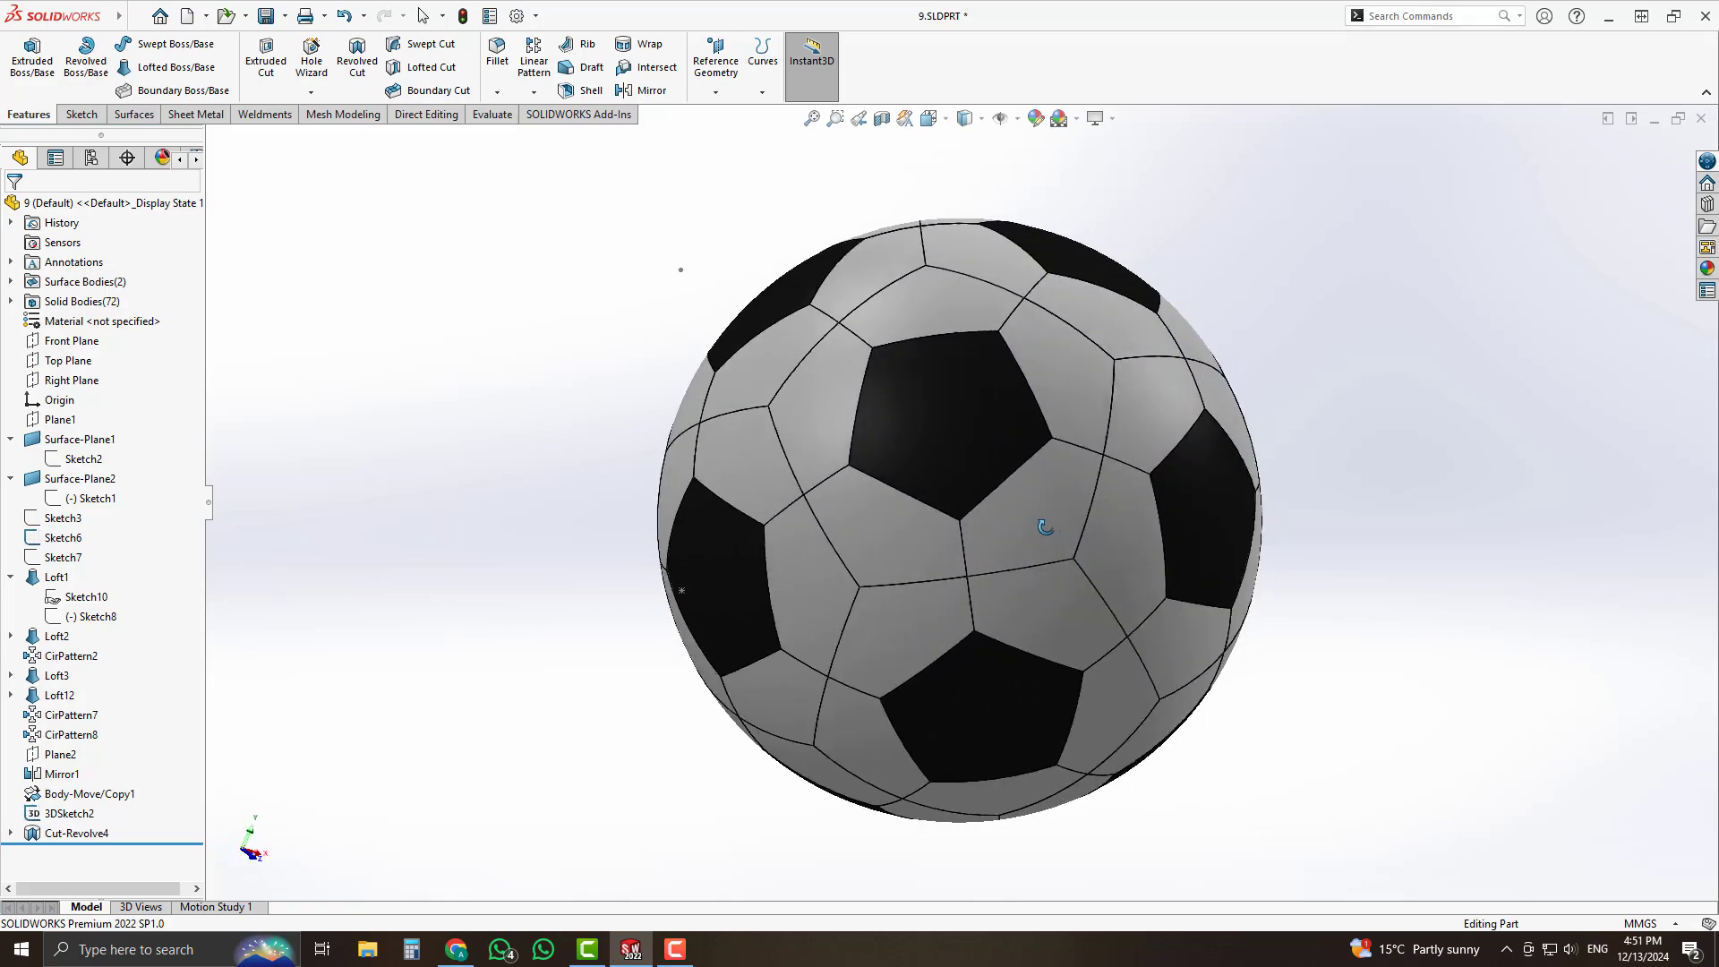
pyautogui.click(459, 947)
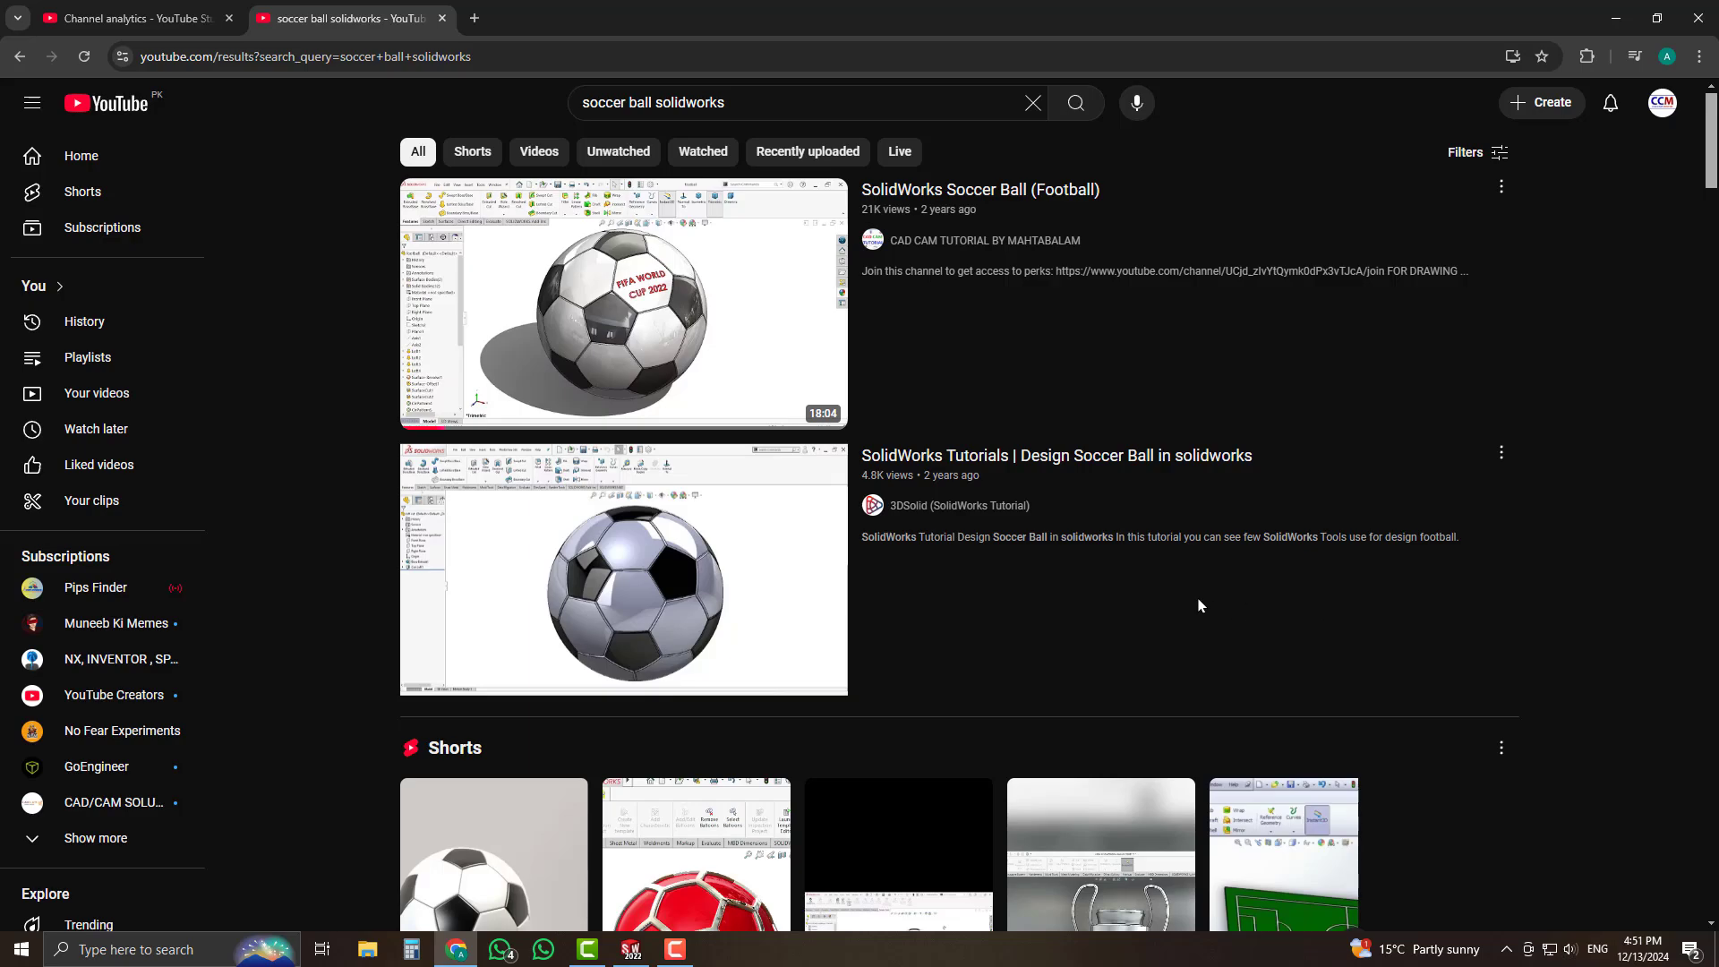
pyautogui.hotkey('alt', 'Tab')
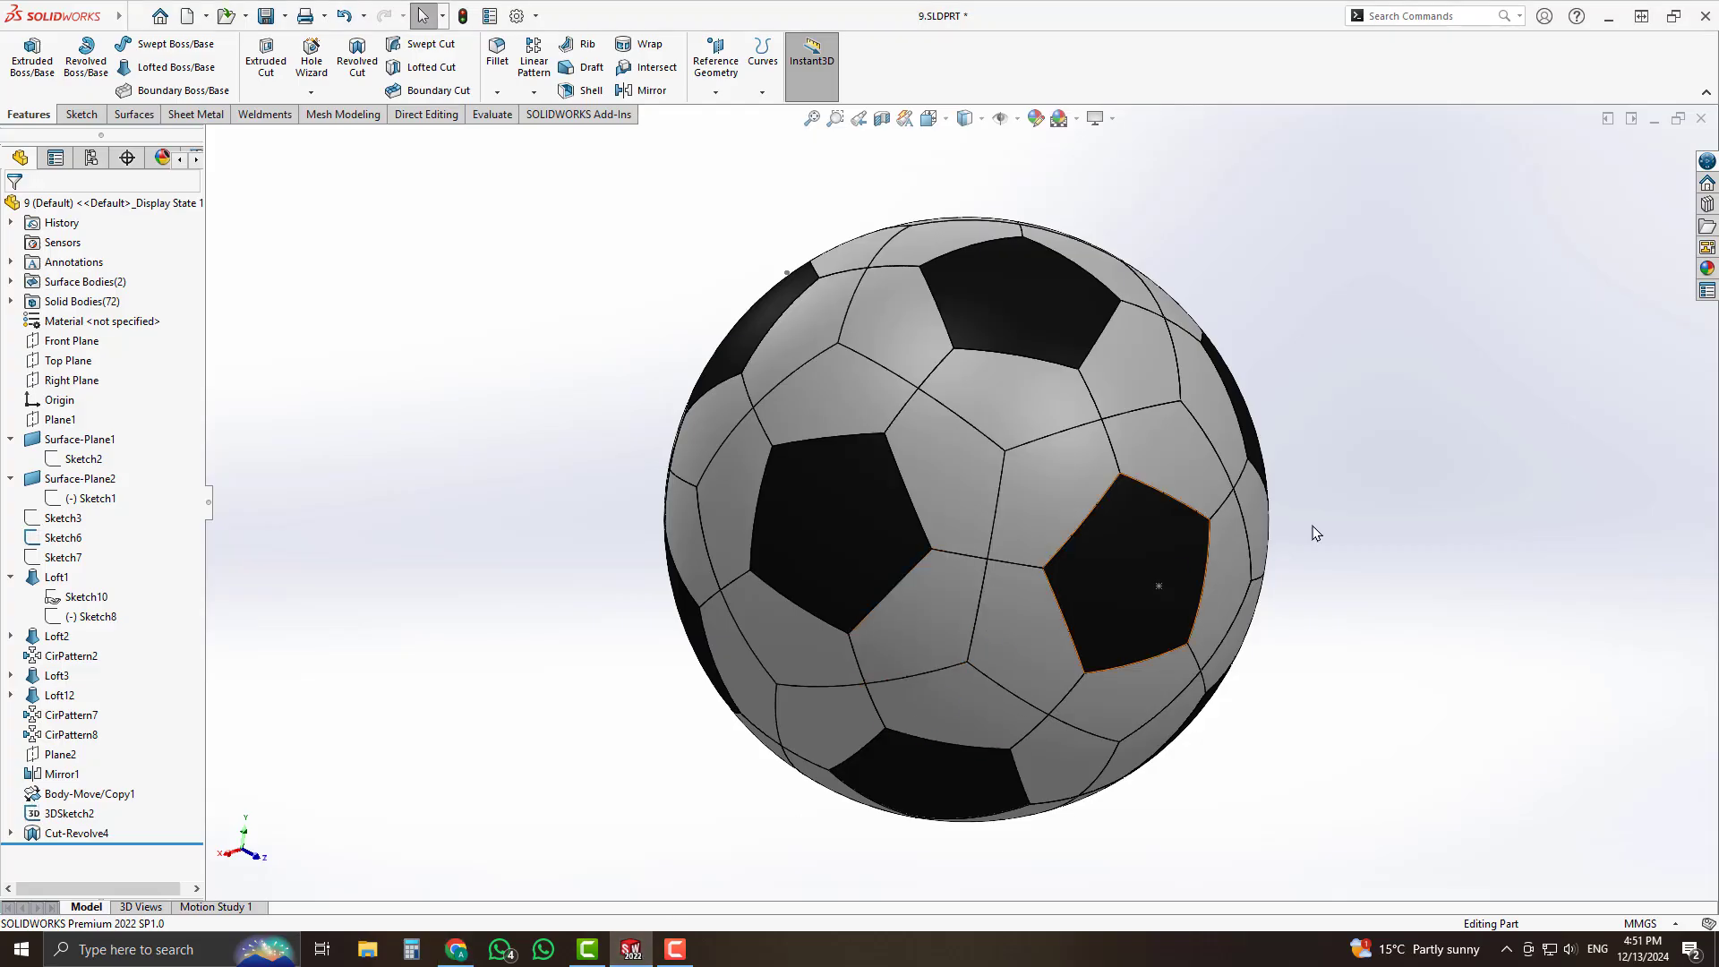
pyautogui.moveTo(1435, 571); pyautogui.dragTo(1105, 561, button='middle')
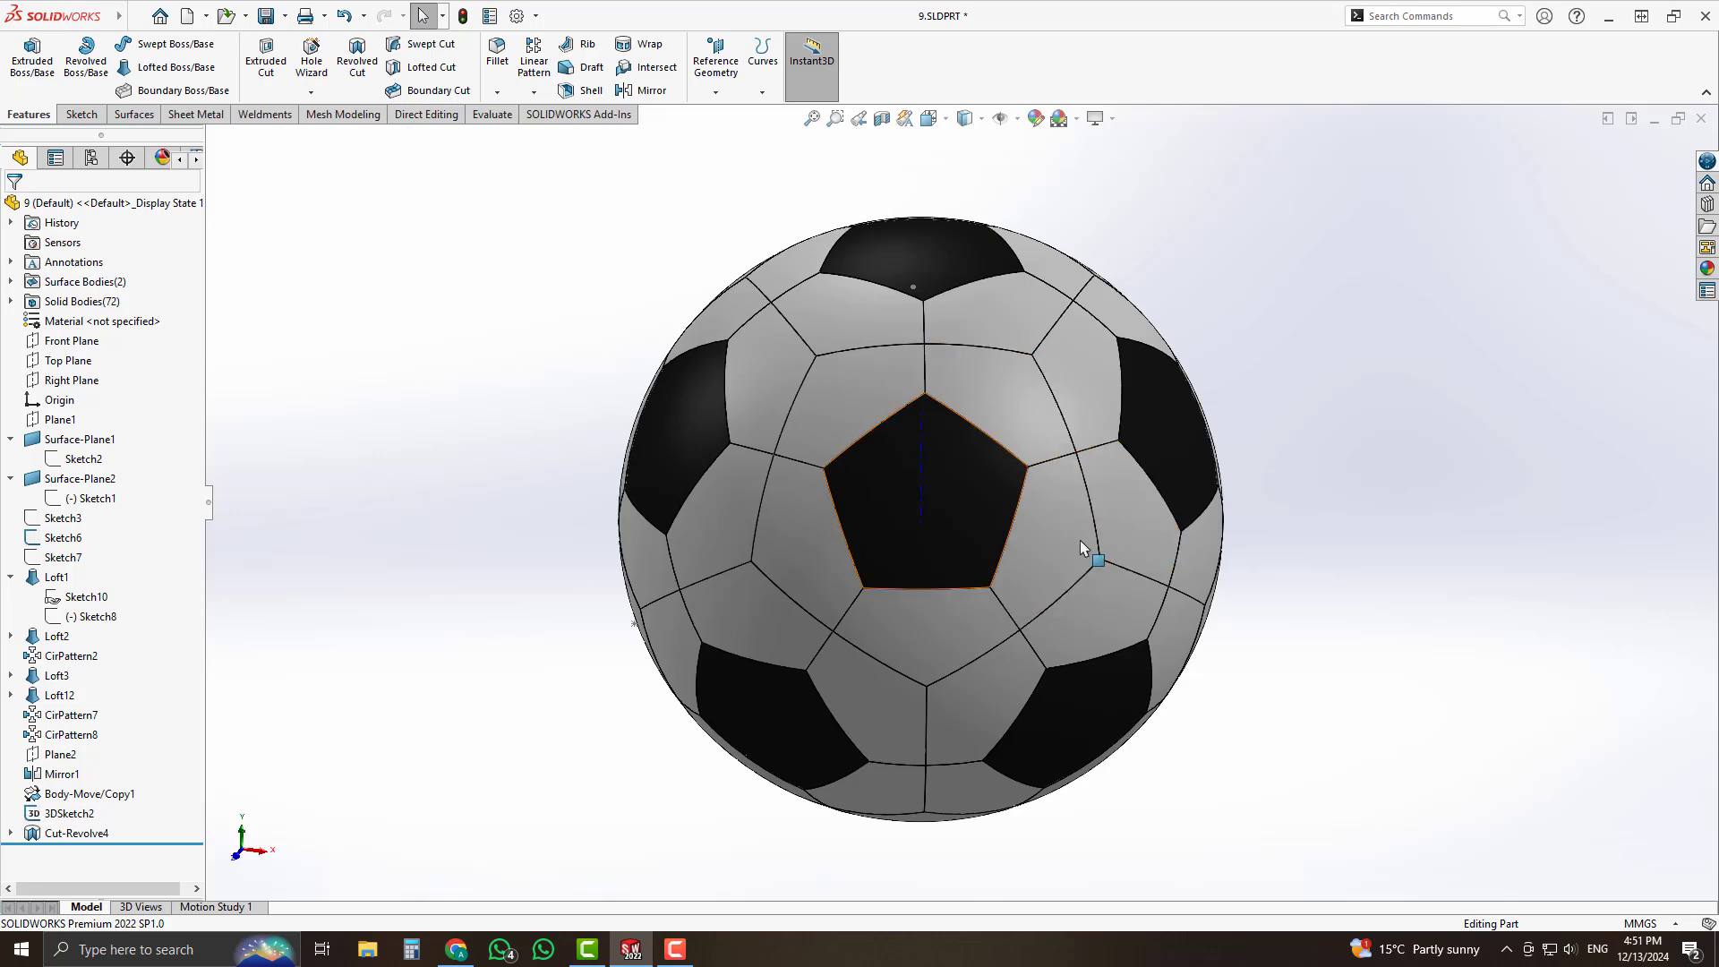
pyautogui.moveTo(925, 568); pyautogui.dragTo(944, 491, button='middle')
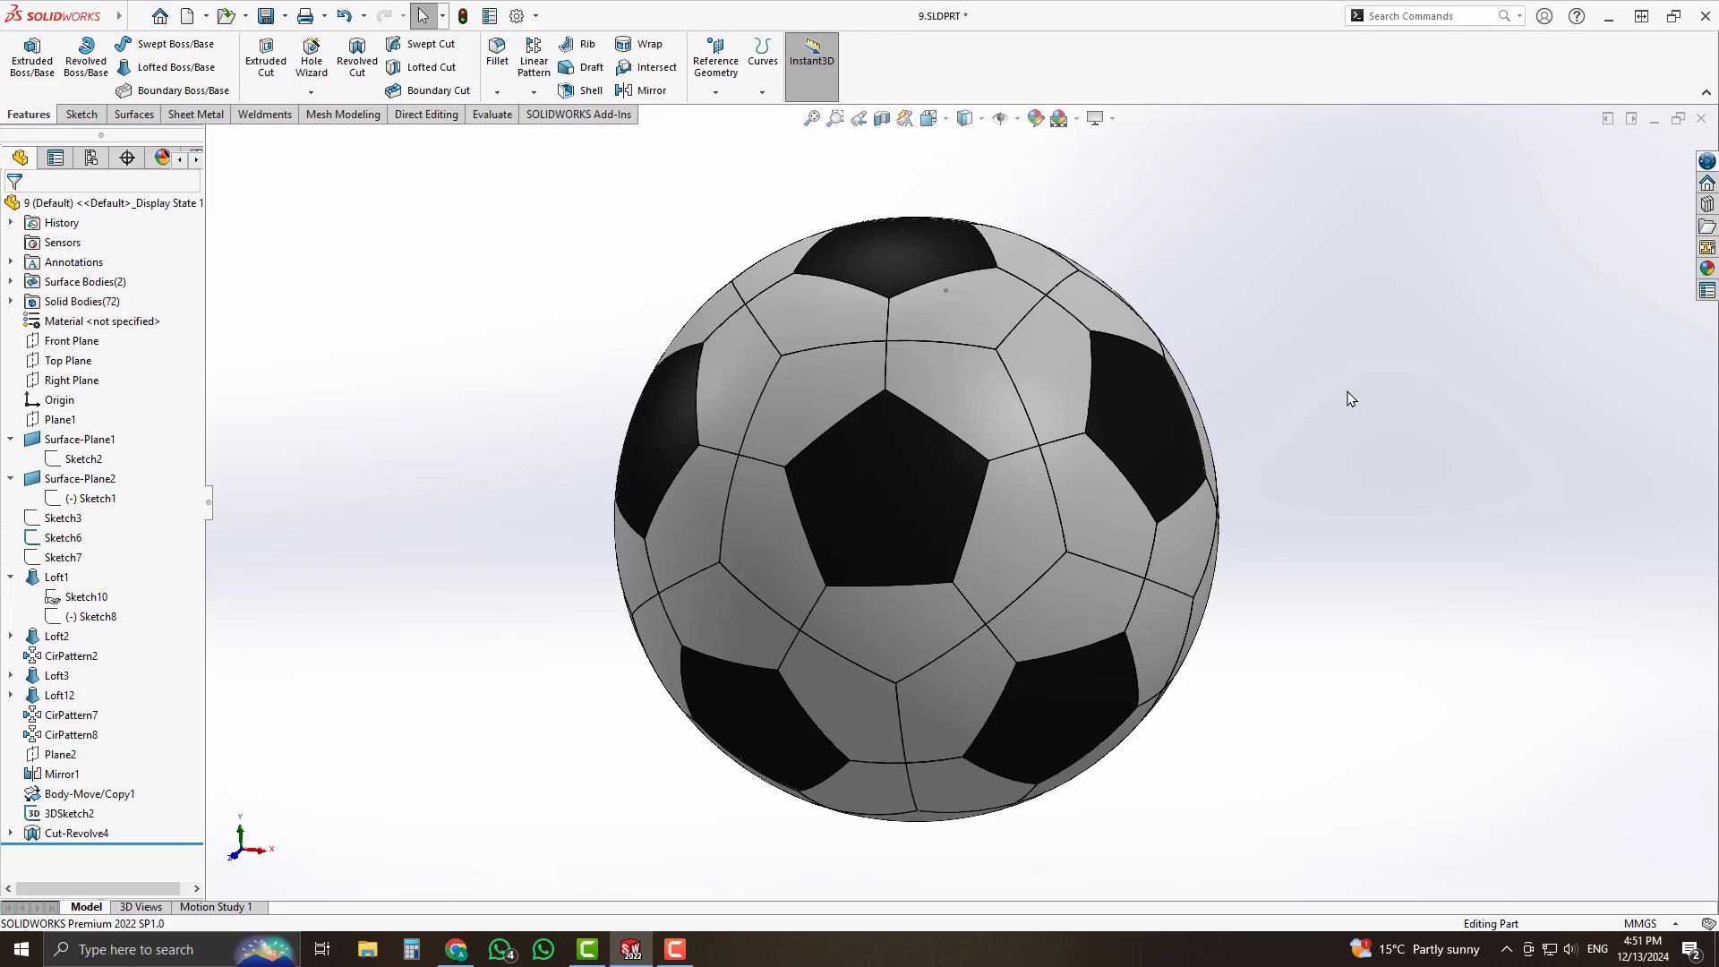
# Create a new part document and start a sketch on the Top Plane.
pyautogui.hotkey('ctrl', 'n')
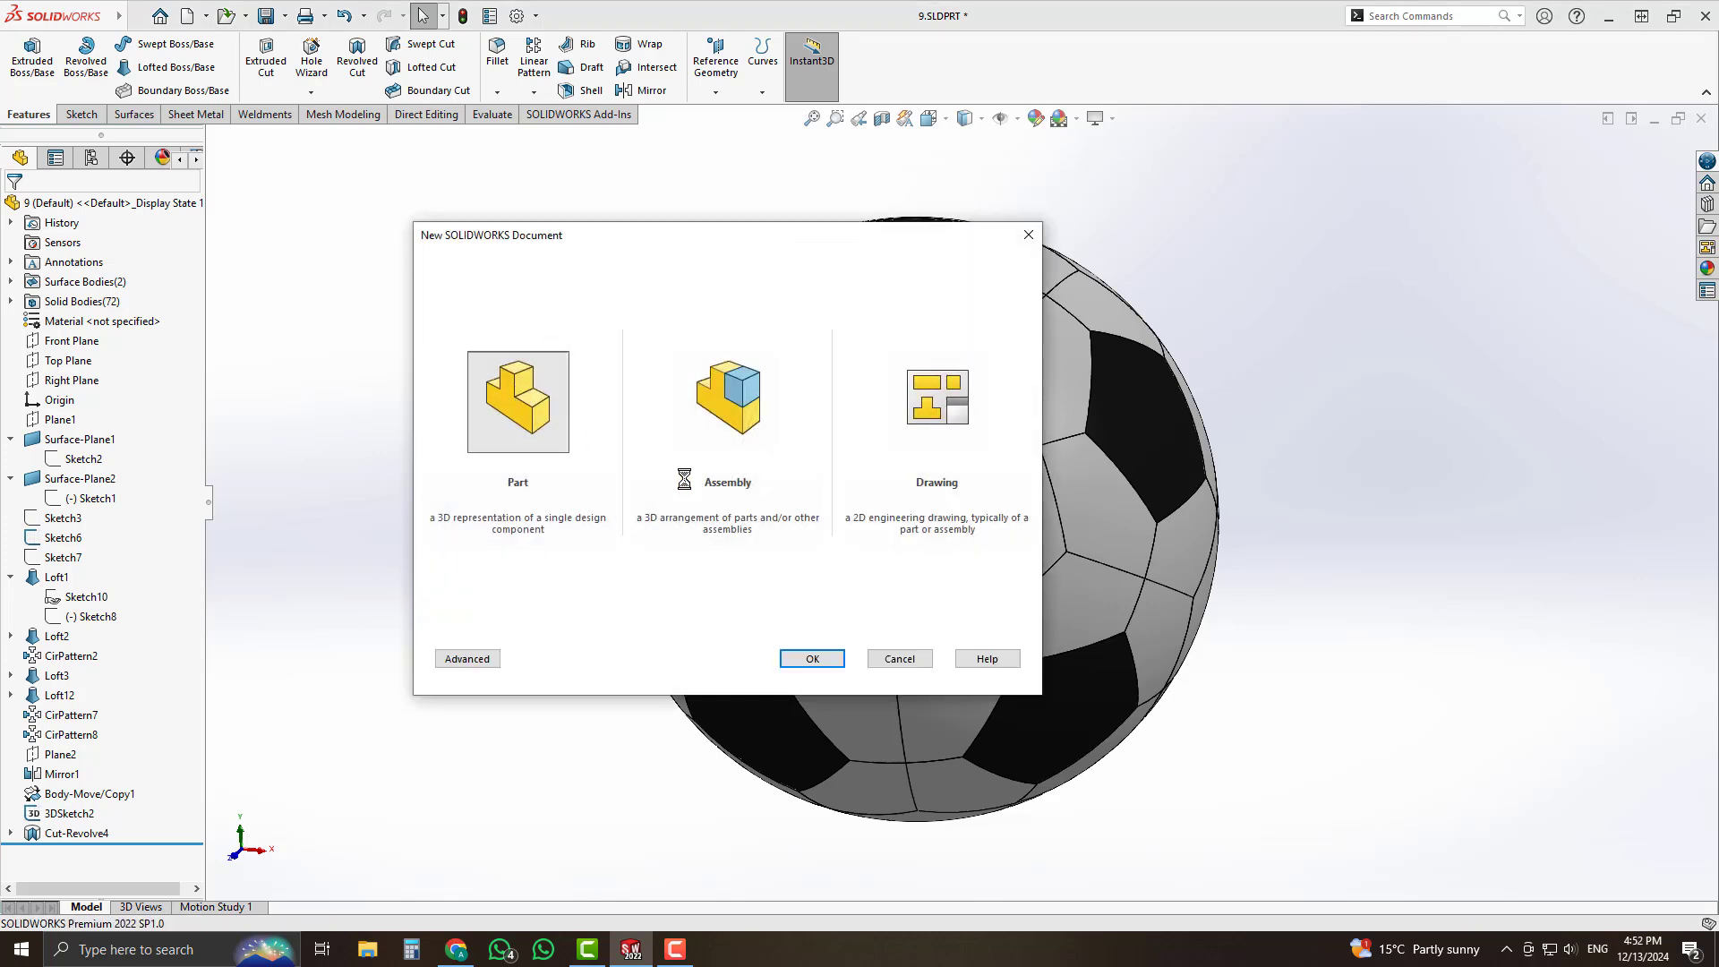
pyautogui.press('Return')
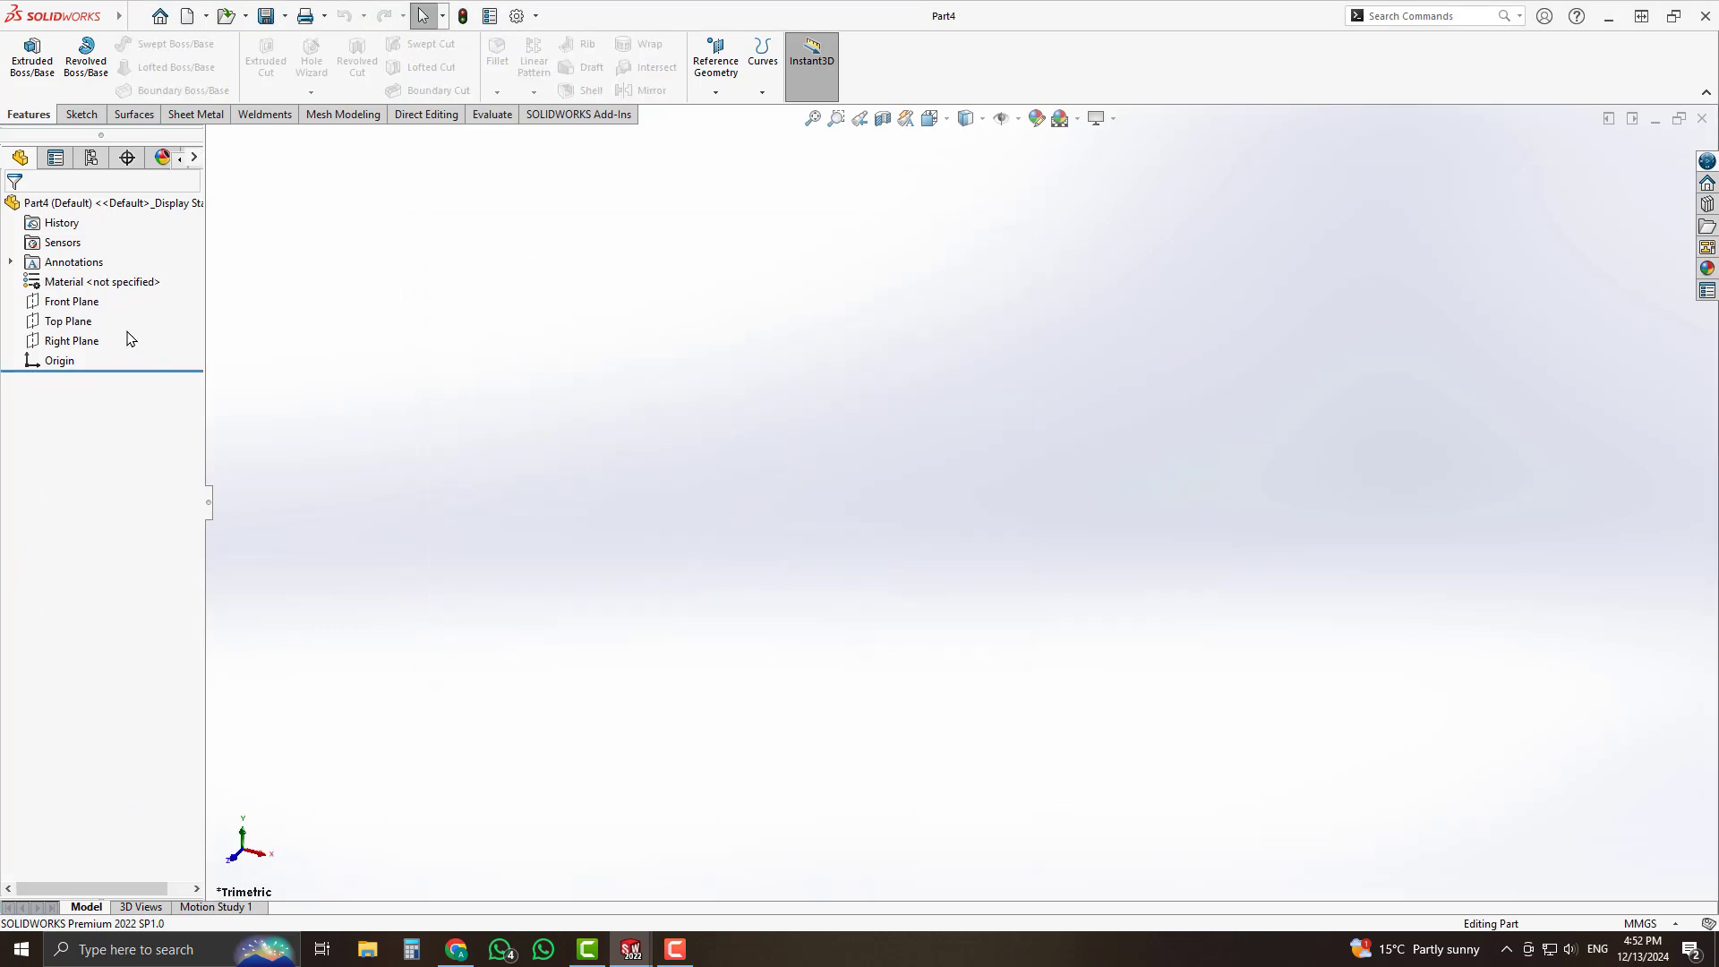
pyautogui.click(88, 322)
pyautogui.click(96, 288)
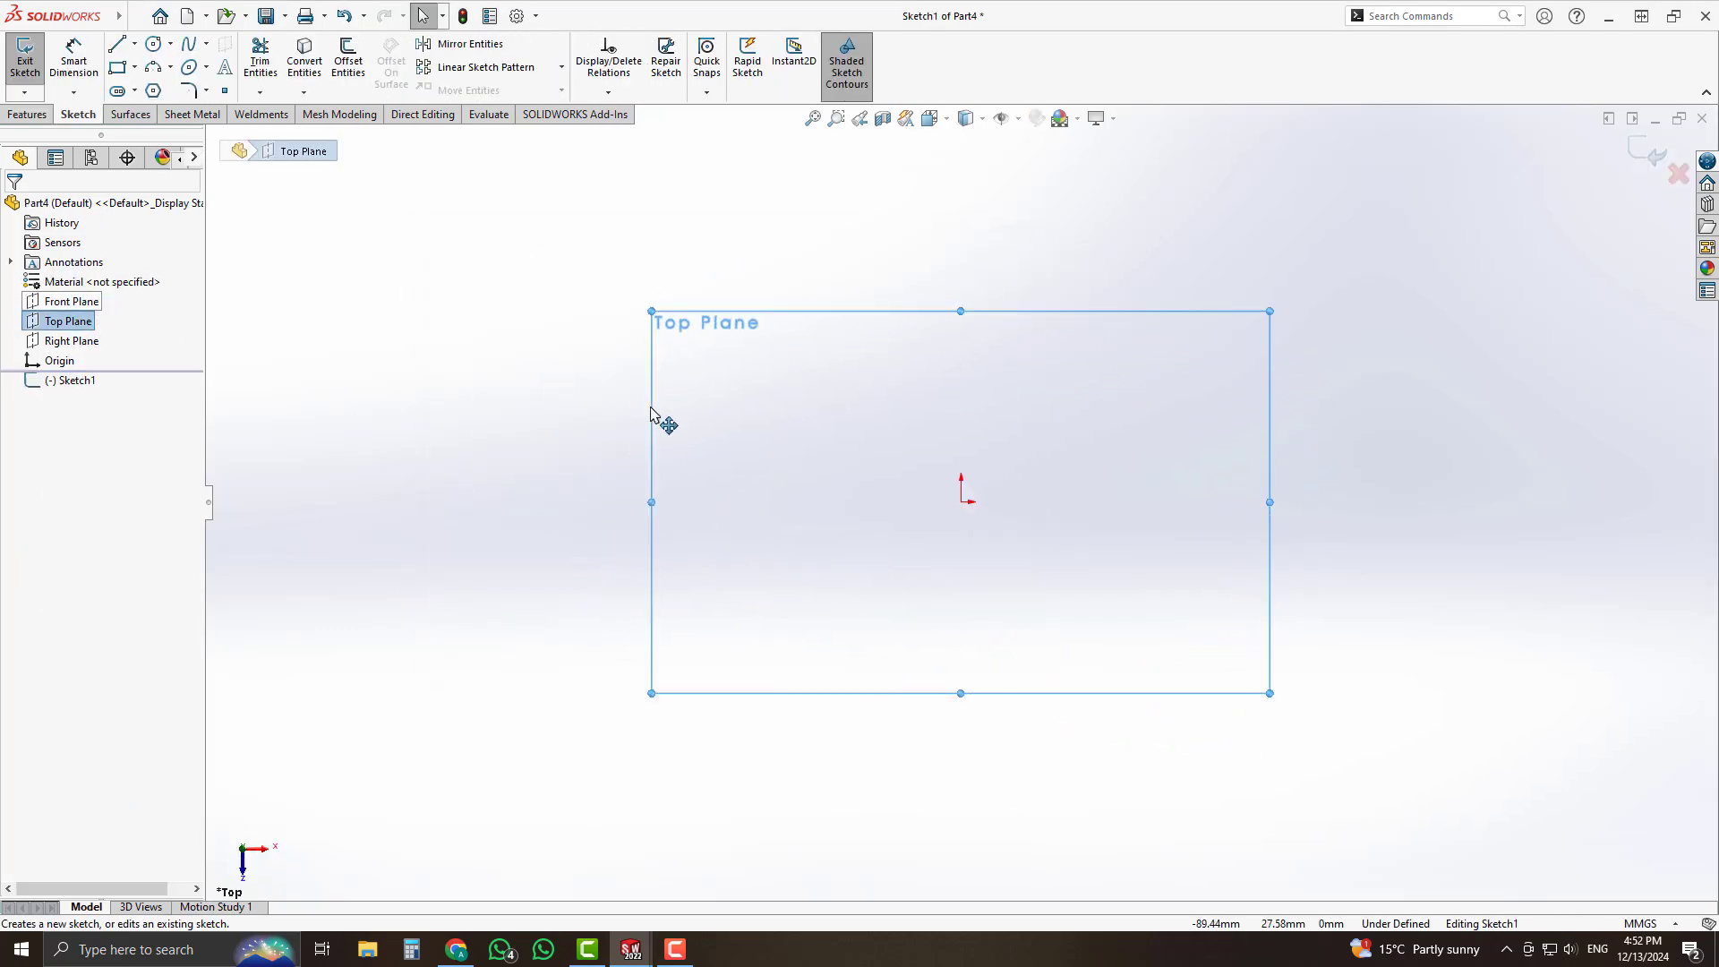
# Sketch a five-sided inscribed-circle polygon centred on the origin, with one vertex about 50 mm away horizontally.
pyautogui.click(156, 93)
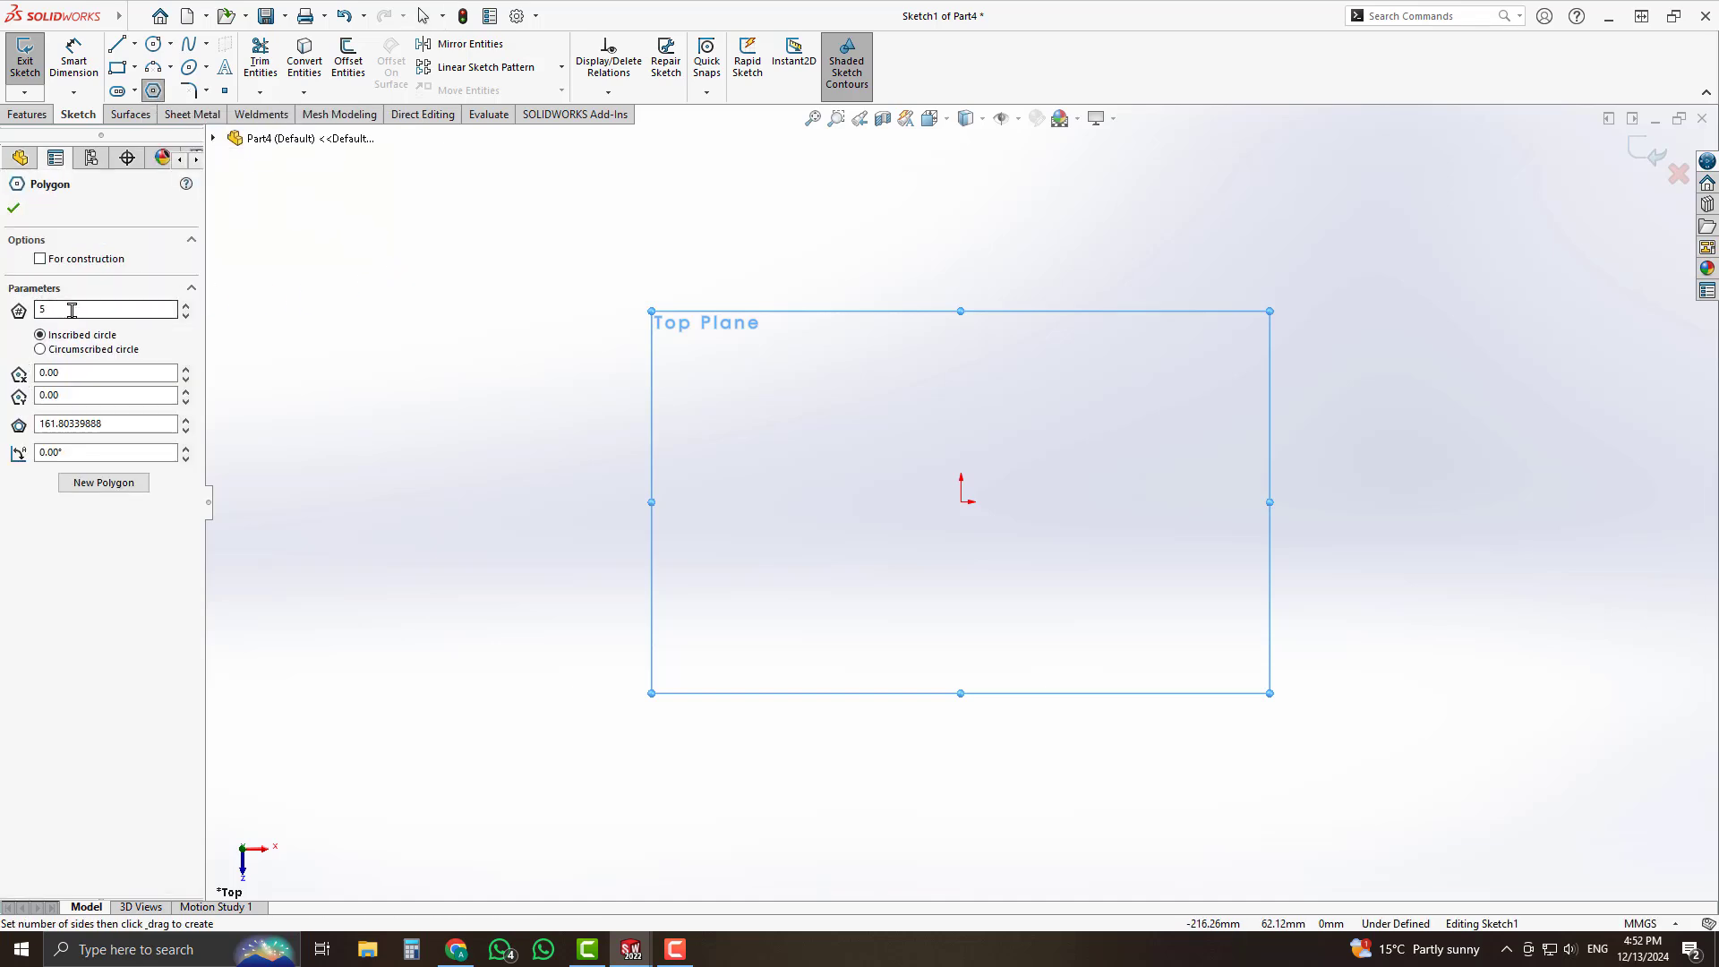
pyautogui.click(961, 501)
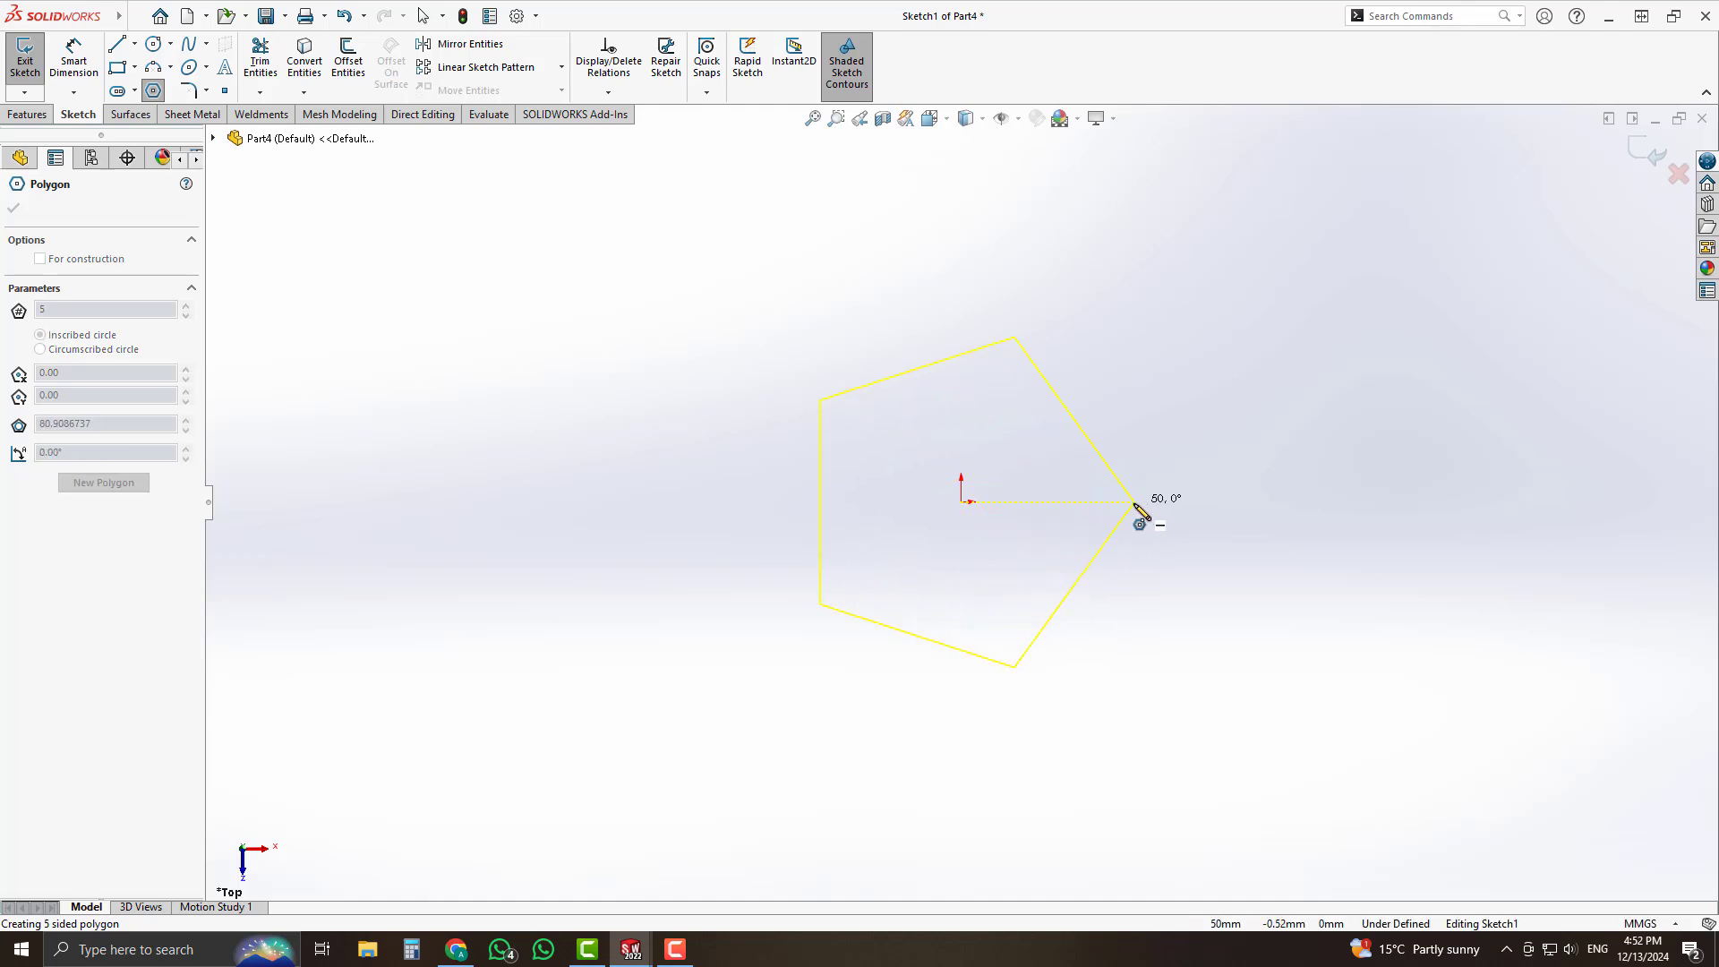
pyautogui.click(1136, 504)
pyautogui.press('Escape')
pyautogui.scroll(-3, 915, 485)
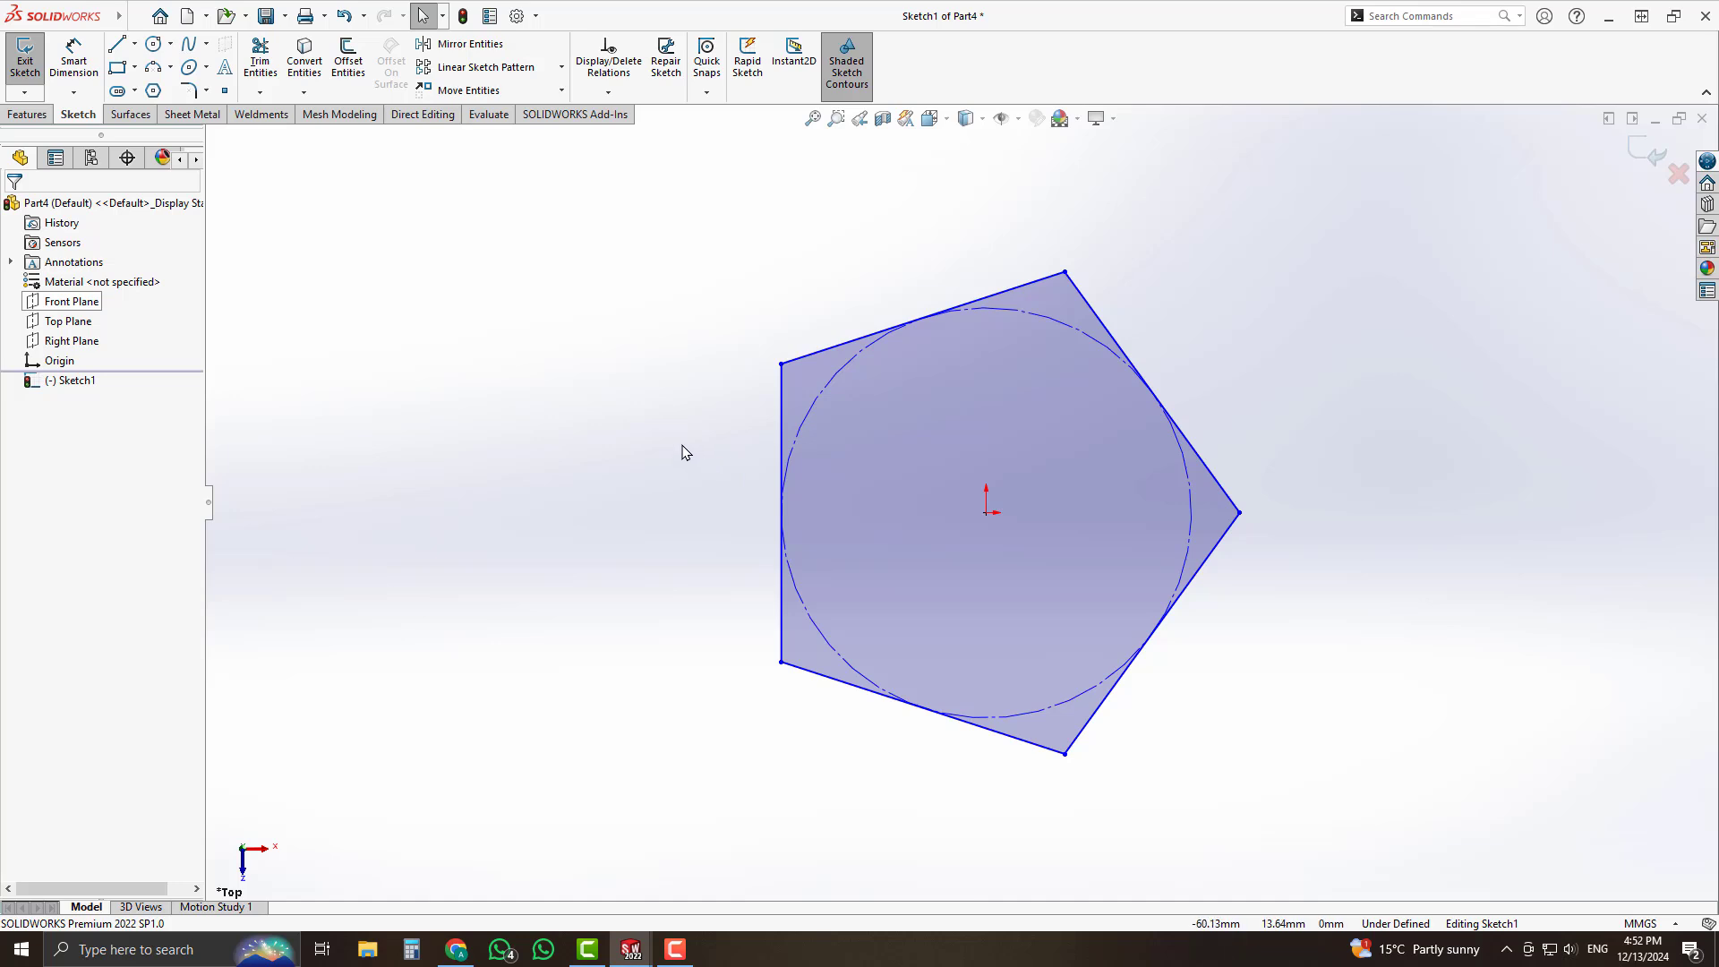
# Dimension the pentagon's vertical side to 50 mm and exit the sketch.
pyautogui.click(73, 58)
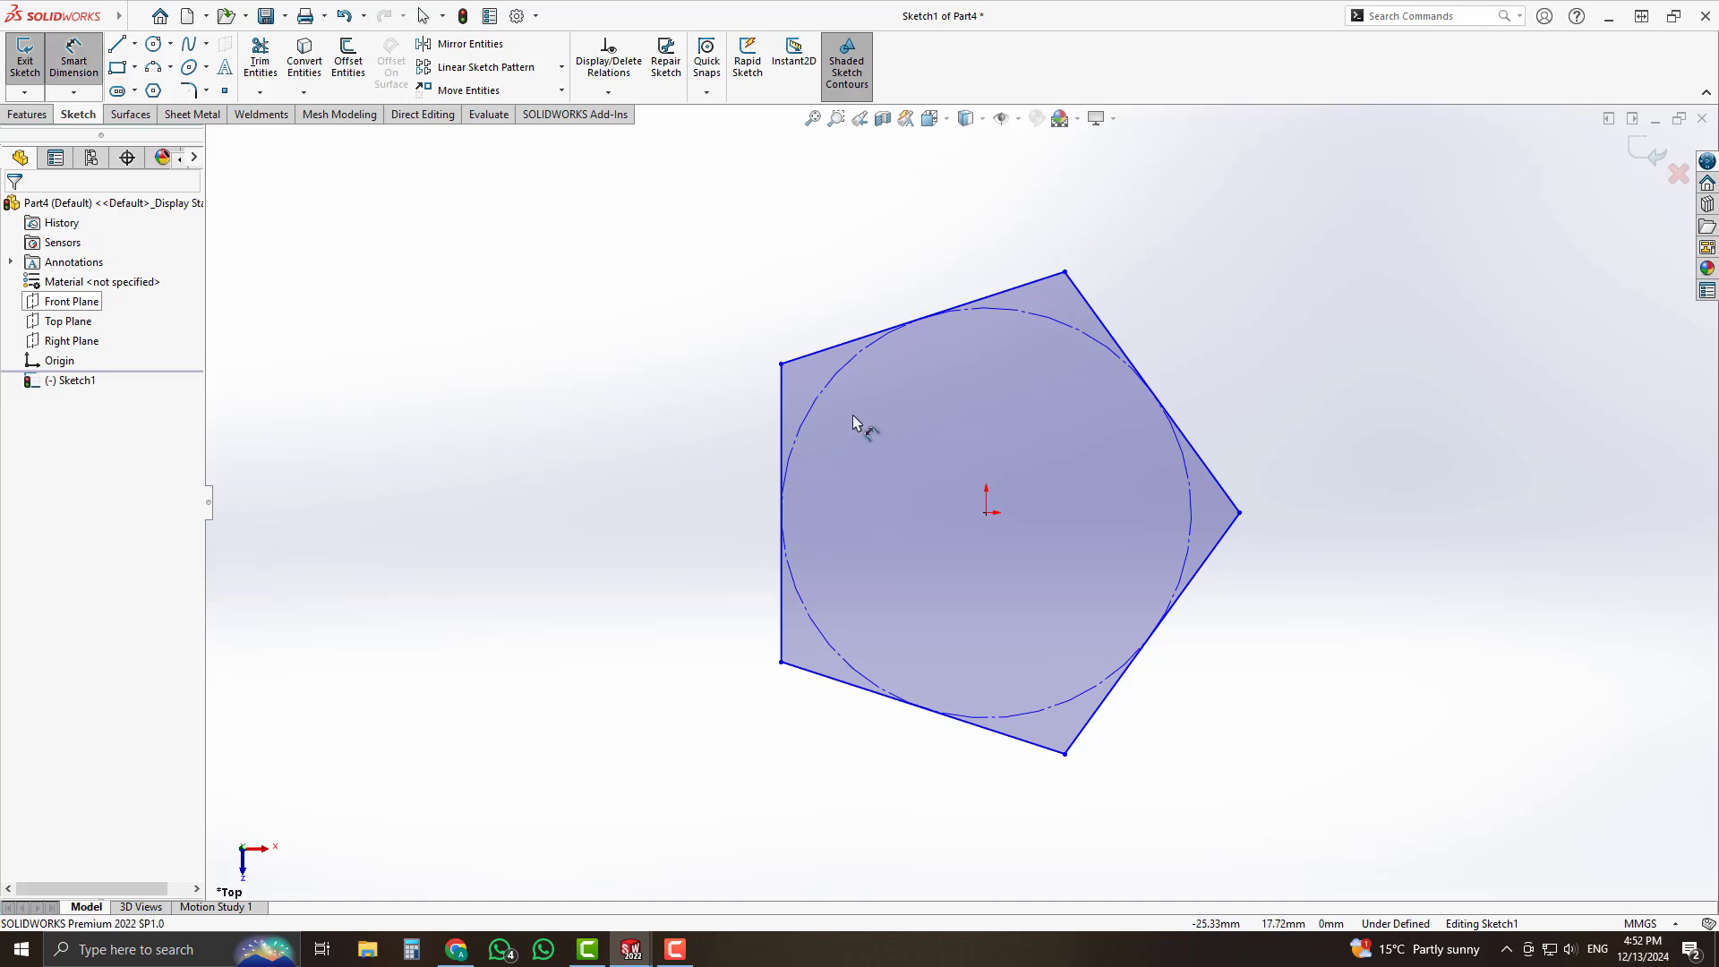
pyautogui.click(780, 394)
pyautogui.click(733, 453)
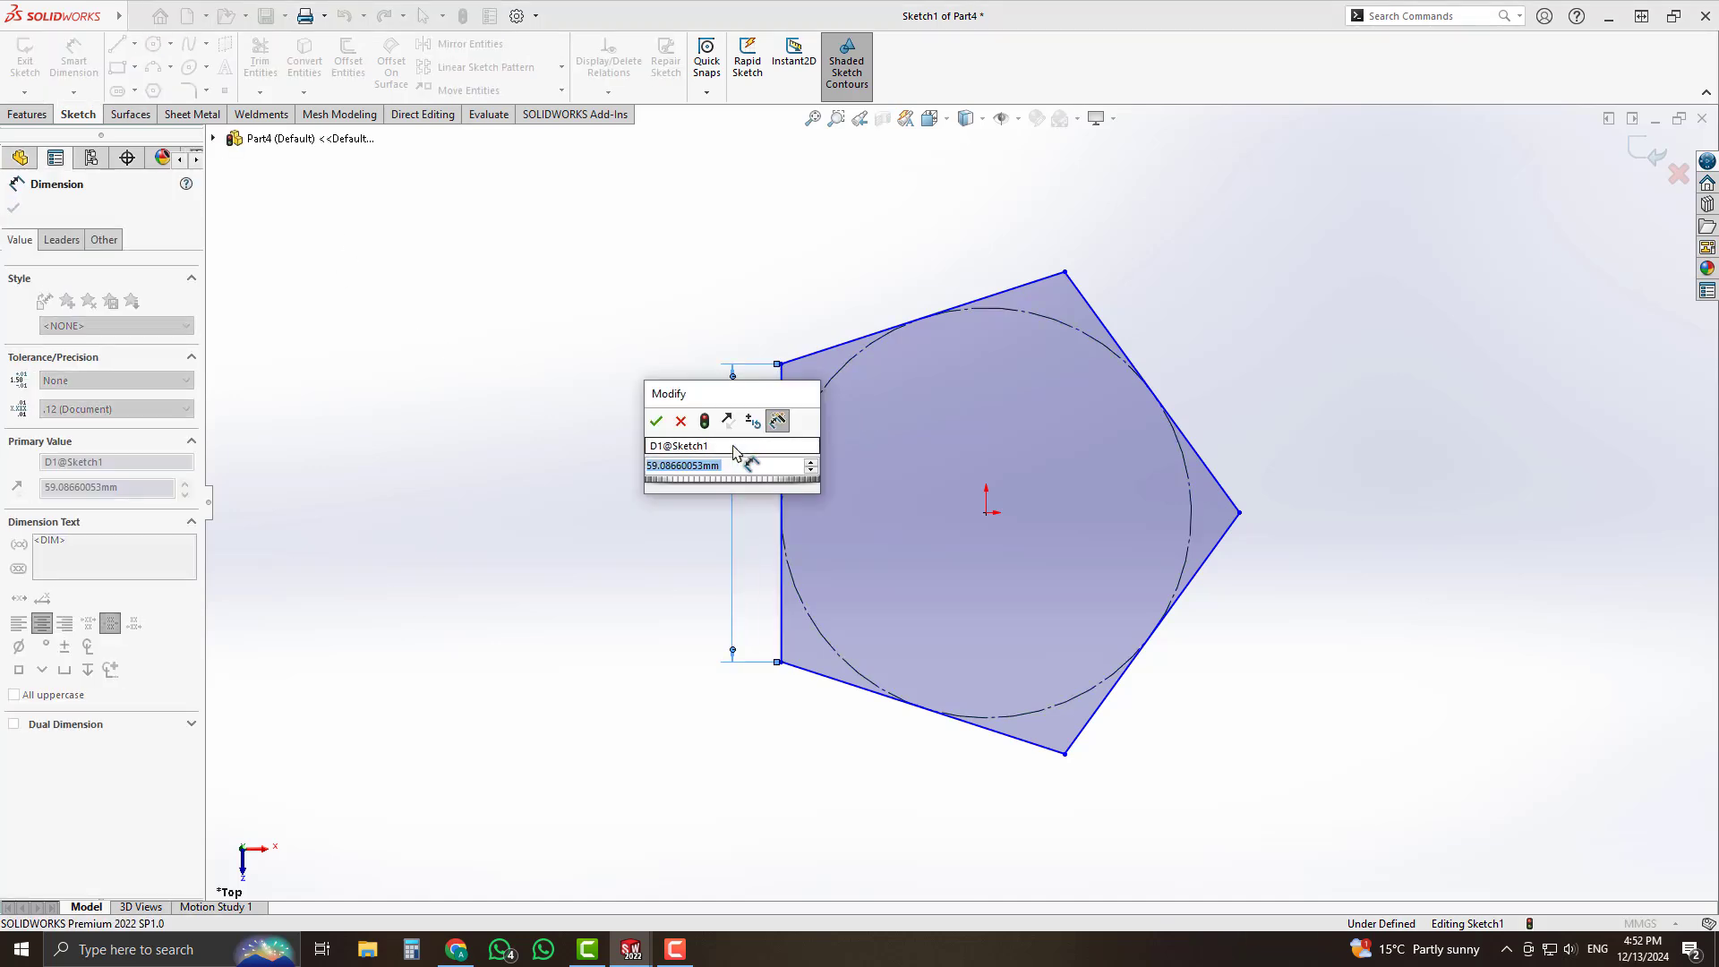
pyautogui.write('50')
pyautogui.press('Return')
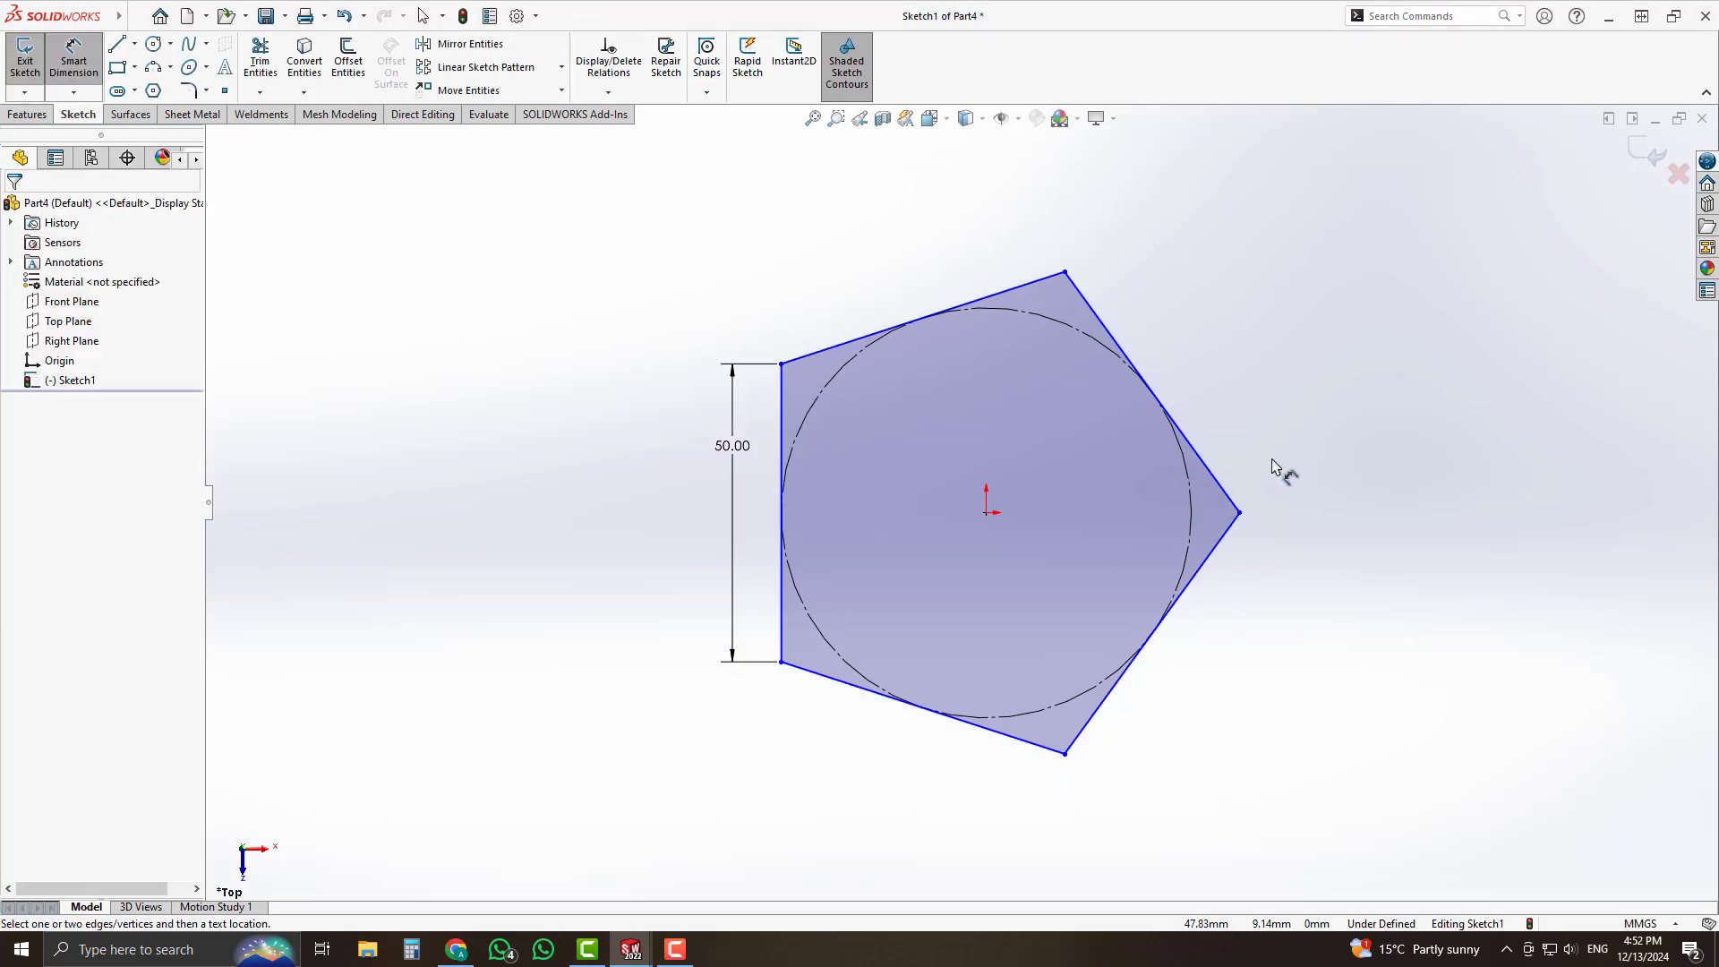
pyautogui.click(1645, 152)
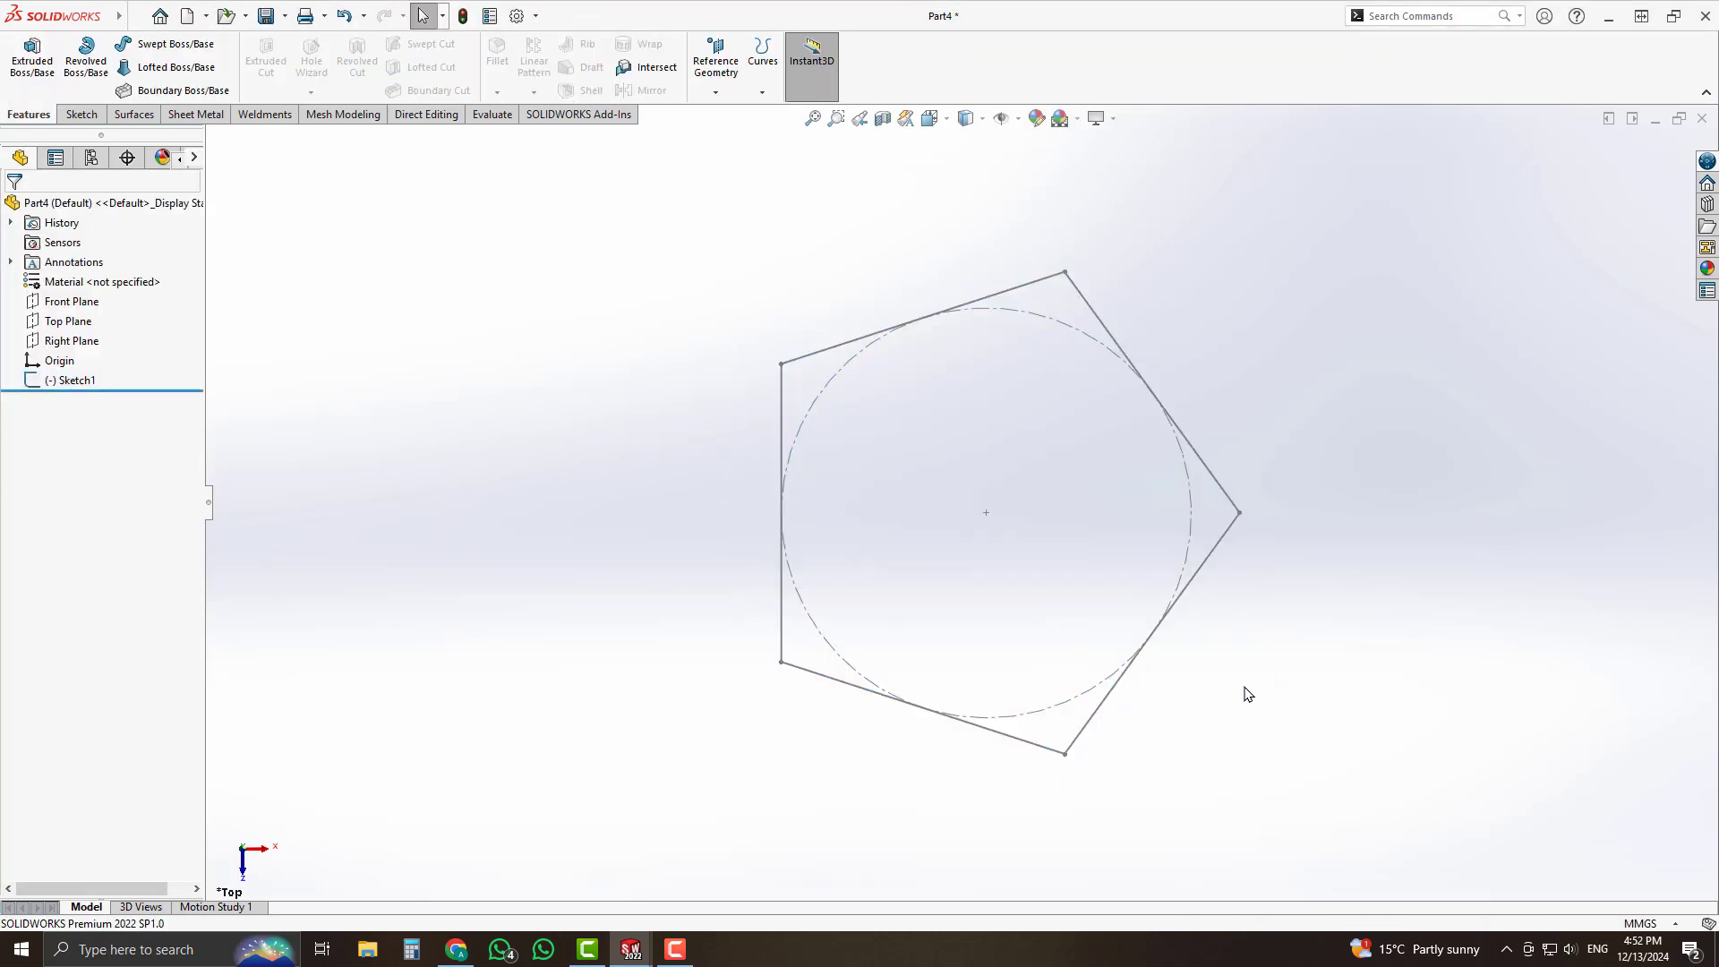
# Create a reference plane through the pentagon's formerly vertical, dimensioned side, at 116.50 degrees to the Top Plane.
pyautogui.moveTo(1247, 694)
pyautogui.mouseDown(button='middle')
pyautogui.moveTo(1224, 331)
pyautogui.moveTo(963, 302)
pyautogui.mouseUp(button='middle')
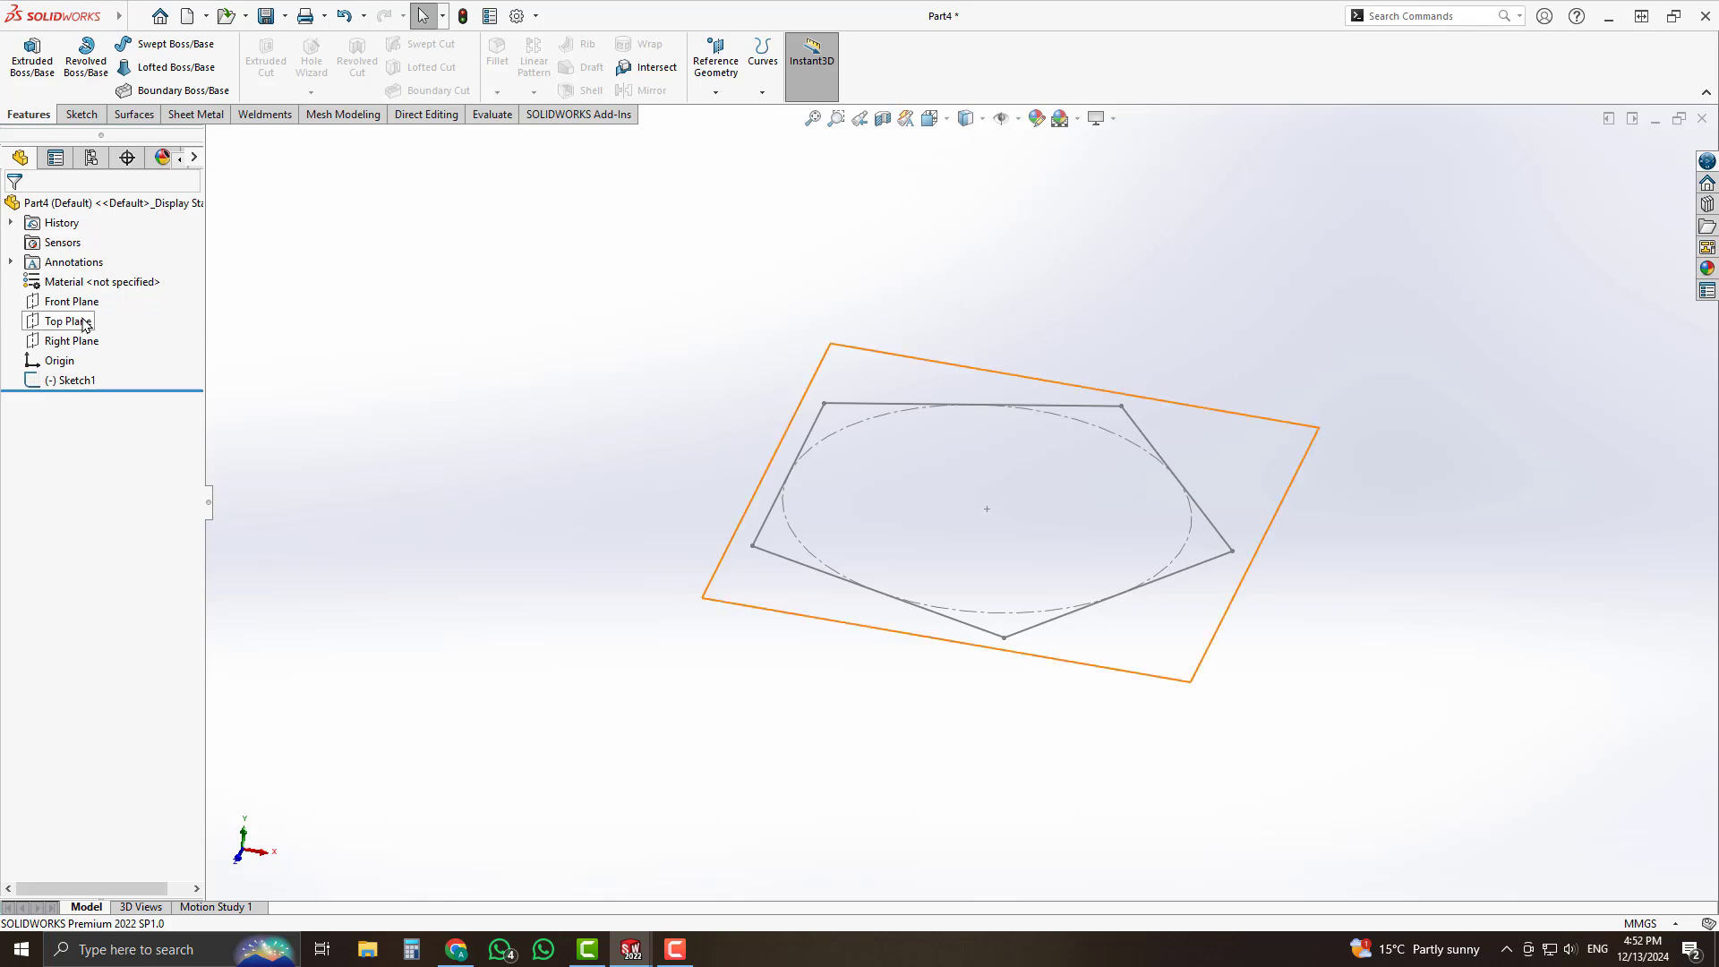
pyautogui.scroll(2, 825, 422)
pyautogui.scroll(-2, 824, 422)
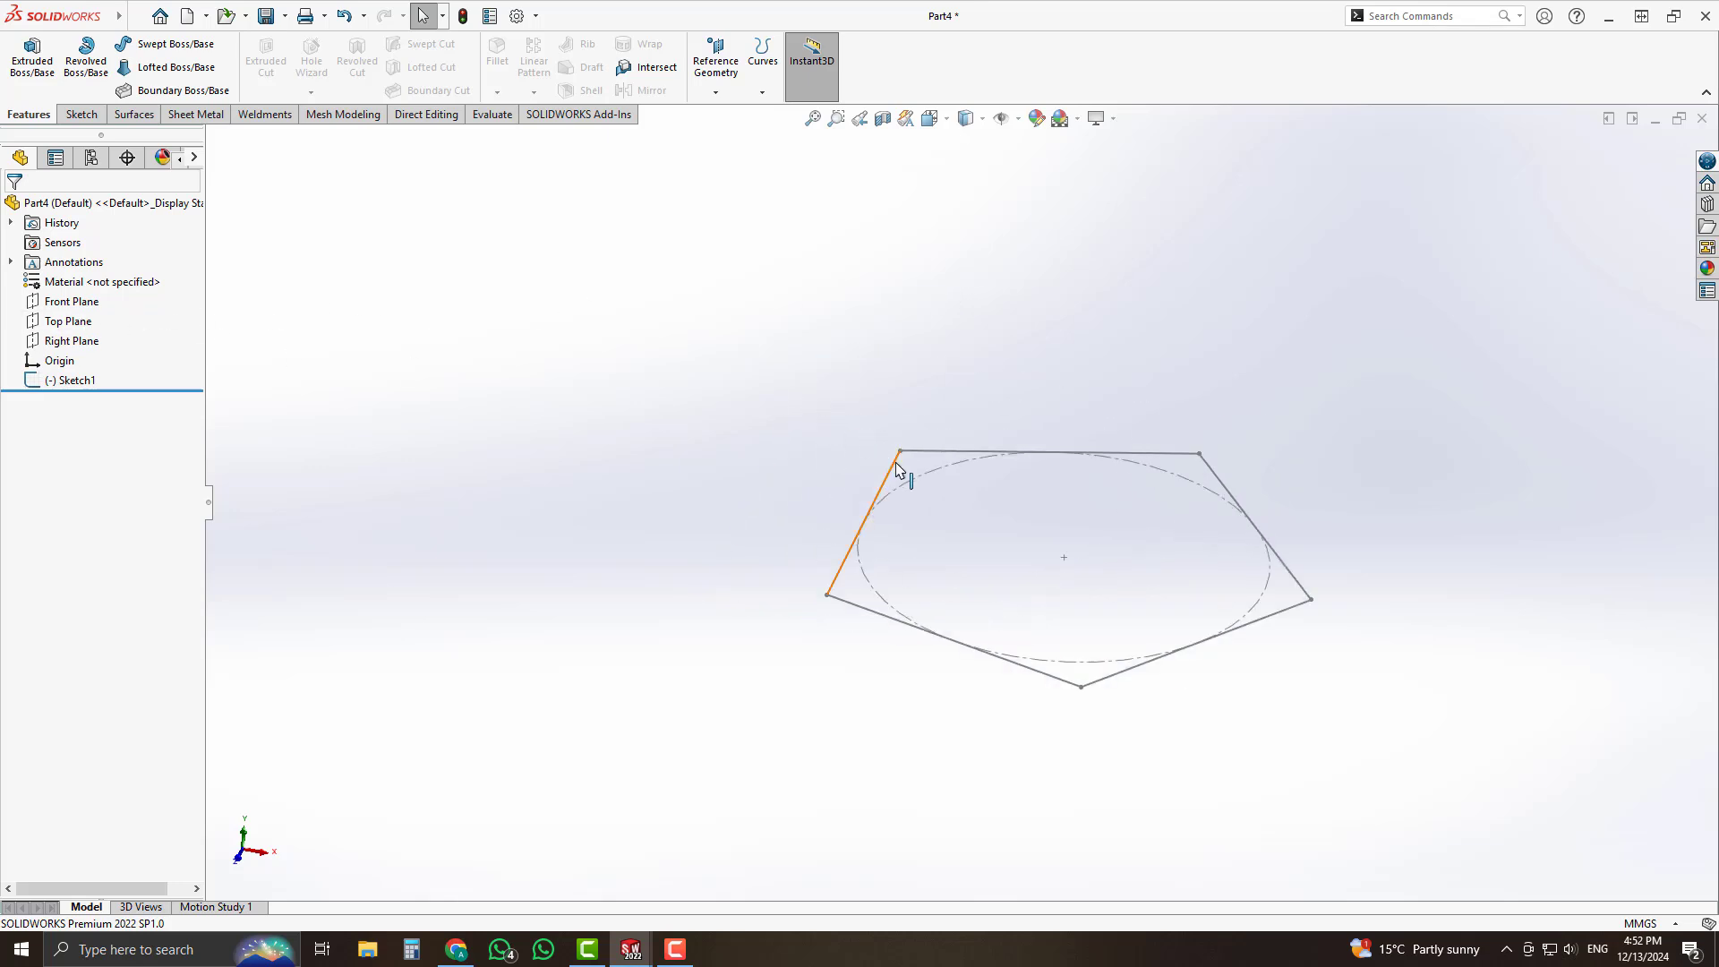
pyautogui.scroll(-2, 878, 458)
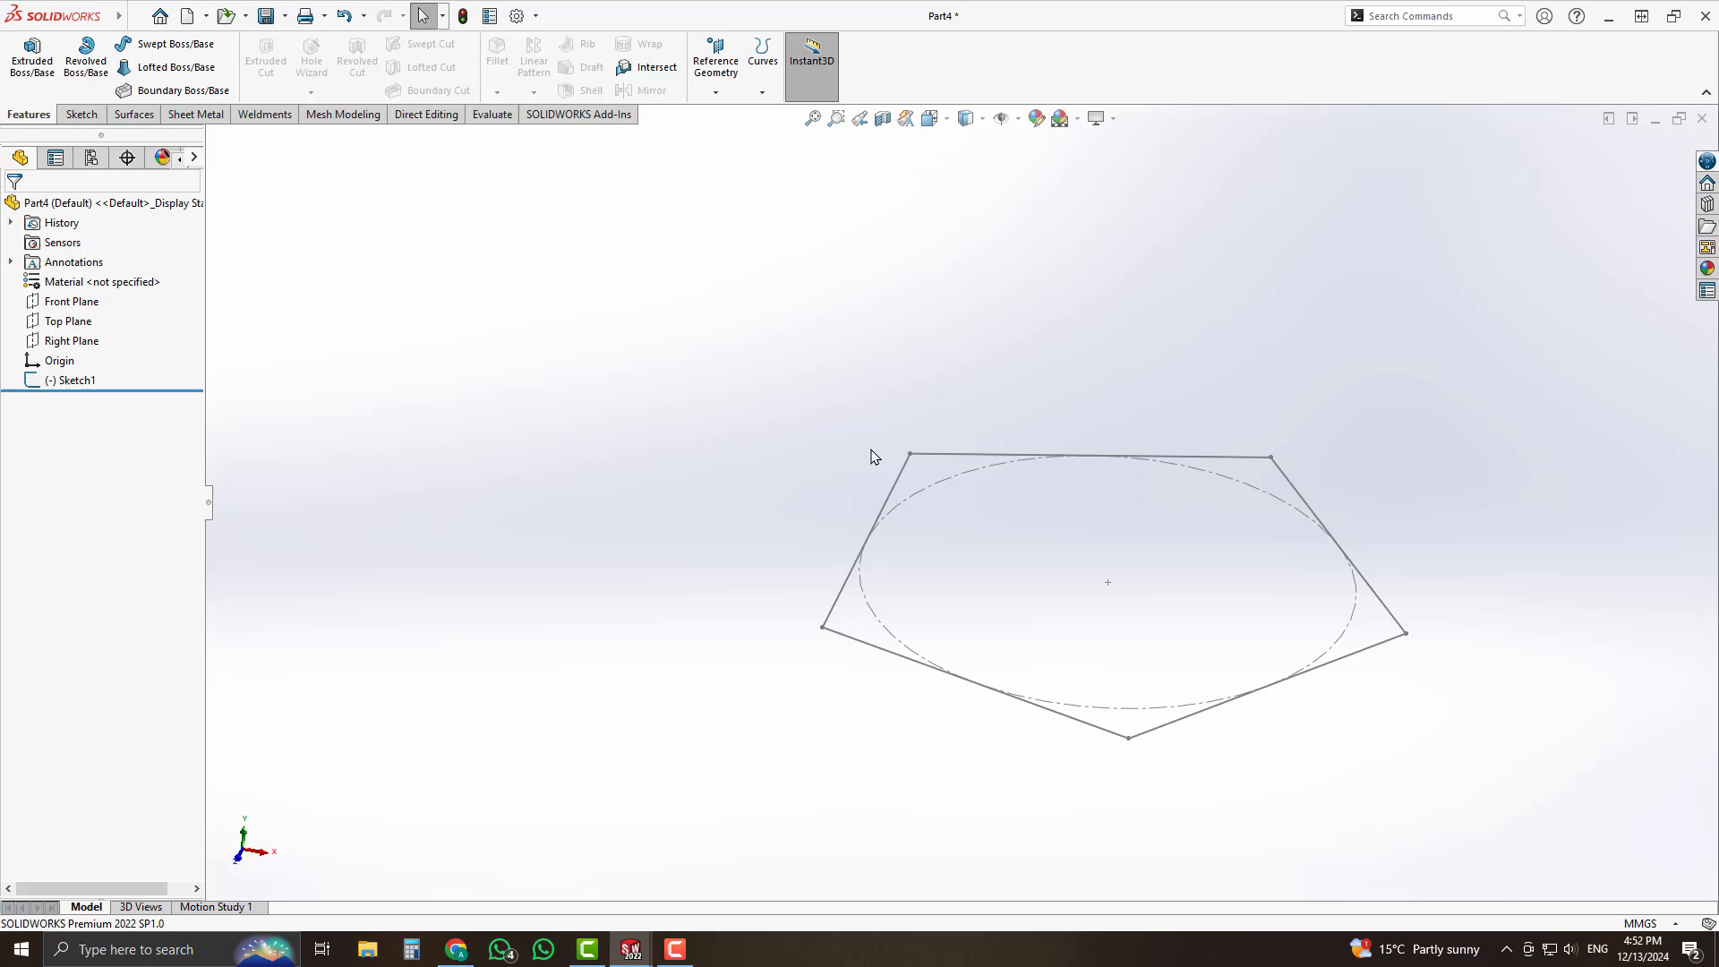
pyautogui.click(68, 321)
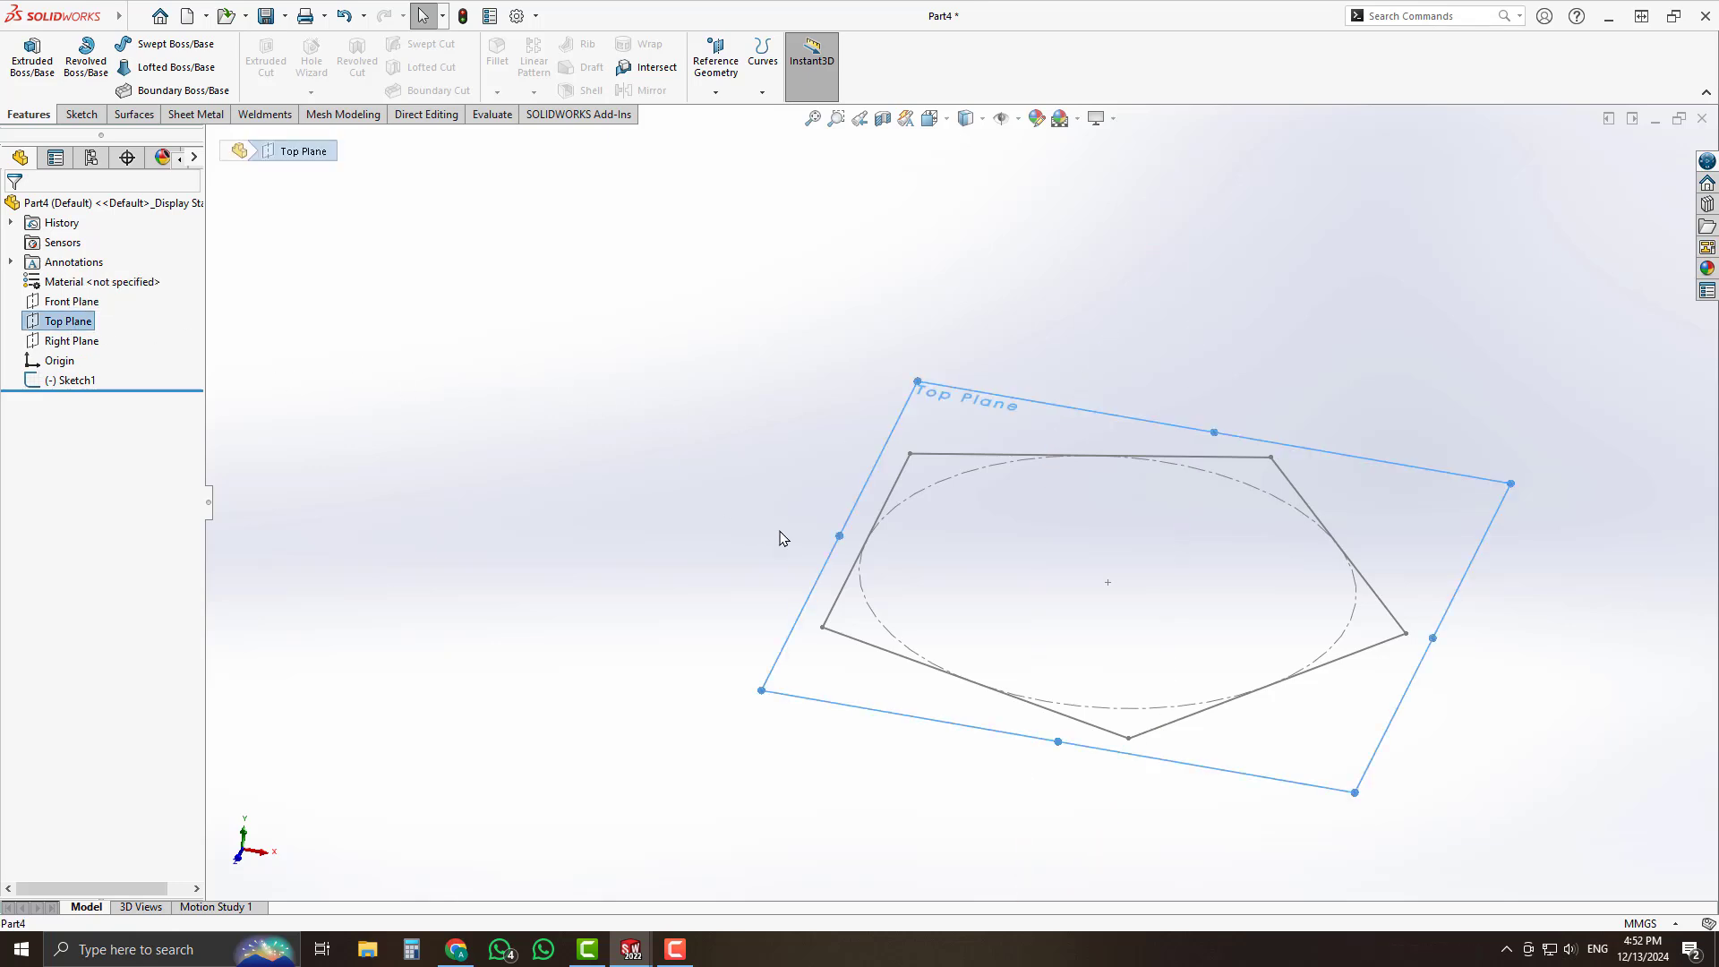
pyautogui.click(903, 488)
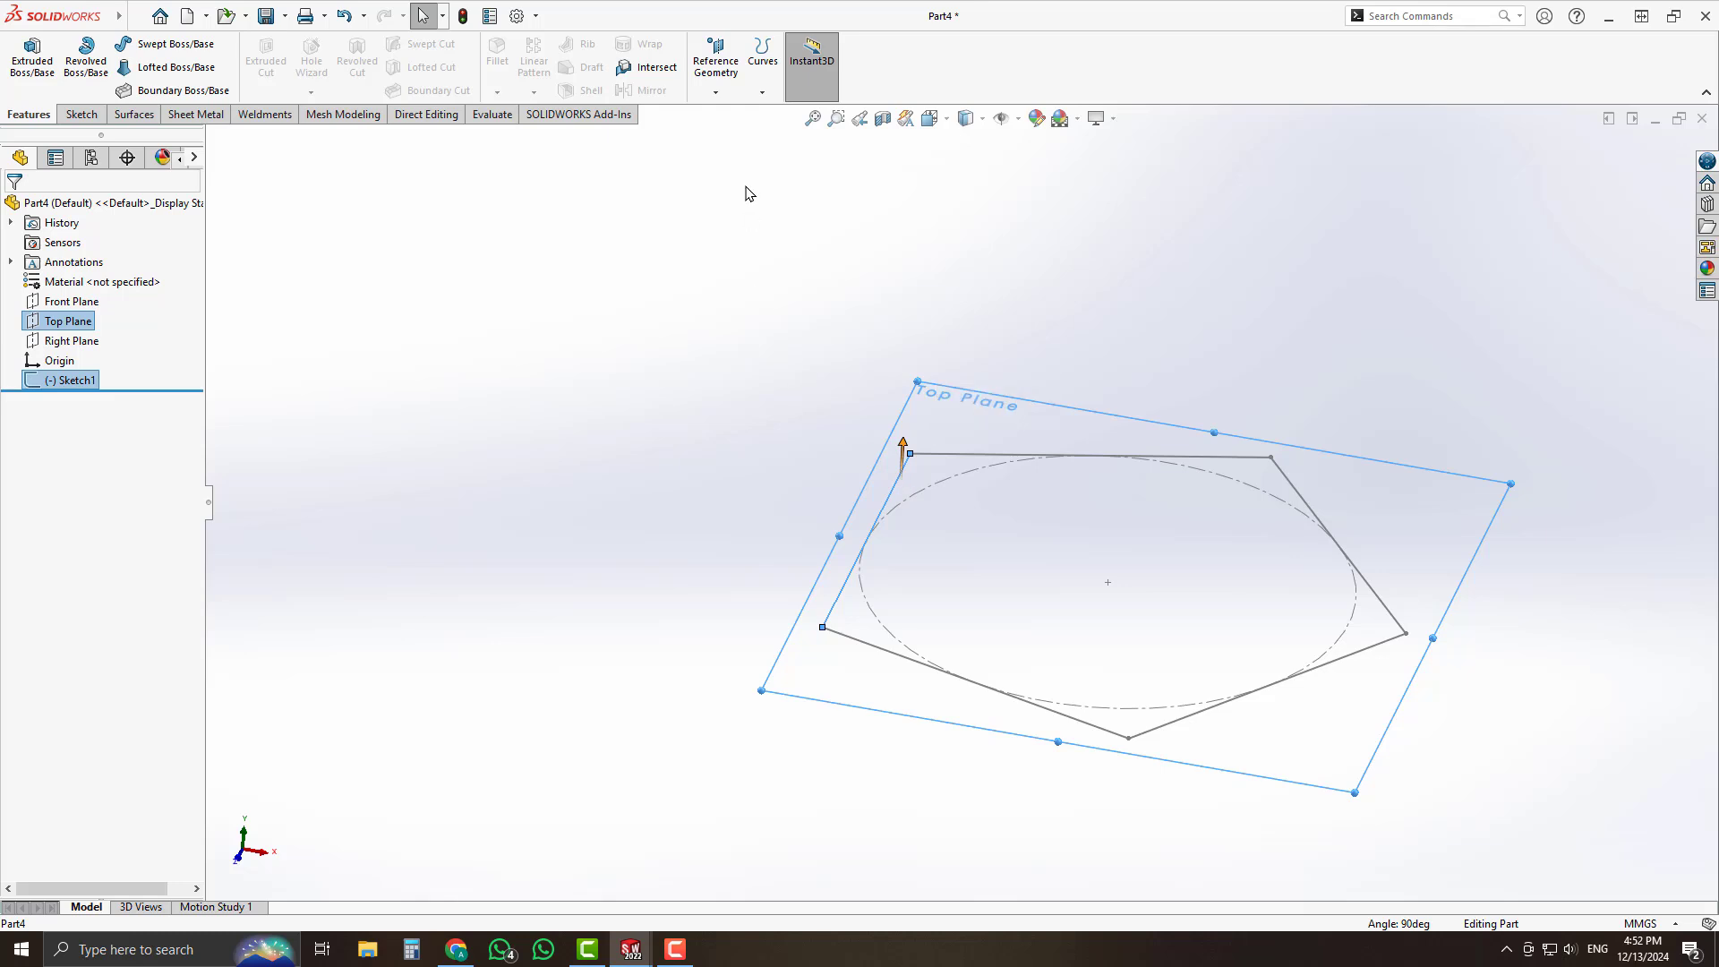
pyautogui.click(716, 93)
pyautogui.click(730, 116)
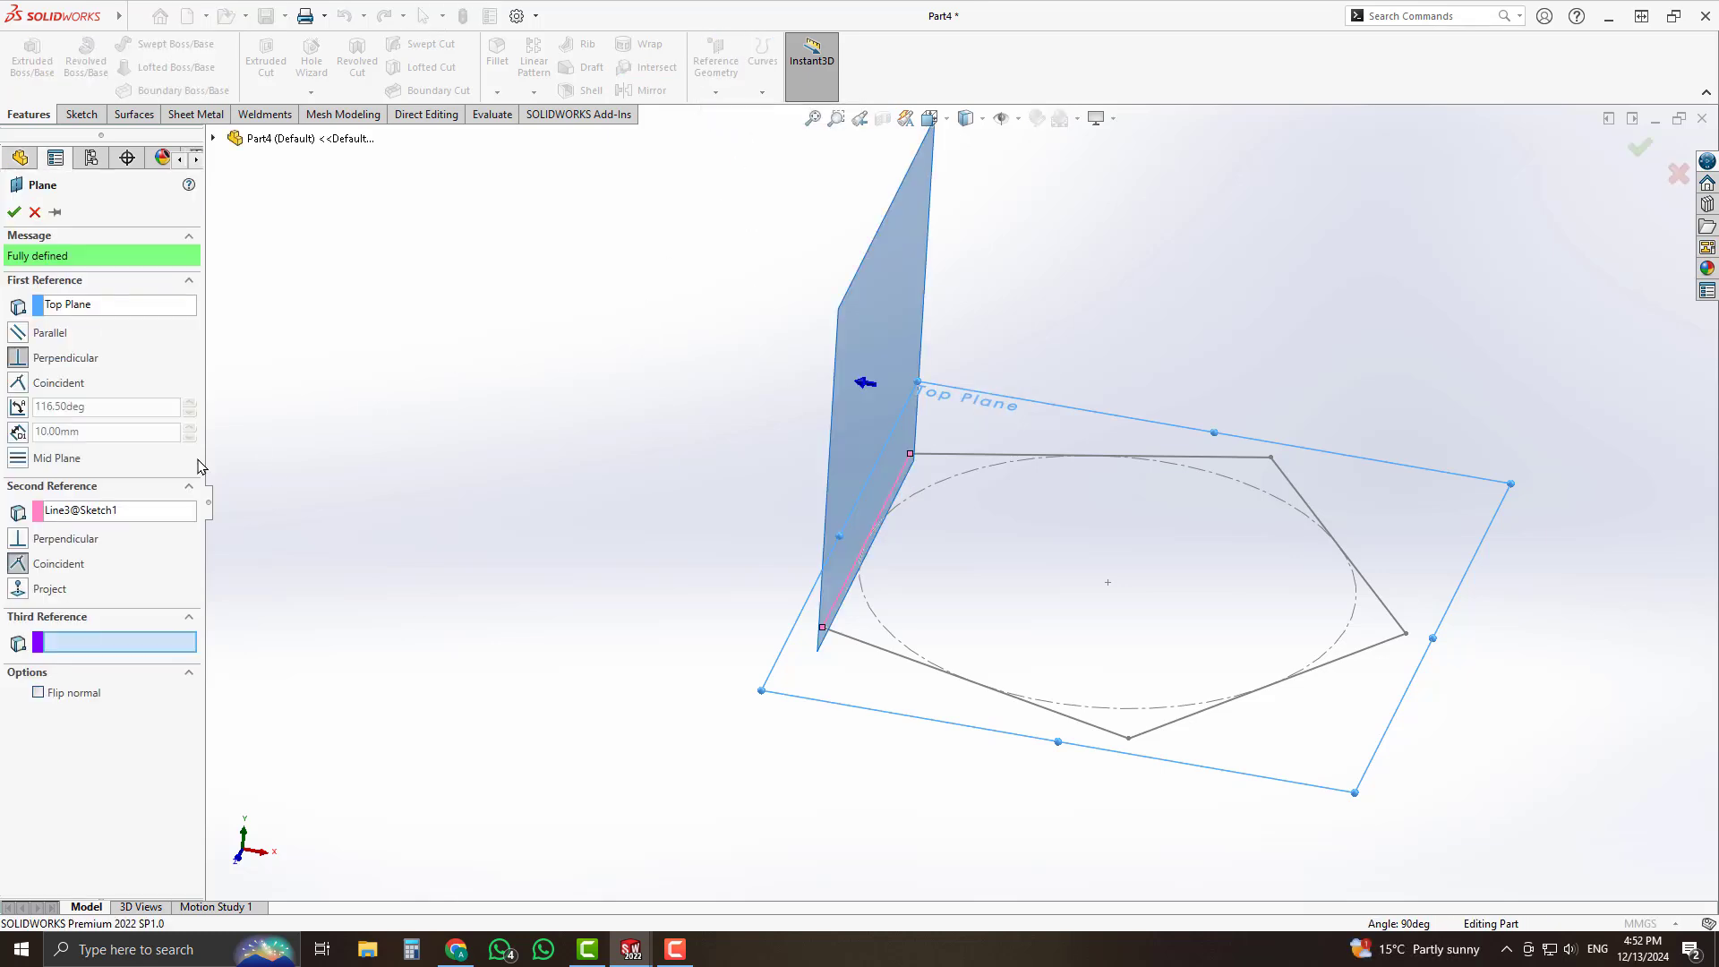
pyautogui.click(17, 407)
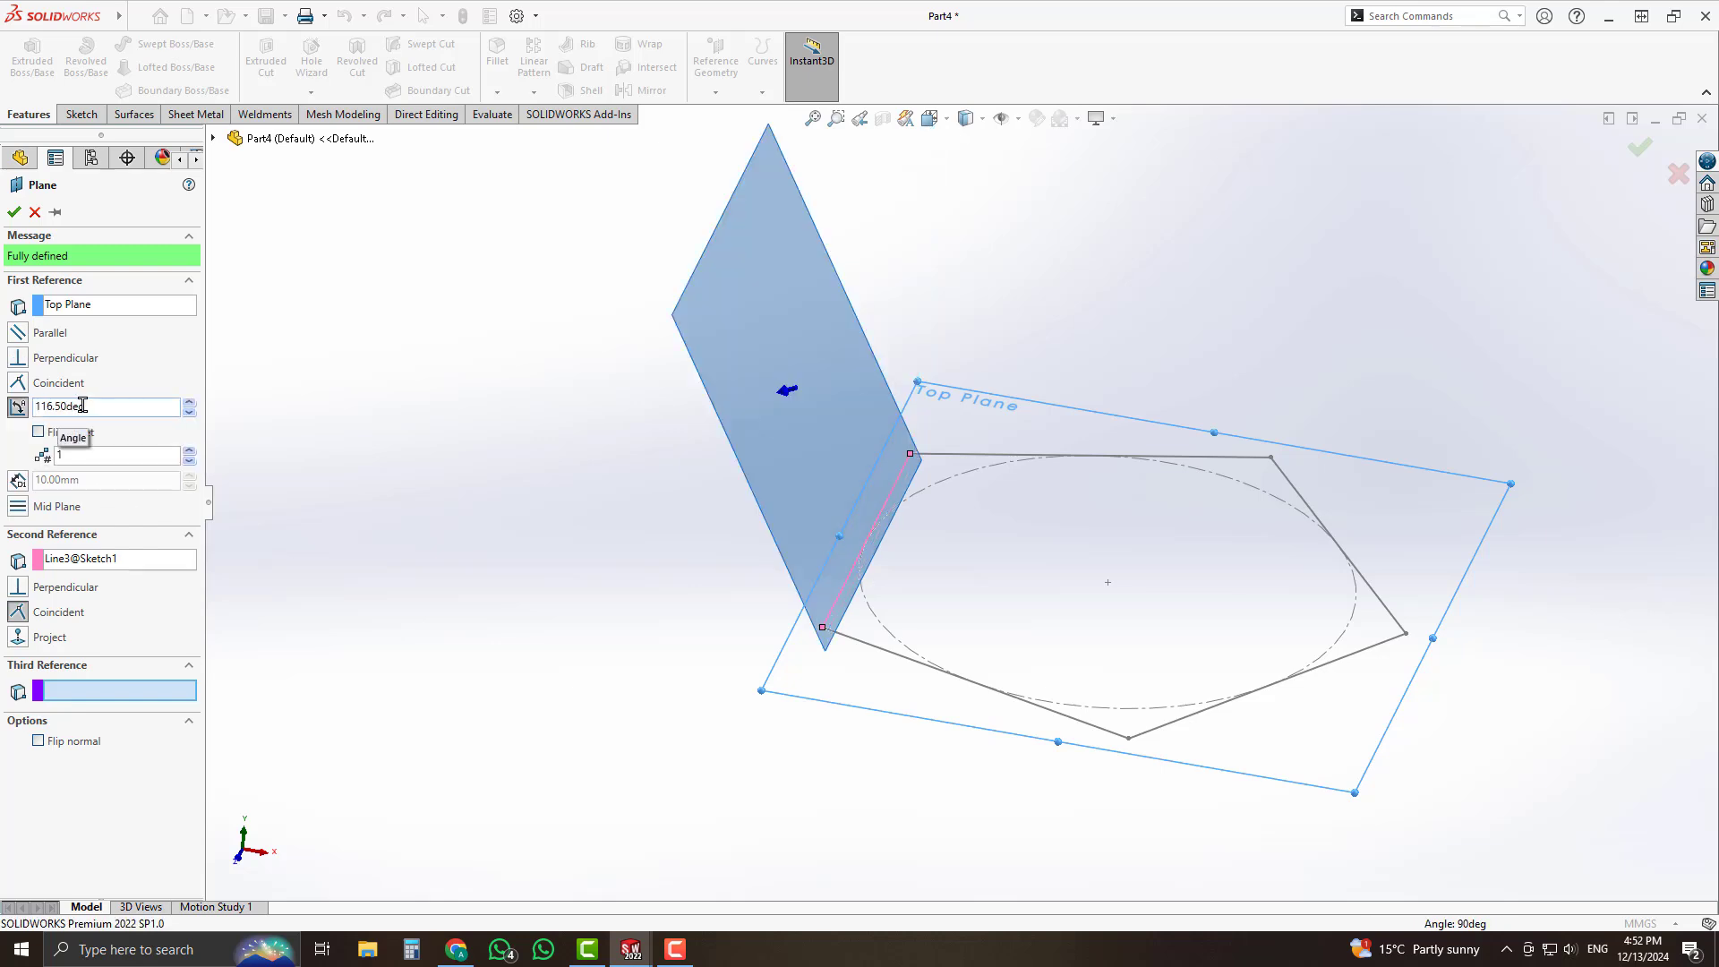
pyautogui.click(13, 211)
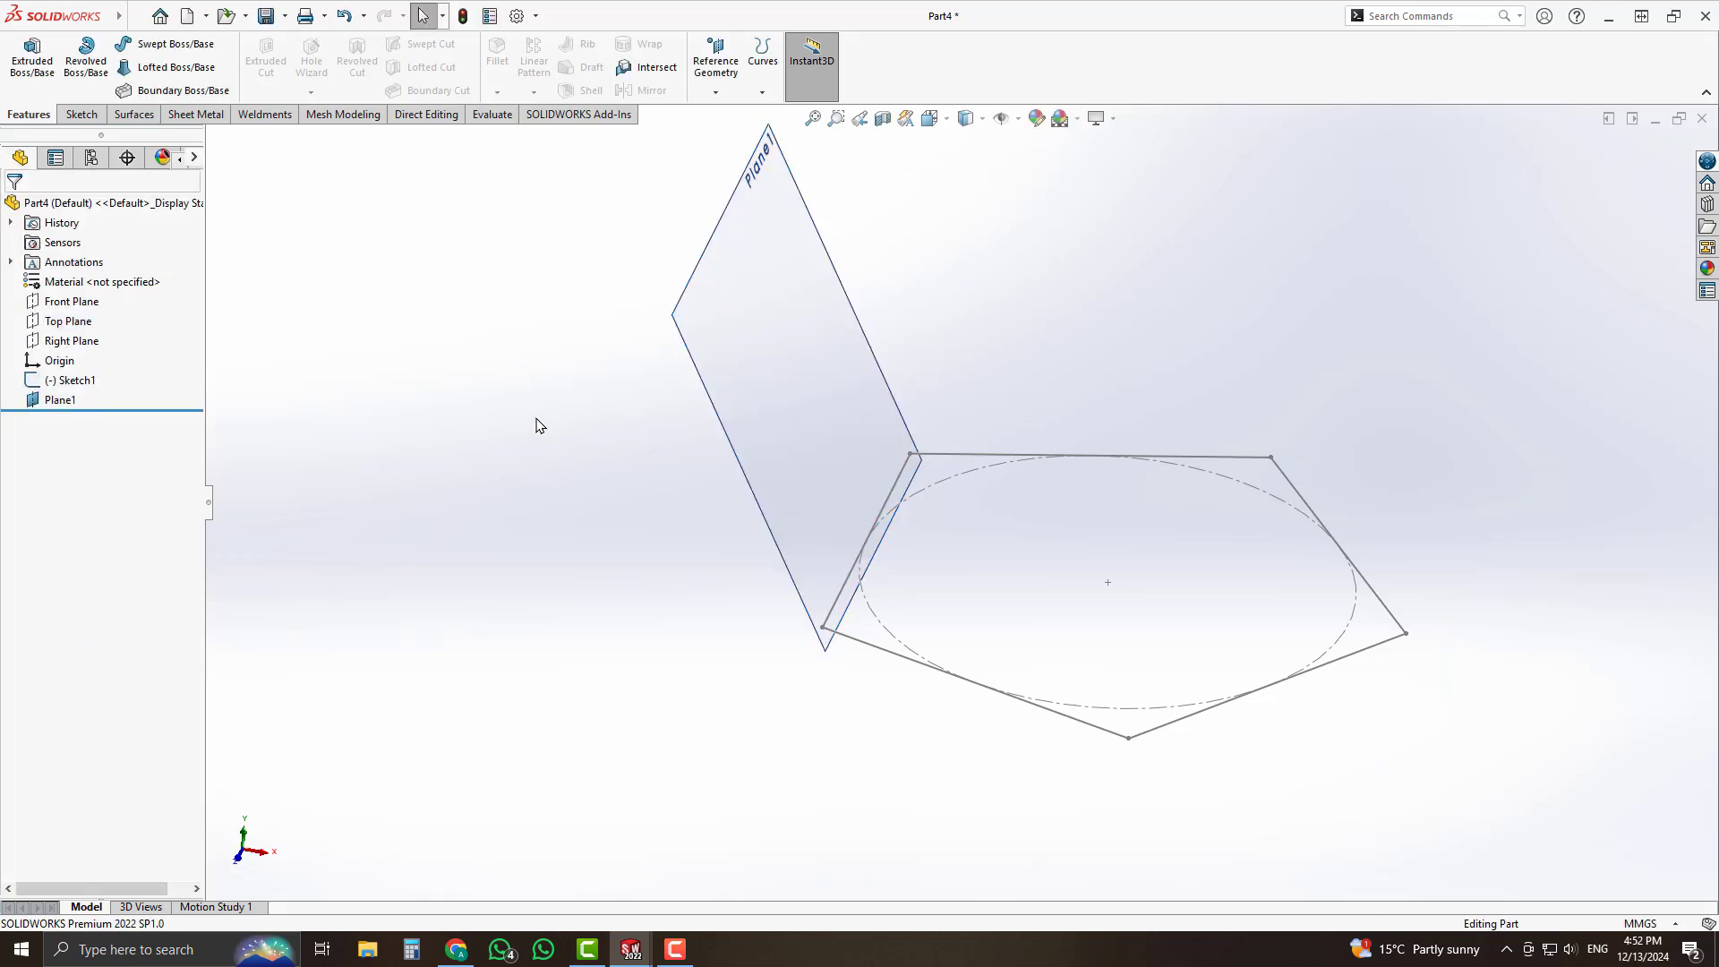
# On the inclined plane, sketch a five-sided polygon with an inscribed circle about 41 mm in diameter, centred vertically in line with the origin.
pyautogui.moveTo(817, 595); pyautogui.dragTo(818, 399, button='middle')
pyautogui.click(818, 394)
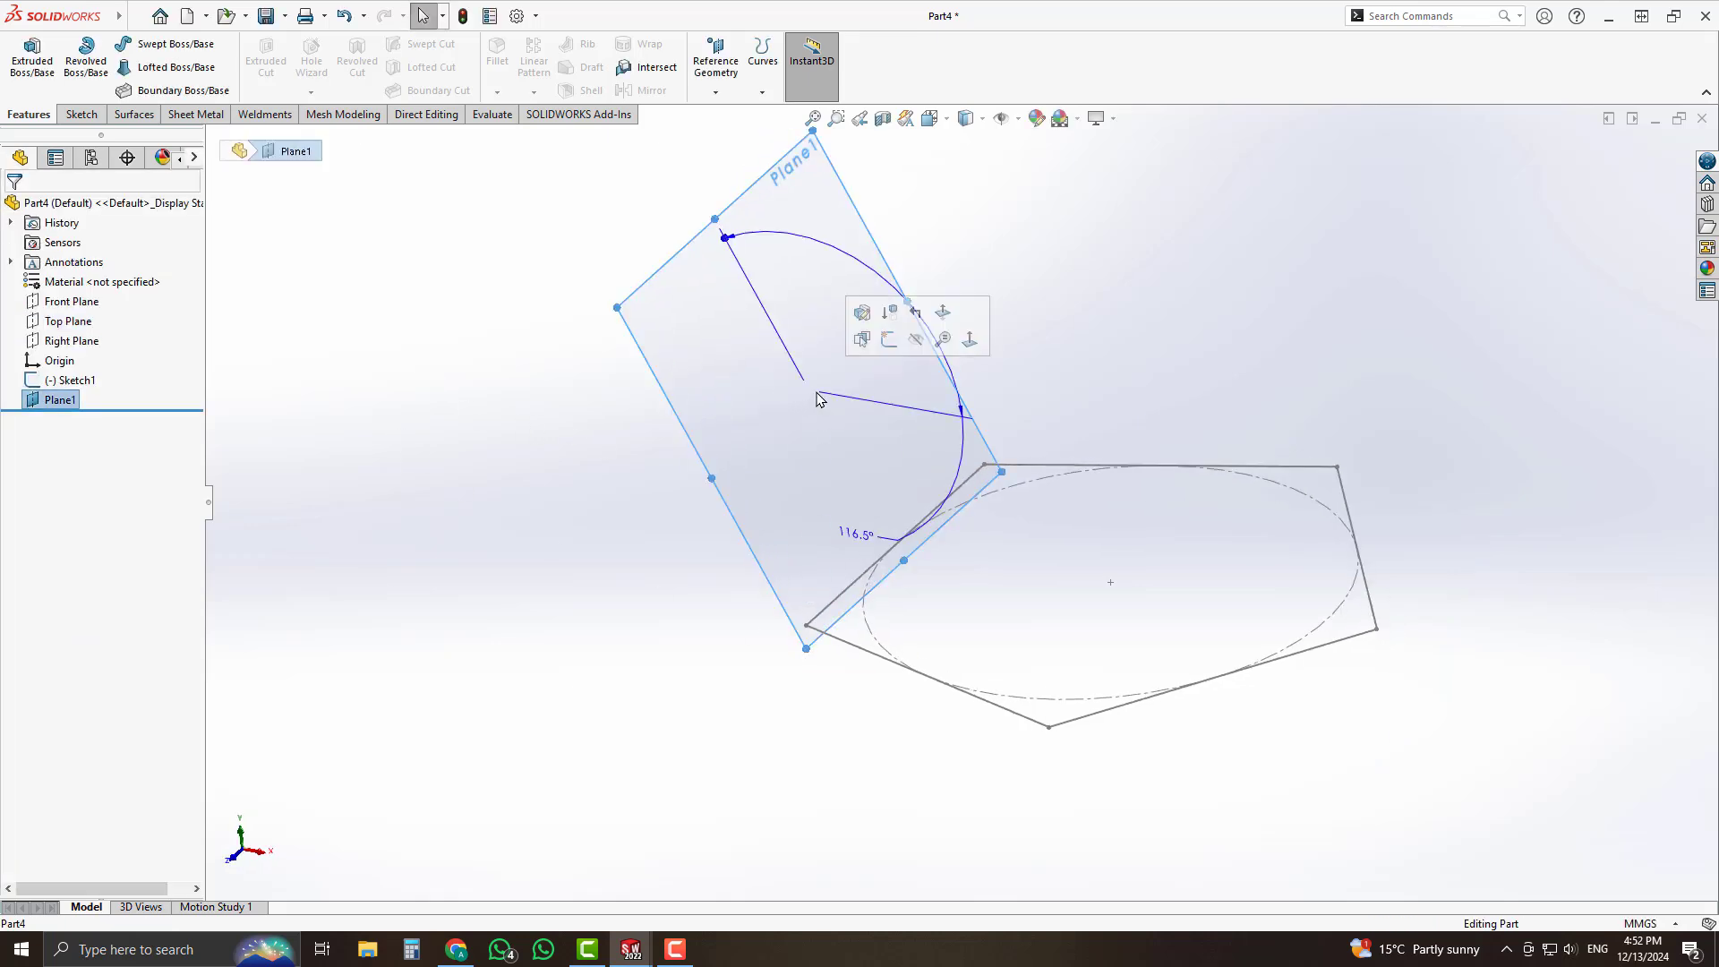
pyautogui.click(888, 342)
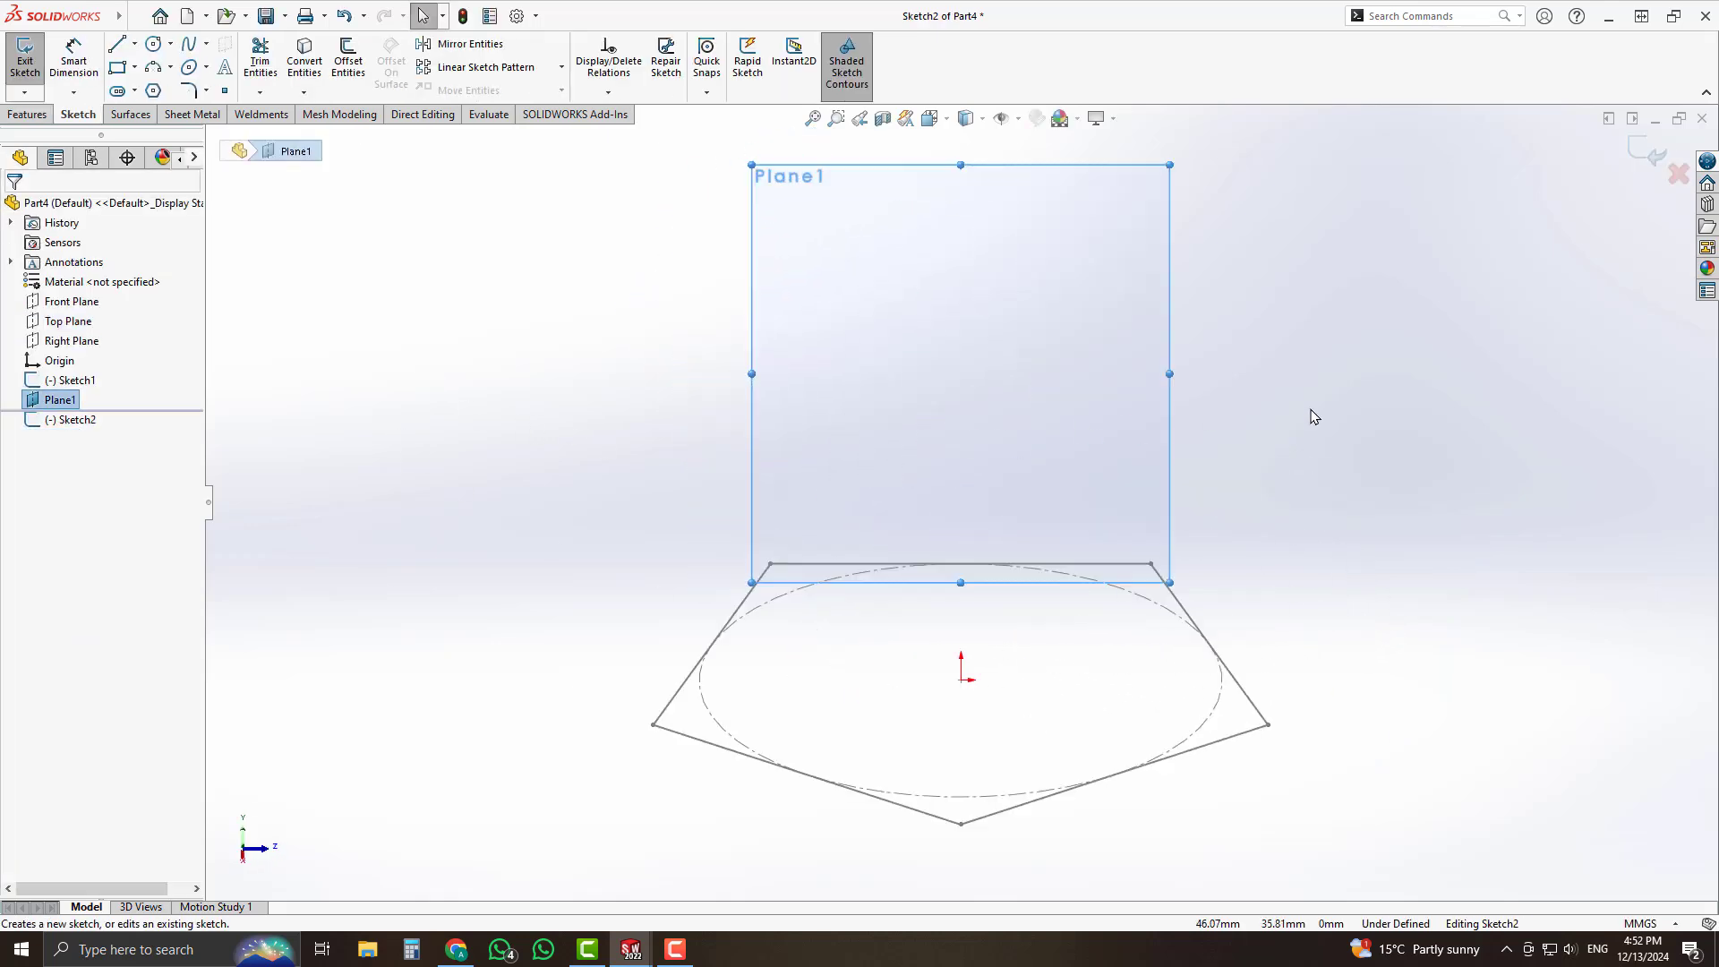
pyautogui.click(153, 91)
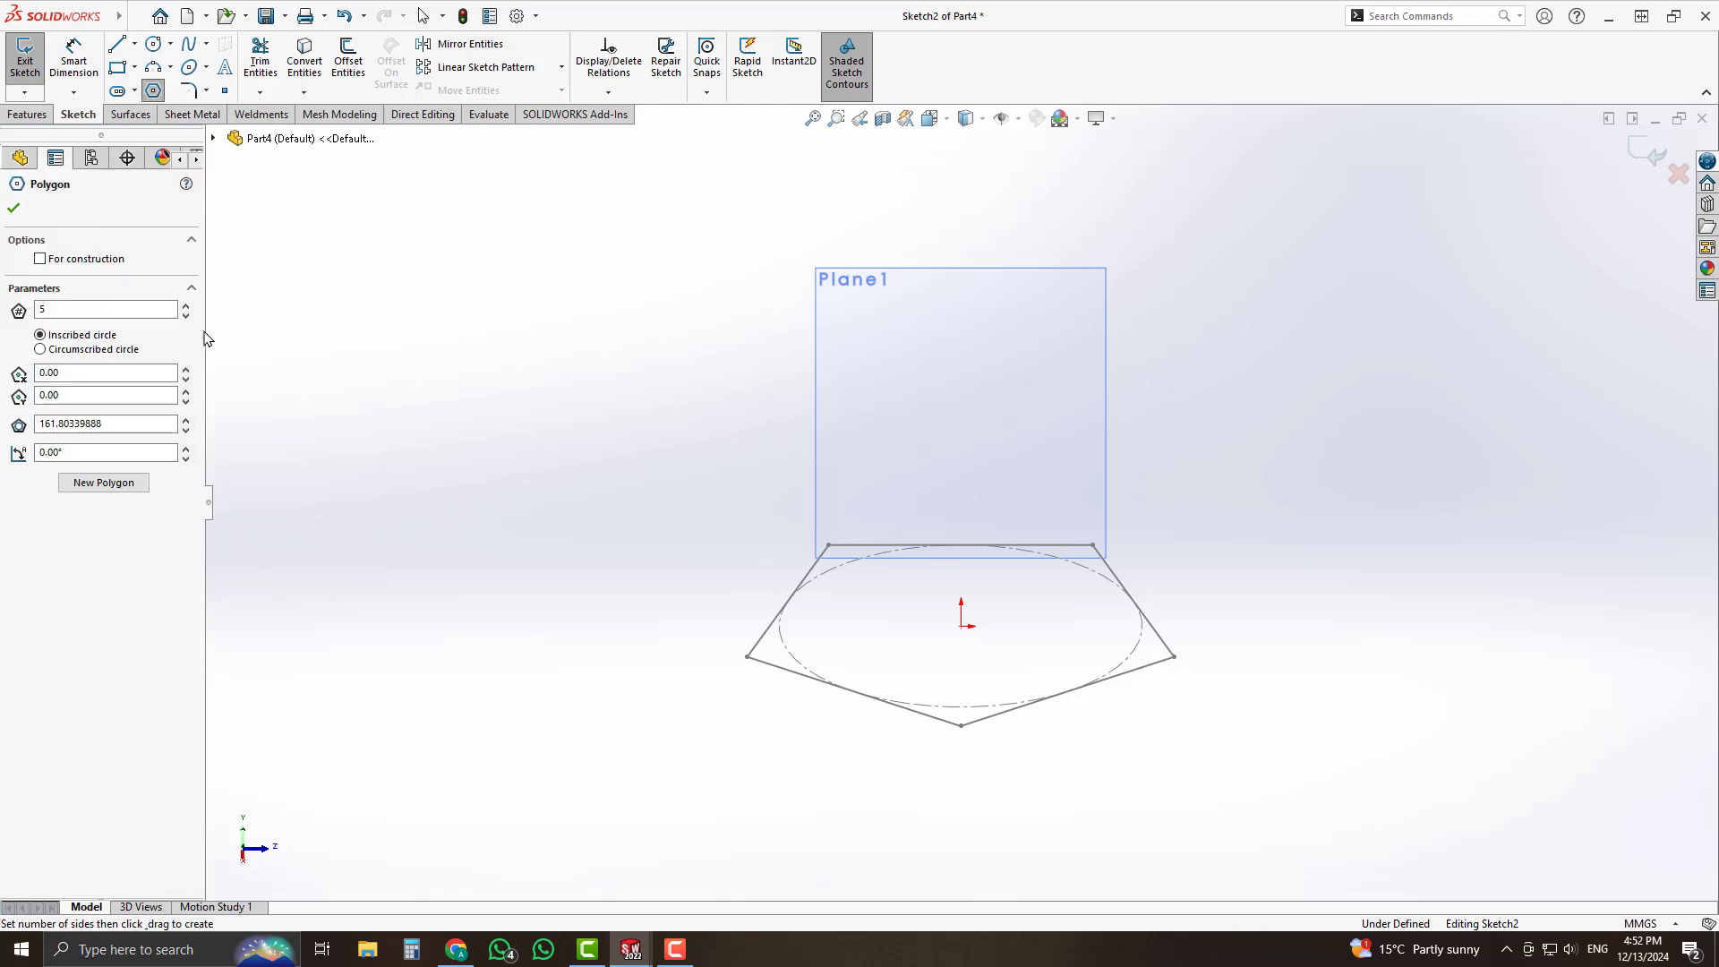
pyautogui.scroll(1, 994, 564)
pyautogui.scroll(-3, 982, 545)
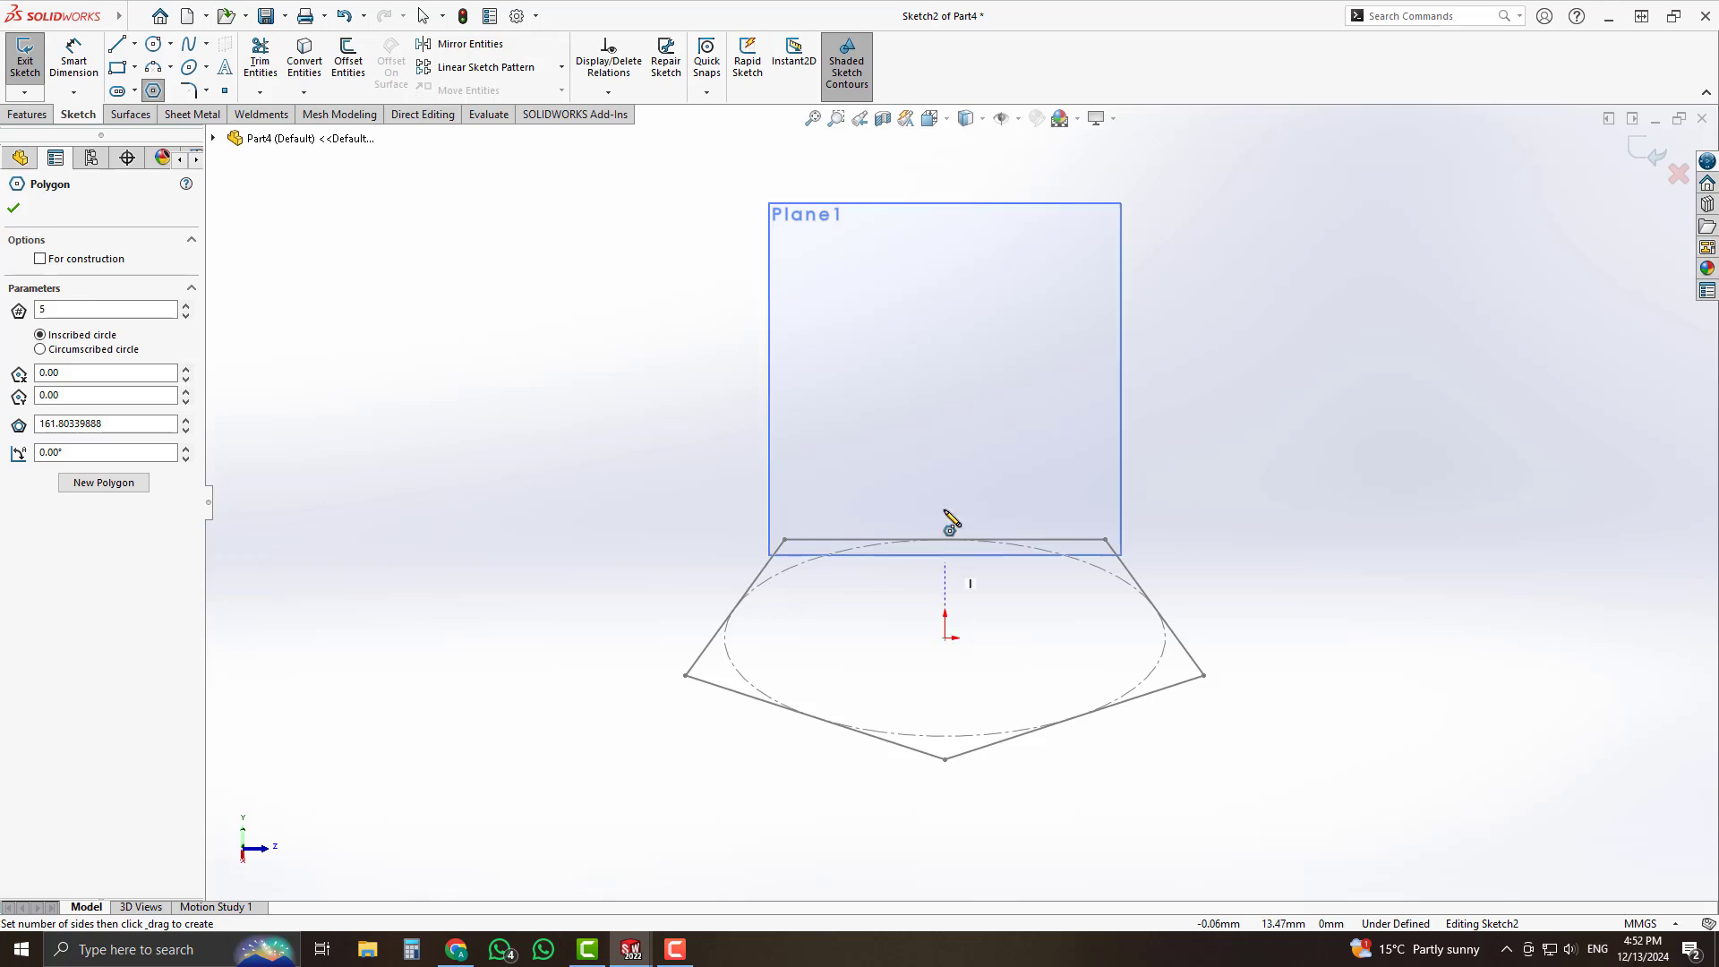
pyautogui.moveTo(945, 350); pyautogui.dragTo(875, 491)
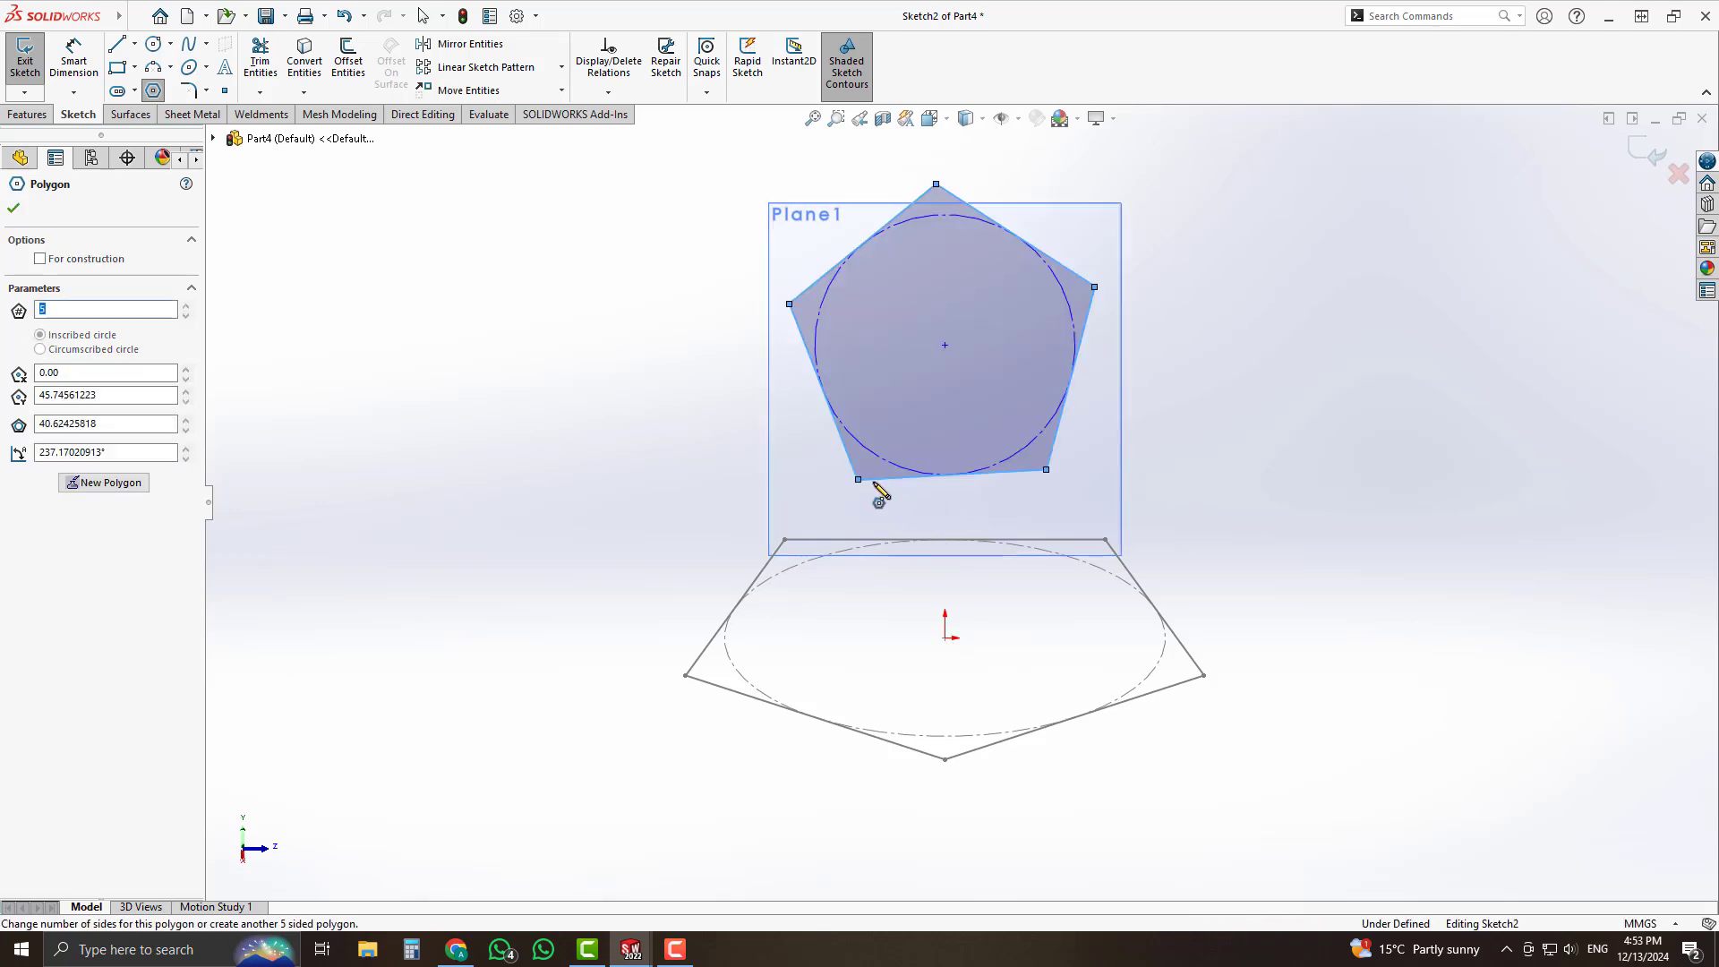
pyautogui.press('Escape')
pyautogui.scroll(-3, 1078, 511)
# Make the new pentagon's lowest side collinear with the base pentagon's adjacent edge.
pyautogui.click(955, 449)
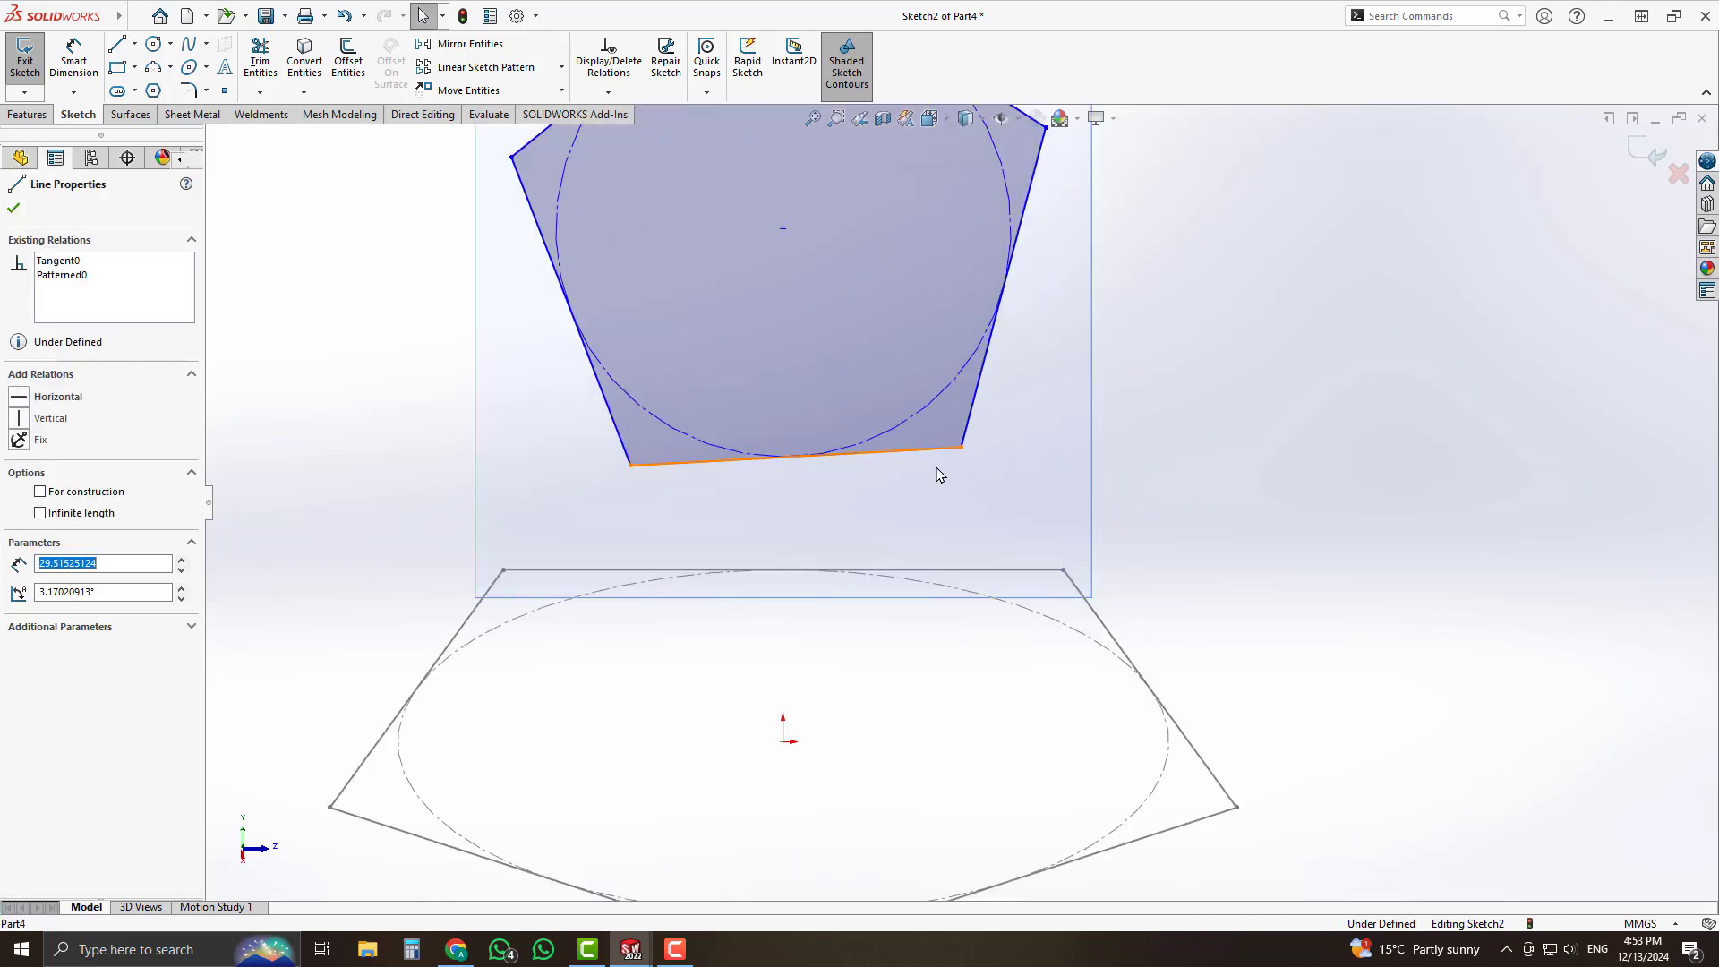
pyautogui.keyDown('ctrl'); pyautogui.click(995, 571); pyautogui.keyUp('ctrl')
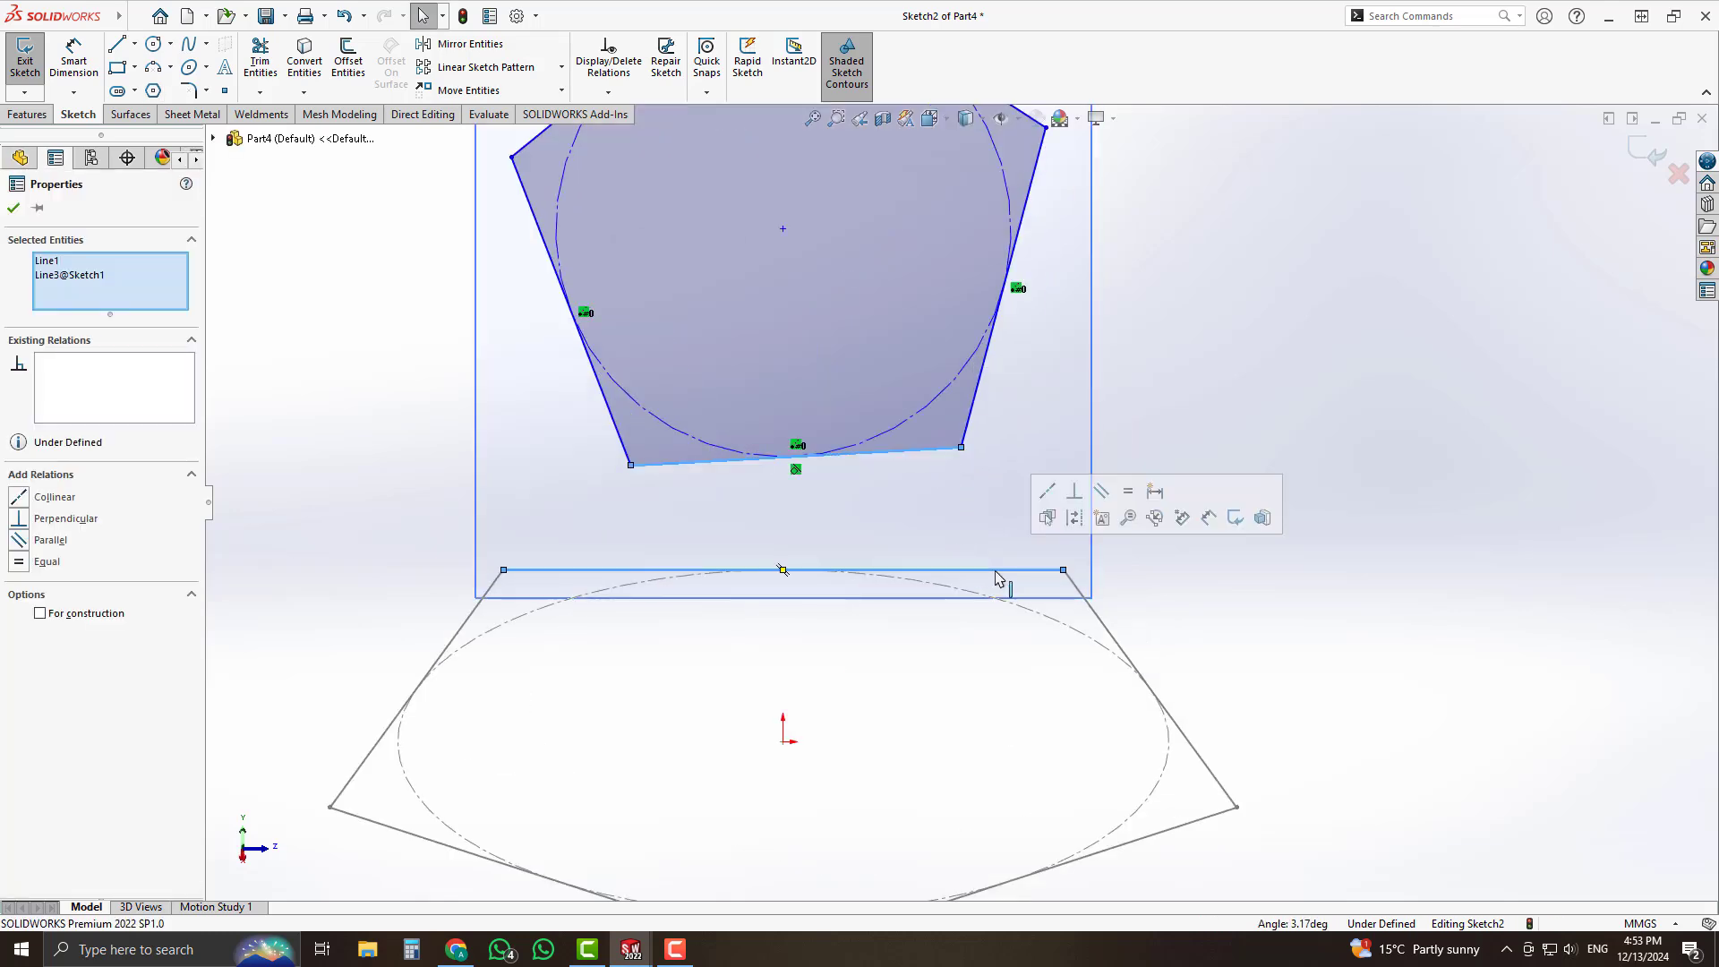
pyautogui.click(1049, 492)
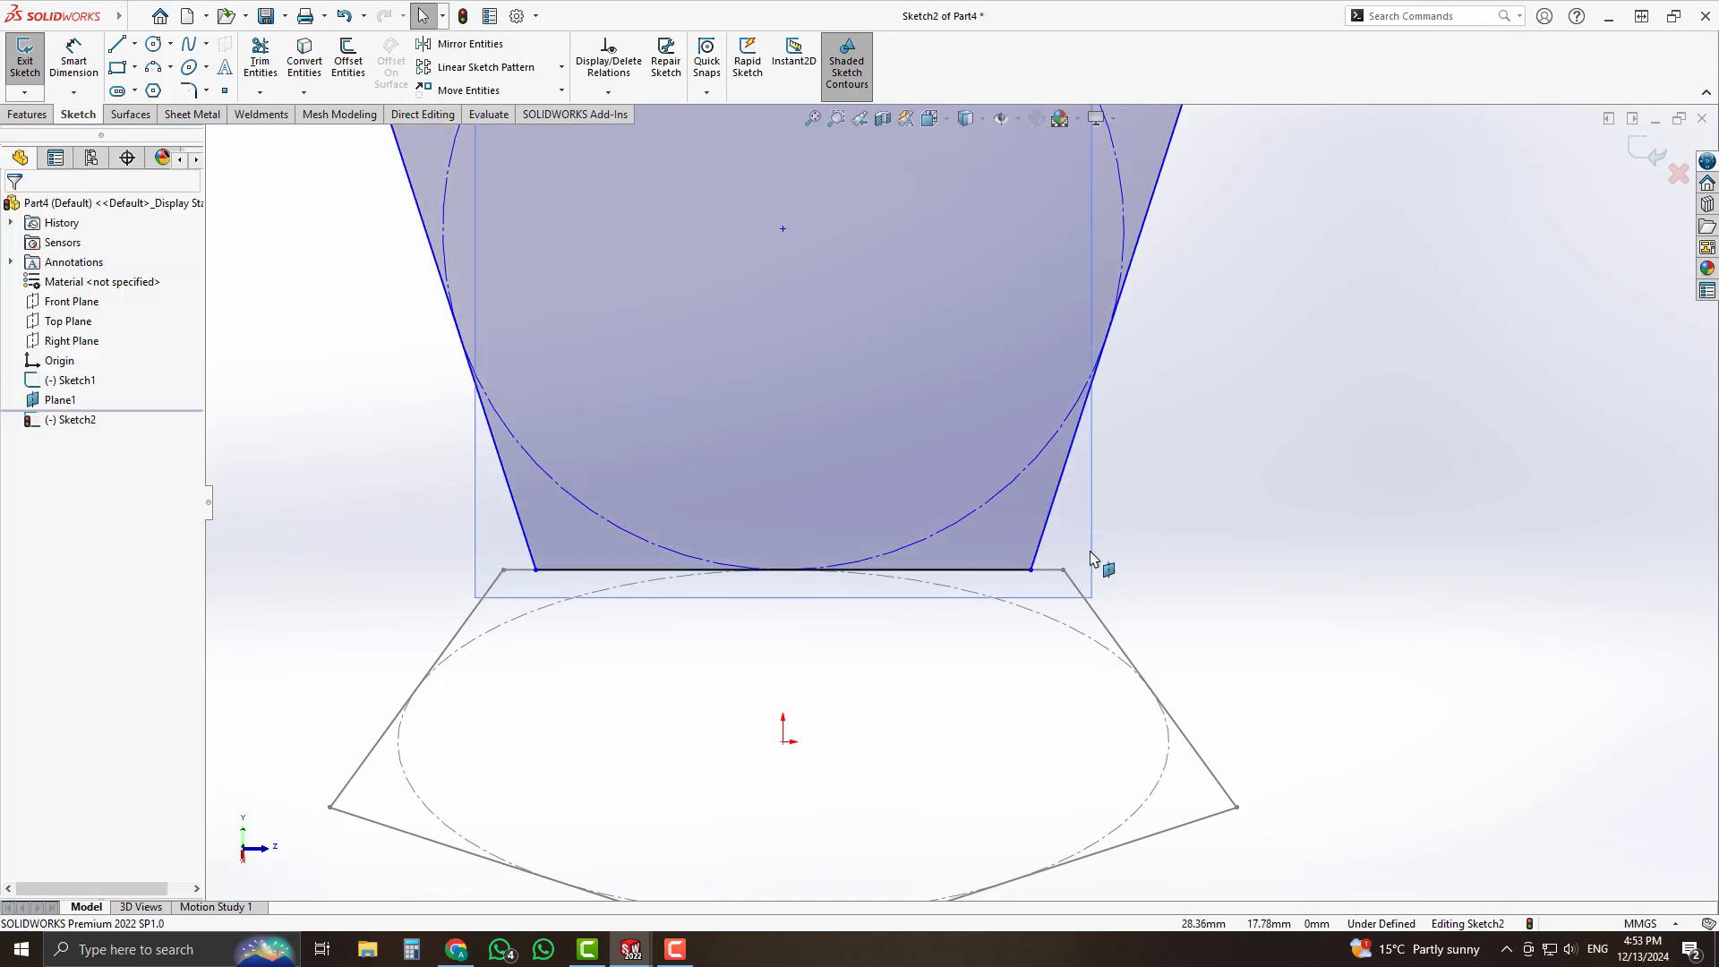
# Make both lower corners of the inclined pentagon coincident with the base pentagon's adjacent corners and exit the sketch.
pyautogui.click(1031, 570)
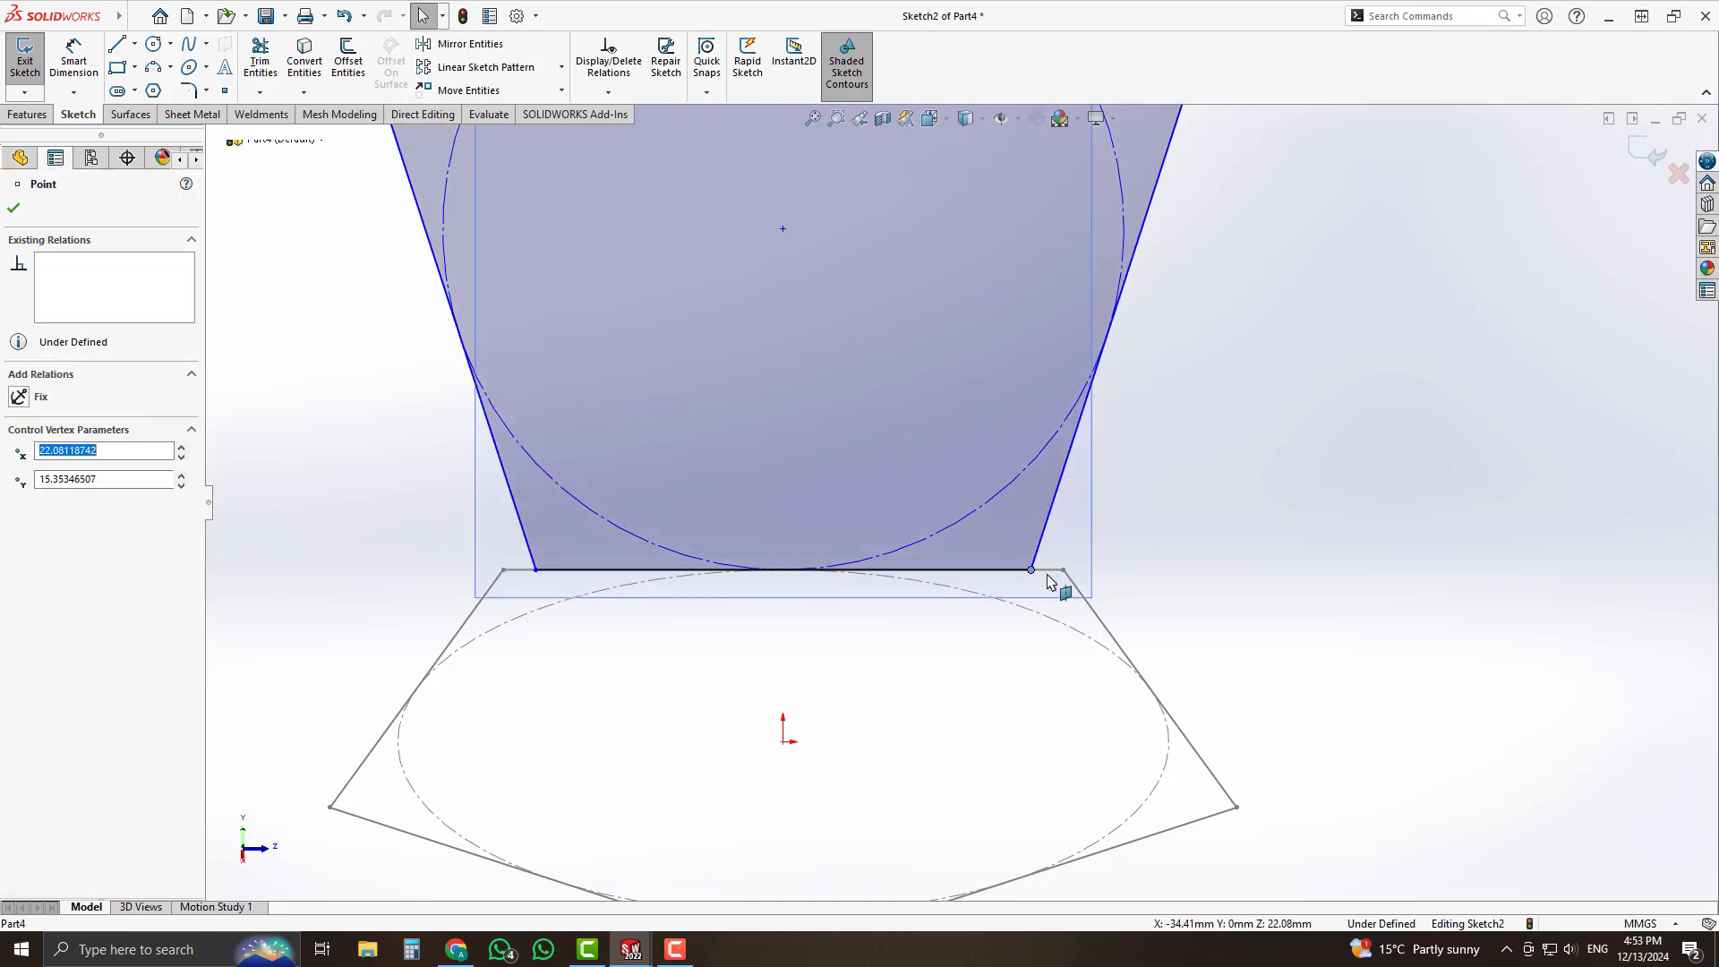
pyautogui.keyDown('ctrl'); pyautogui.click(1063, 571); pyautogui.keyUp('ctrl')
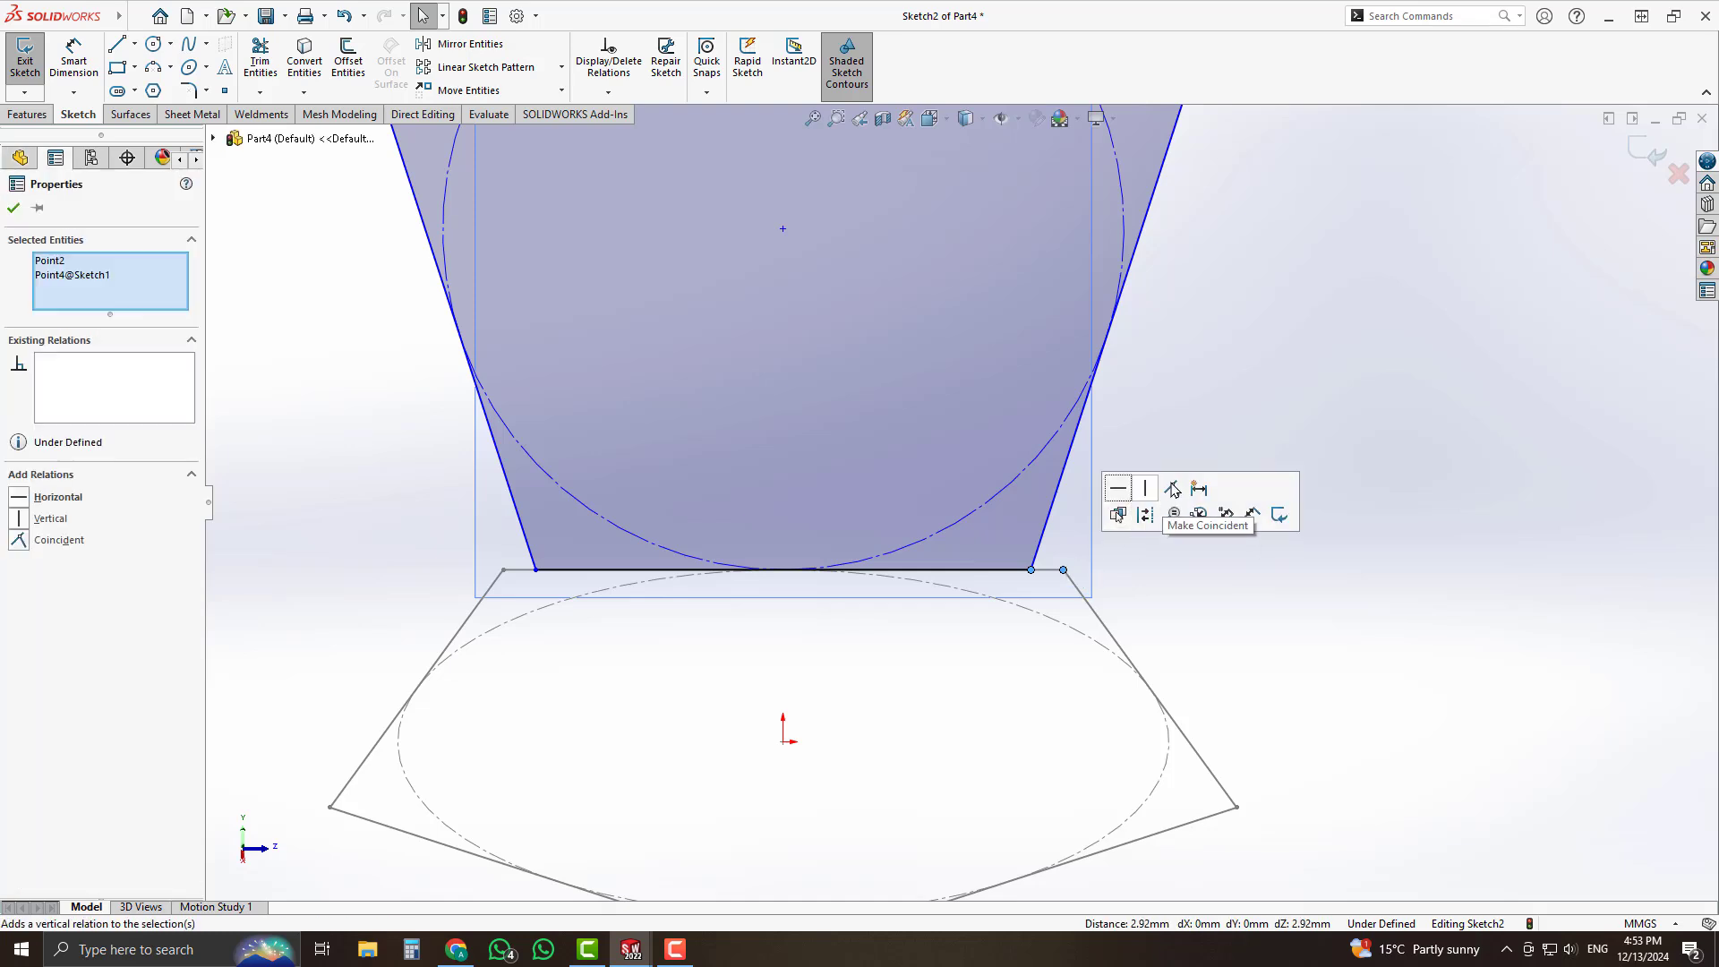
pyautogui.click(1173, 487)
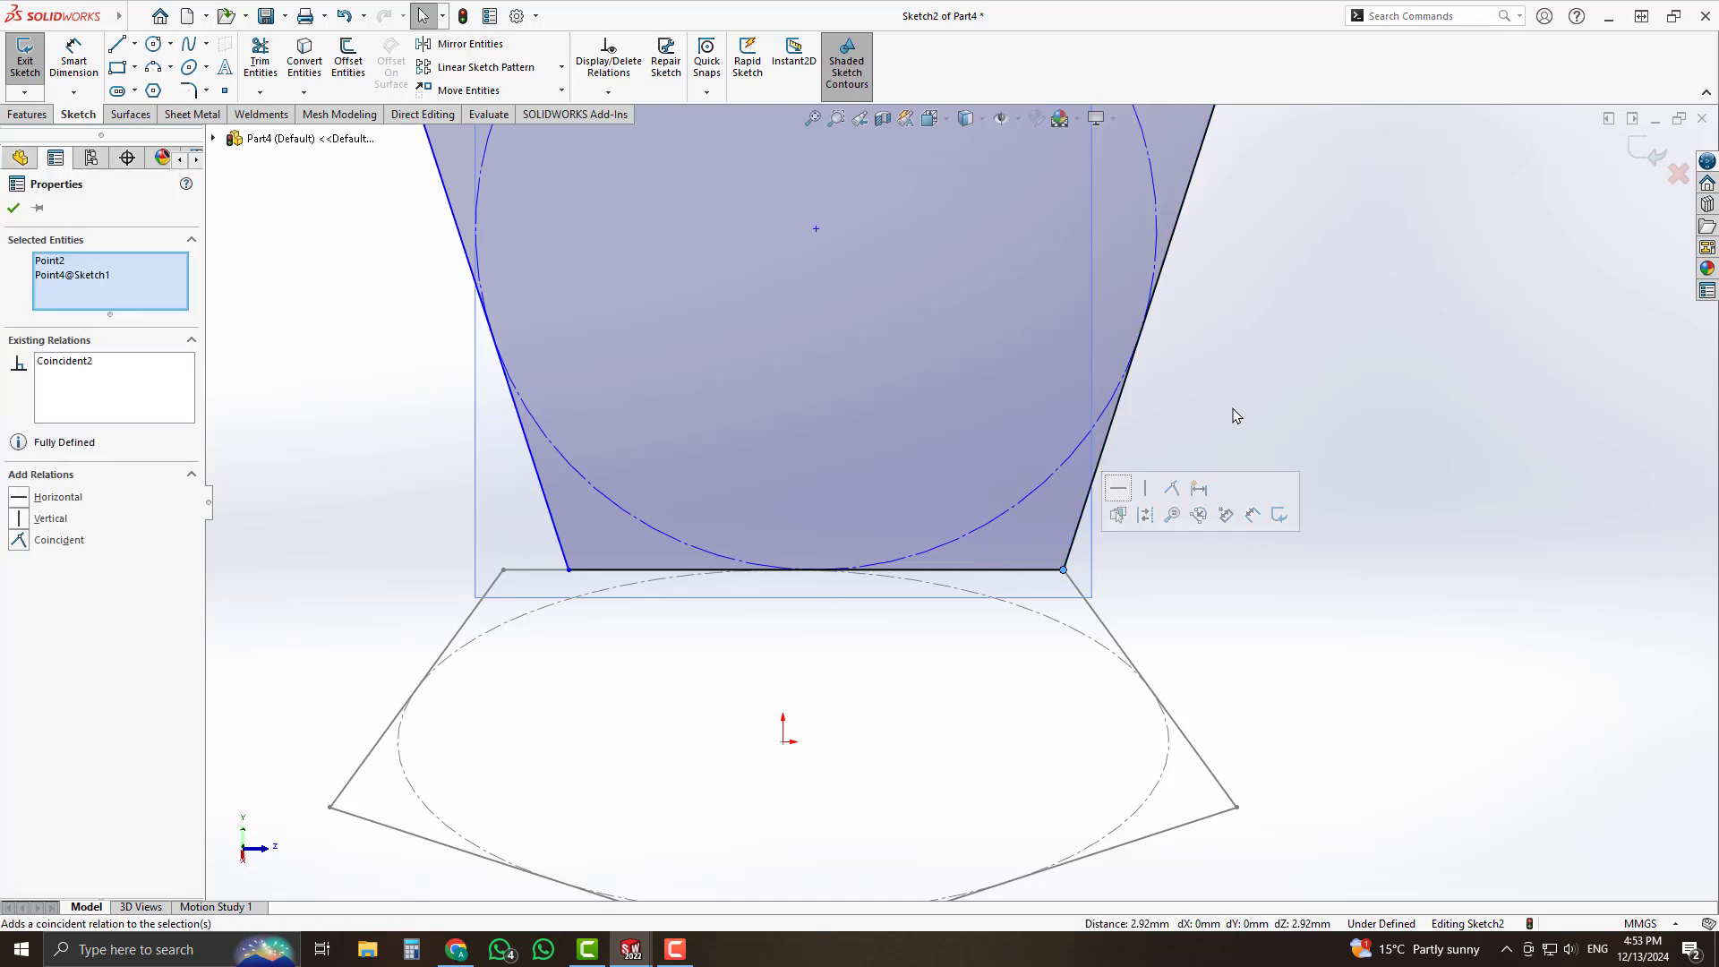
pyautogui.click(569, 570)
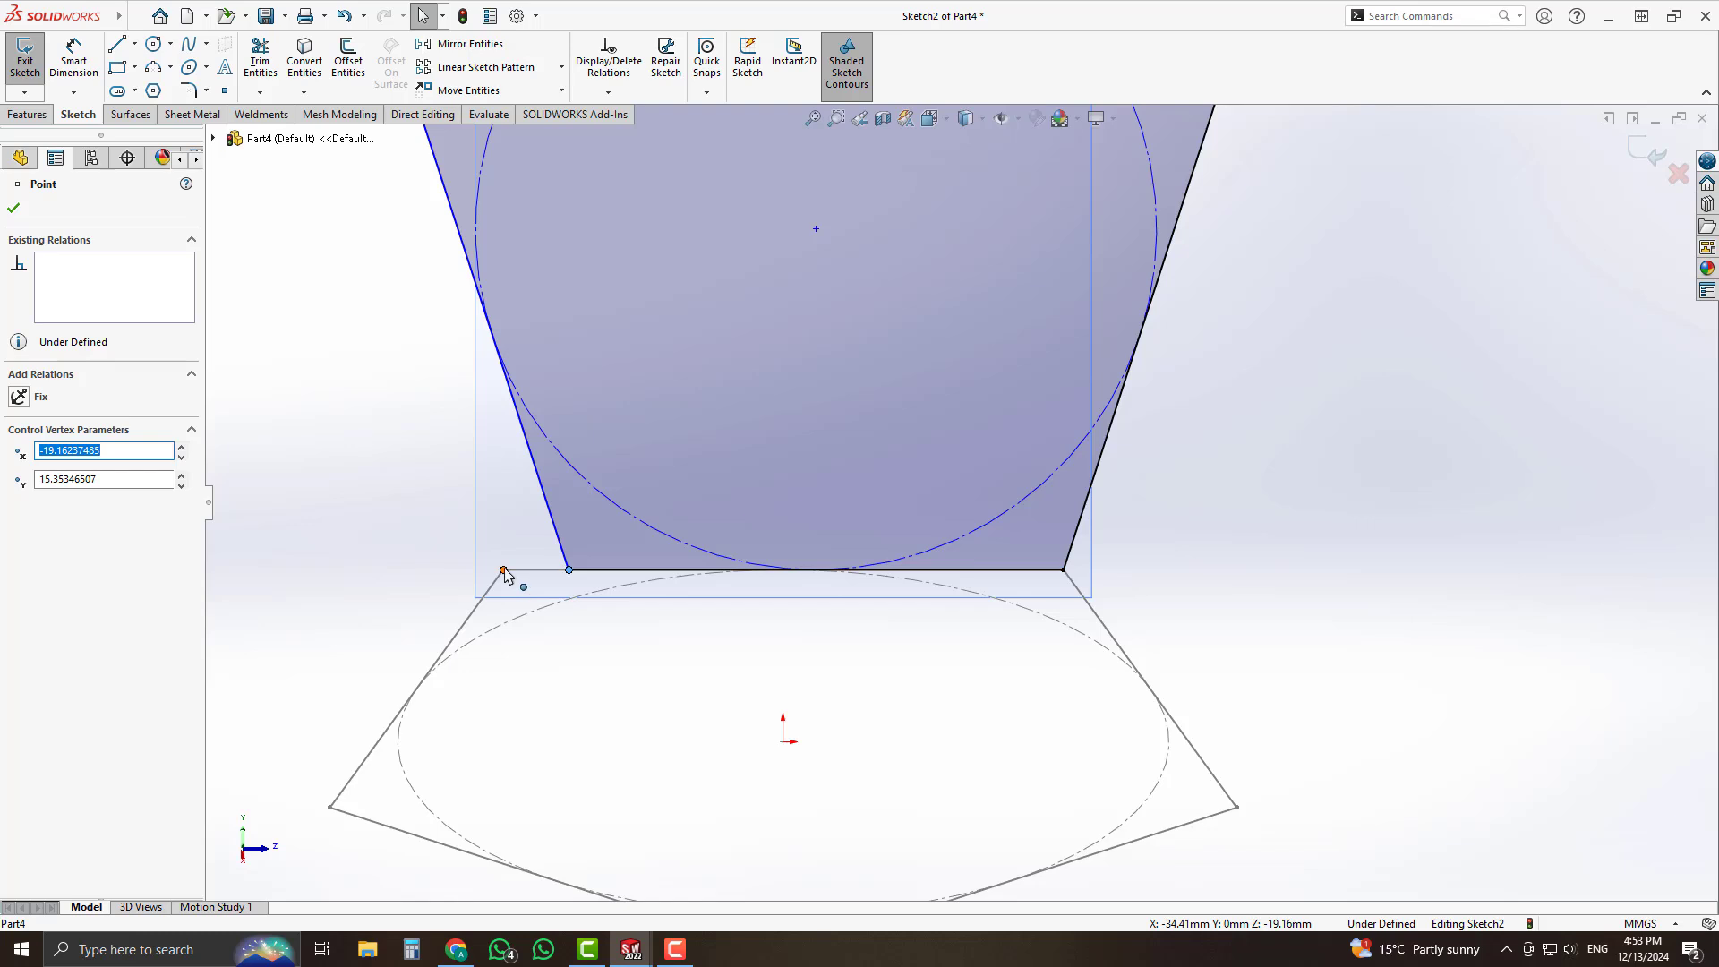
pyautogui.keyDown('ctrl'); pyautogui.click(504, 571); pyautogui.keyUp('ctrl')
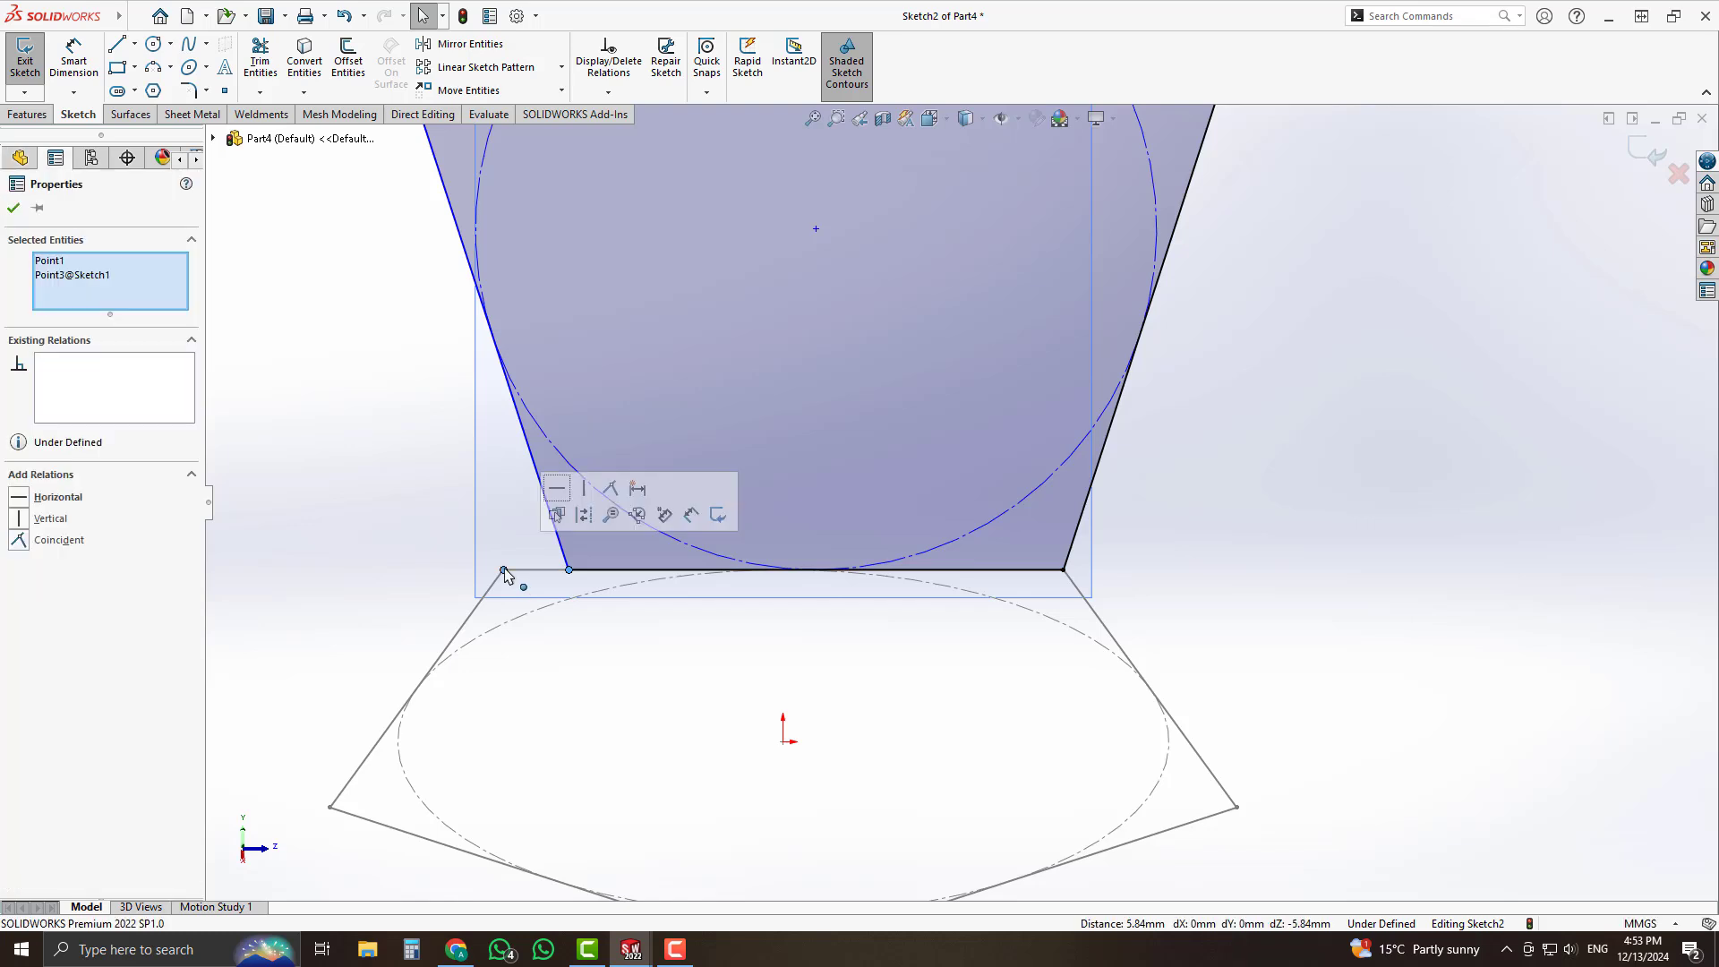
pyautogui.click(610, 489)
pyautogui.click(1290, 537)
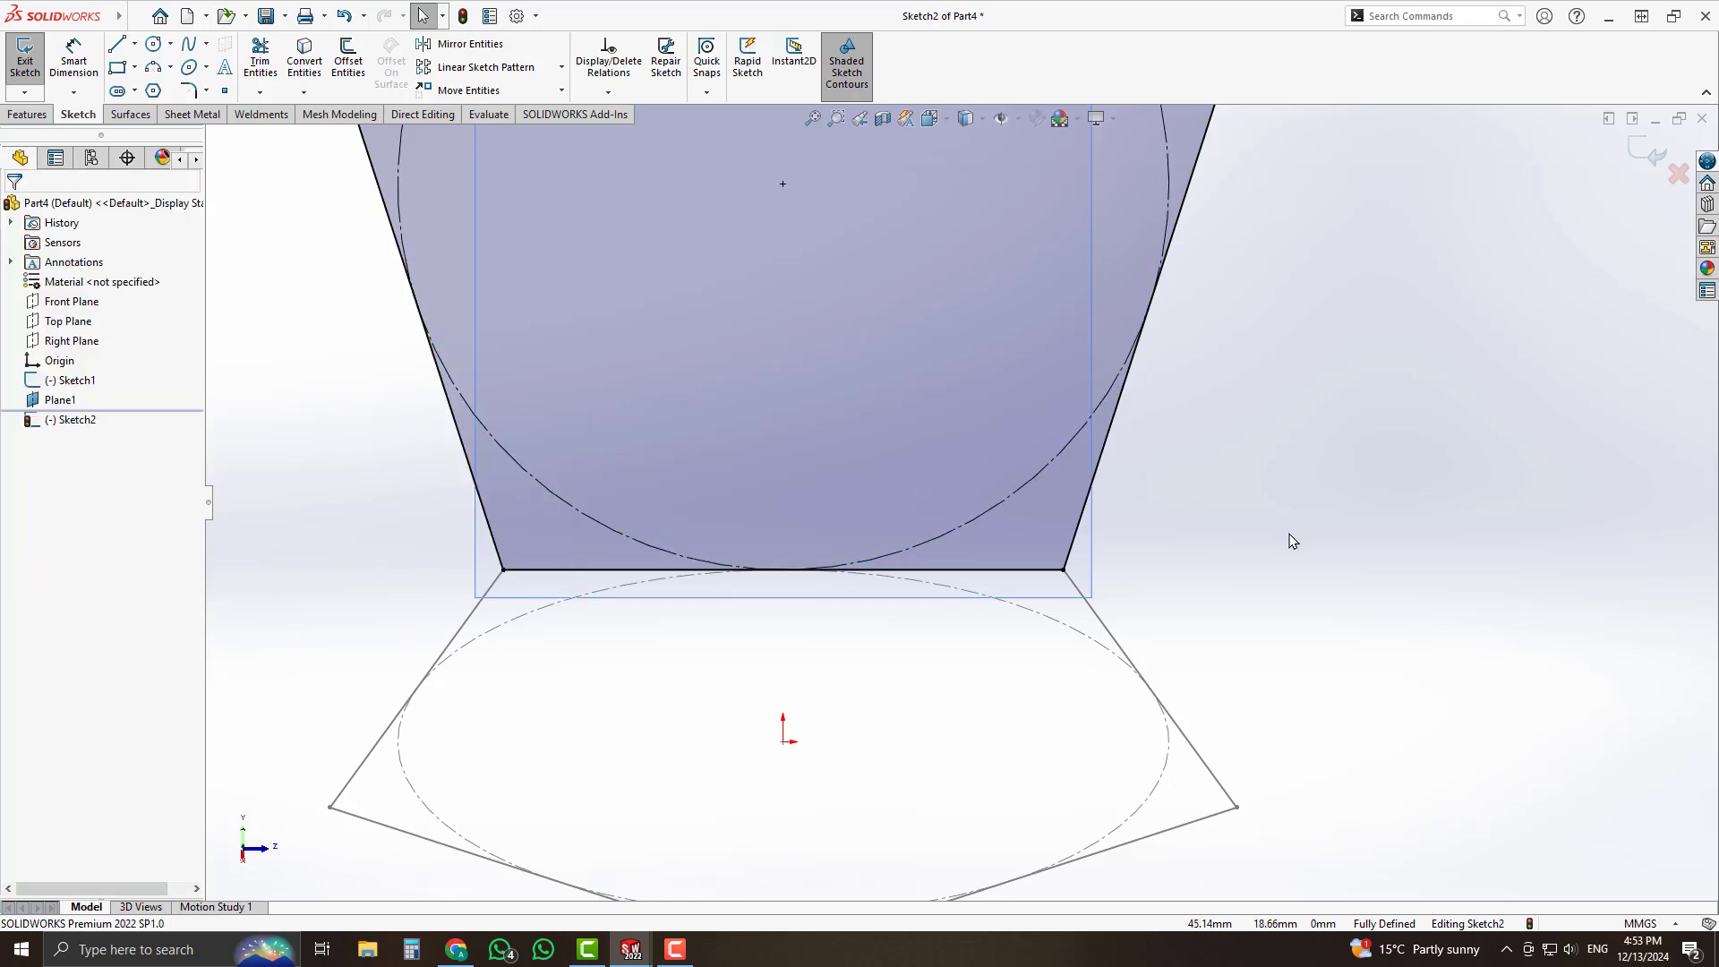
pyautogui.moveTo(1290, 537); pyautogui.dragTo(1431, 347, button='middle')
pyautogui.click(1647, 150)
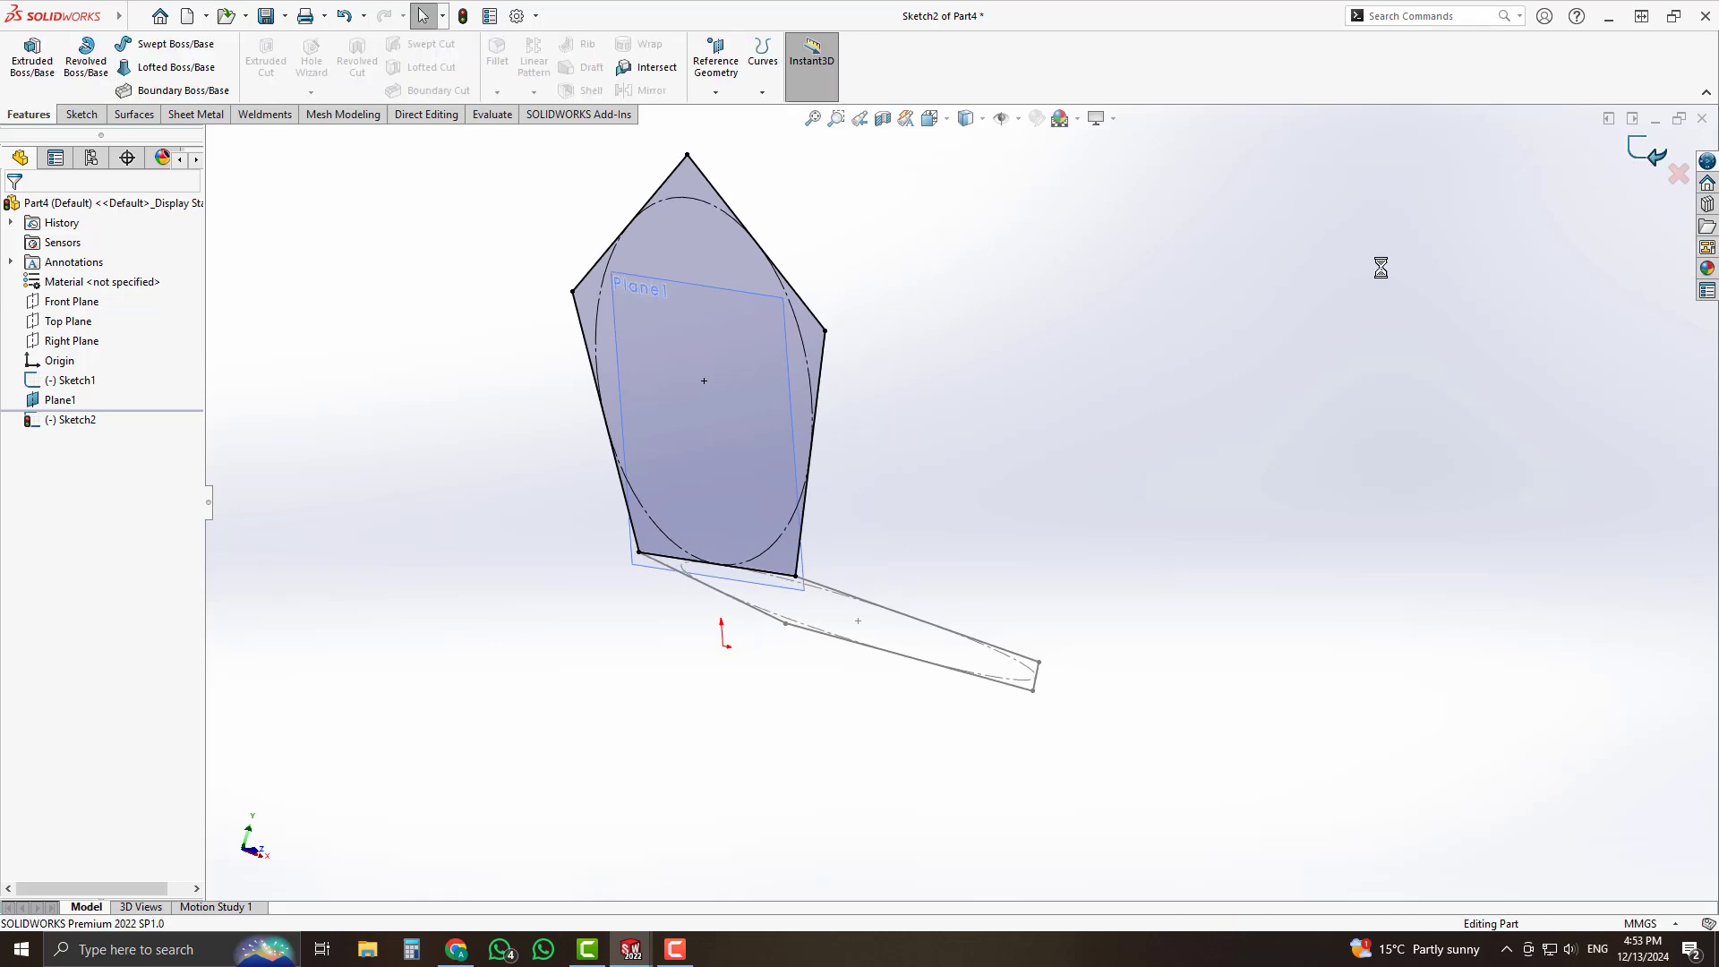
# Hide the inclined reference plane.
pyautogui.moveTo(1232, 407)
pyautogui.mouseDown(button='middle')
pyautogui.moveTo(926, 470)
pyautogui.moveTo(891, 447)
pyautogui.mouseUp(button='middle')
pyautogui.click(825, 396)
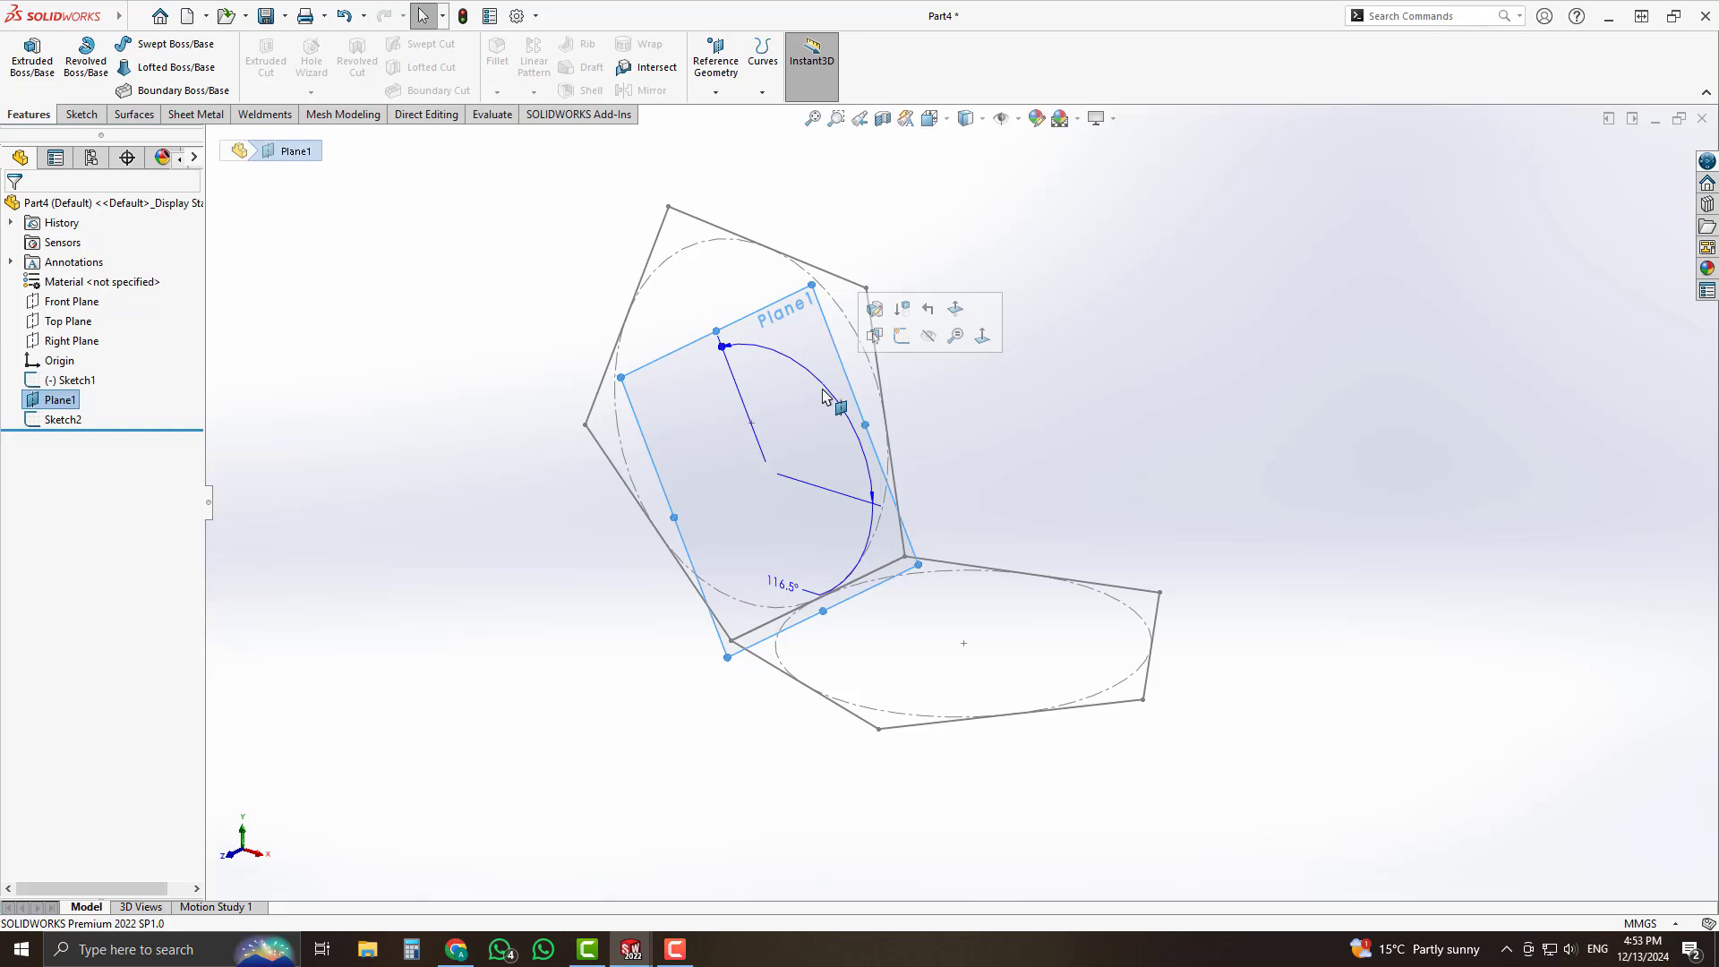
pyautogui.click(985, 388)
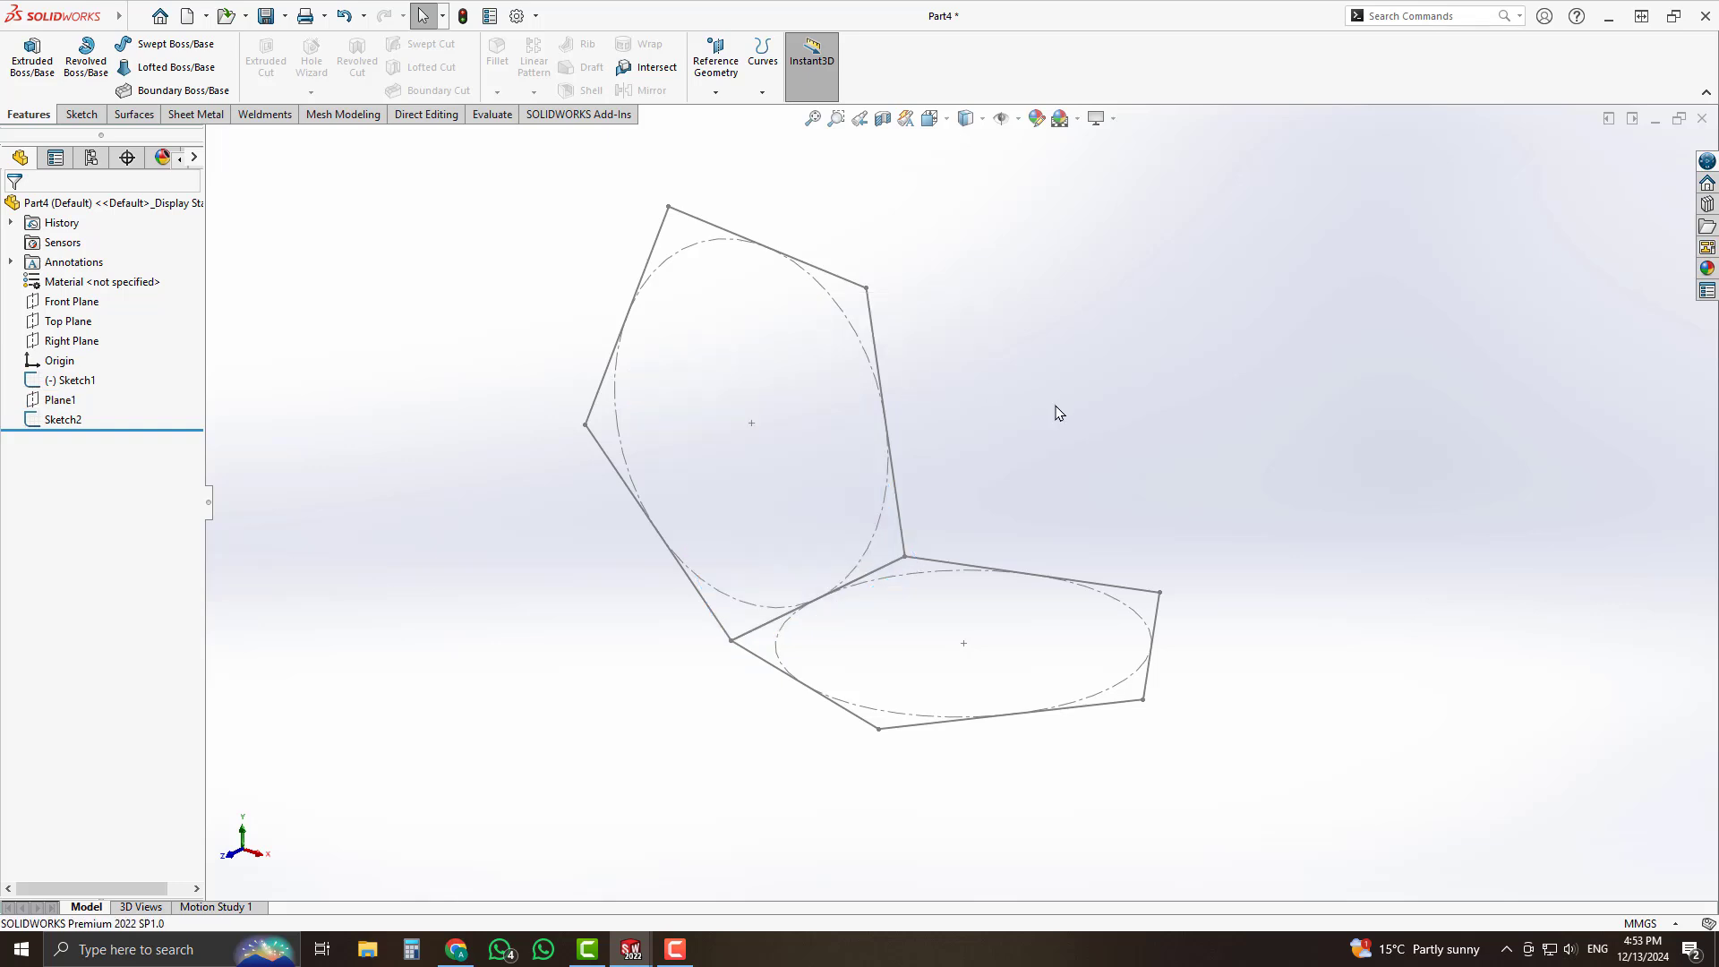
# Create a planar surface from the inclined pentagon sketch and another from the base pentagon sketch.
pyautogui.click(133, 114)
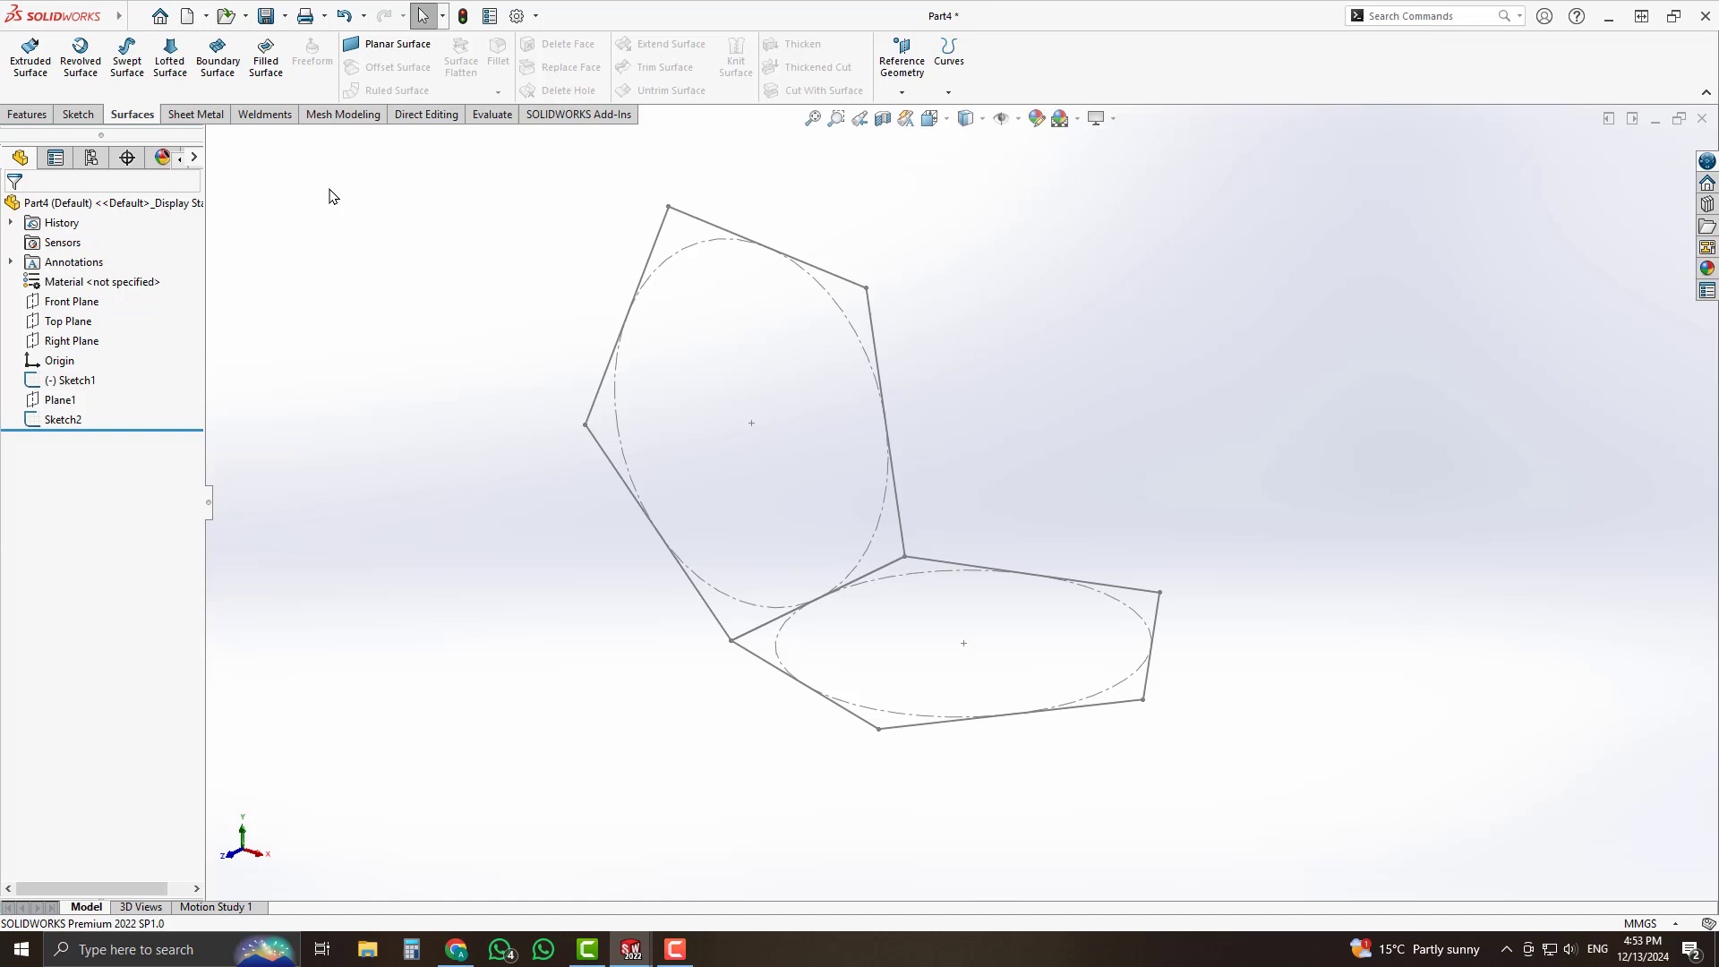
pyautogui.click(391, 46)
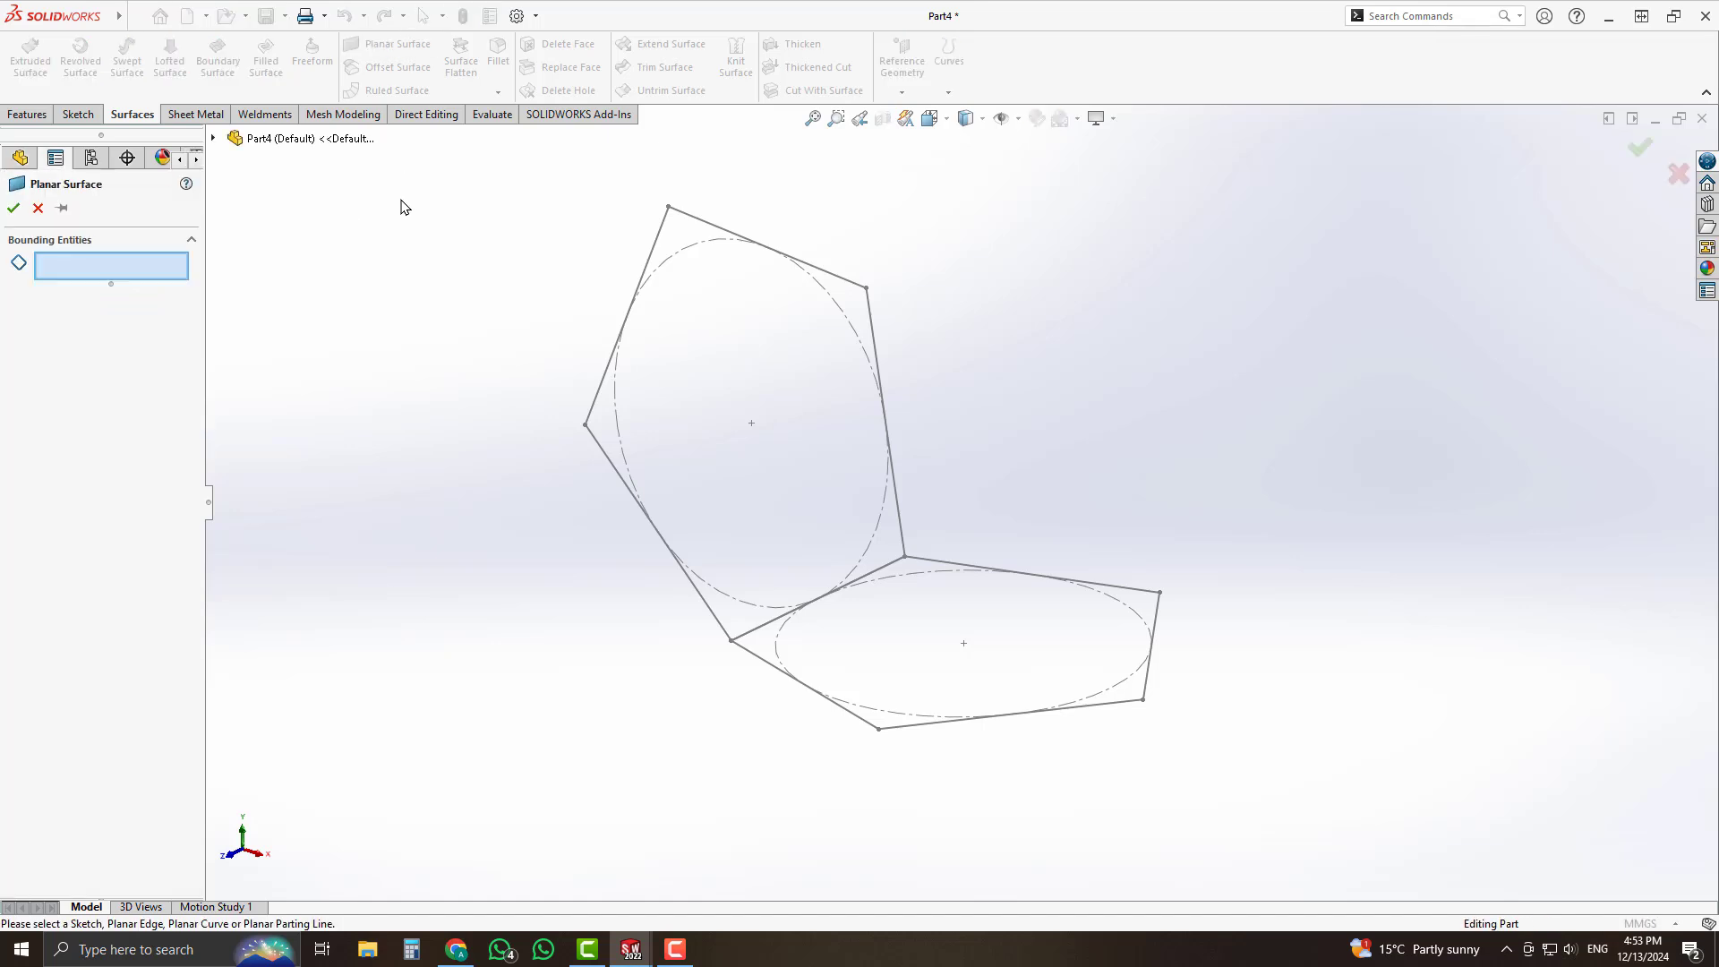
pyautogui.click(708, 225)
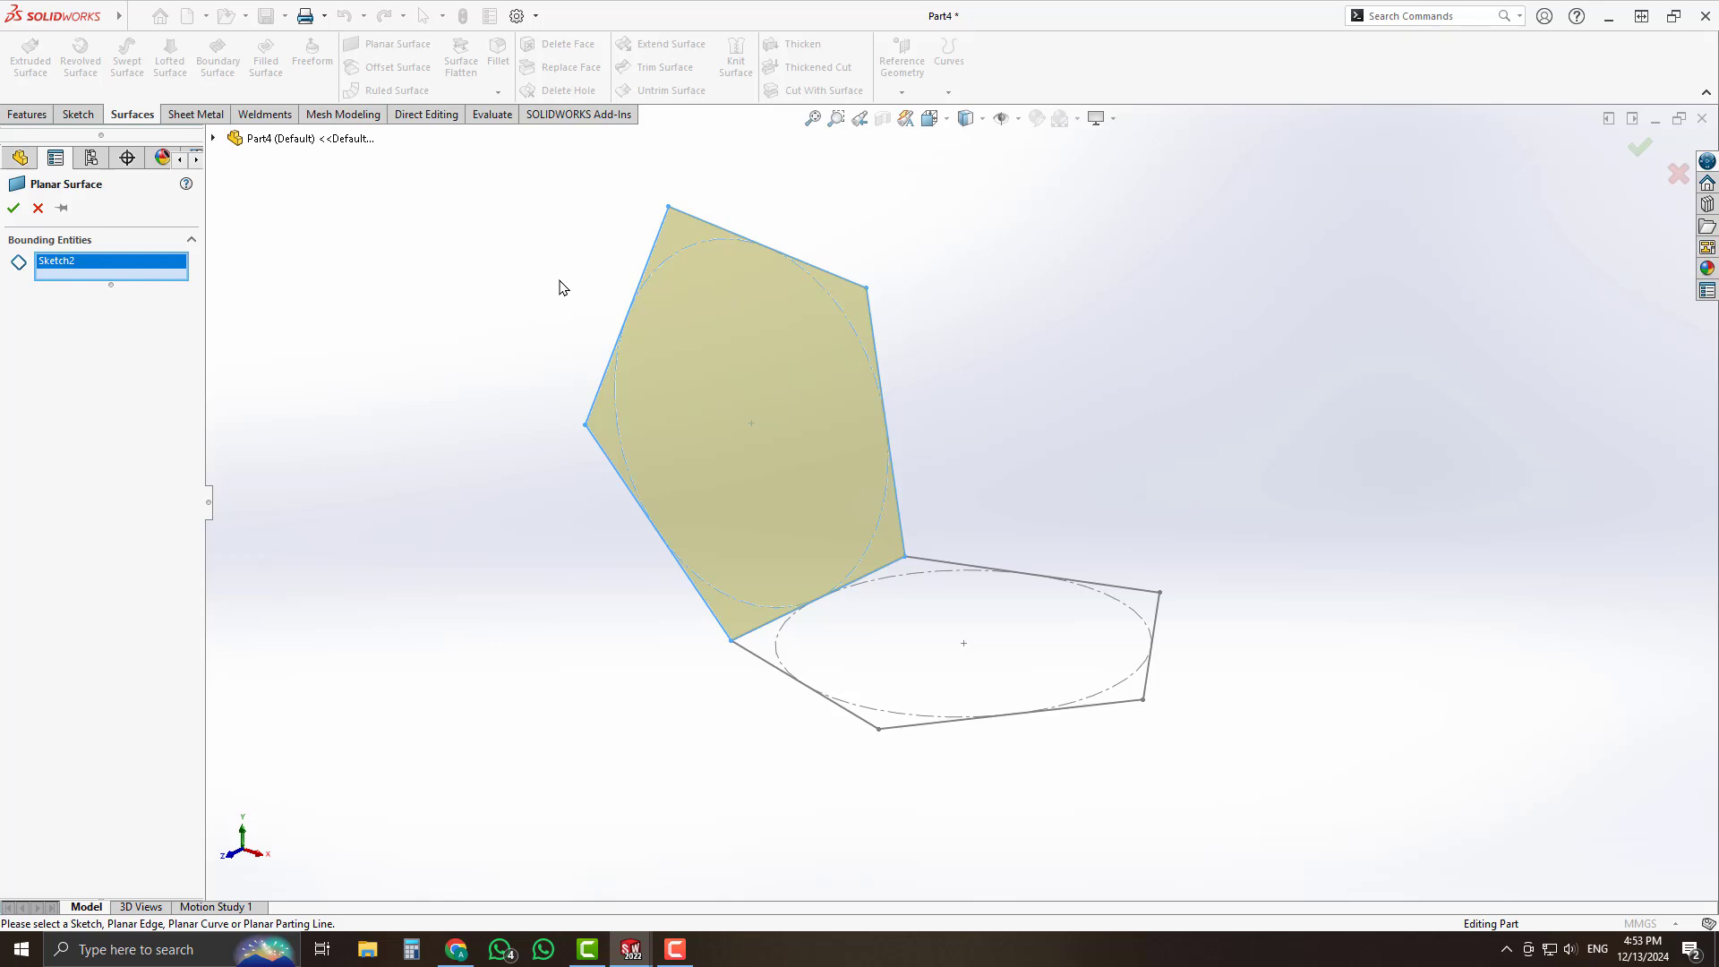
pyautogui.click(15, 209)
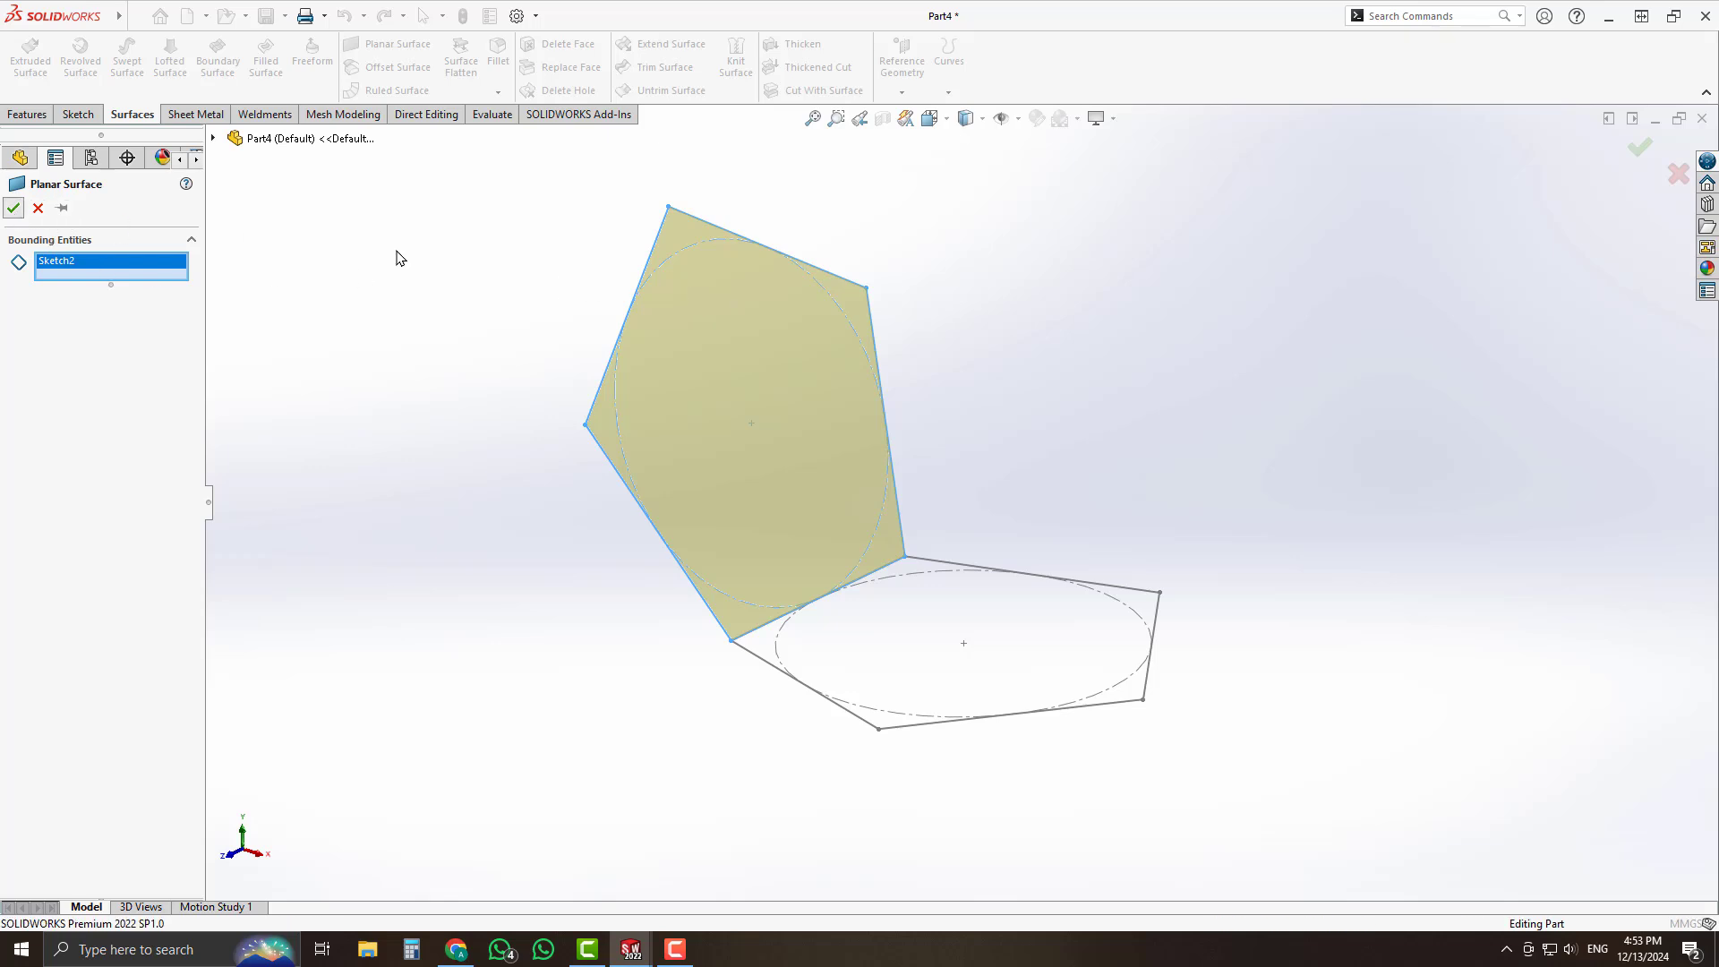
pyautogui.click(394, 45)
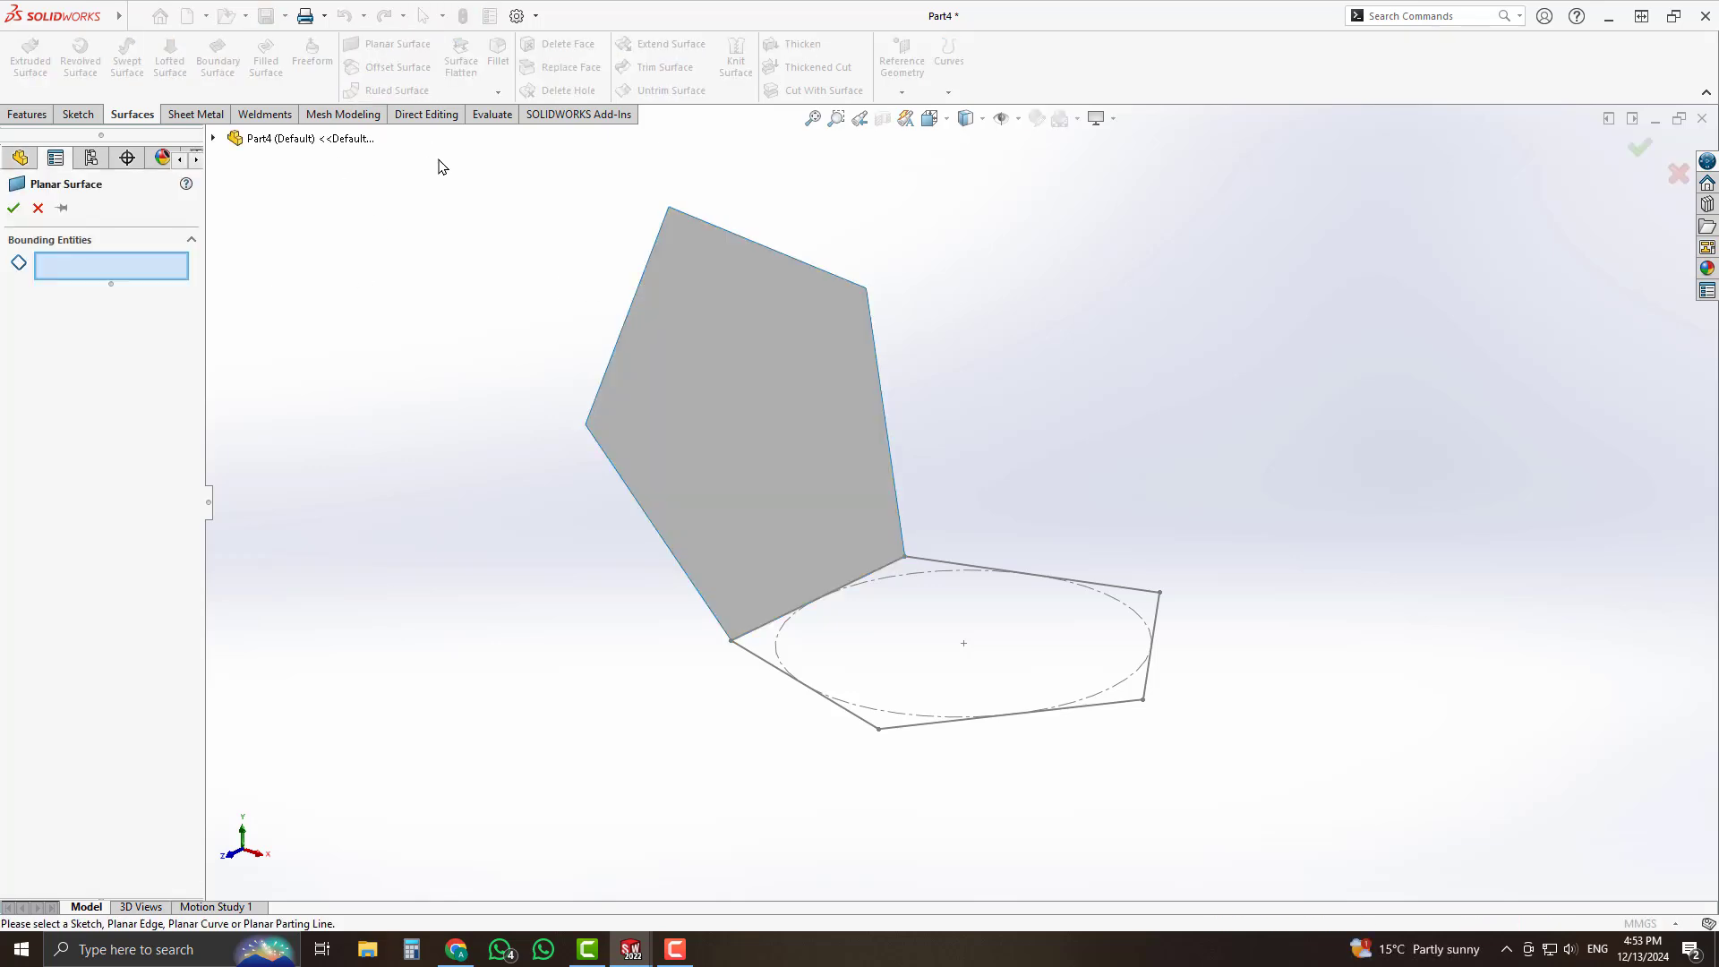
pyautogui.click(1153, 598)
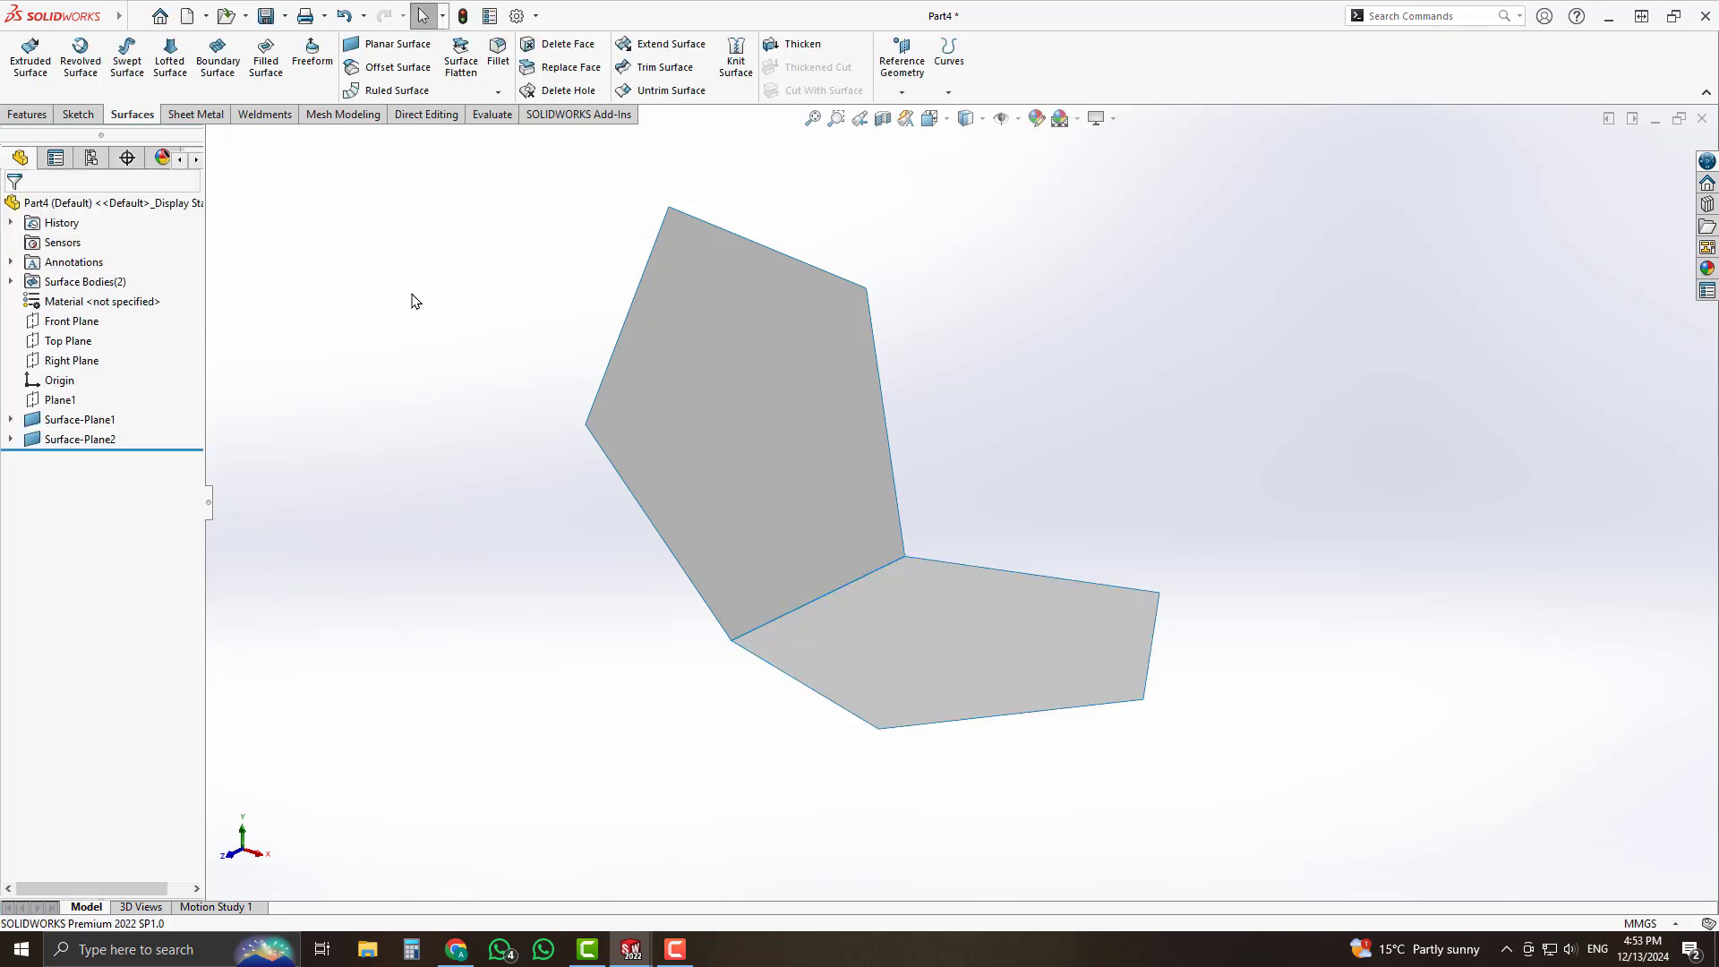
# Sketch a vertical line on the Front Plane from the origin upwards, ending higher than the inclined pentagon's top.
pyautogui.moveTo(448, 461); pyautogui.dragTo(488, 484, button='middle')
pyautogui.click(76, 324)
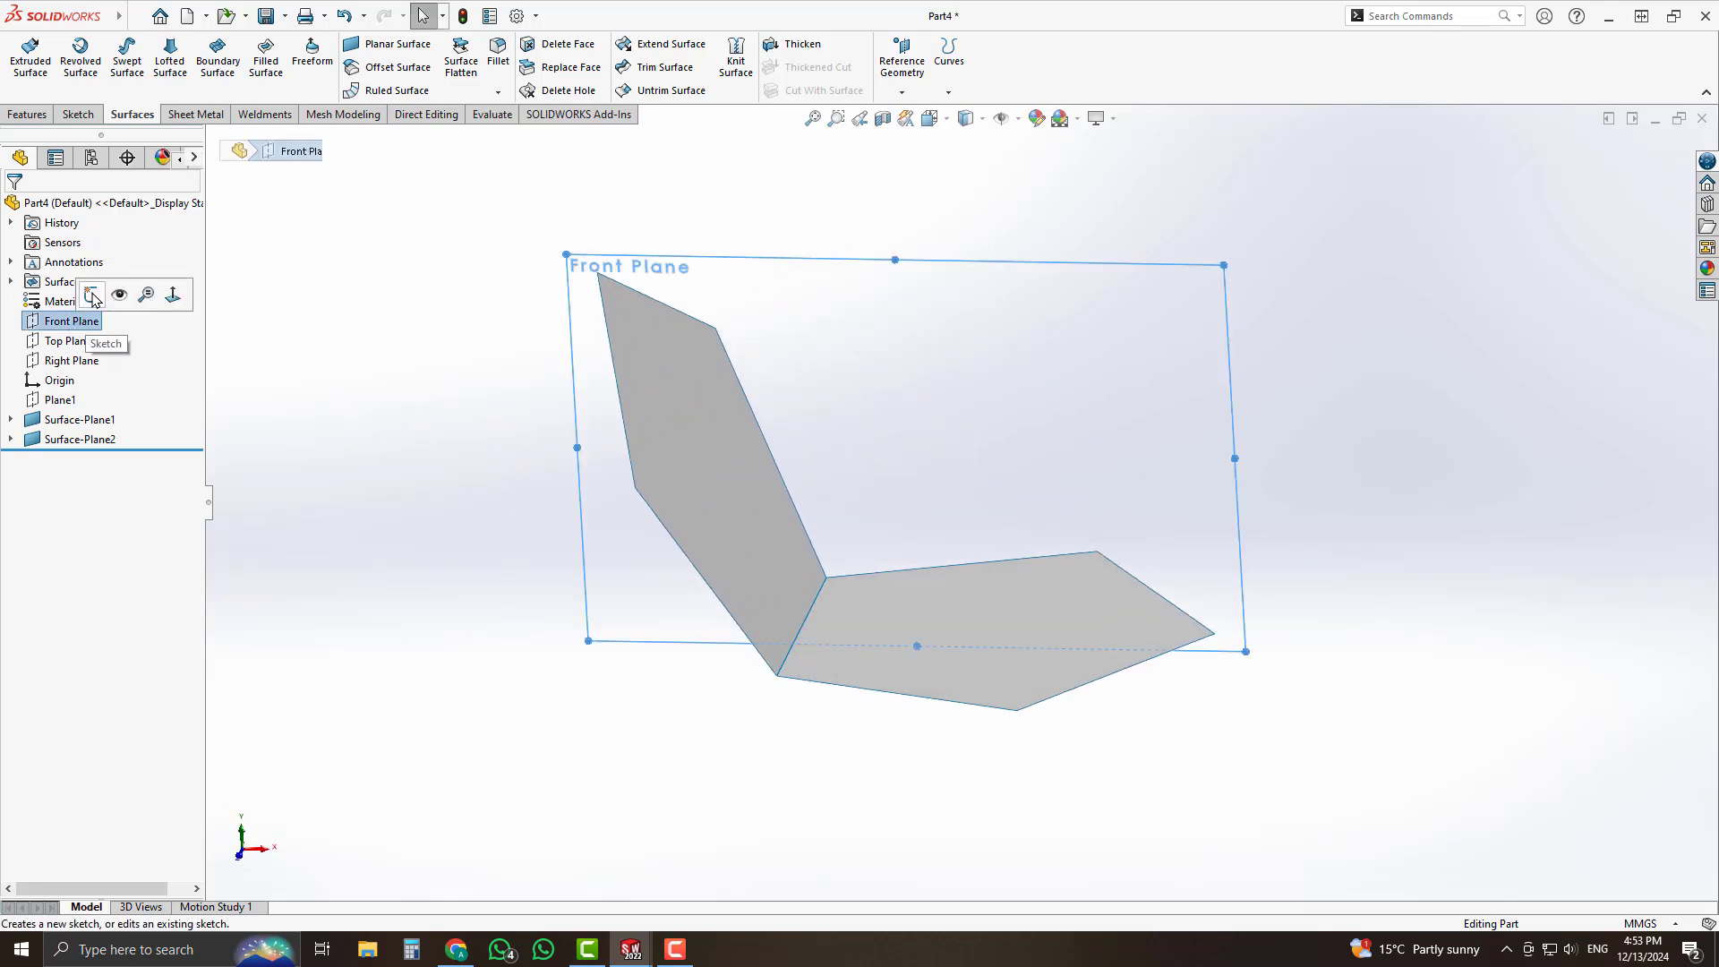
pyautogui.click(93, 296)
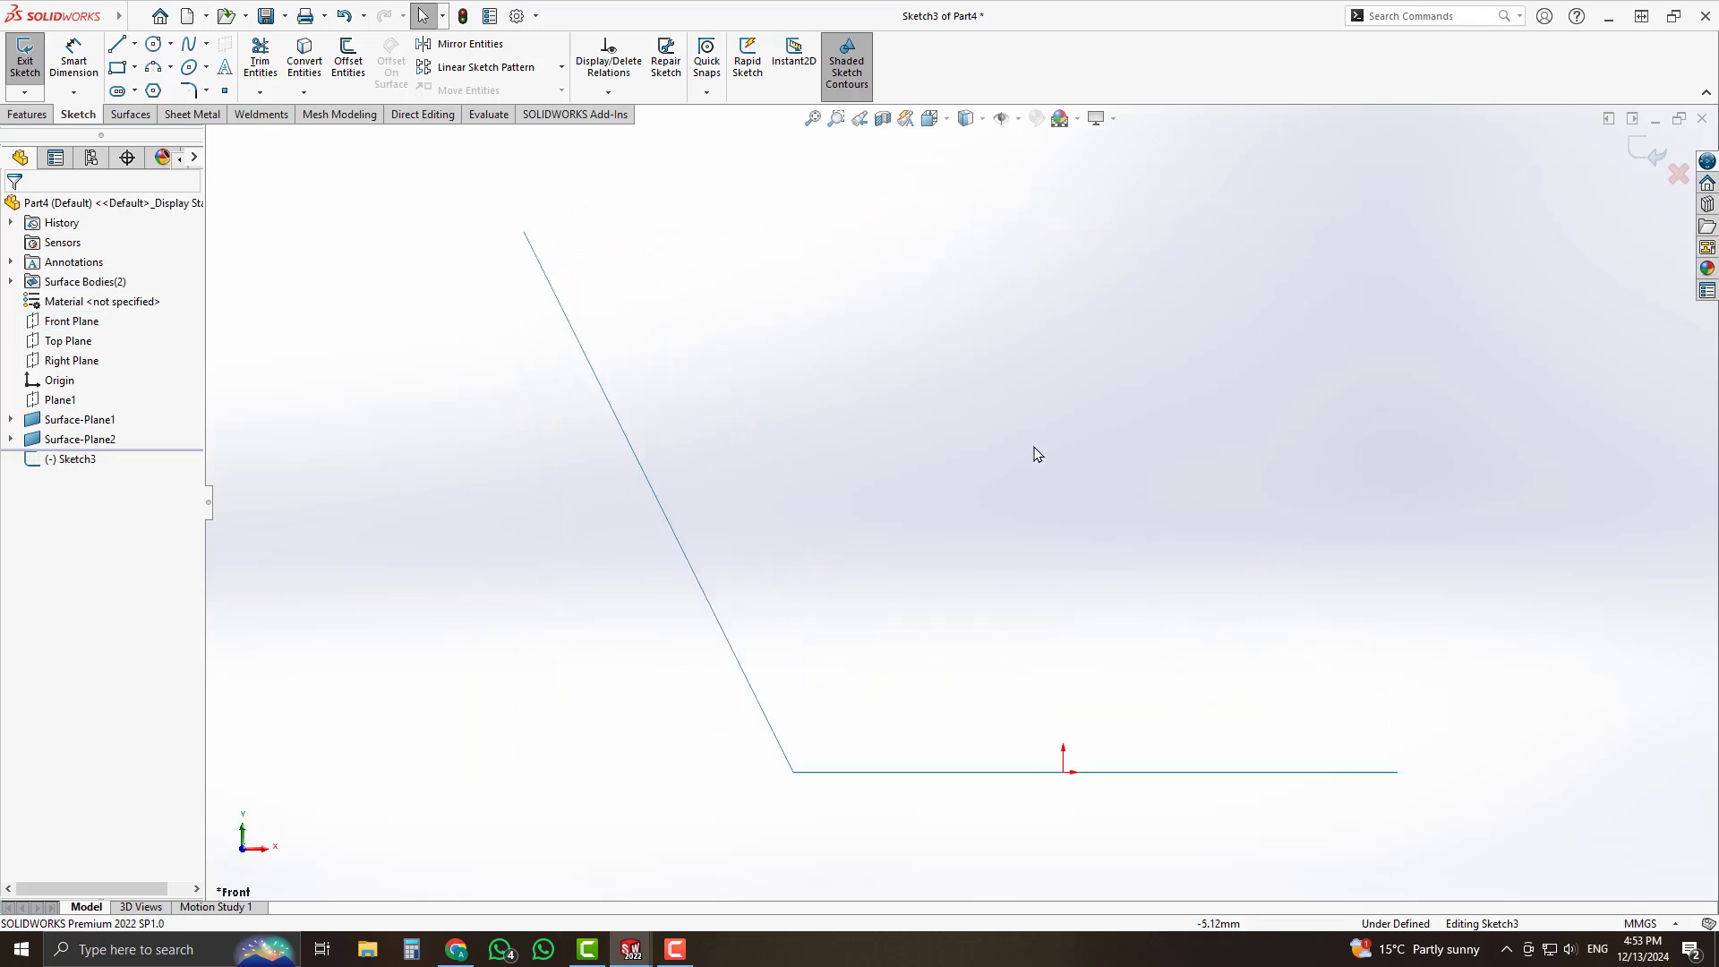
pyautogui.click(116, 44)
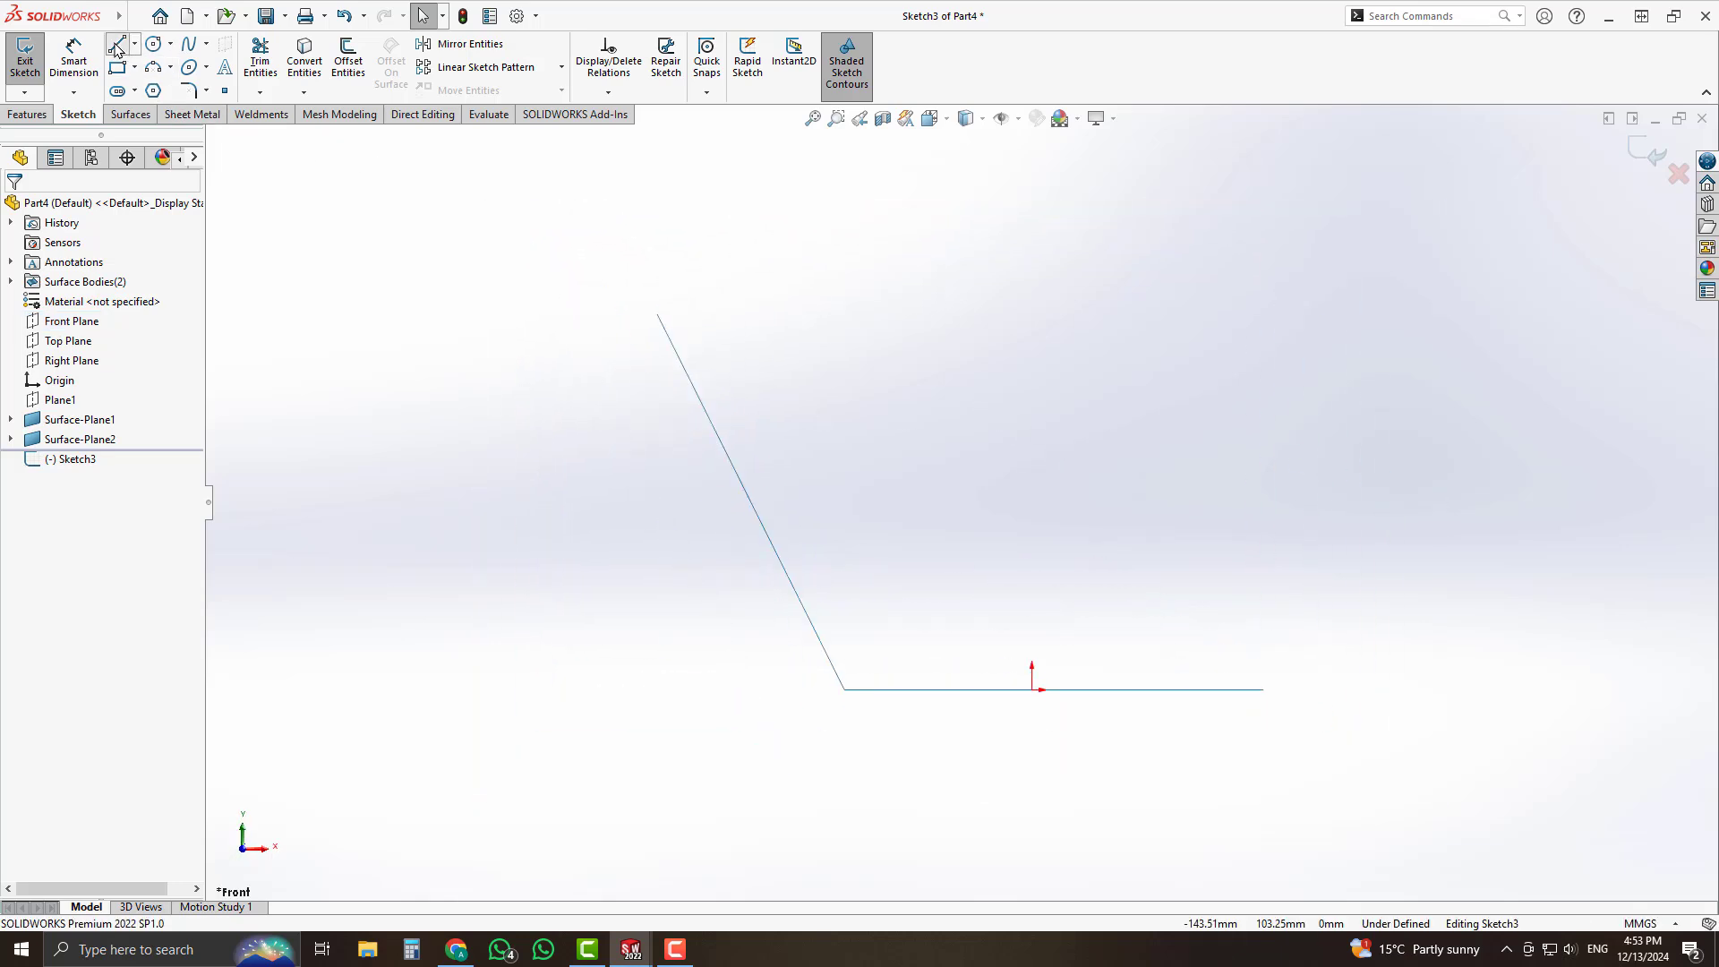
pyautogui.click(1034, 689)
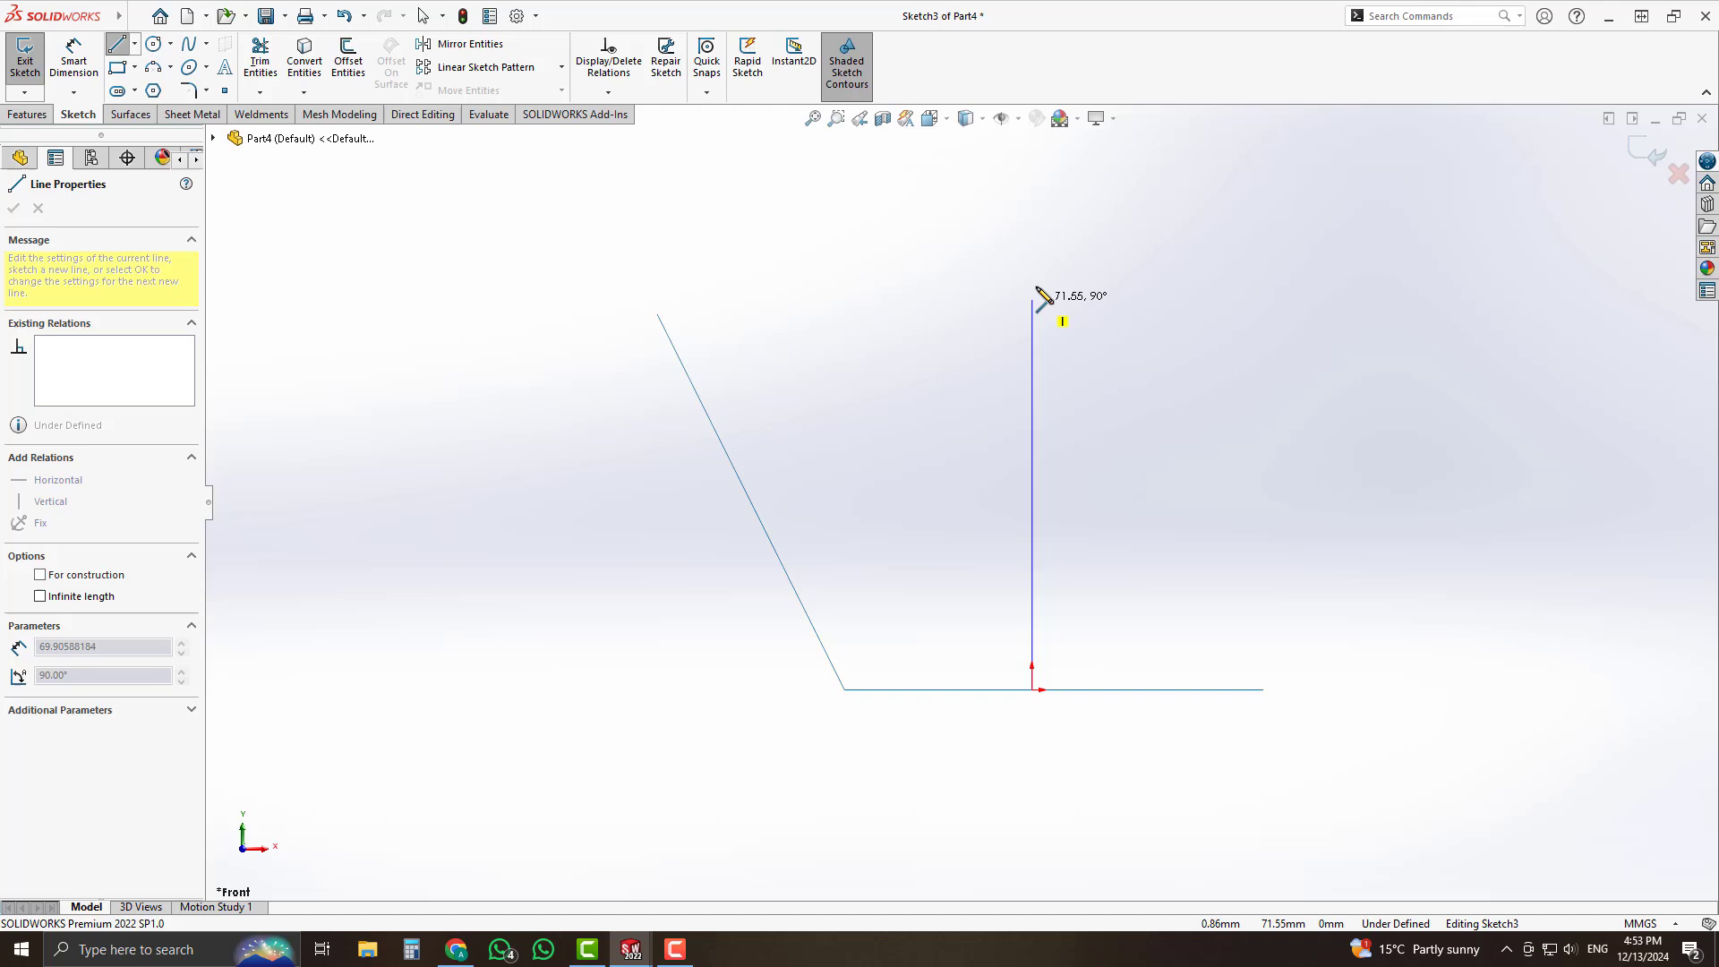
pyautogui.click(1032, 183)
pyautogui.press('Escape')
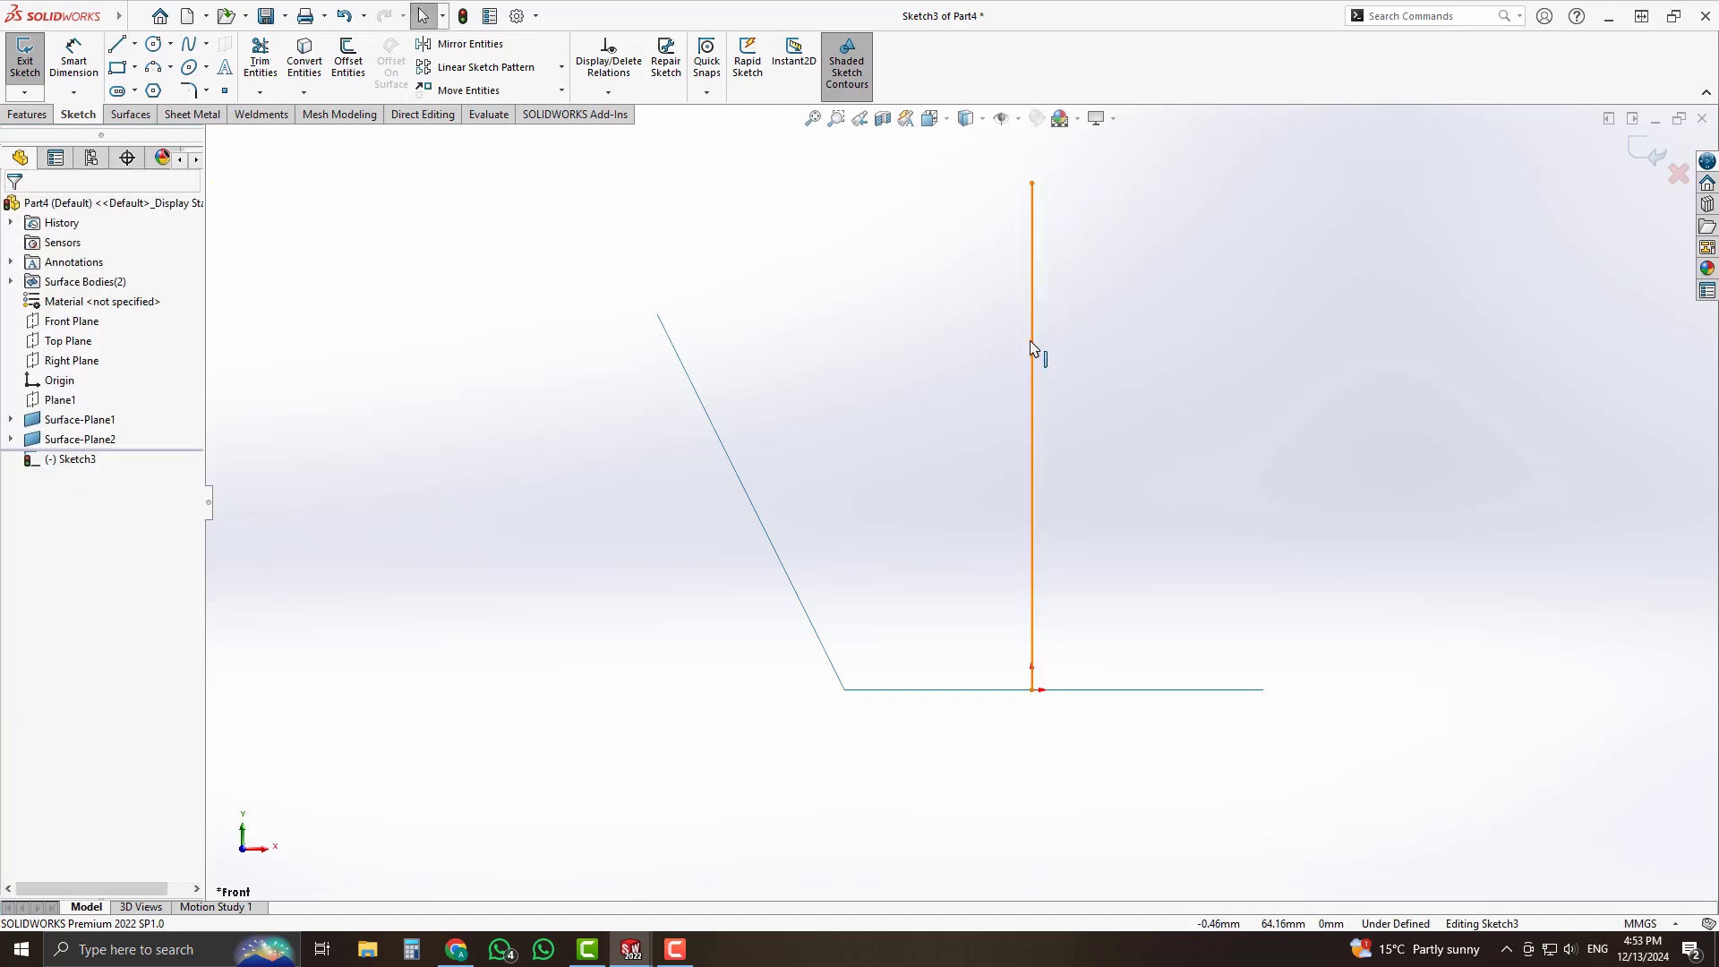
# Convert the vertical line to construction geometry and exit the sketch.
pyautogui.click(1034, 353)
pyautogui.click(1111, 292)
pyautogui.click(1124, 373)
pyautogui.moveTo(1124, 373); pyautogui.dragTo(1155, 457, button='middle')
pyautogui.click(1654, 157)
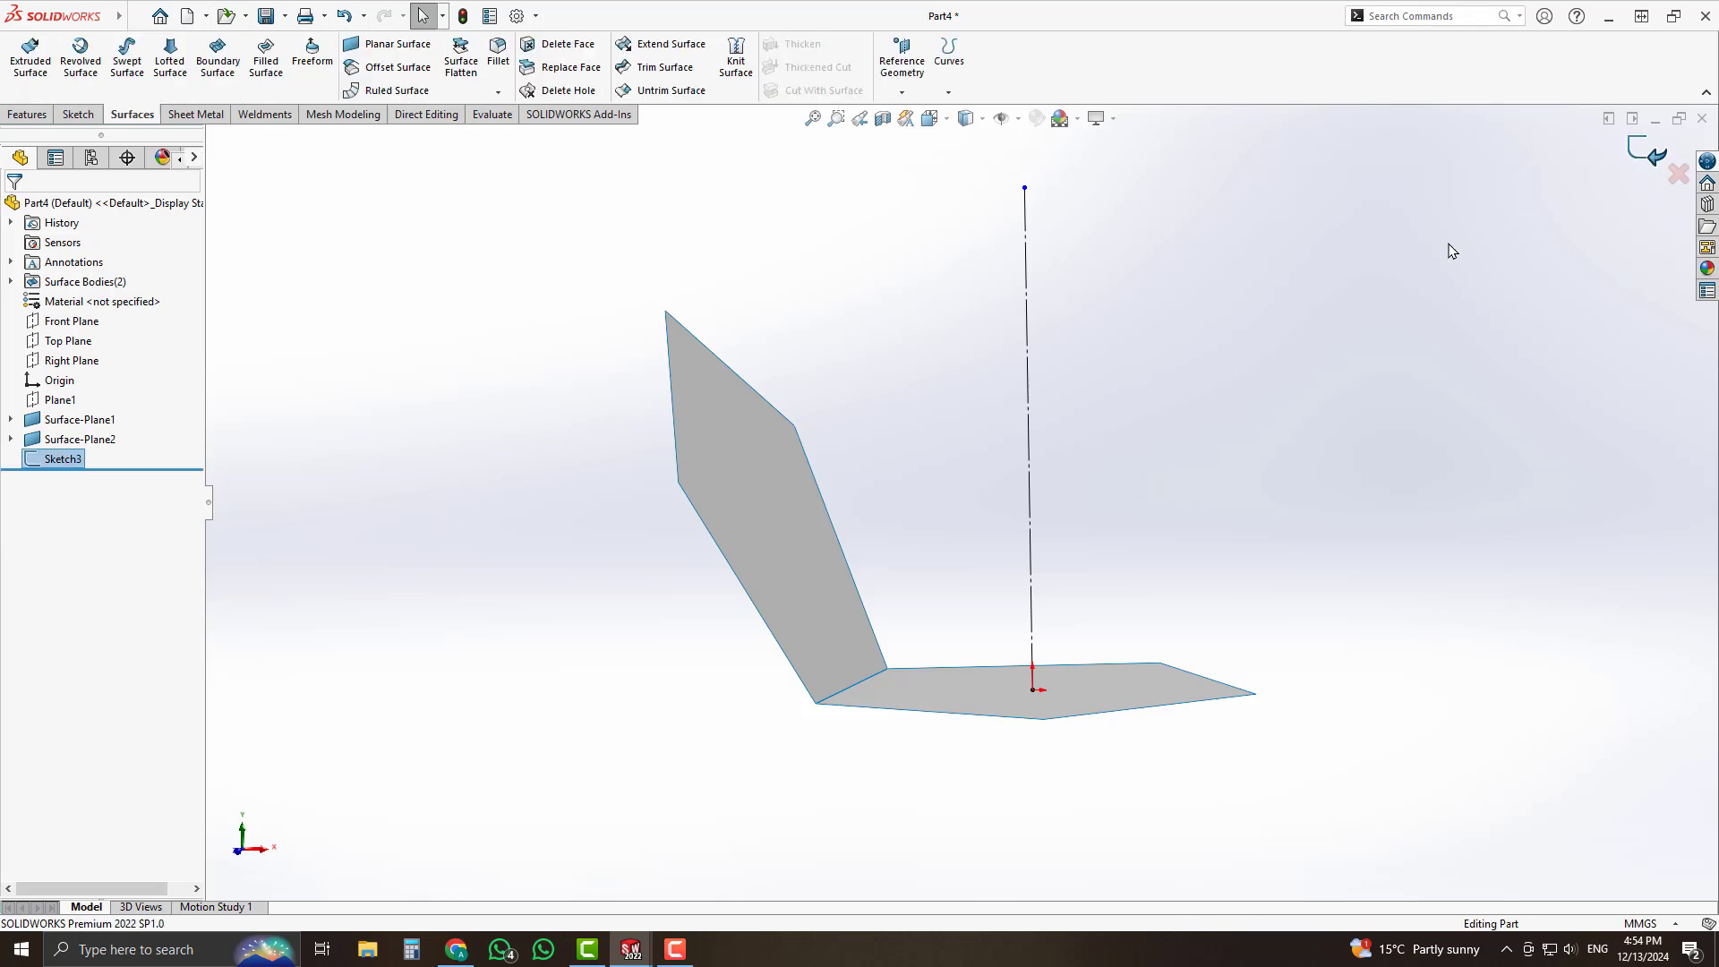
# Create a reference point at the centre of the inclined pentagon's face with the Center of Face option.
pyautogui.moveTo(1300, 448)
pyautogui.mouseDown(button='middle')
pyautogui.moveTo(963, 460)
pyautogui.moveTo(896, 412)
pyautogui.mouseUp(button='middle')
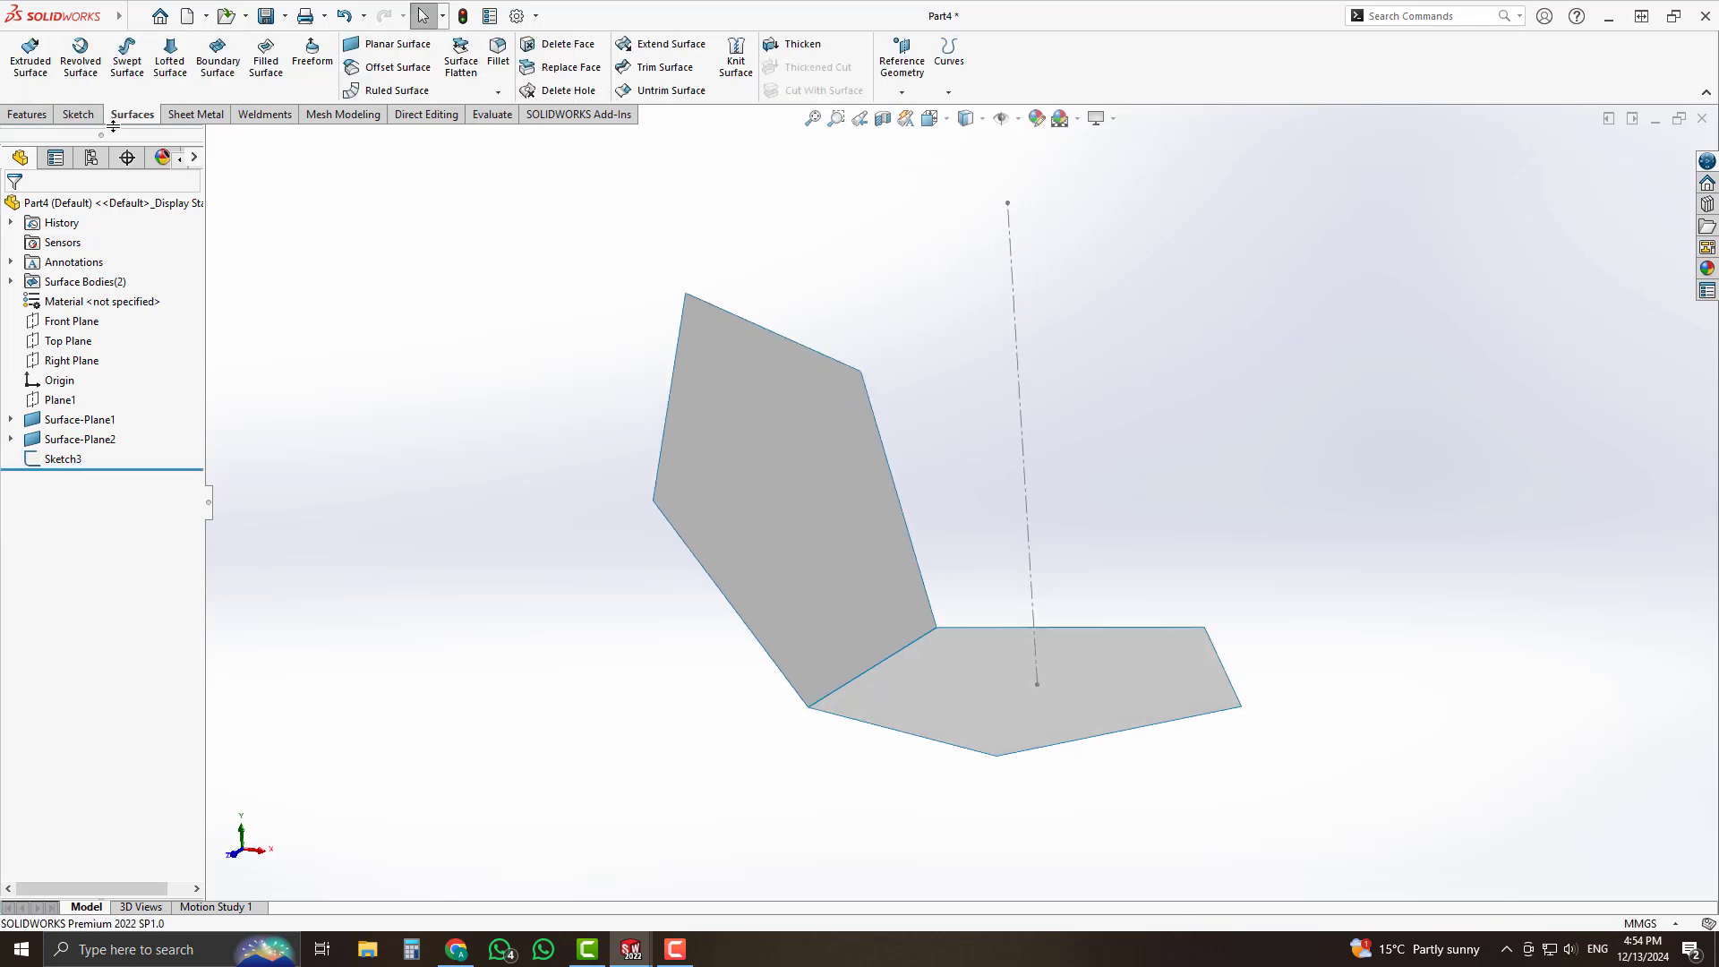
pyautogui.click(27, 114)
pyautogui.click(722, 97)
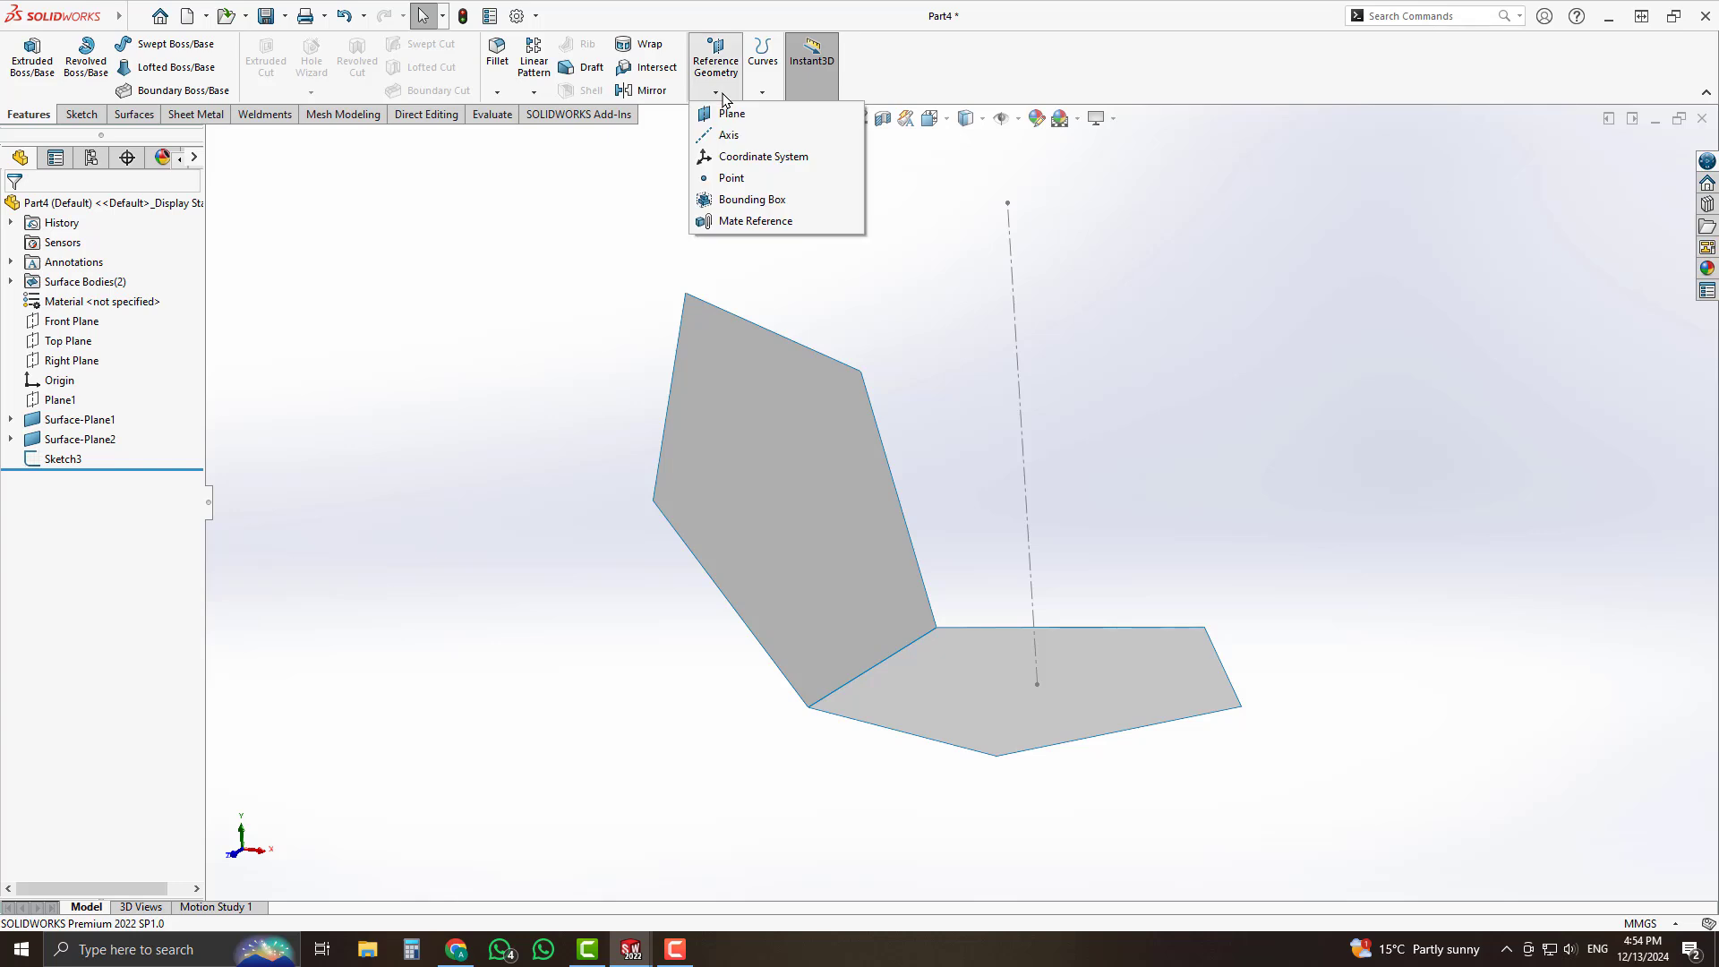
pyautogui.click(734, 178)
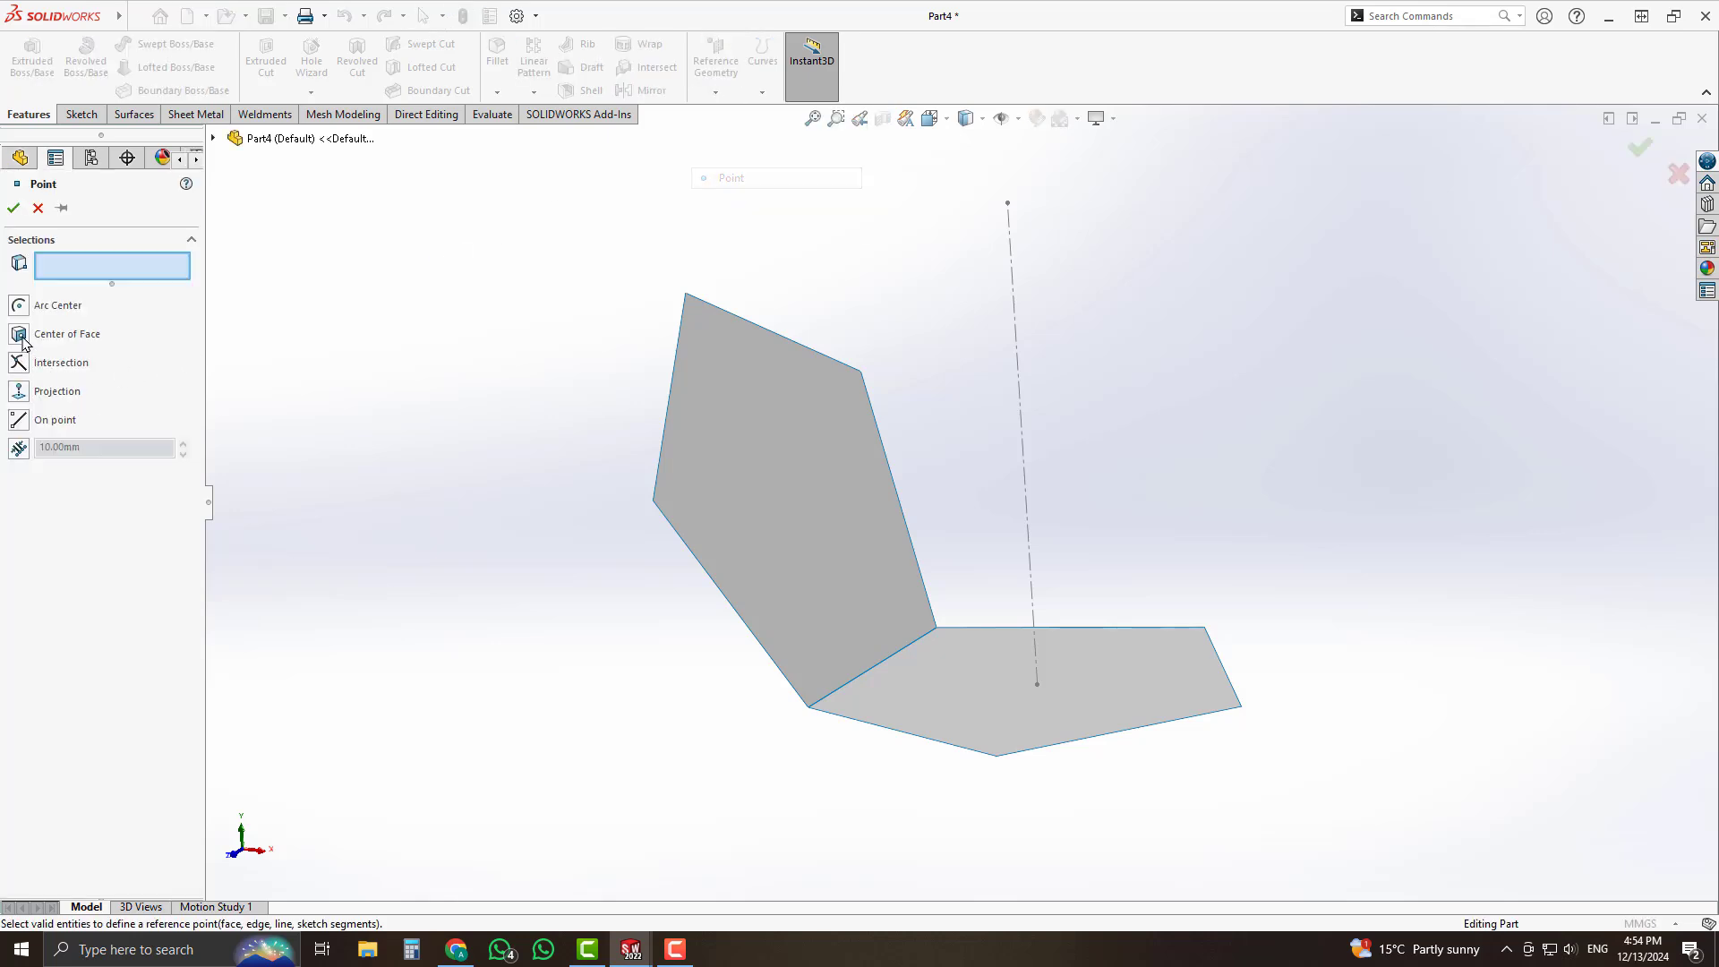
pyautogui.click(21, 338)
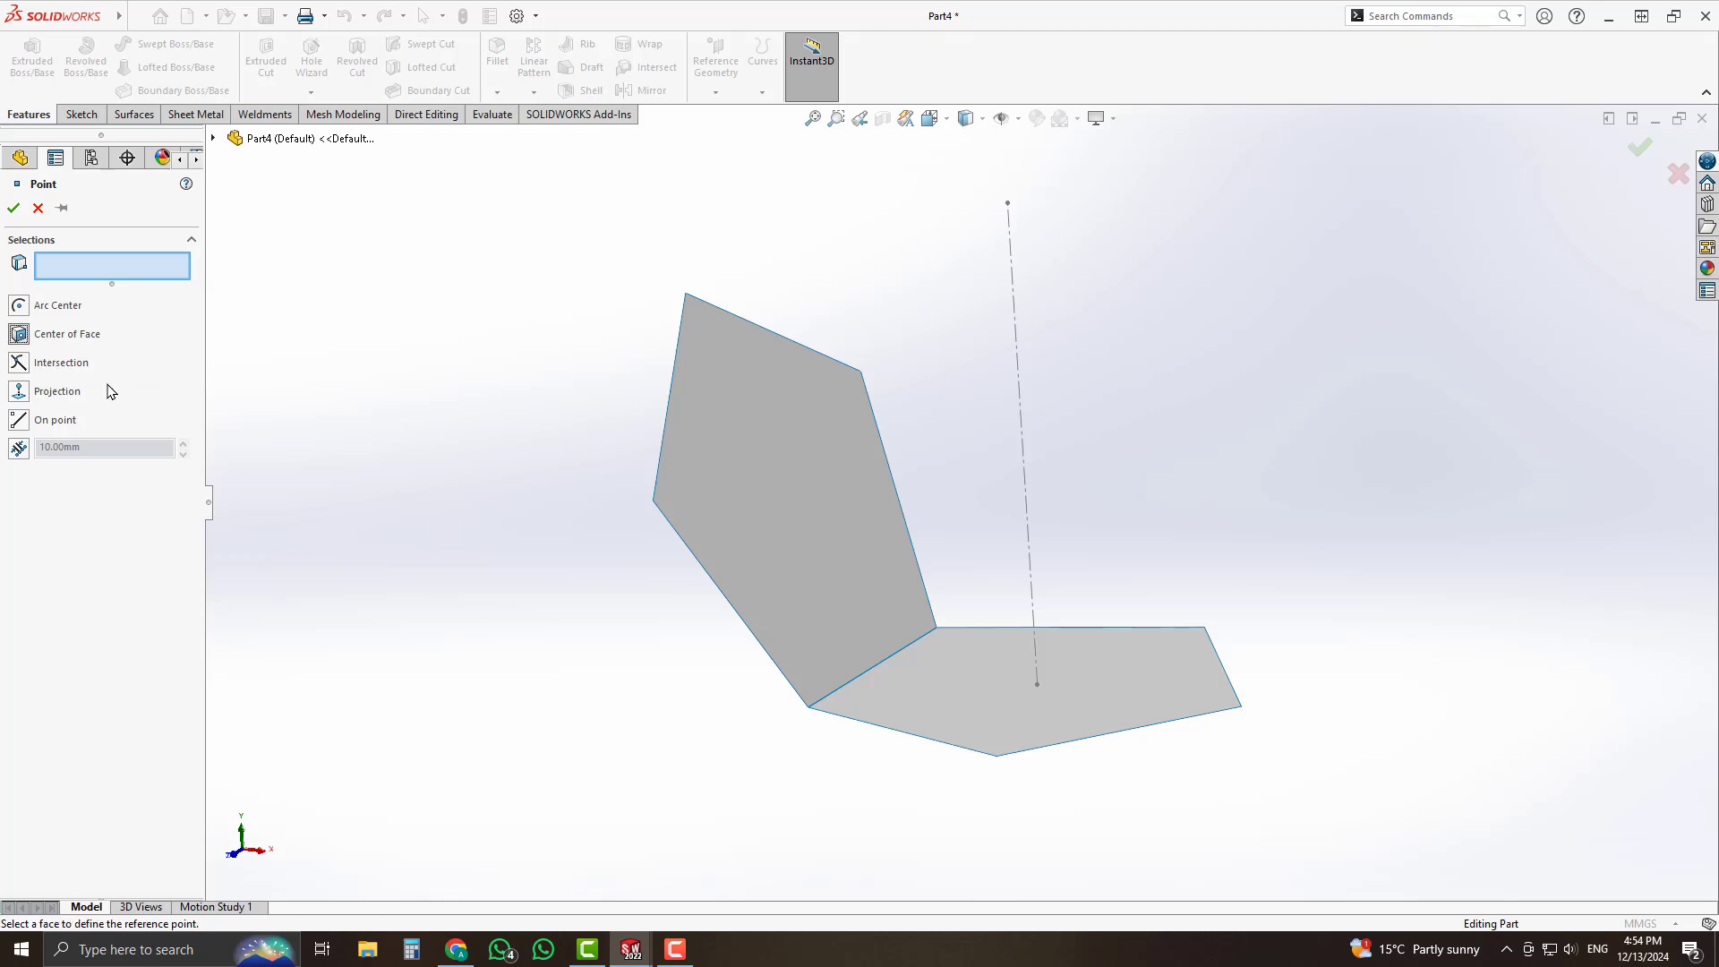
pyautogui.click(776, 474)
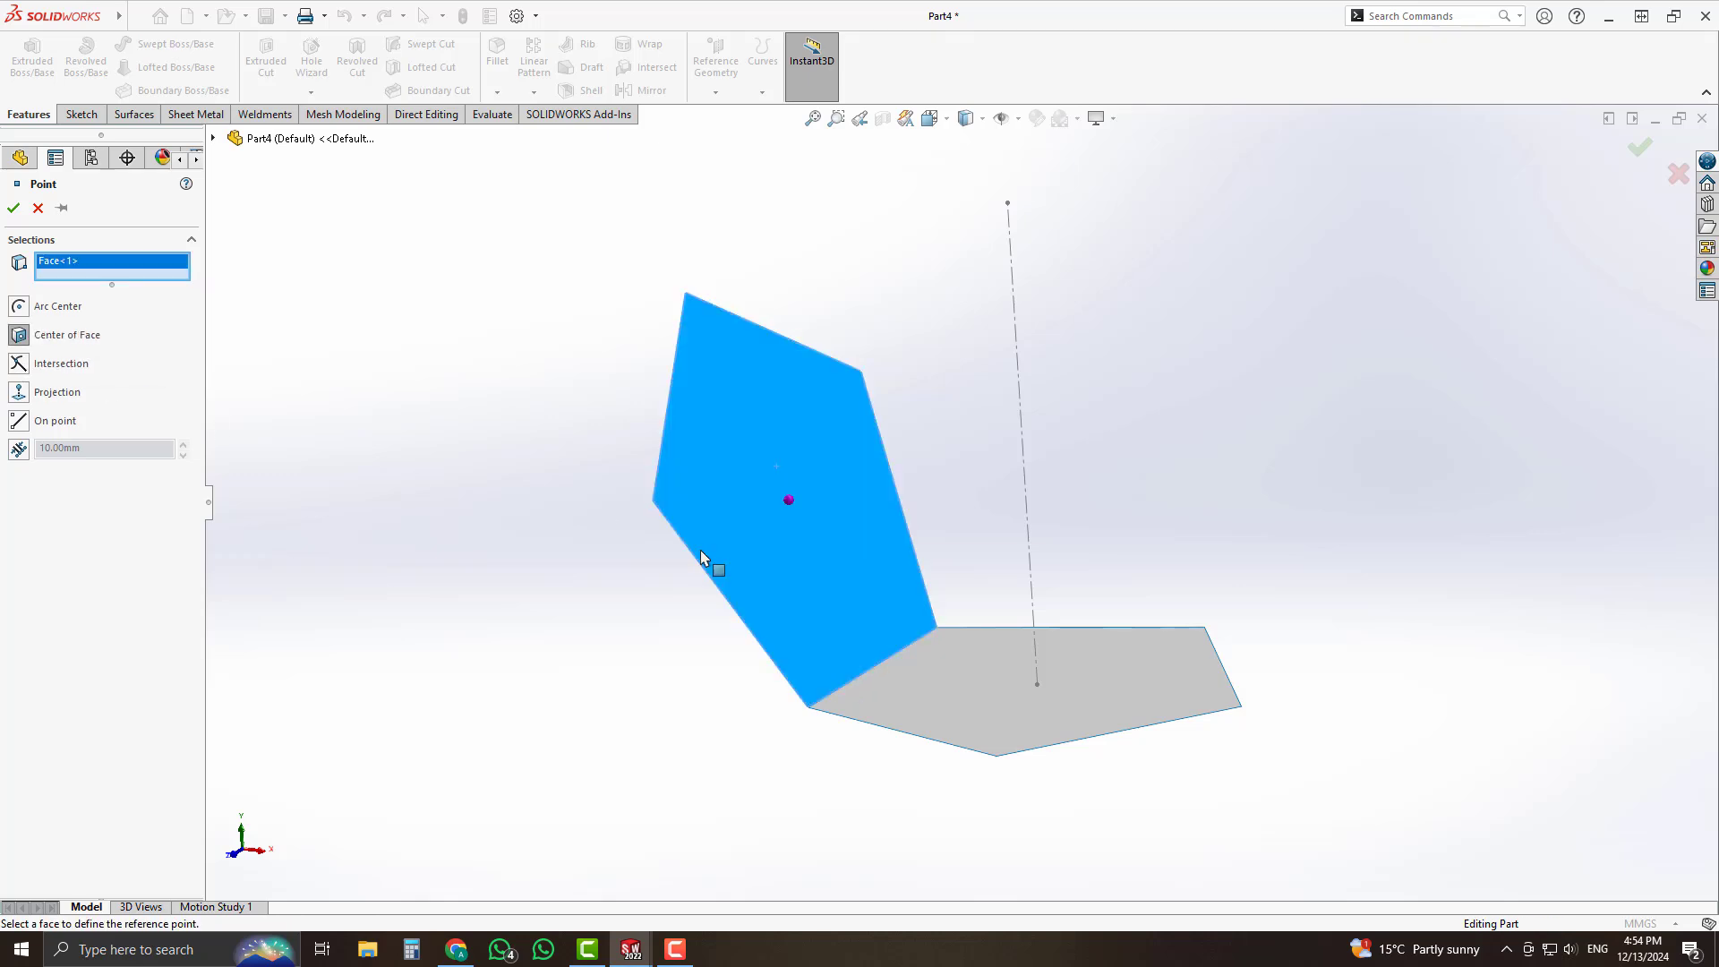
pyautogui.click(14, 210)
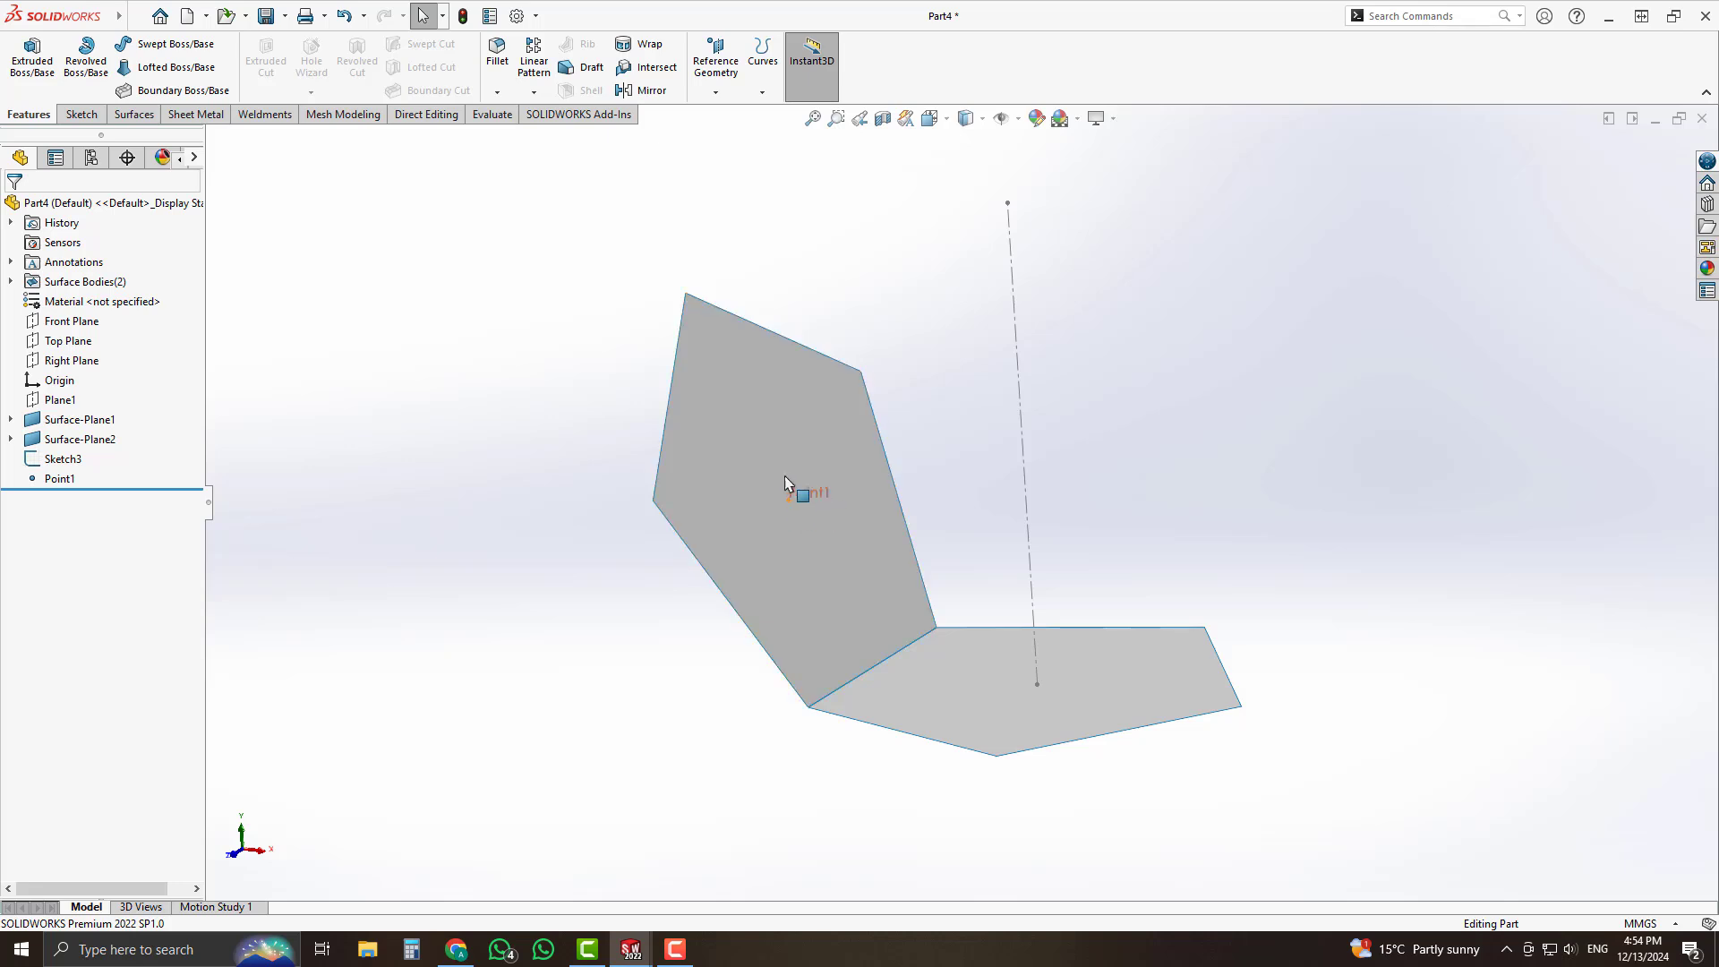
# On the Front Plane, sketch a line about 57 mm long from the inclined face's centre point up to the vertical construction line.
pyautogui.click(88, 325)
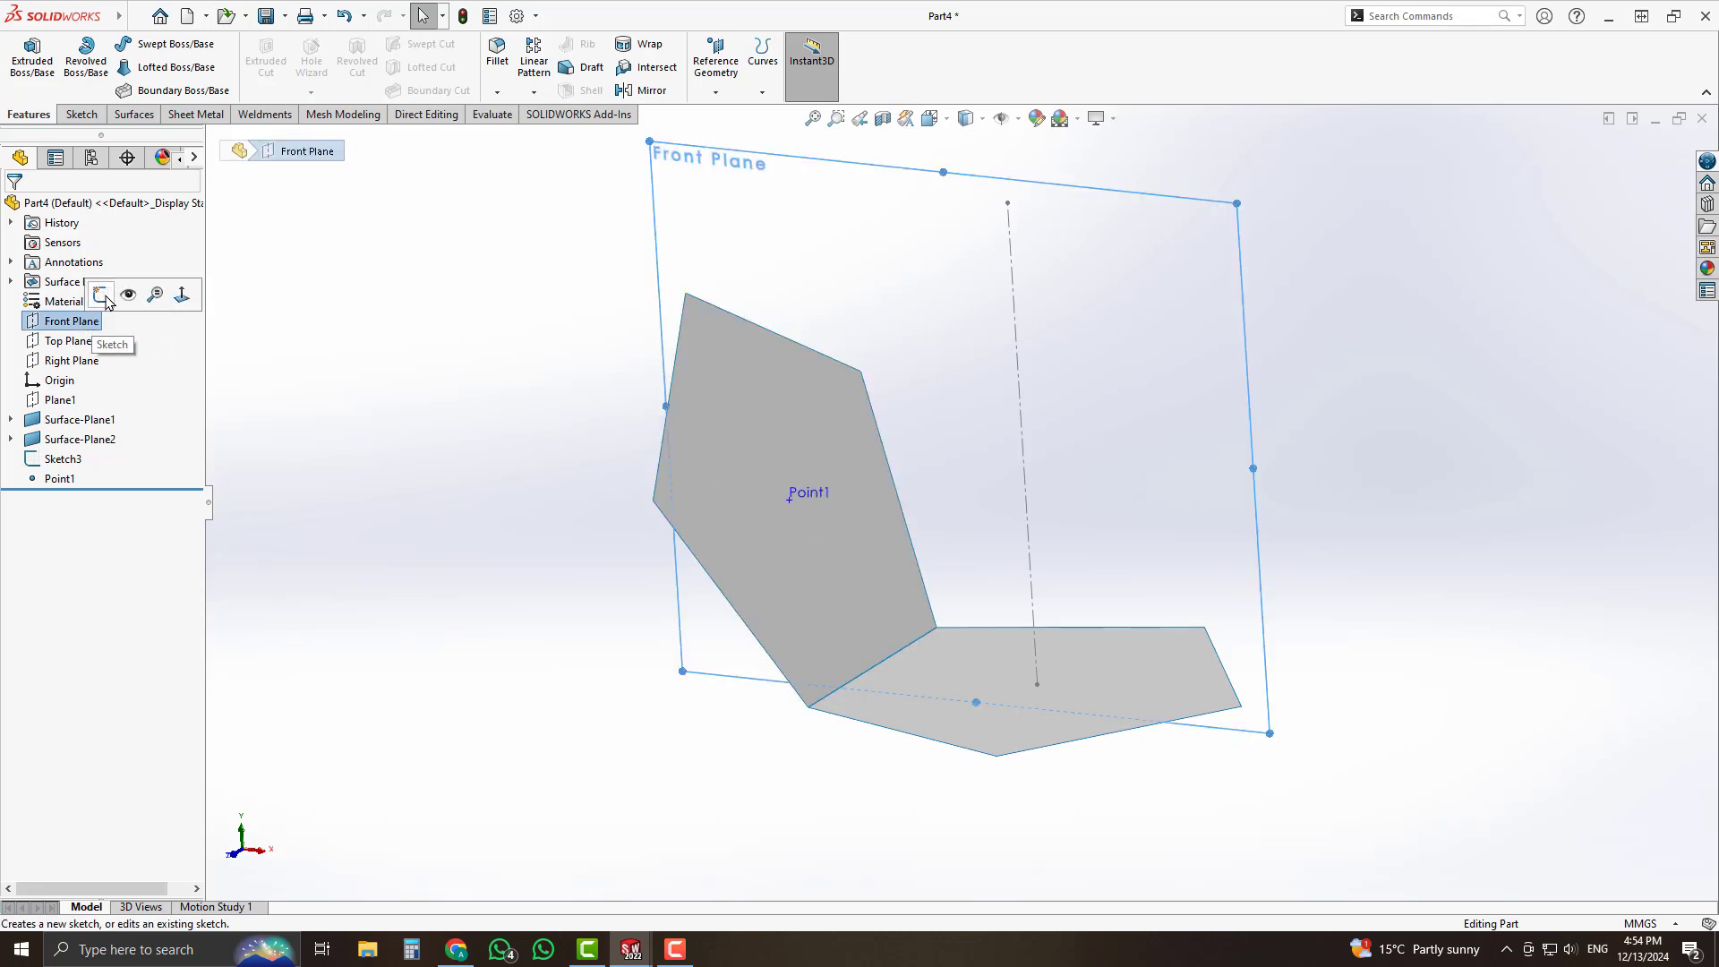
pyautogui.click(101, 298)
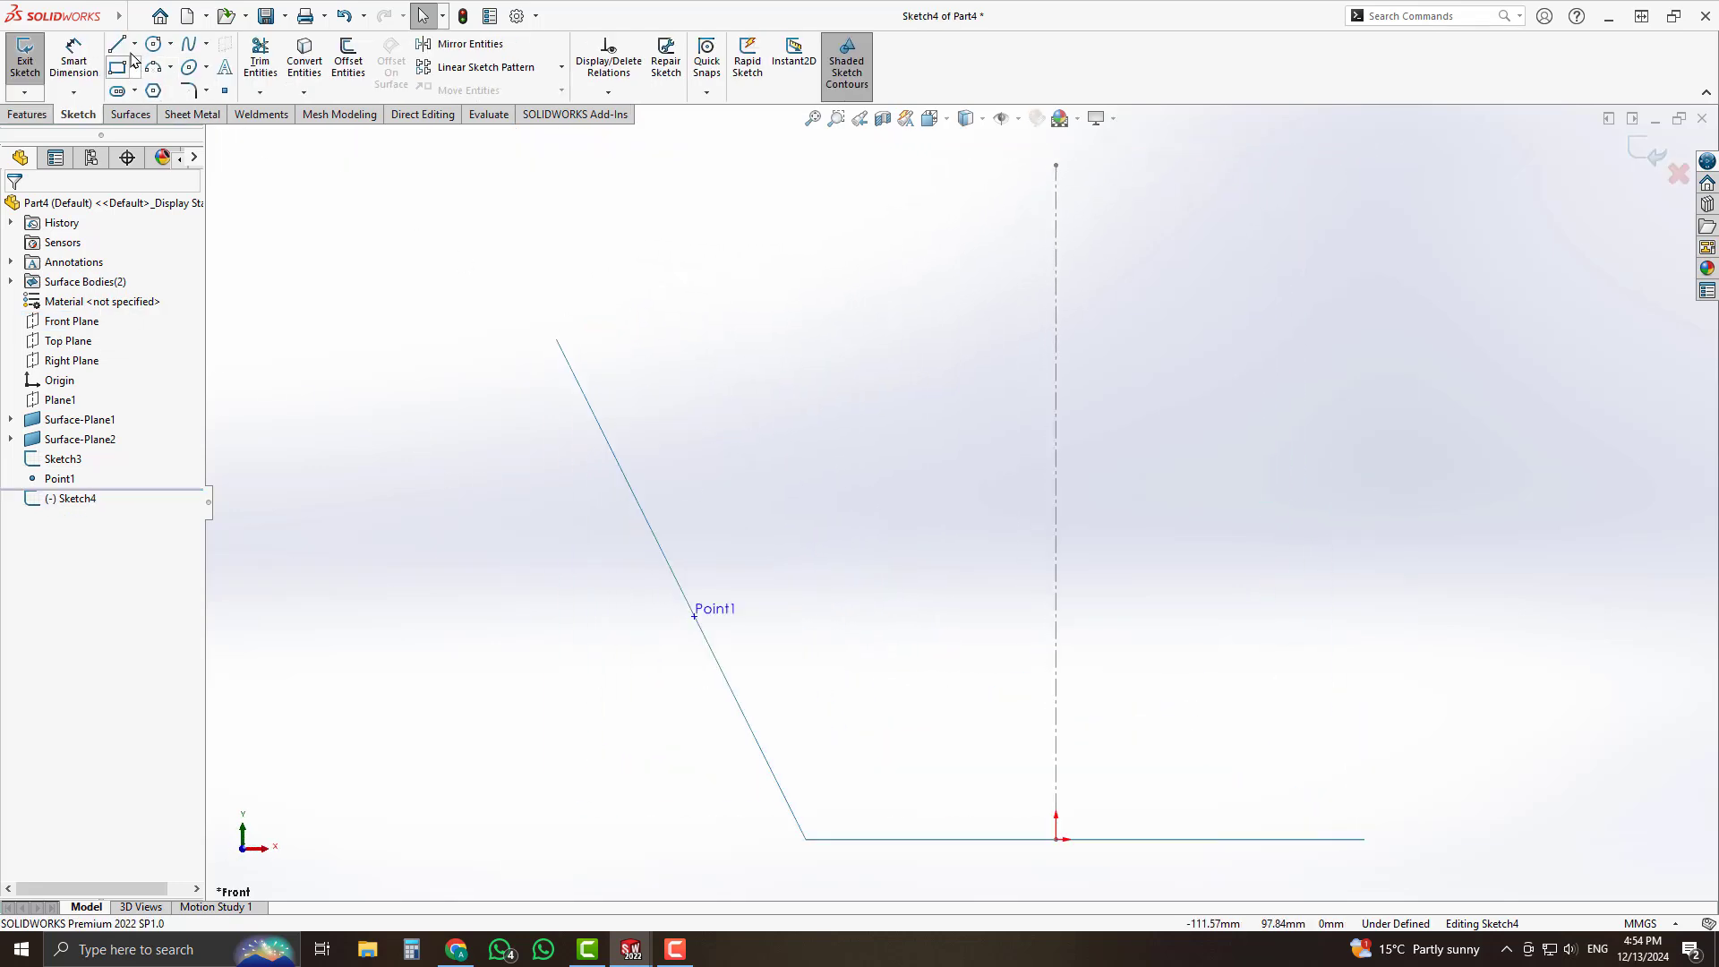
pyautogui.press('l')
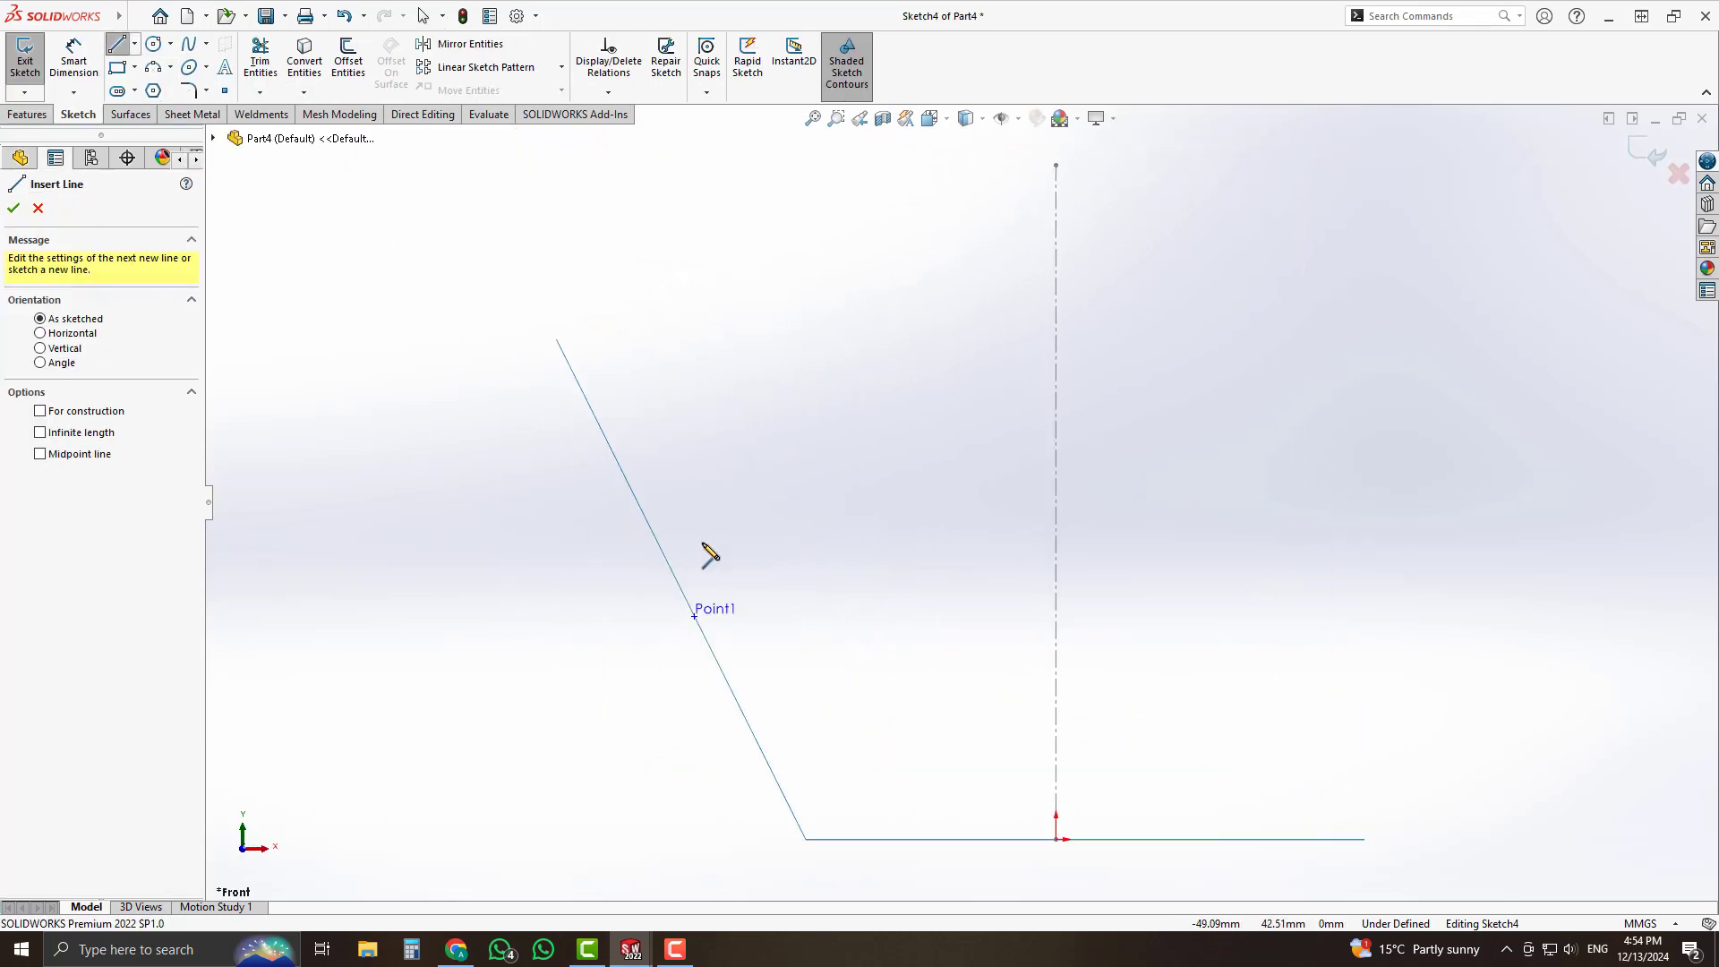
pyautogui.click(694, 616)
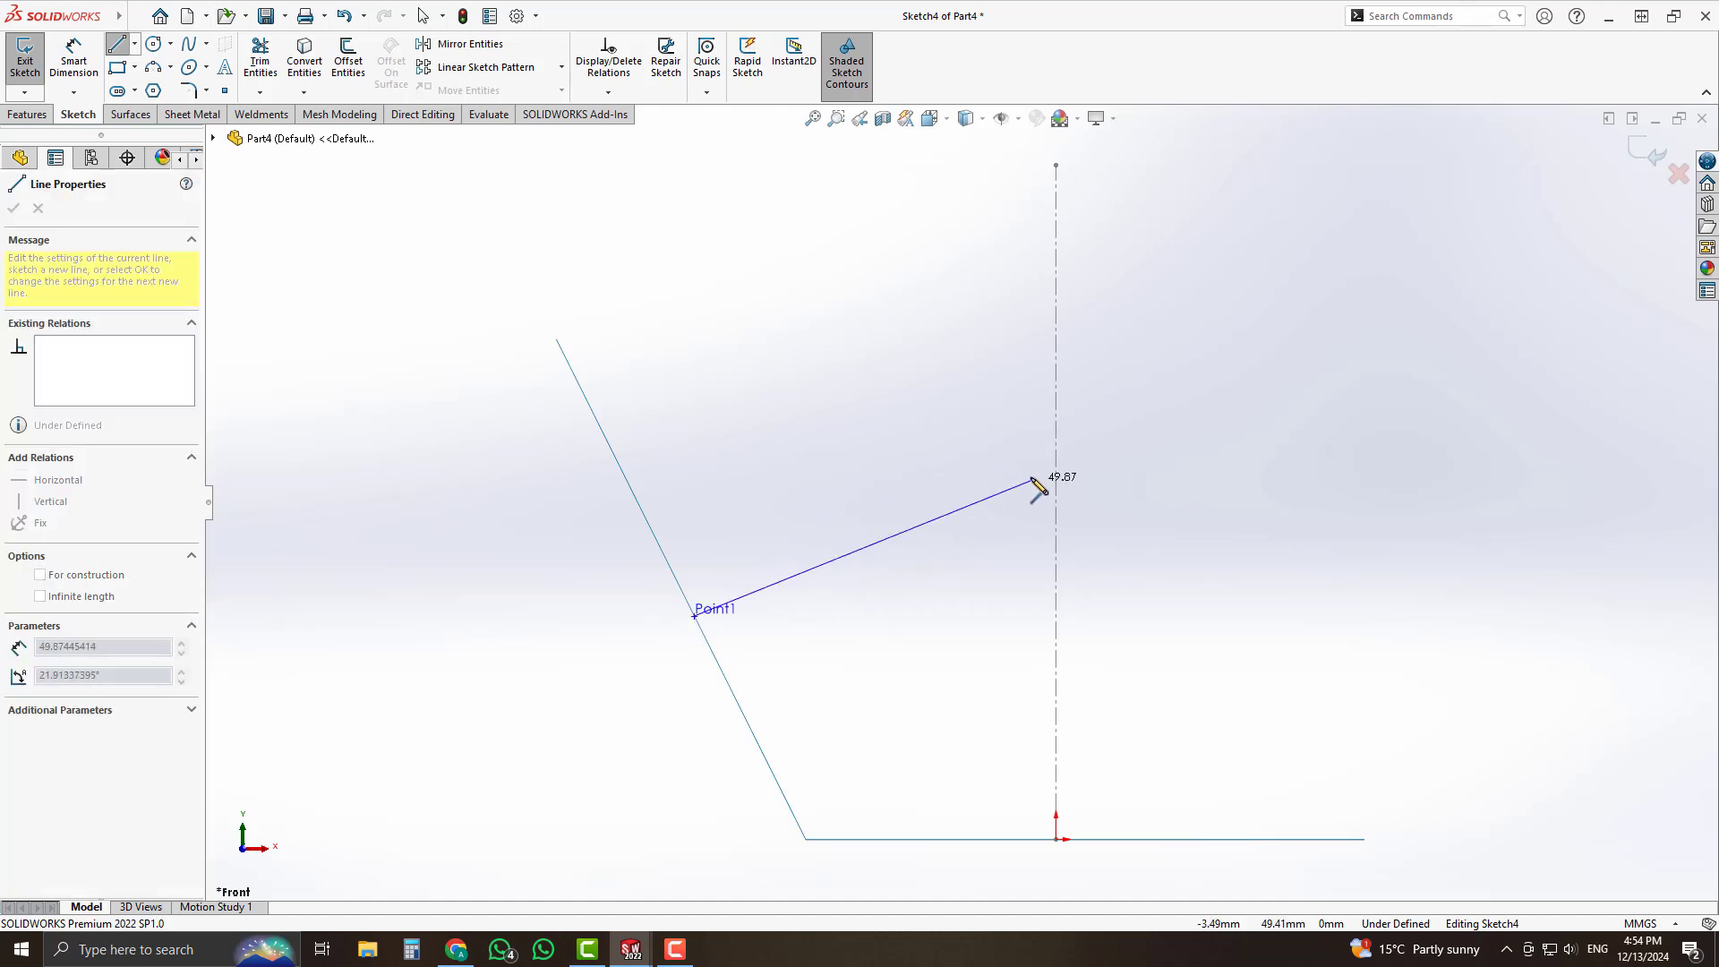
pyautogui.click(1056, 413)
pyautogui.press('Escape')
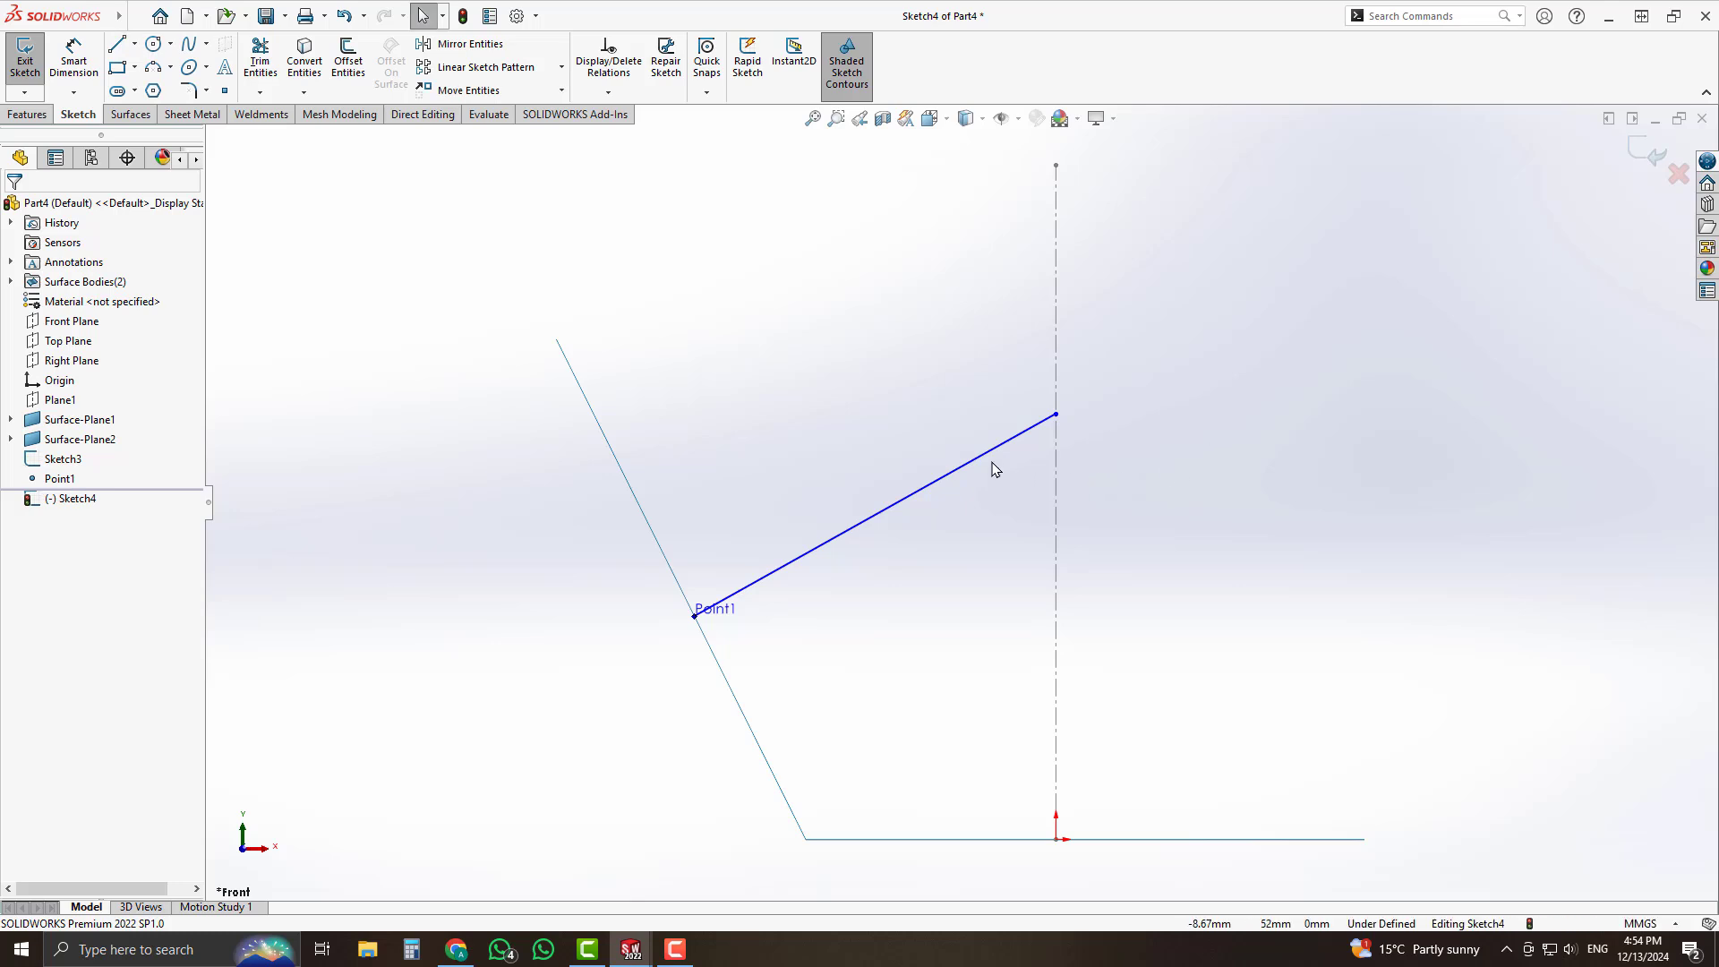
# Convert the slanted line from the face's centre point to construction geometry.
pyautogui.click(993, 468)
pyautogui.click(1070, 403)
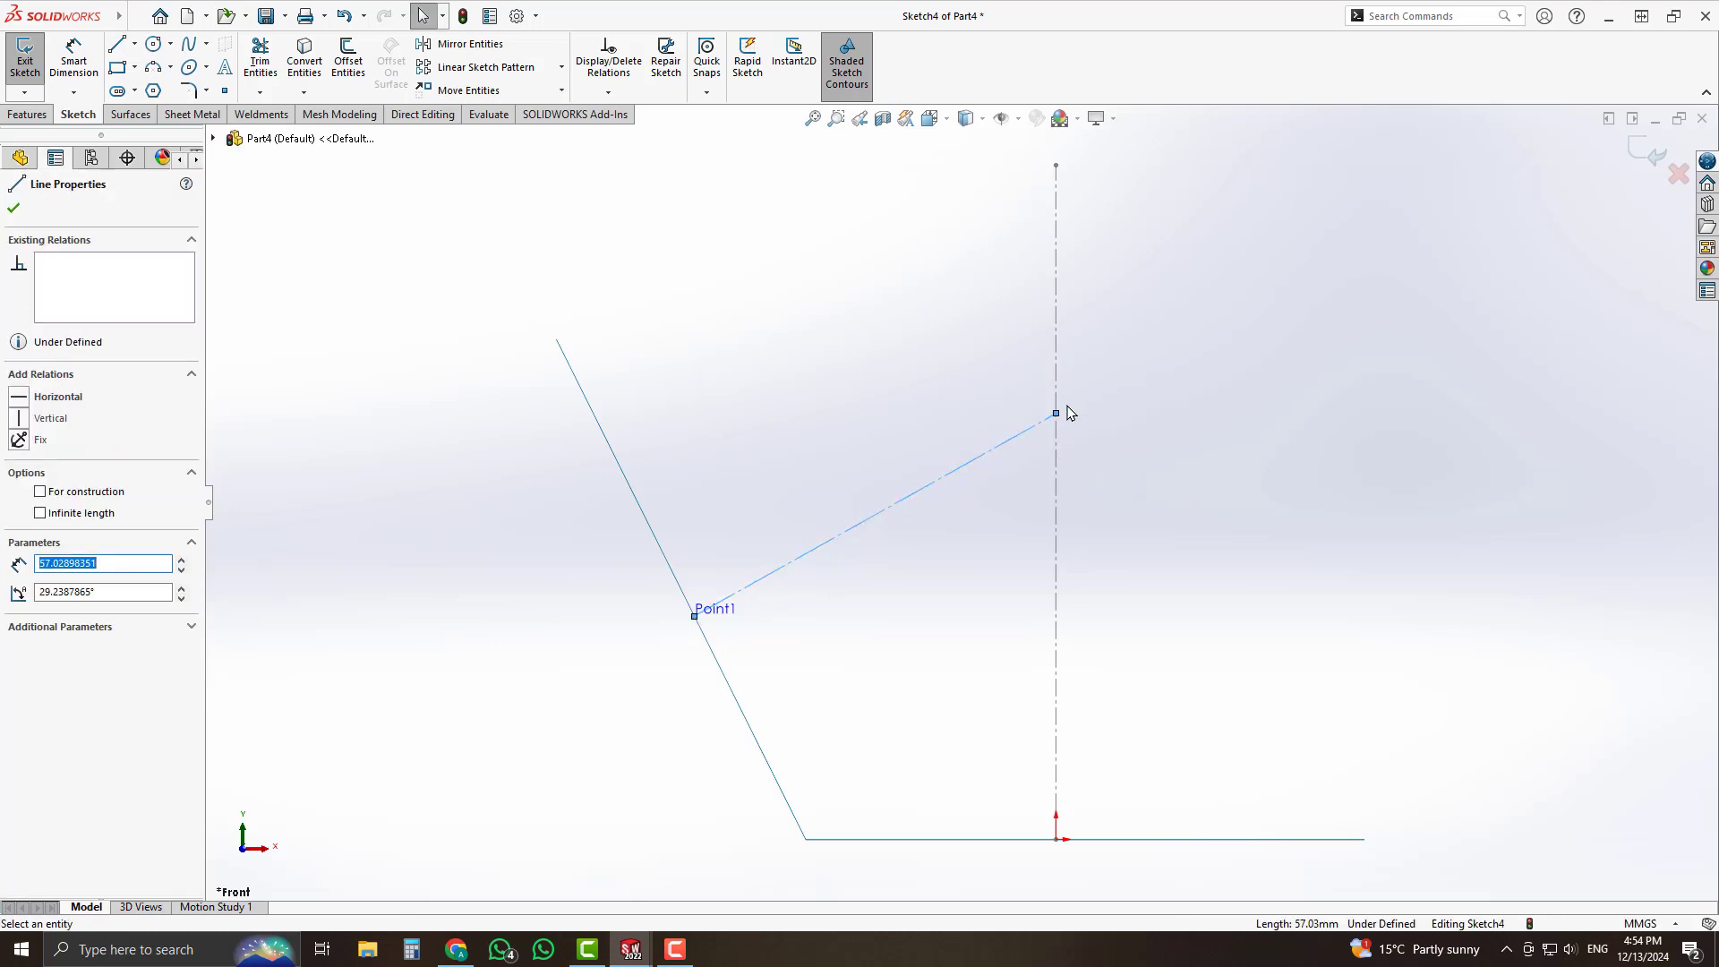
pyautogui.click(848, 336)
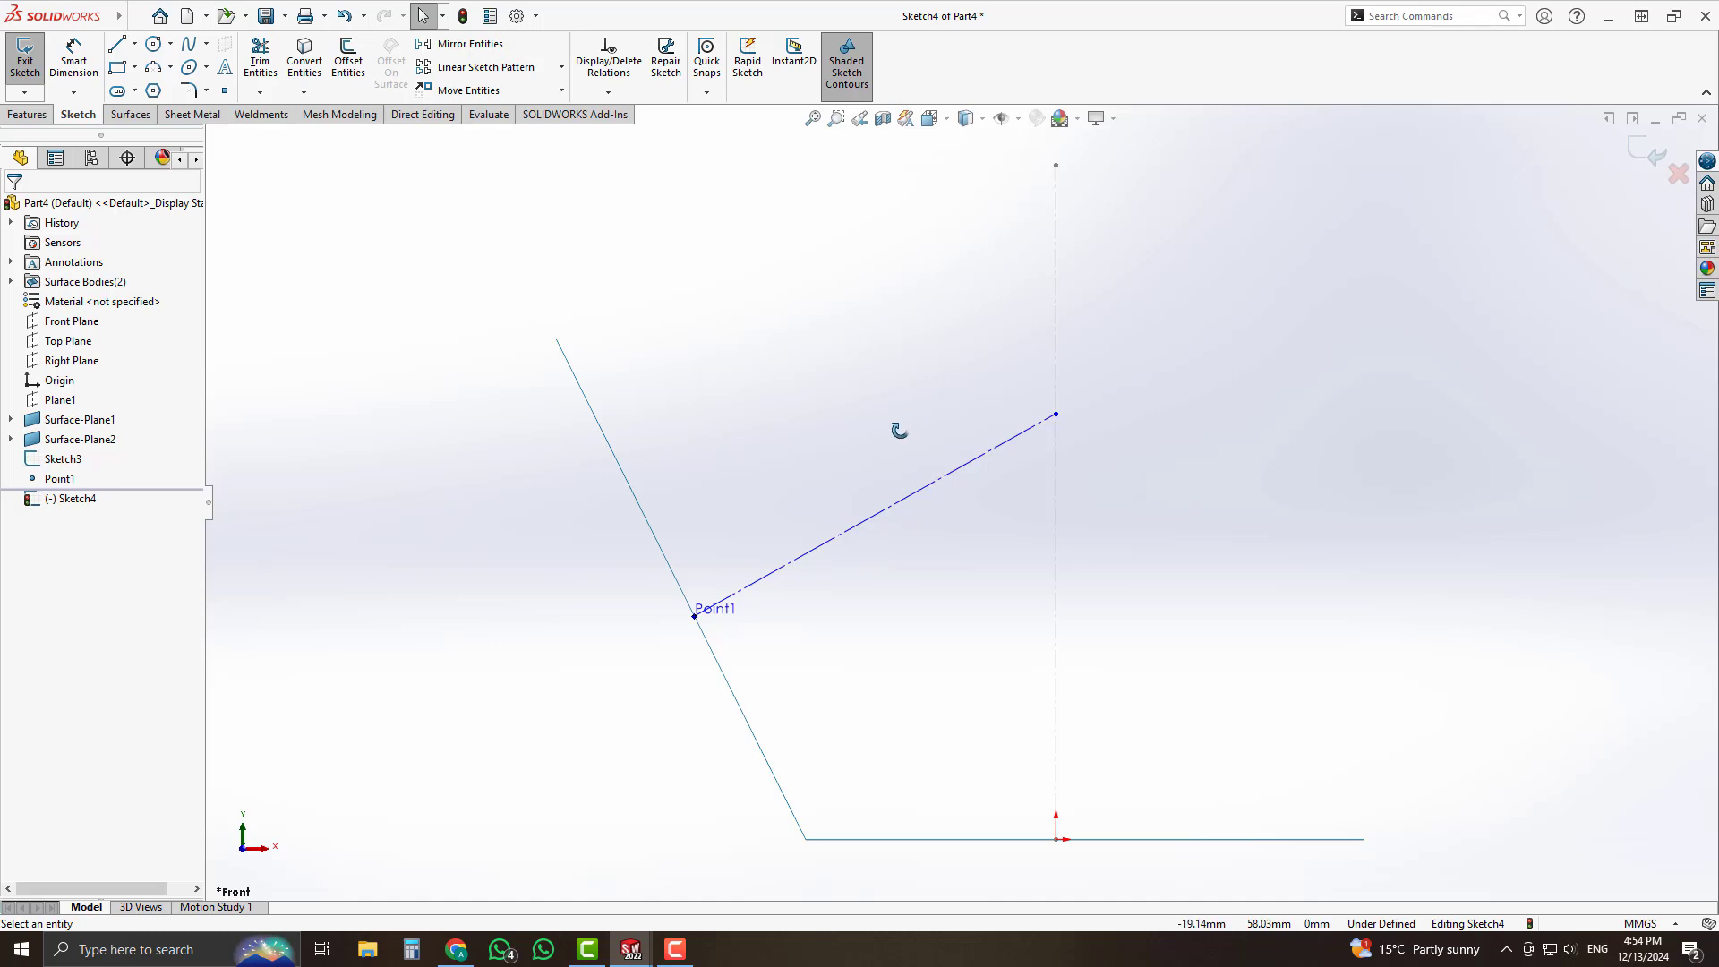
pyautogui.moveTo(899, 430); pyautogui.dragTo(863, 528, button='middle')
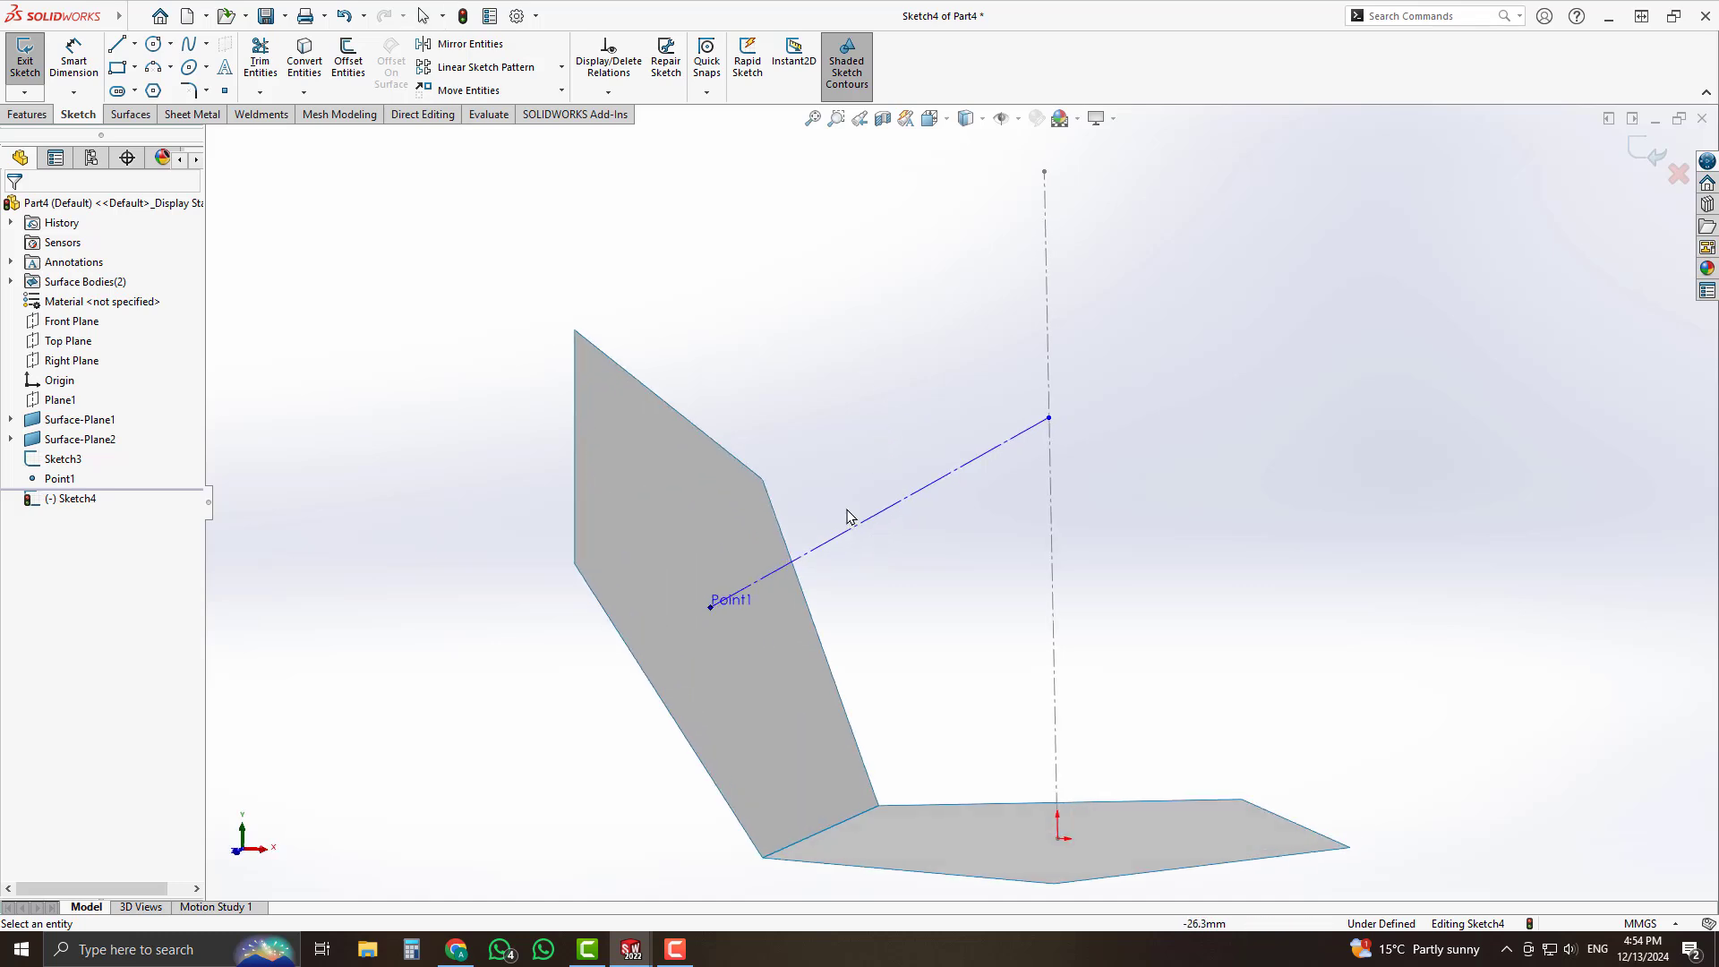
# Make the slanted construction line perpendicular to the inclined pentagon's face and exit the sketch.
pyautogui.keyDown('ctrl'); pyautogui.click(727, 524); pyautogui.keyUp('ctrl')
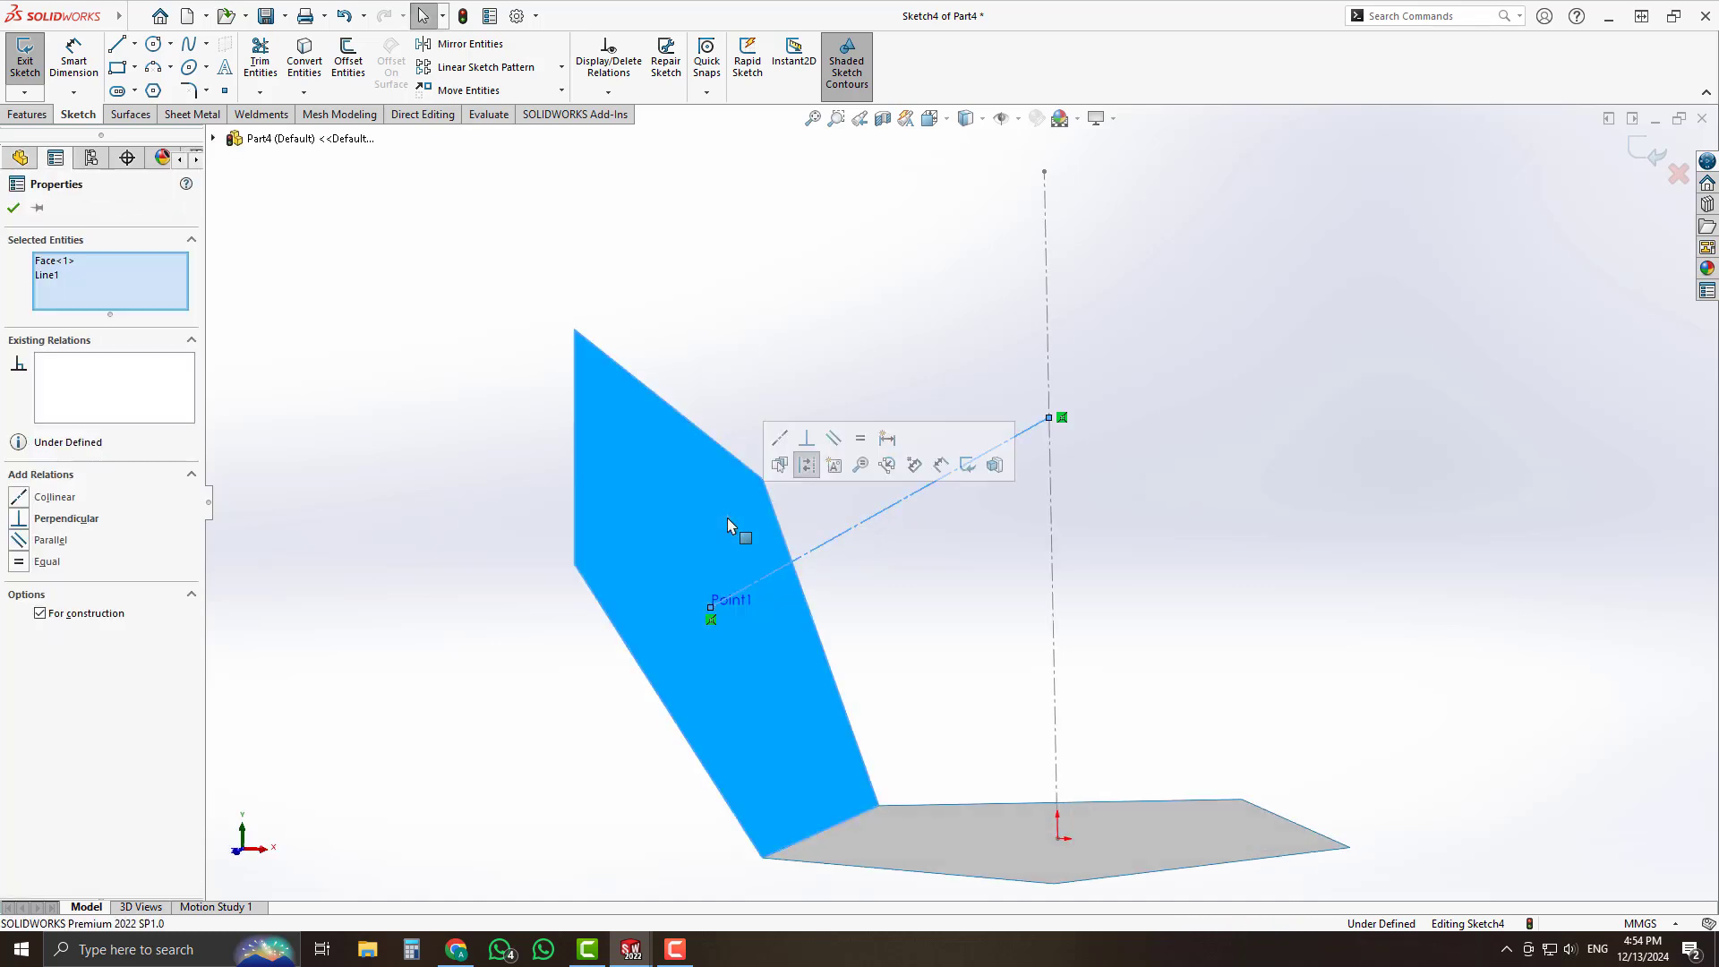
pyautogui.click(806, 445)
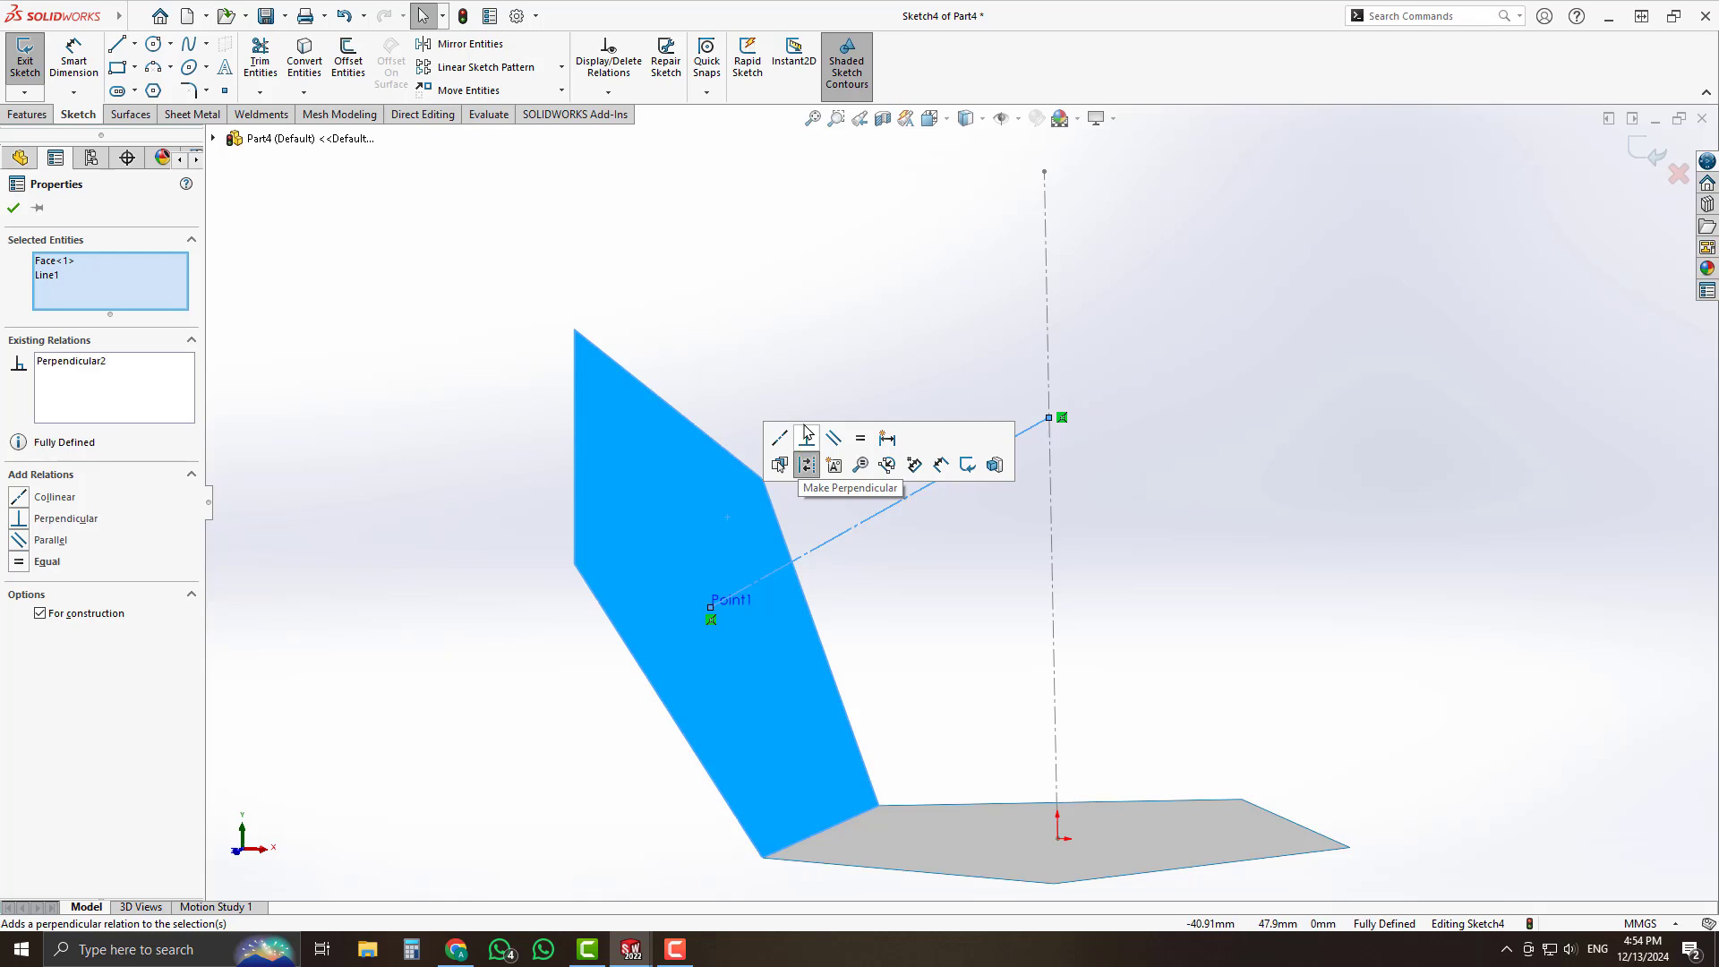
pyautogui.click(808, 323)
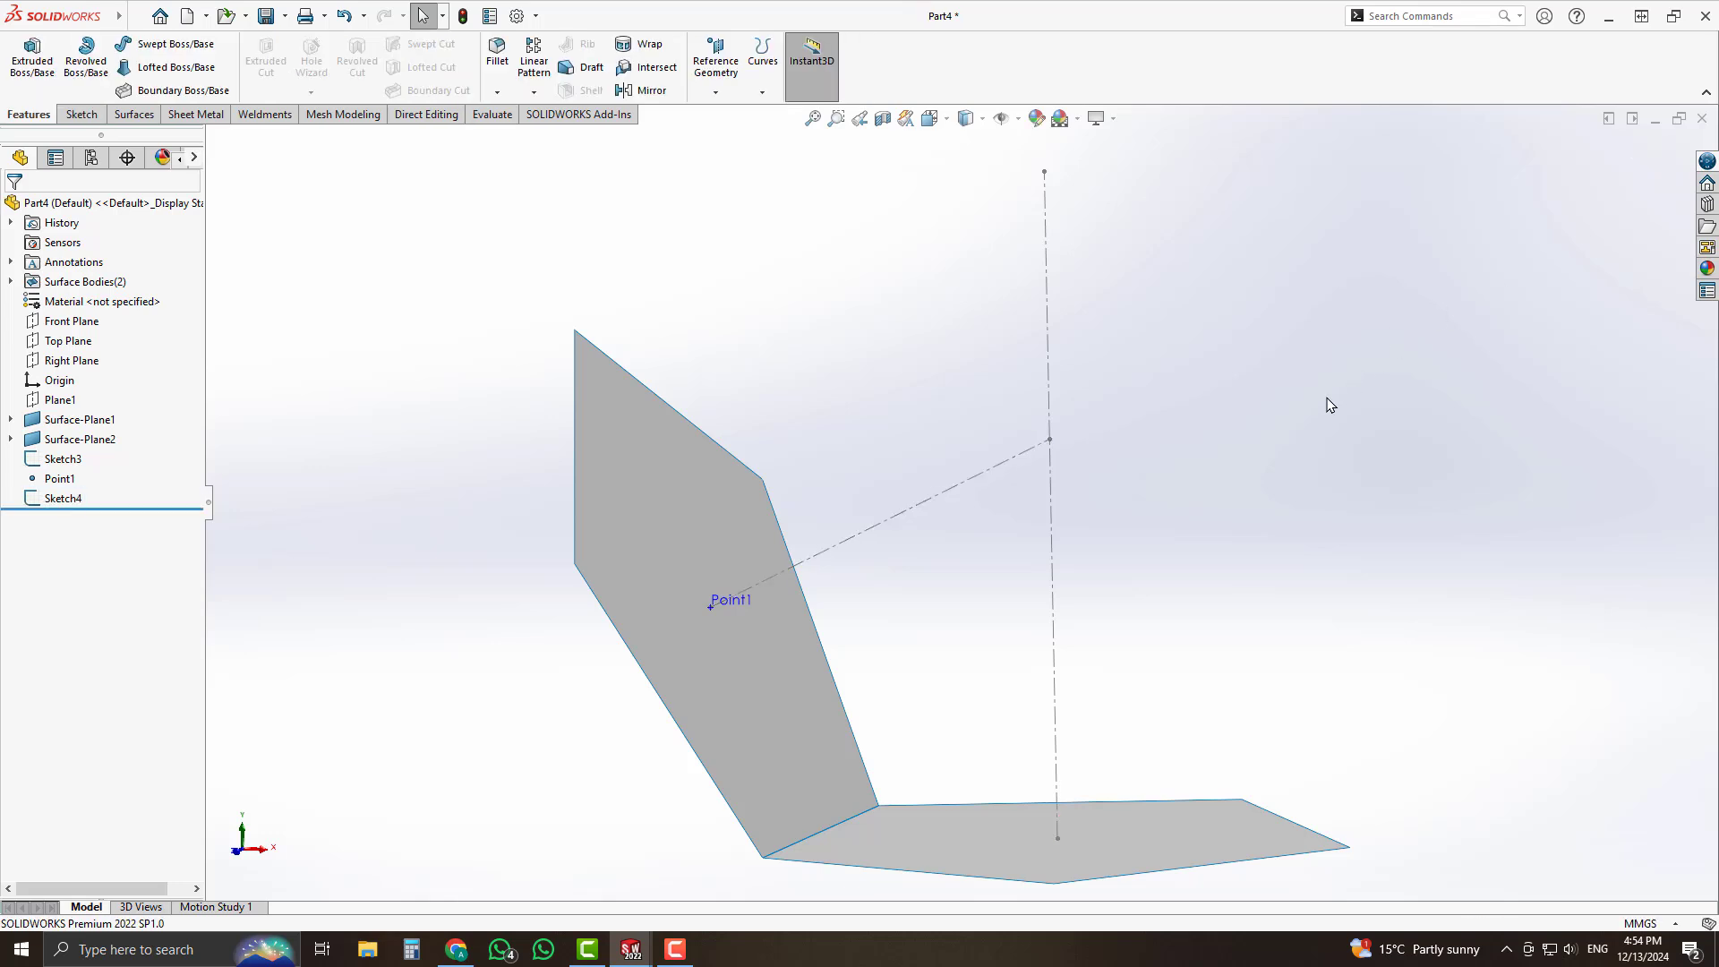
# On the Front Plane, sketch a point where the slanted construction line meets the vertical one, and exit the sketch.
pyautogui.click(82, 114)
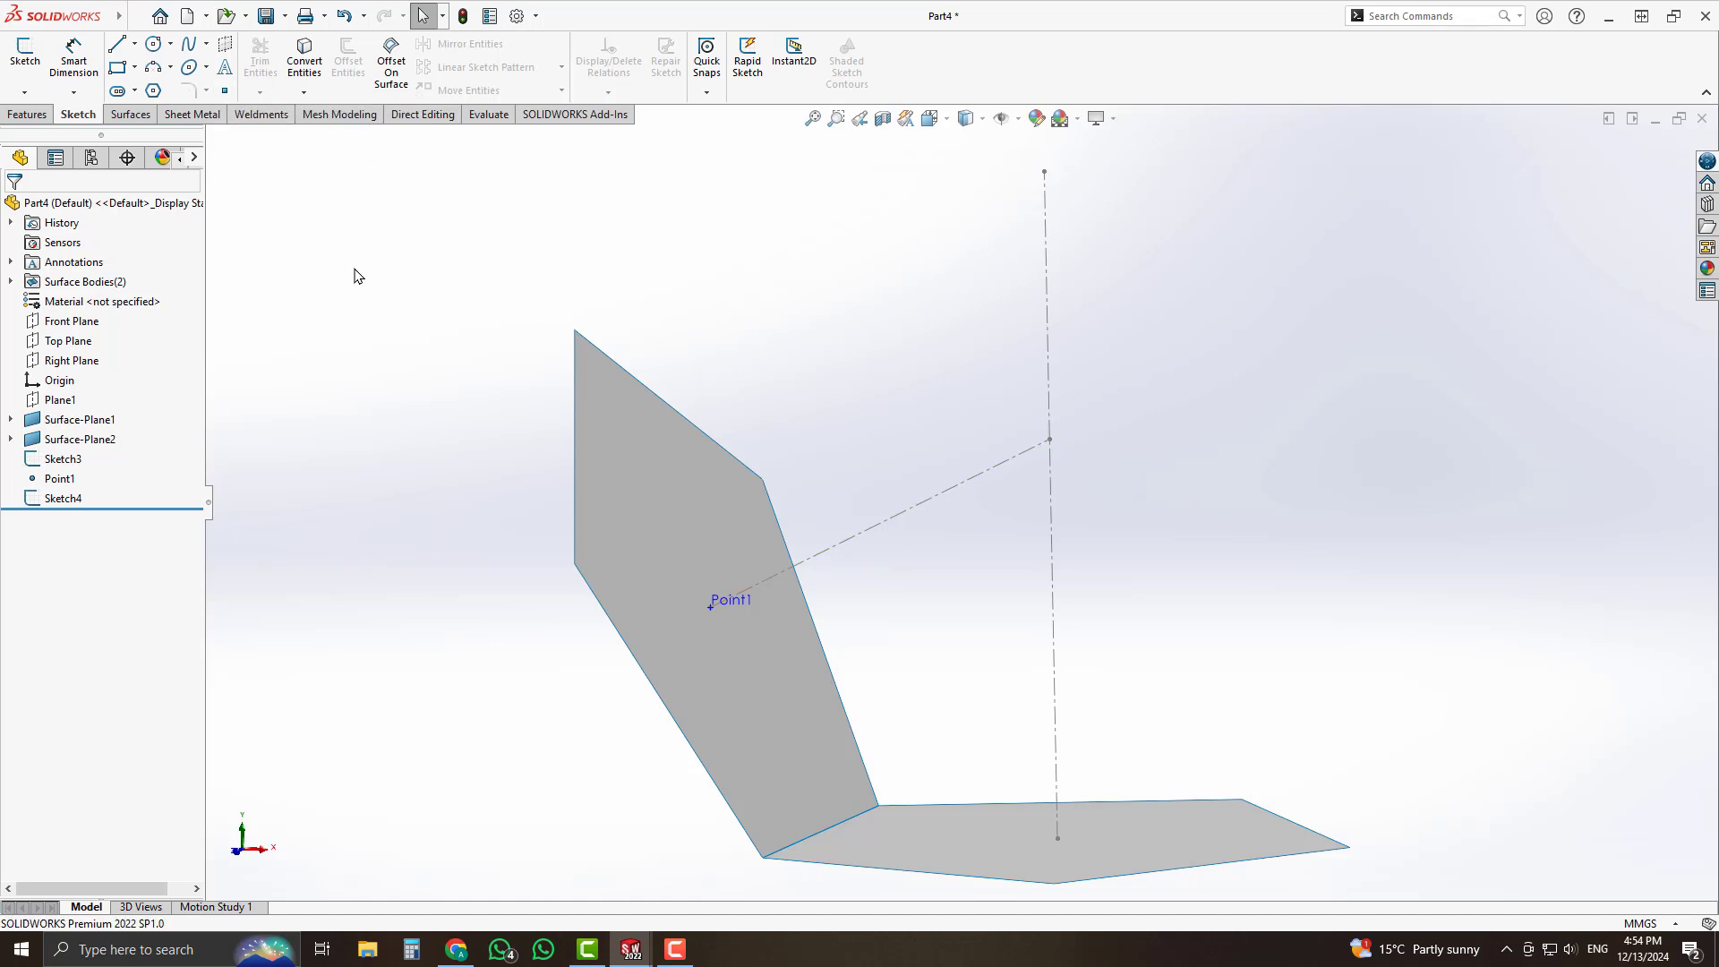
pyautogui.click(88, 321)
pyautogui.click(109, 296)
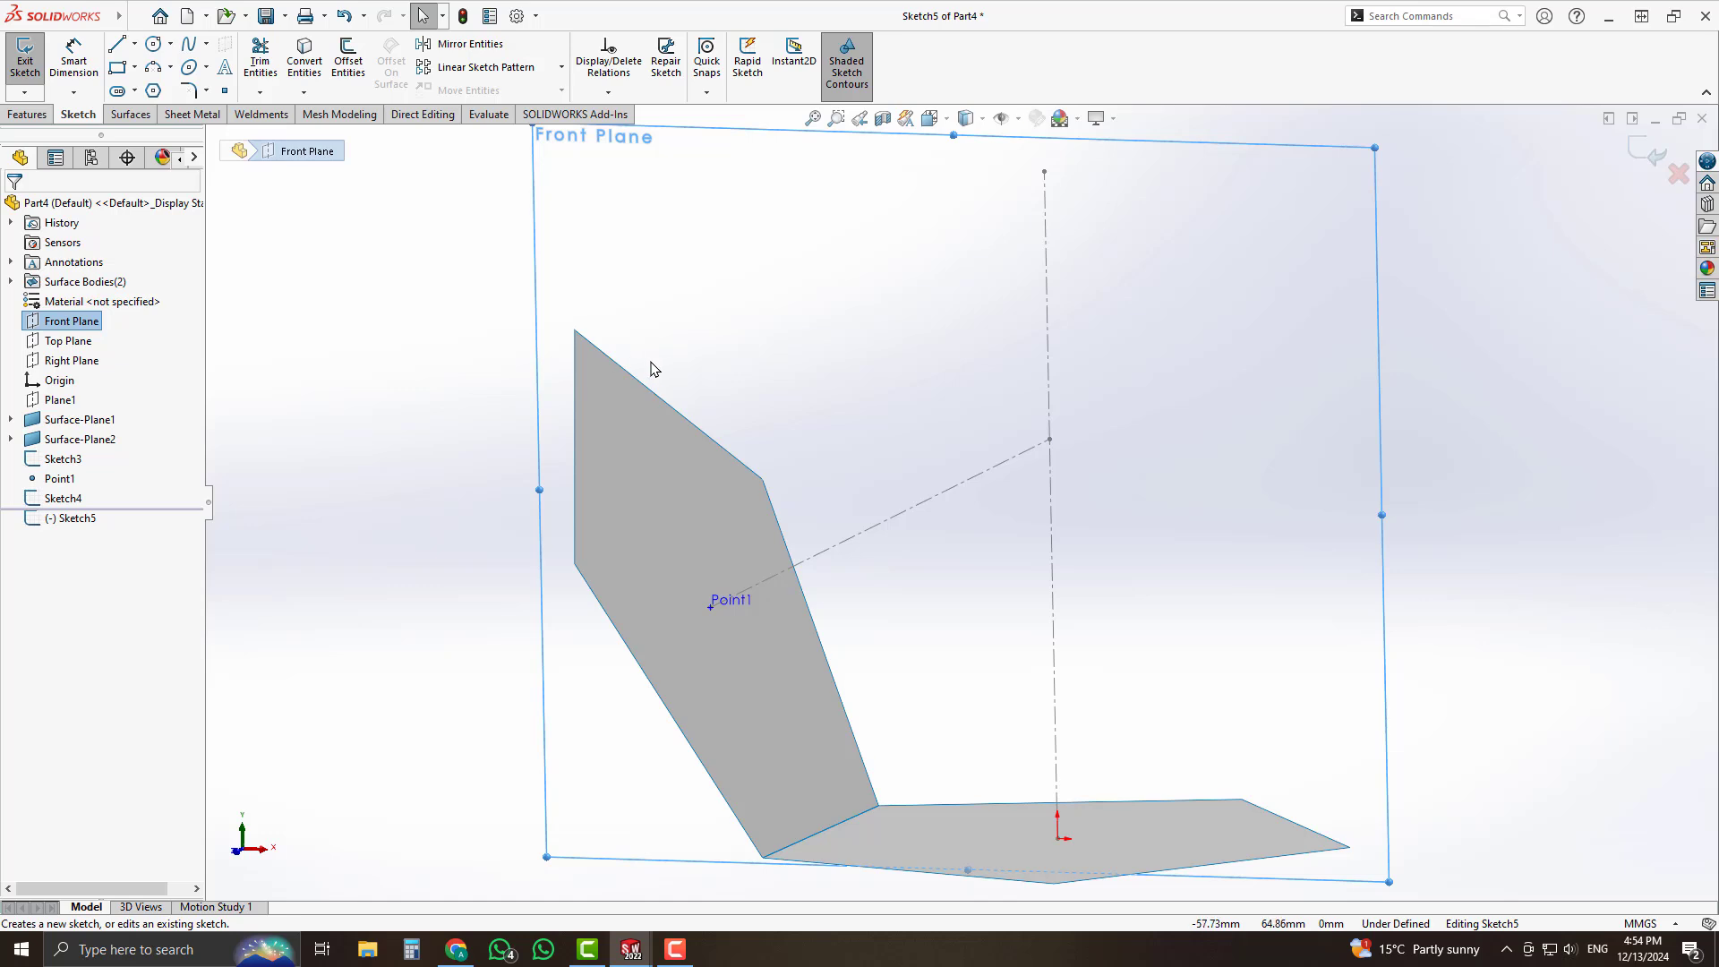
pyautogui.hotkey('ctrl', '8')
pyautogui.click(752, 326)
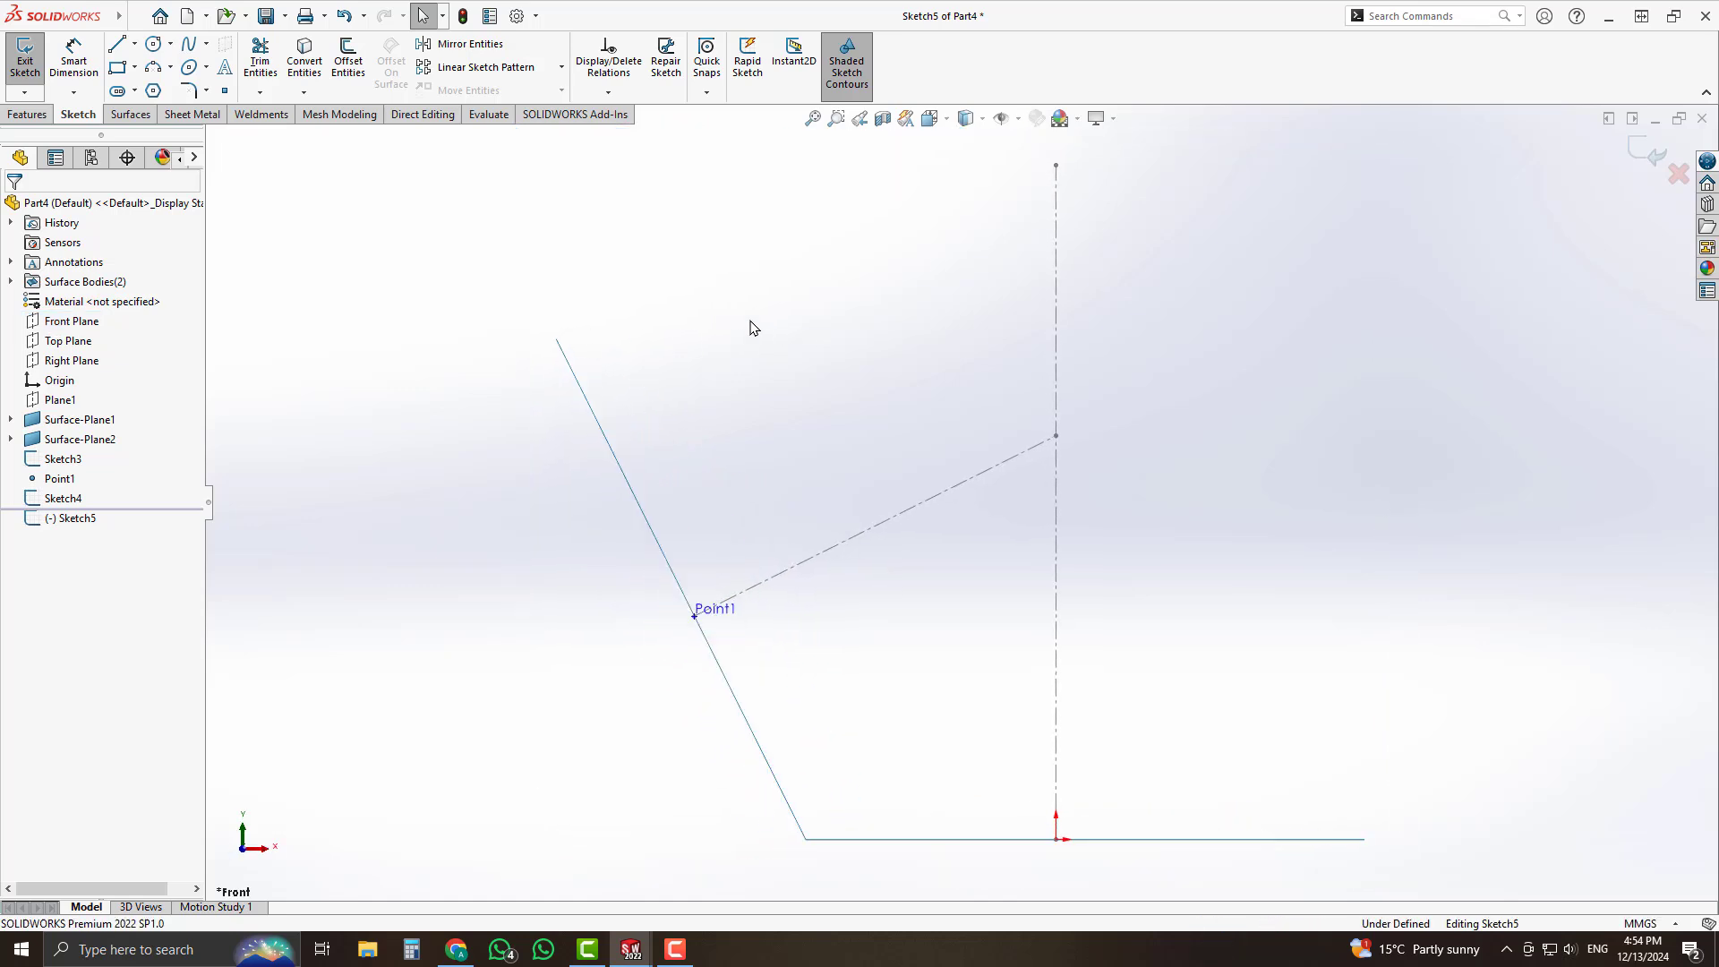
pyautogui.click(224, 92)
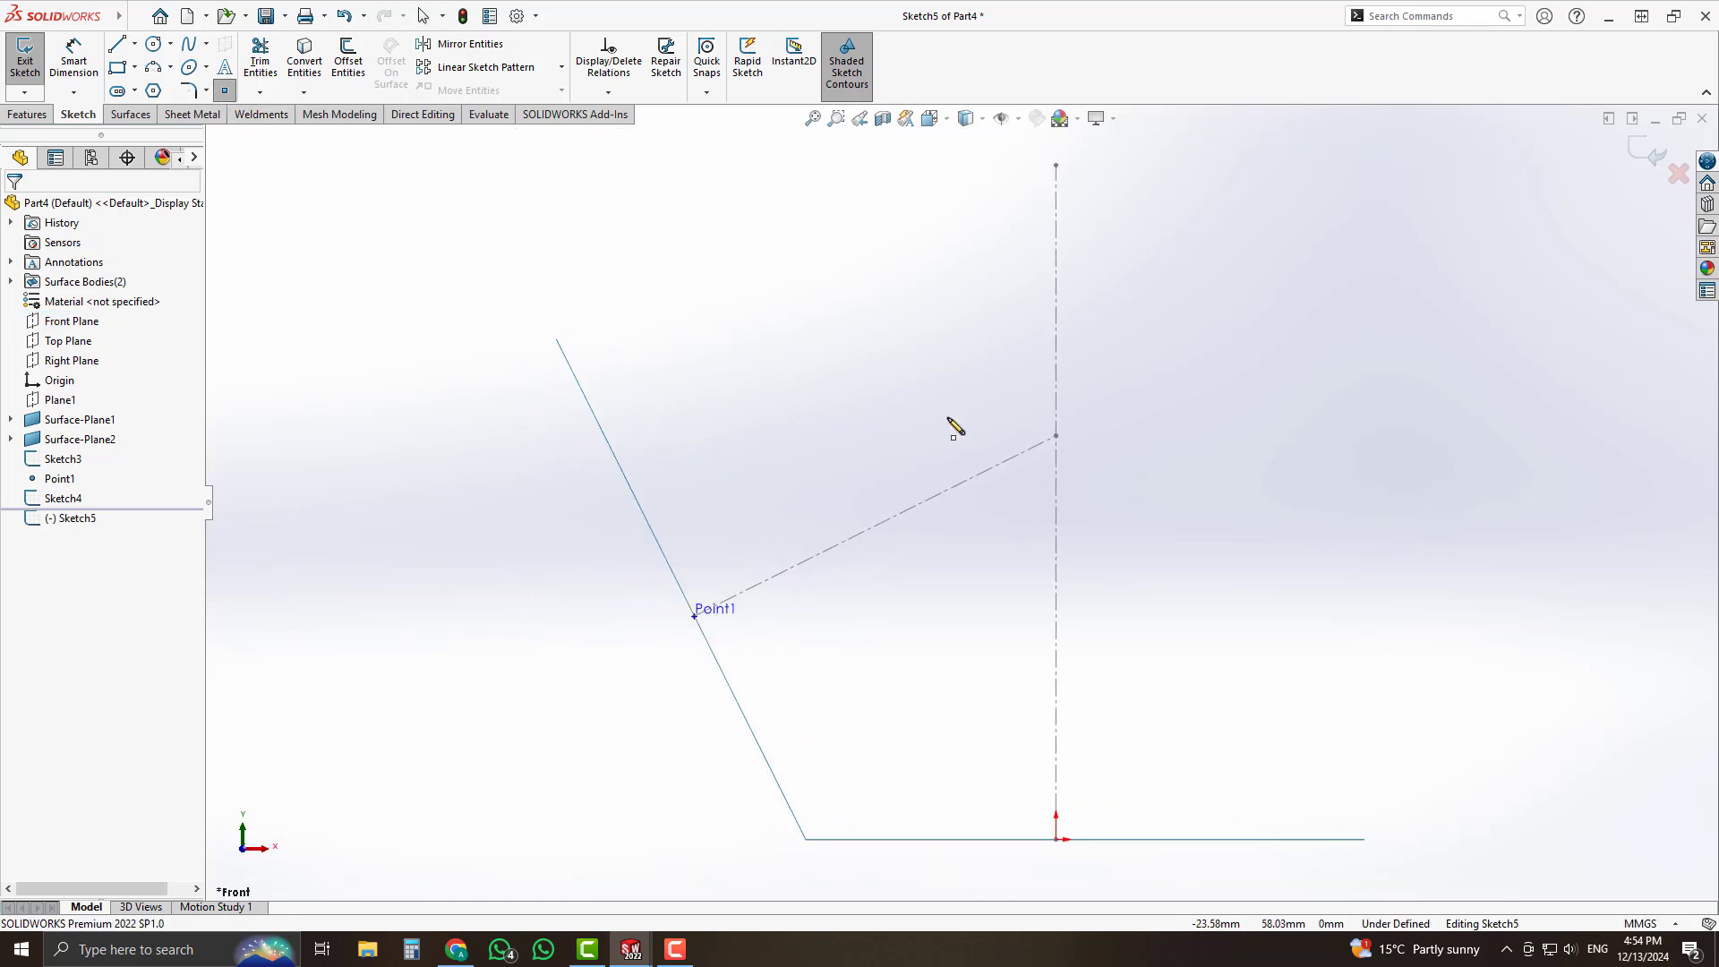
pyautogui.click(1057, 437)
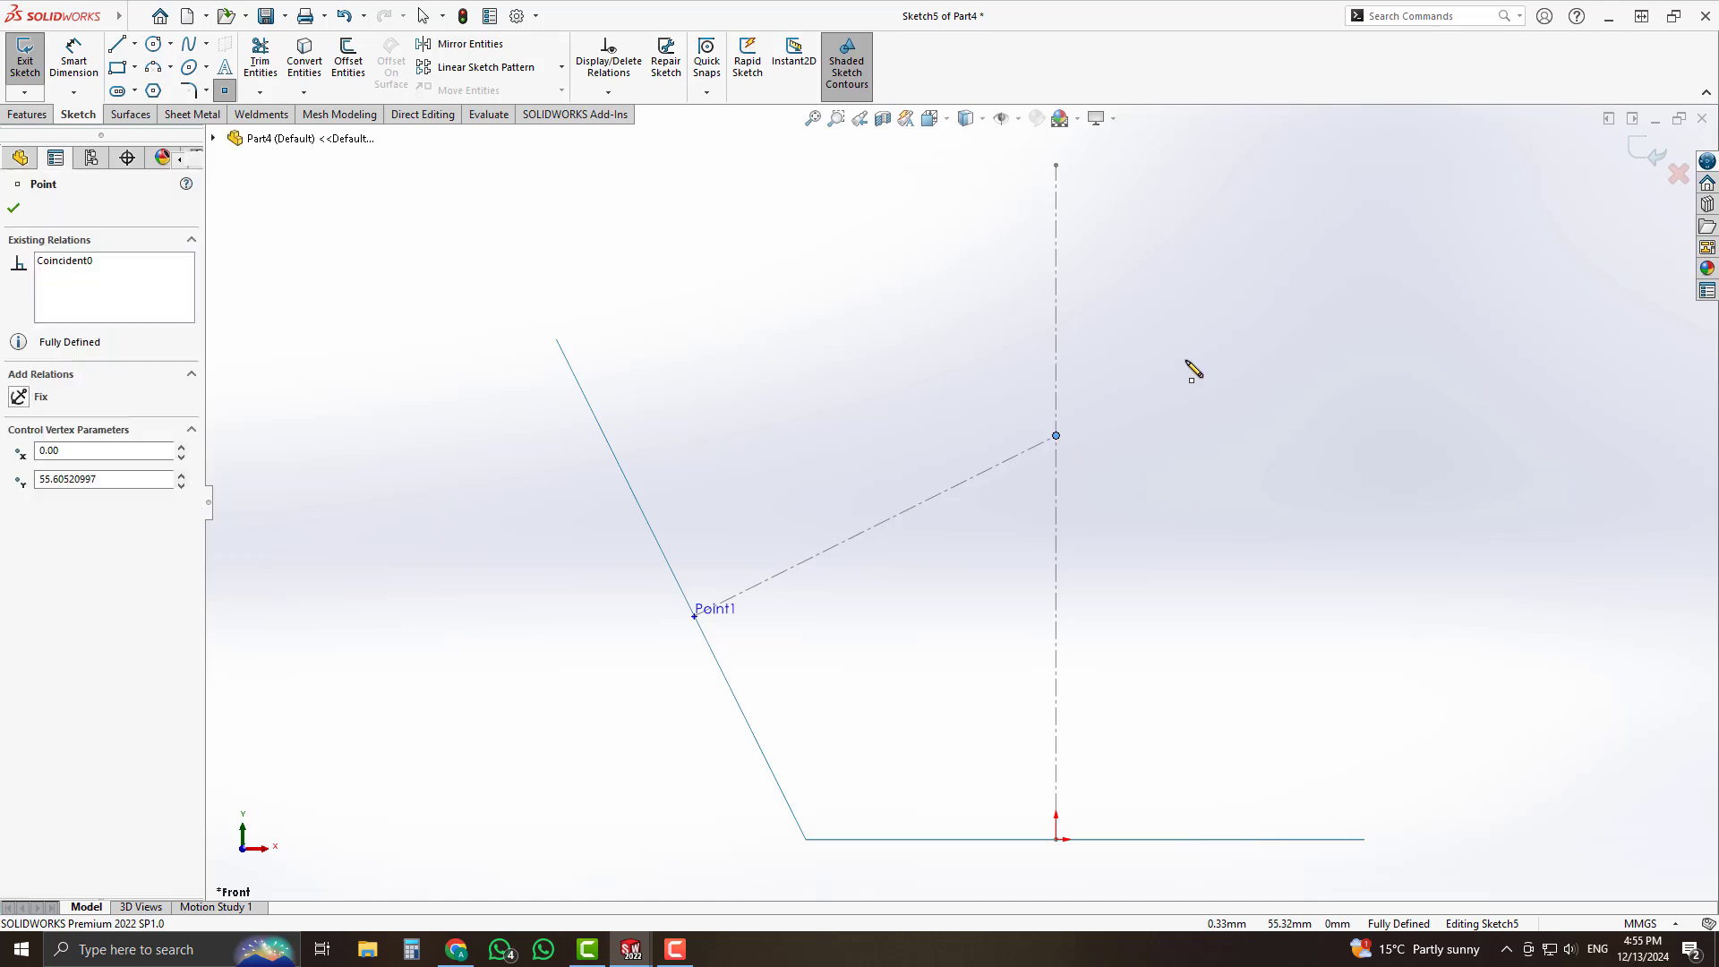
pyautogui.press('Escape')
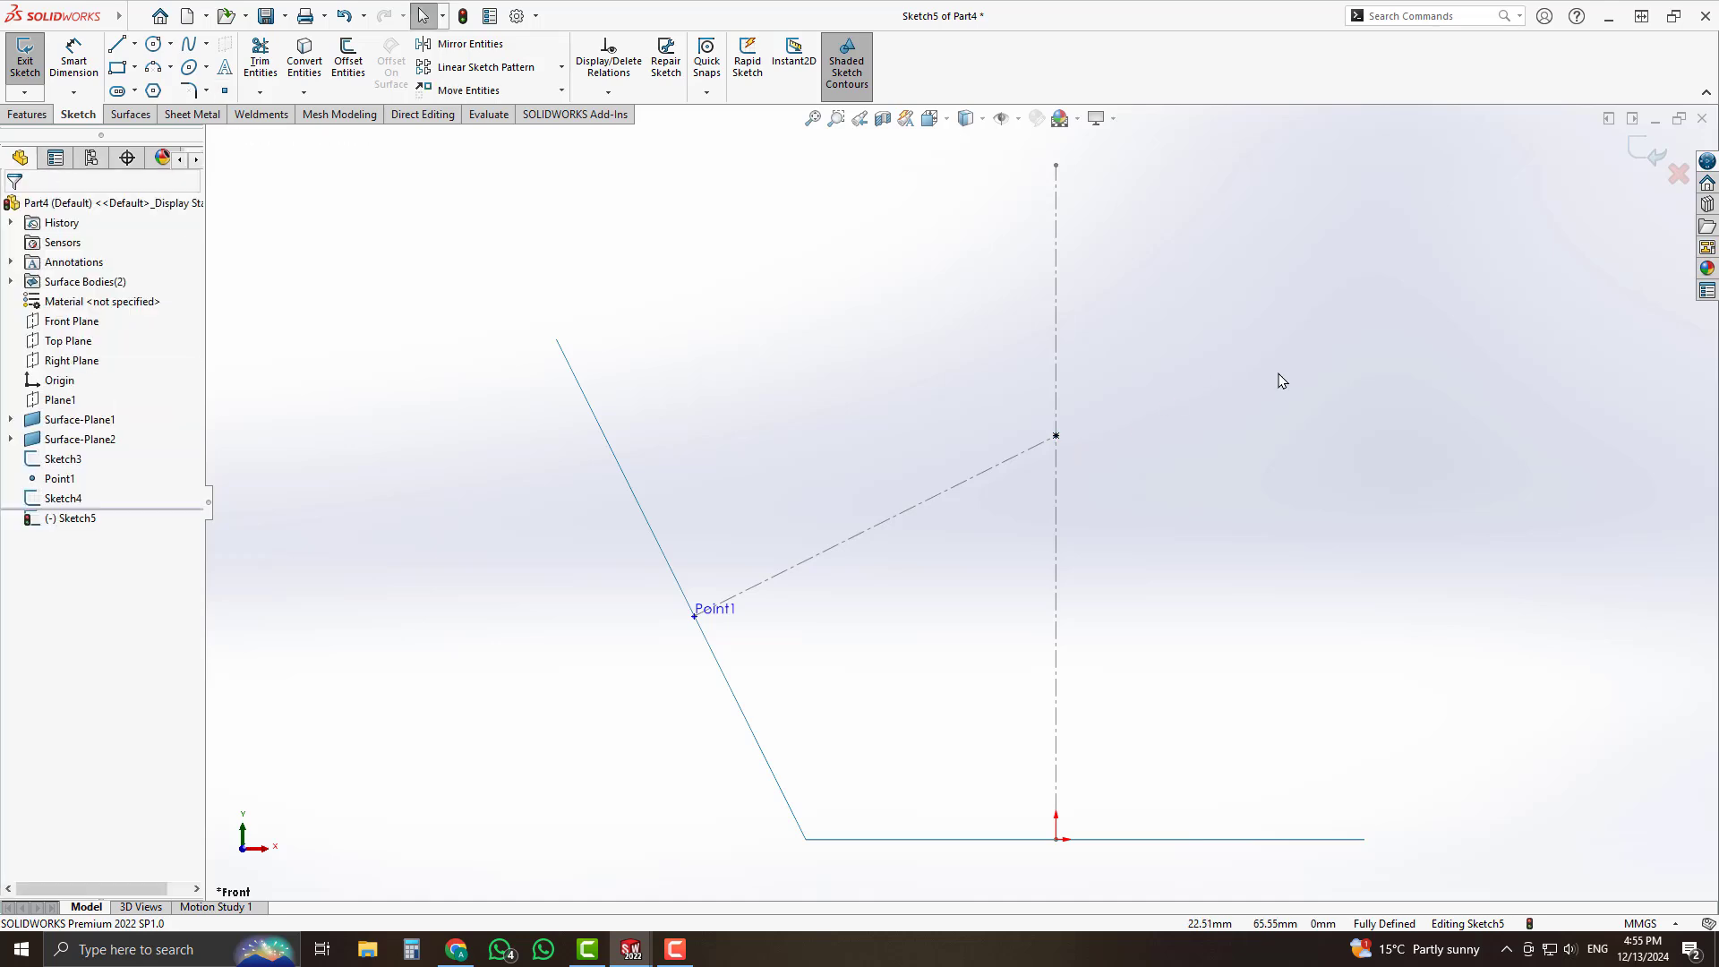
pyautogui.click(1650, 154)
# Hide the two construction-line sketches, leaving the centre point sketch shown.
pyautogui.moveTo(1374, 382); pyautogui.dragTo(1218, 491, button='middle')
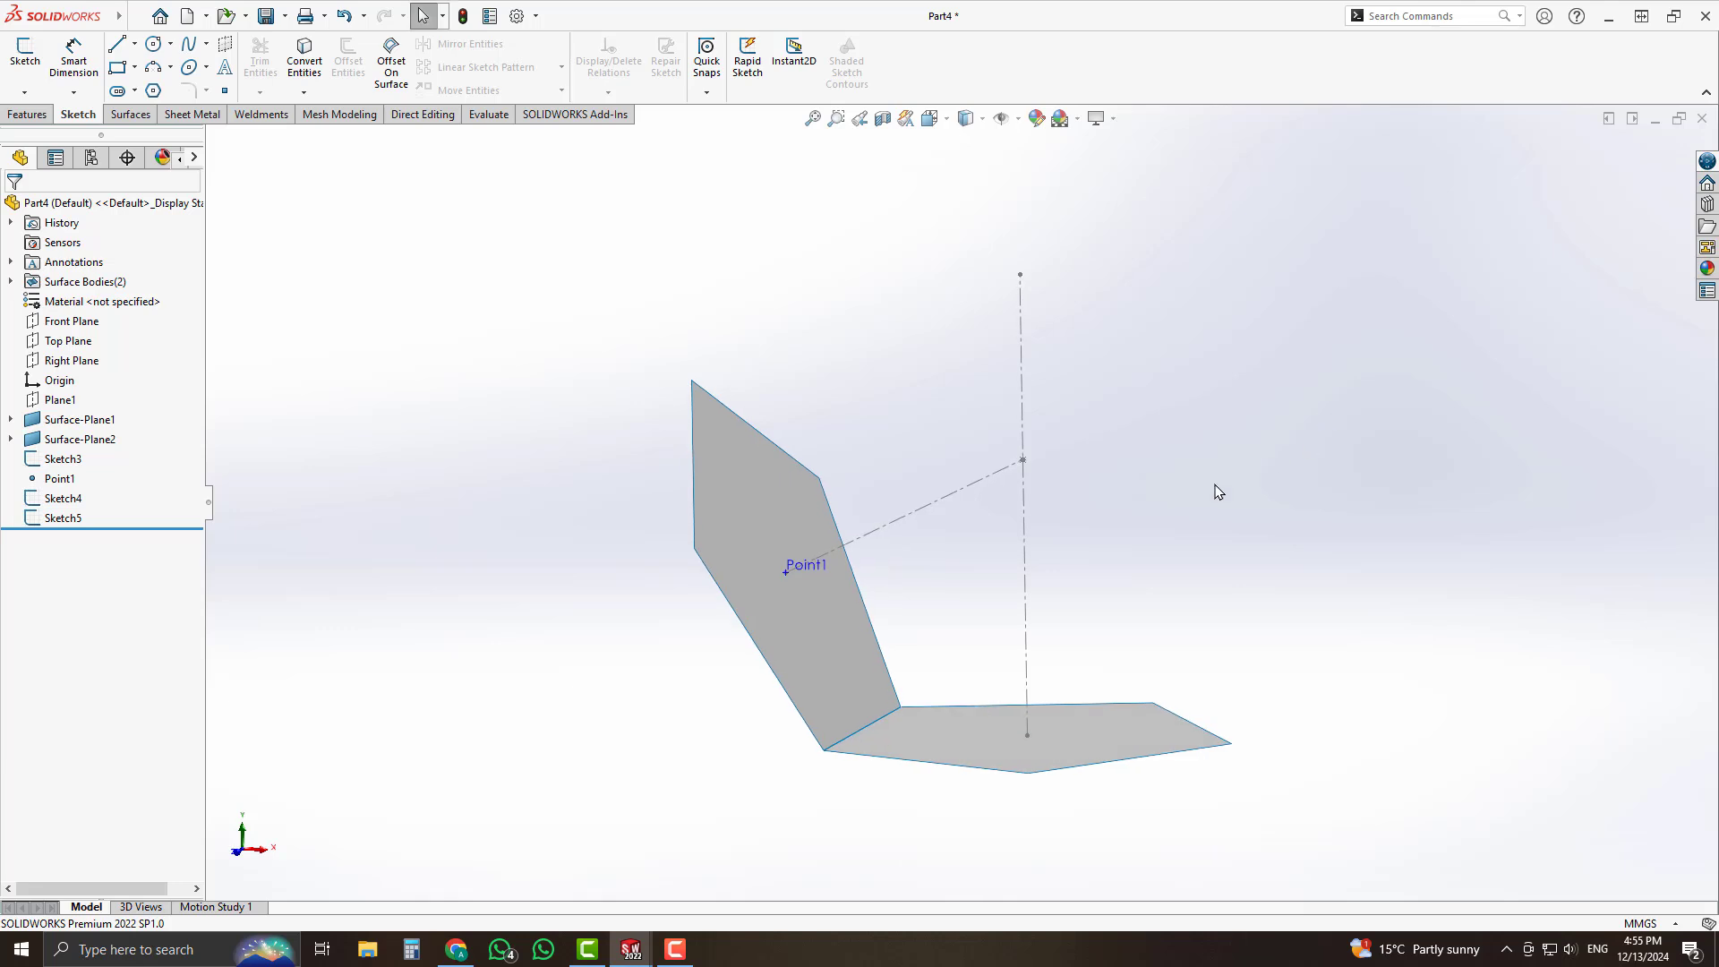
pyautogui.click(1027, 526)
pyautogui.click(1085, 479)
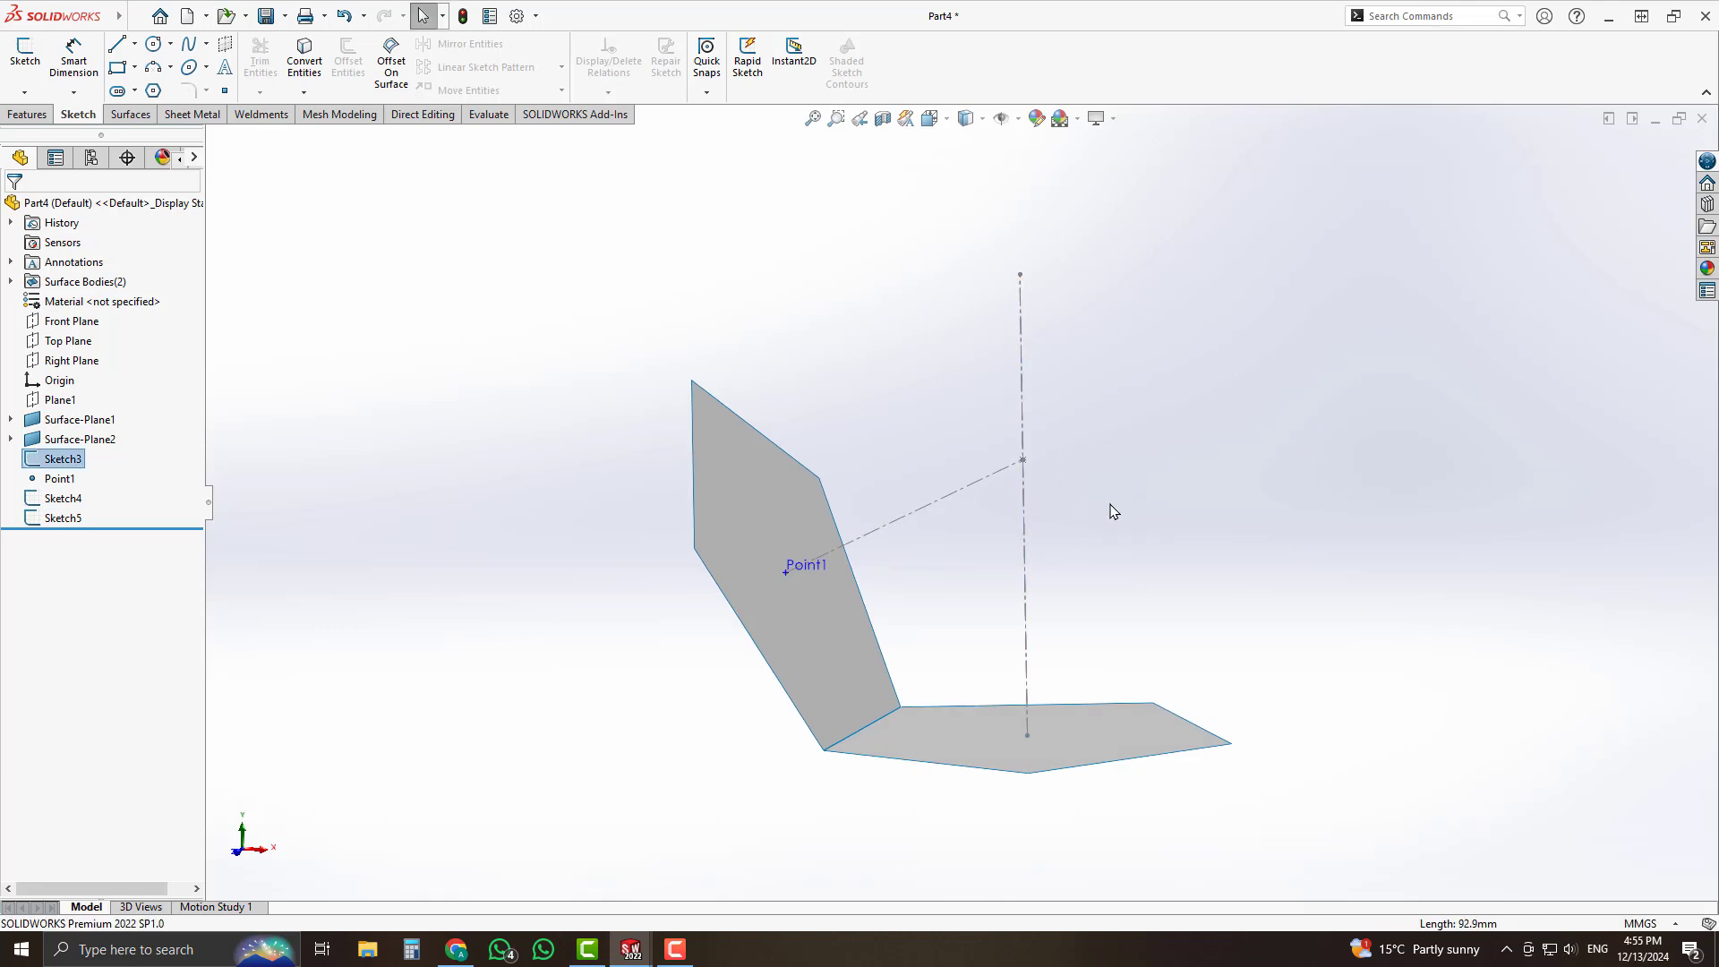
pyautogui.click(977, 488)
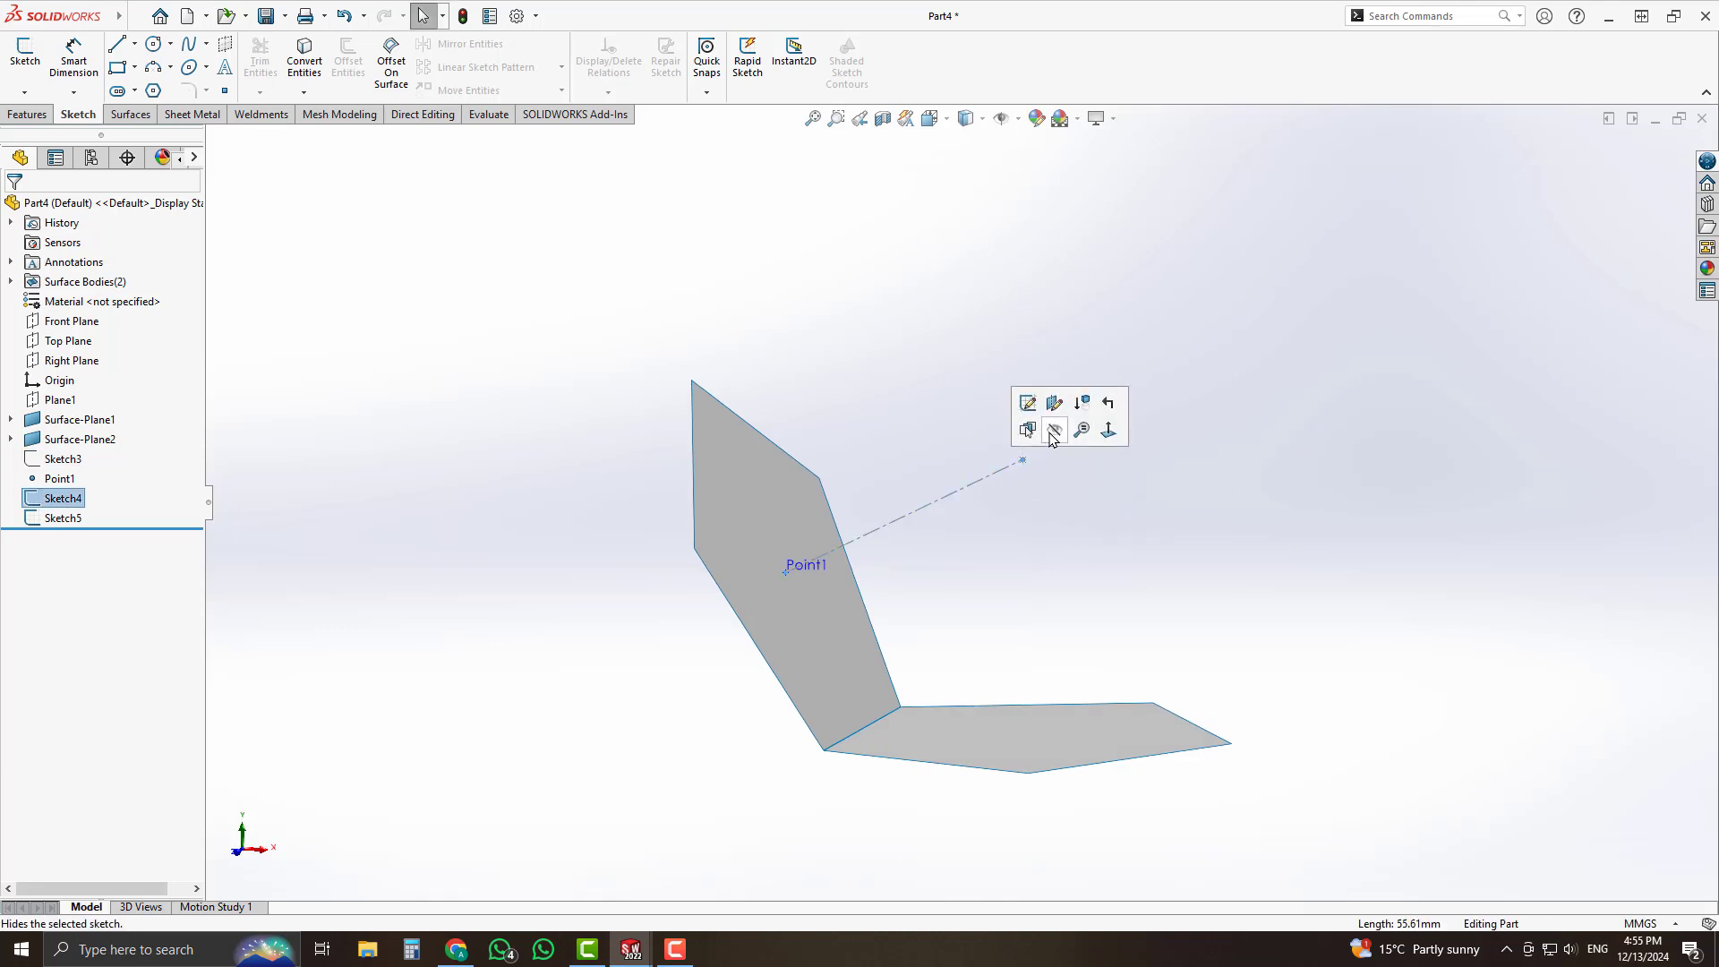
pyautogui.click(1053, 435)
# On the horizontal pentagon's face, sketch a five-sided inscribed-circle polygon with sides about 27 mm, centred on the origin.
pyautogui.moveTo(1066, 537); pyautogui.dragTo(1104, 577, button='middle')
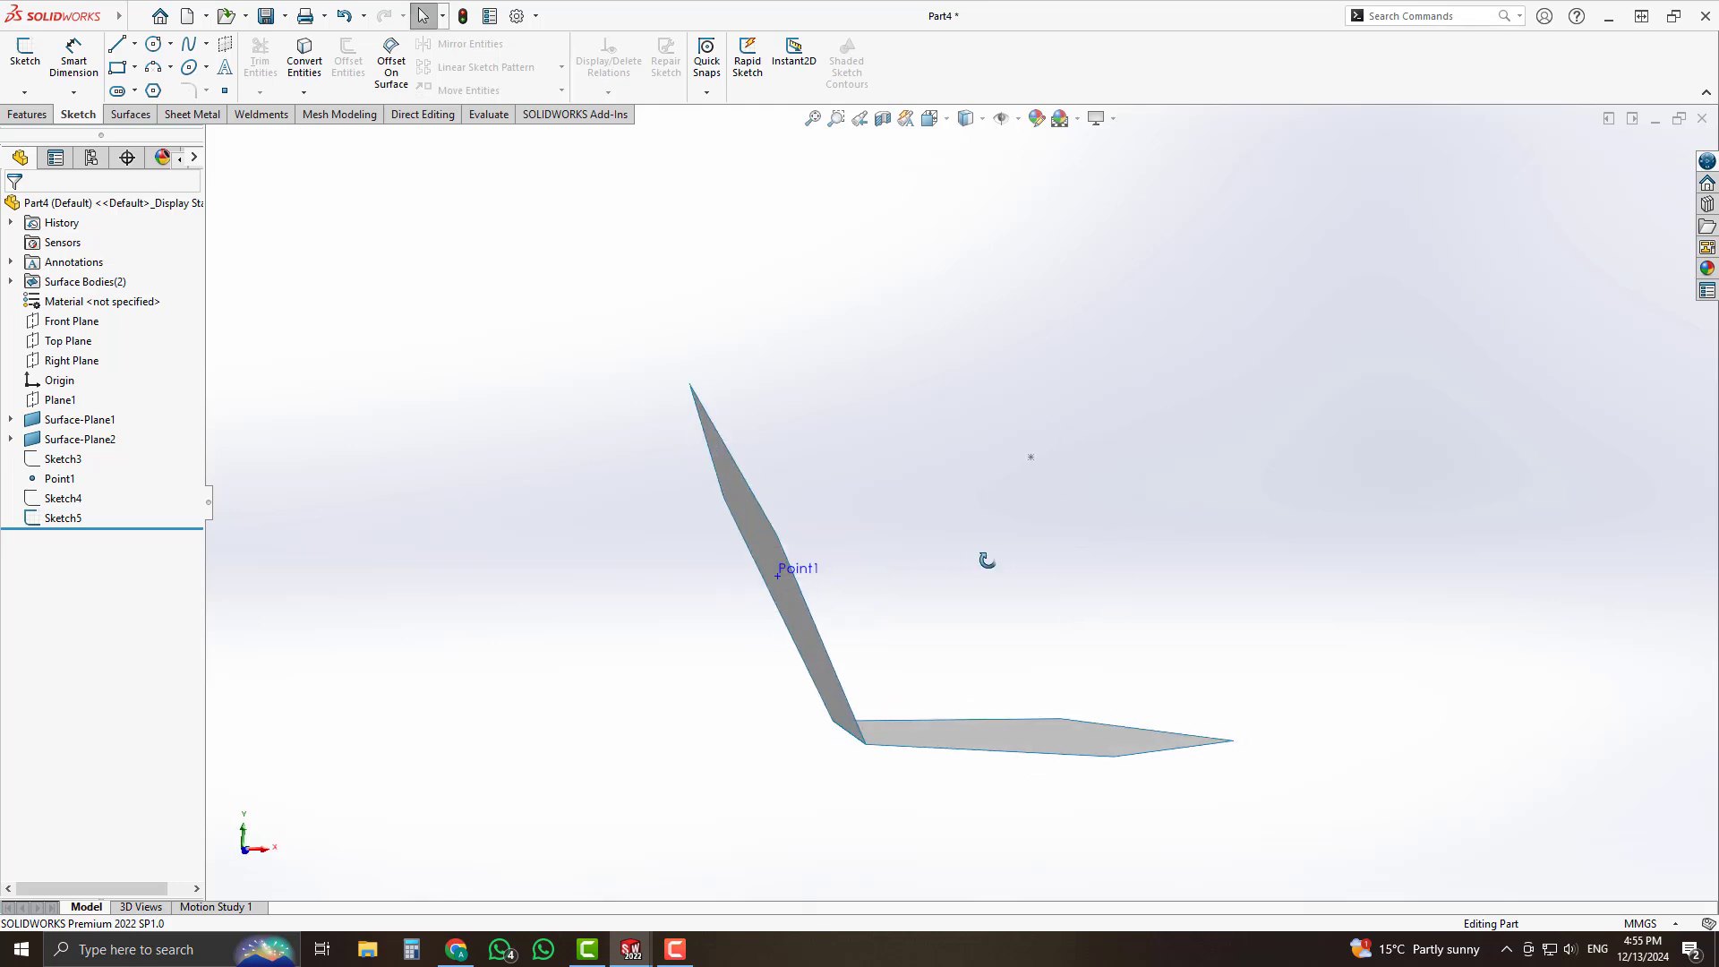
pyautogui.moveTo(986, 561); pyautogui.dragTo(941, 592, button='middle')
pyautogui.moveTo(1054, 617); pyautogui.dragTo(1062, 424, button='middle')
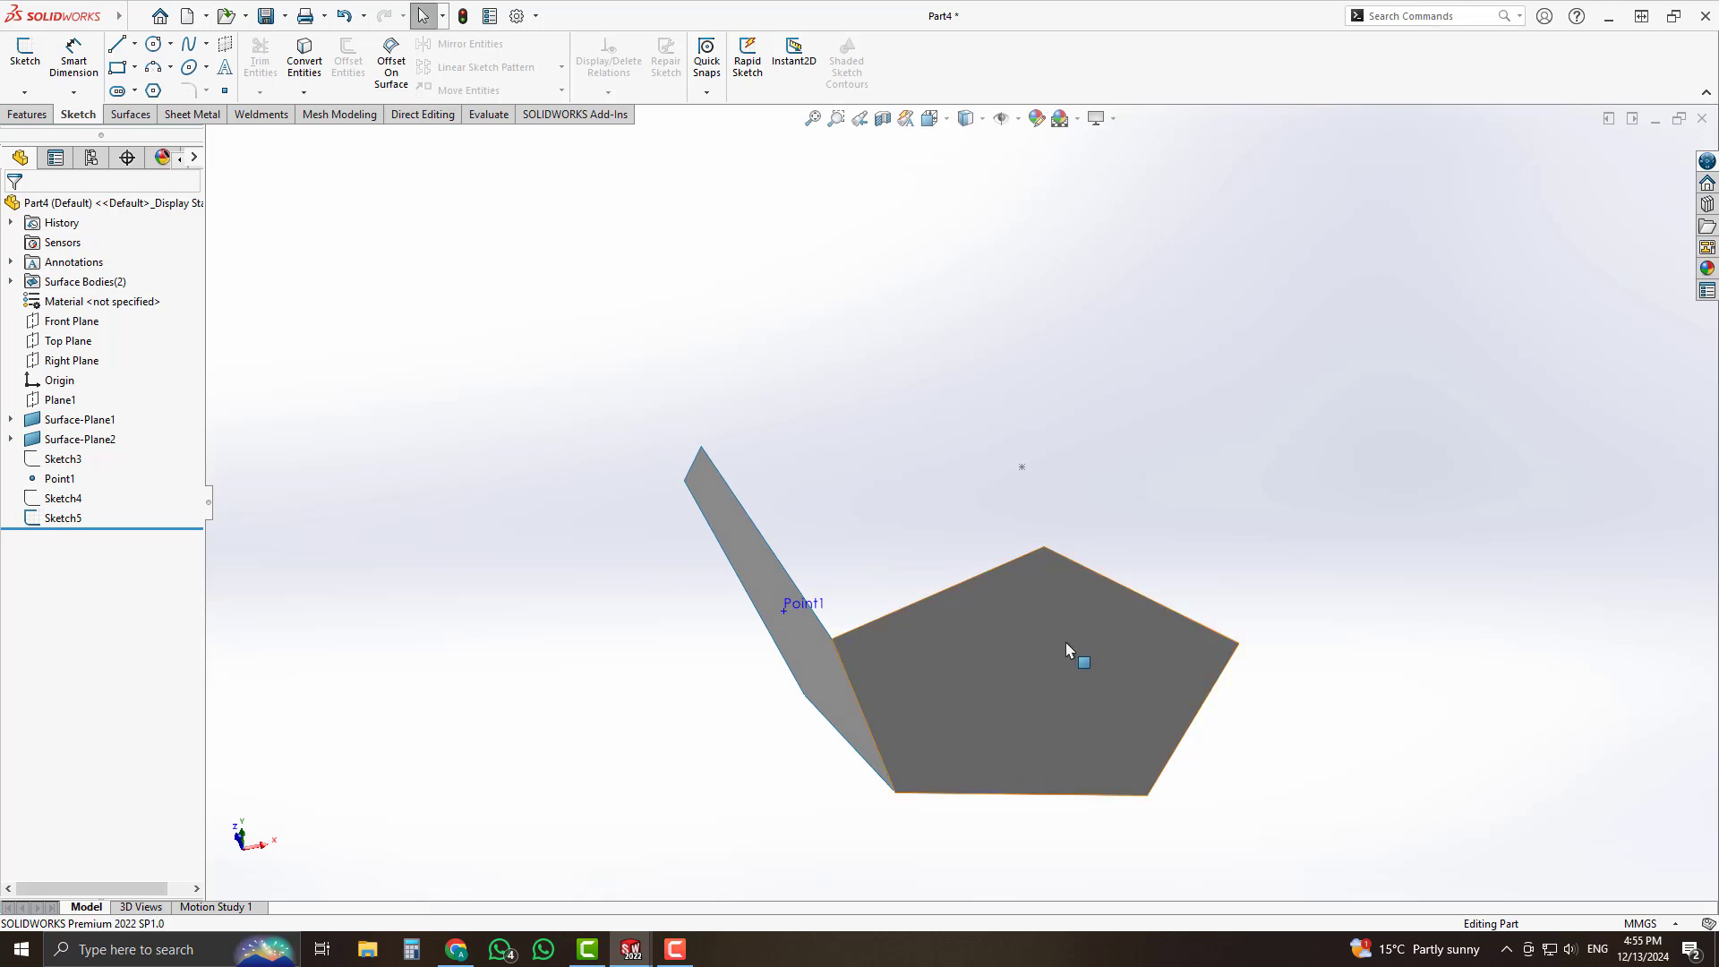
pyautogui.click(1067, 643)
pyautogui.click(1144, 582)
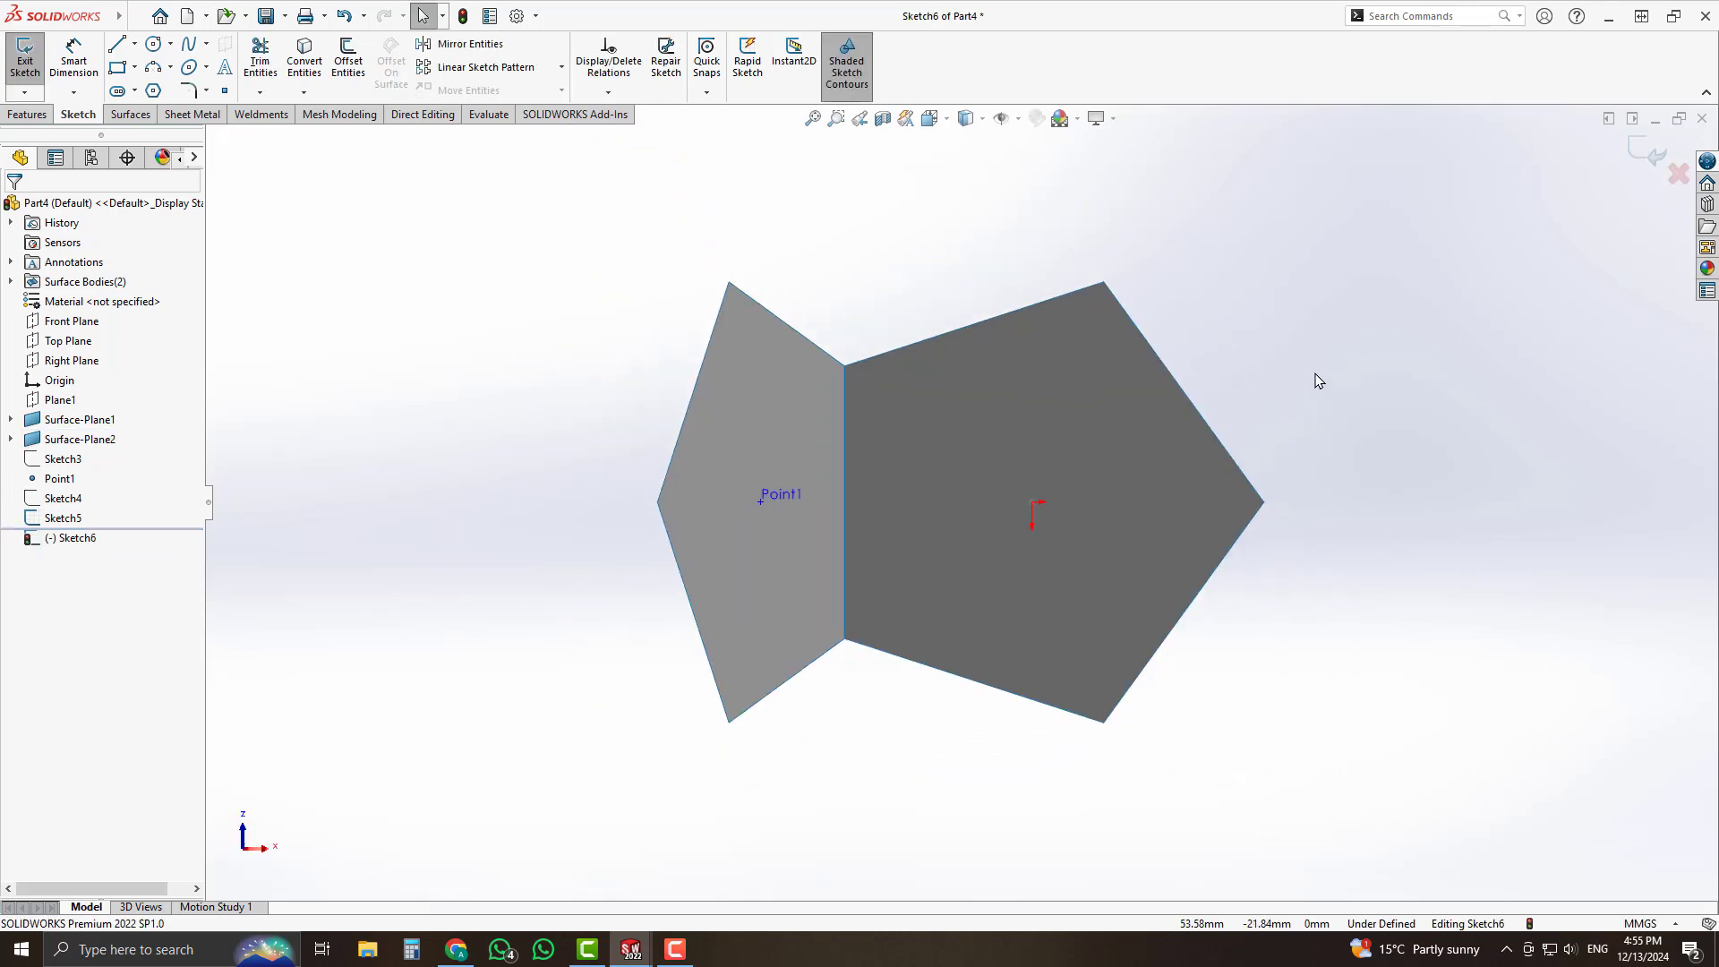
pyautogui.scroll(-3, 1248, 368)
pyautogui.click(154, 90)
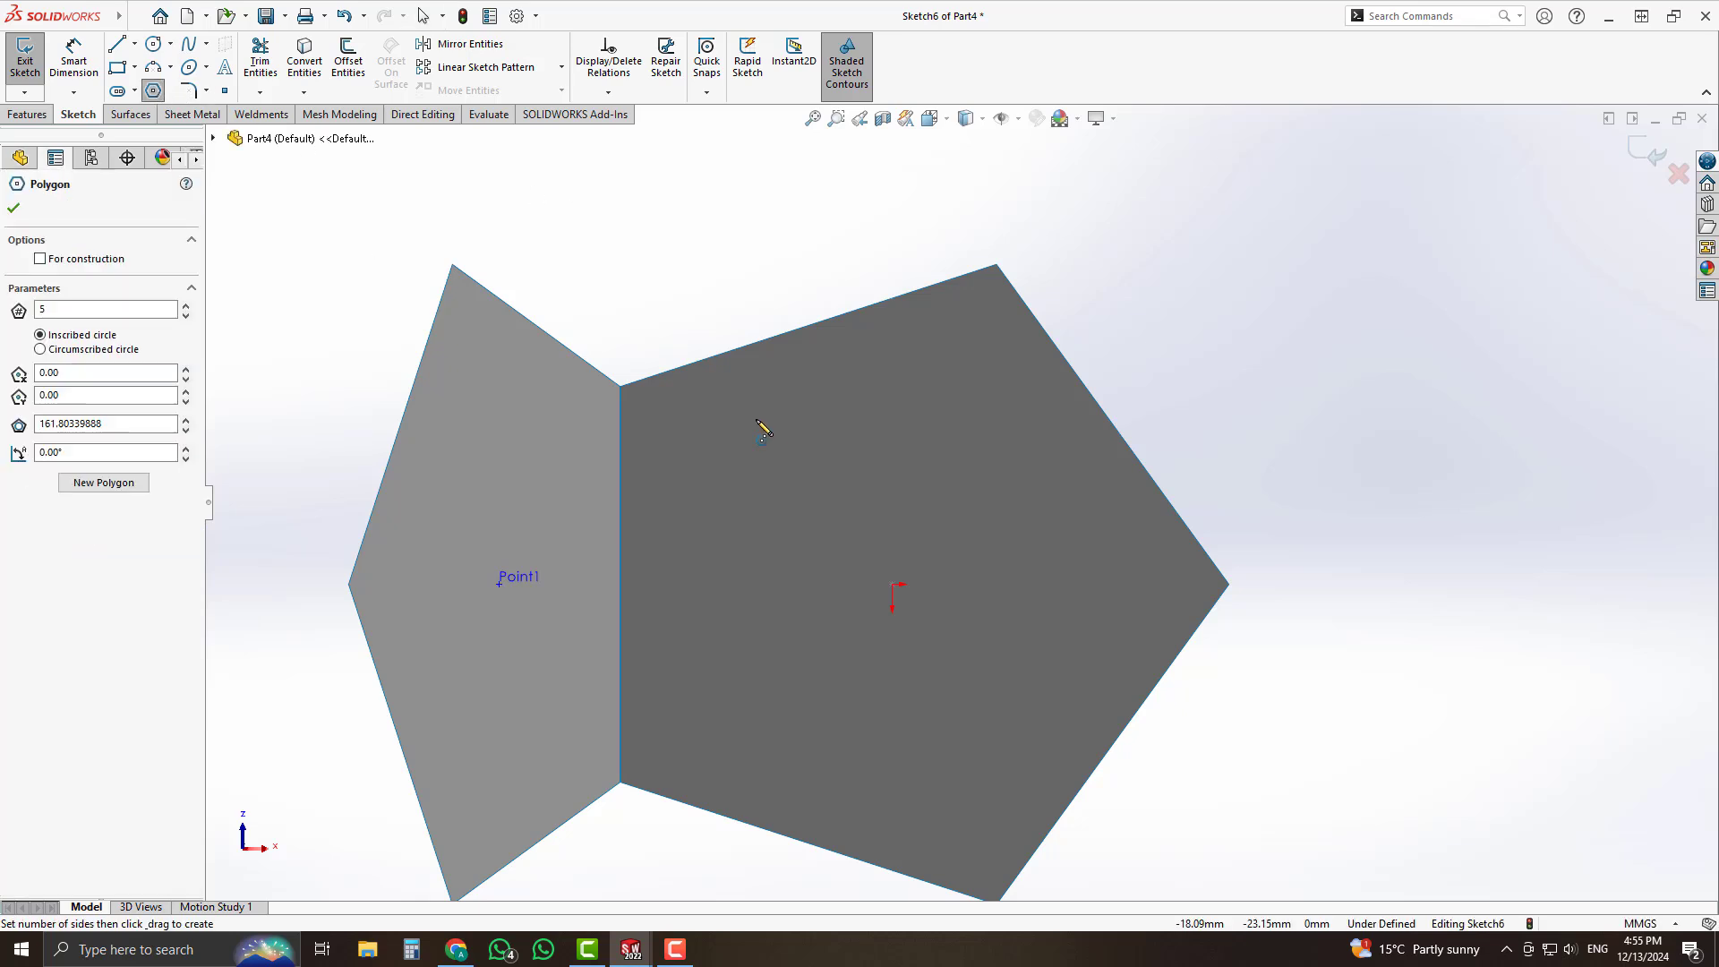
pyautogui.moveTo(892, 585)
pyautogui.mouseDown()
pyautogui.moveTo(982, 683)
pyautogui.moveTo(1020, 699)
pyautogui.moveTo(1155, 520)
pyautogui.moveTo(1059, 642)
pyautogui.moveTo(989, 592)
pyautogui.mouseUp()
pyautogui.scroll(2, 1097, 756)
pyautogui.scroll(-2, 1091, 752)
pyautogui.press('Escape')
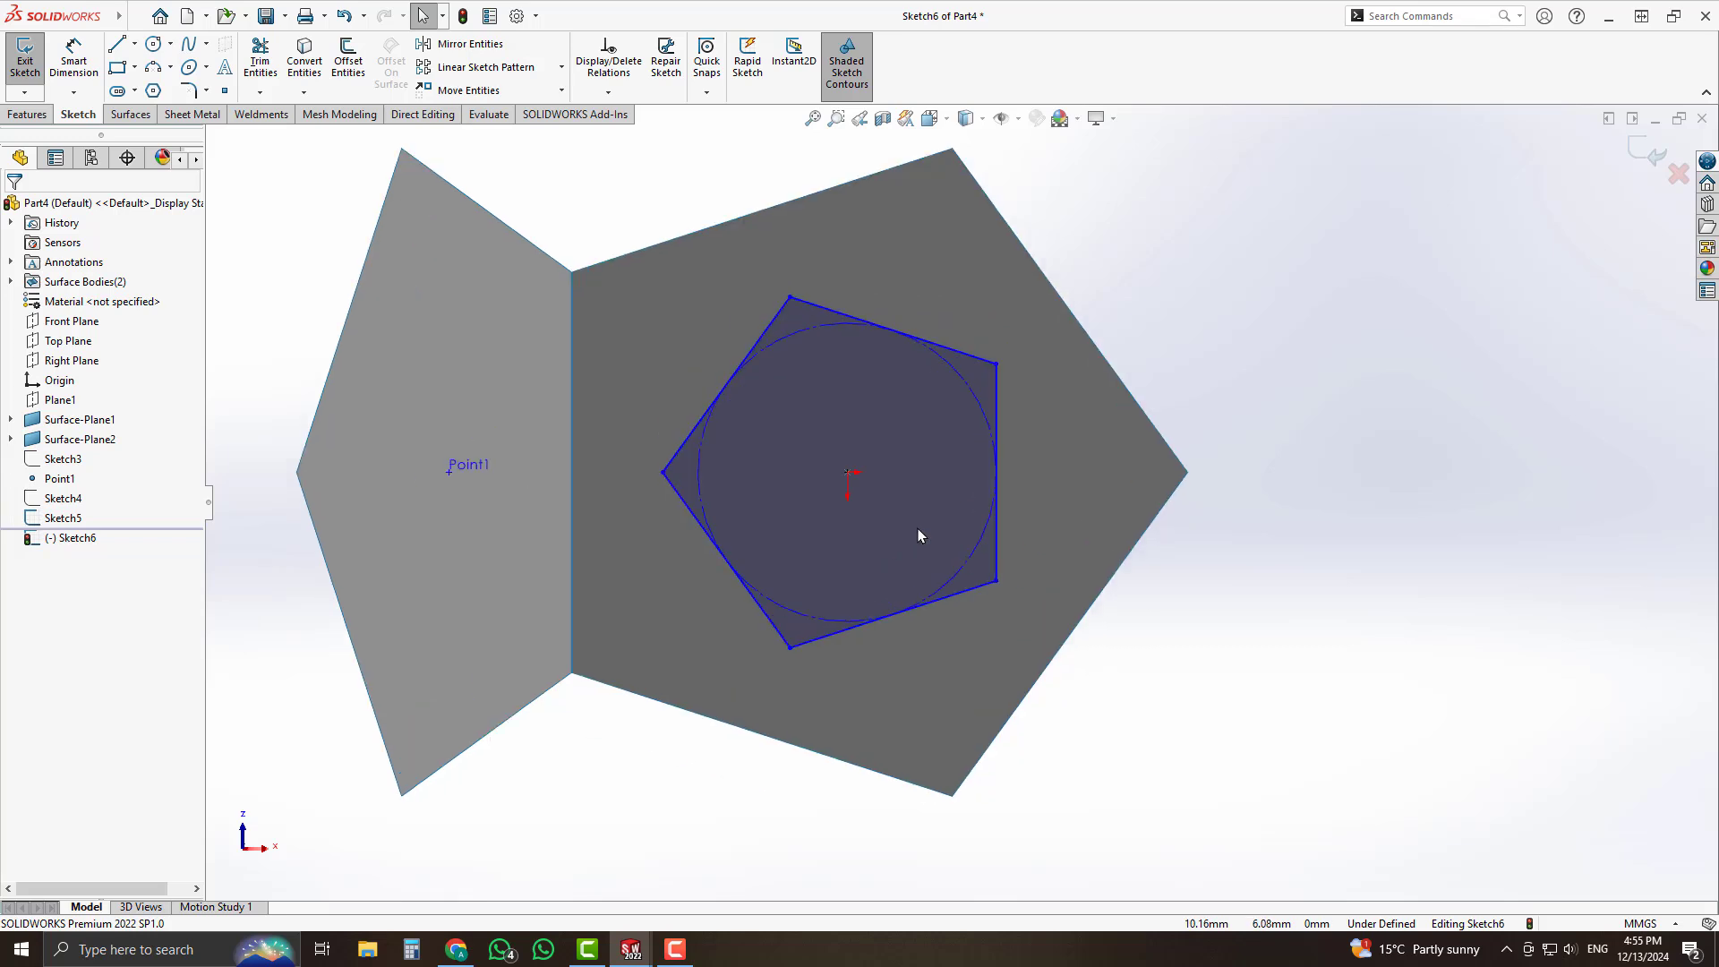
# Dimension one side of the inner pentagon to 25 mm and exit the sketch.
pyautogui.press('d')
pyautogui.click(960, 593)
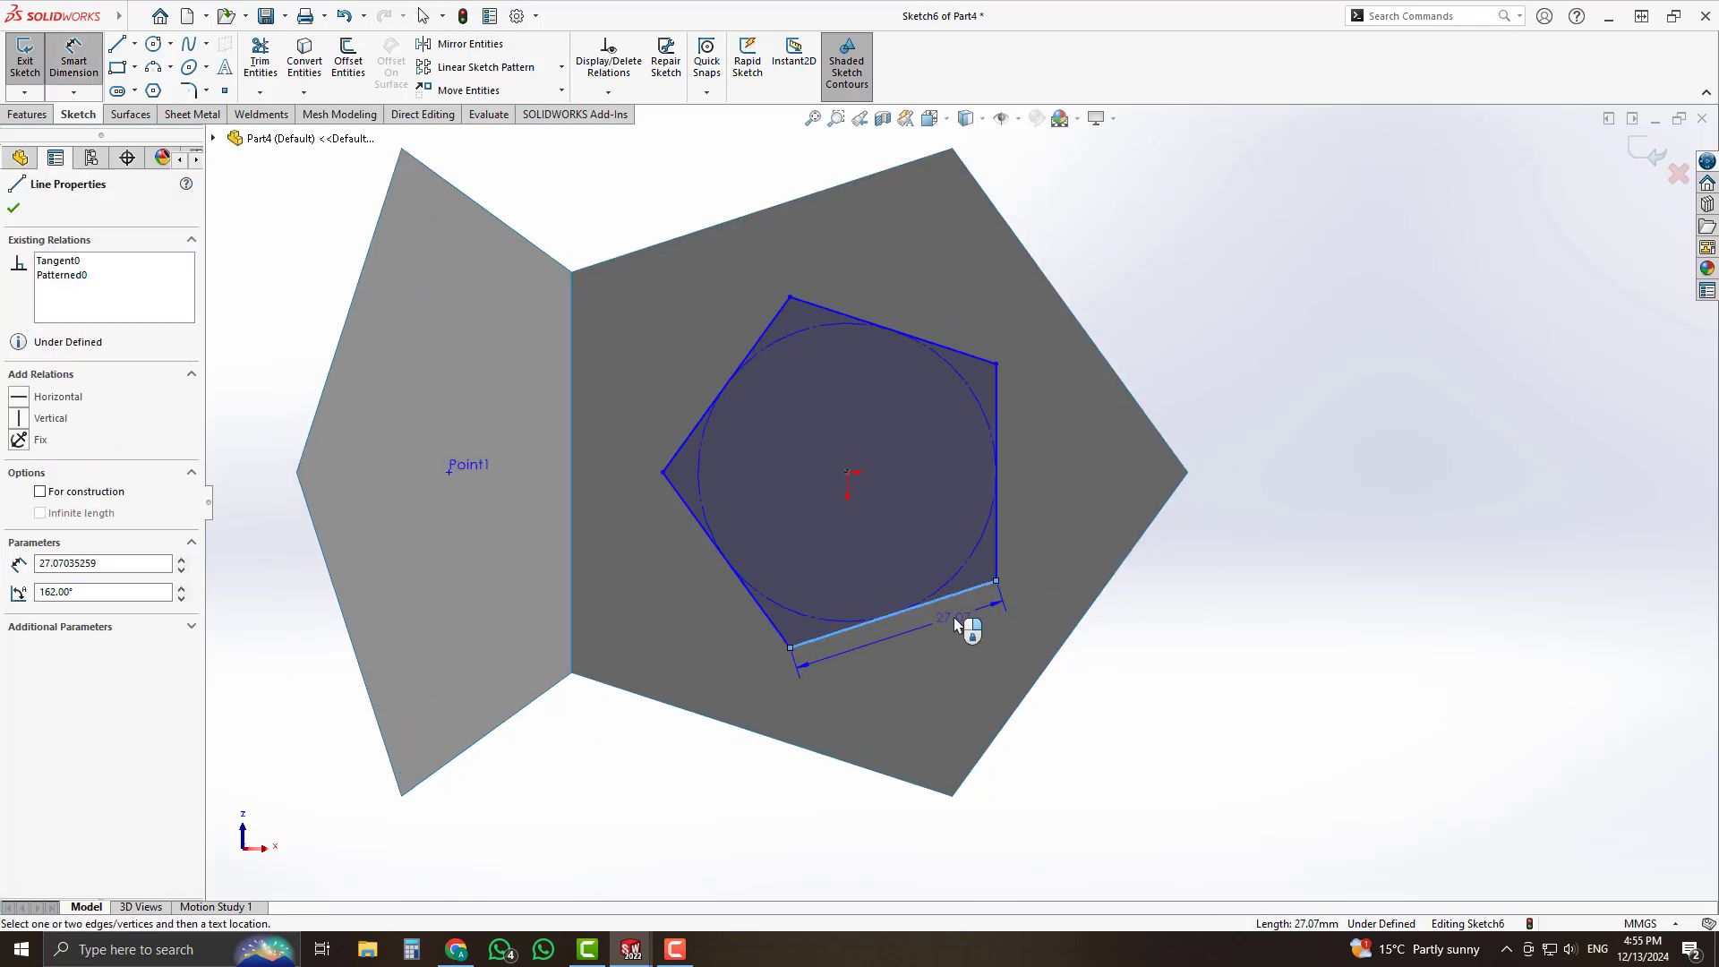
pyautogui.click(956, 624)
pyautogui.write('25')
pyautogui.press('Return')
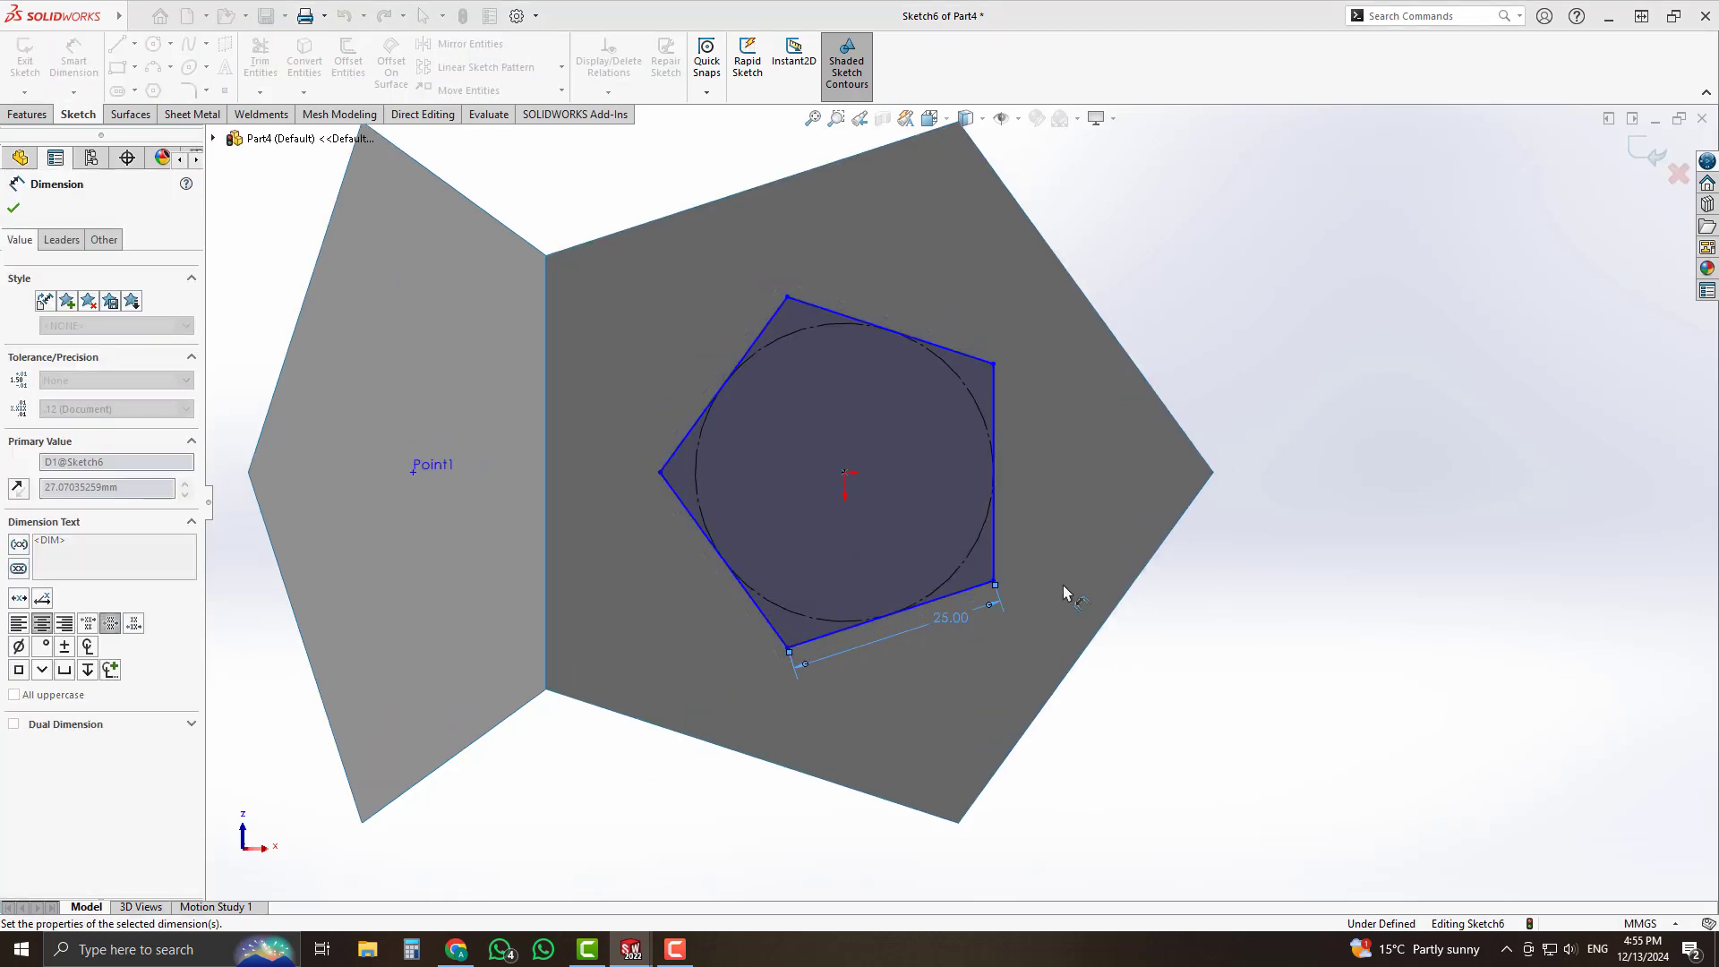
pyautogui.click(1222, 387)
pyautogui.scroll(3, 913, 368)
pyautogui.scroll(-3, 882, 385)
pyautogui.scroll(-1, 879, 483)
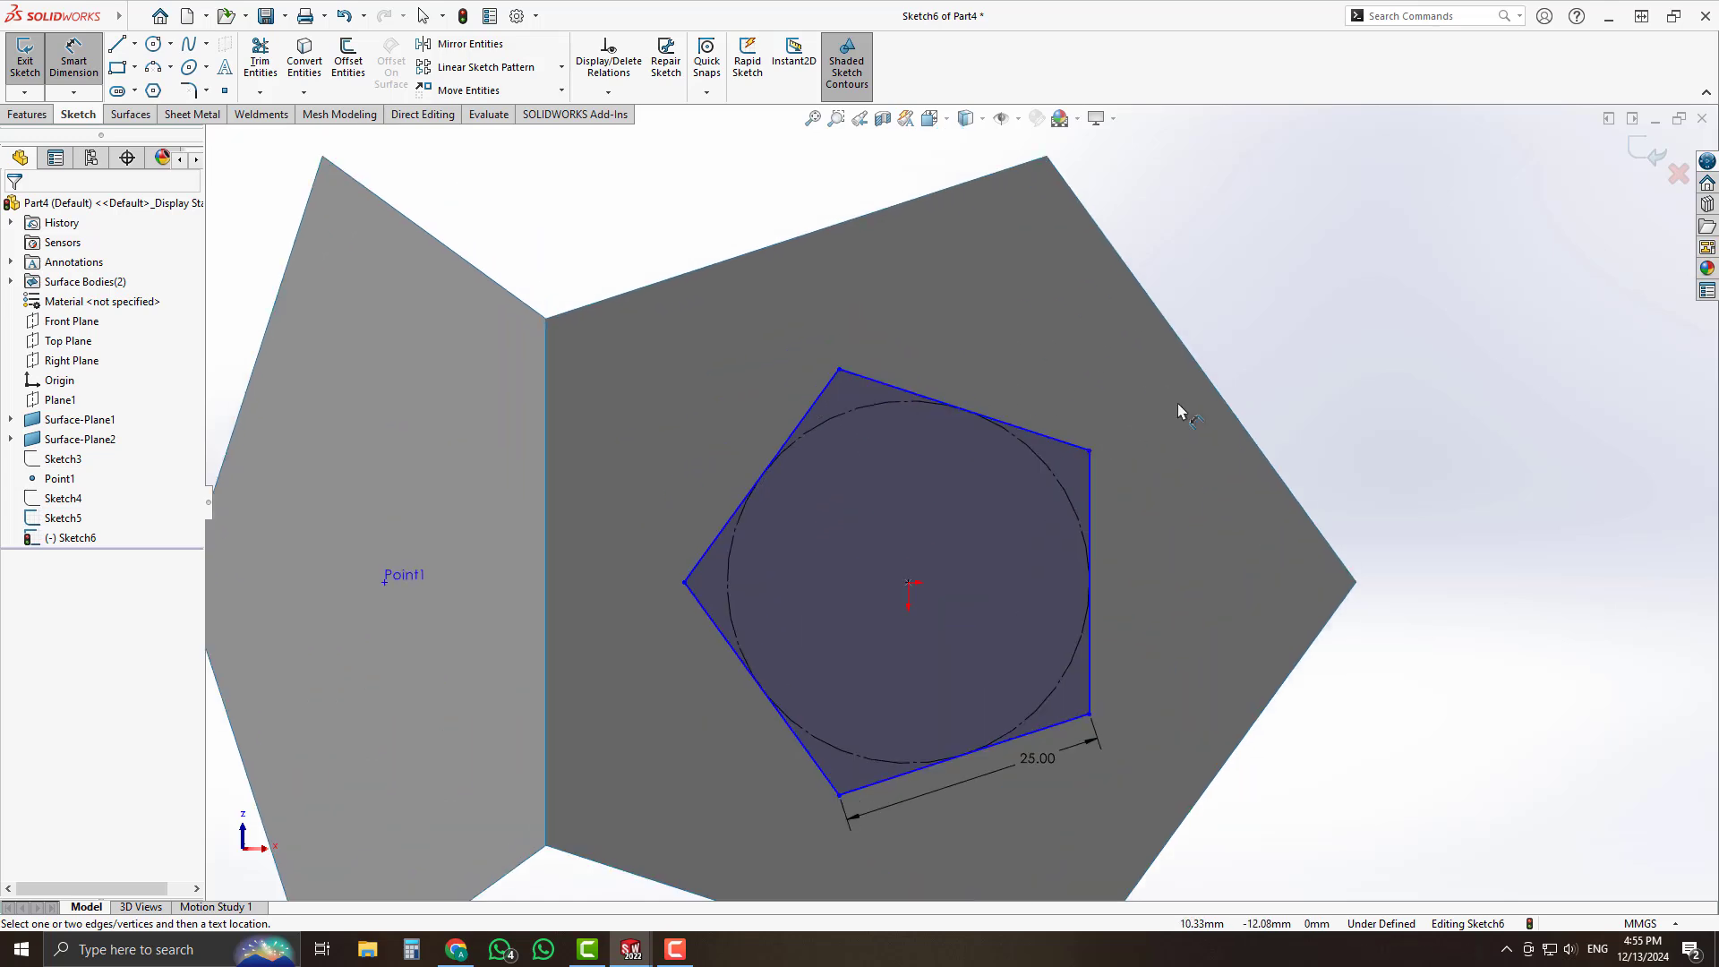
pyautogui.press('Escape')
pyautogui.press('Escape')
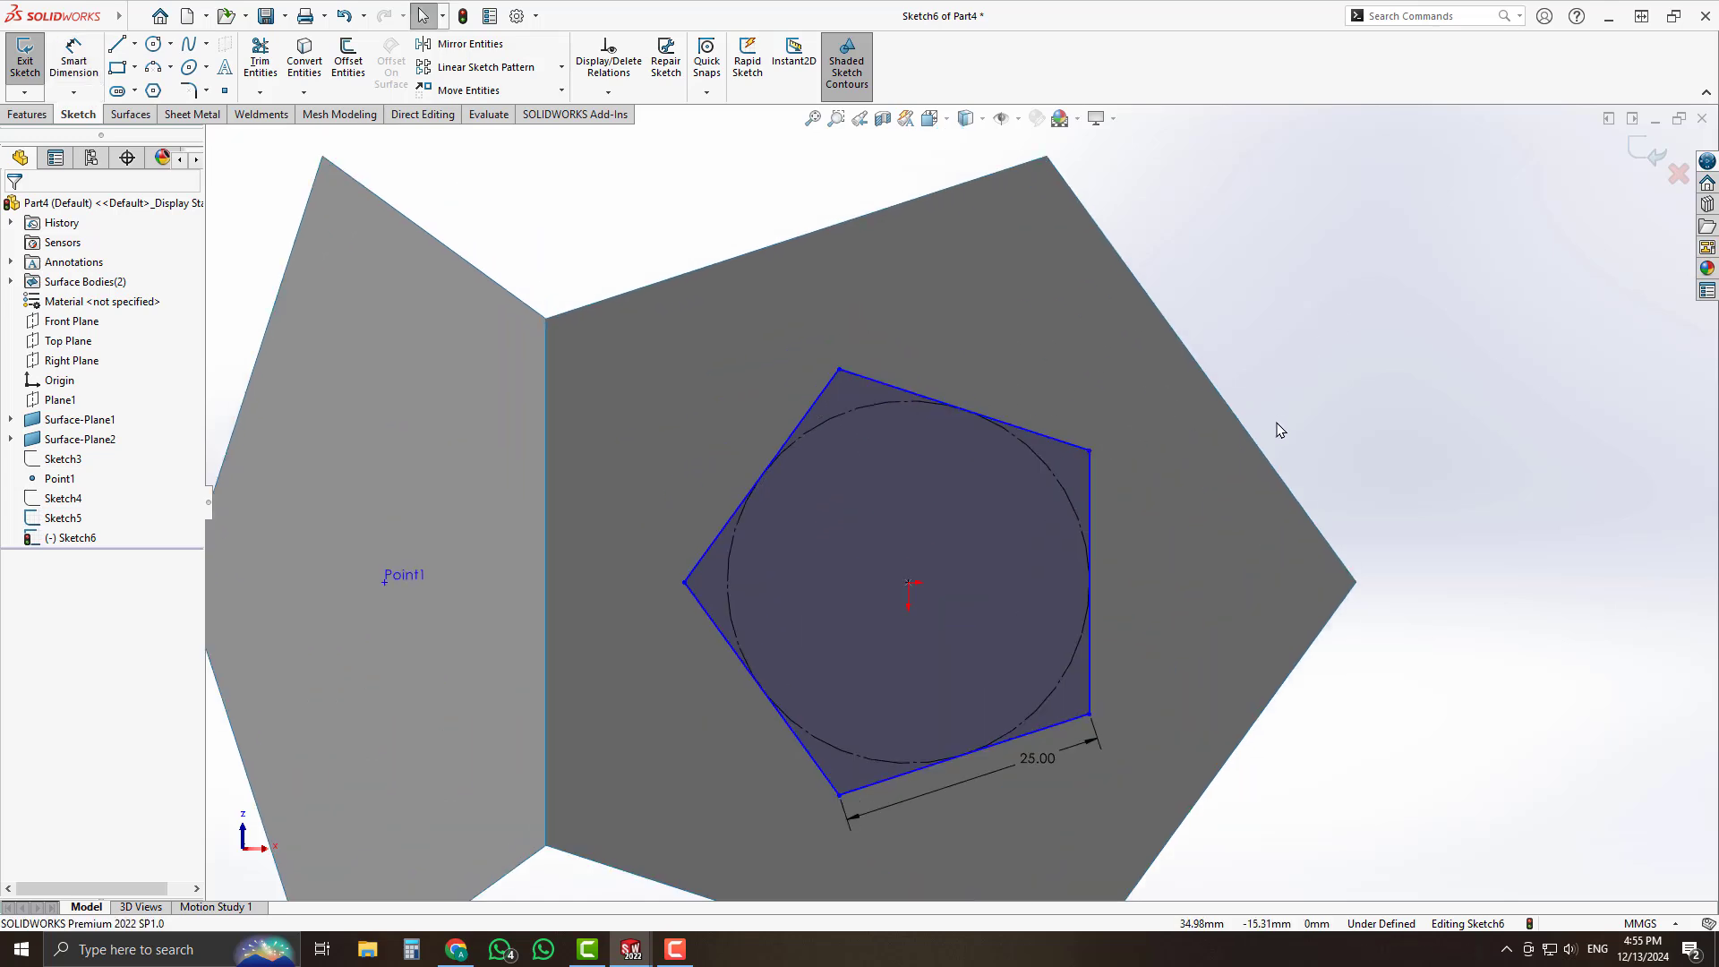
pyautogui.scroll(2, 1280, 381)
pyautogui.hotkey('ctrl', 'b')
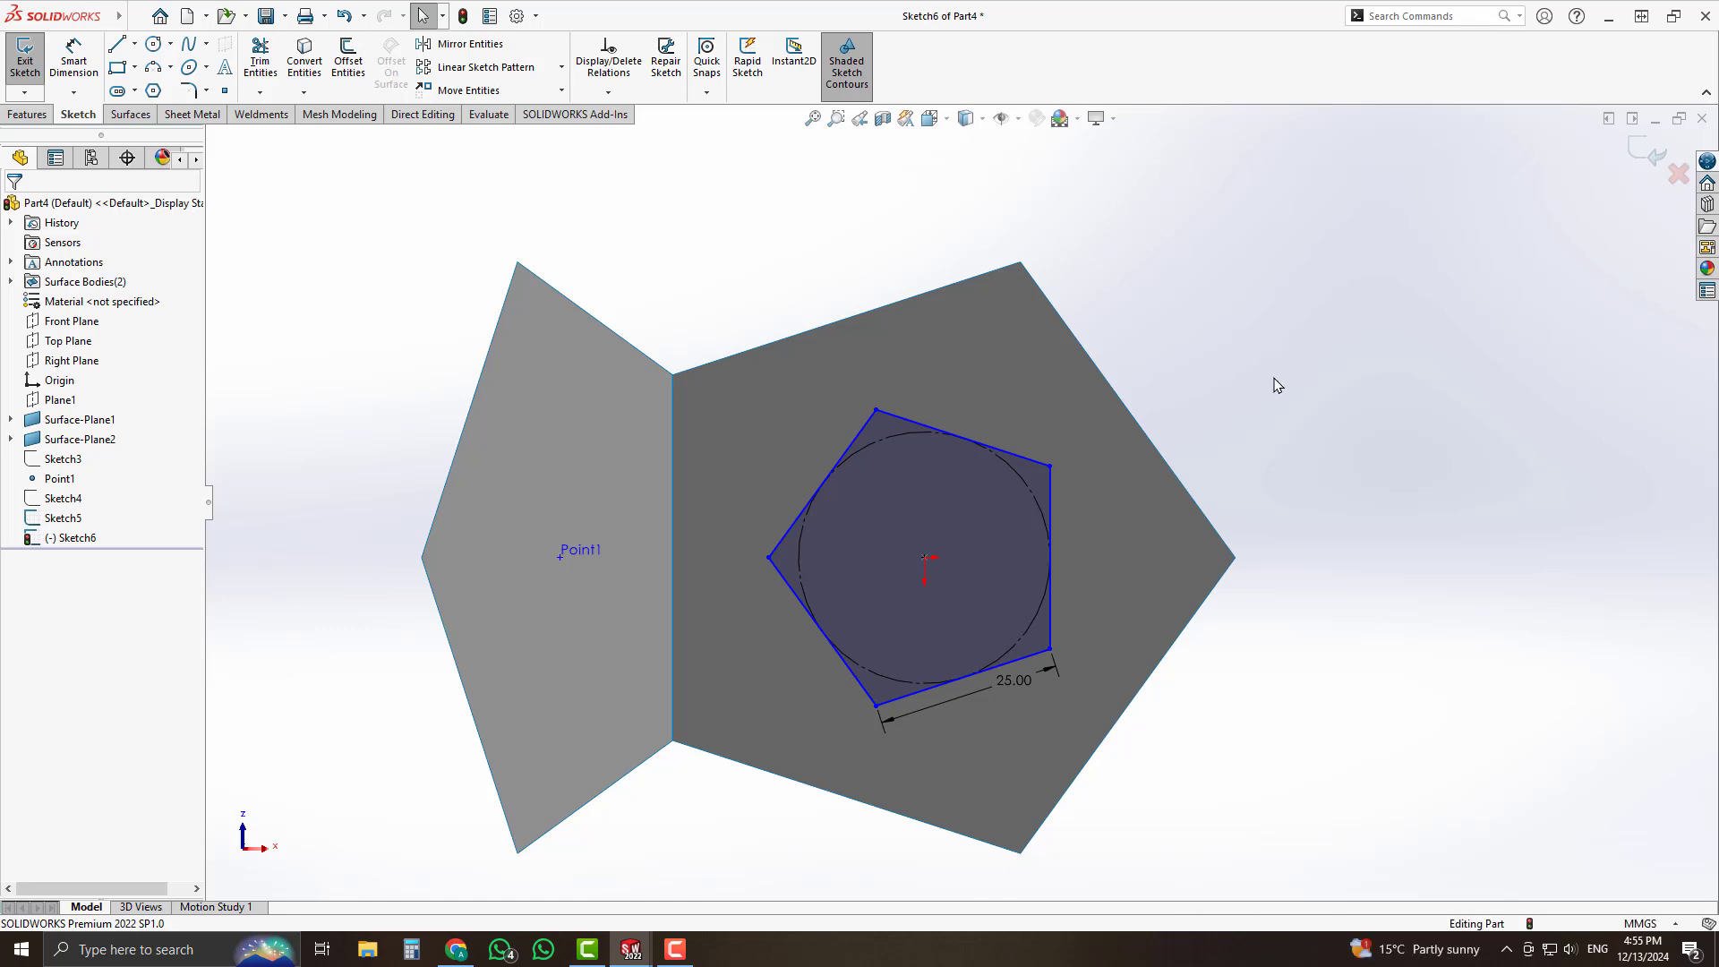
pyautogui.click(1274, 383)
pyautogui.moveTo(1274, 383)
pyautogui.mouseDown(button='middle')
pyautogui.moveTo(1244, 439)
pyautogui.moveTo(1319, 440)
pyautogui.mouseUp(button='middle')
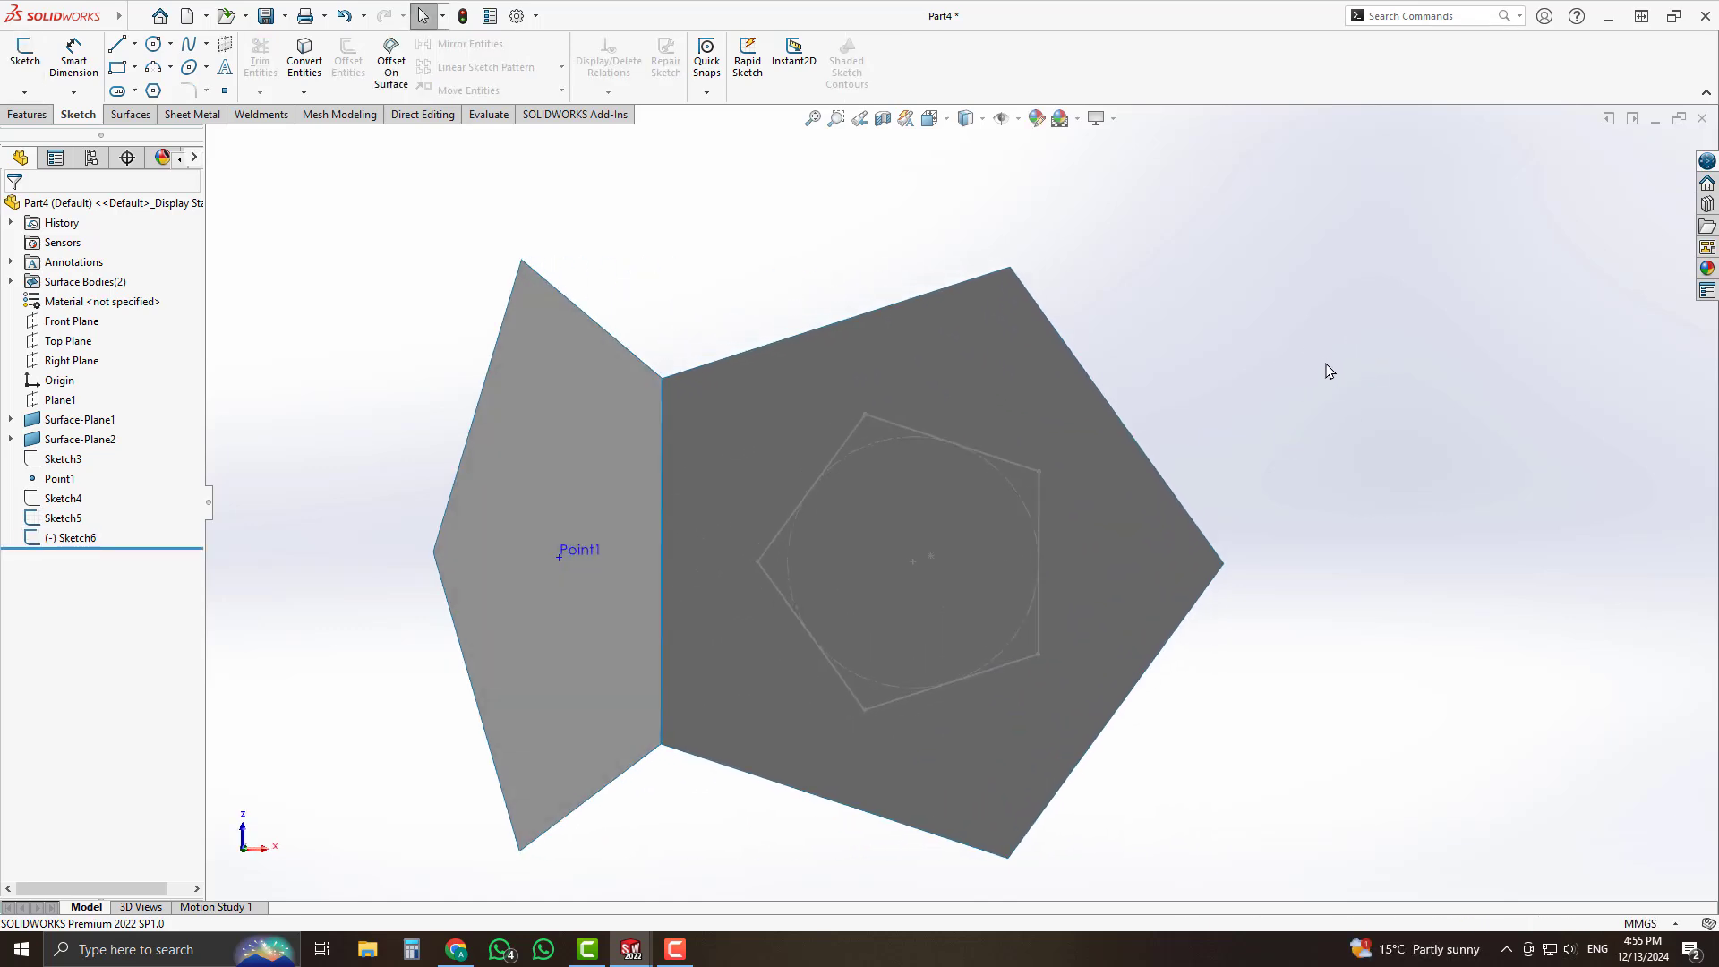
# In a new sketch on the horizontal pentagon's face, draw a line from an inner pentagon corner to the nearest outer edge's midpoint.
pyautogui.click(1009, 369)
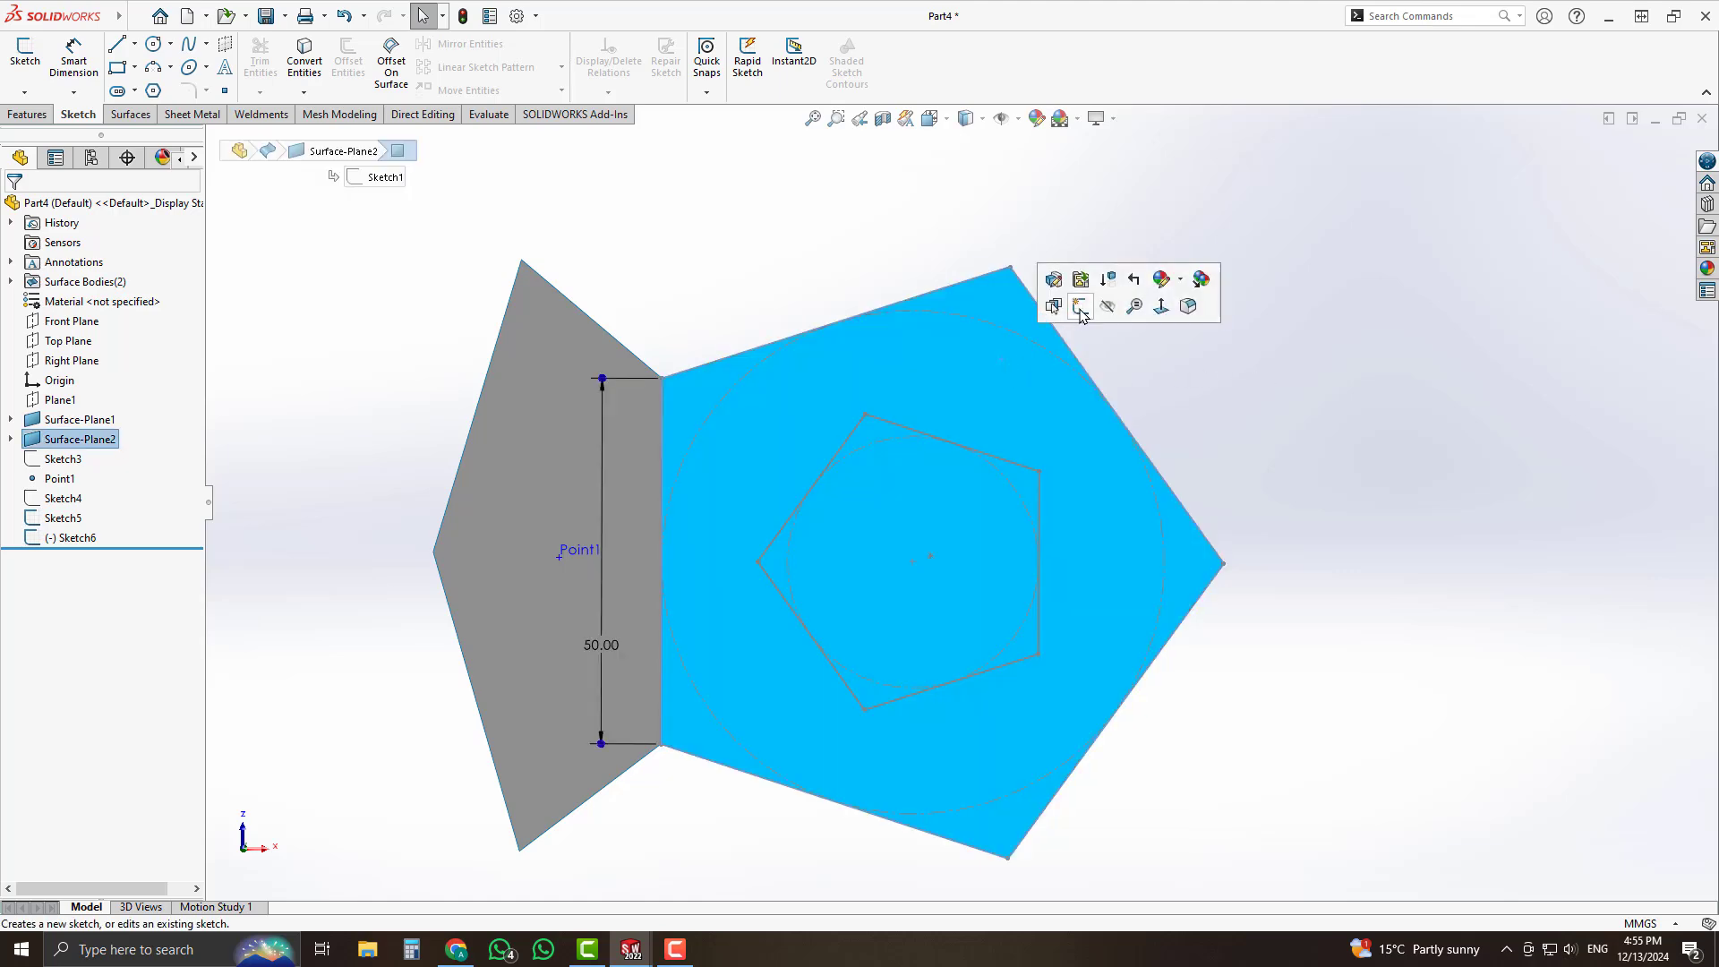
pyautogui.click(1081, 307)
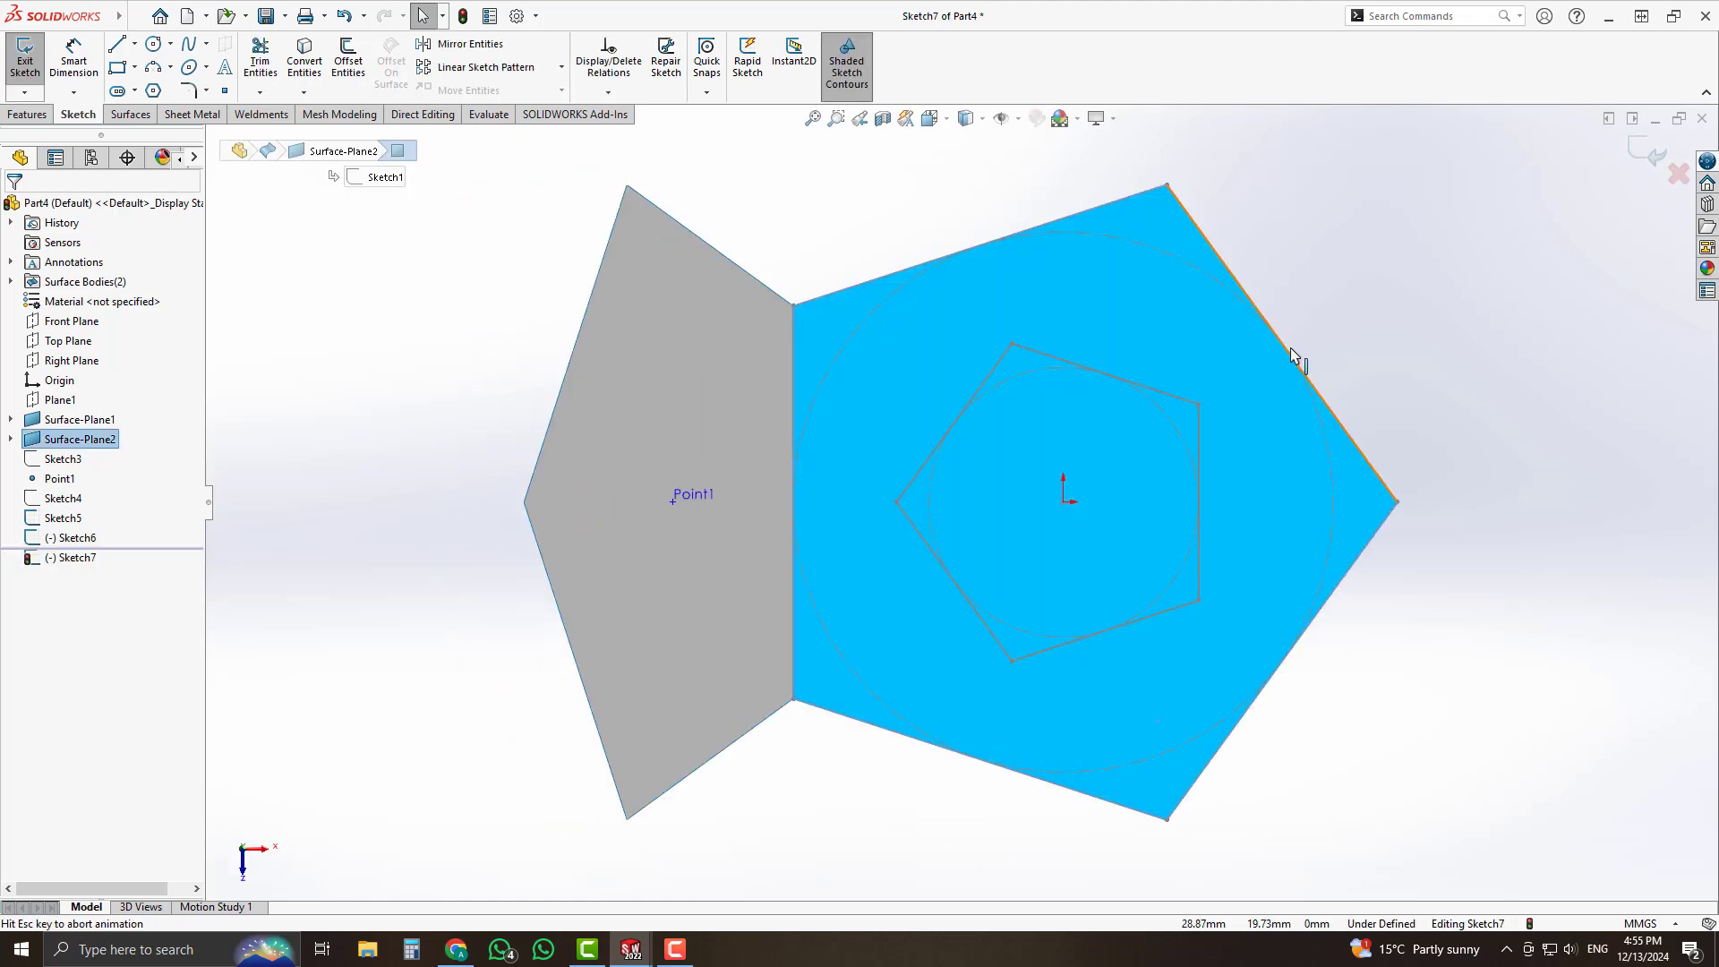
pyautogui.click(1352, 299)
pyautogui.scroll(2, 1351, 300)
pyautogui.scroll(-2, 1351, 299)
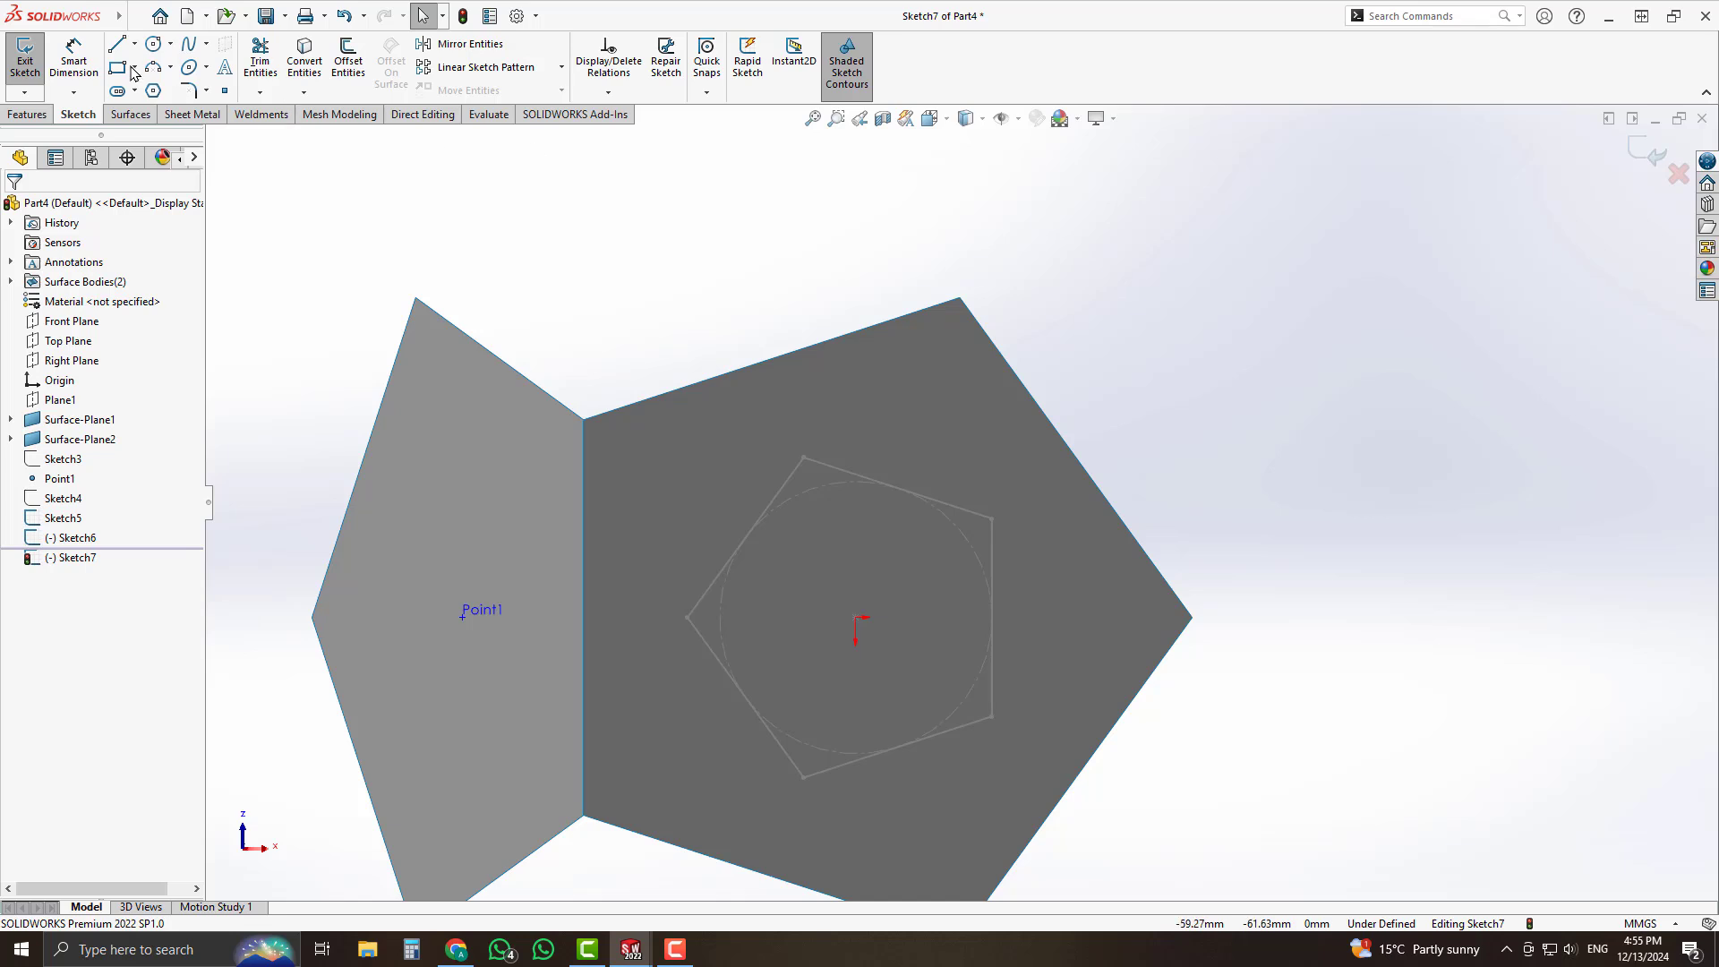
pyautogui.scroll(-2, 778, 308)
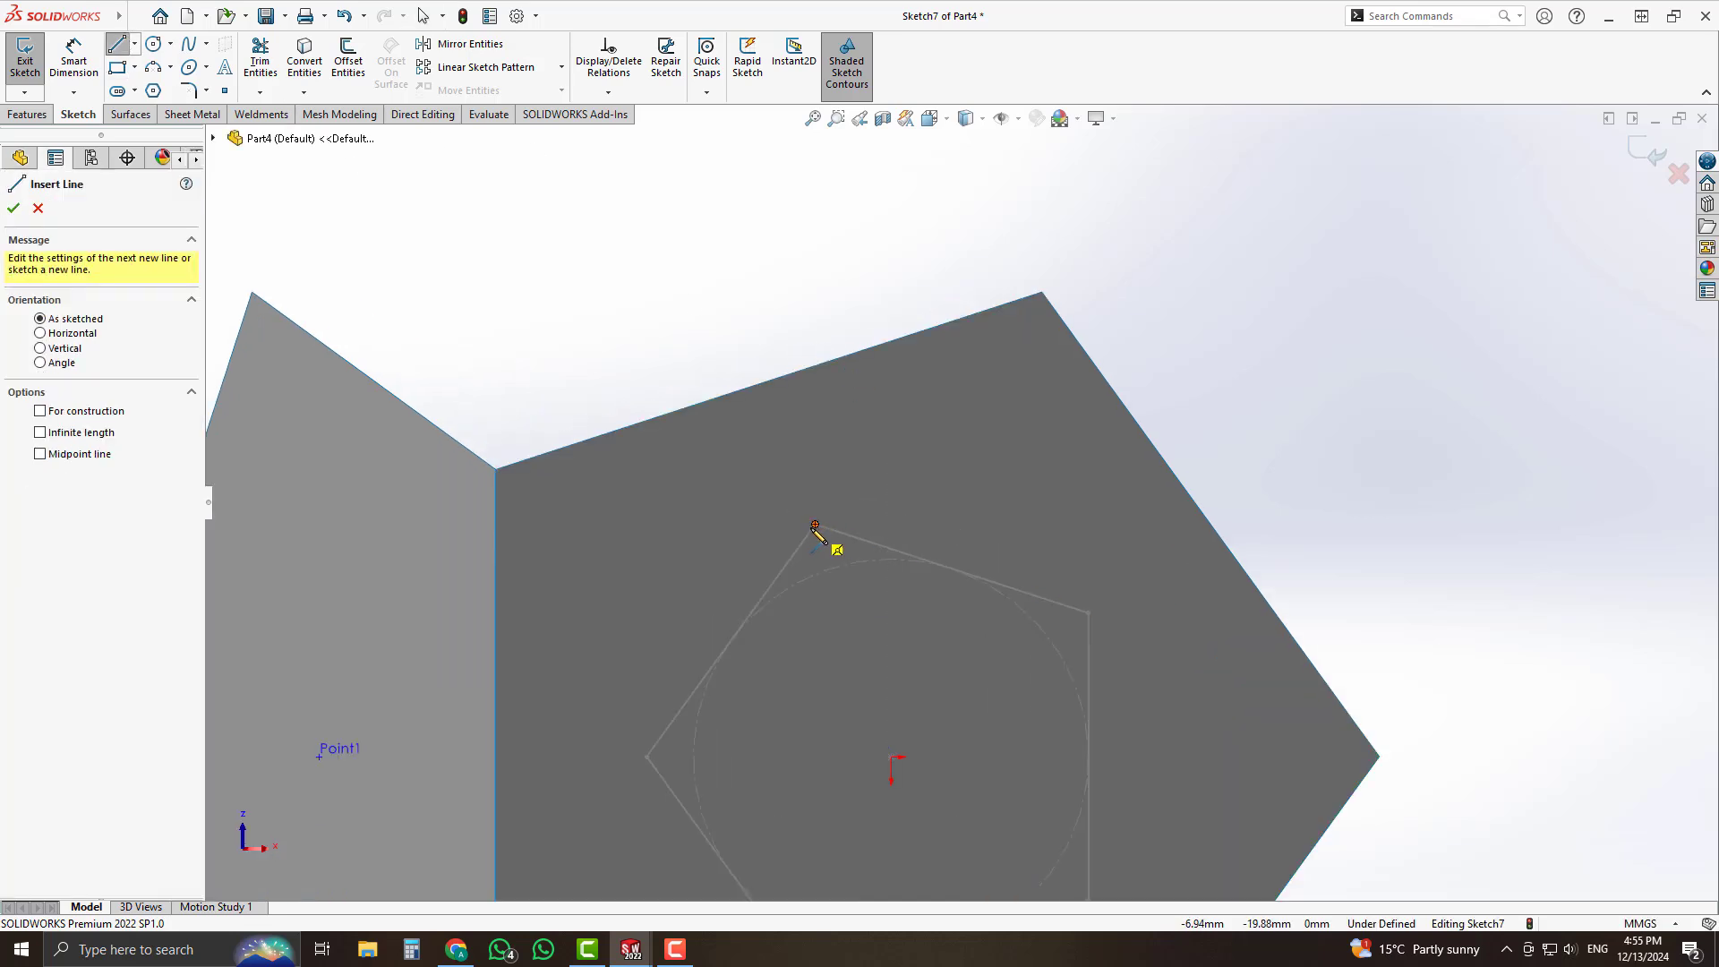
pyautogui.scroll(-3, 817, 527)
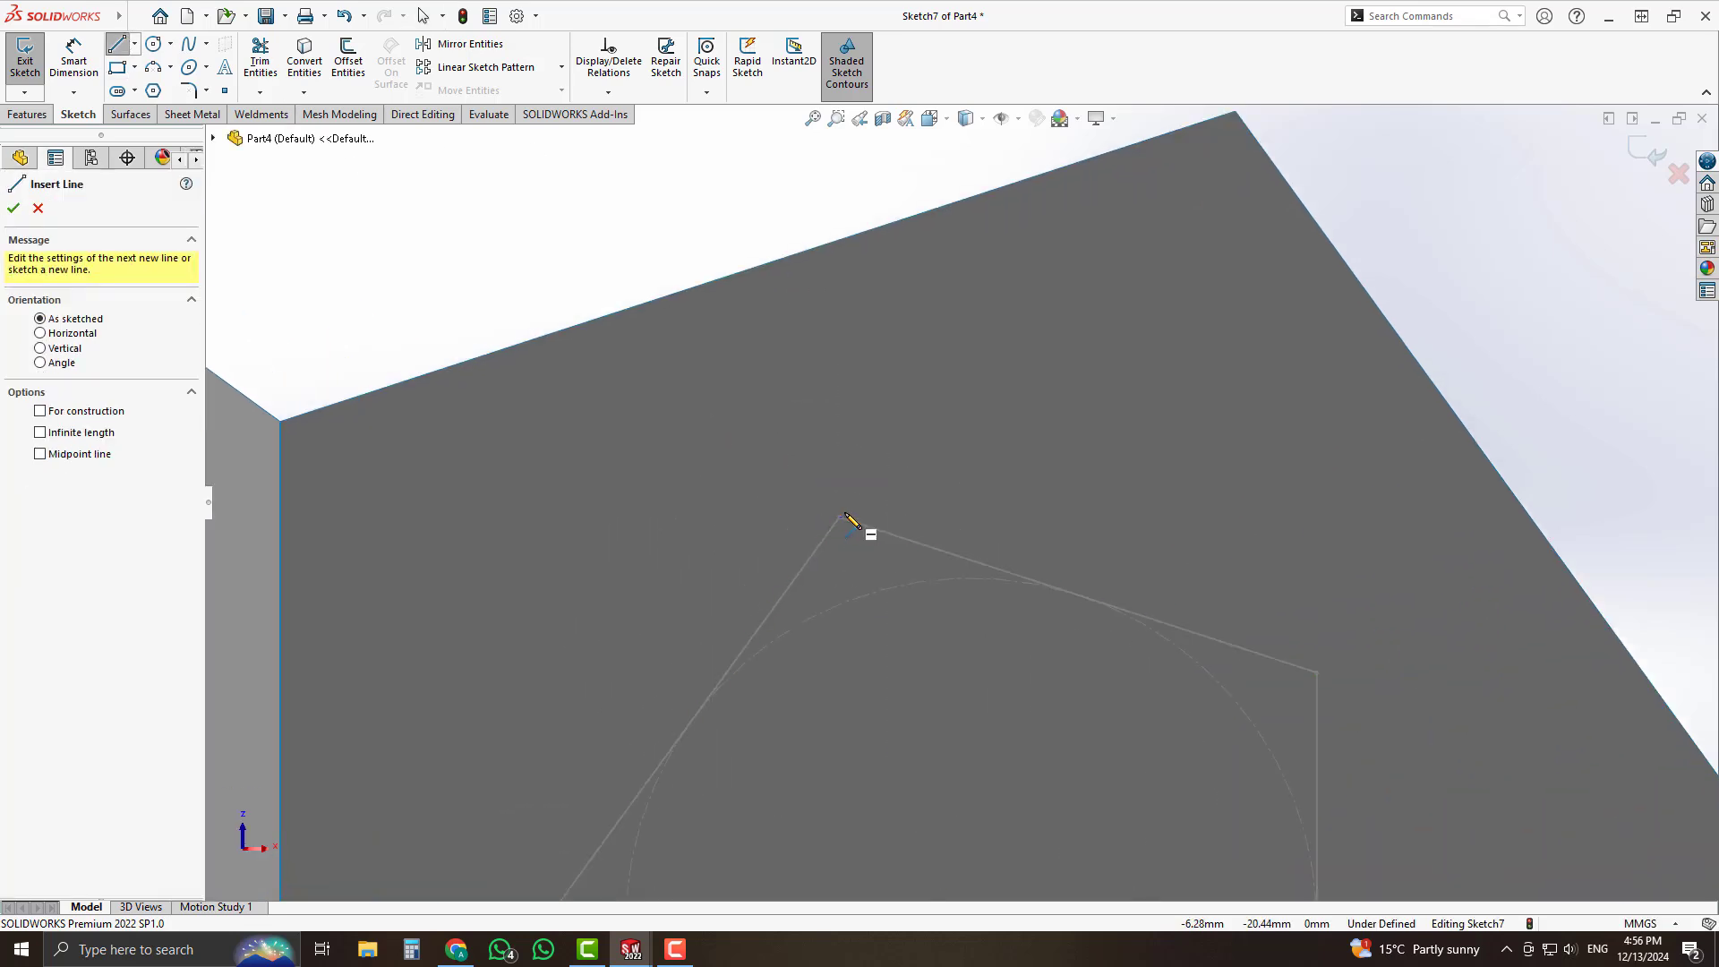
pyautogui.click(840, 518)
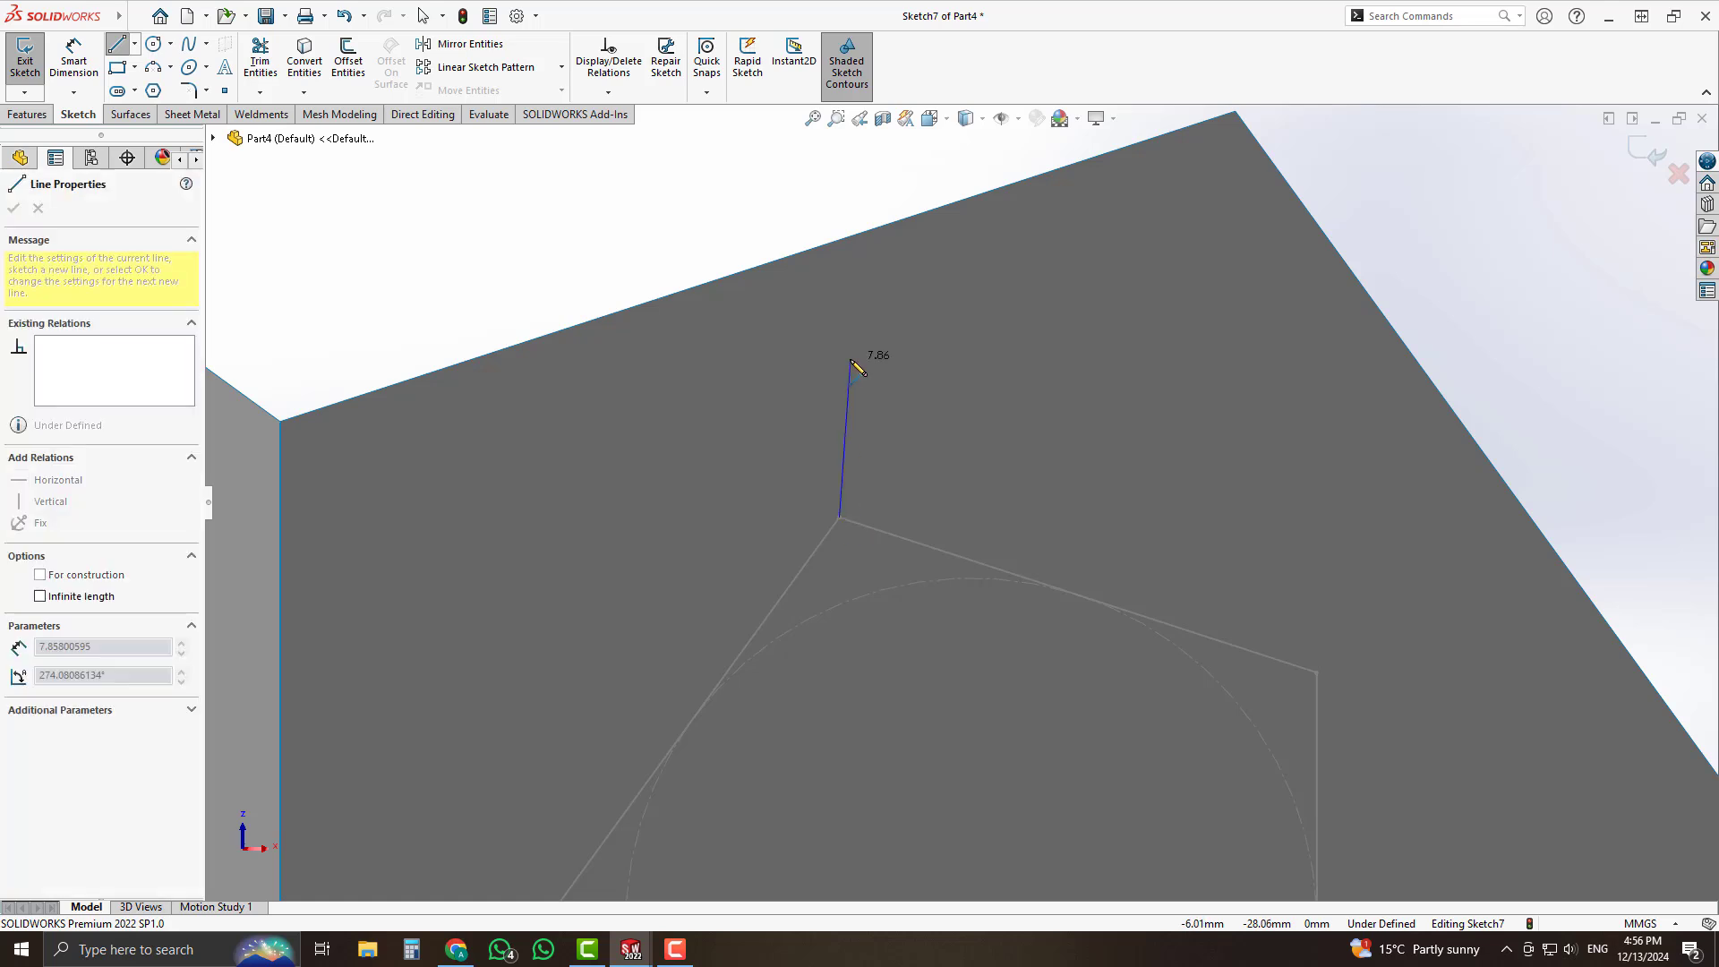
pyautogui.click(757, 266)
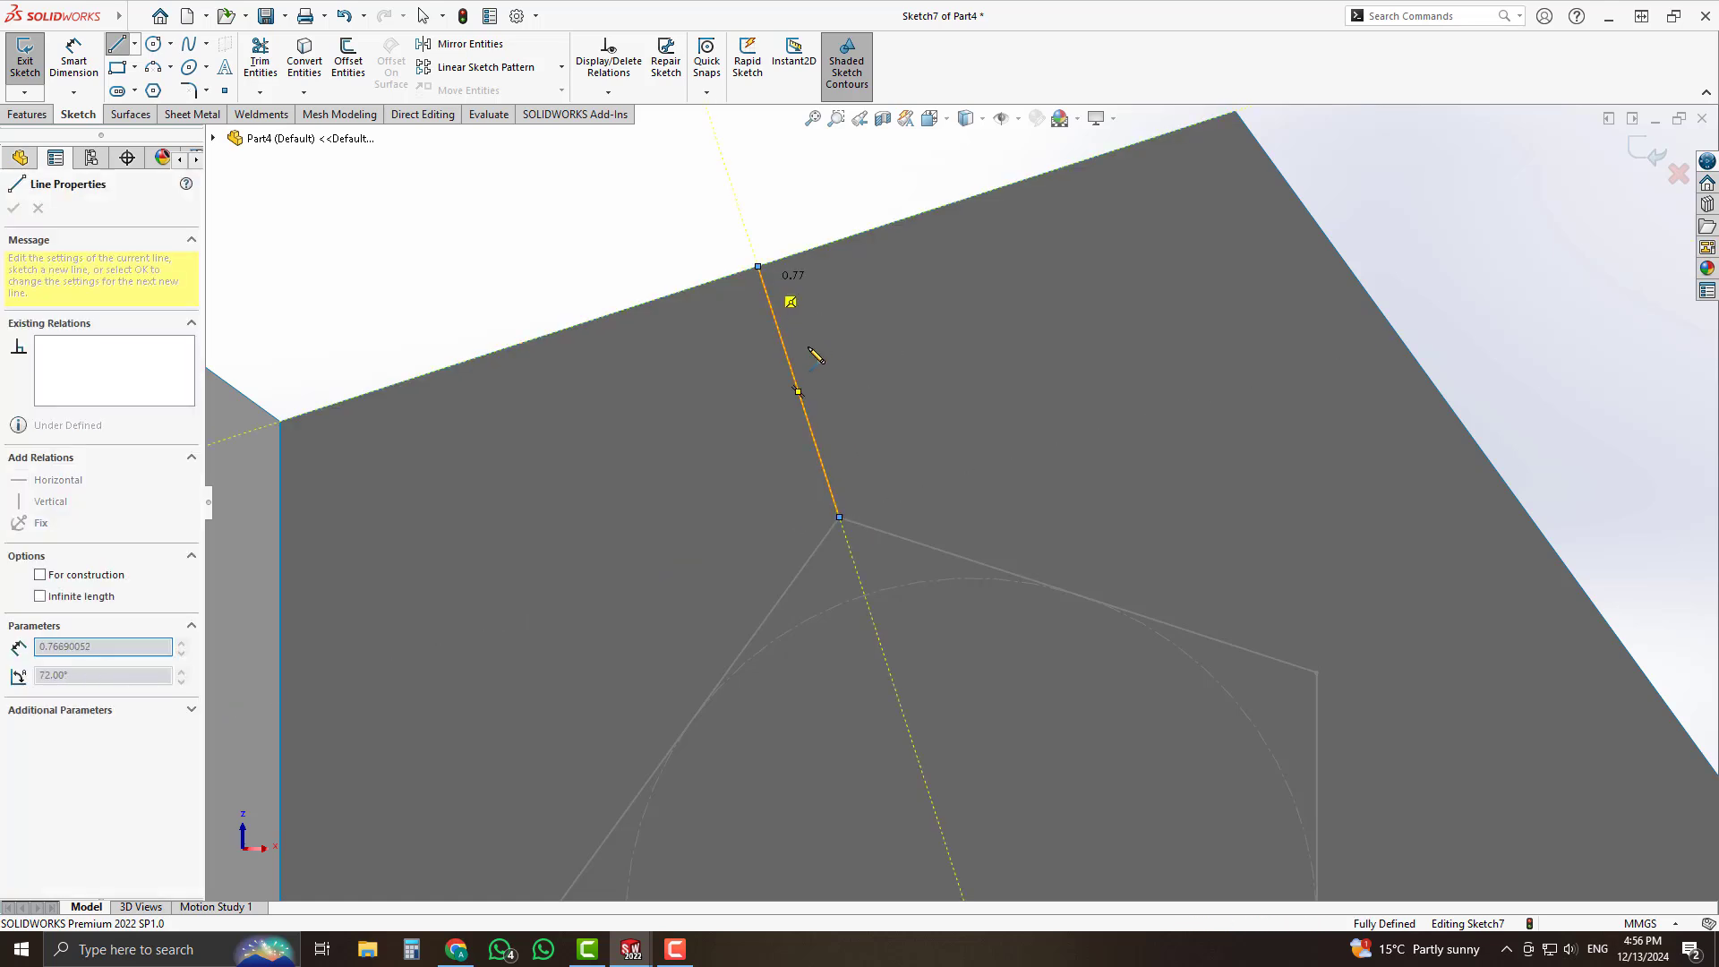
# Close the profile with lines through the outer corner, the adjacent edge's midpoint and the neighbouring inner pentagon corner, back to the starting corner.
pyautogui.click(1239, 114)
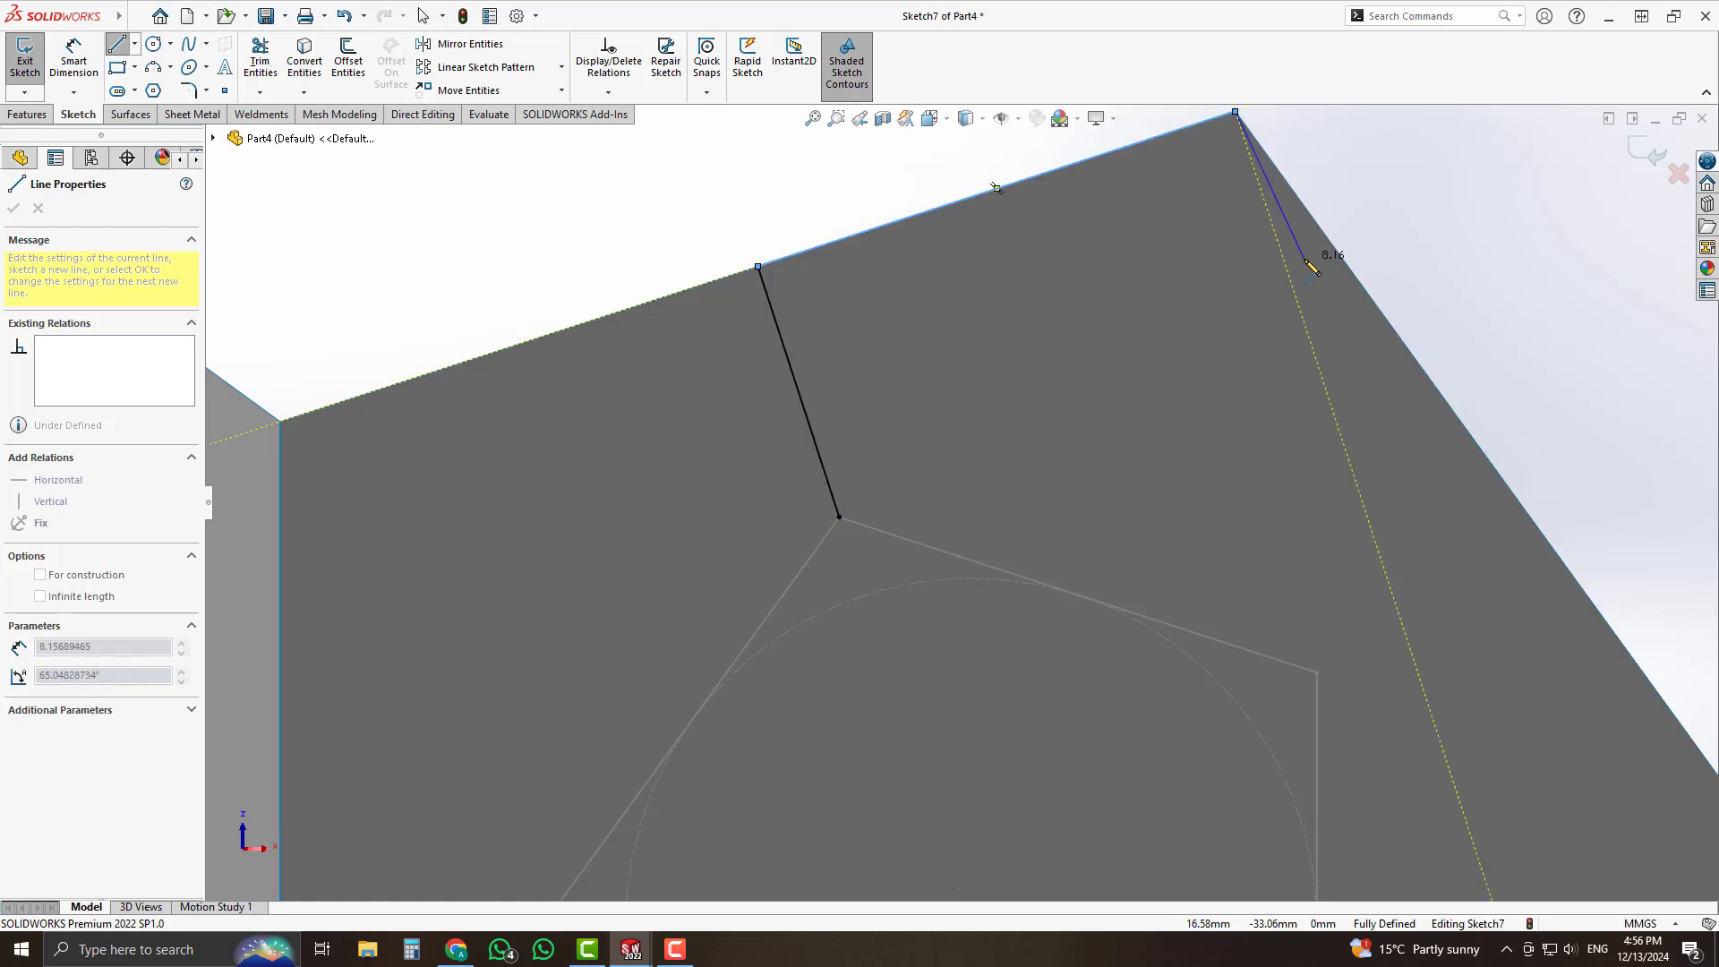
pyautogui.scroll(3, 1263, 322)
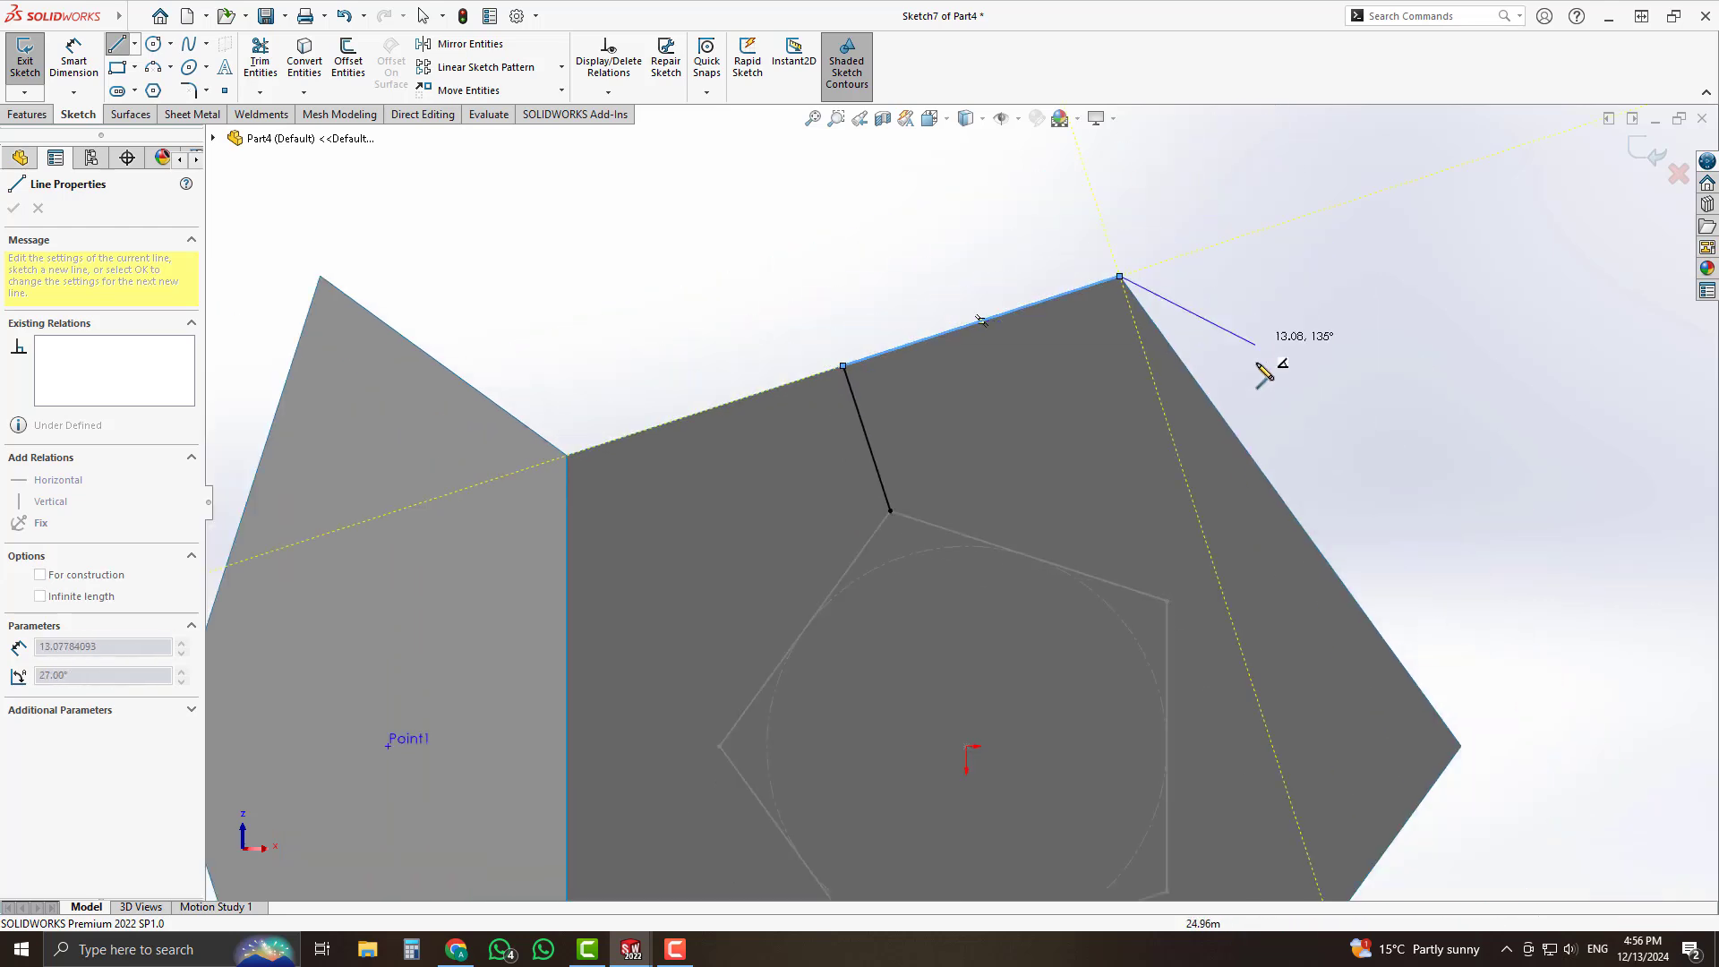
pyautogui.click(1290, 510)
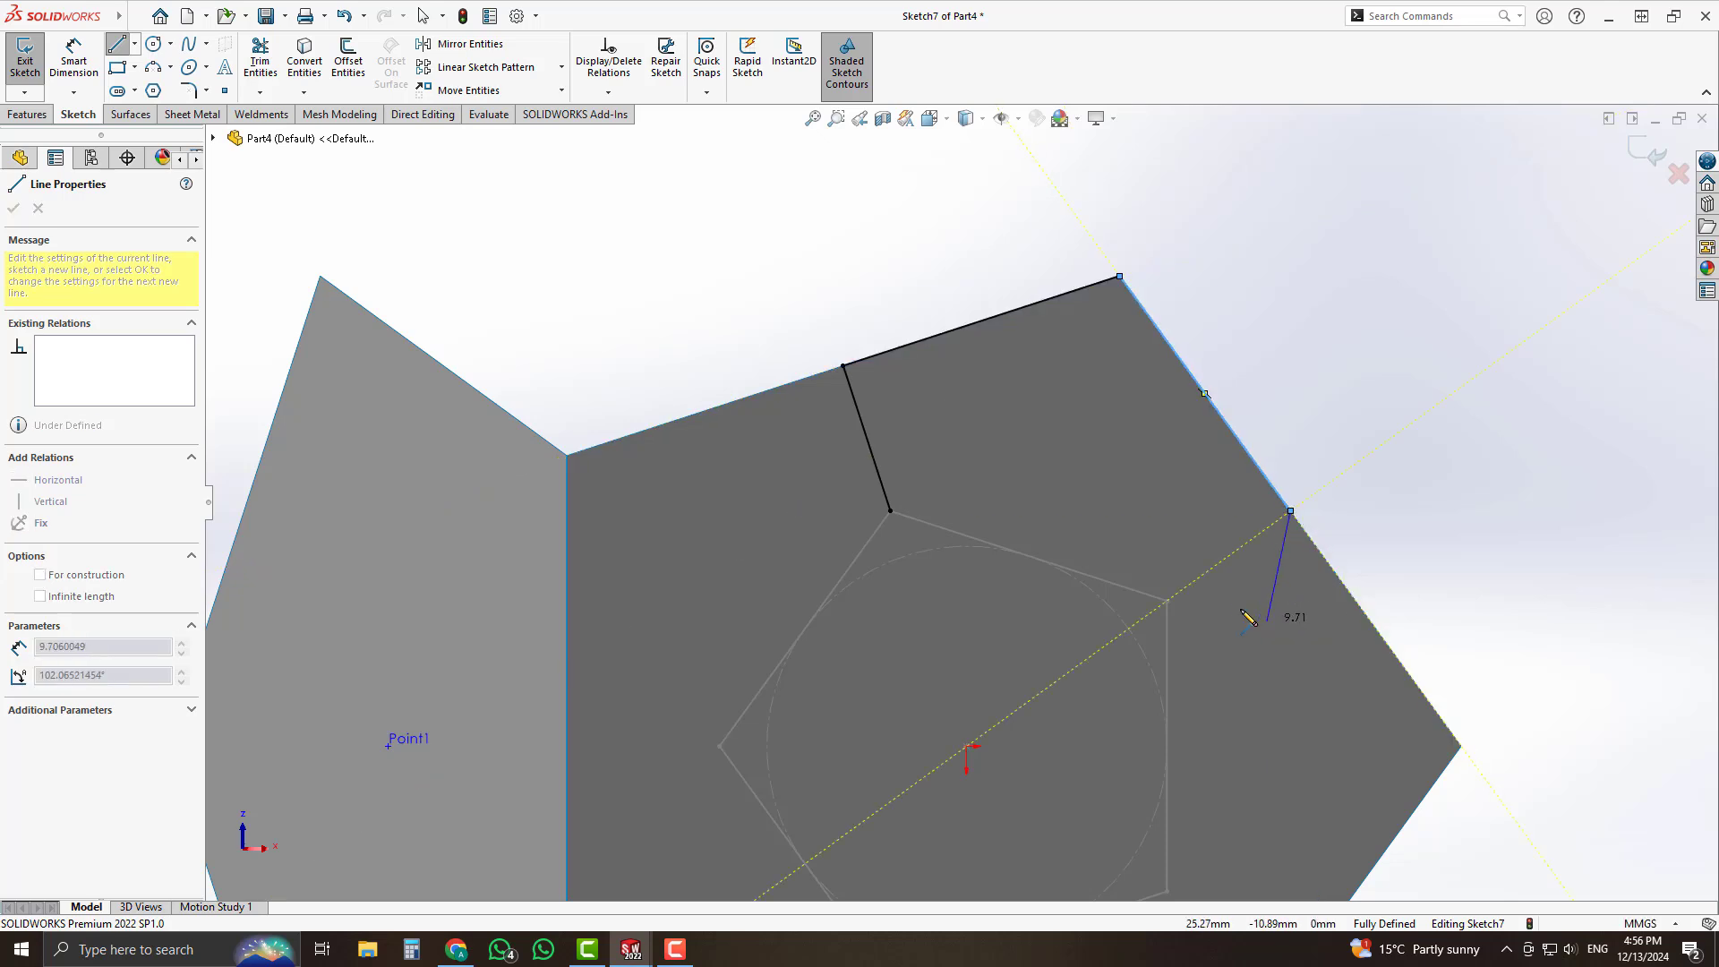
pyautogui.click(1167, 601)
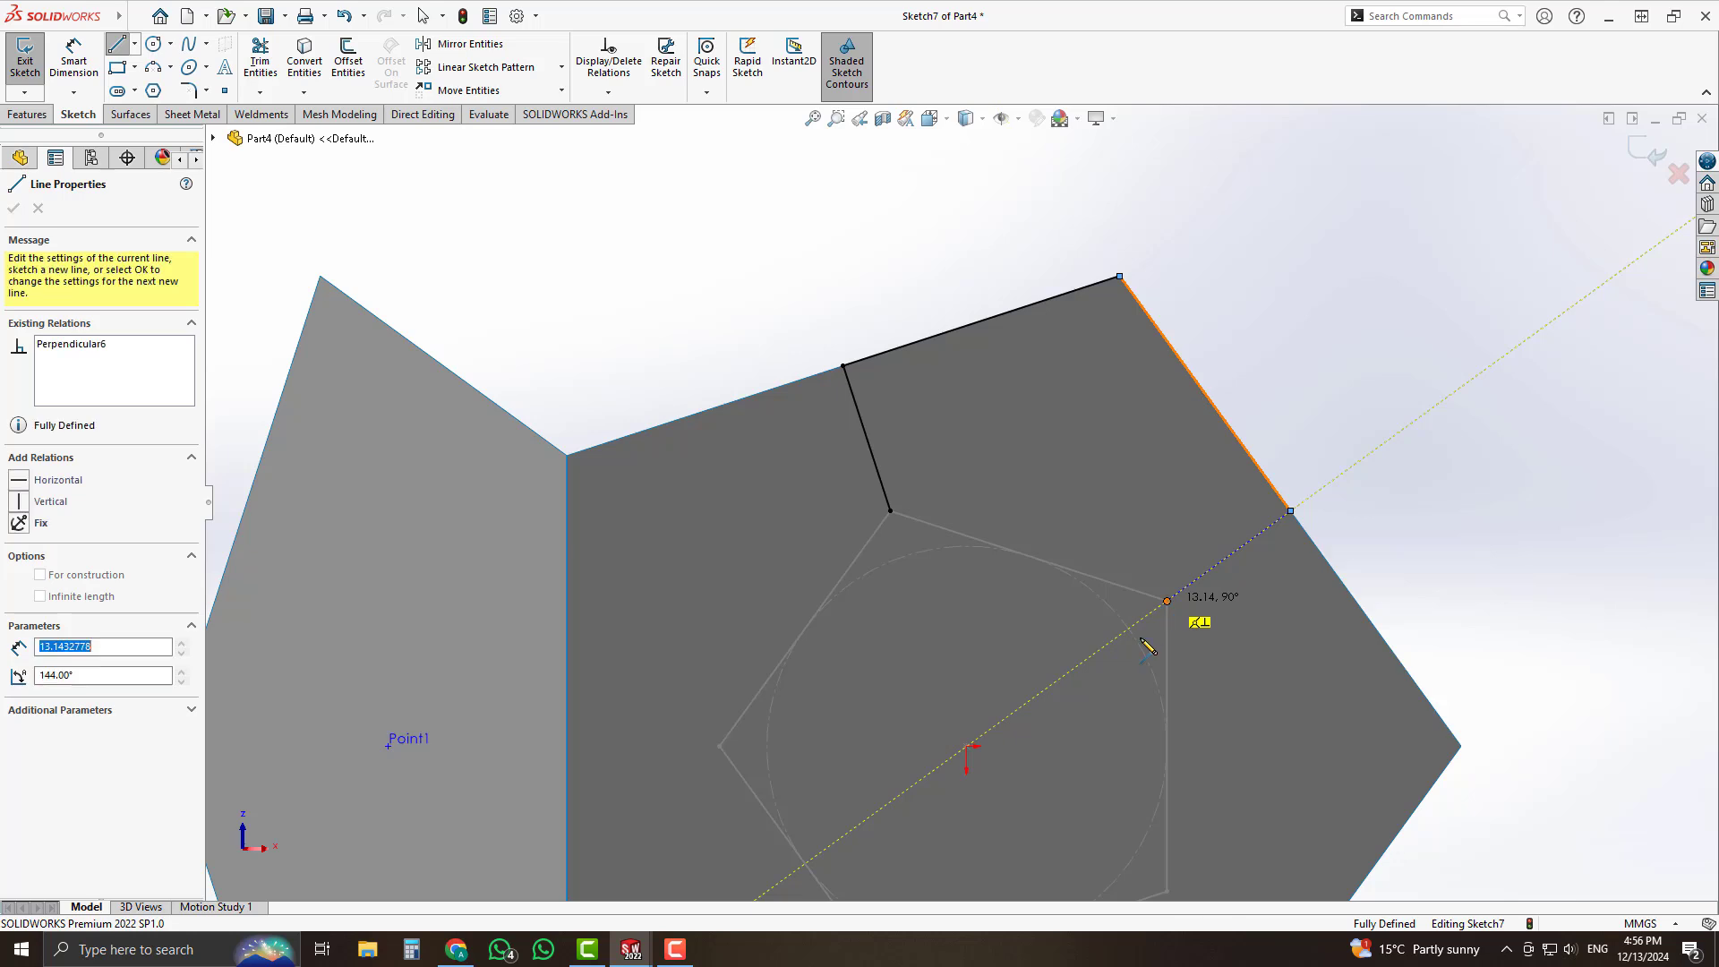
pyautogui.click(890, 511)
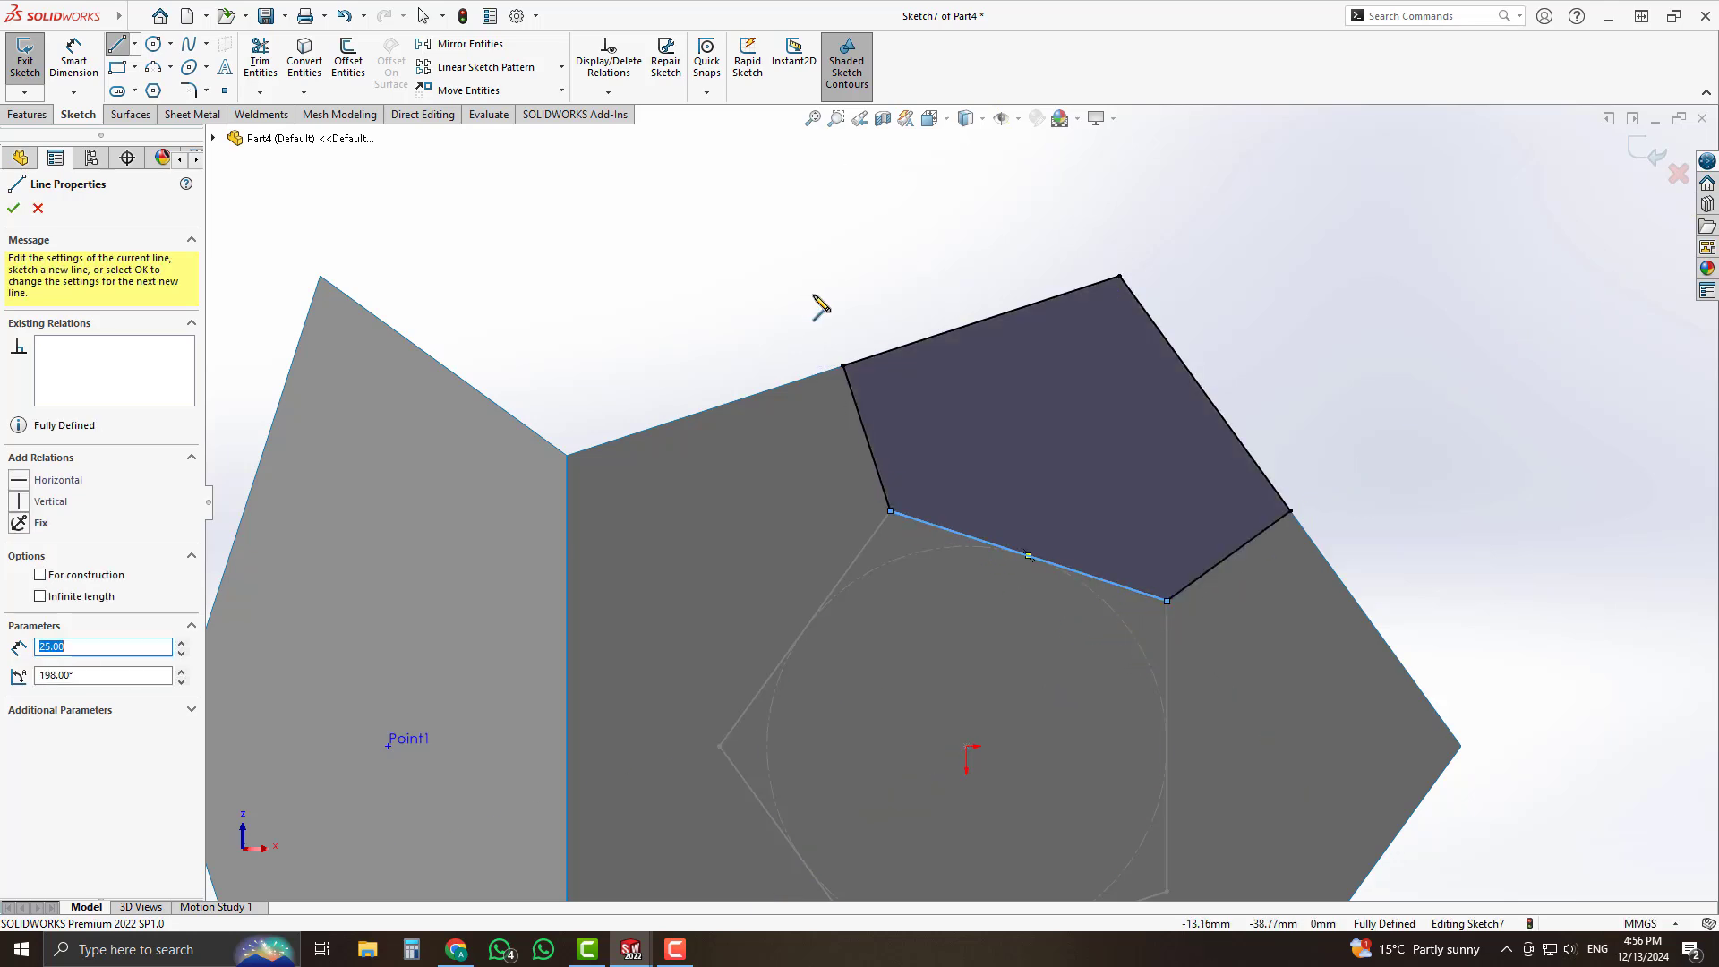
# Finish drawing the lines and exit the adjoining panel profile sketch.
pyautogui.press('Escape')
pyautogui.scroll(3, 951, 507)
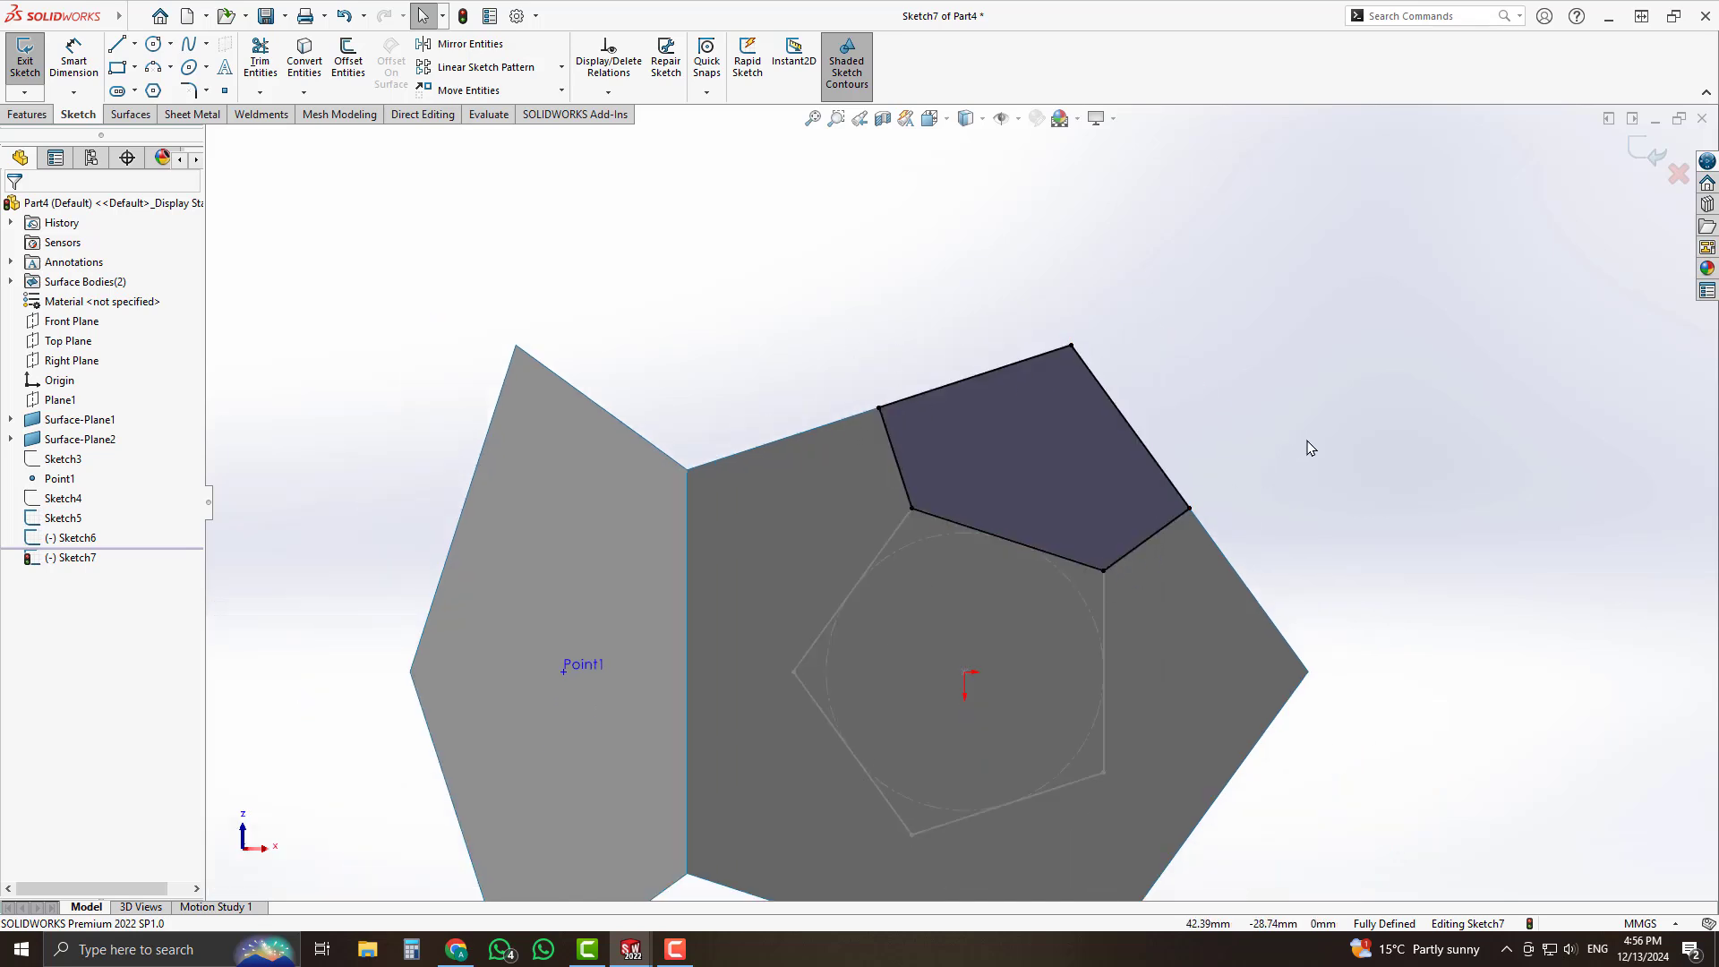
pyautogui.moveTo(1155, 324)
pyautogui.mouseDown(button='middle')
pyautogui.moveTo(1178, 406)
pyautogui.moveTo(1316, 372)
pyautogui.mouseUp(button='middle')
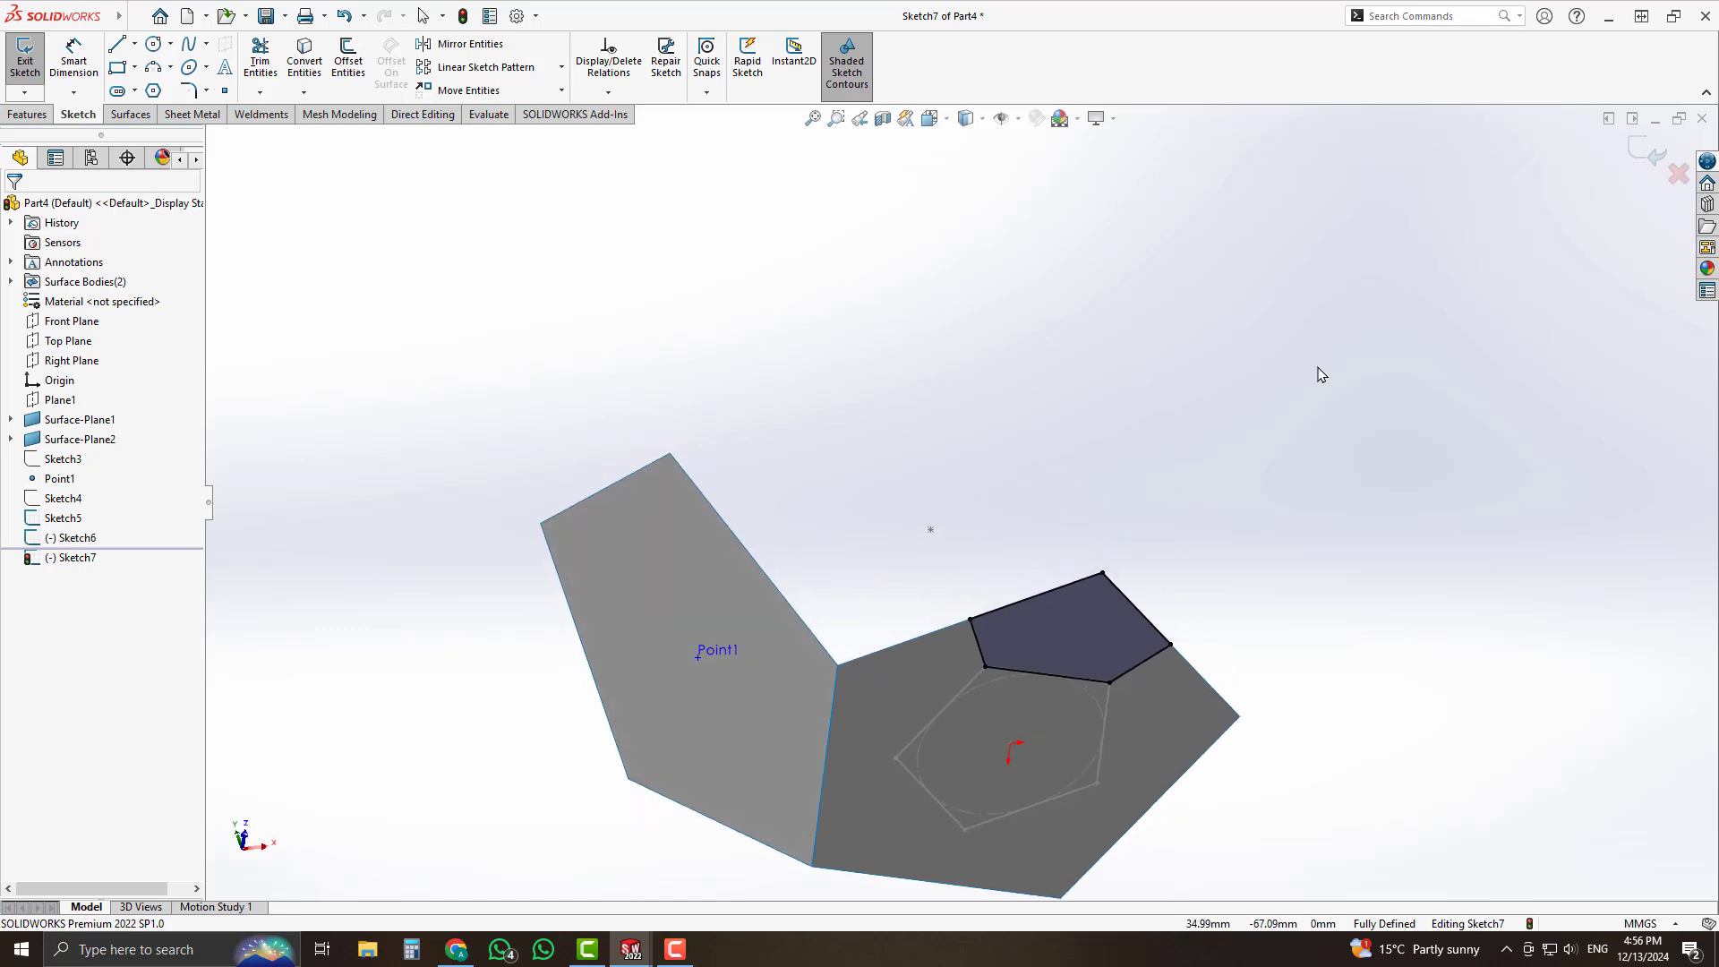
pyautogui.click(1646, 152)
# Loft the inner pentagon sketch up to the ball centre point to form a solid pyramid.
pyautogui.scroll(2, 1078, 357)
pyautogui.moveTo(1079, 357)
pyautogui.mouseDown(button='middle')
pyautogui.moveTo(1067, 434)
pyautogui.moveTo(1094, 657)
pyautogui.moveTo(1123, 612)
pyautogui.moveTo(1090, 660)
pyautogui.moveTo(992, 703)
pyautogui.moveTo(1072, 661)
pyautogui.mouseUp(button='middle')
pyautogui.scroll(-3, 1071, 660)
pyautogui.moveTo(1098, 721); pyautogui.dragTo(982, 641, button='middle')
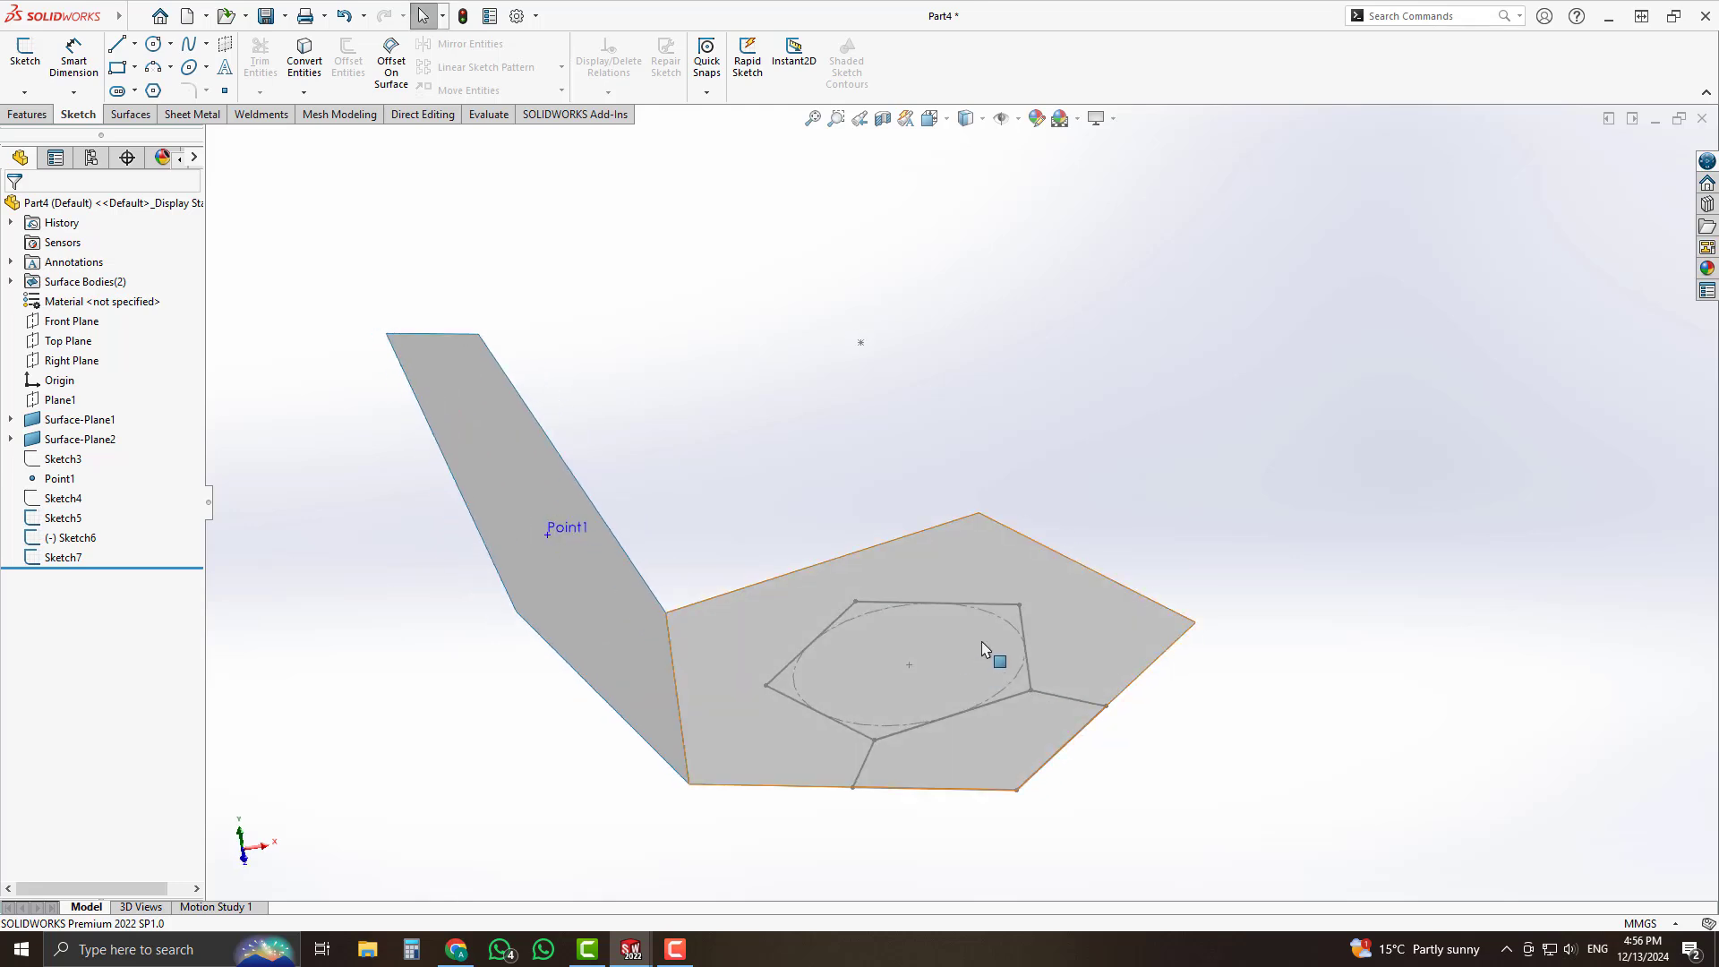
pyautogui.click(27, 114)
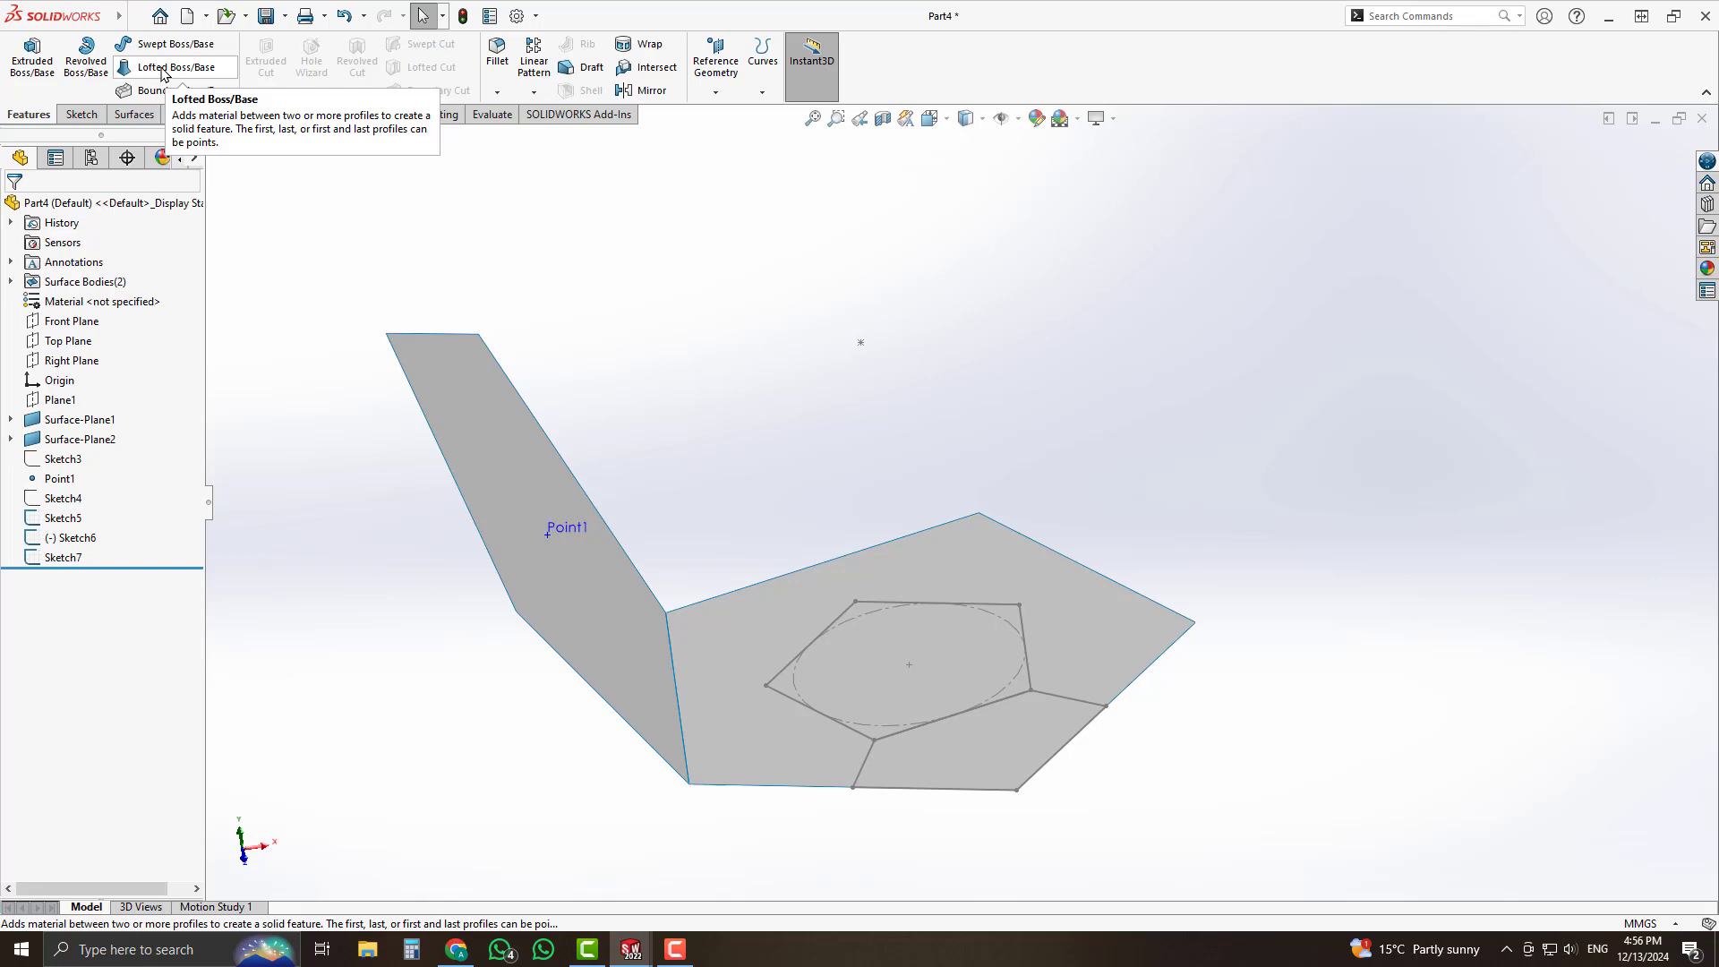
pyautogui.click(162, 72)
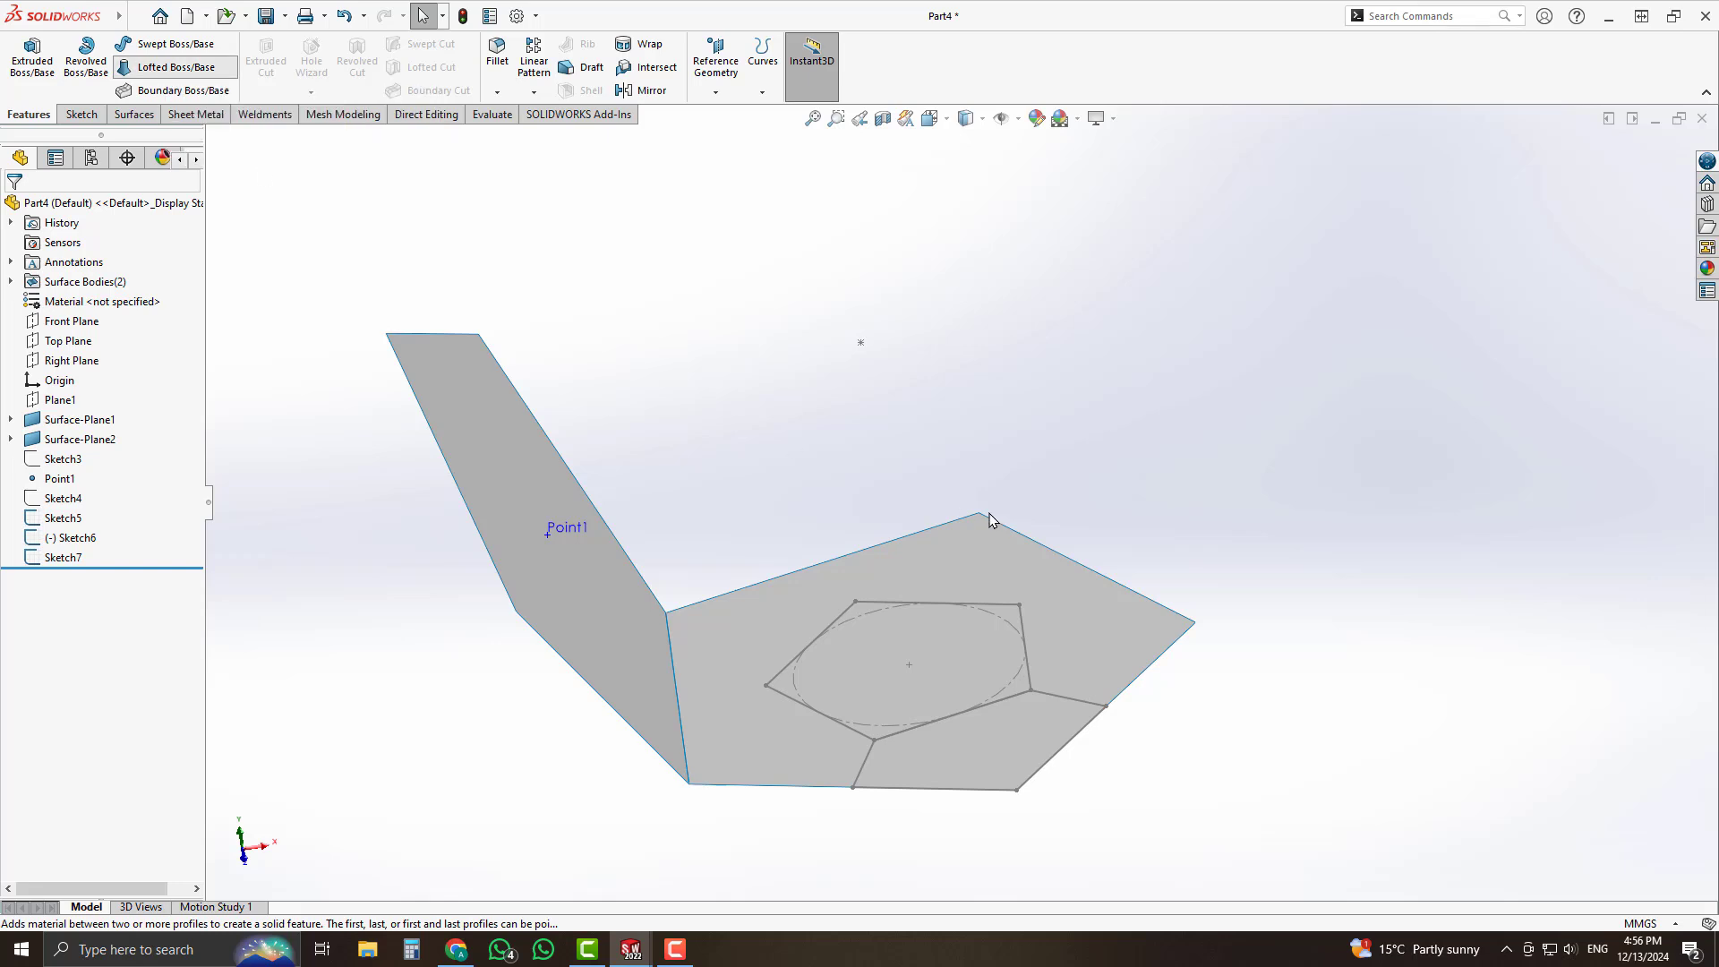
pyautogui.click(1013, 609)
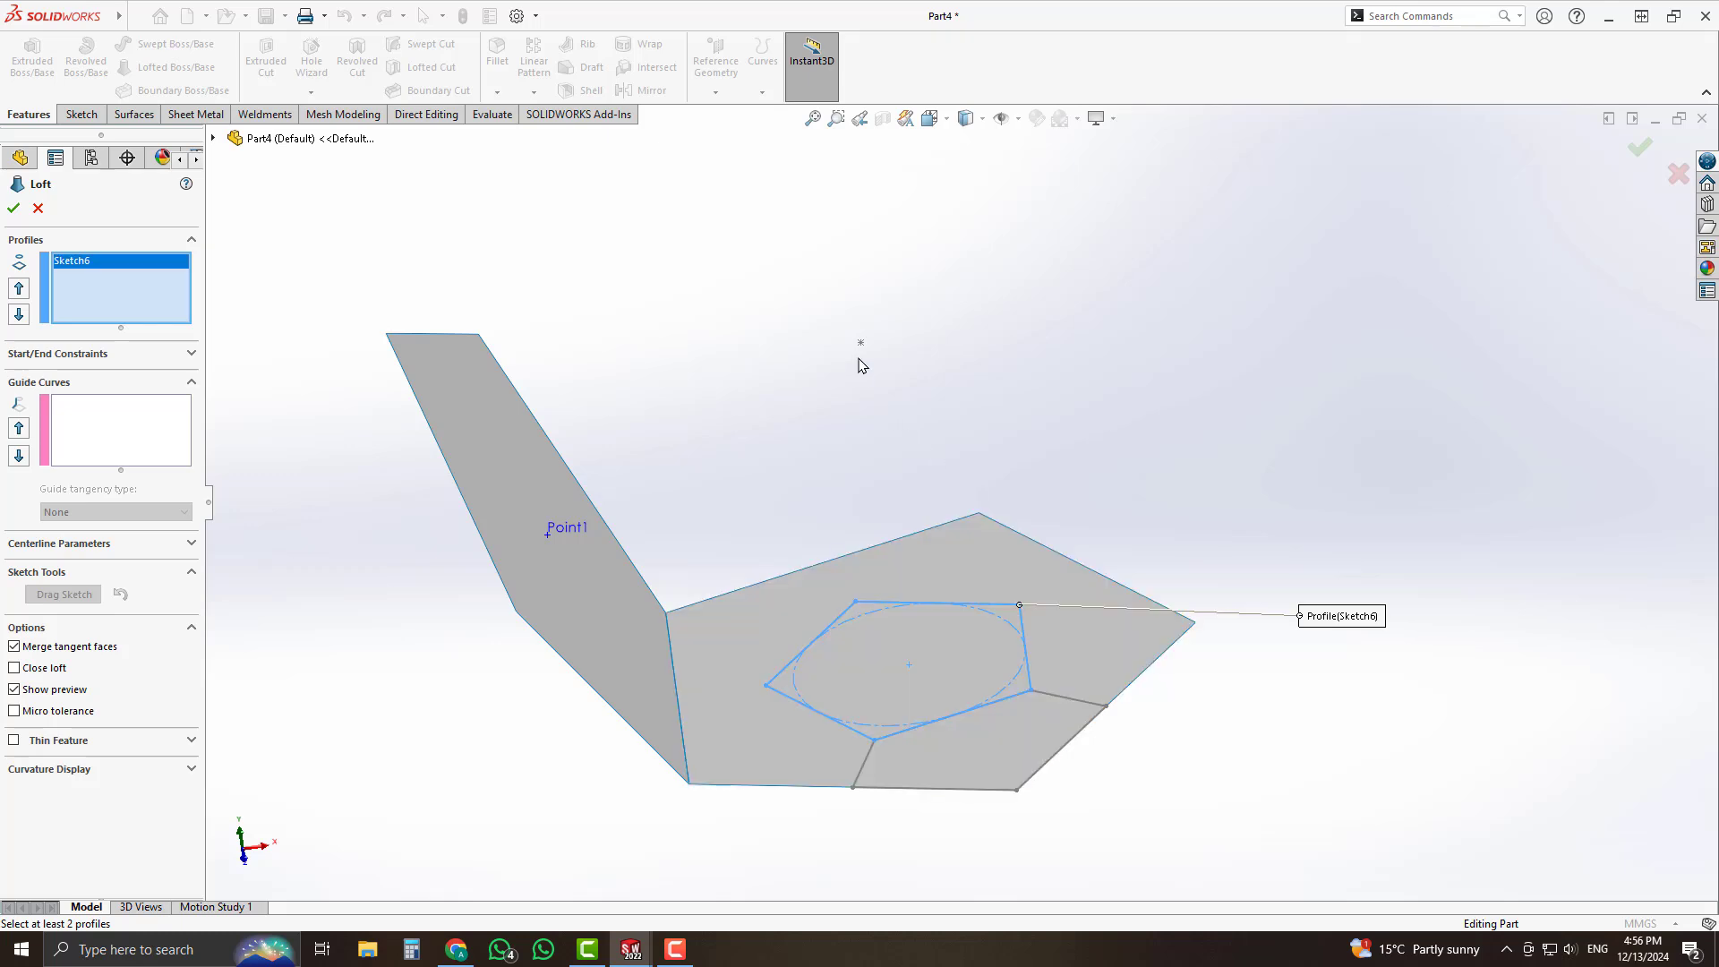
pyautogui.click(860, 343)
pyautogui.moveTo(836, 414); pyautogui.dragTo(994, 589, button='middle')
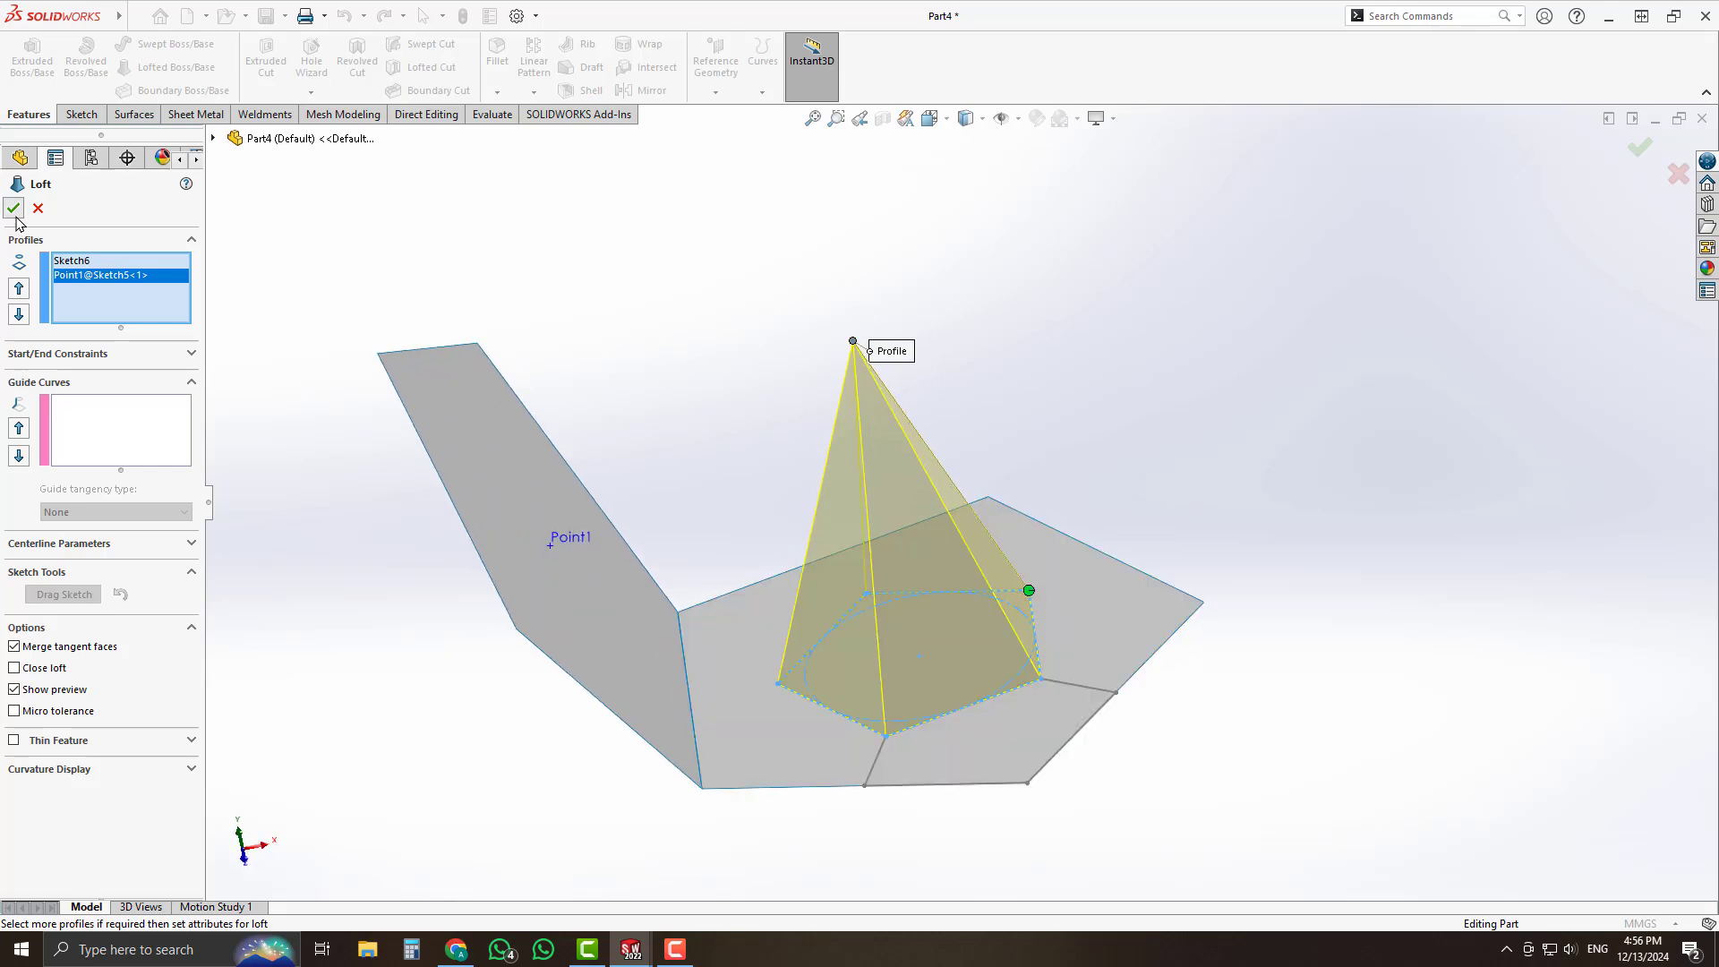
pyautogui.click(13, 207)
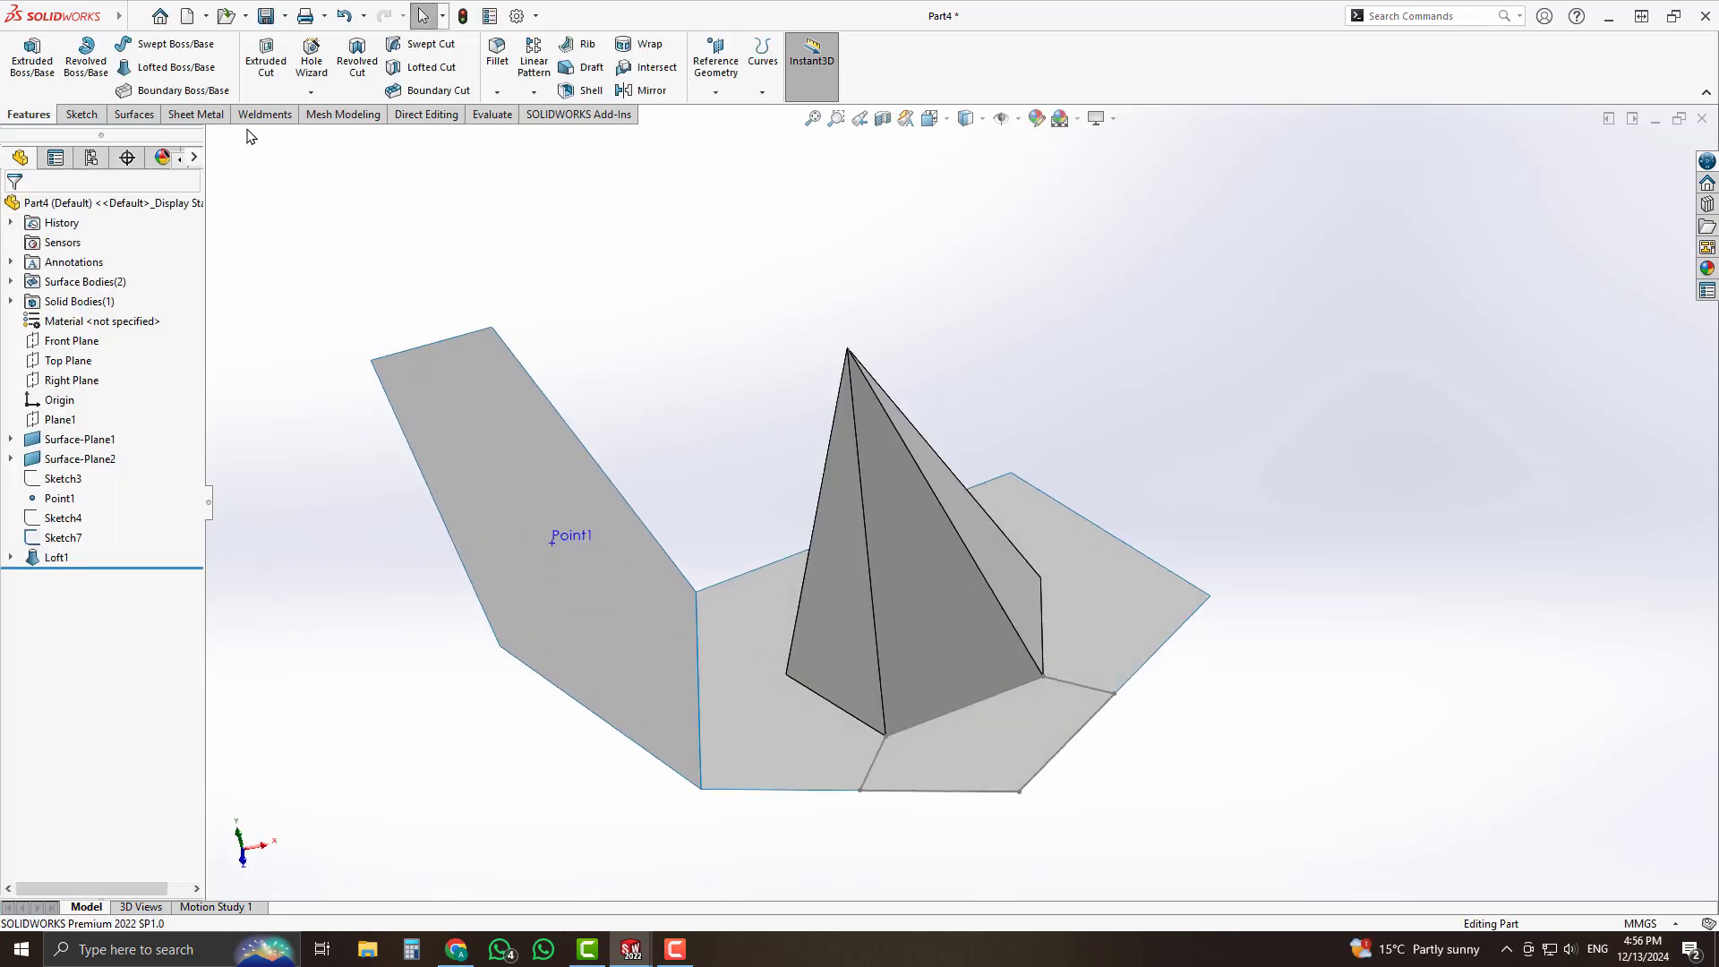
# Loft the adjoining panel profile to the ball centre point in Sketch5, with Merge result turned off.
pyautogui.click(191, 76)
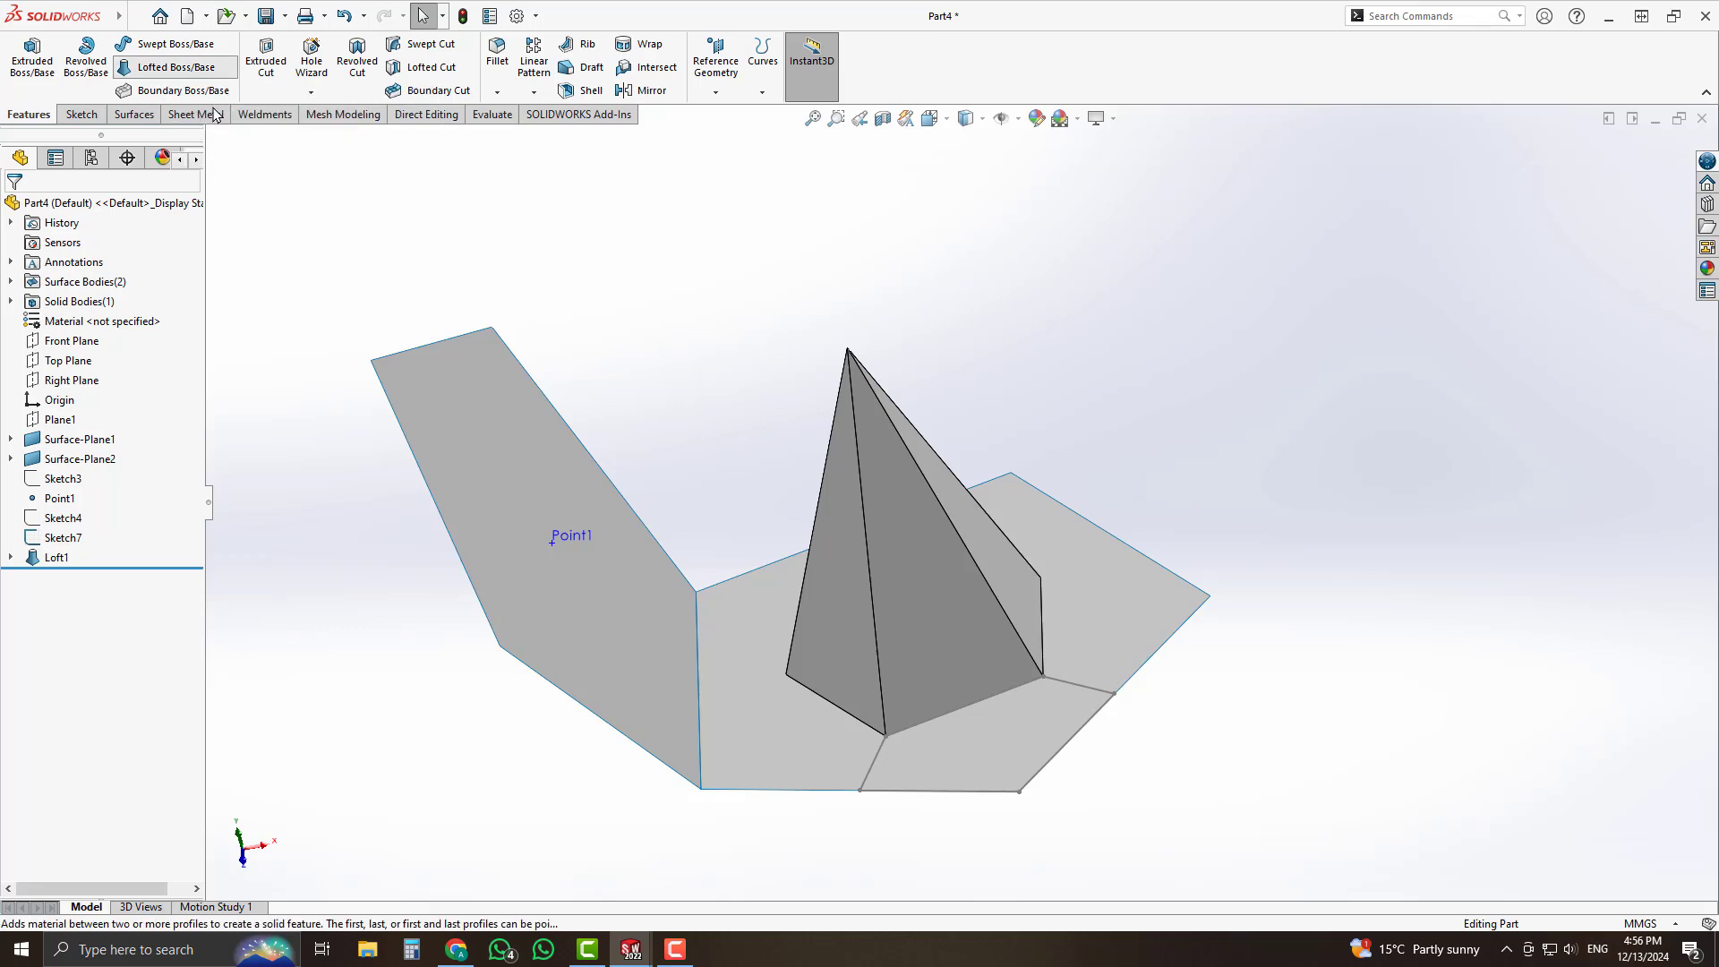
pyautogui.click(1098, 695)
pyautogui.moveTo(1060, 764)
pyautogui.mouseDown(button='middle')
pyautogui.moveTo(1124, 714)
pyautogui.moveTo(841, 461)
pyautogui.mouseUp(button='middle')
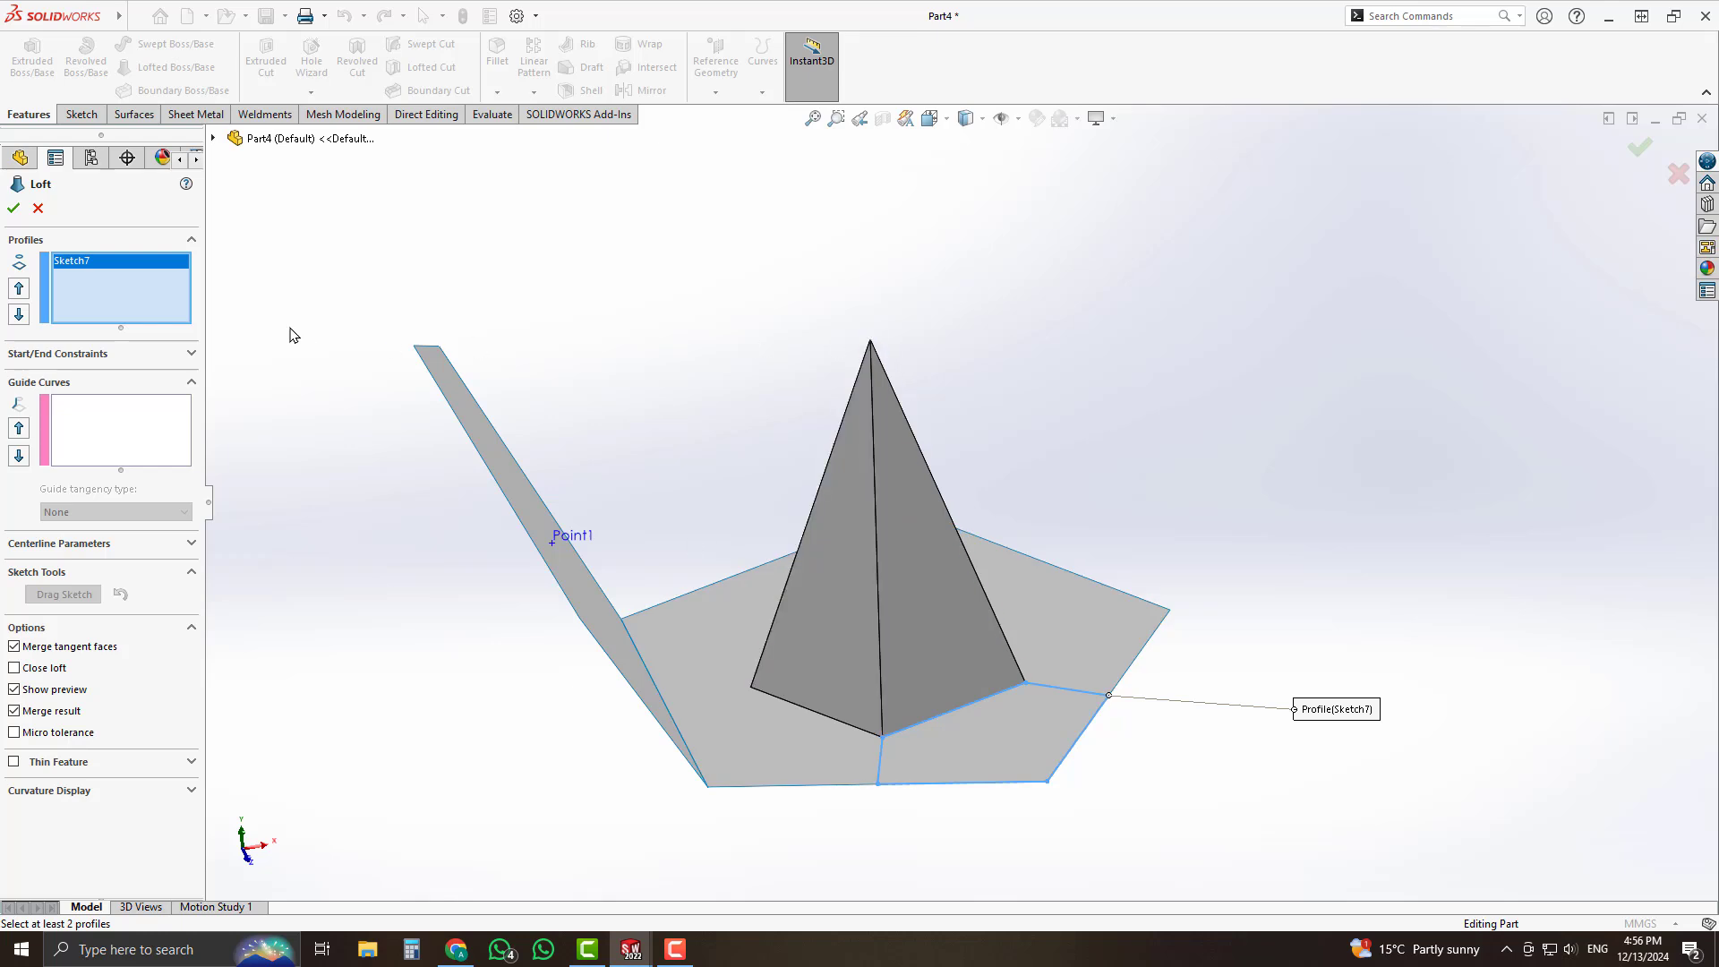
pyautogui.click(214, 138)
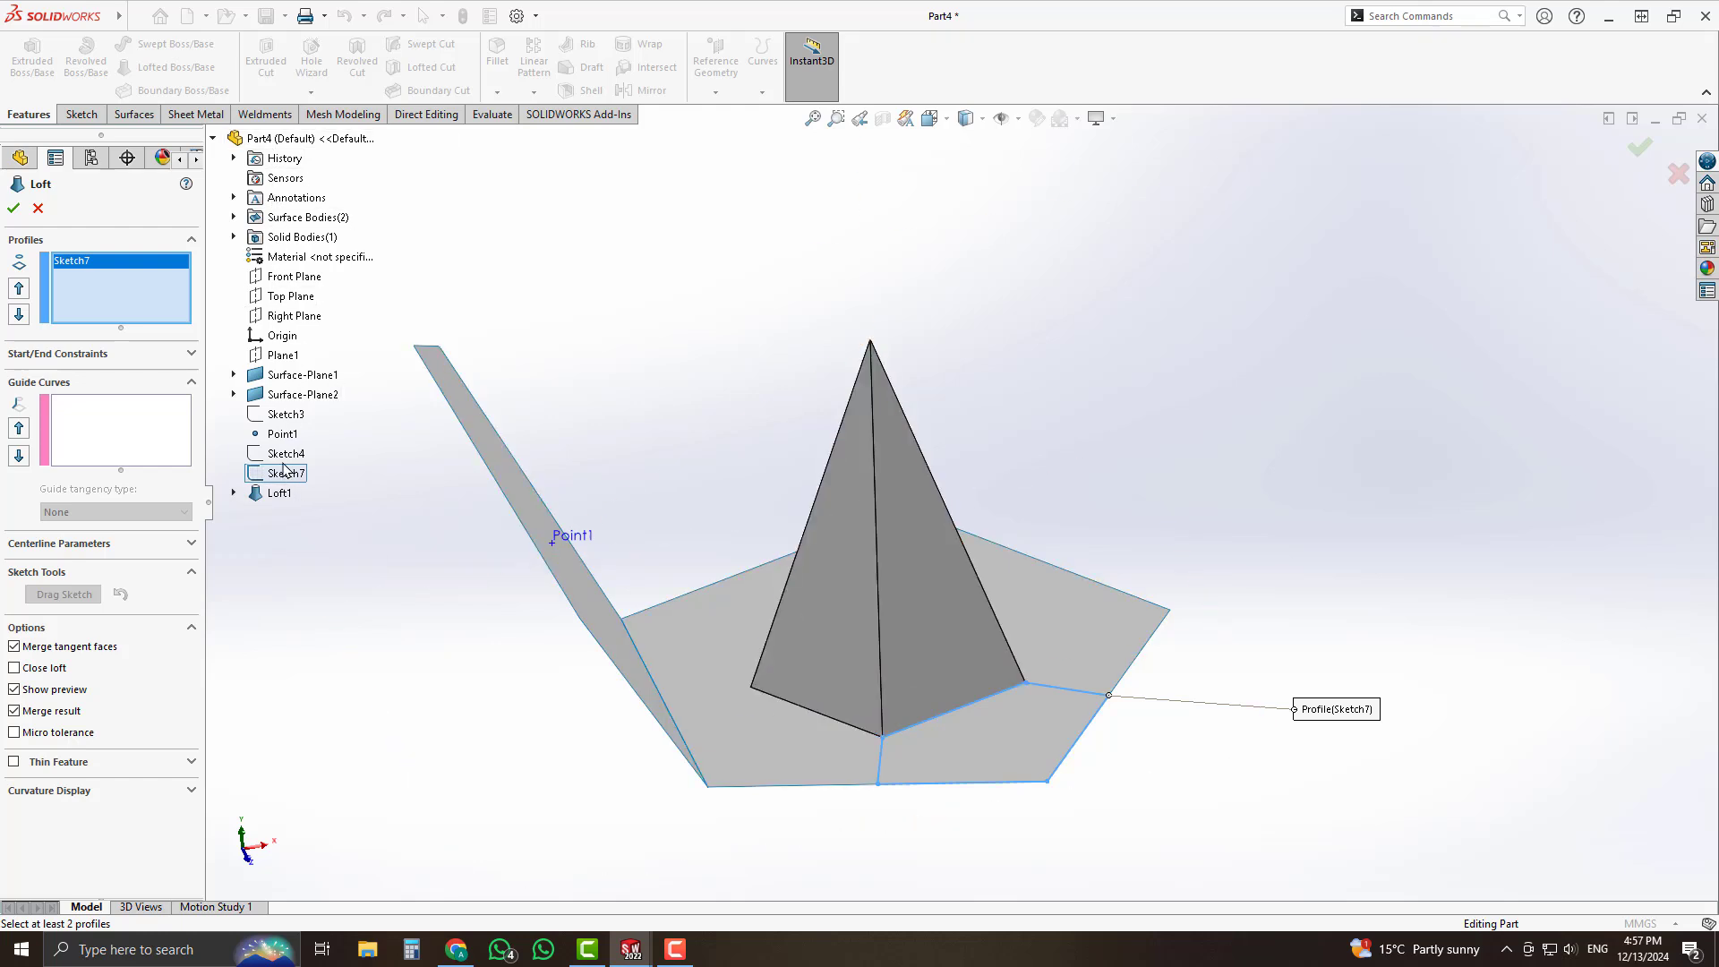
pyautogui.click(233, 493)
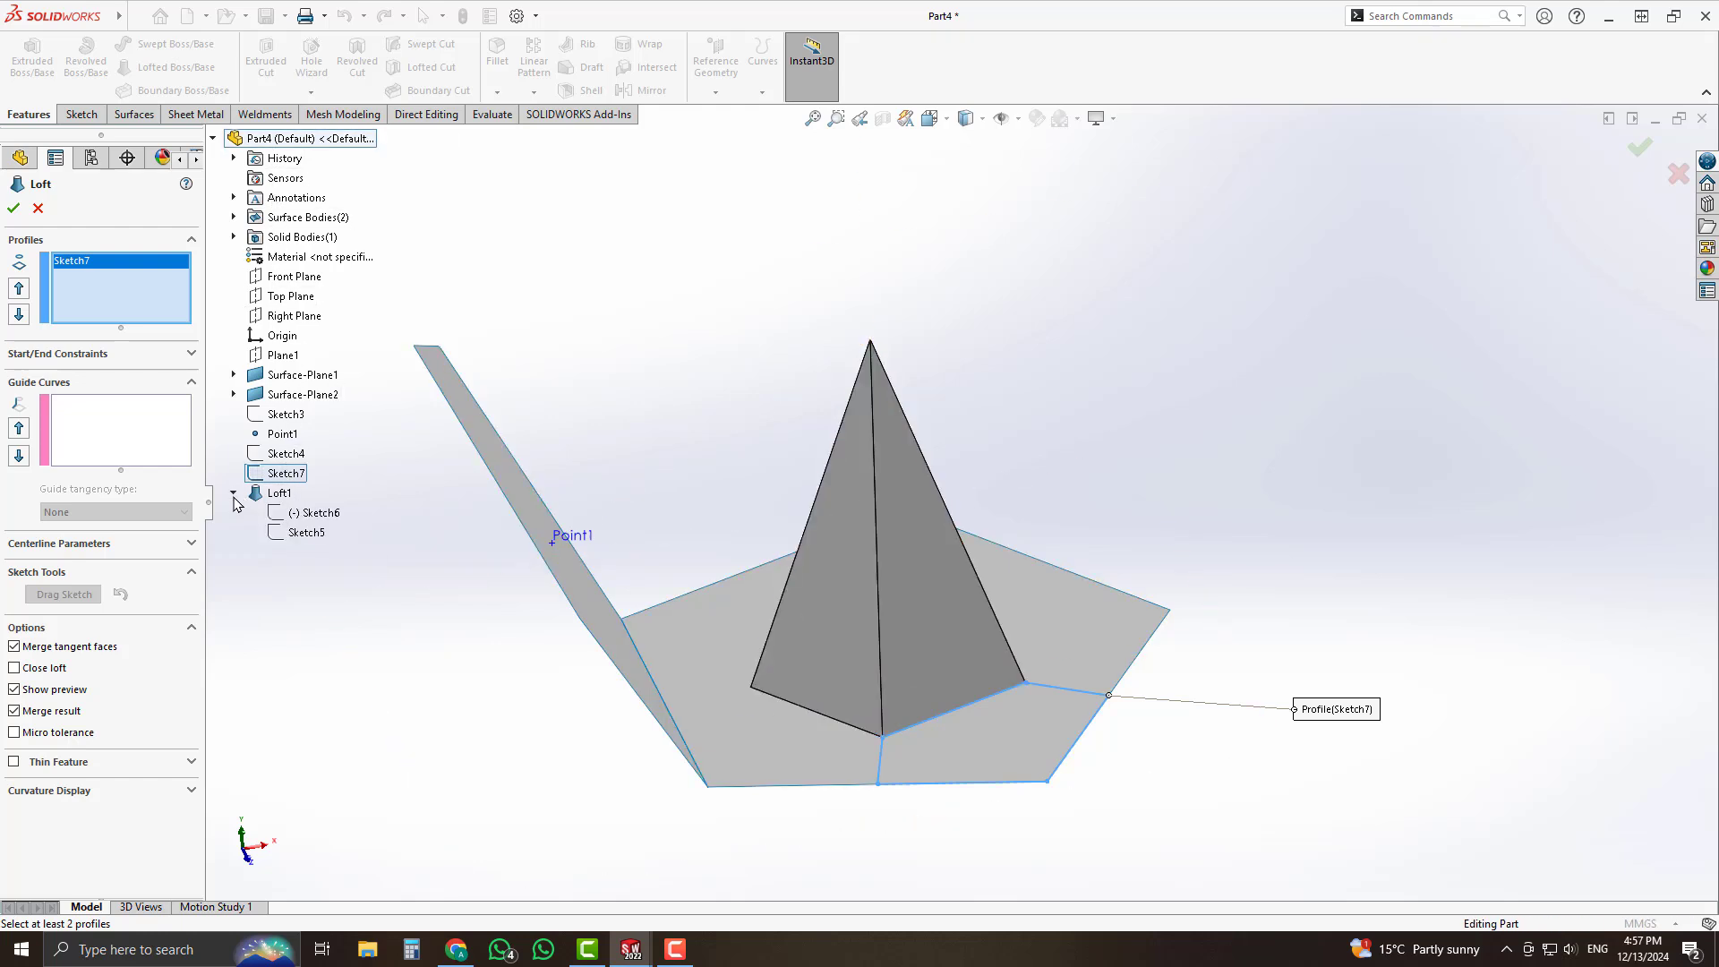
pyautogui.click(306, 533)
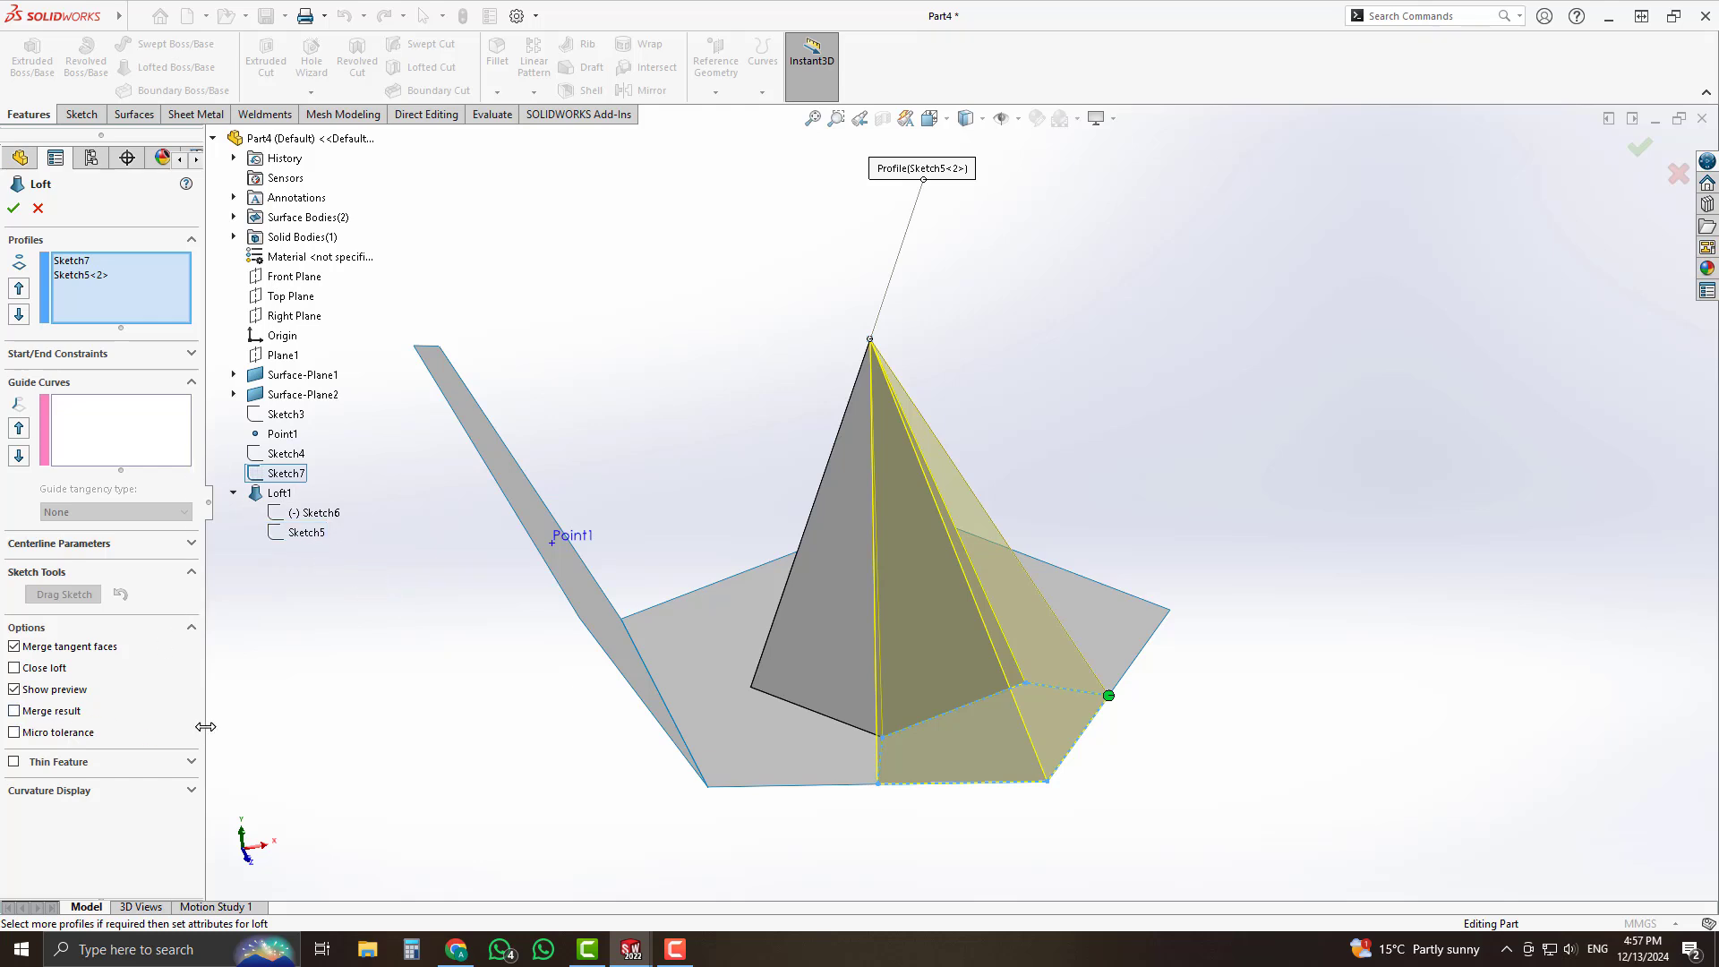
pyautogui.click(12, 212)
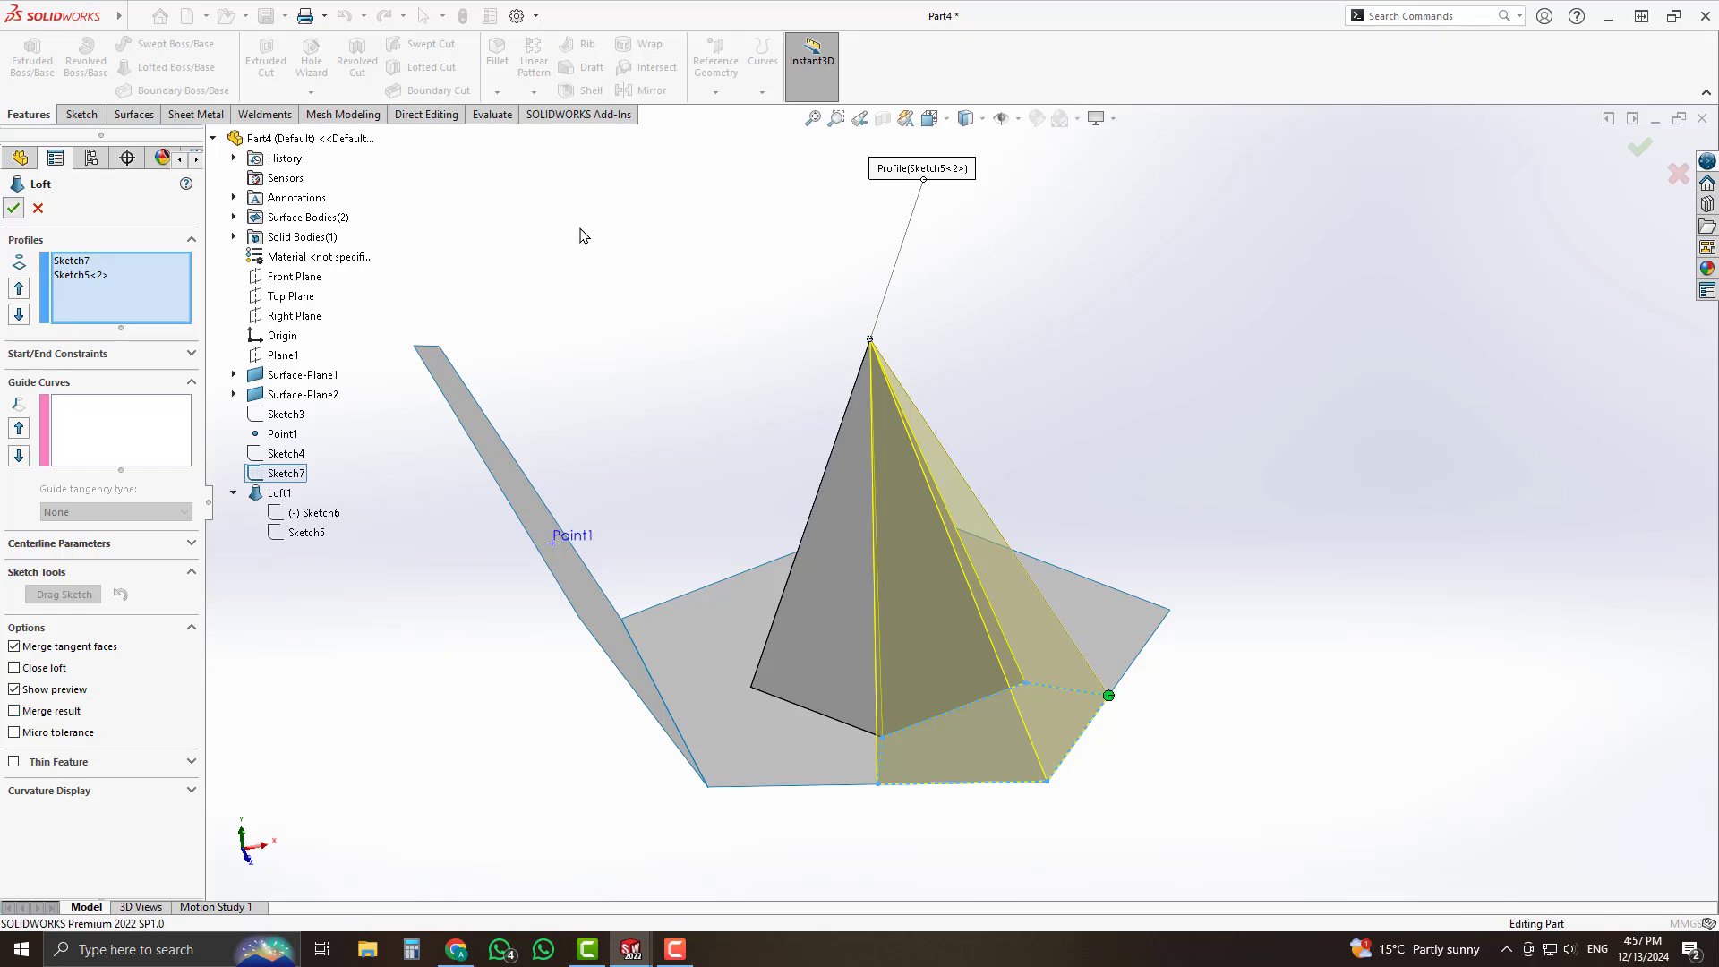
# Show the hidden Sketch3 containing the vertical centreline through the ball centre.
pyautogui.moveTo(700, 598); pyautogui.dragTo(730, 394, button='middle')
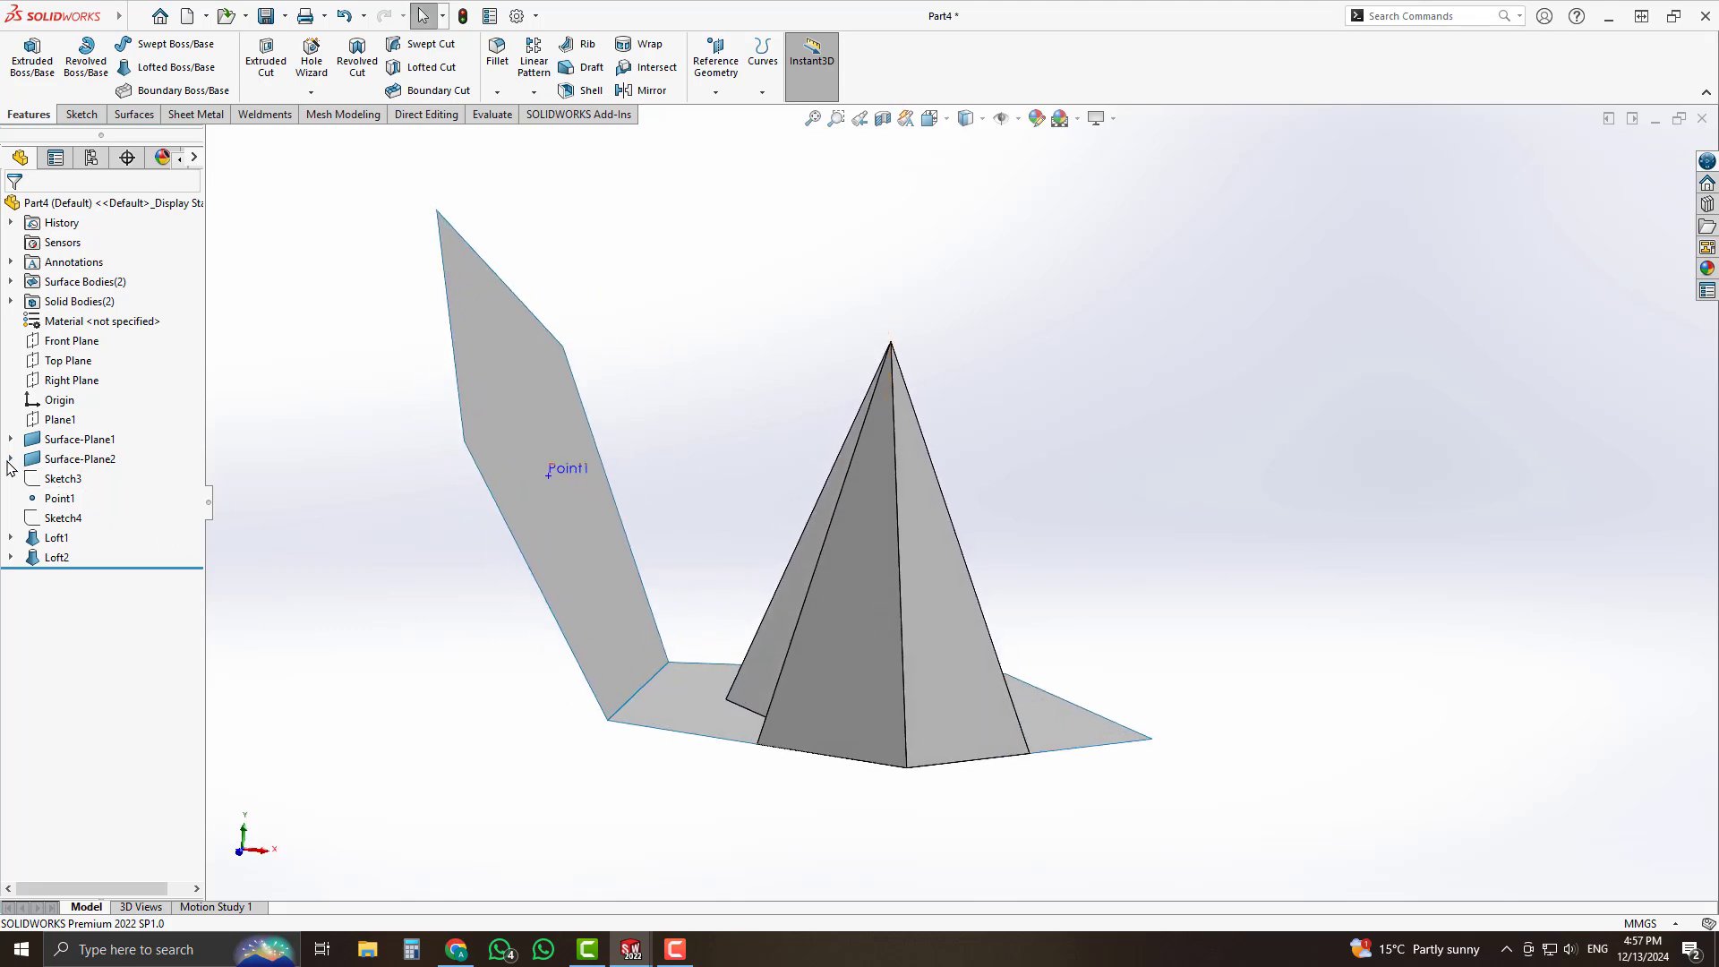
pyautogui.click(66, 481)
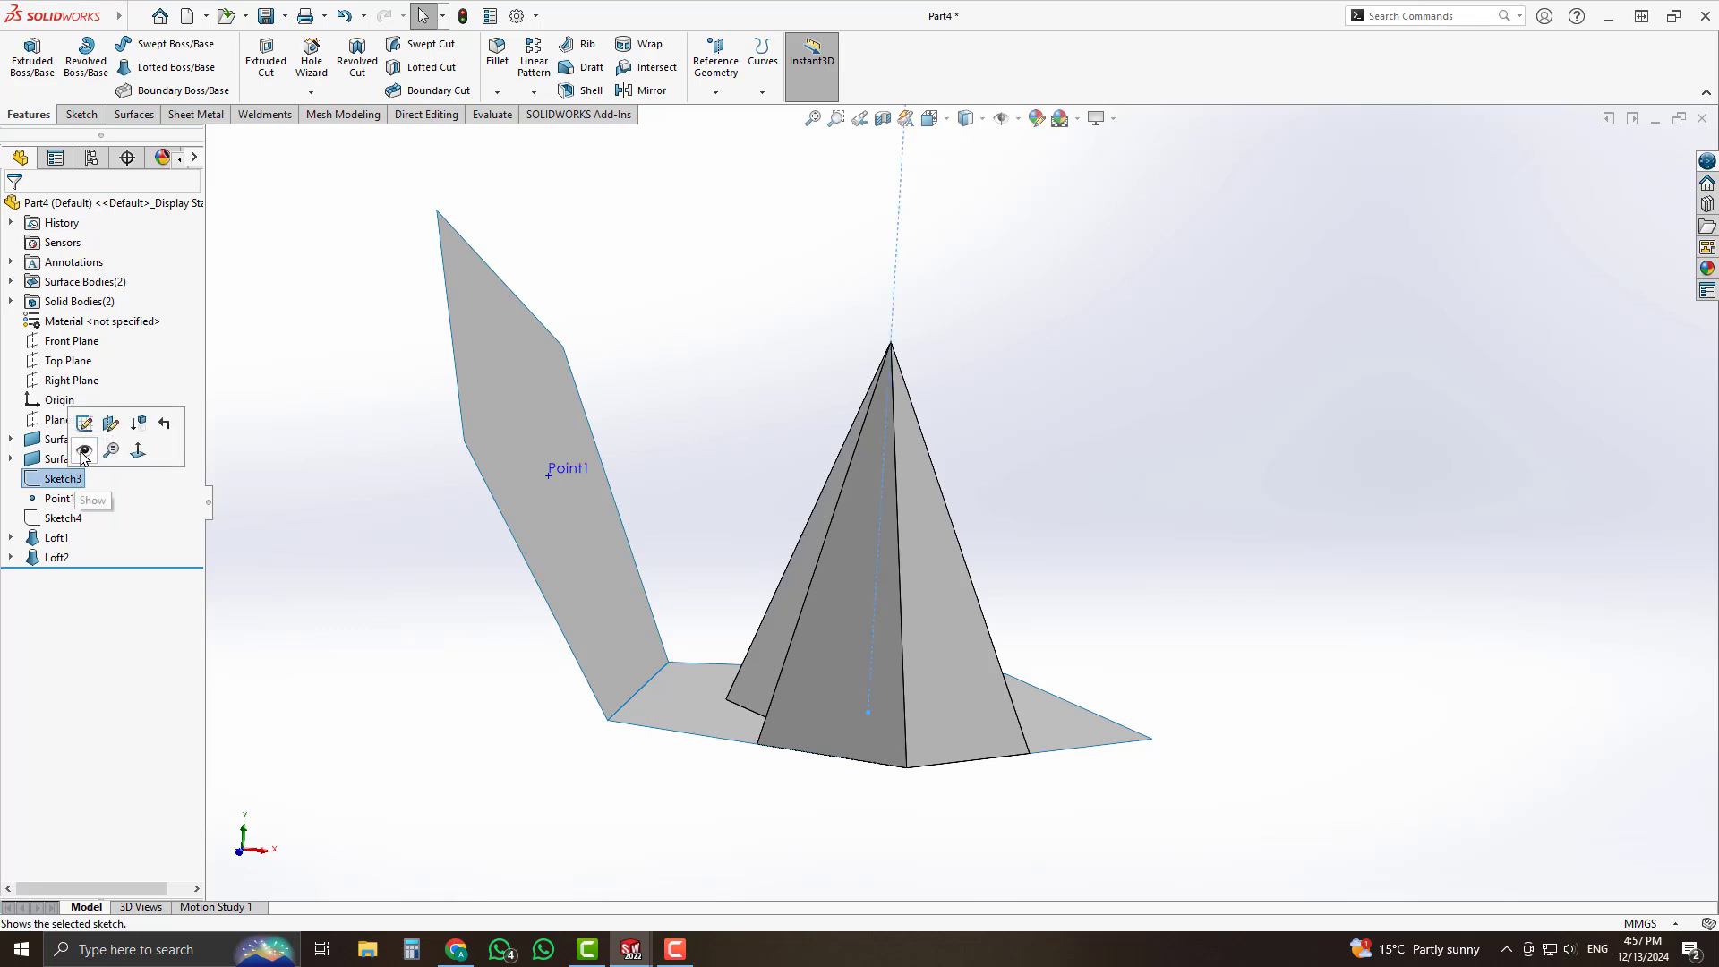
pyautogui.click(280, 519)
pyautogui.scroll(2, 340, 582)
pyautogui.moveTo(345, 587); pyautogui.dragTo(317, 611, button='middle')
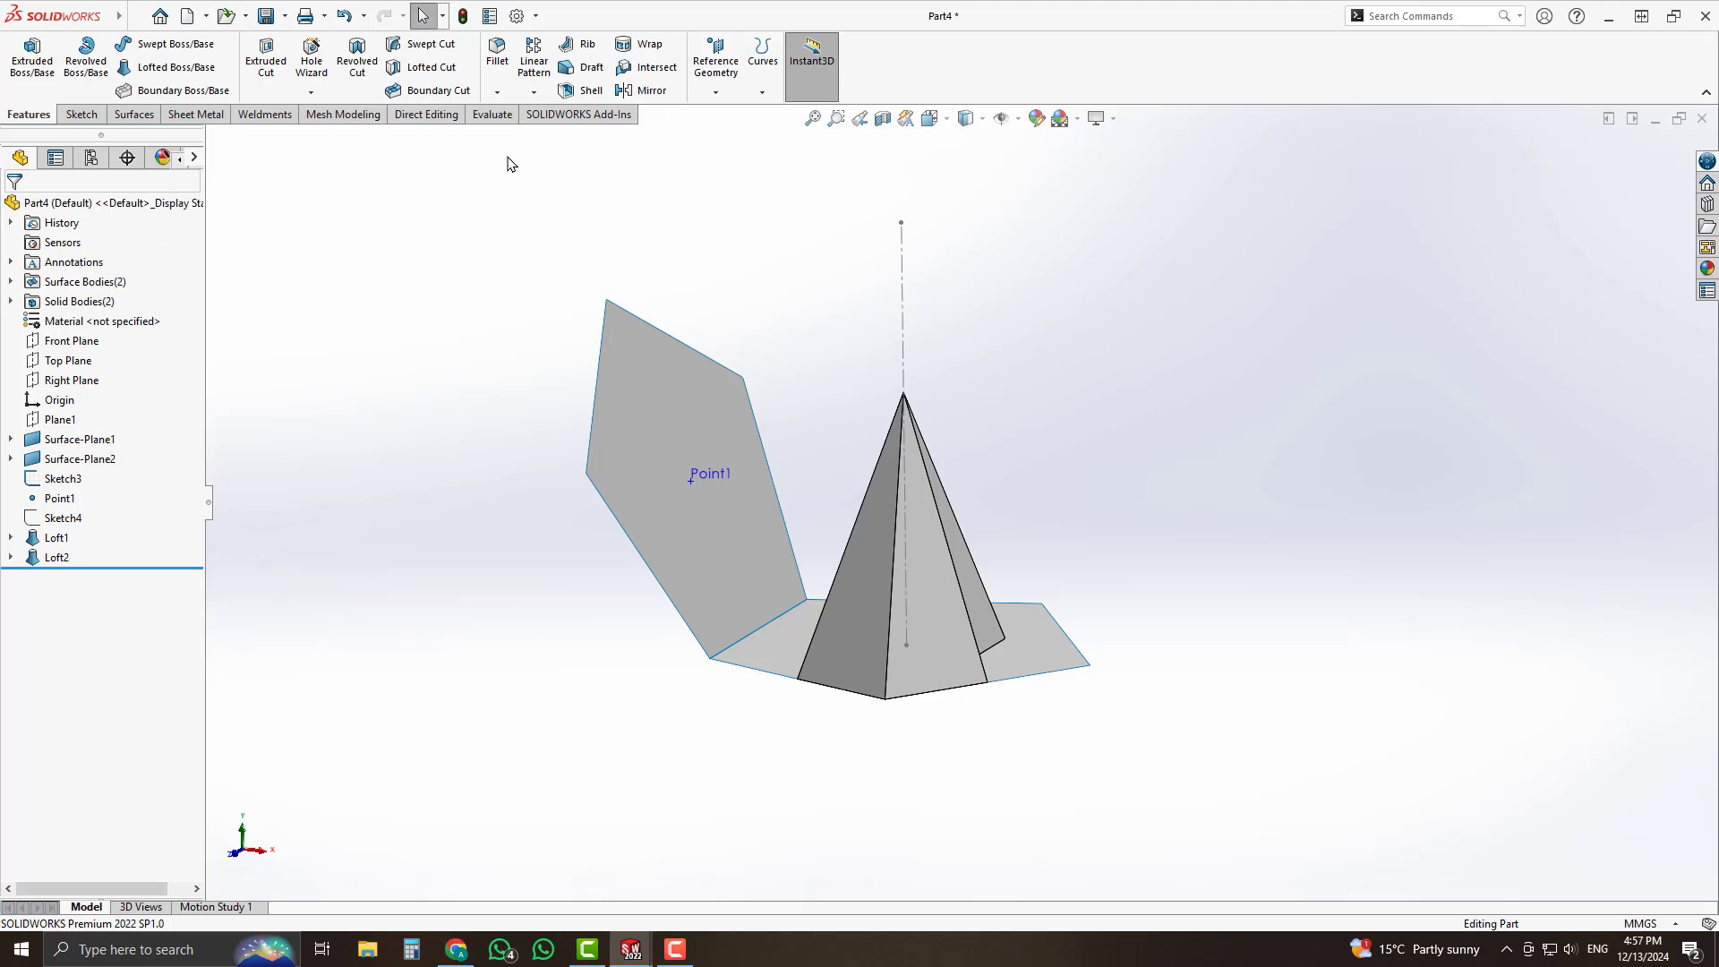
# Circular-pattern the adjoining panel's lofted body about the vertical centreline, with 5 equally spaced instances over 360 degrees.
pyautogui.click(534, 92)
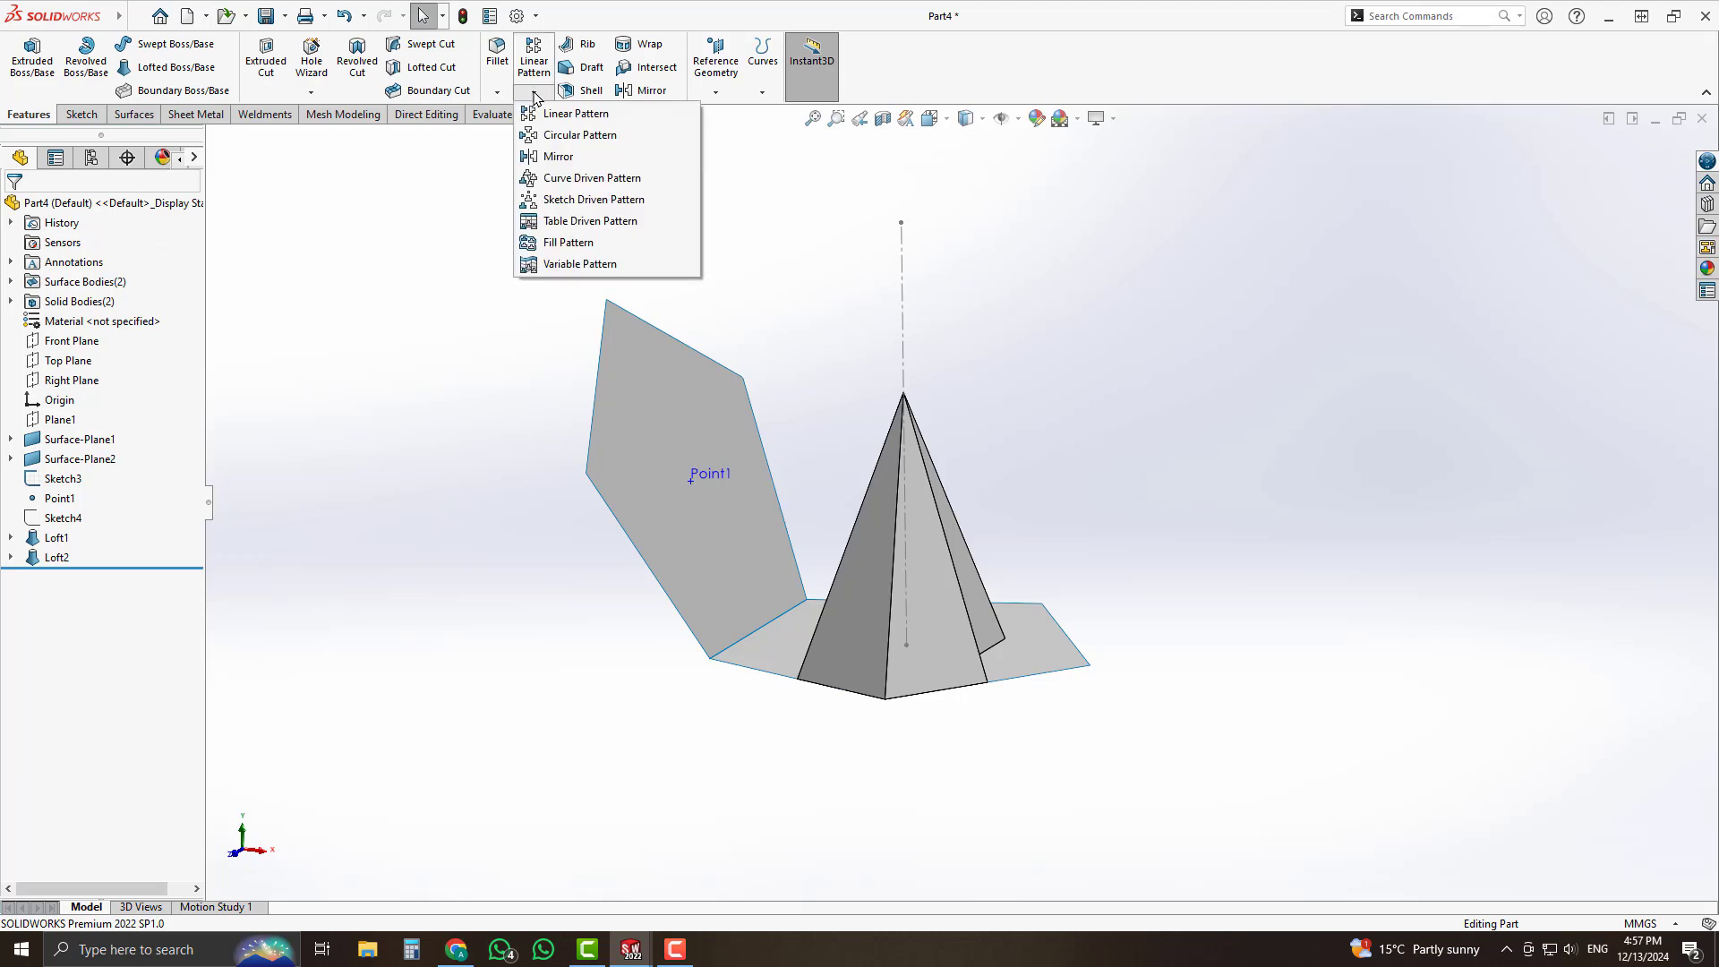
pyautogui.click(564, 136)
pyautogui.click(80, 267)
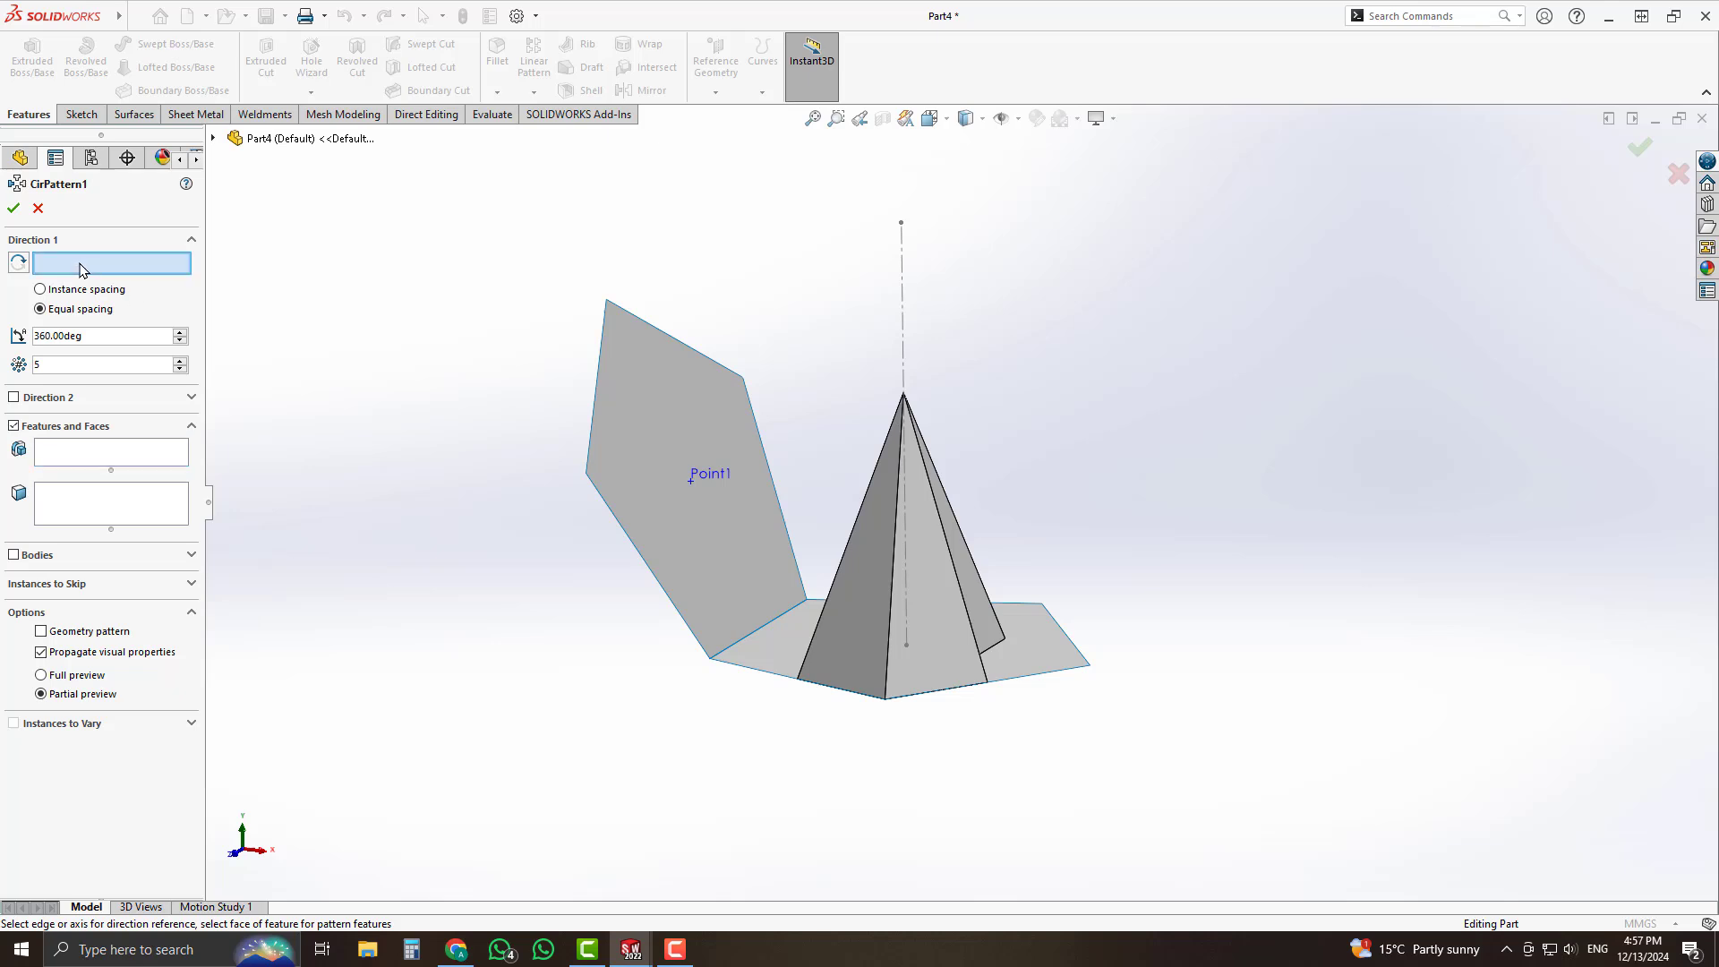
pyautogui.click(902, 300)
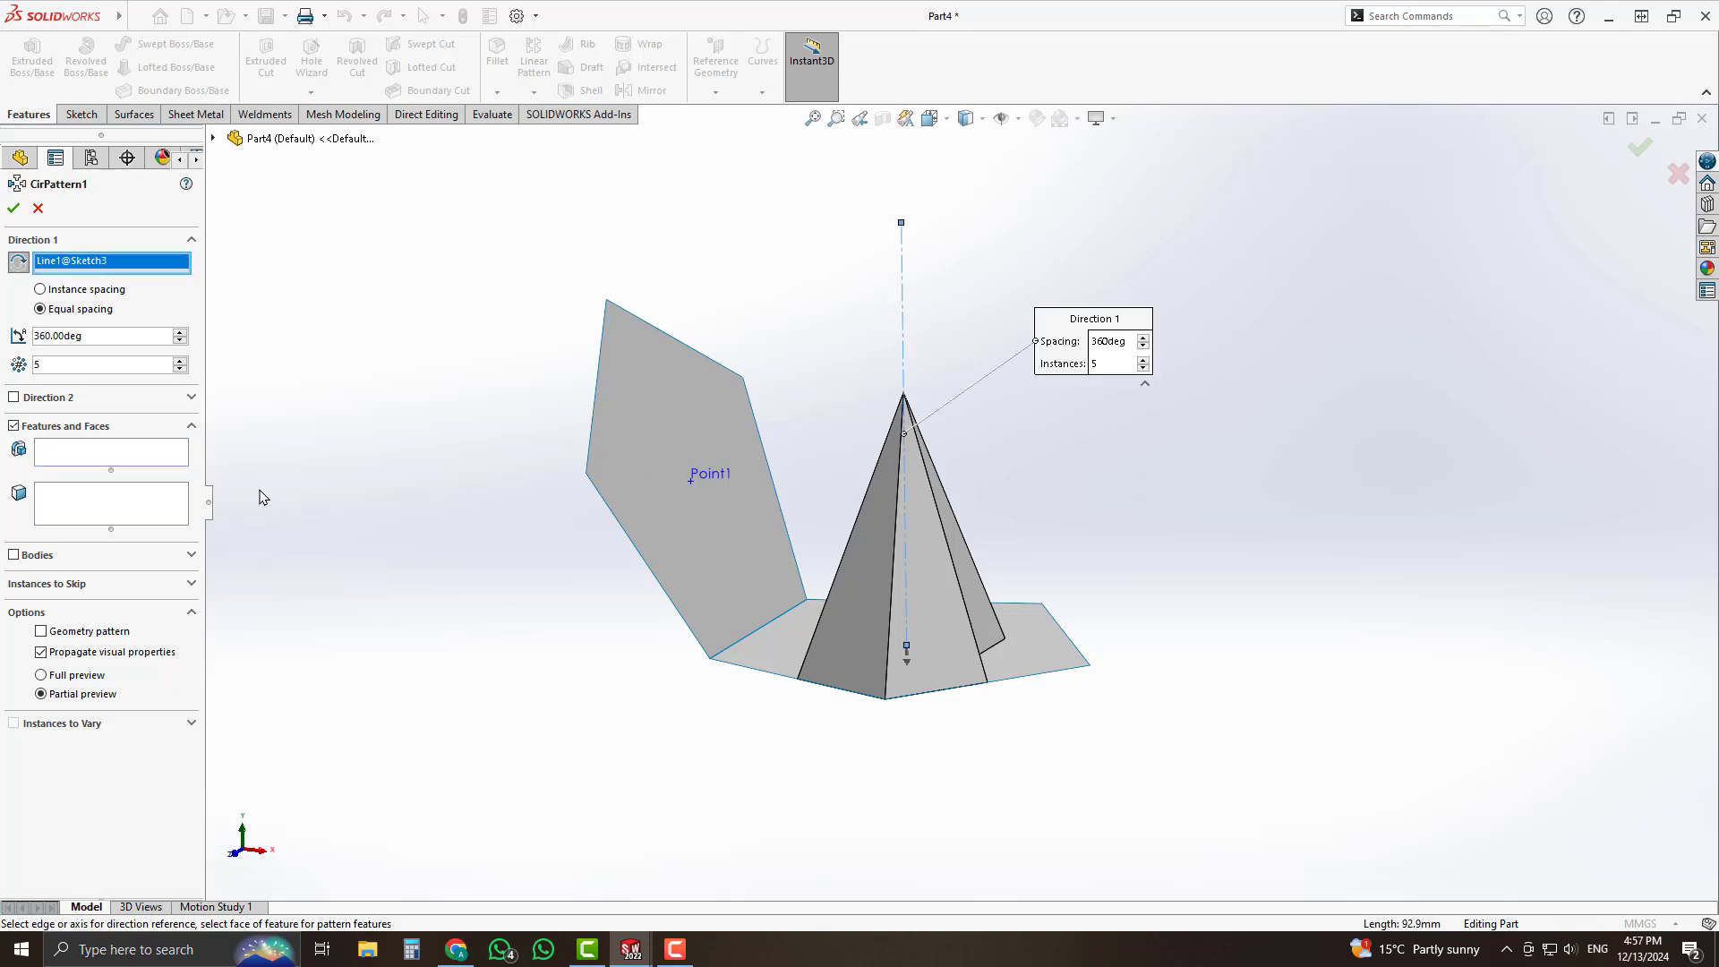
pyautogui.click(40, 561)
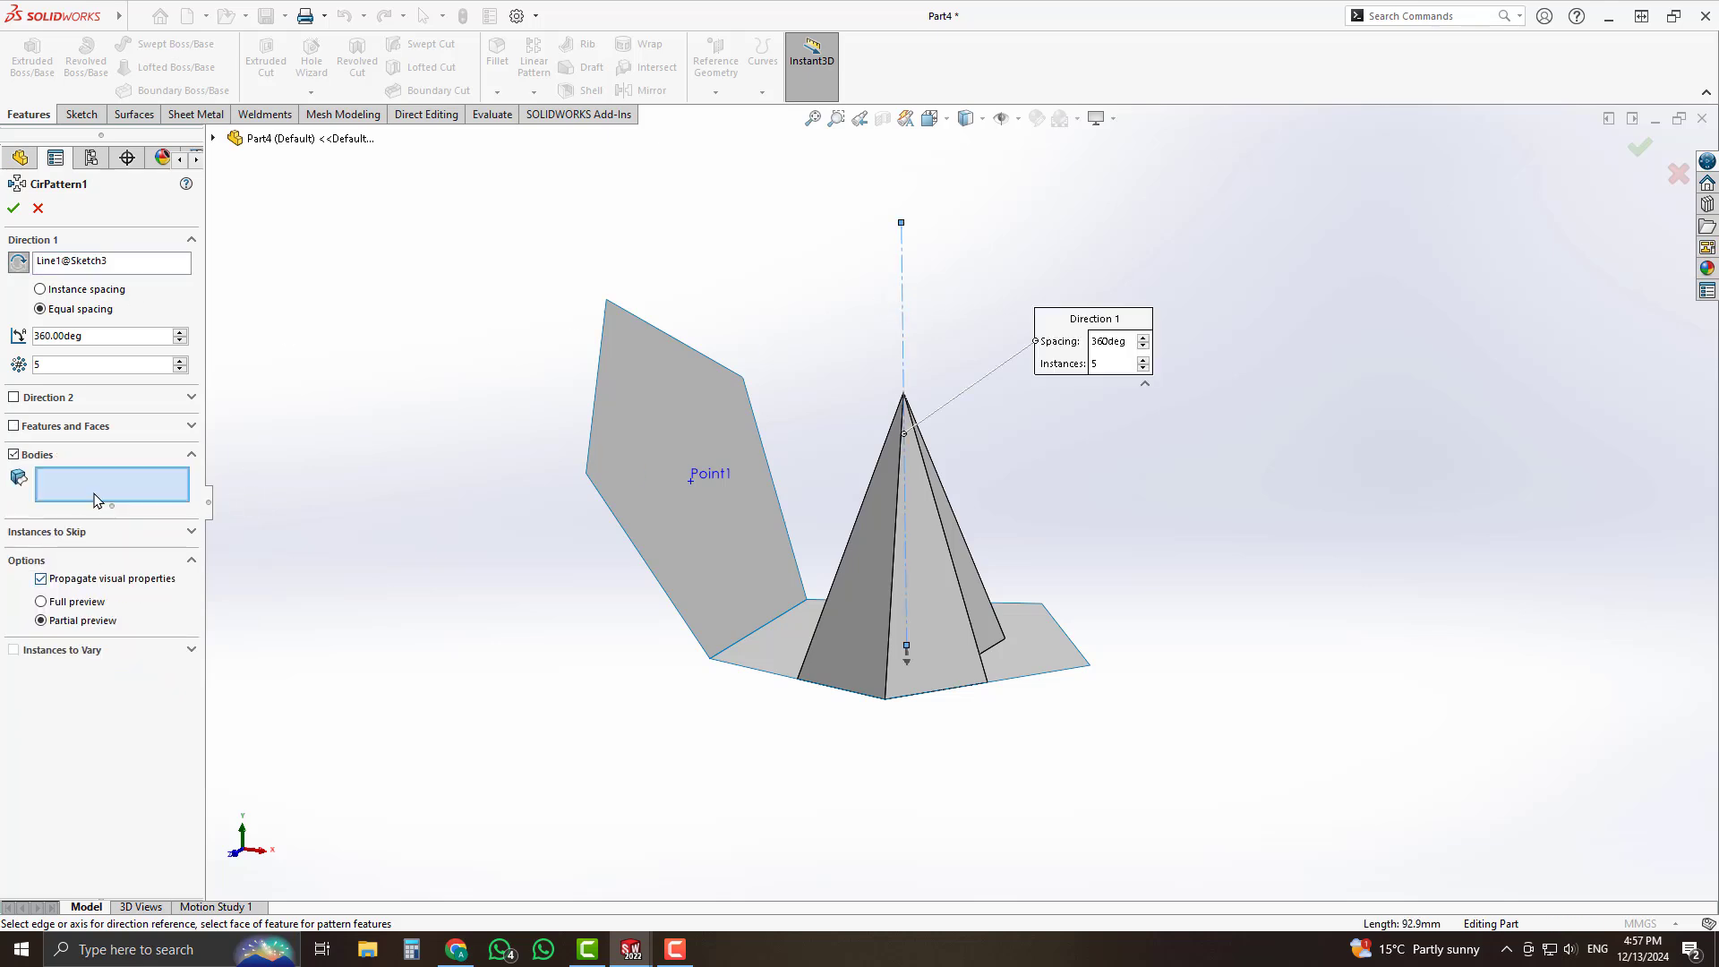
pyautogui.click(929, 592)
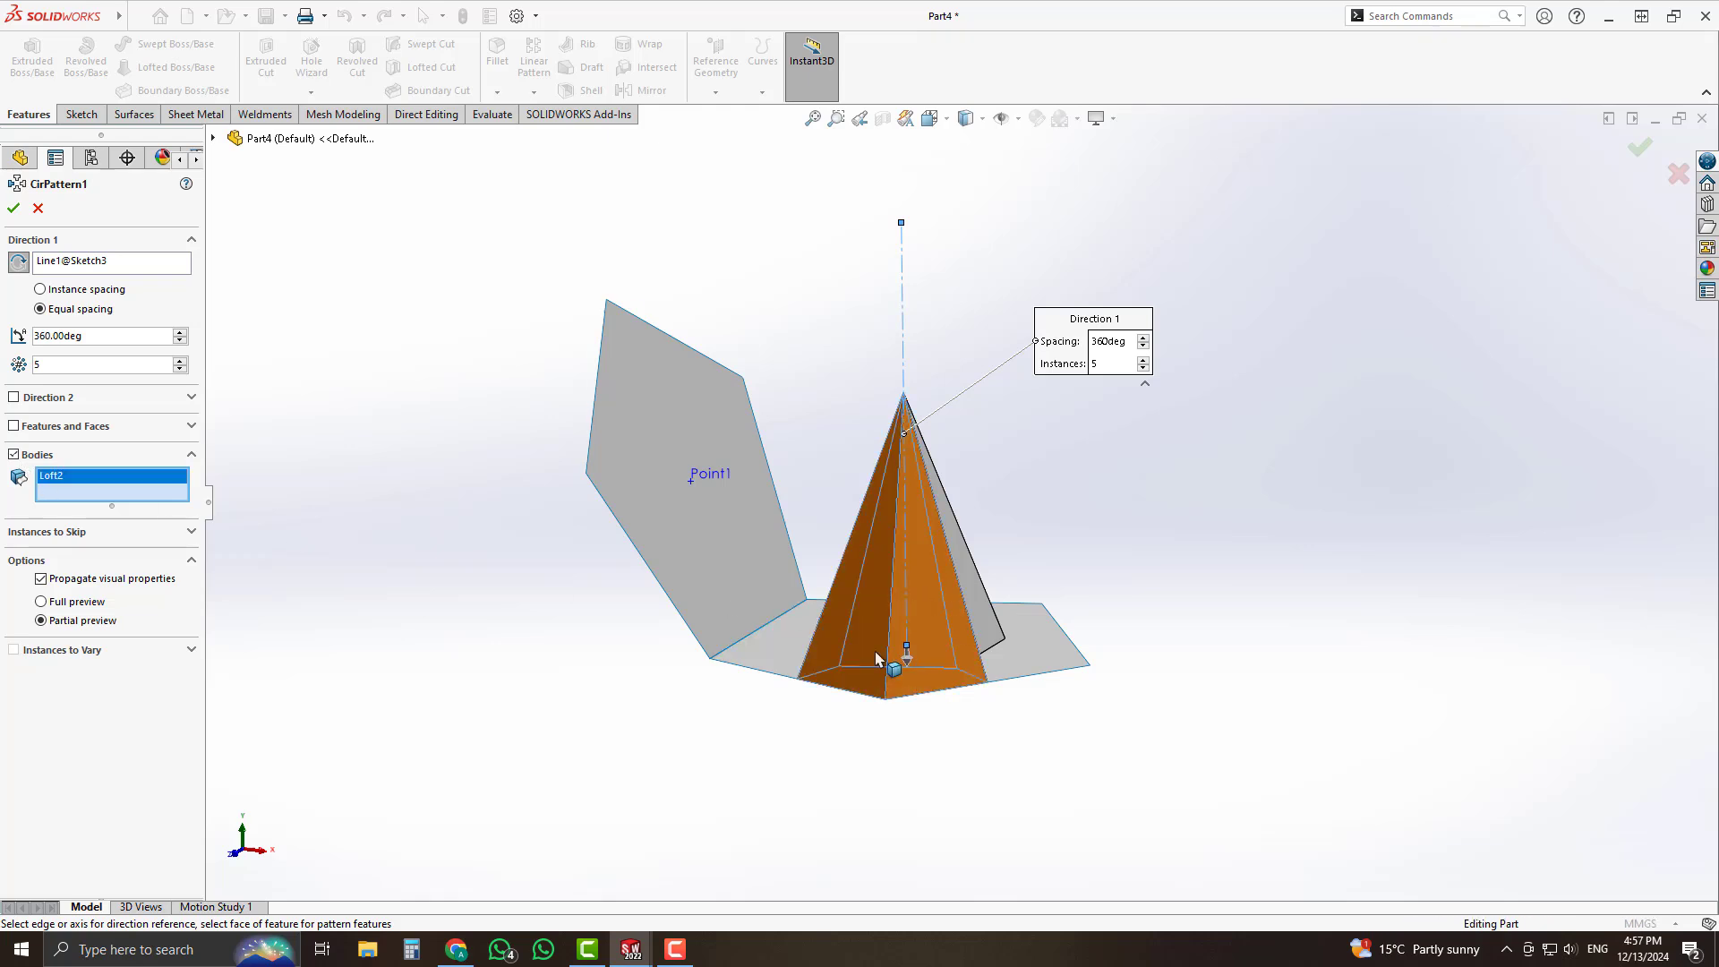
pyautogui.moveTo(695, 616); pyautogui.dragTo(450, 553, button='middle')
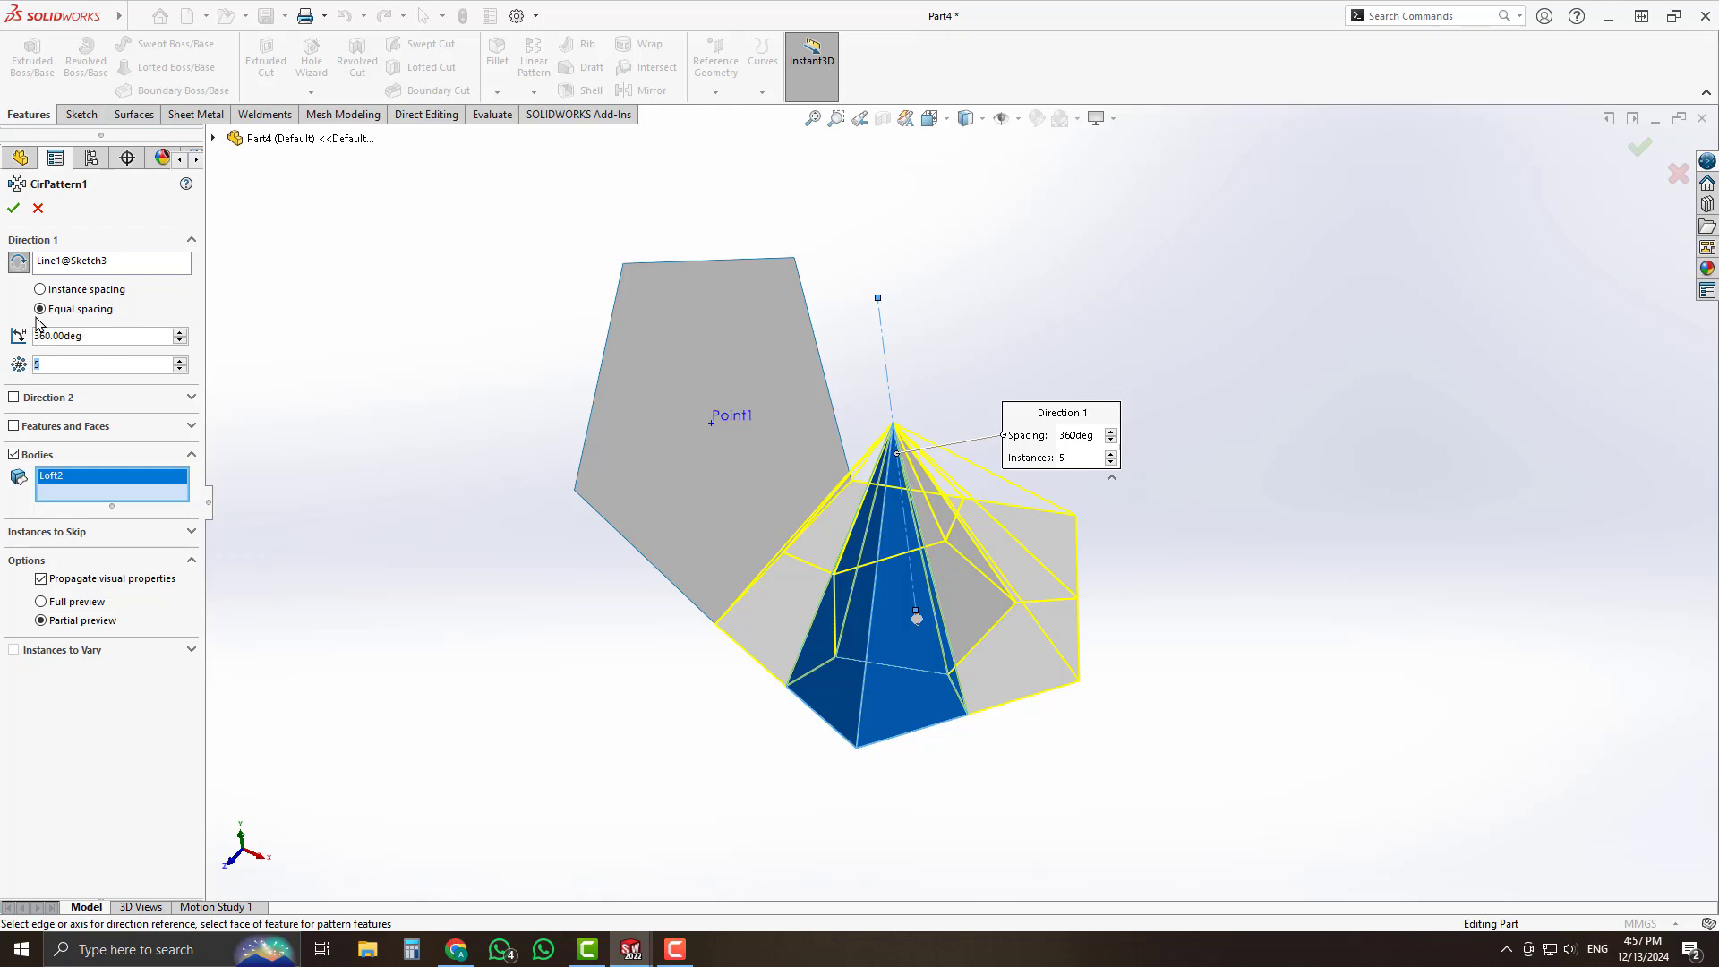
pyautogui.click(14, 209)
# Reopen the circular pattern's settings, review its axis, spacing and body selection, and examine the patterned bodies.
pyautogui.click(65, 576)
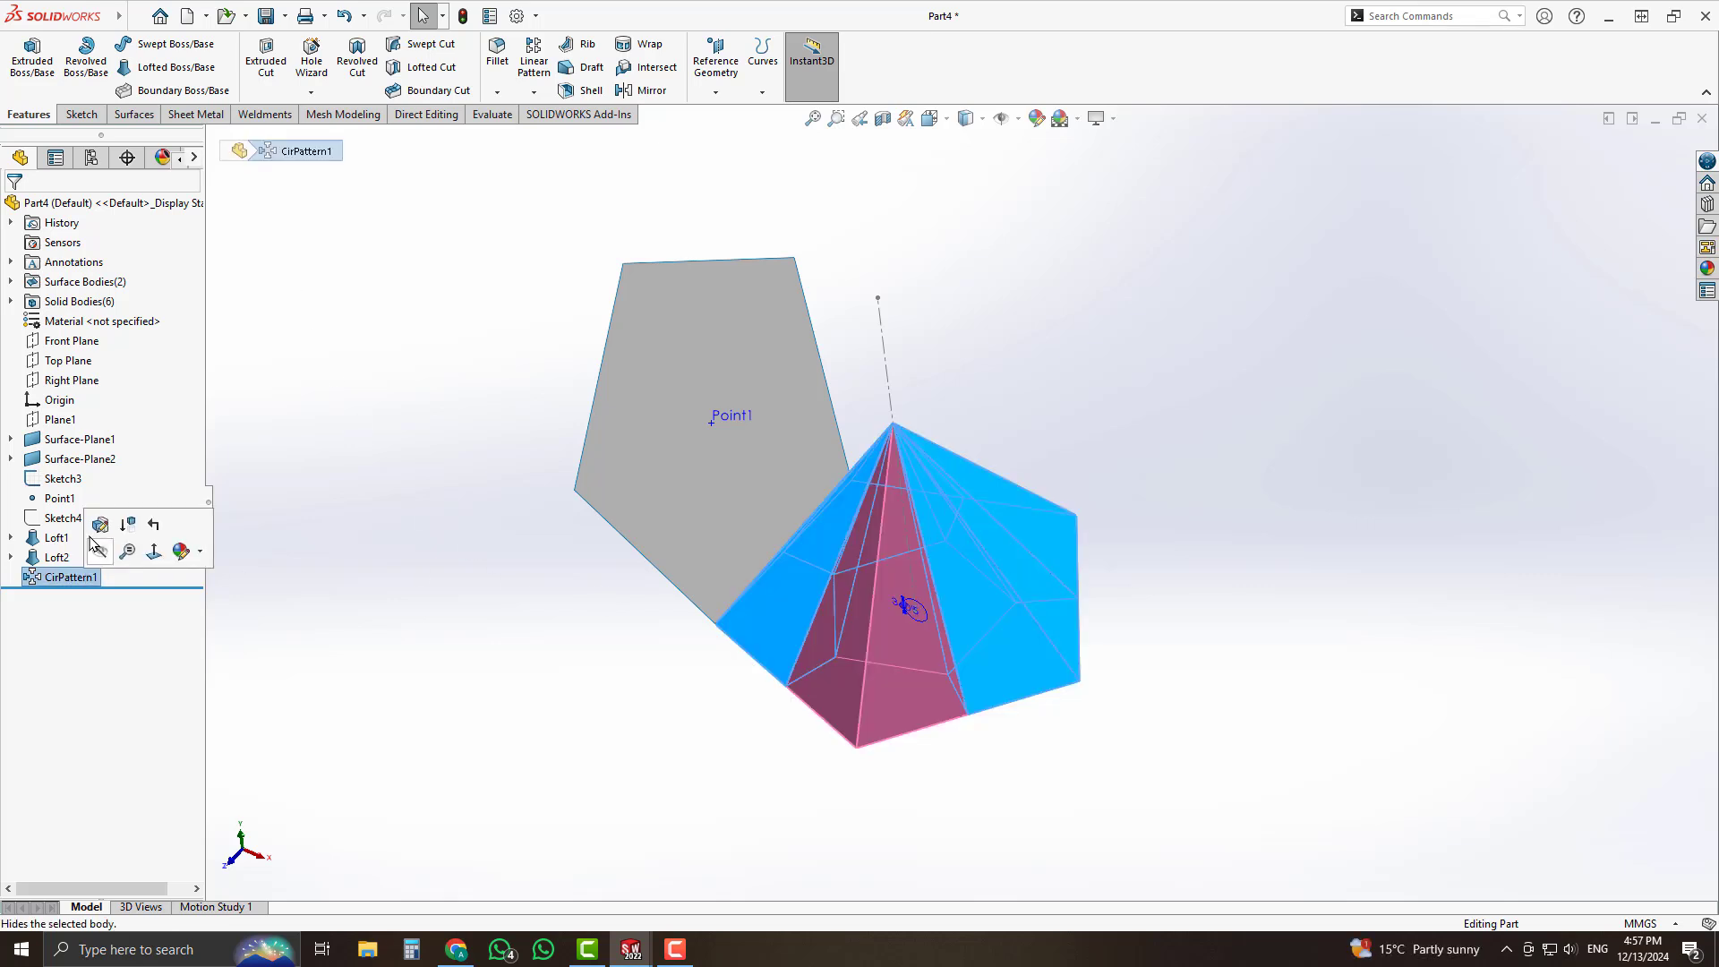
pyautogui.click(100, 525)
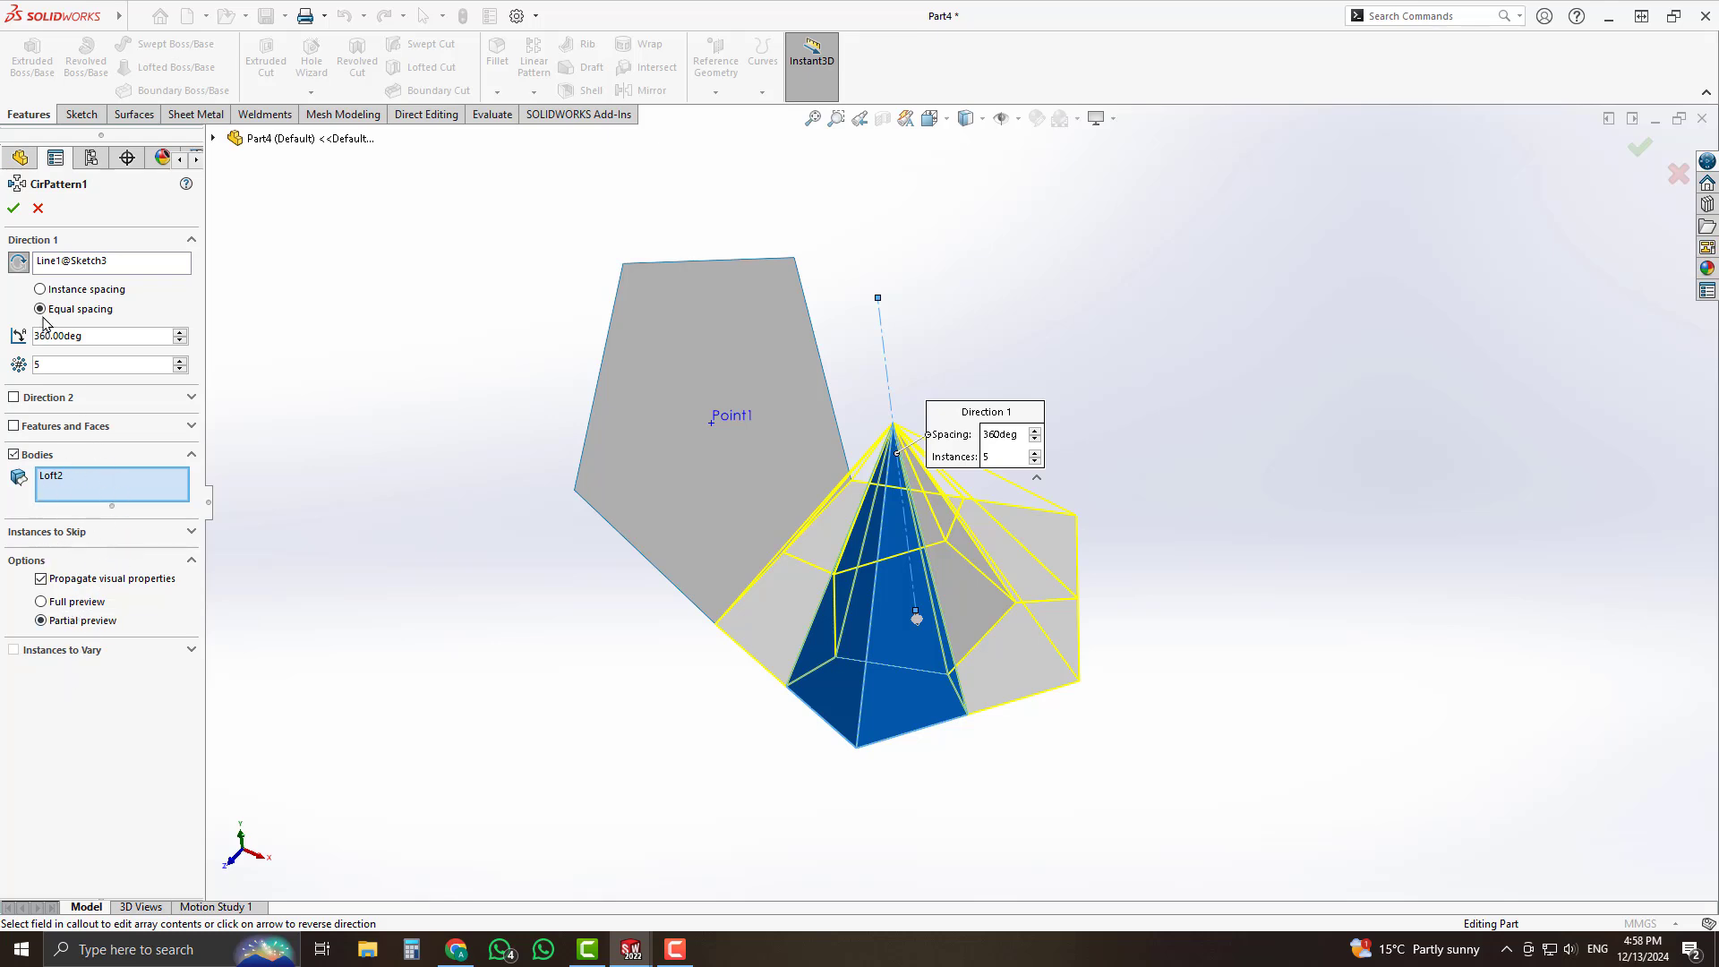
pyautogui.moveTo(532, 723); pyautogui.dragTo(787, 491, button='middle')
pyautogui.moveTo(870, 669); pyautogui.dragTo(920, 670, button='middle')
pyautogui.moveTo(788, 655); pyautogui.dragTo(812, 679, button='middle')
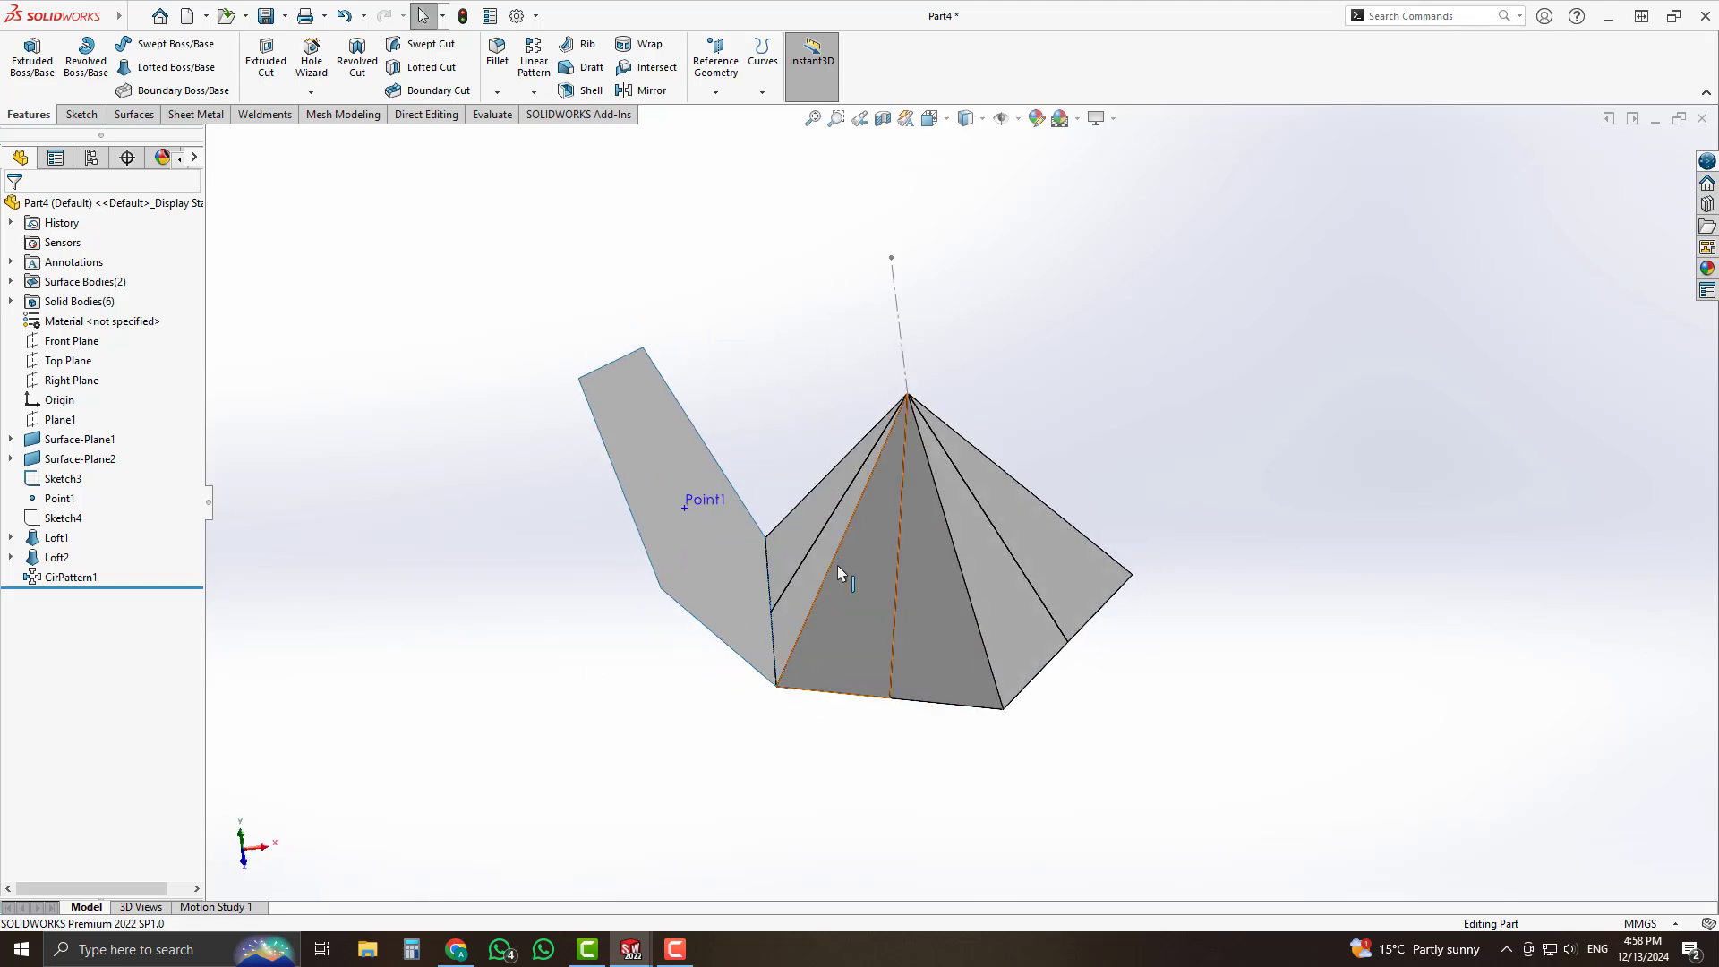
# On the inclined pentagon's face, sketch a five-sided inscribed-circle polygon with sides about 27 mm, centred on Point1.
pyautogui.moveTo(824, 596); pyautogui.dragTo(725, 544, button='middle')
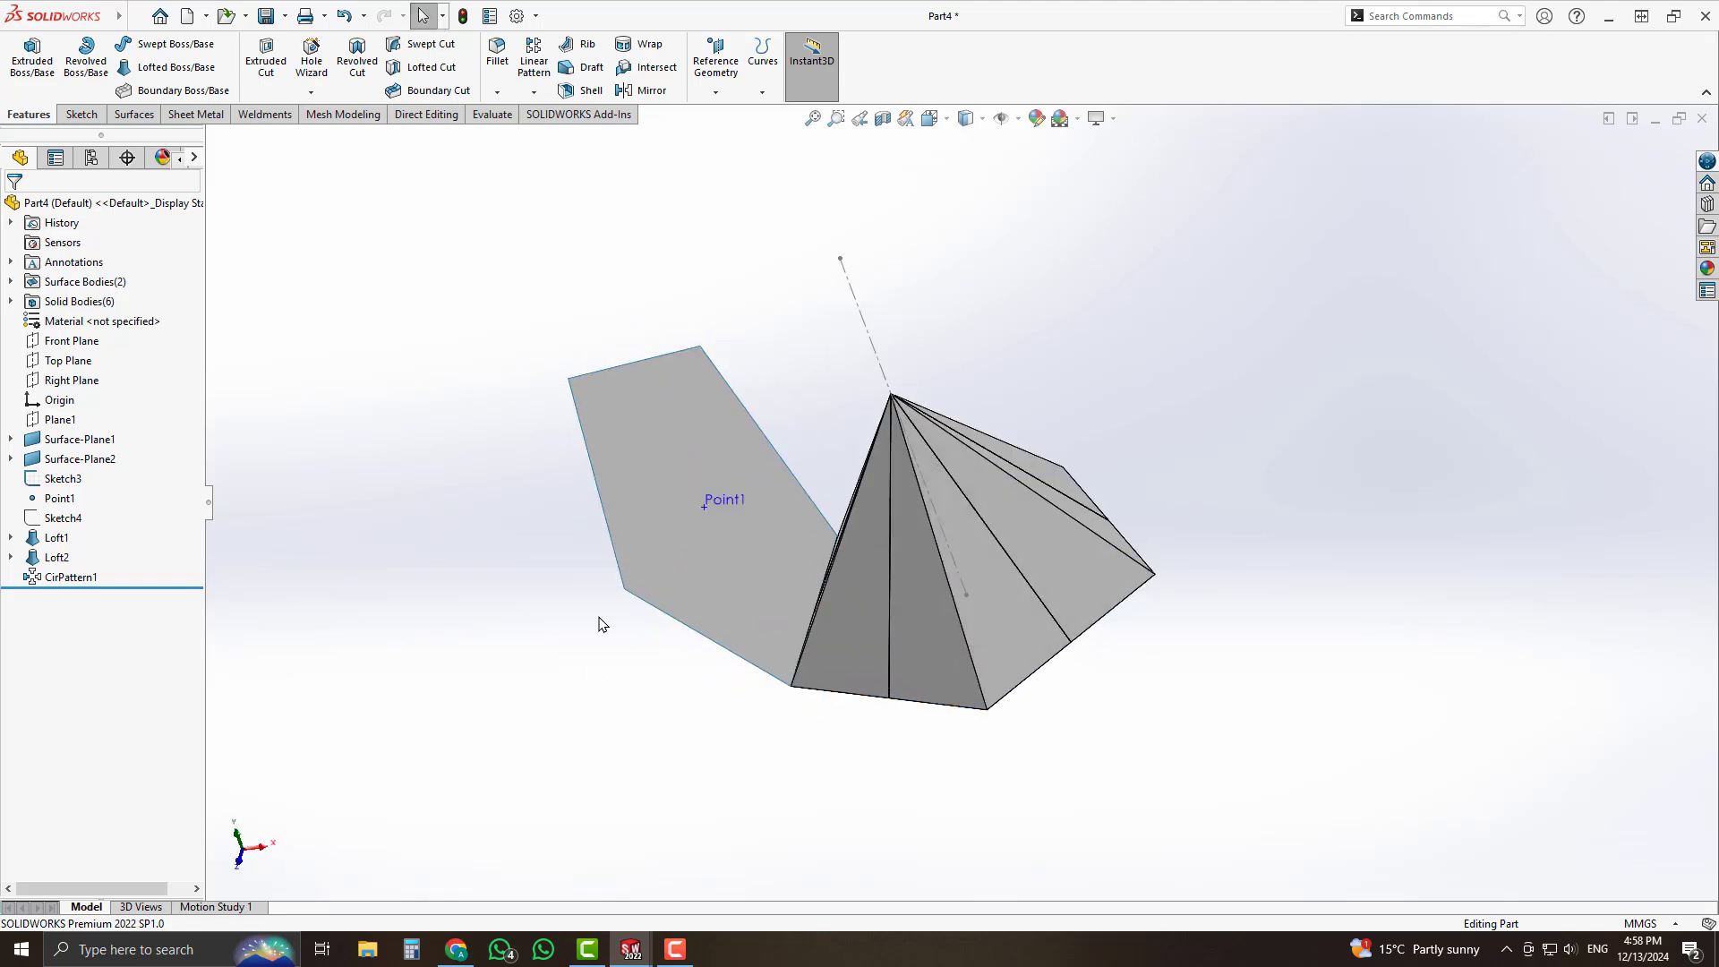
pyautogui.moveTo(601, 624); pyautogui.dragTo(810, 453, button='middle')
pyautogui.click(803, 390)
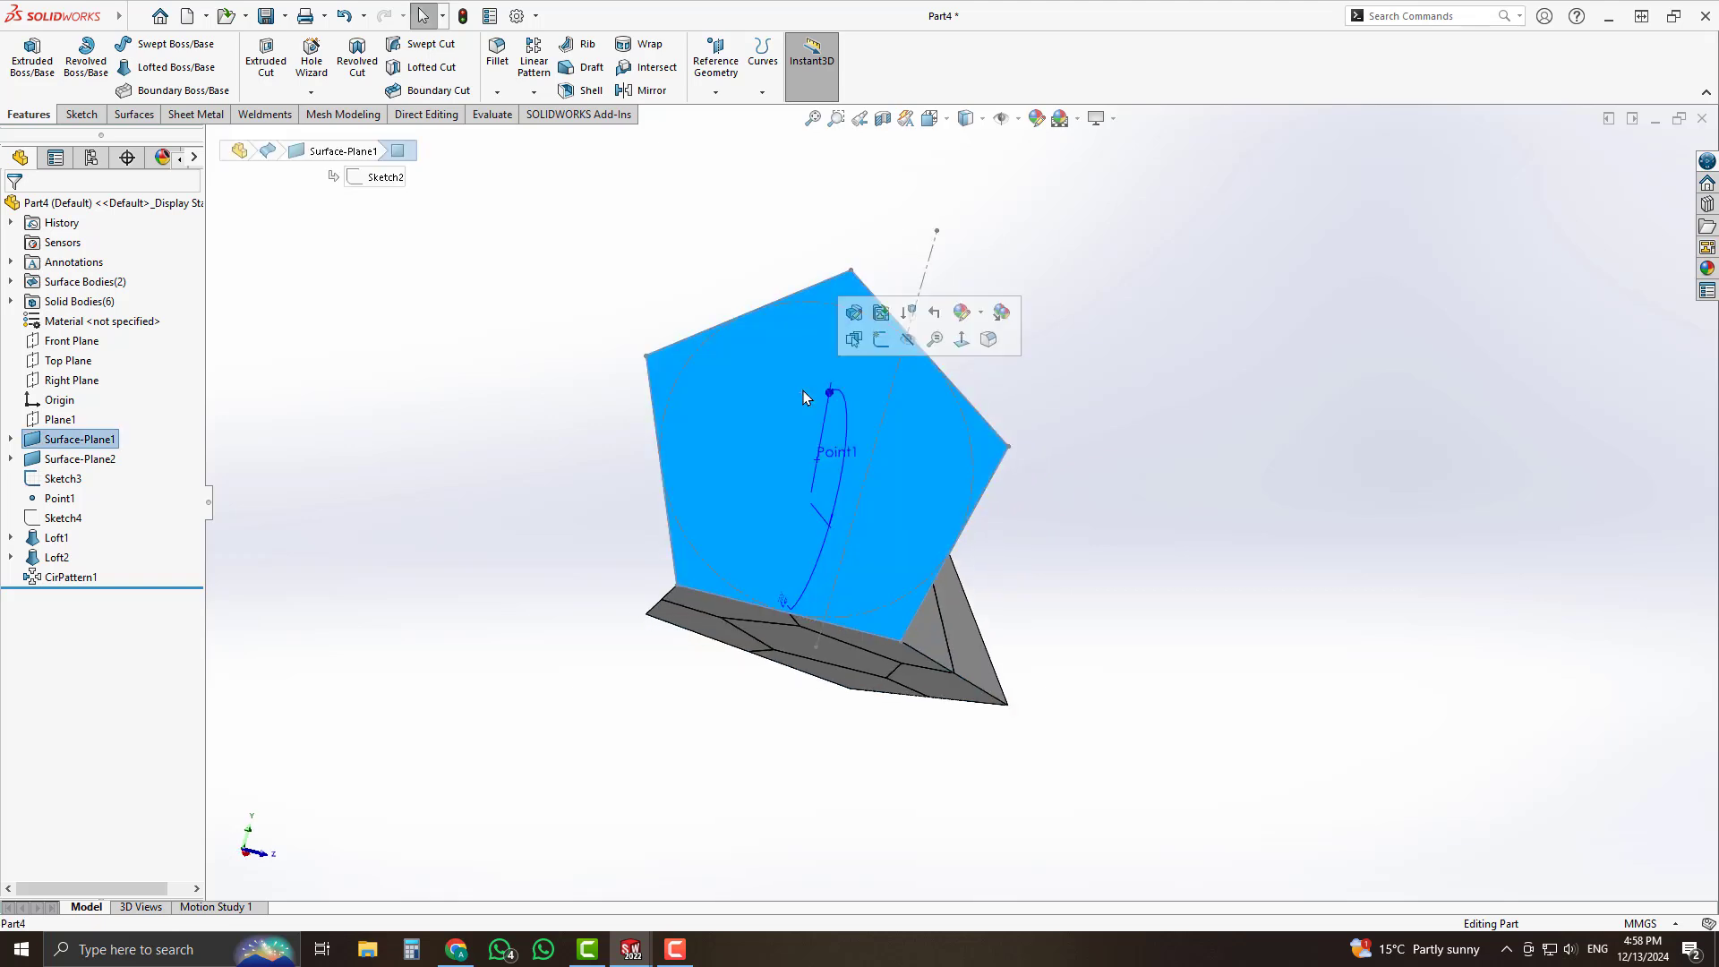
pyautogui.click(881, 338)
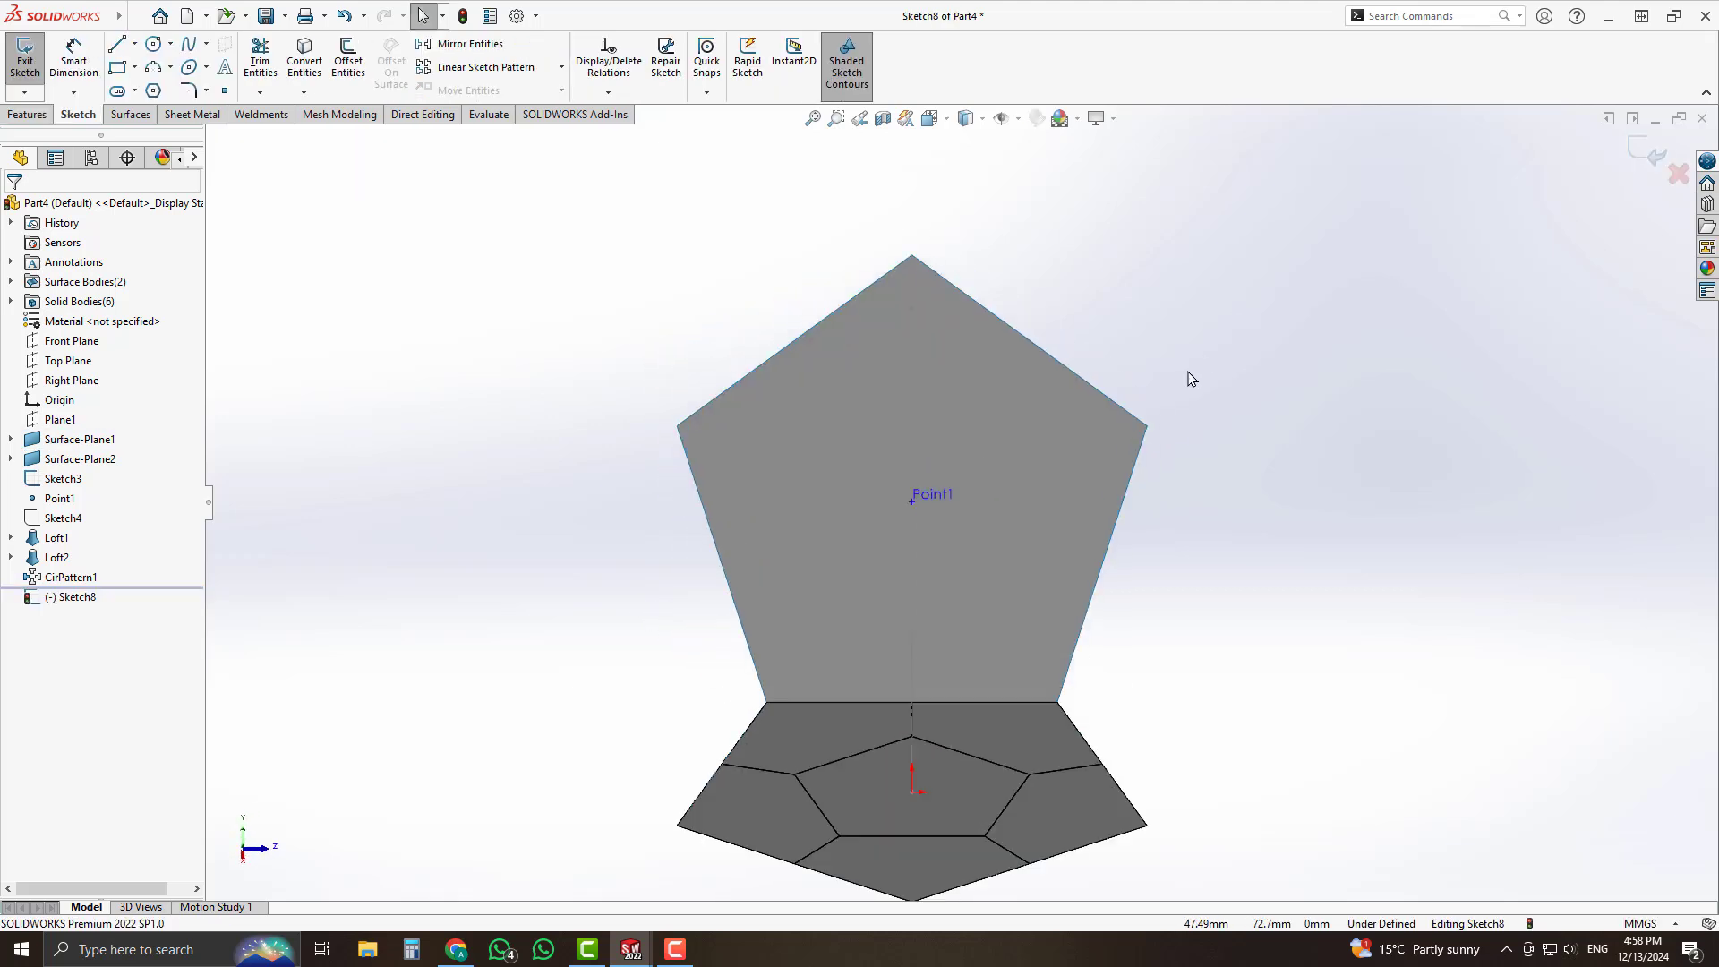
pyautogui.scroll(-1, 1188, 379)
pyautogui.click(154, 92)
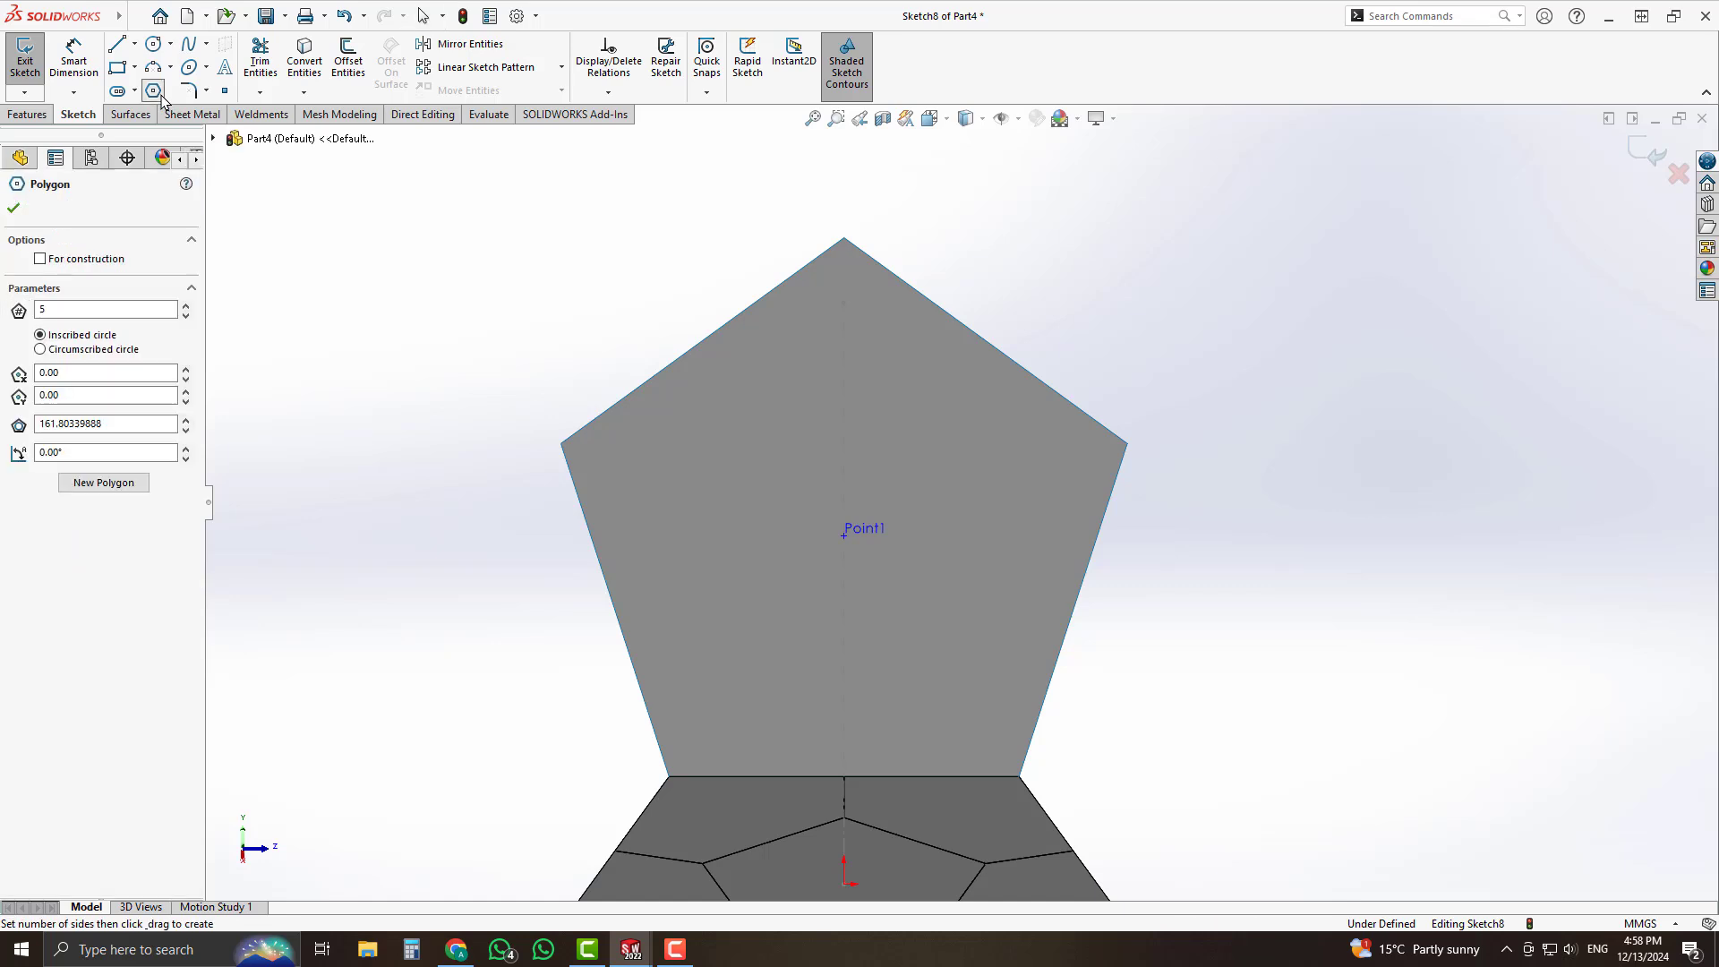
pyautogui.moveTo(844, 535); pyautogui.dragTo(1000, 586)
pyautogui.press('Escape')
# Dimension one side of the inclined face's inner pentagon to 25 mm and exit the sketch.
pyautogui.moveTo(1280, 604); pyautogui.dragTo(1281, 401, button='right')
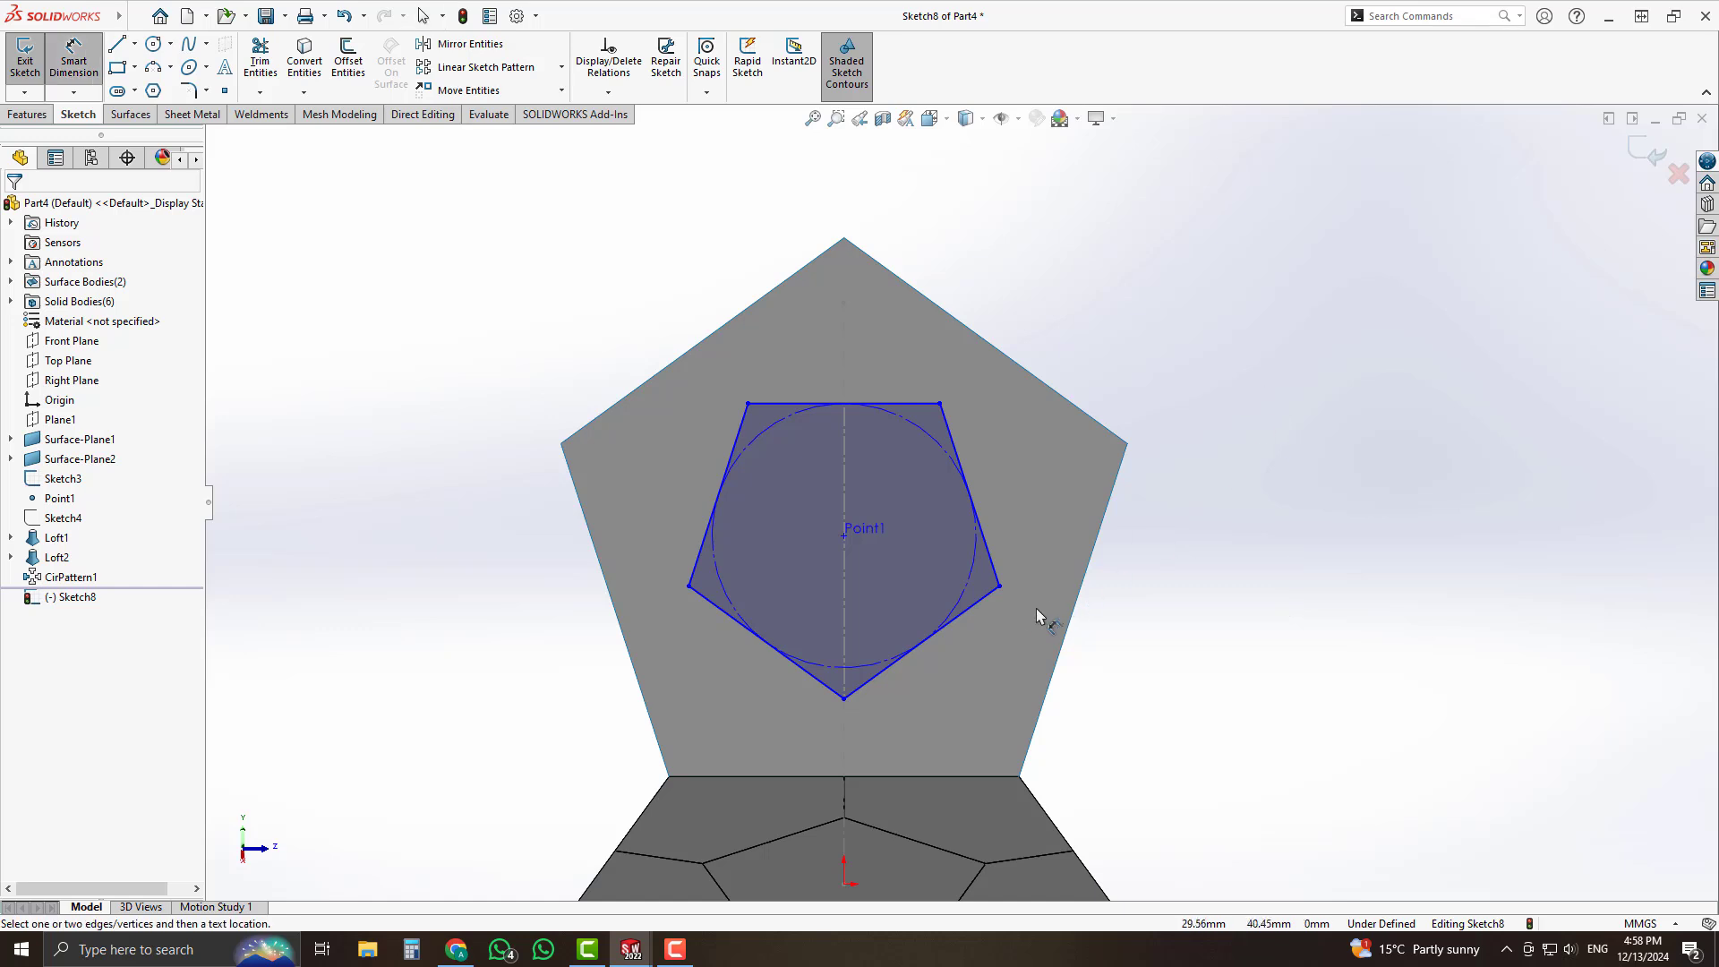
pyautogui.click(988, 605)
pyautogui.click(989, 616)
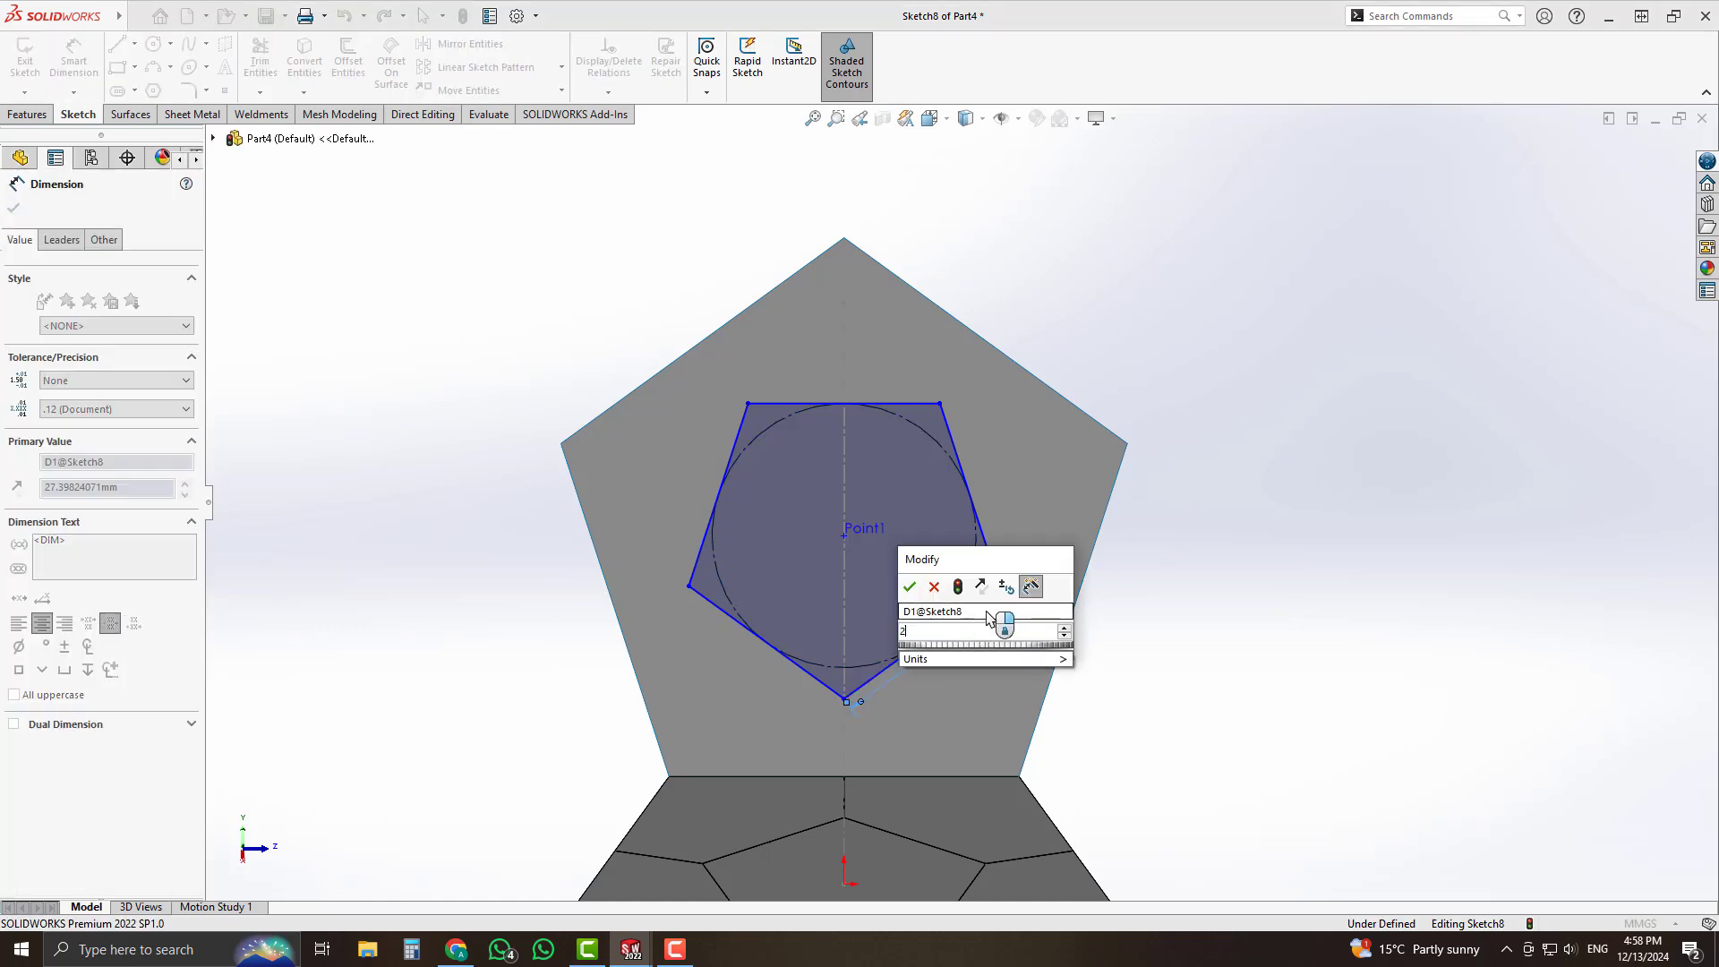
pyautogui.press('Return')
pyautogui.click(1191, 350)
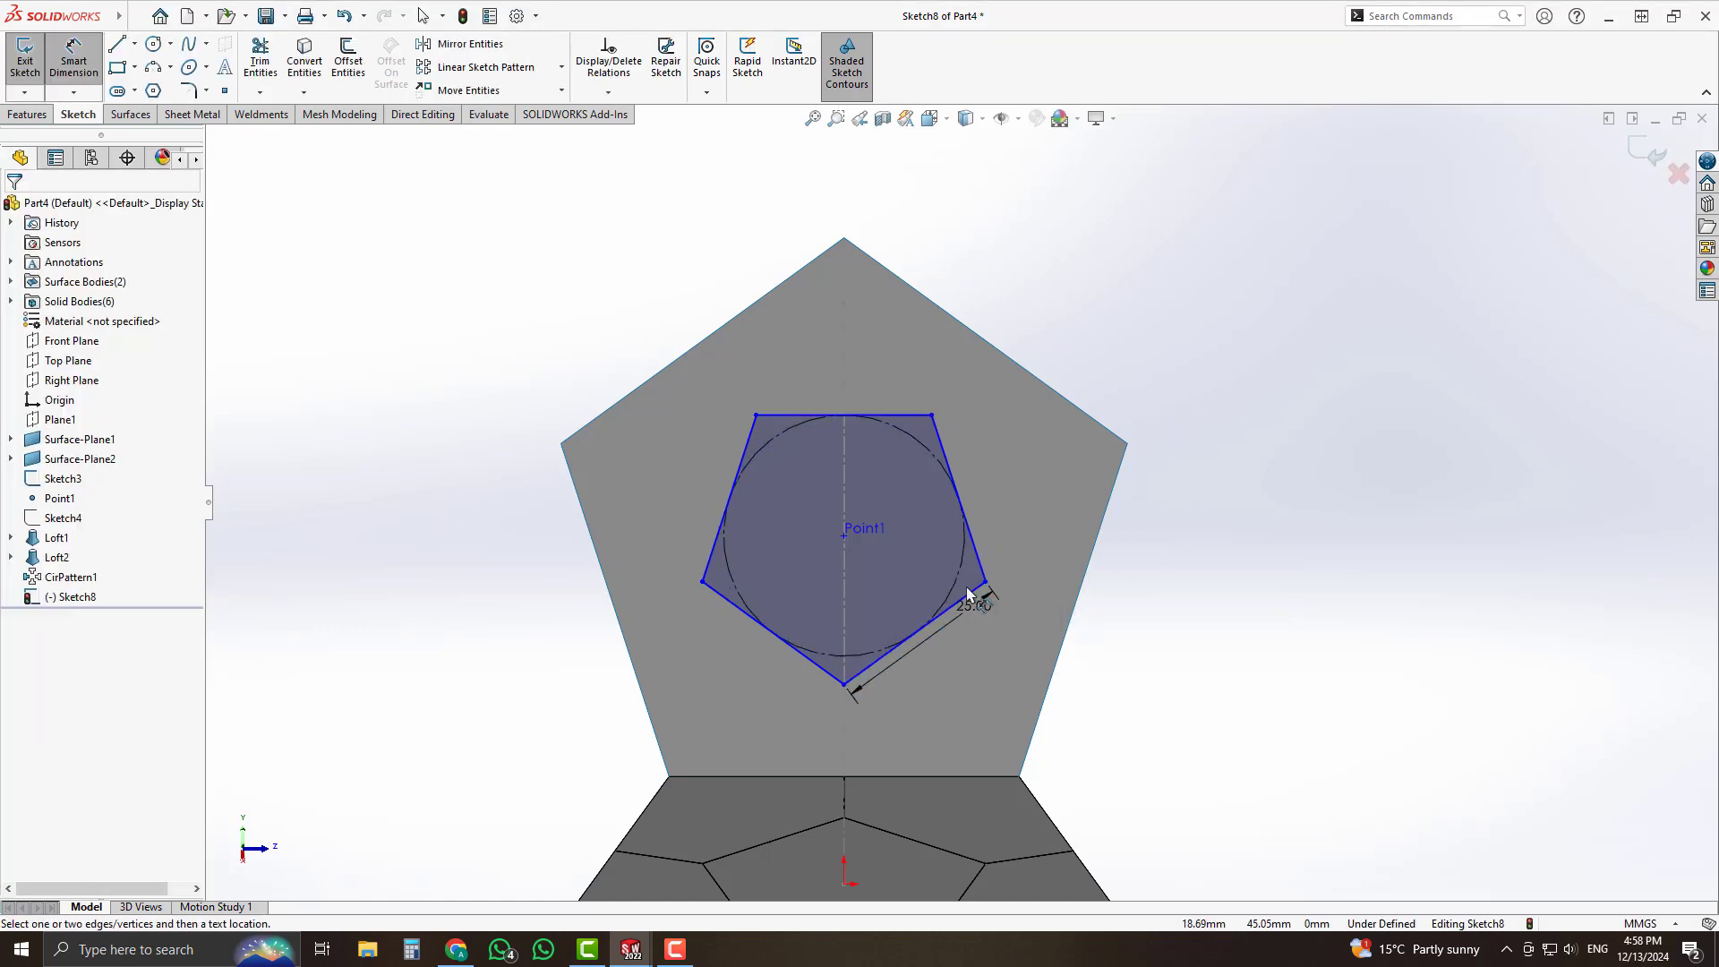
pyautogui.press('Escape')
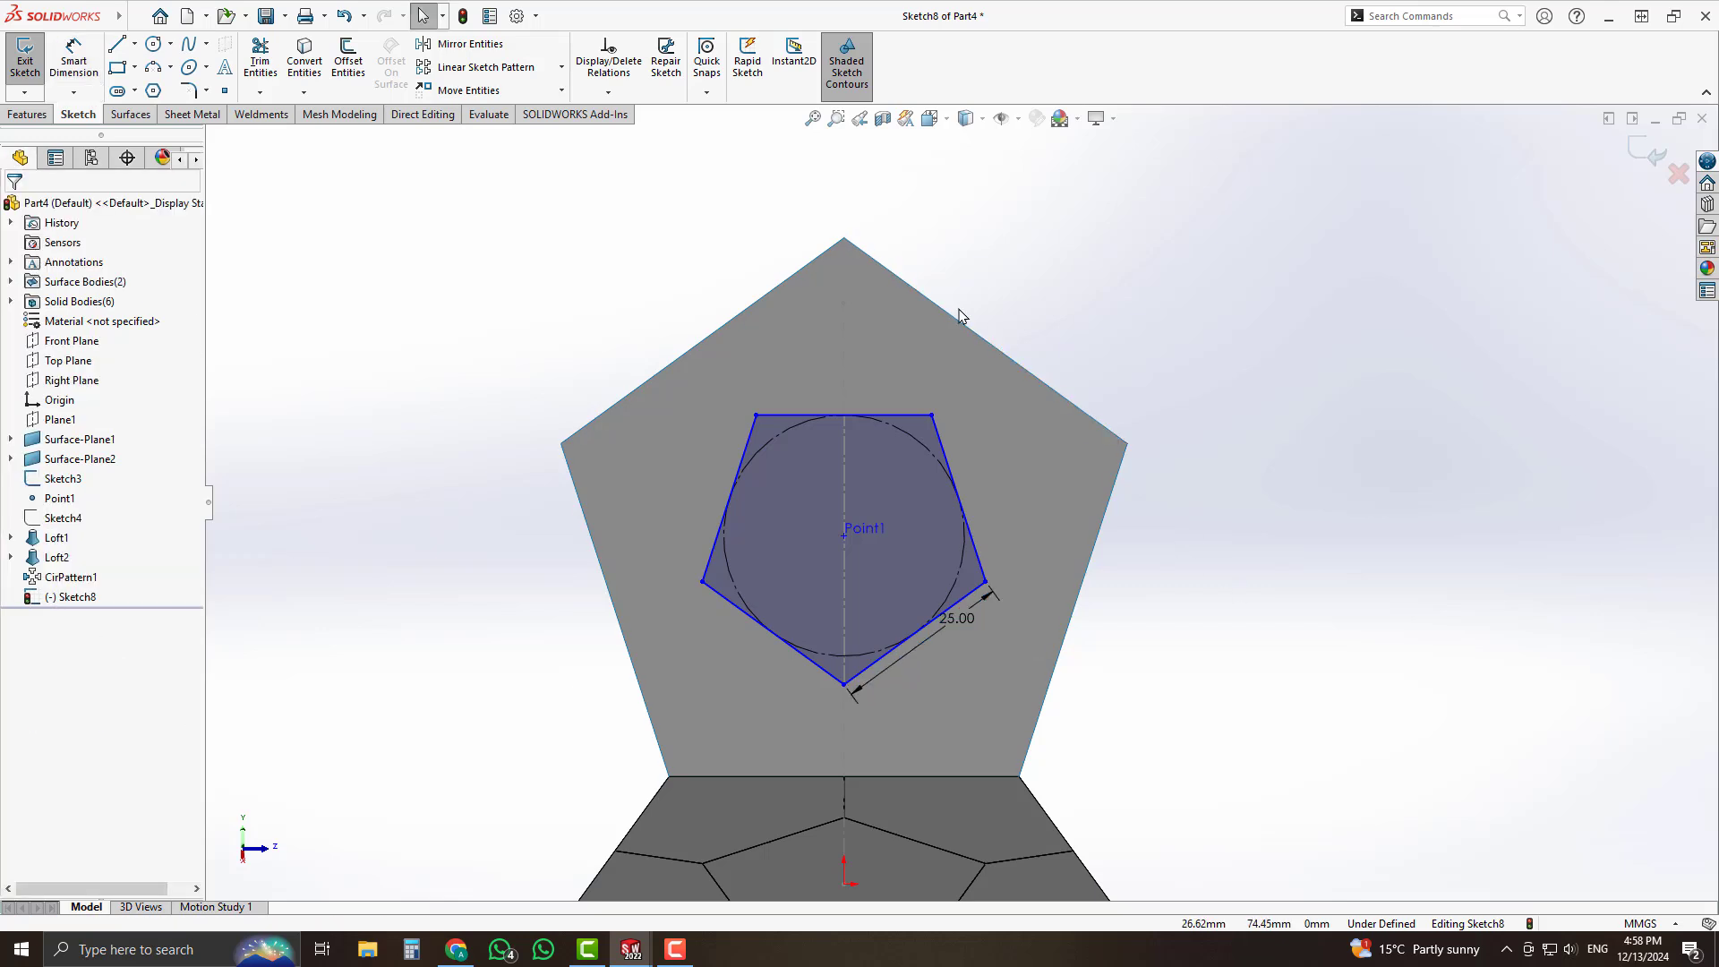
pyautogui.scroll(-2, 857, 408)
pyautogui.click(1639, 152)
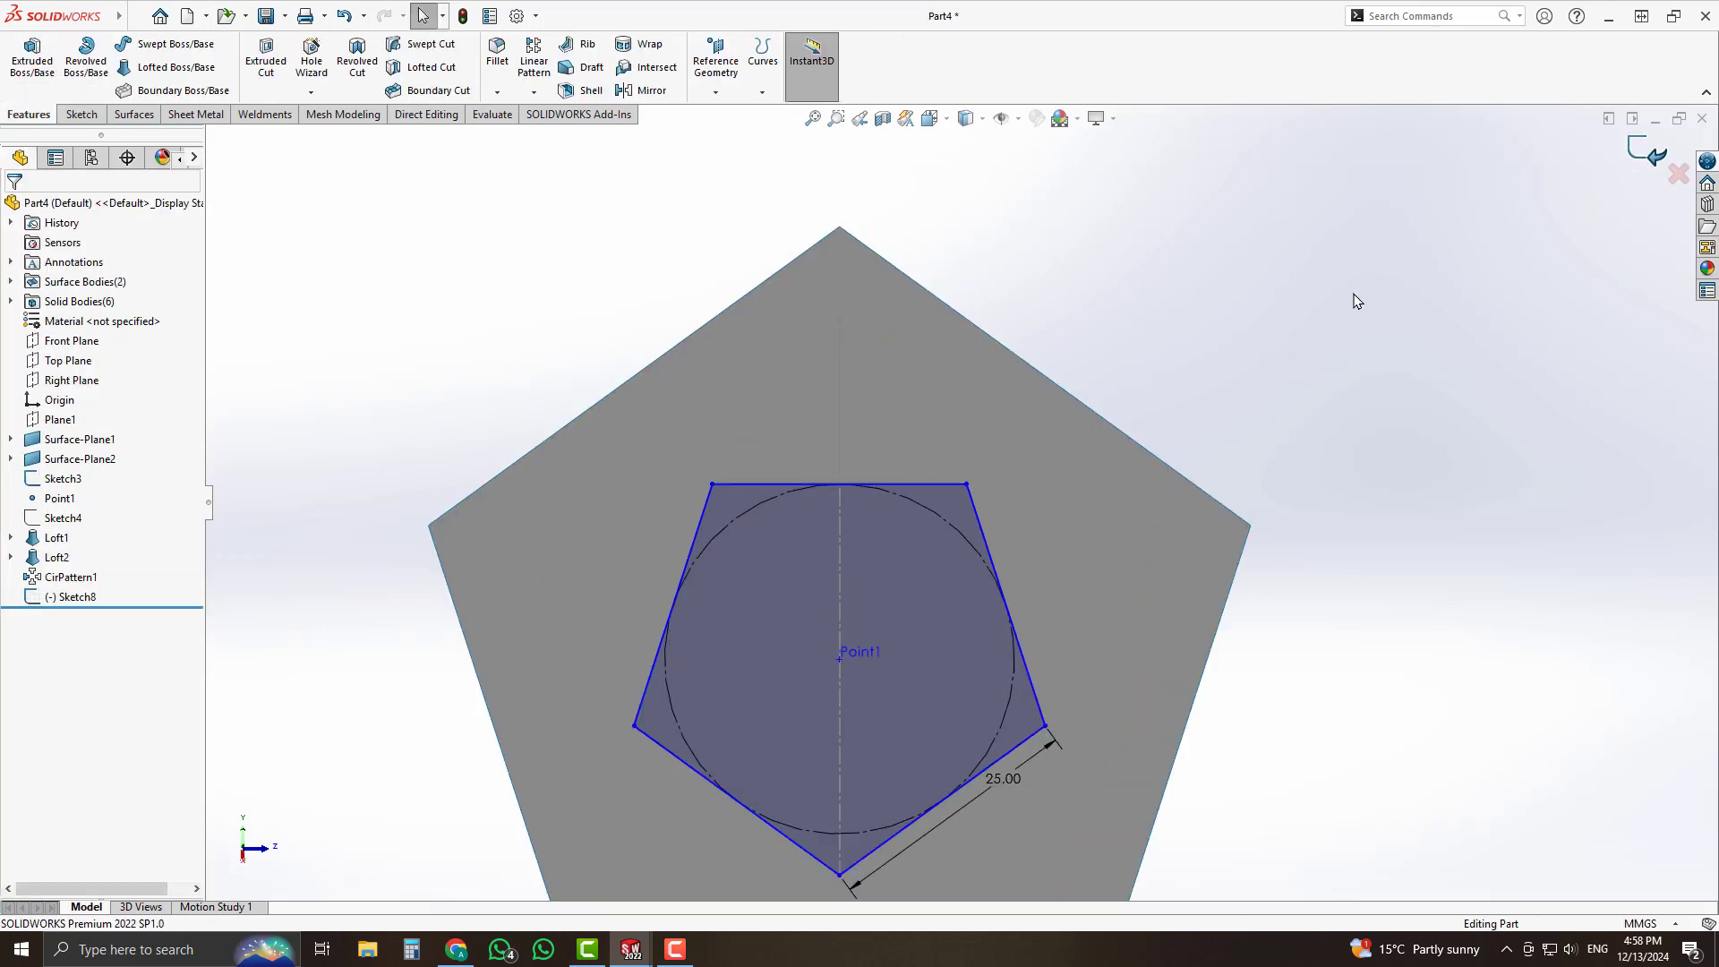
# On the inclined face, sketch a closed five-sided panel joining the inner pentagon's upper side to the face's top corner and adjacent edge midpoints.
pyautogui.click(901, 388)
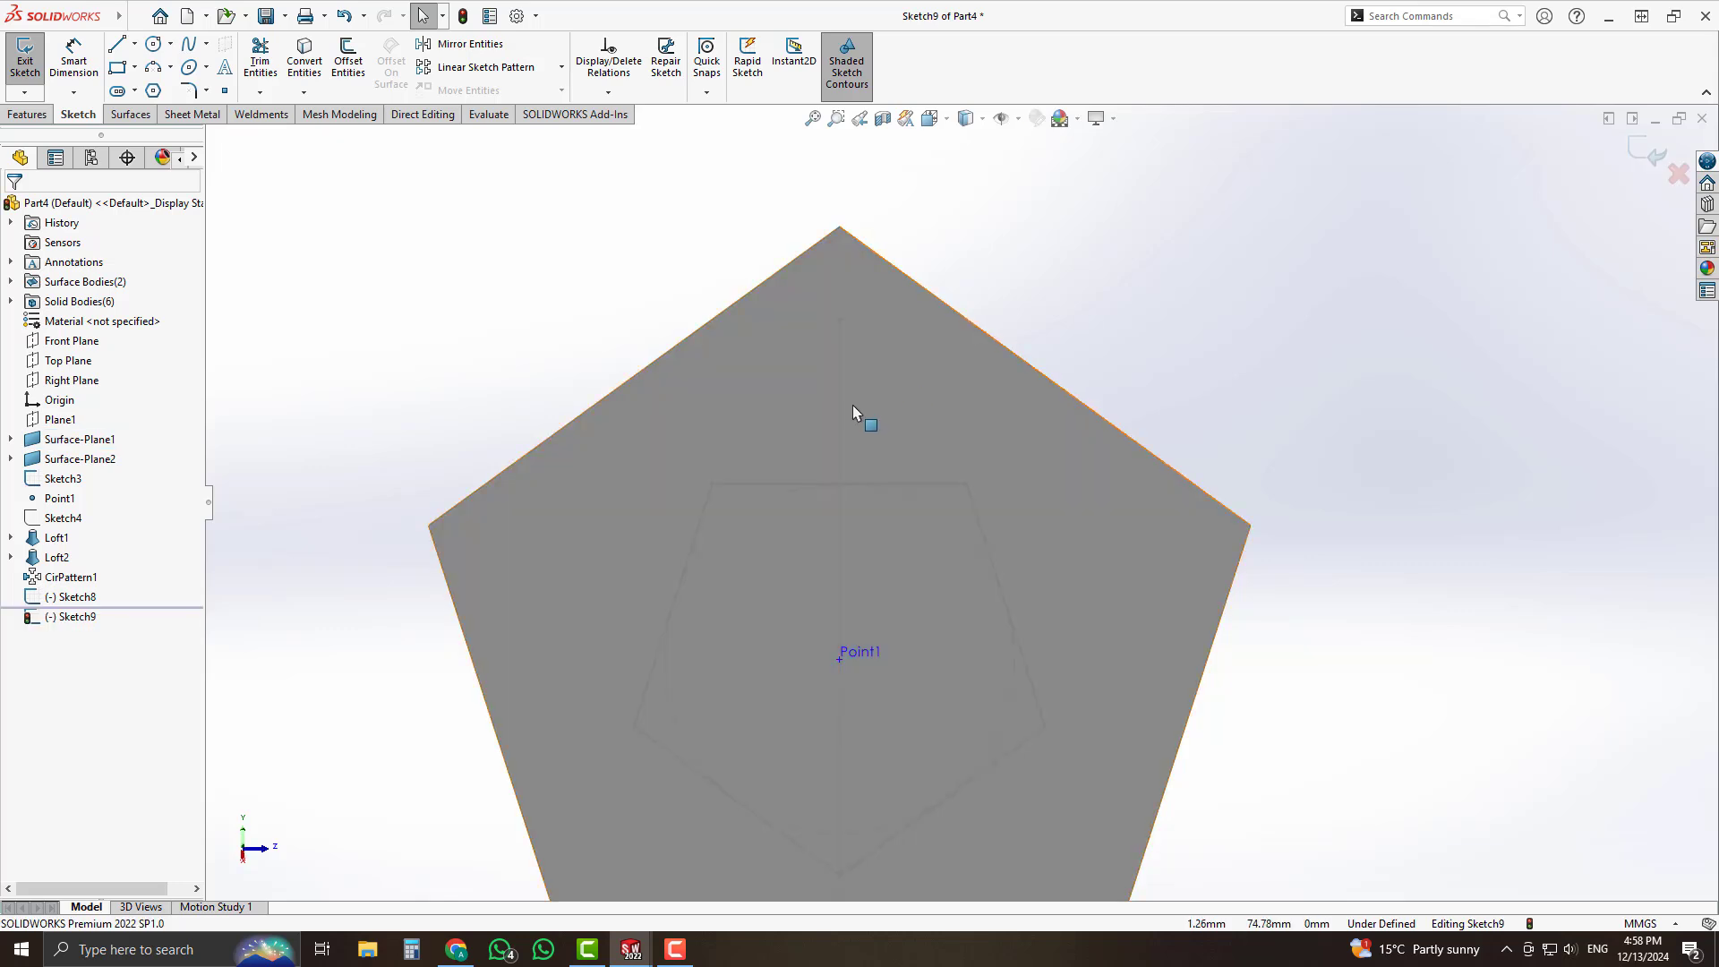
pyautogui.scroll(-1, 853, 405)
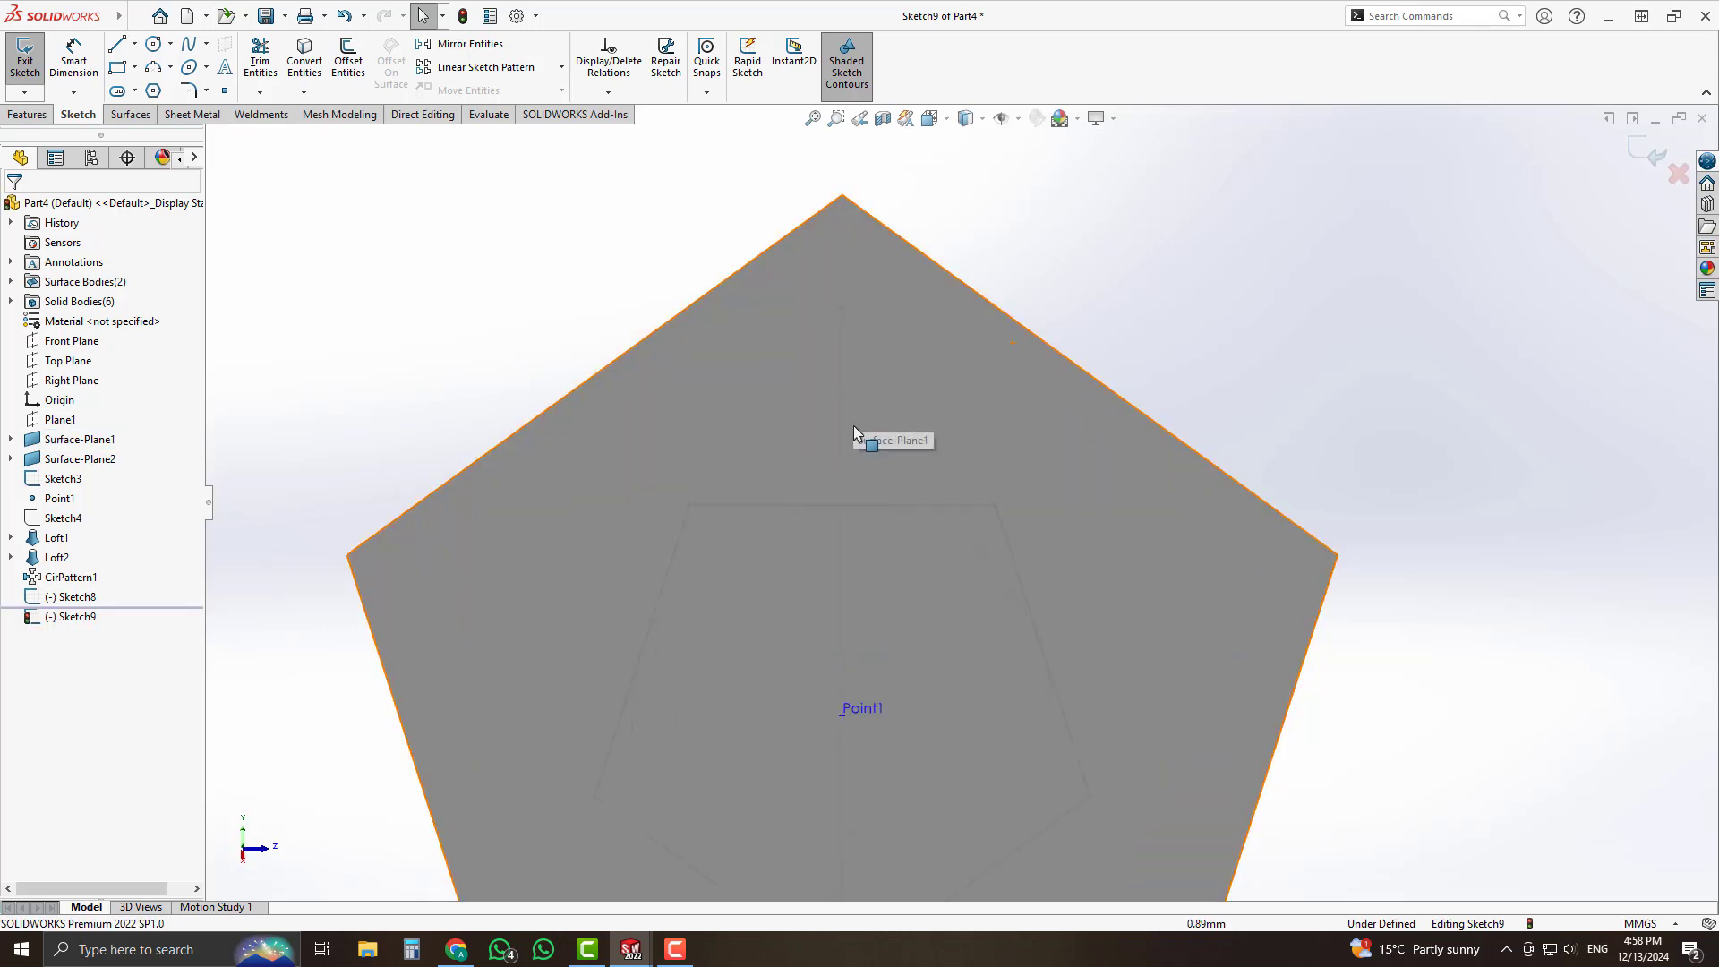
pyautogui.click(121, 47)
pyautogui.click(688, 505)
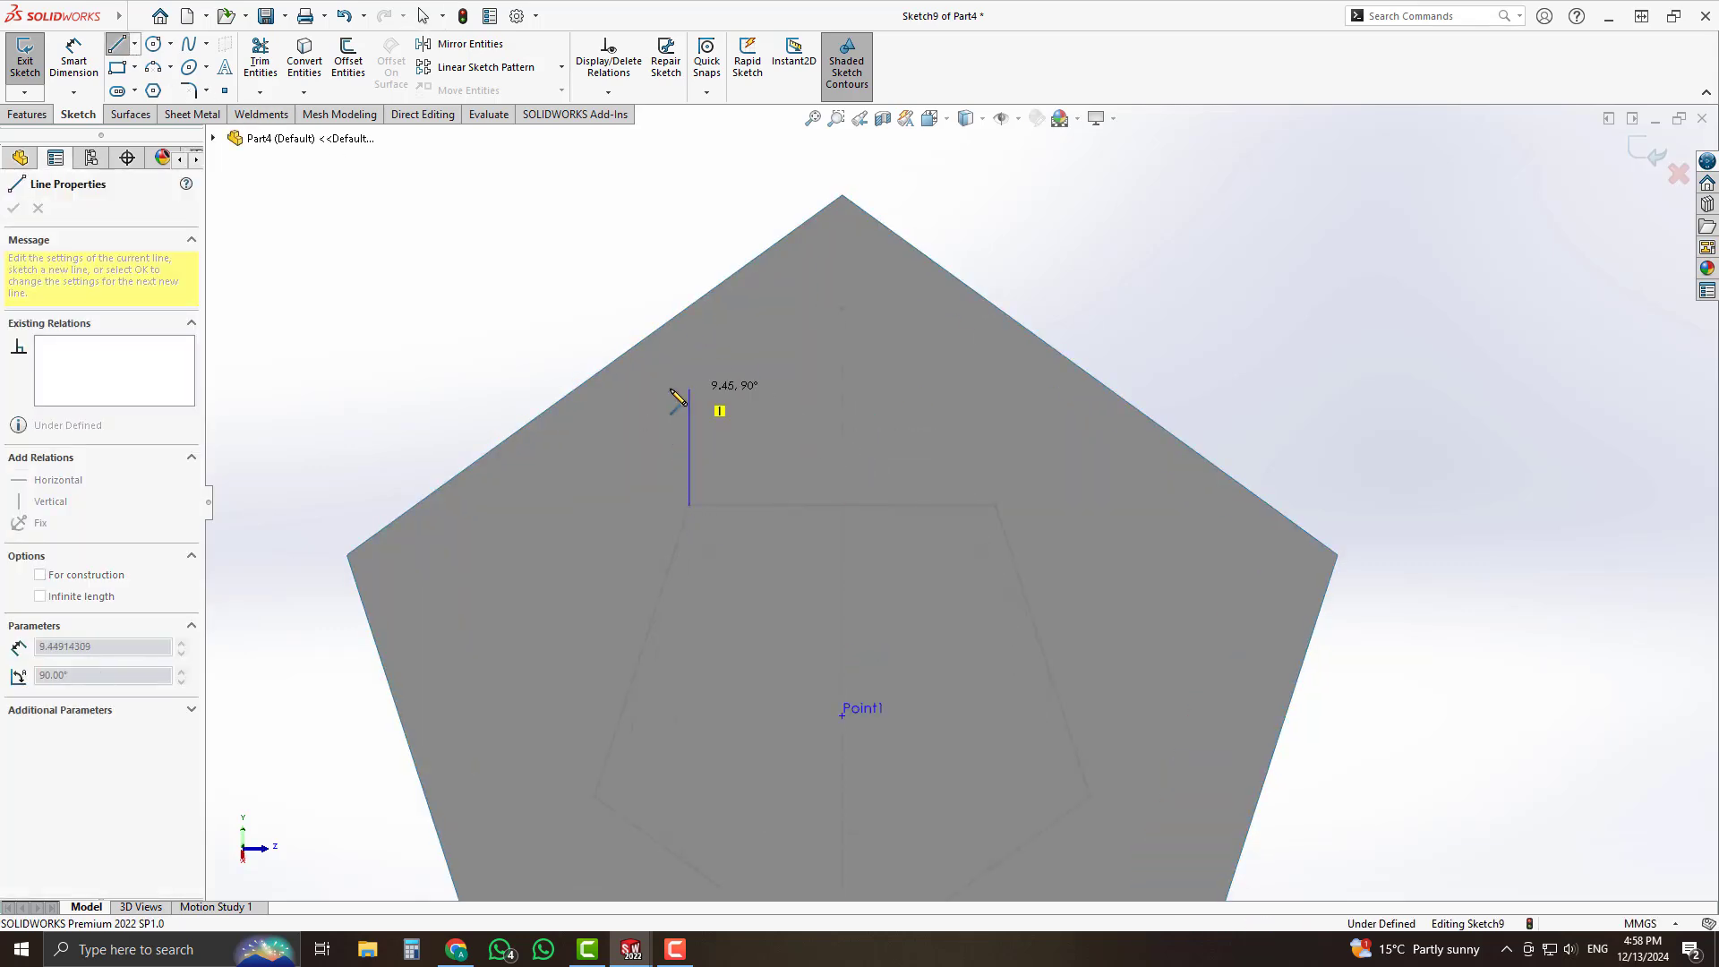
pyautogui.click(596, 375)
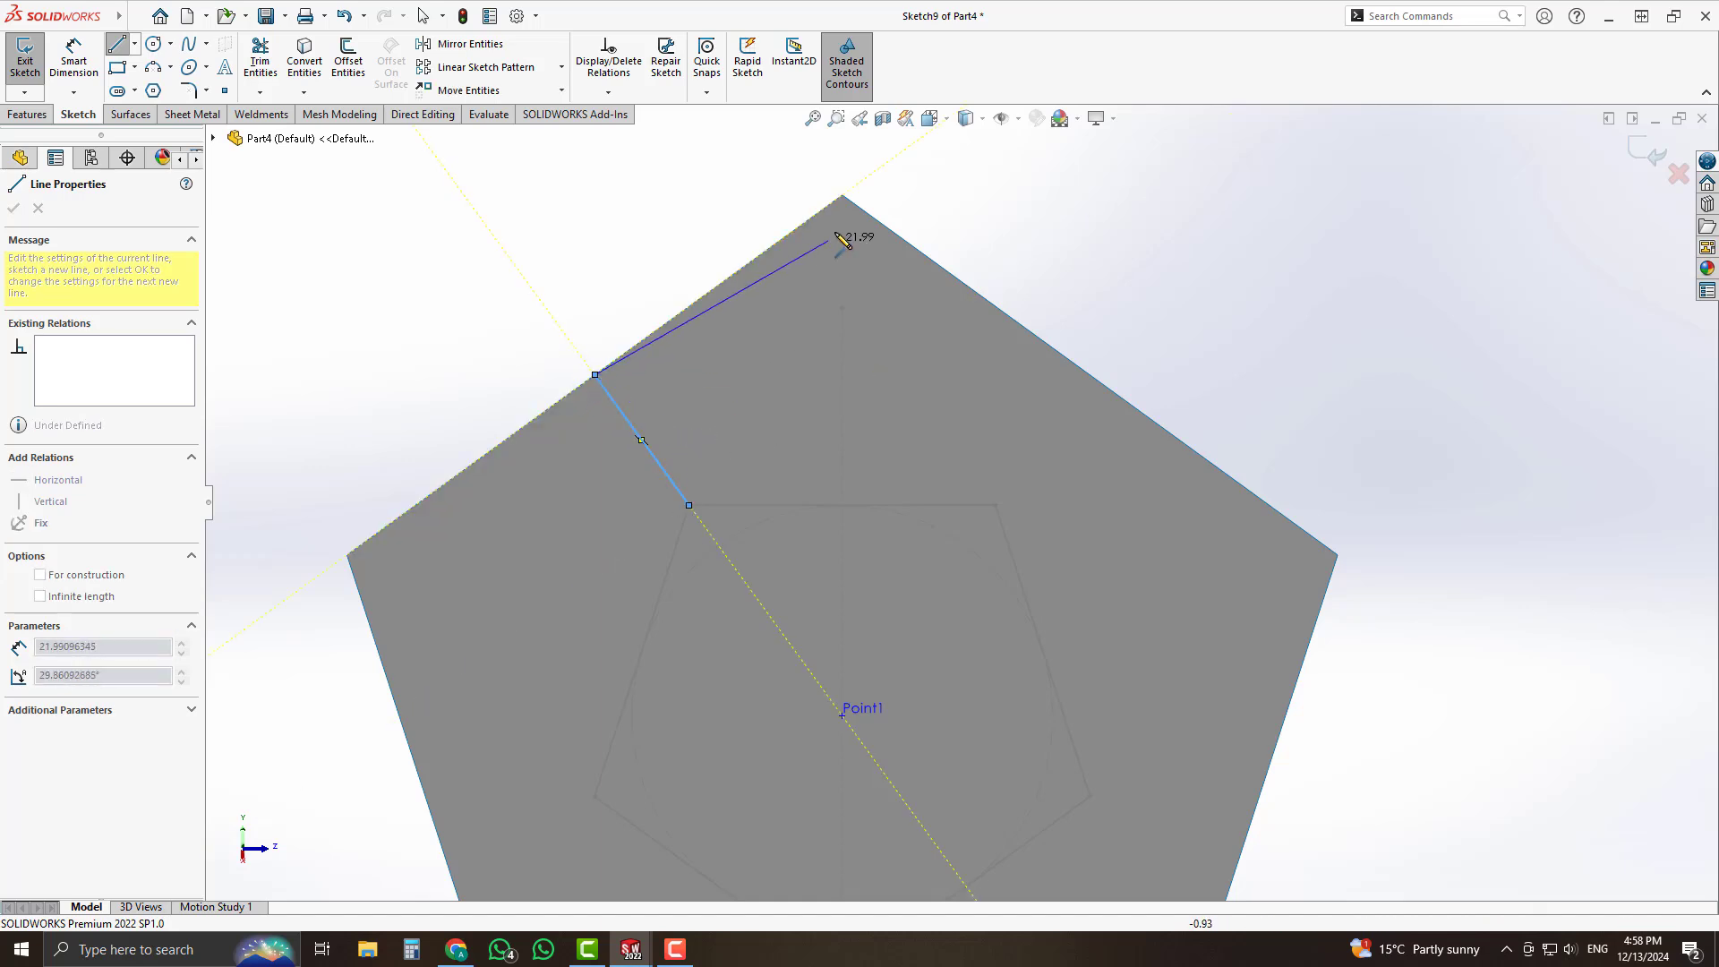
pyautogui.click(843, 196)
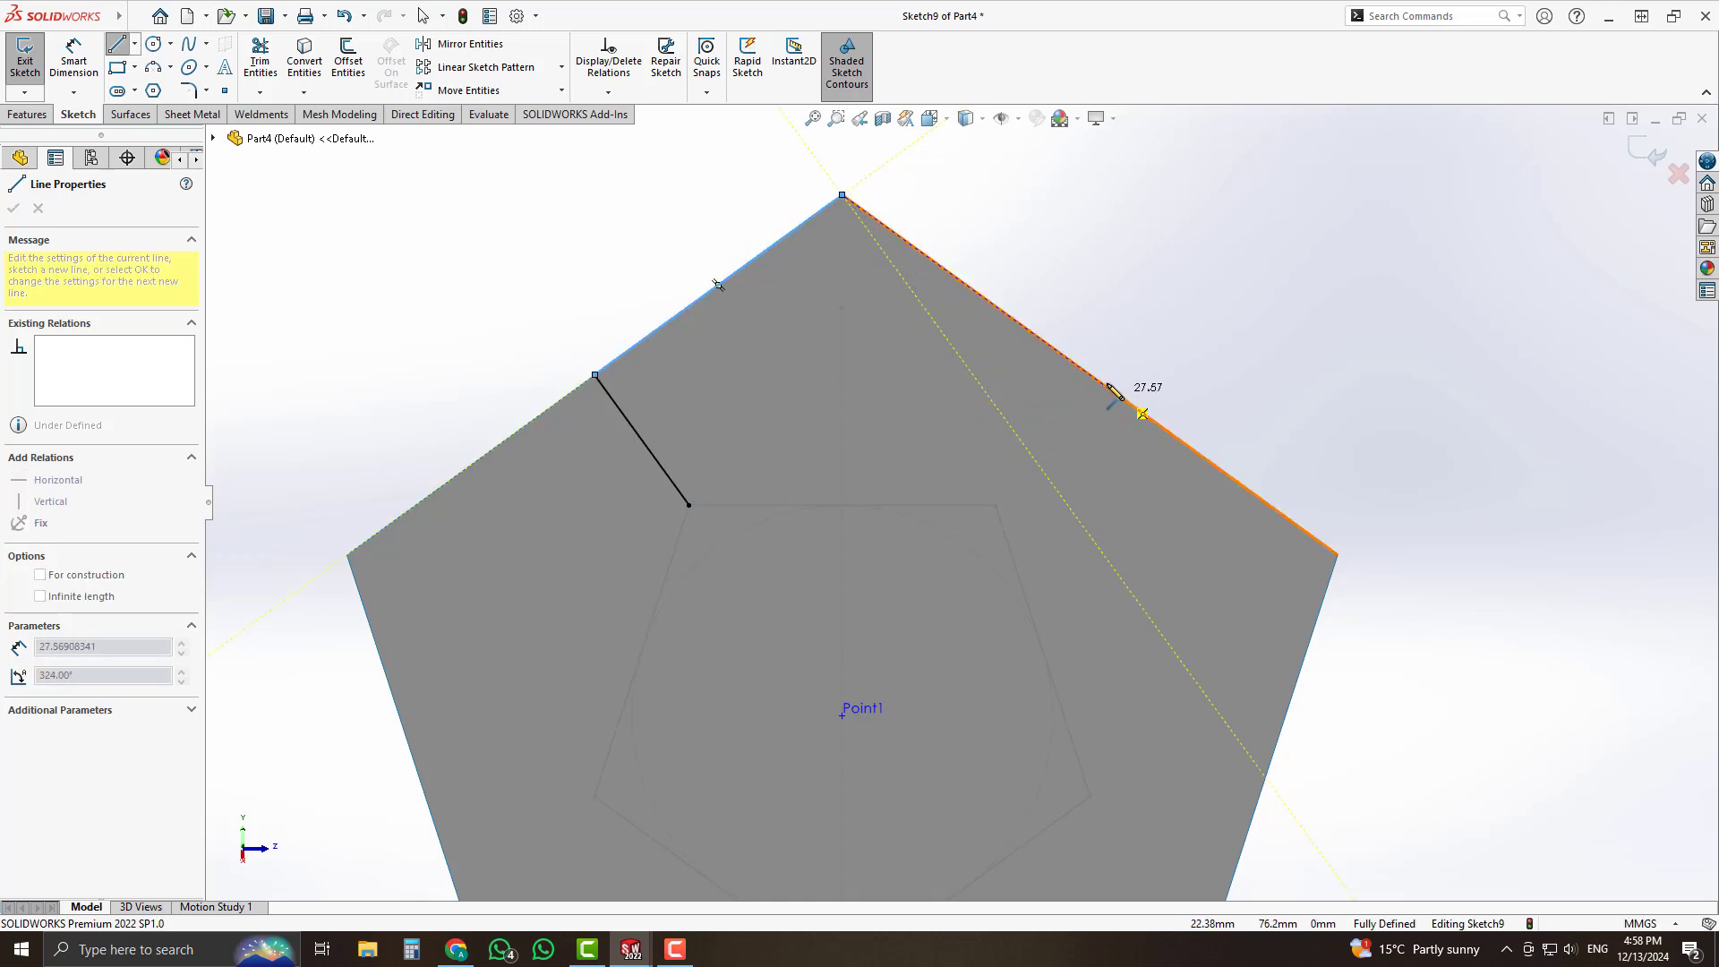
pyautogui.click(1089, 374)
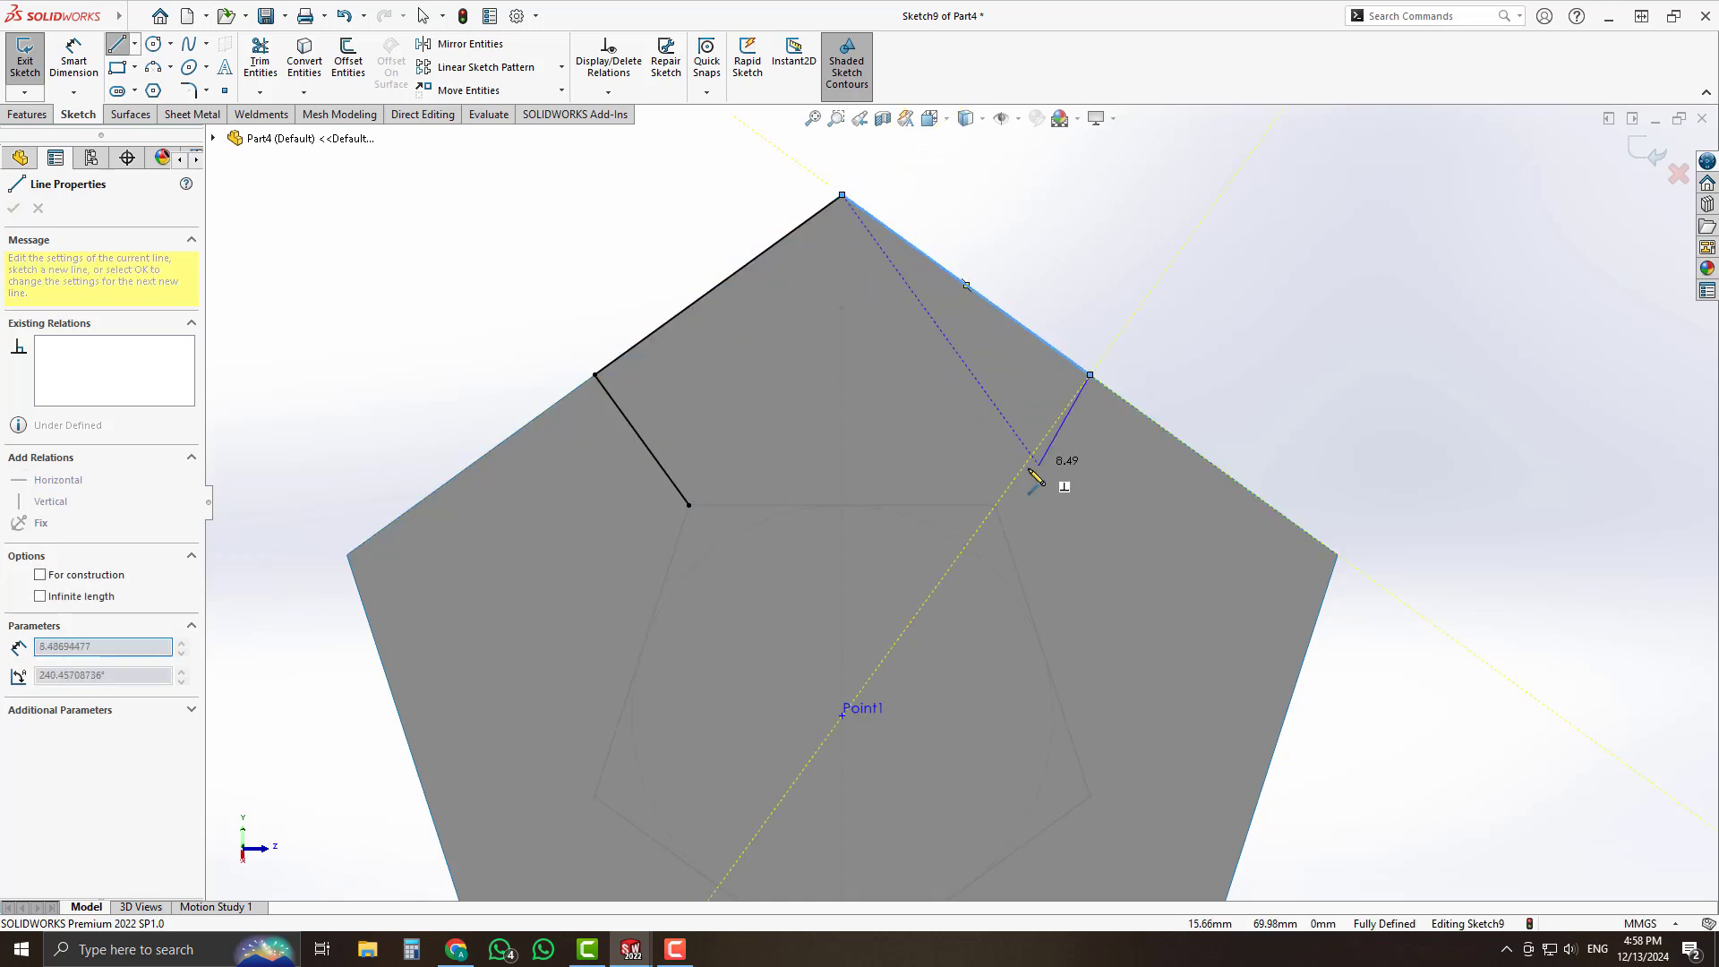
pyautogui.click(996, 505)
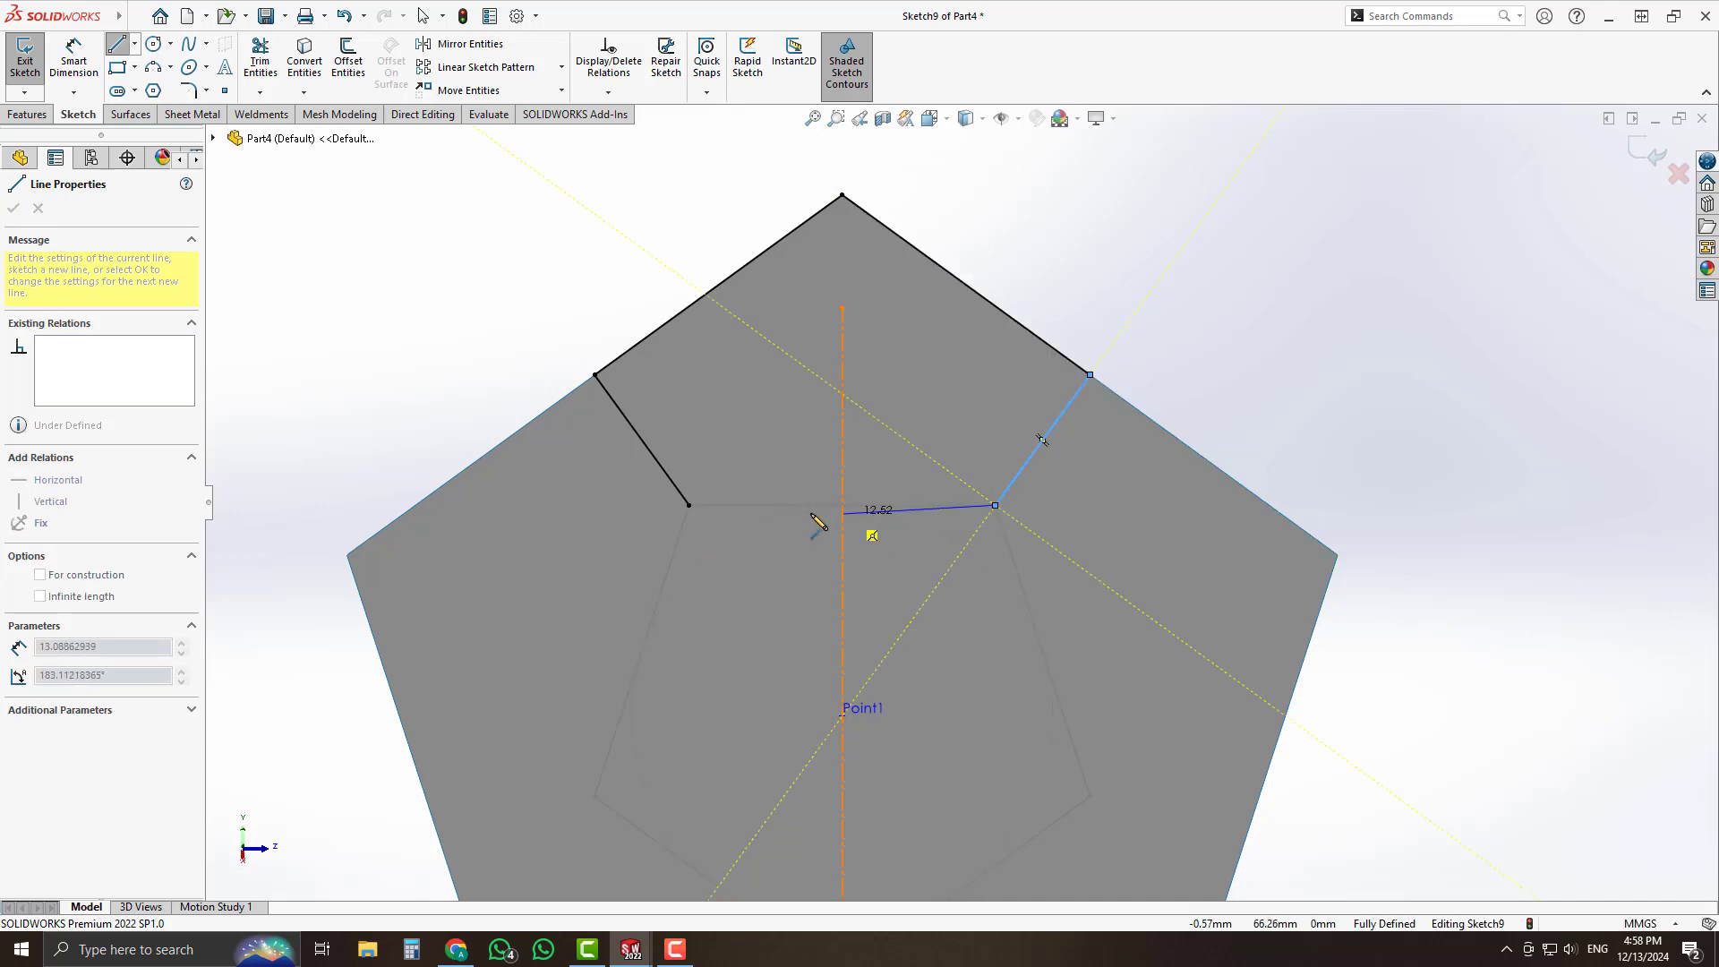
pyautogui.click(688, 506)
pyautogui.press('Escape')
pyautogui.press('z')
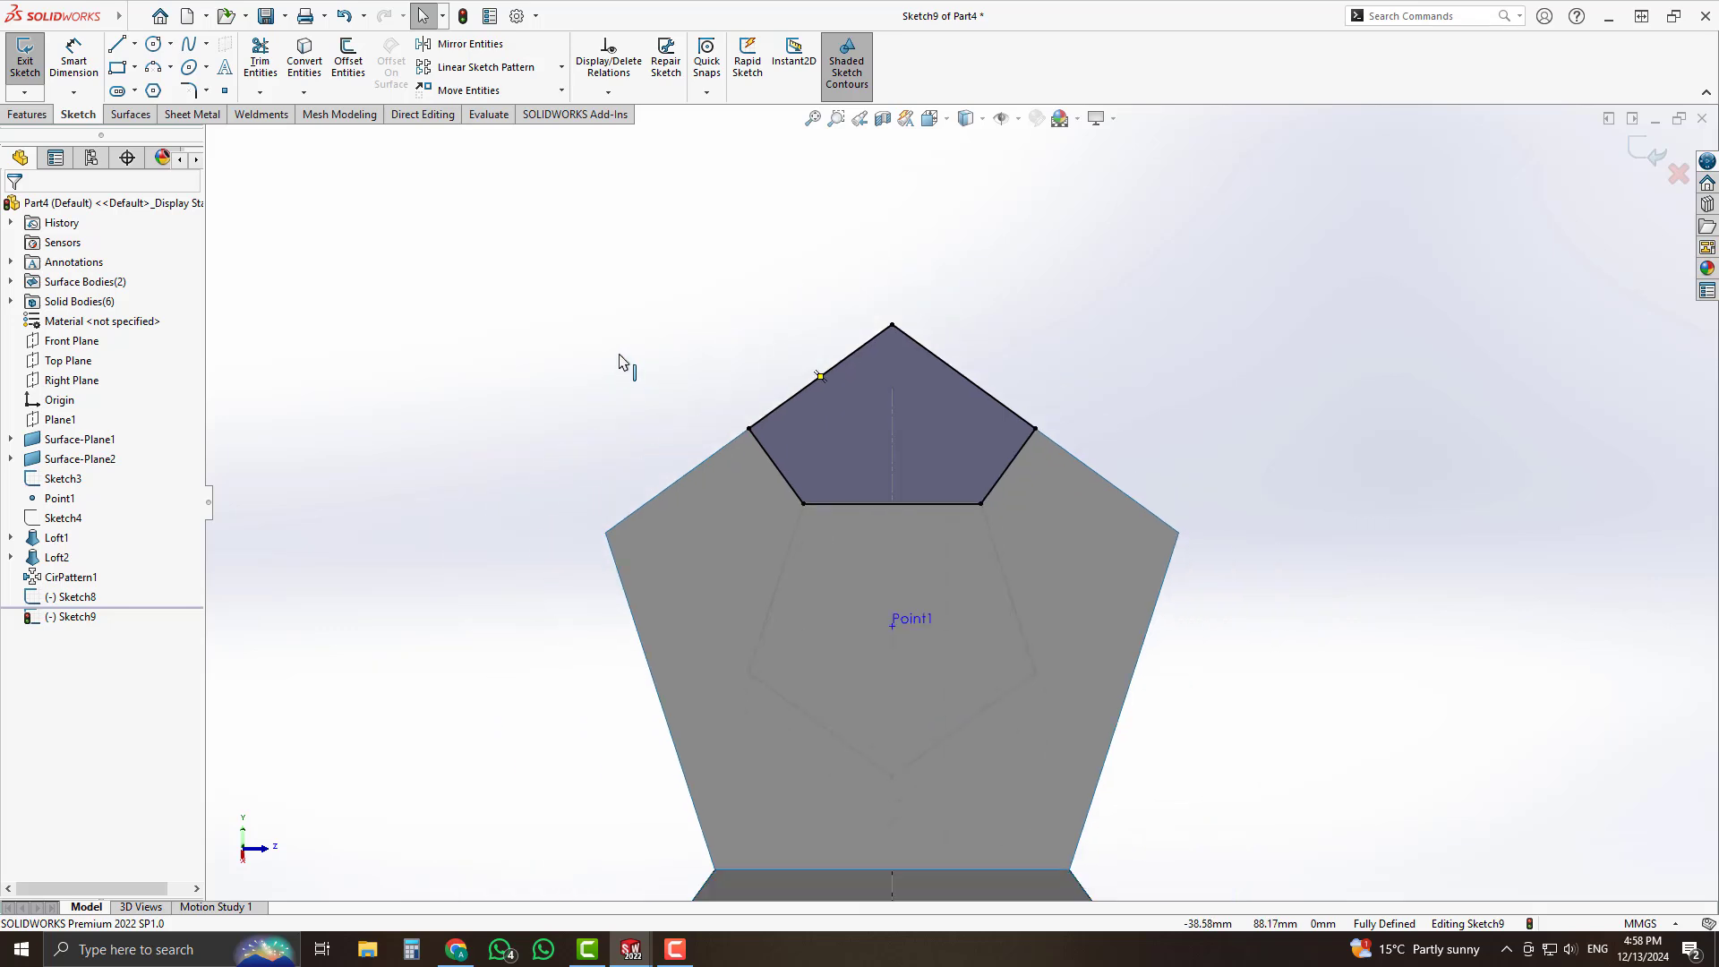
pyautogui.moveTo(610, 376)
pyautogui.mouseDown(button='middle')
pyautogui.moveTo(902, 518)
pyautogui.moveTo(1081, 378)
pyautogui.mouseUp(button='middle')
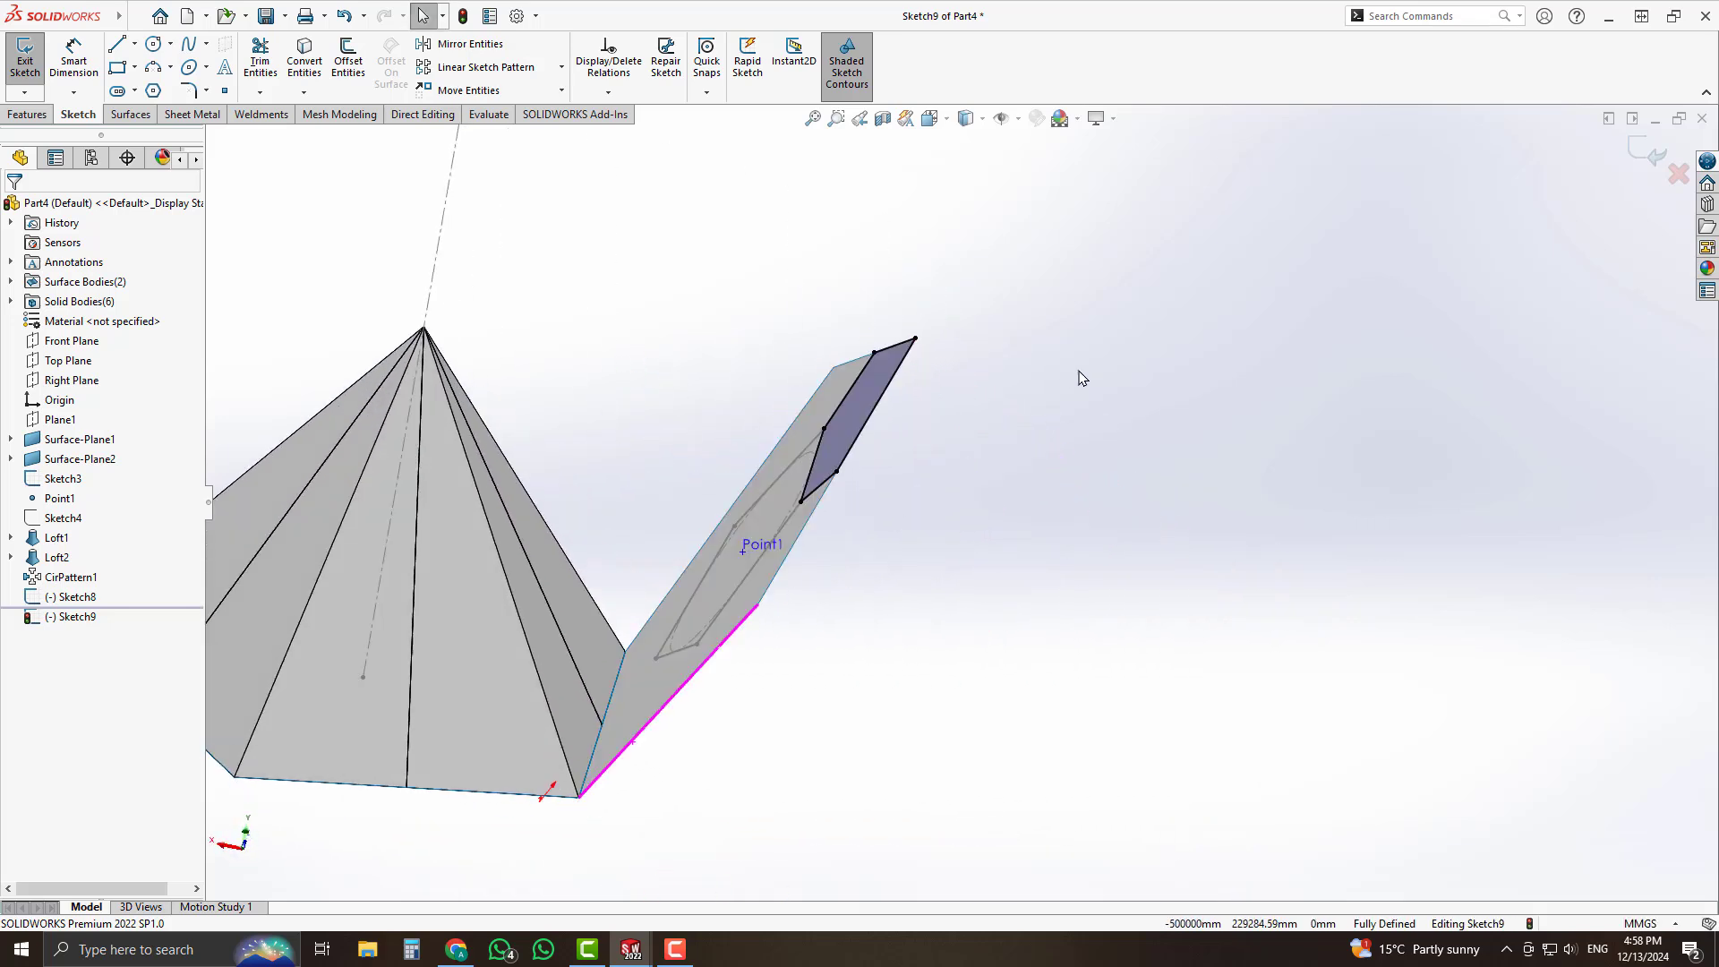
pyautogui.click(1633, 159)
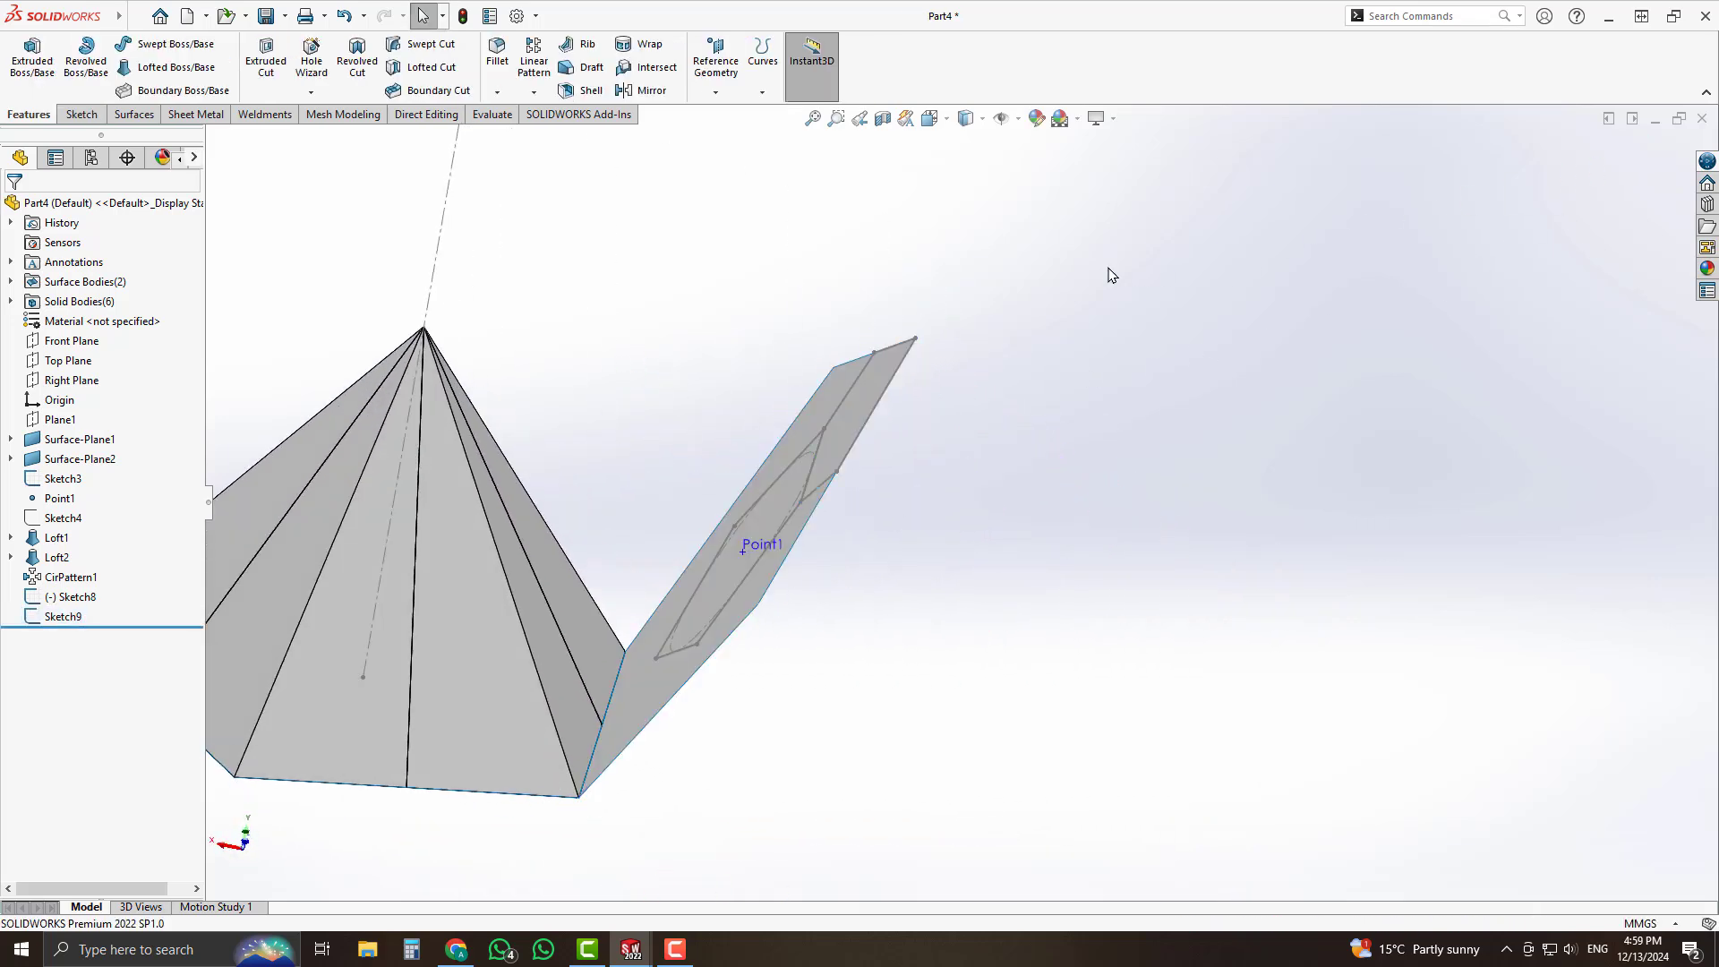
# Loft the inclined face's inner pentagon (Sketch8) to the ball-centre point Sketch5 as a separate body, with Merge result off.
pyautogui.moveTo(1108, 273)
pyautogui.mouseDown(button='middle')
pyautogui.moveTo(1056, 307)
pyautogui.moveTo(1097, 318)
pyautogui.mouseUp(button='middle')
pyautogui.scroll(3, 929, 442)
pyautogui.moveTo(839, 394)
pyautogui.mouseDown(button='middle')
pyautogui.moveTo(818, 448)
pyautogui.moveTo(852, 430)
pyautogui.moveTo(821, 396)
pyautogui.mouseUp(button='middle')
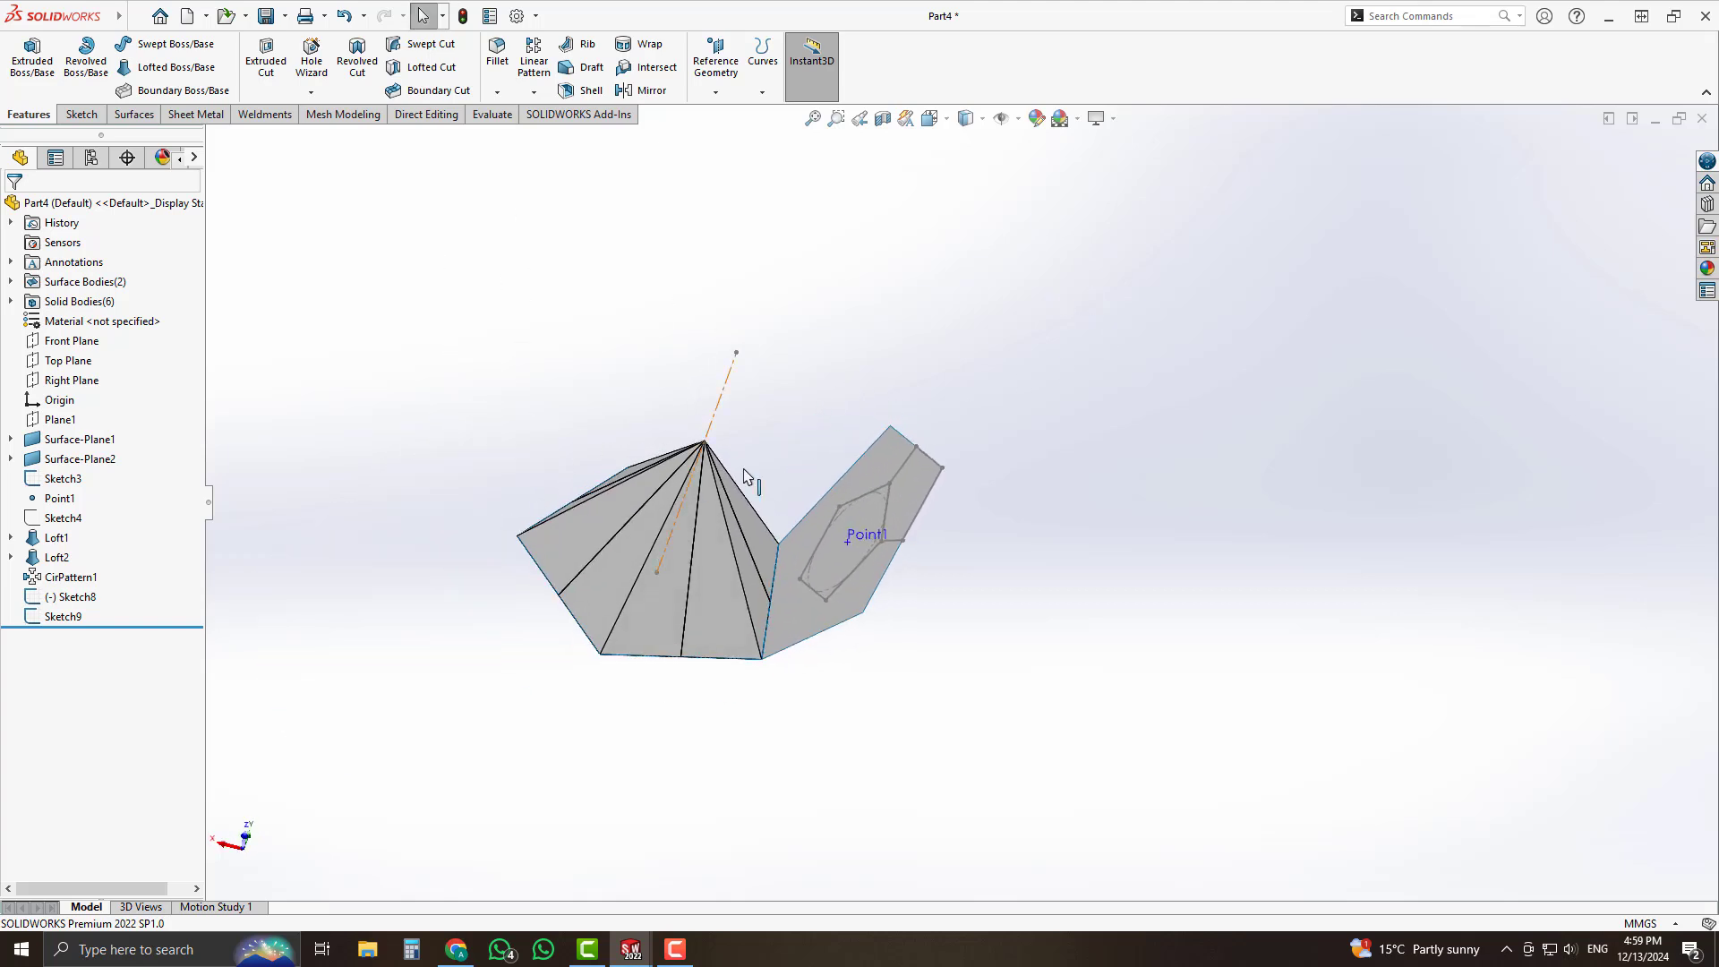
pyautogui.click(11, 558)
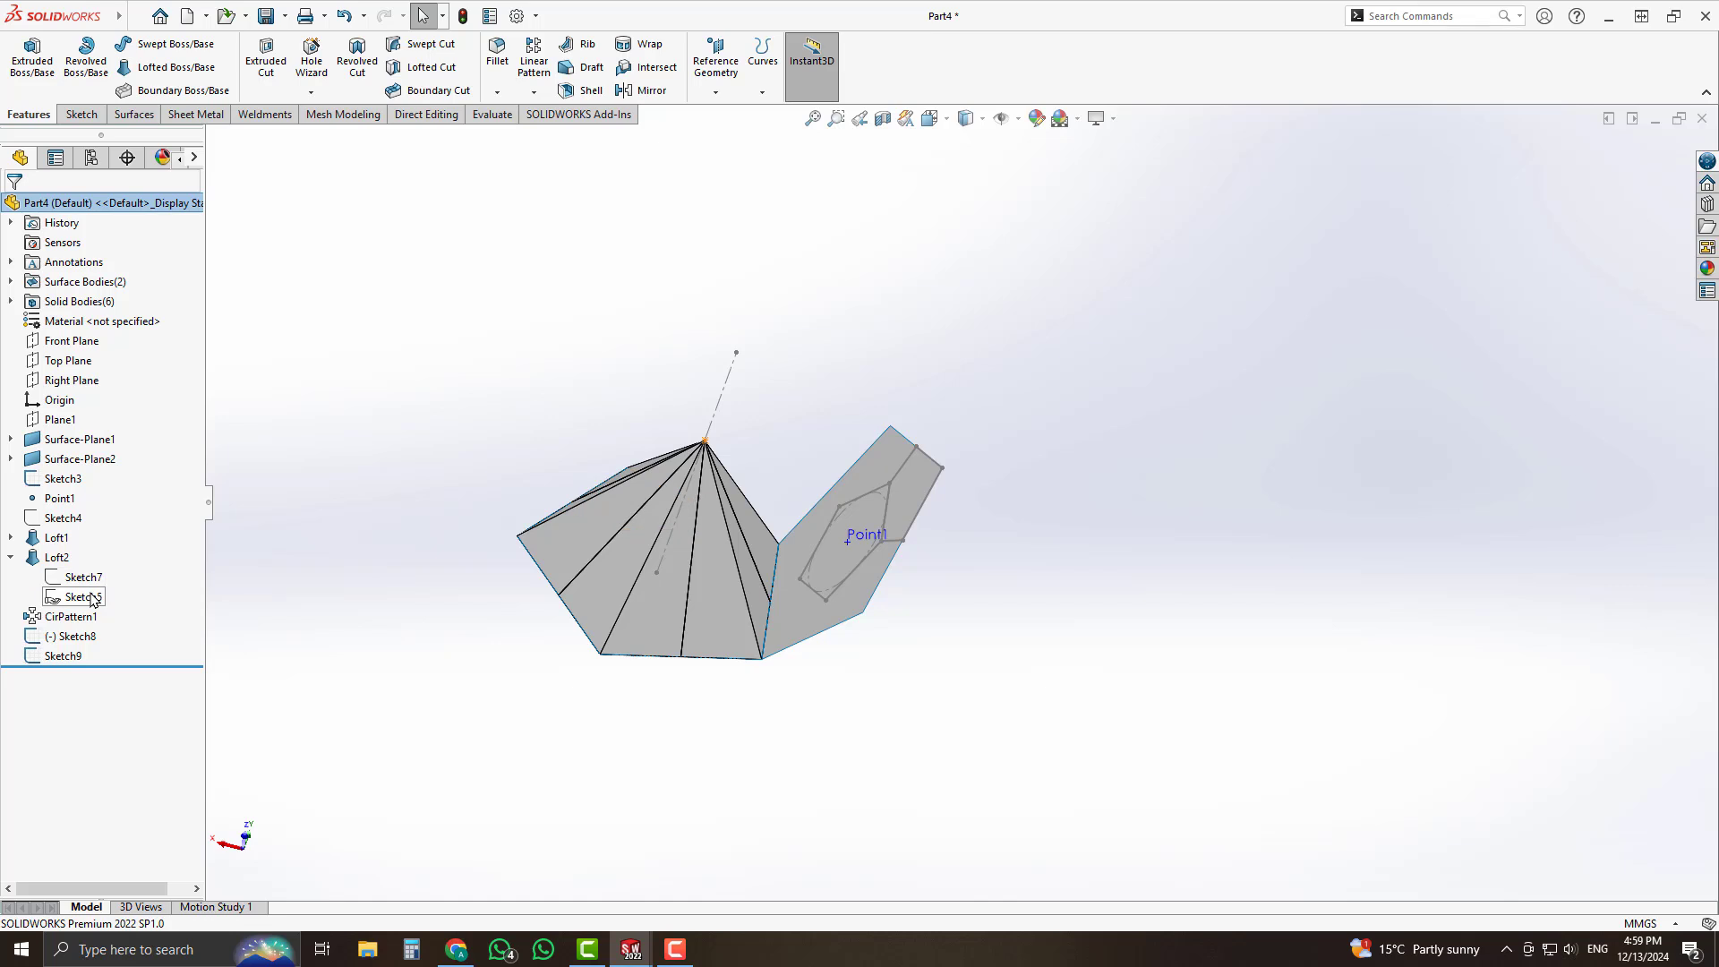
pyautogui.click(89, 597)
pyautogui.scroll(-3, 856, 548)
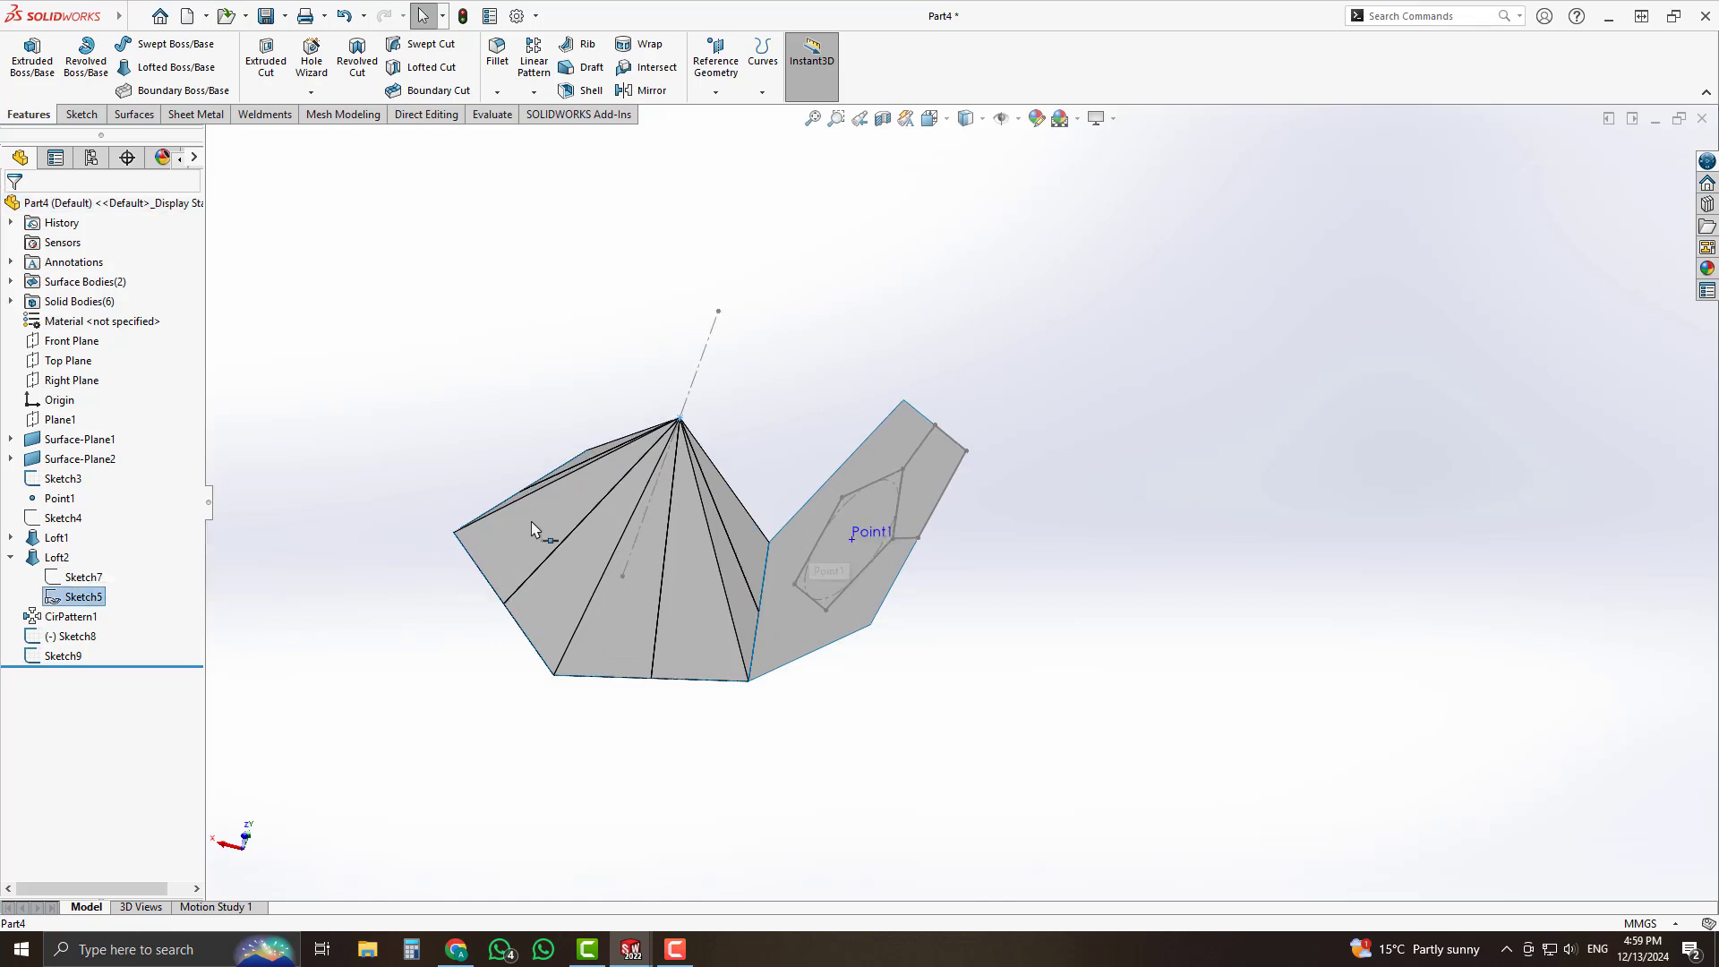
pyautogui.click(953, 580)
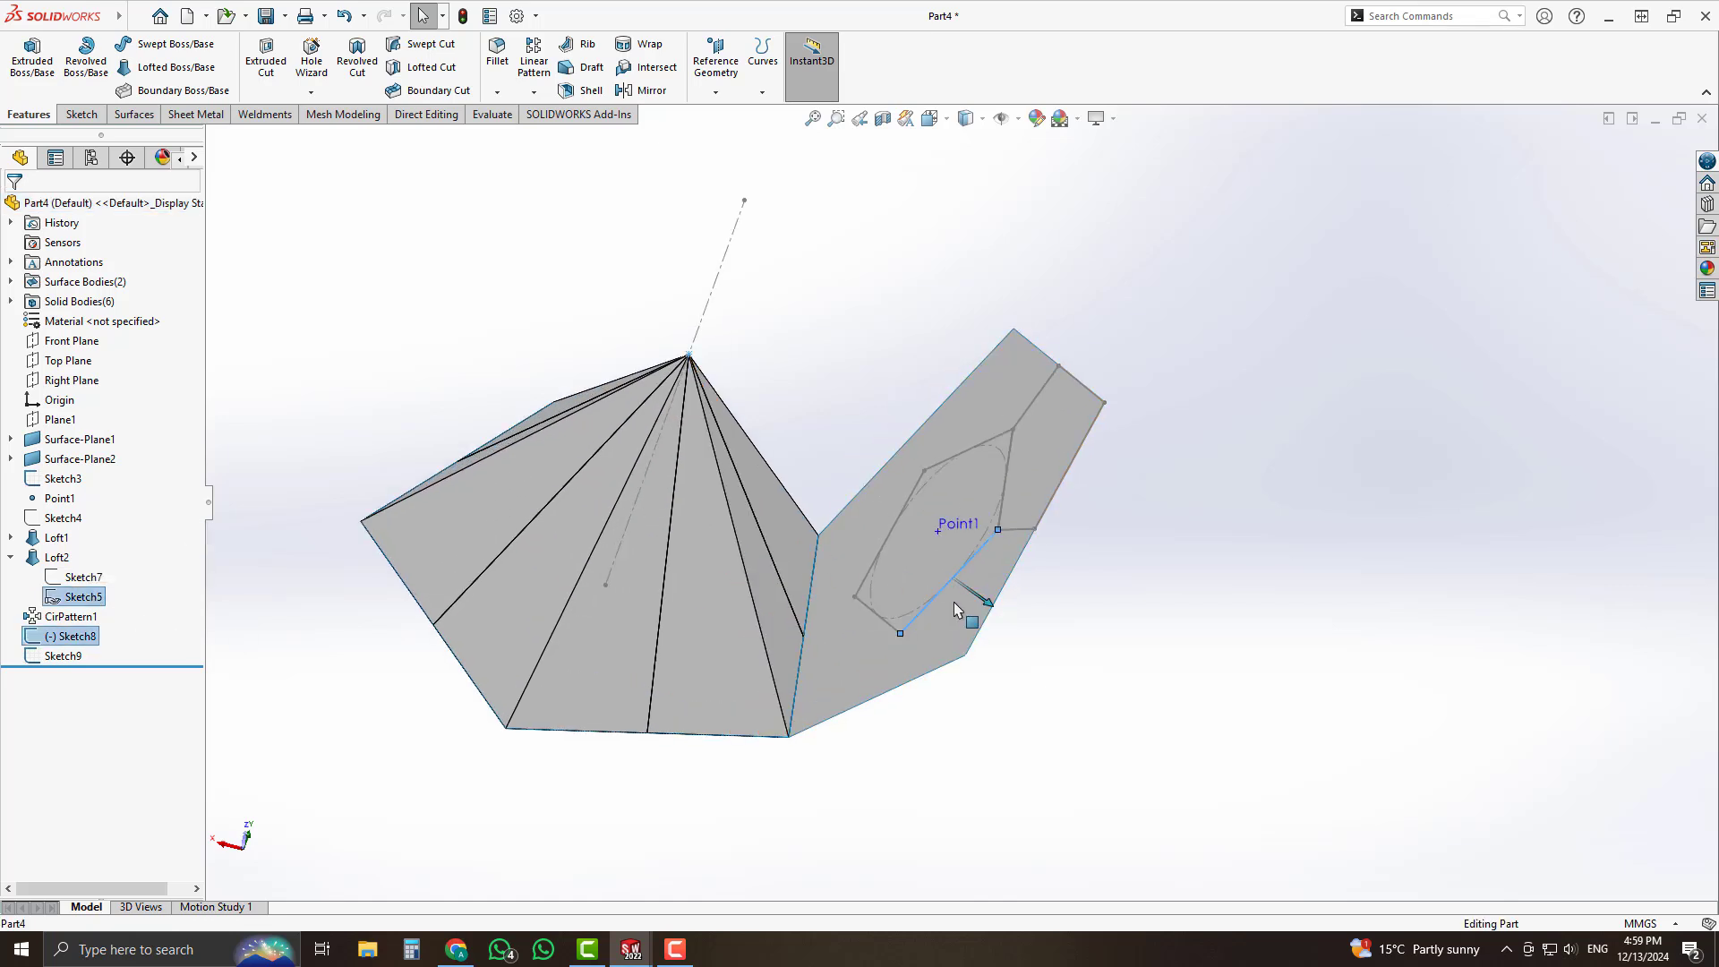
pyautogui.click(177, 67)
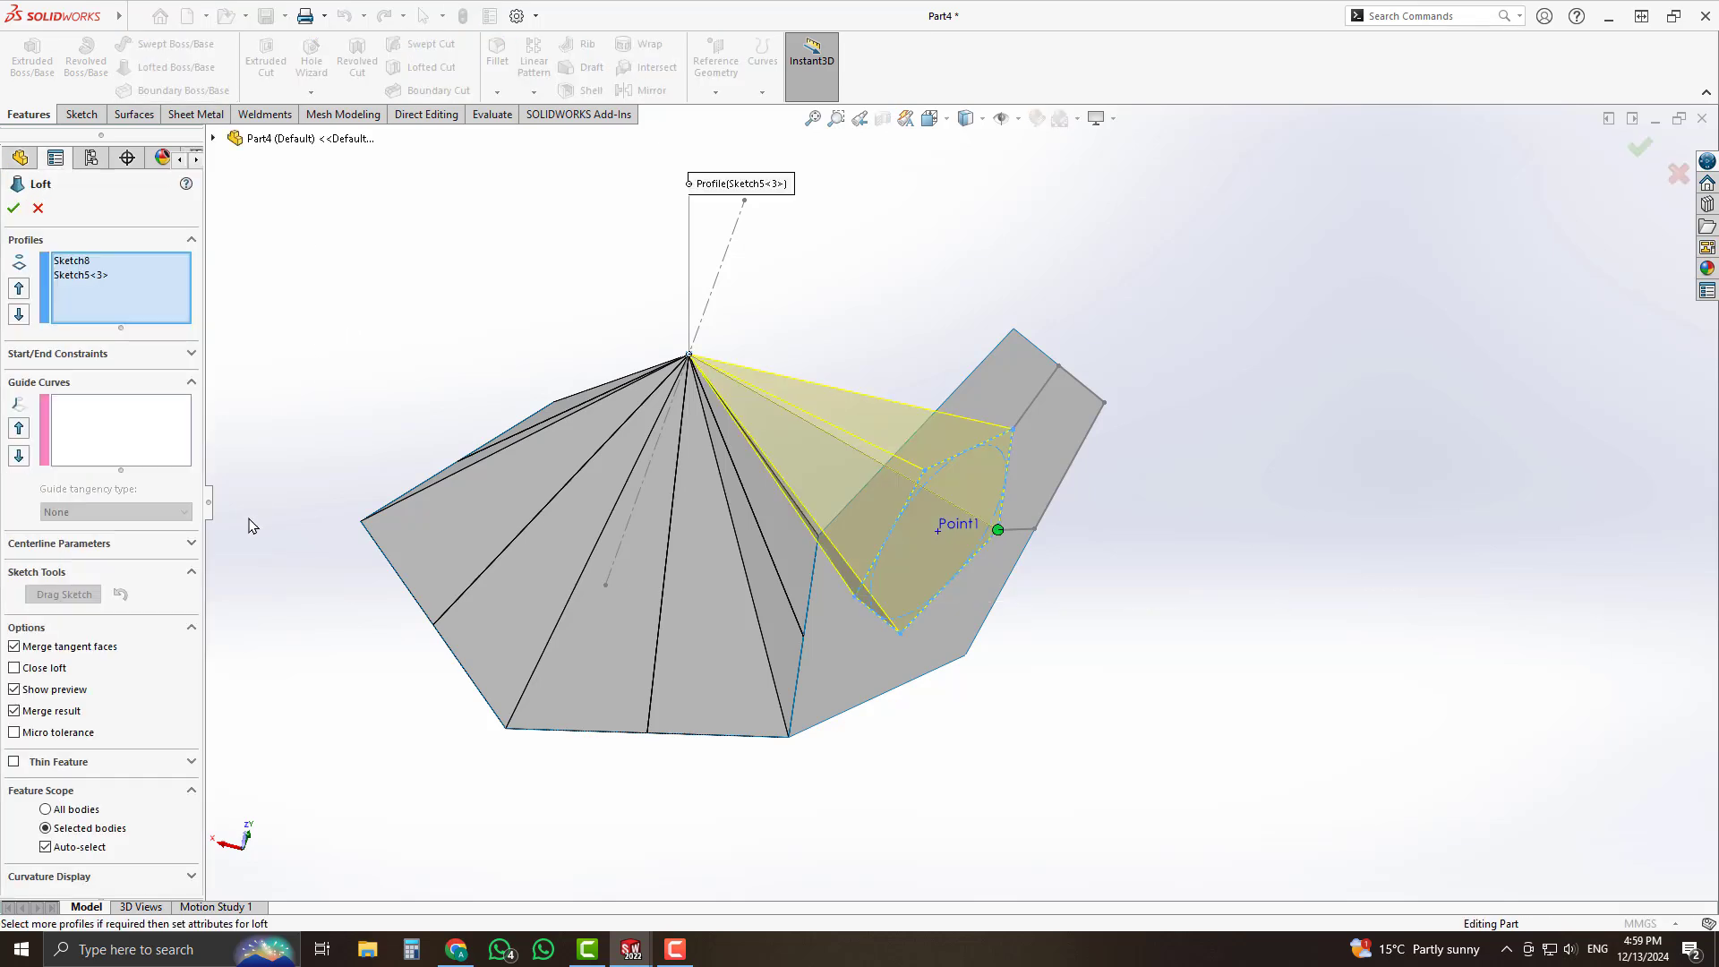
pyautogui.click(32, 715)
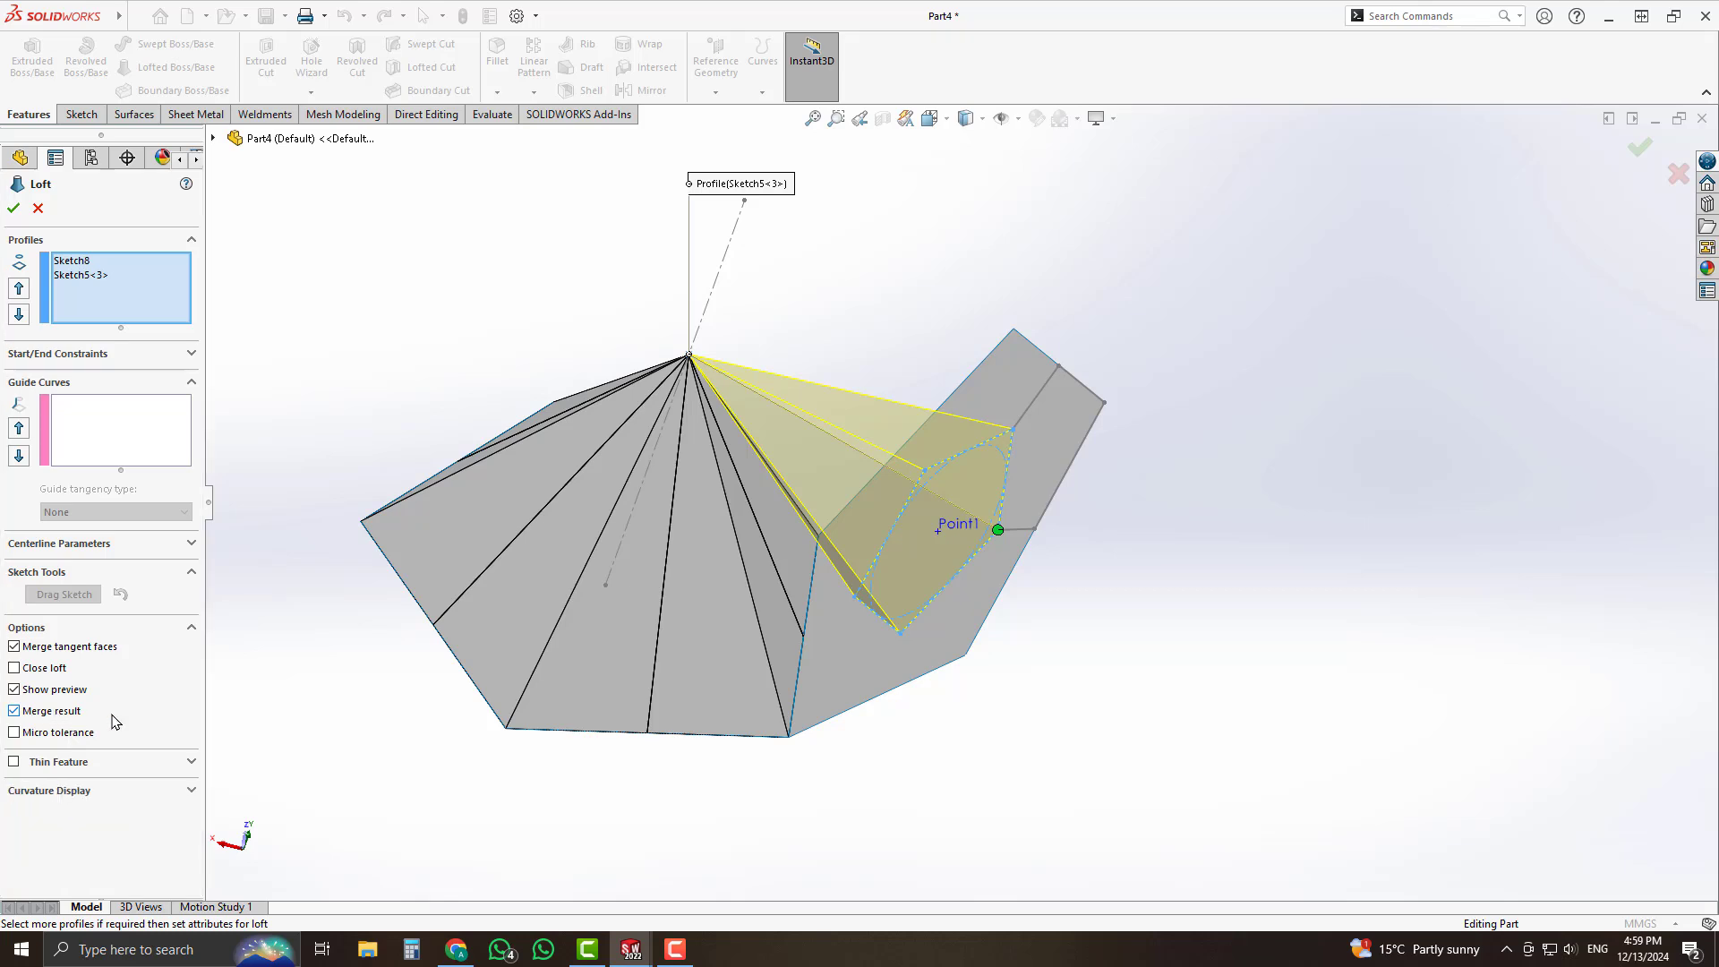
pyautogui.click(14, 210)
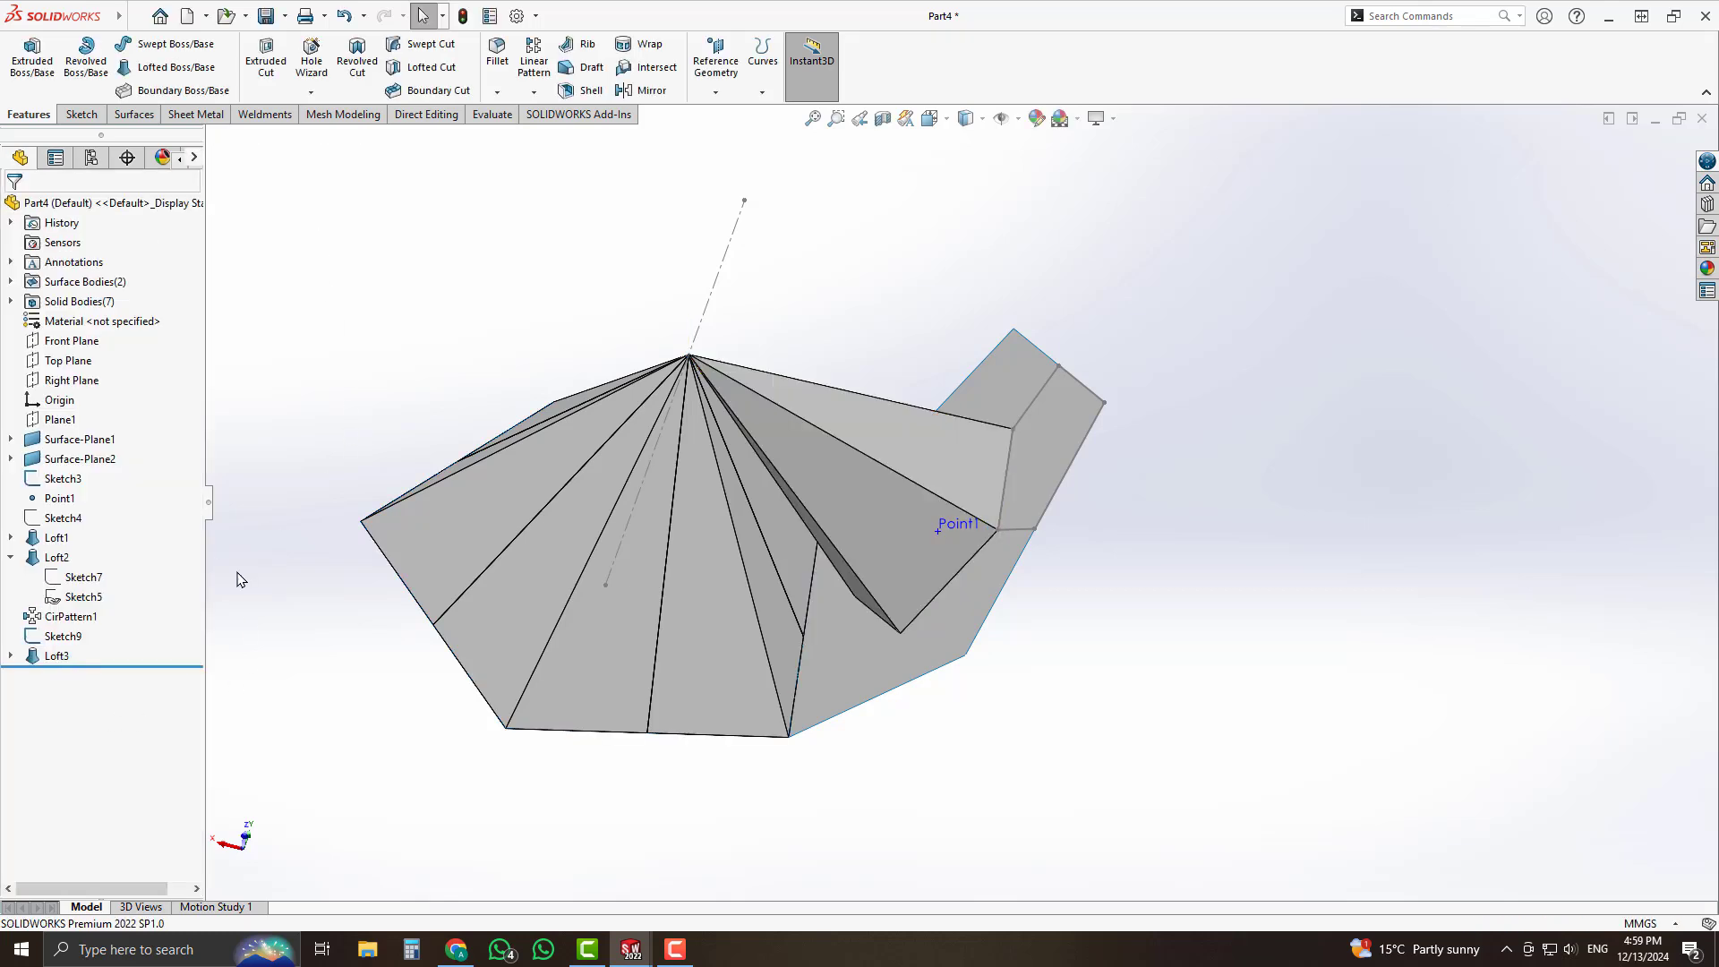
# Loft the adjoining panel profile (Sketch9) to the ball-centre point Sketch5 as a separate body, with Merge result off.
pyautogui.click(102, 601)
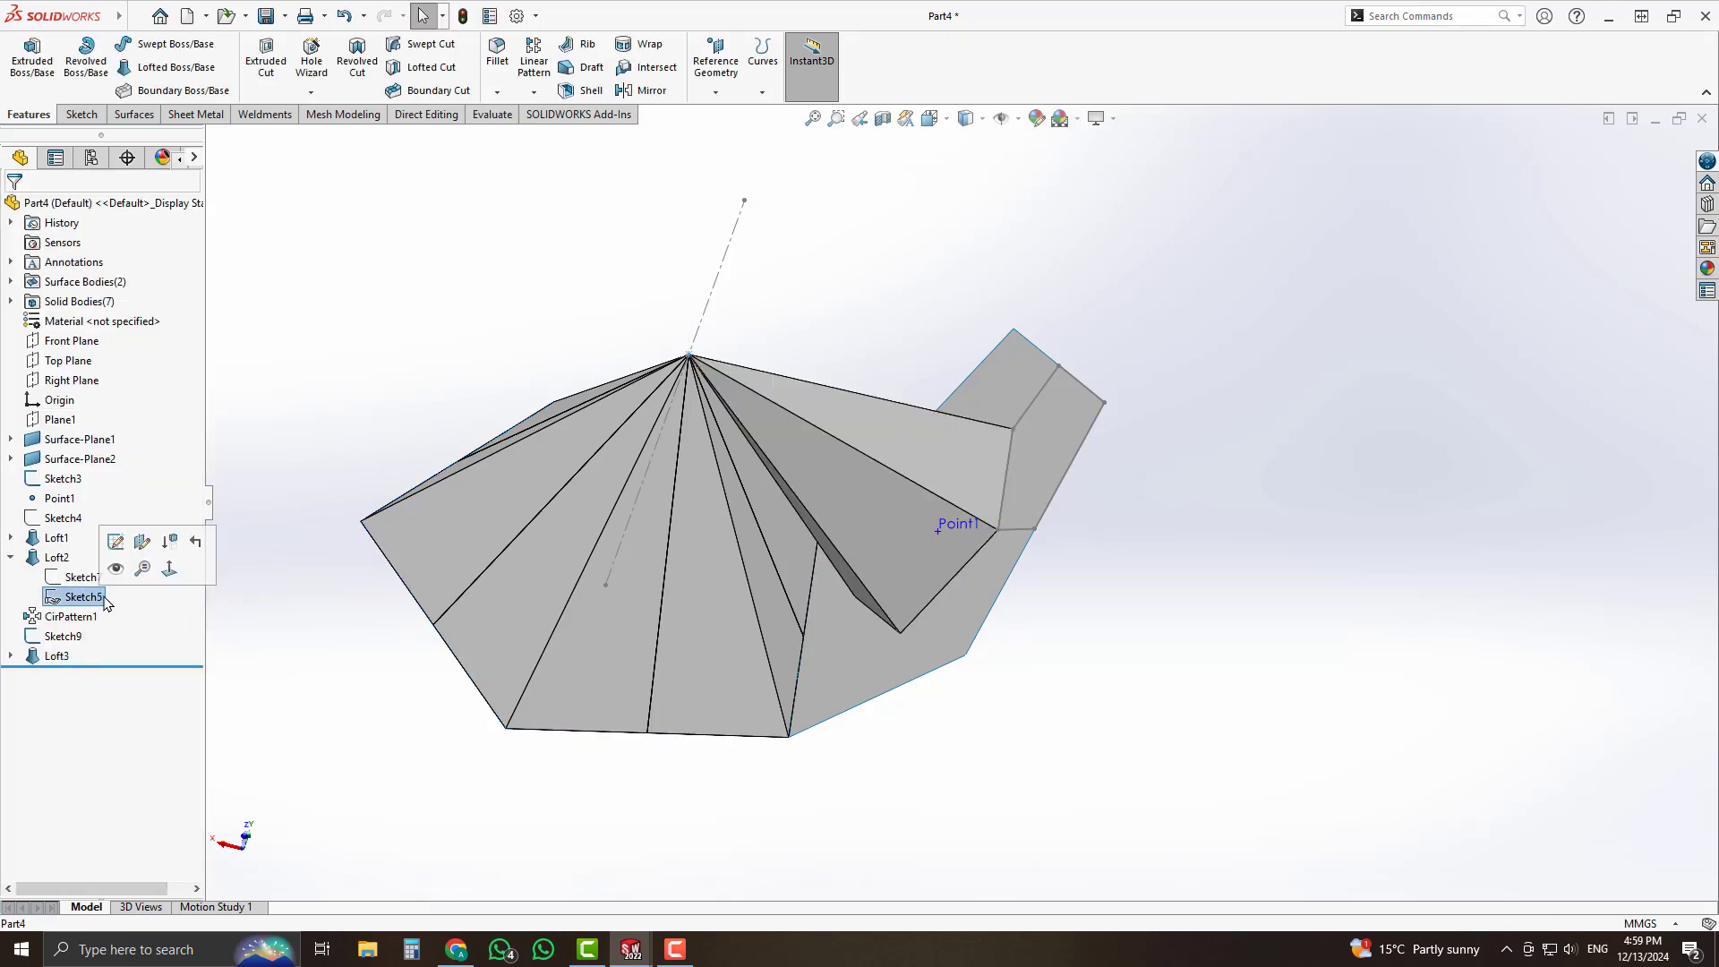
pyautogui.moveTo(1008, 444); pyautogui.dragTo(1022, 436, button='middle')
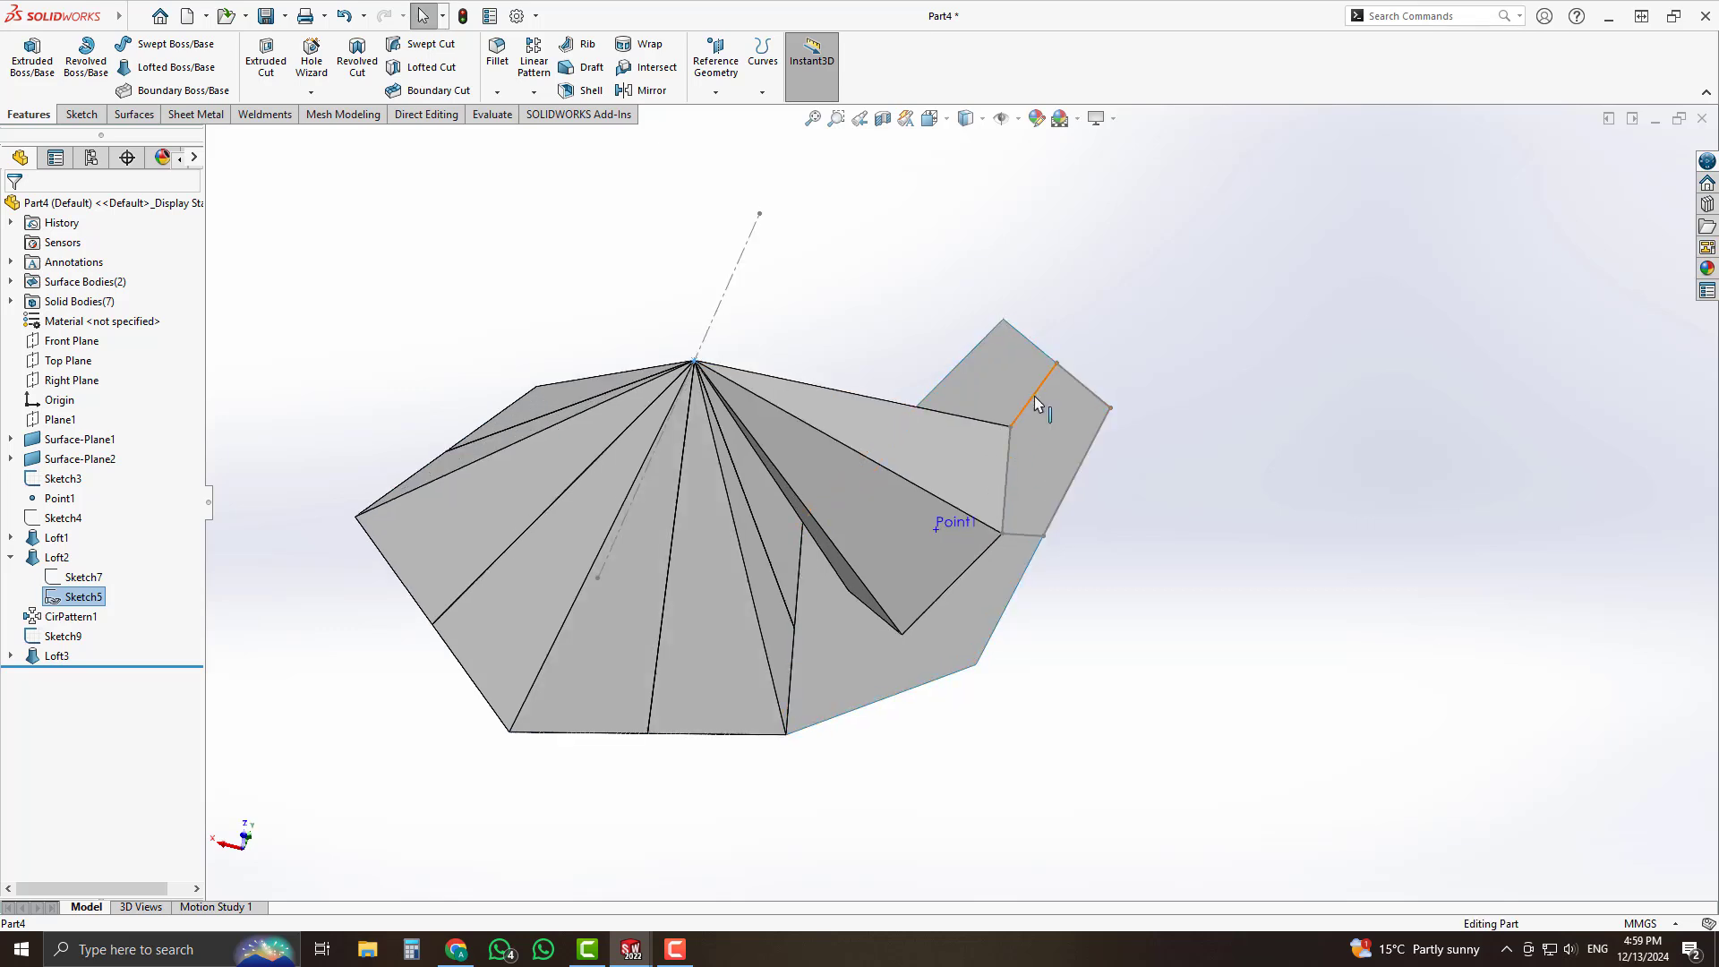
pyautogui.click(1036, 404)
pyautogui.click(202, 71)
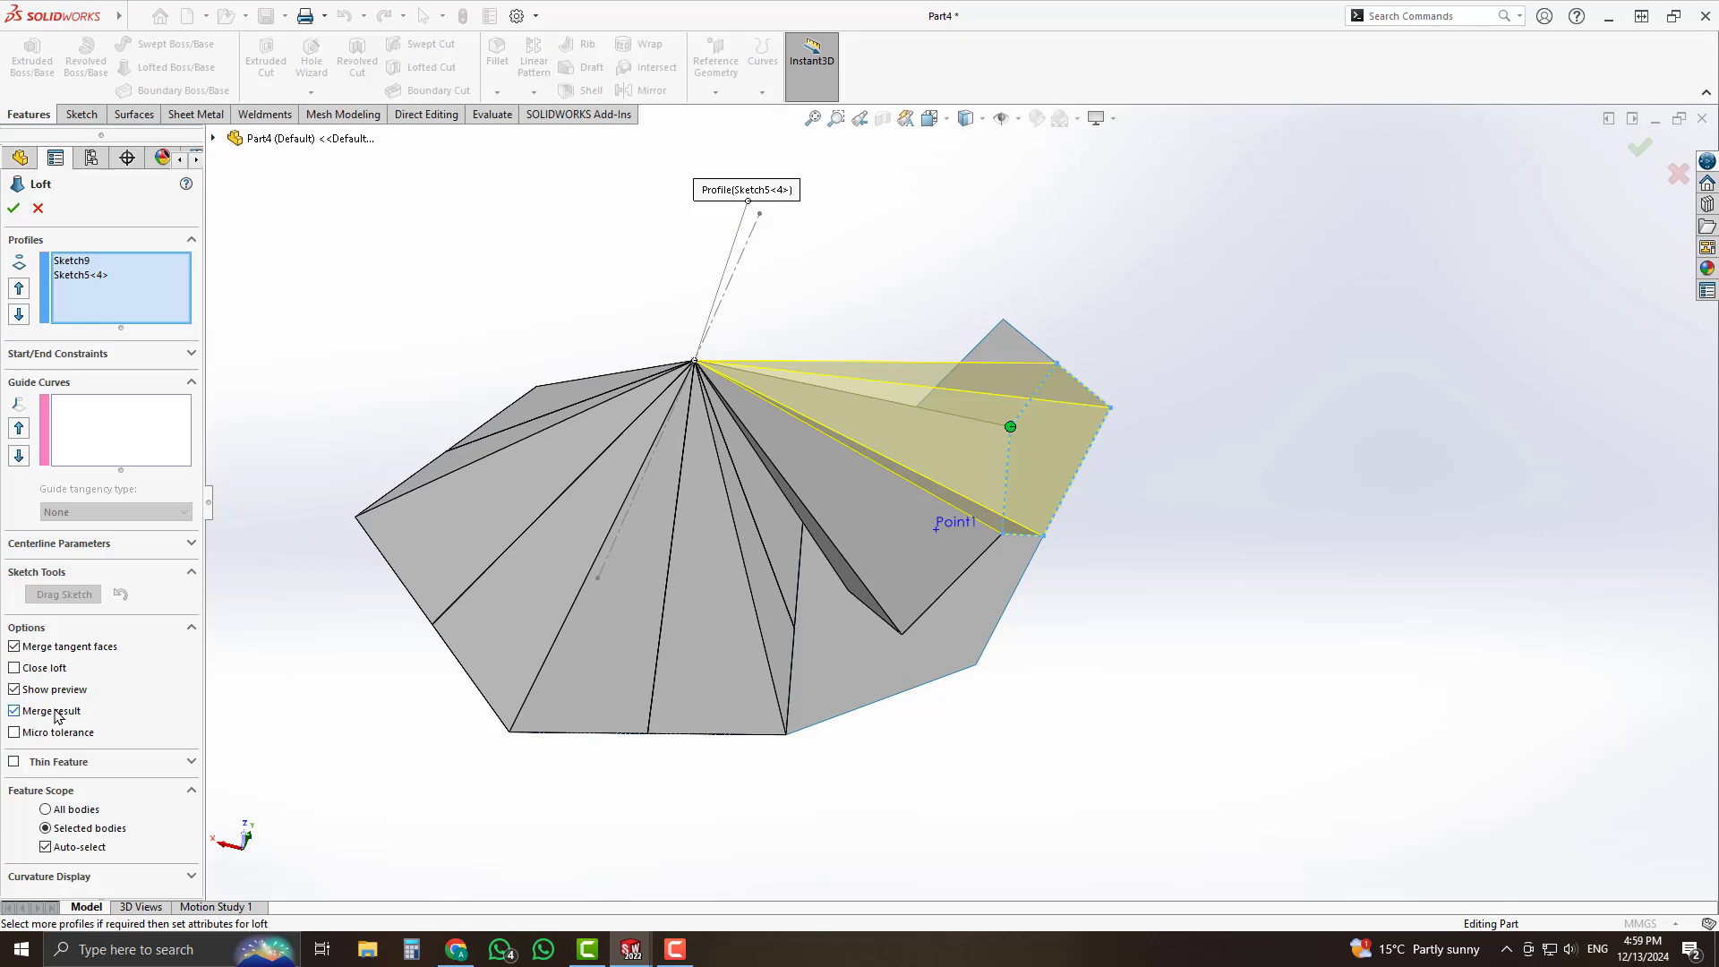
pyautogui.click(52, 711)
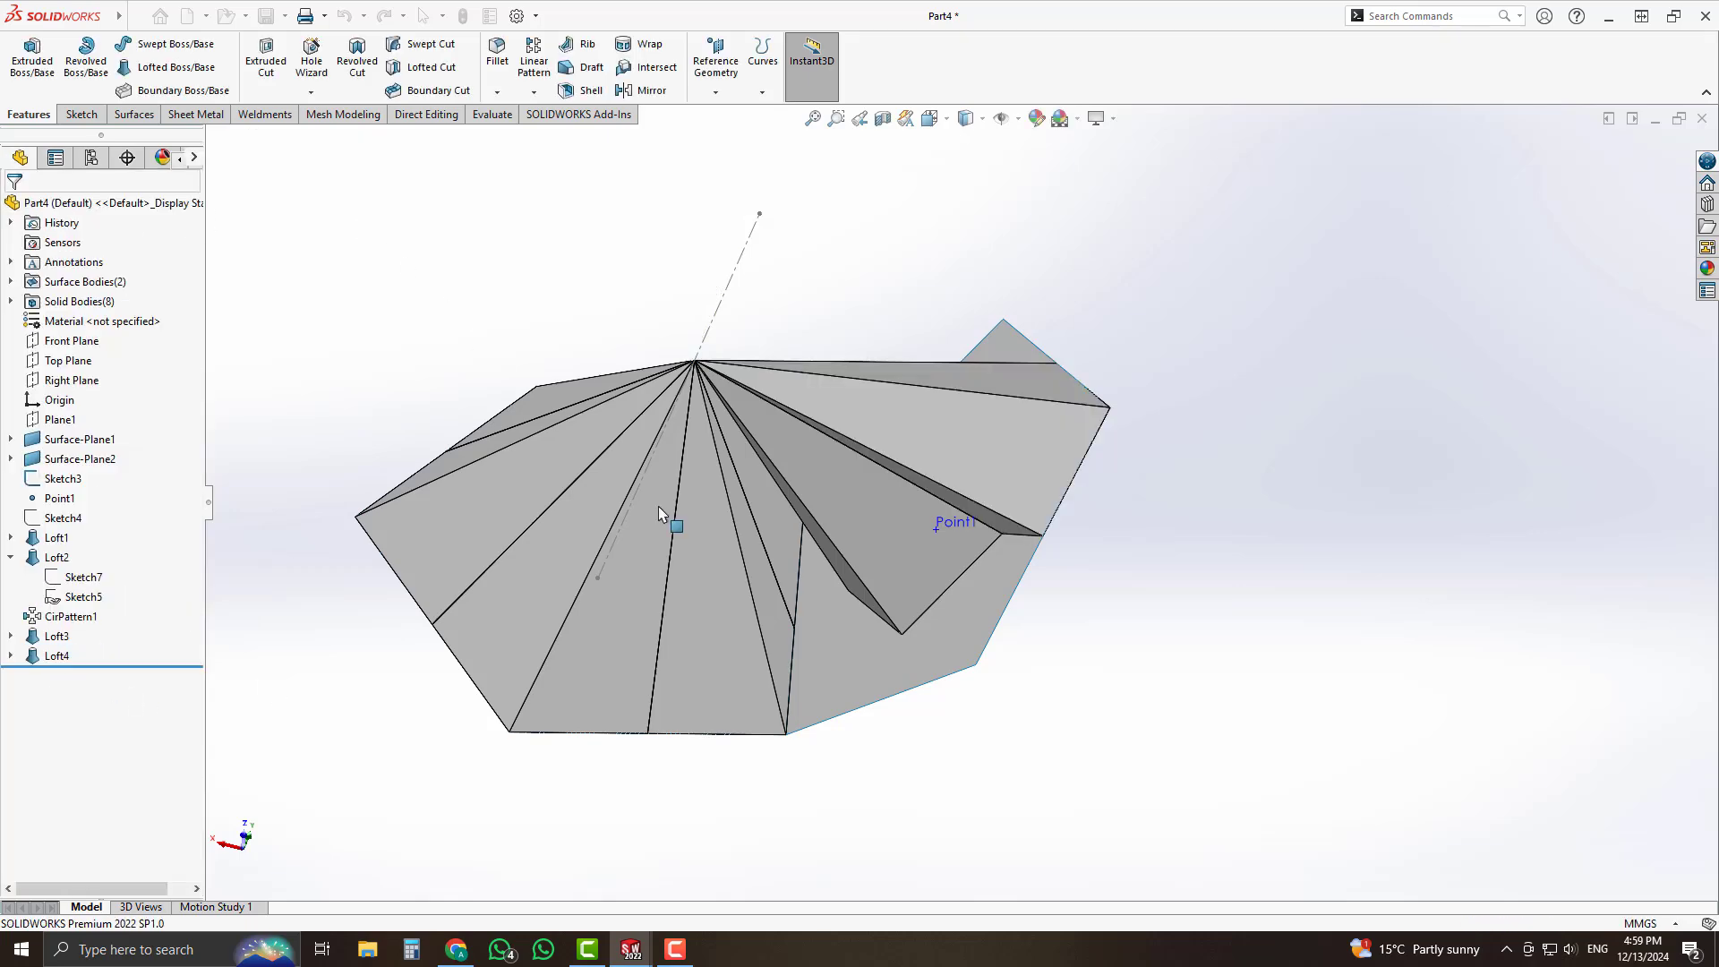
# Show Sketch4 and circular-pattern the new adjoining panel body about its line, with 5 equally spaced instances over 360 degrees.
pyautogui.moveTo(743, 515); pyautogui.dragTo(809, 486, button='middle')
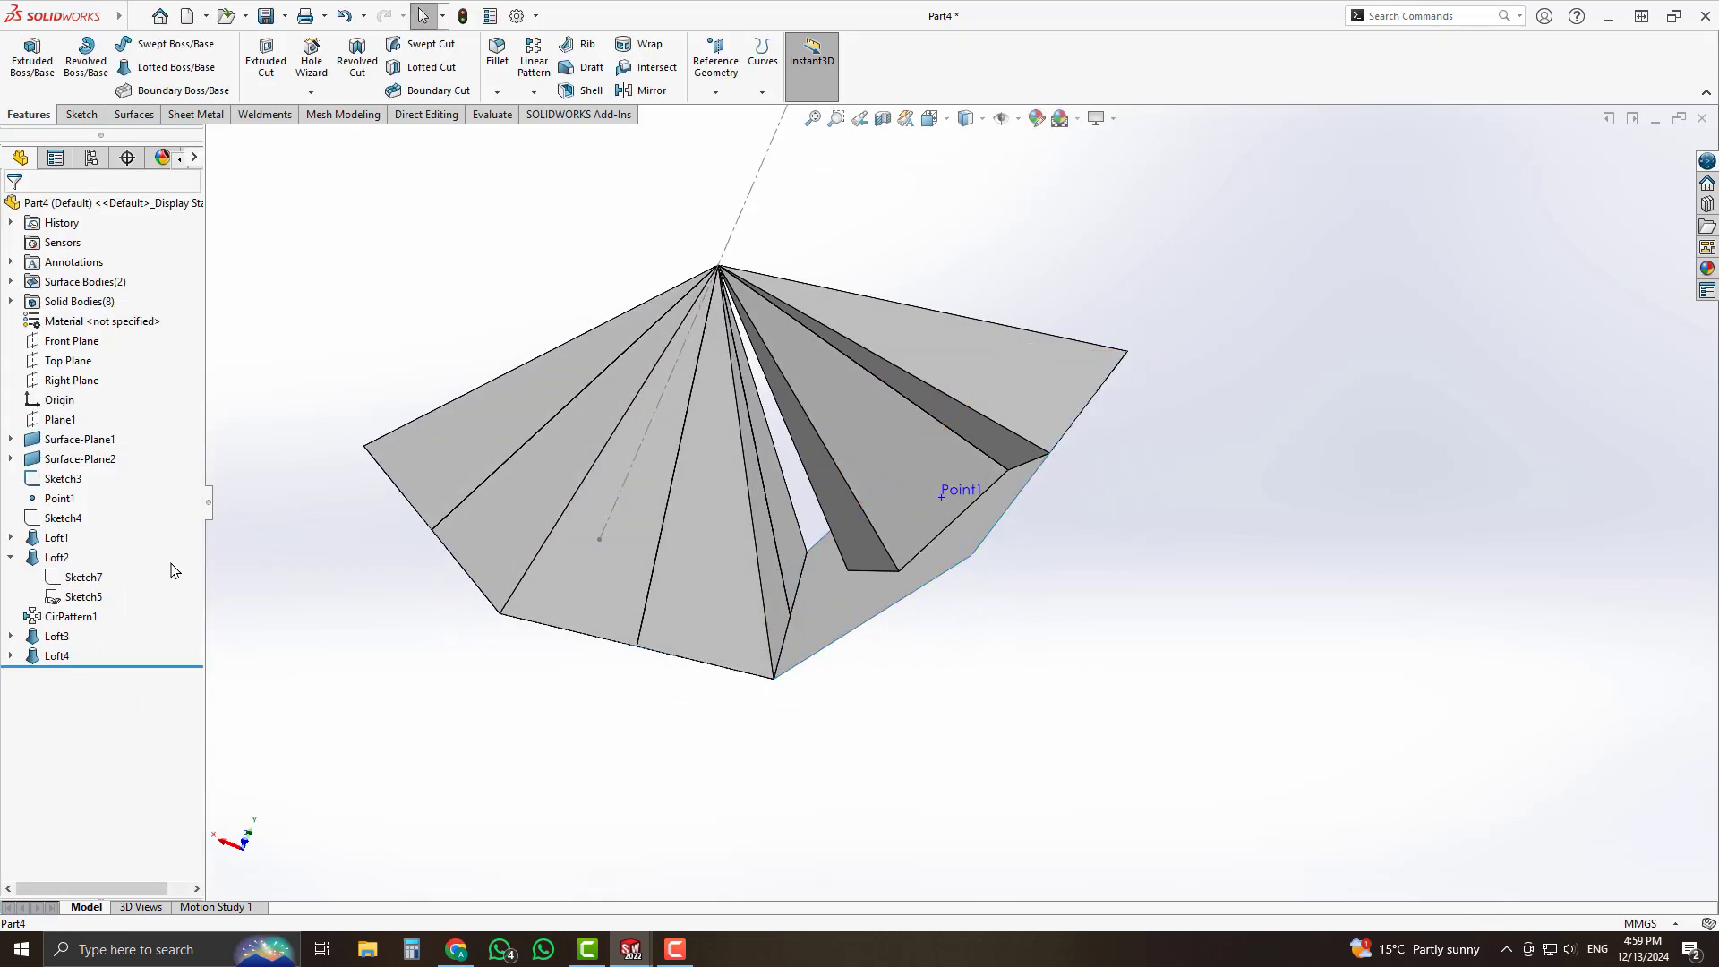
pyautogui.click(72, 519)
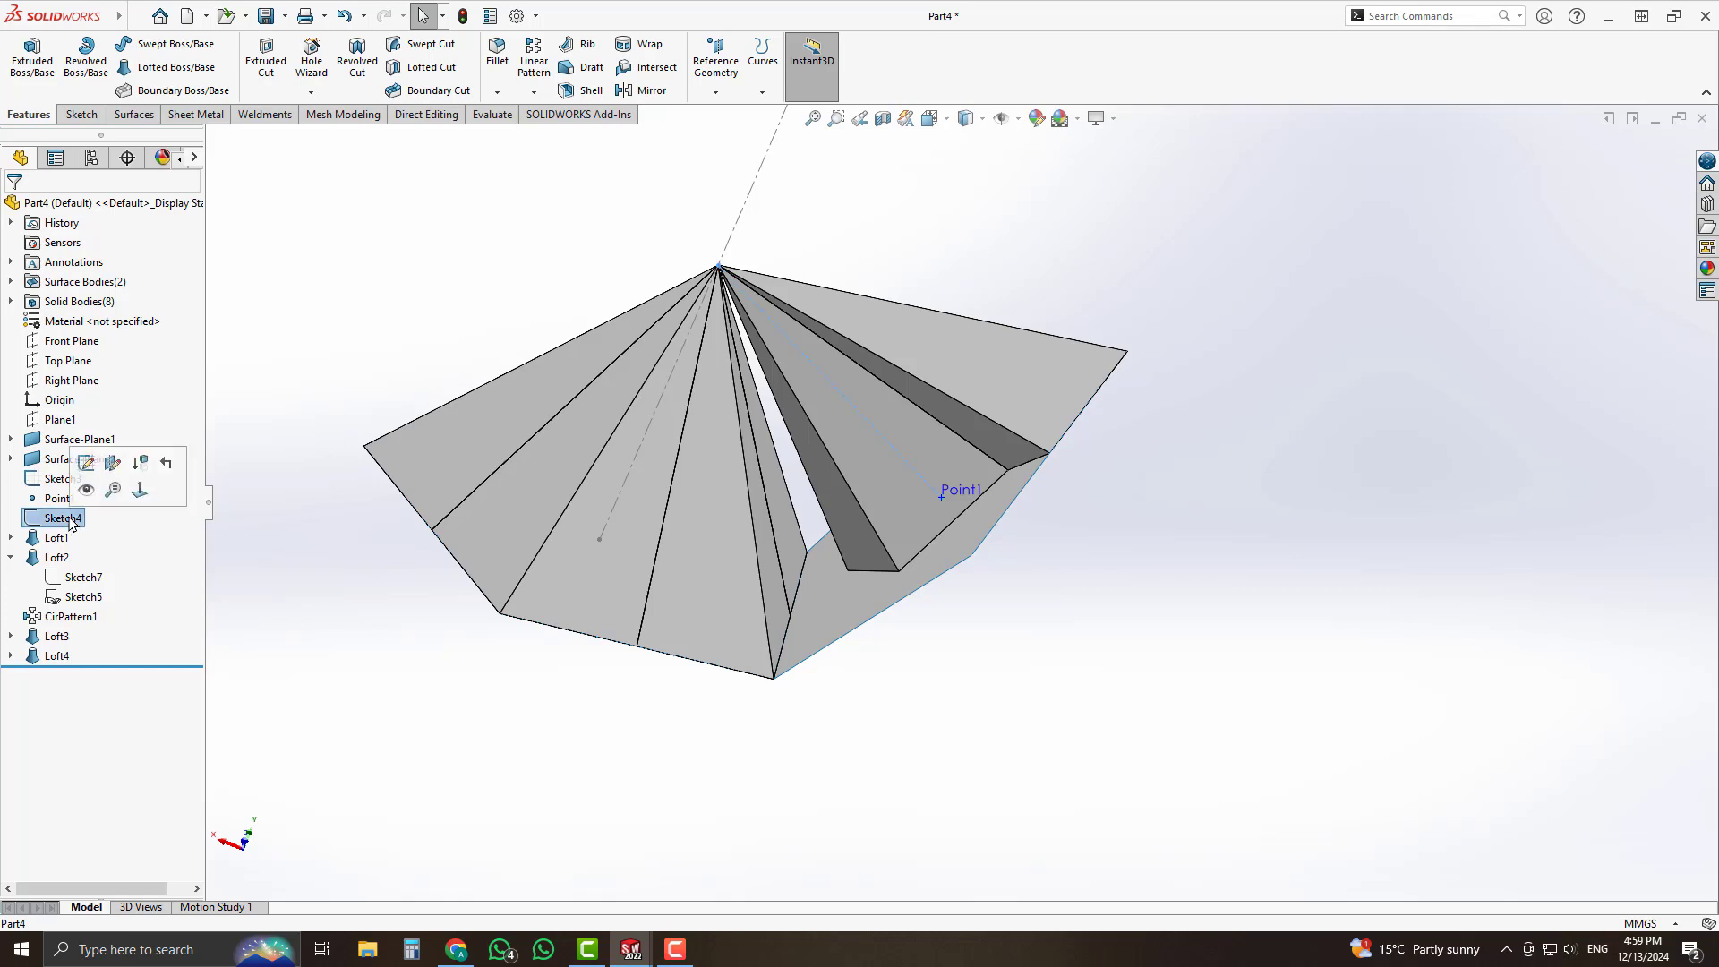
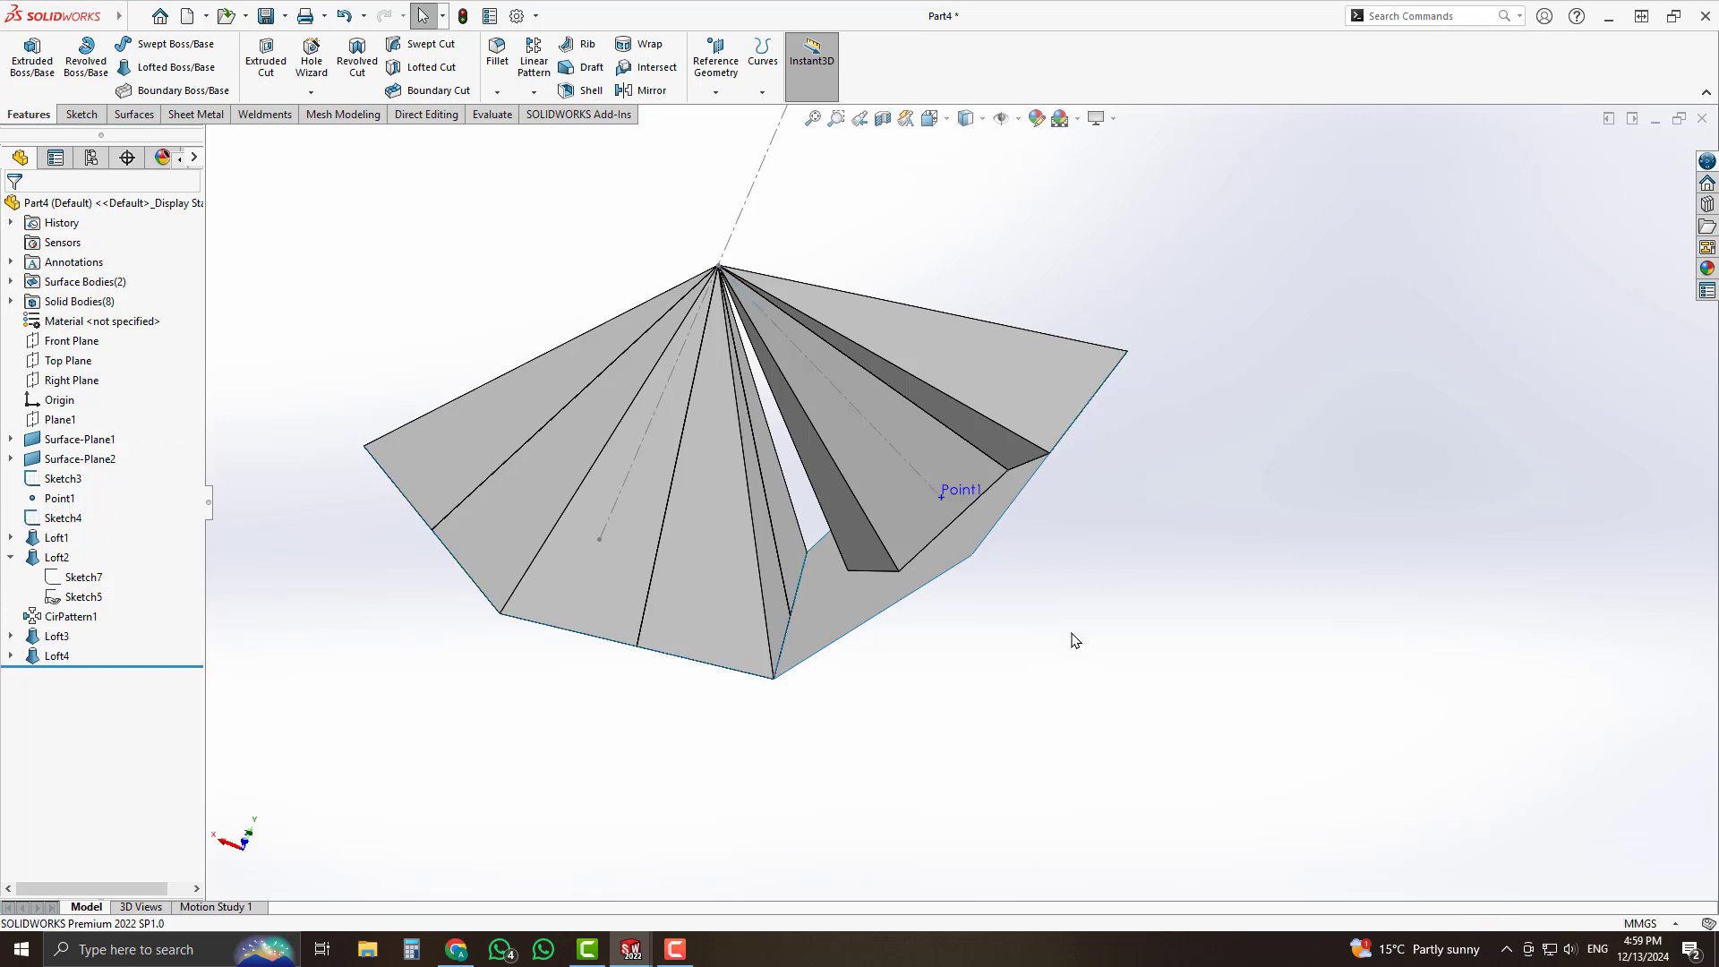
pyautogui.click(534, 92)
pyautogui.click(560, 133)
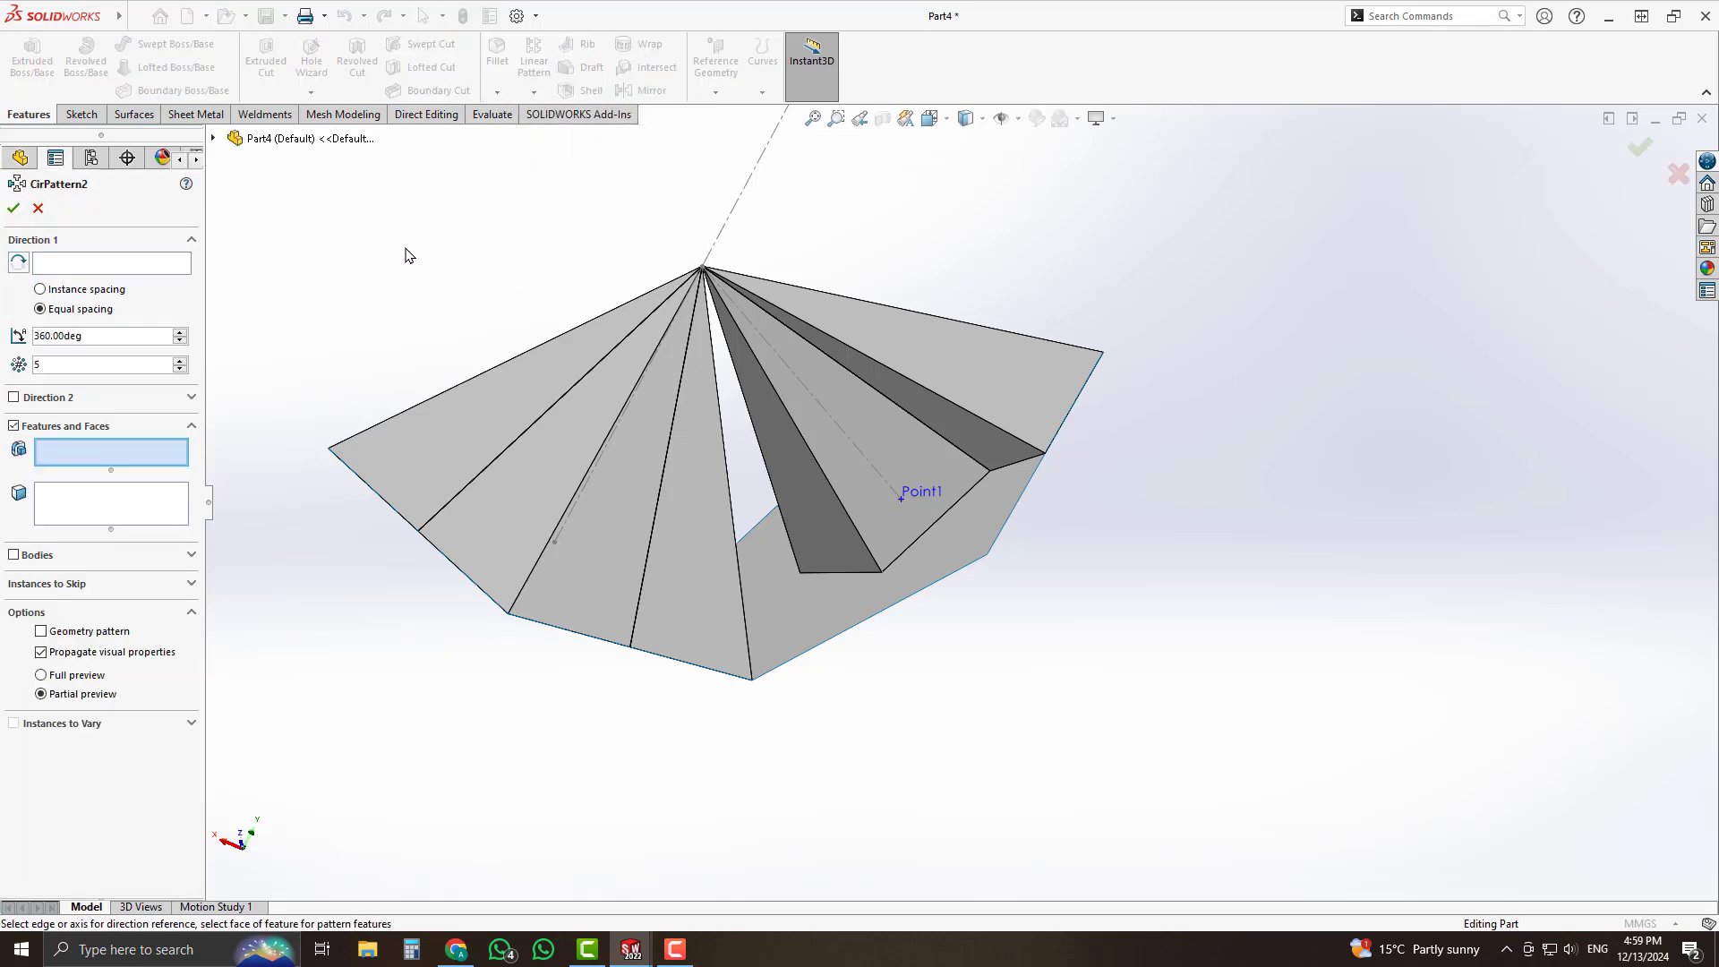
pyautogui.click(123, 263)
pyautogui.click(838, 426)
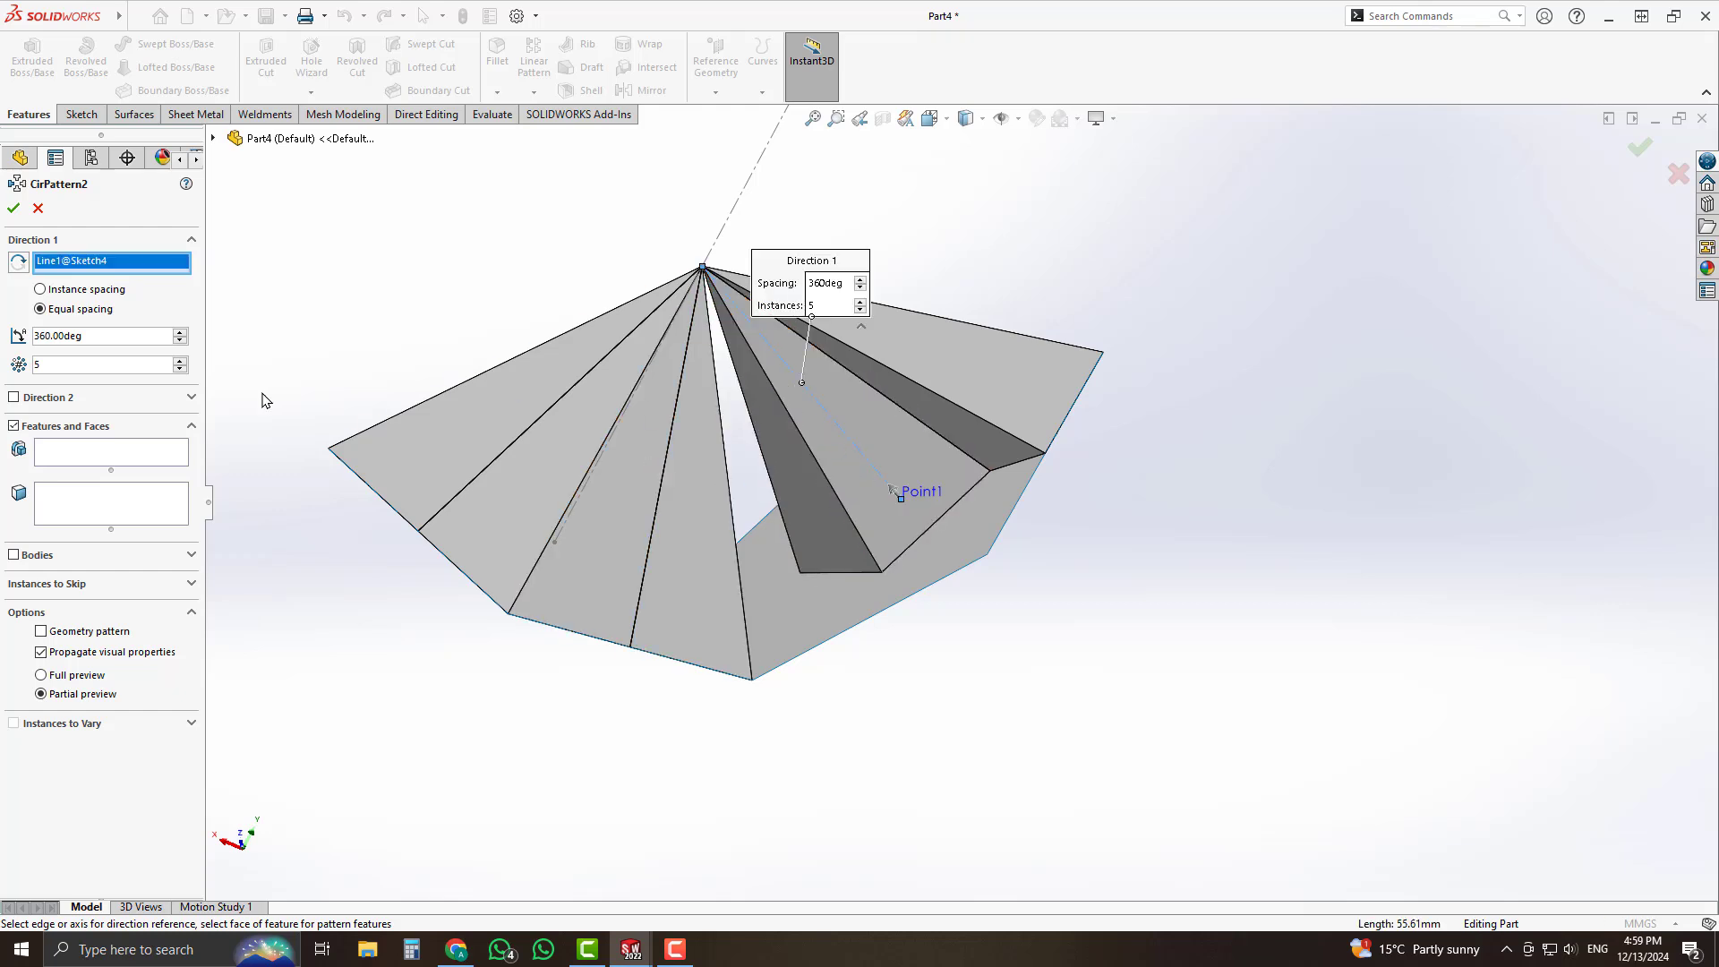
pyautogui.click(14, 555)
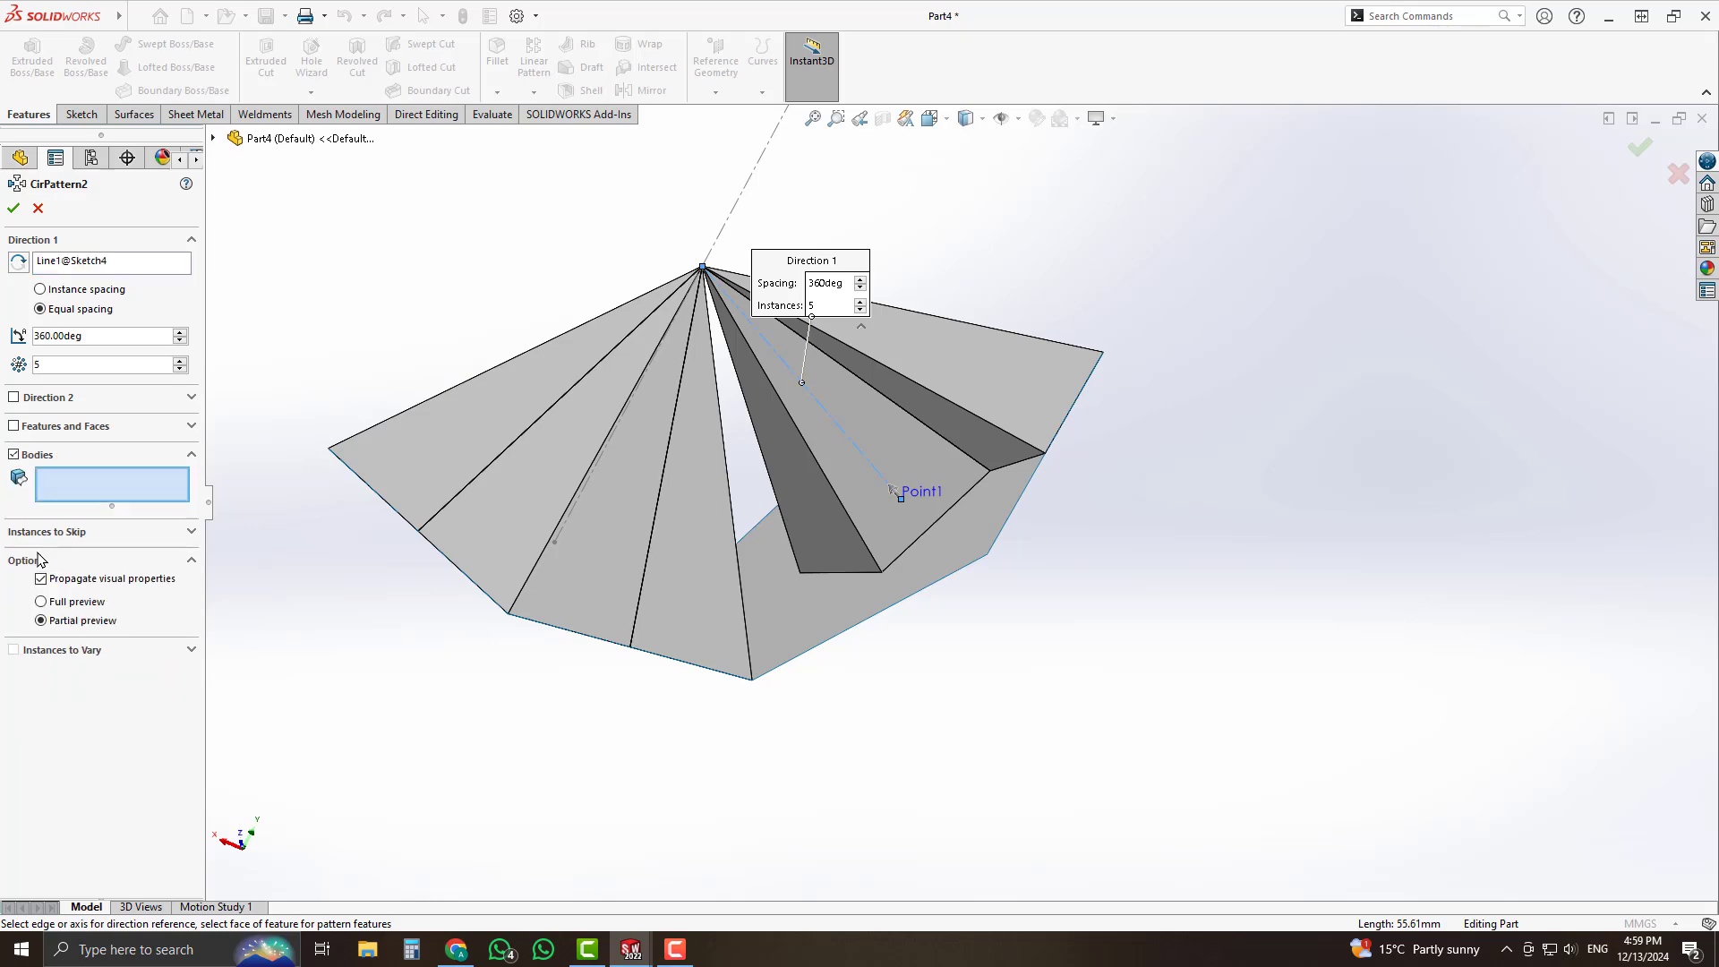
pyautogui.click(1002, 384)
pyautogui.moveTo(860, 537); pyautogui.dragTo(663, 609, button='middle')
pyautogui.press('Return')
# Examine the patterned panel bodies on the inclined face from several sides.
pyautogui.moveTo(909, 490)
pyautogui.mouseDown(button='middle')
pyautogui.moveTo(741, 476)
pyautogui.moveTo(354, 488)
pyautogui.moveTo(337, 400)
pyautogui.moveTo(433, 660)
pyautogui.moveTo(406, 594)
pyautogui.moveTo(771, 425)
pyautogui.moveTo(906, 458)
pyautogui.mouseUp(button='middle')
pyautogui.scroll(-1, 454, 465)
pyautogui.click(102, 676)
pyautogui.click(750, 586)
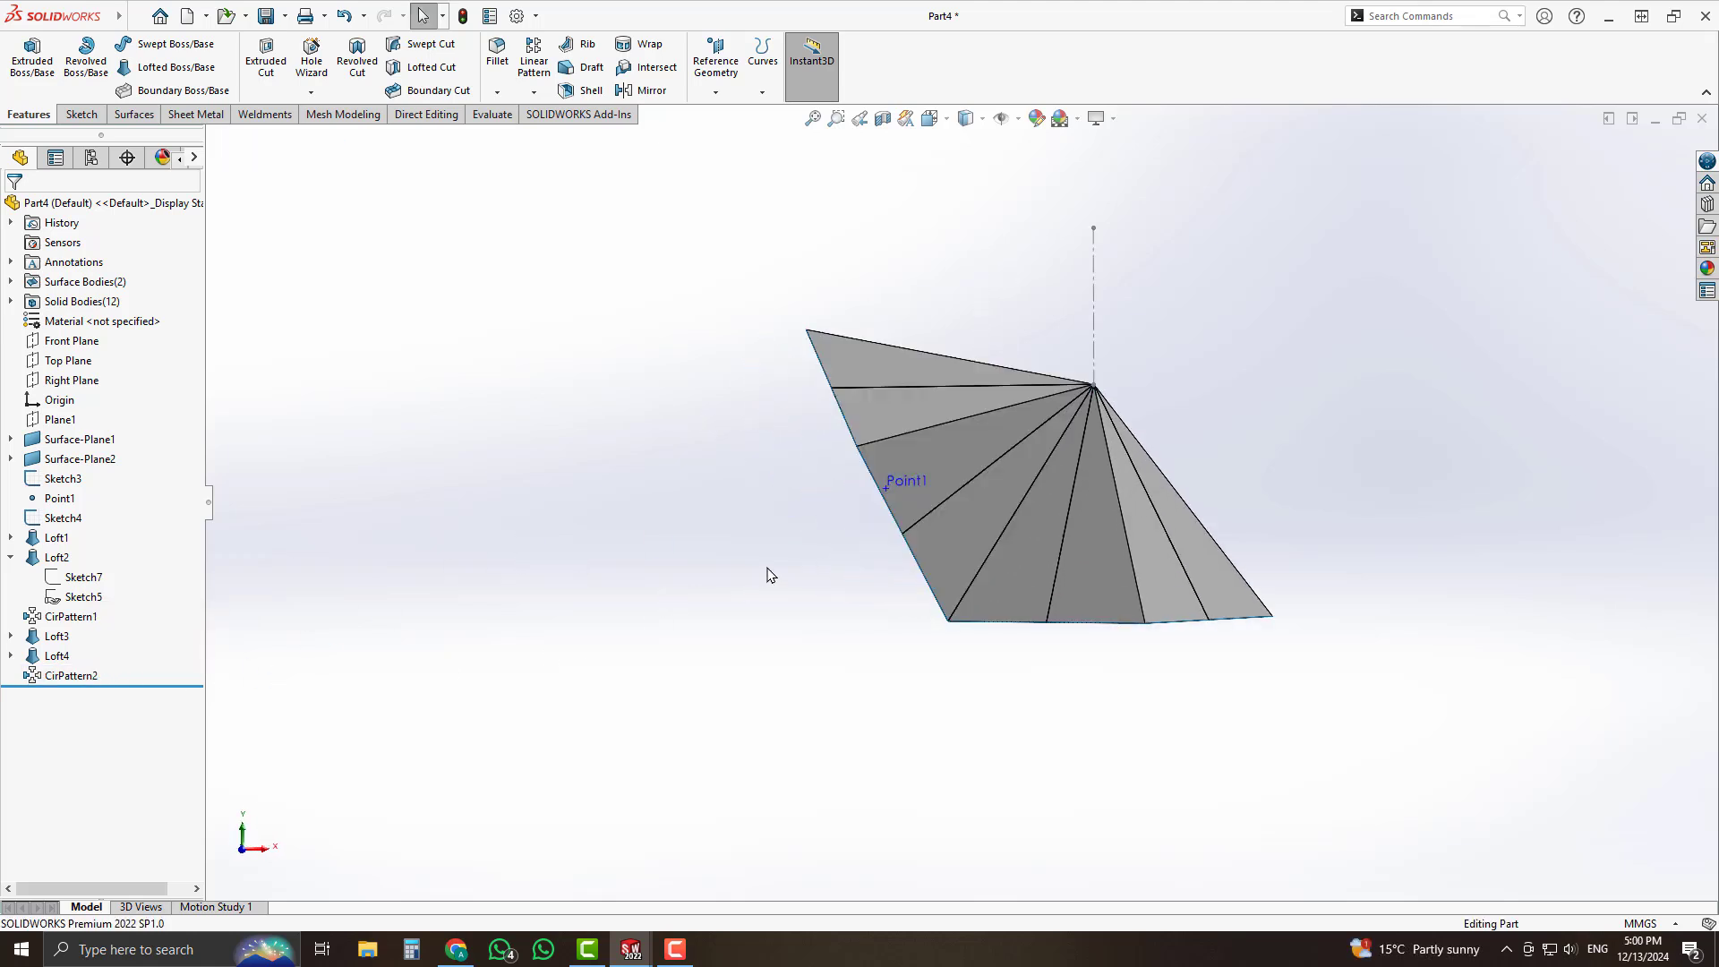
pyautogui.scroll(3, 959, 504)
pyautogui.scroll(-2, 1047, 499)
pyautogui.moveTo(927, 468); pyautogui.dragTo(942, 501, button='middle')
pyautogui.click(953, 470)
pyautogui.click(826, 462)
pyautogui.click(994, 376)
pyautogui.moveTo(1287, 522); pyautogui.dragTo(1148, 550, button='middle')
pyautogui.scroll(-2, 1152, 542)
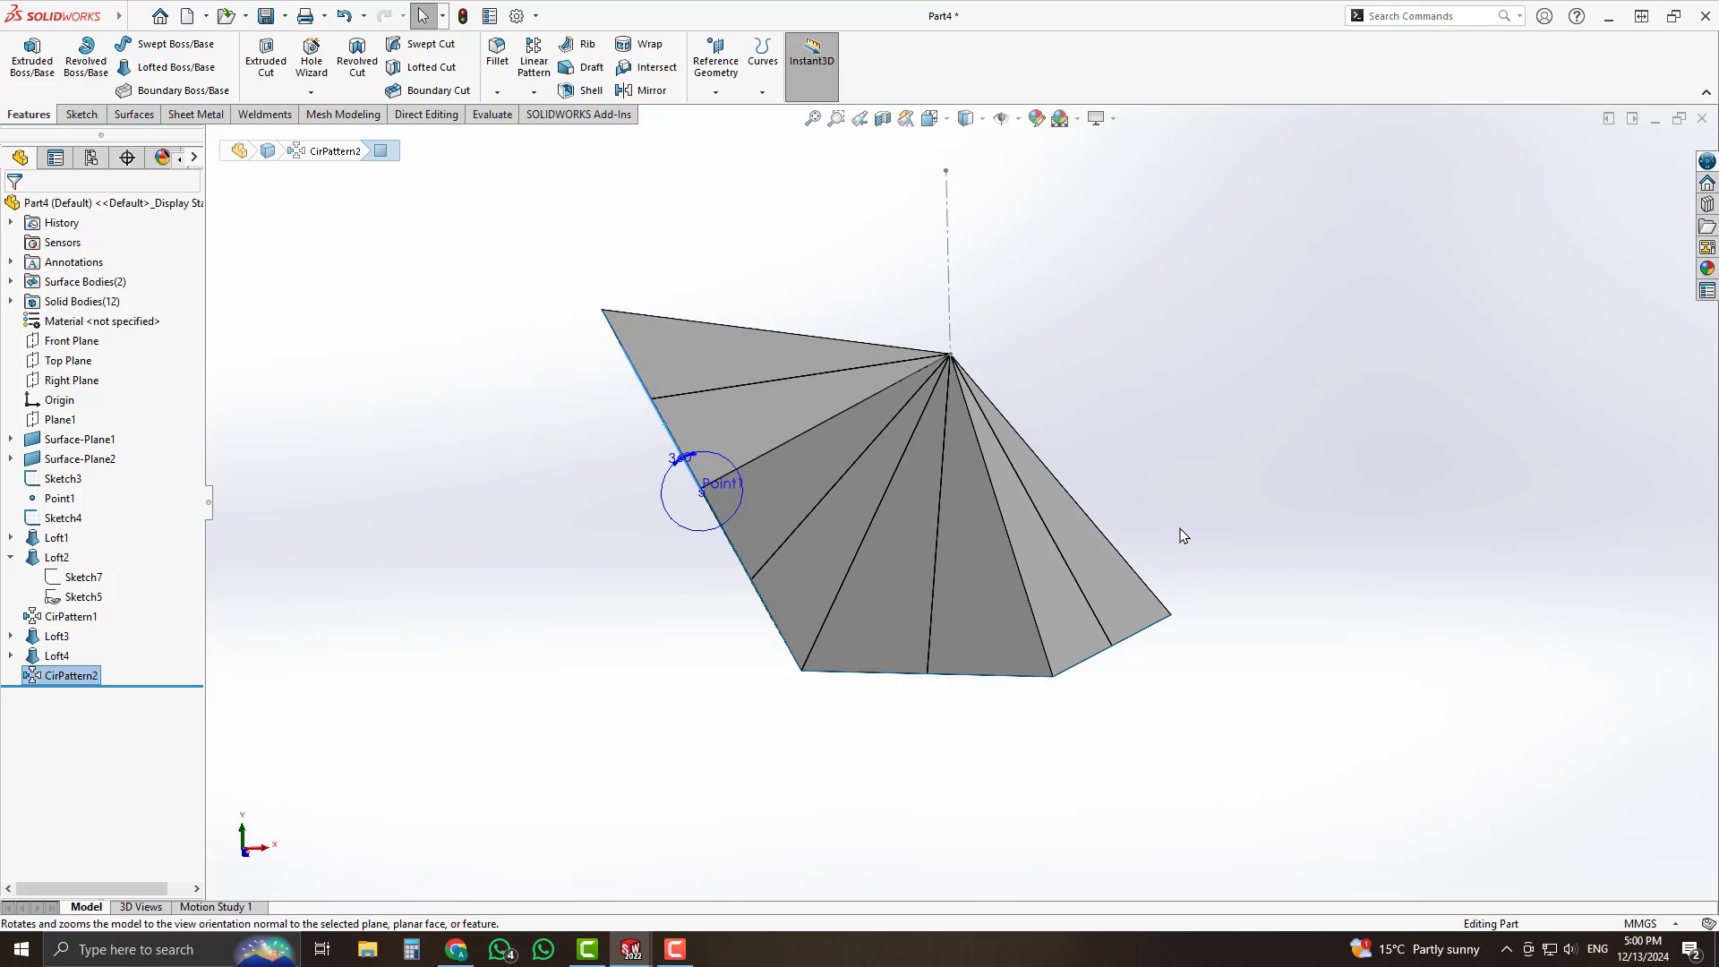
pyautogui.moveTo(1155, 474); pyautogui.dragTo(1110, 548, button='middle')
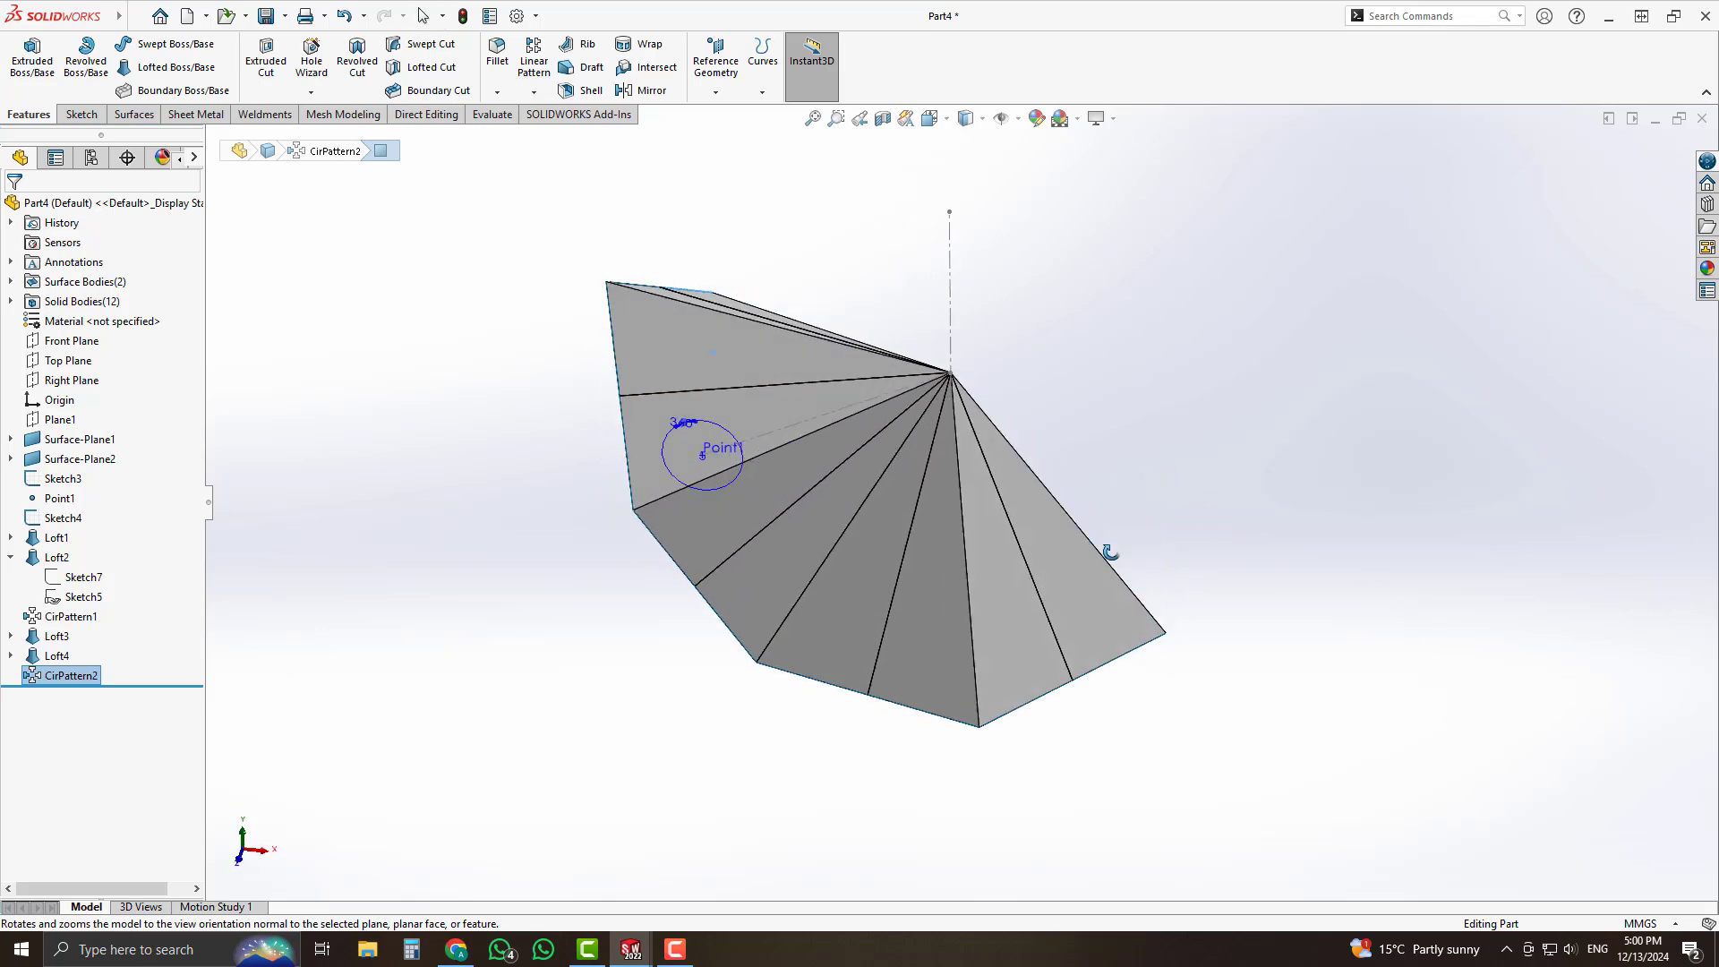
pyautogui.click(1124, 369)
pyautogui.moveTo(1124, 369); pyautogui.dragTo(1097, 443, button='middle')
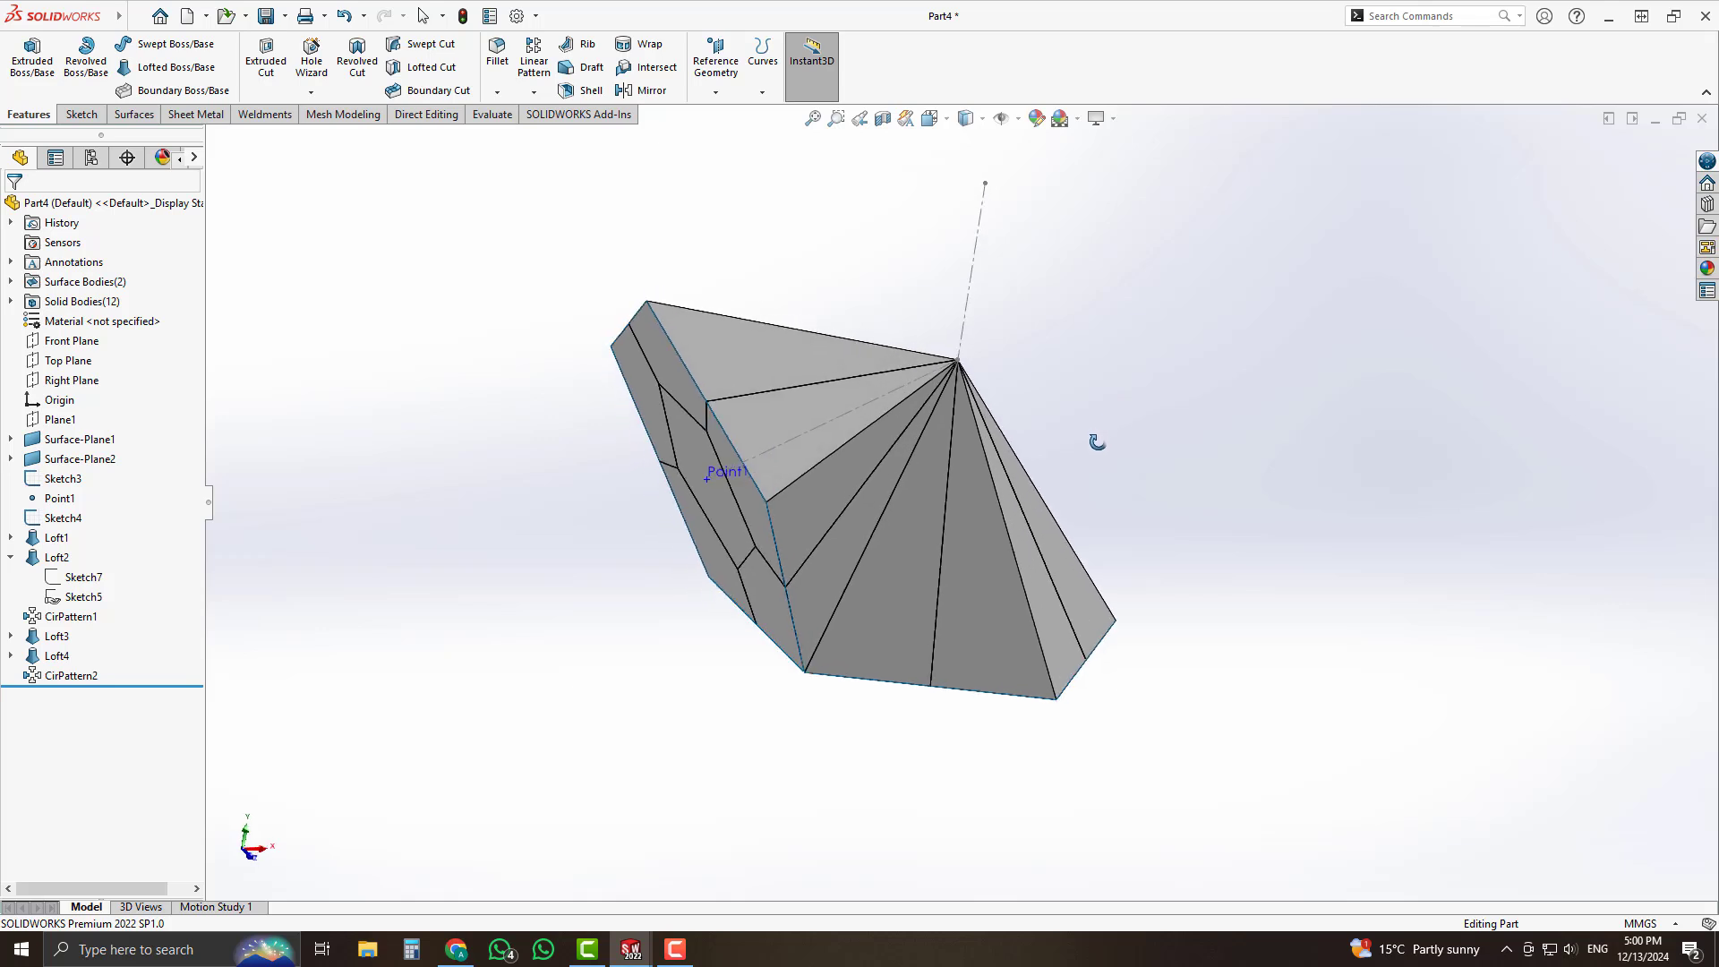
# Circular-pattern the six inclined-face bodies about the vertical Sketch3 line, with 5 equally spaced instances over 360 degrees.
pyautogui.click(535, 94)
pyautogui.click(562, 135)
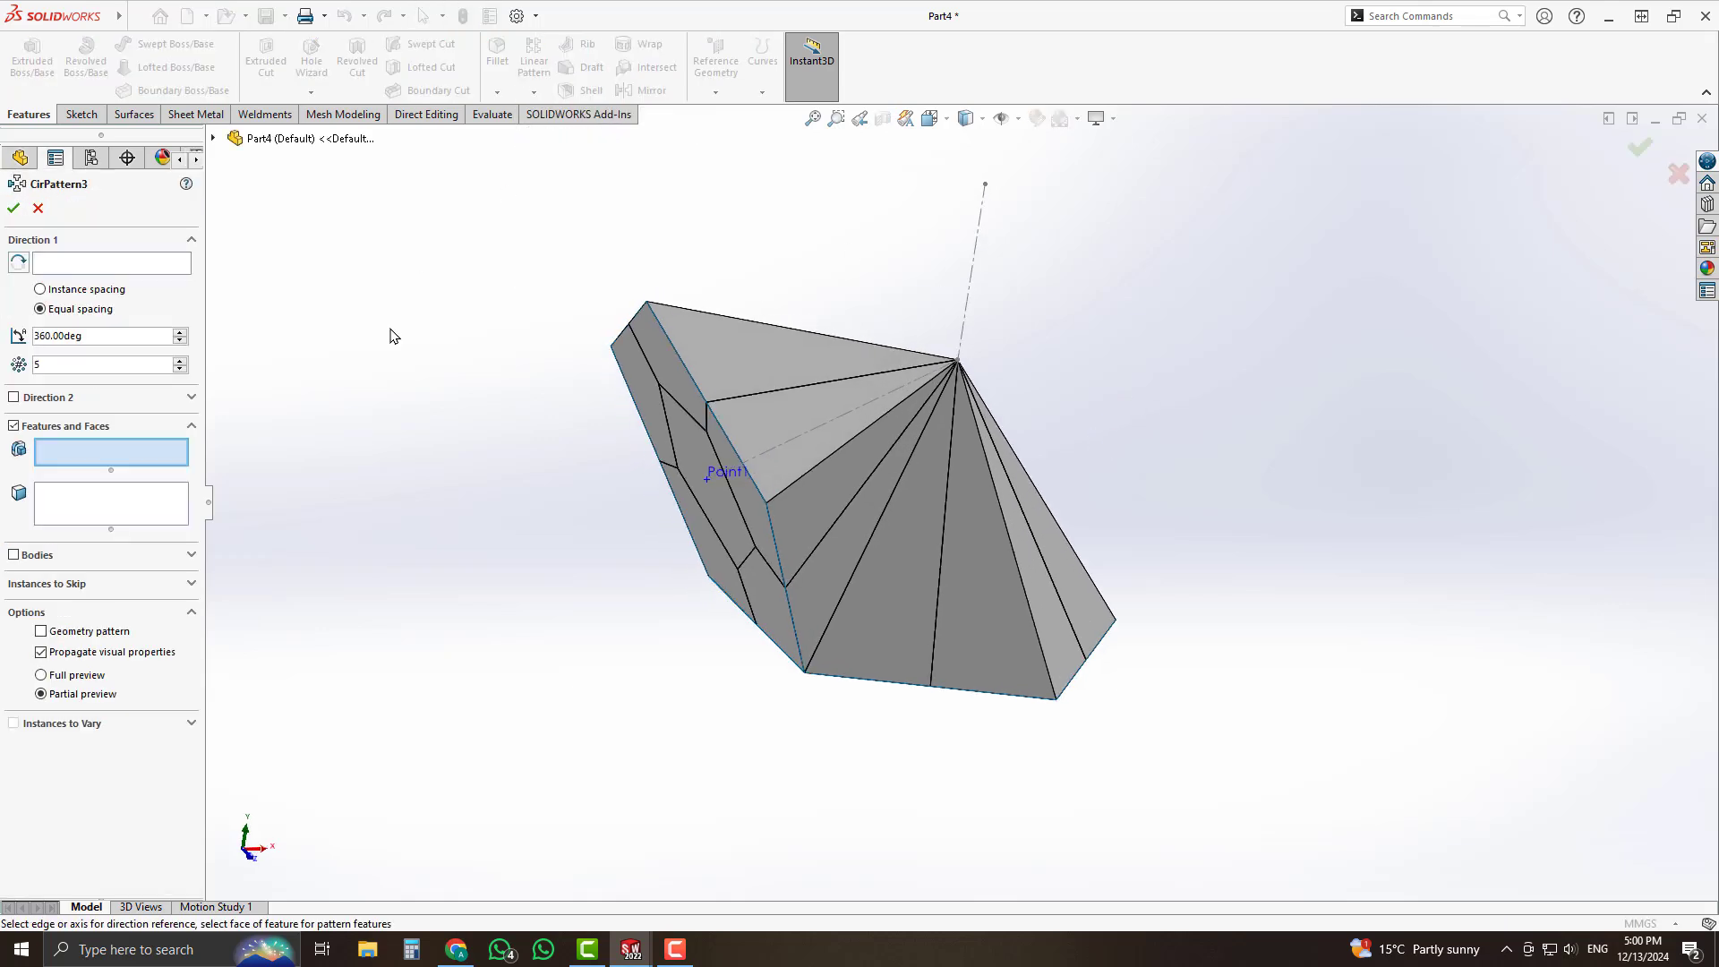
pyautogui.click(111, 268)
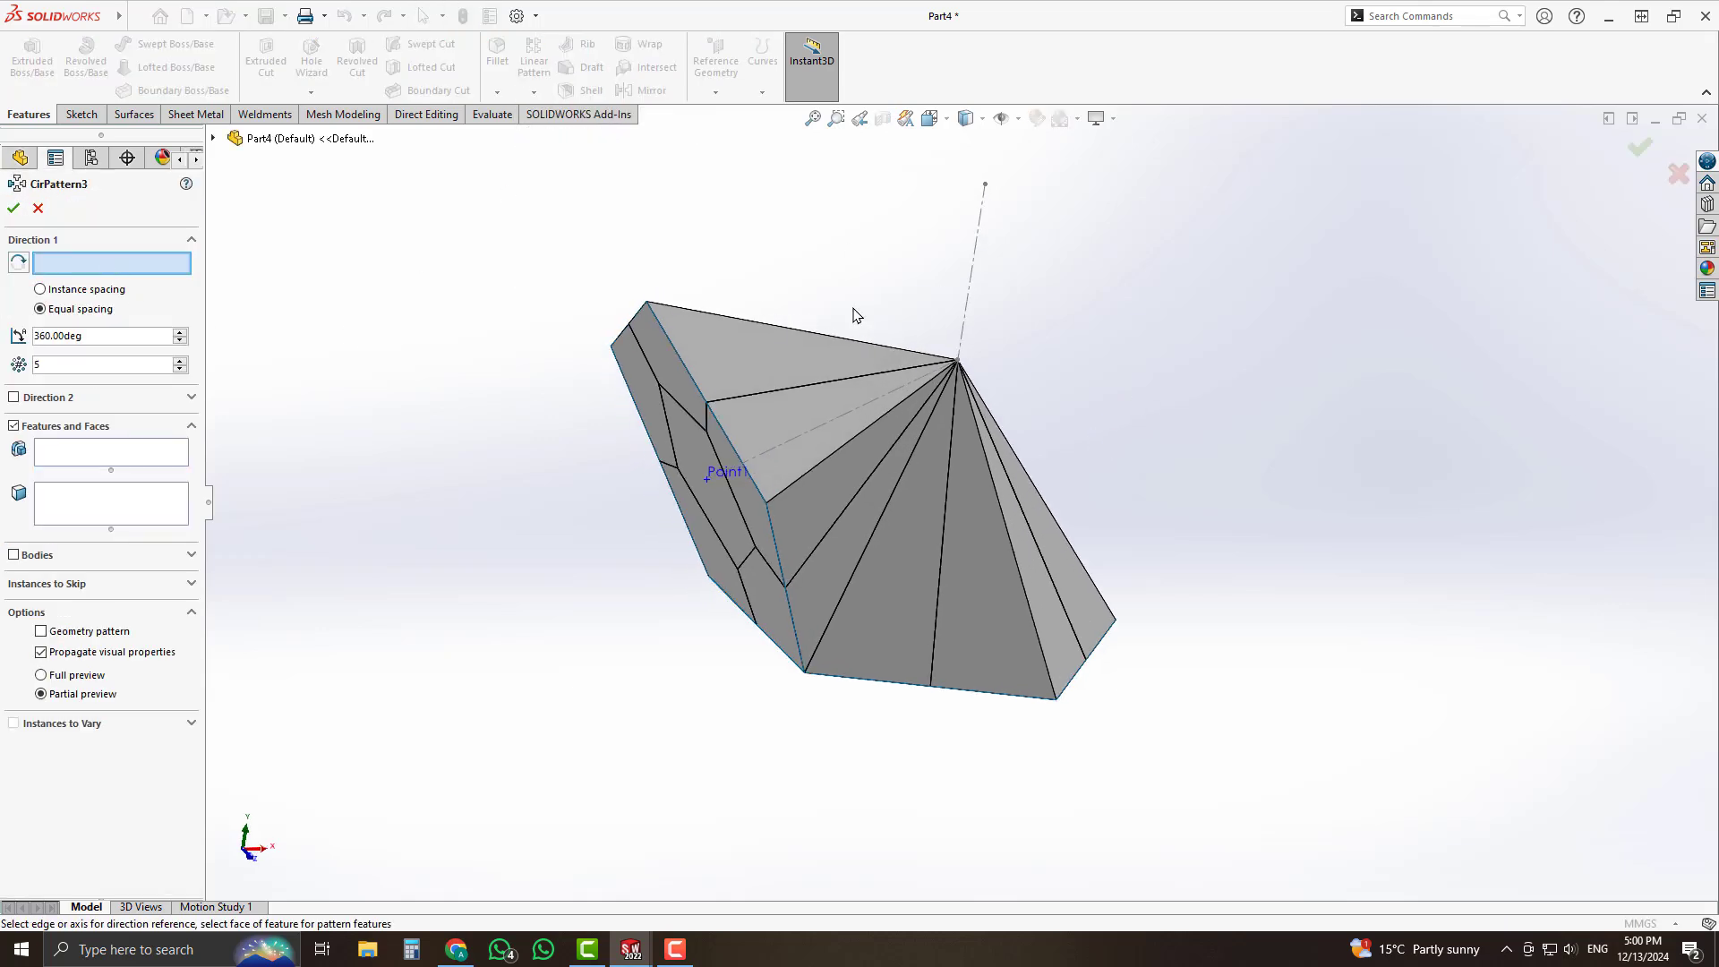
pyautogui.click(975, 255)
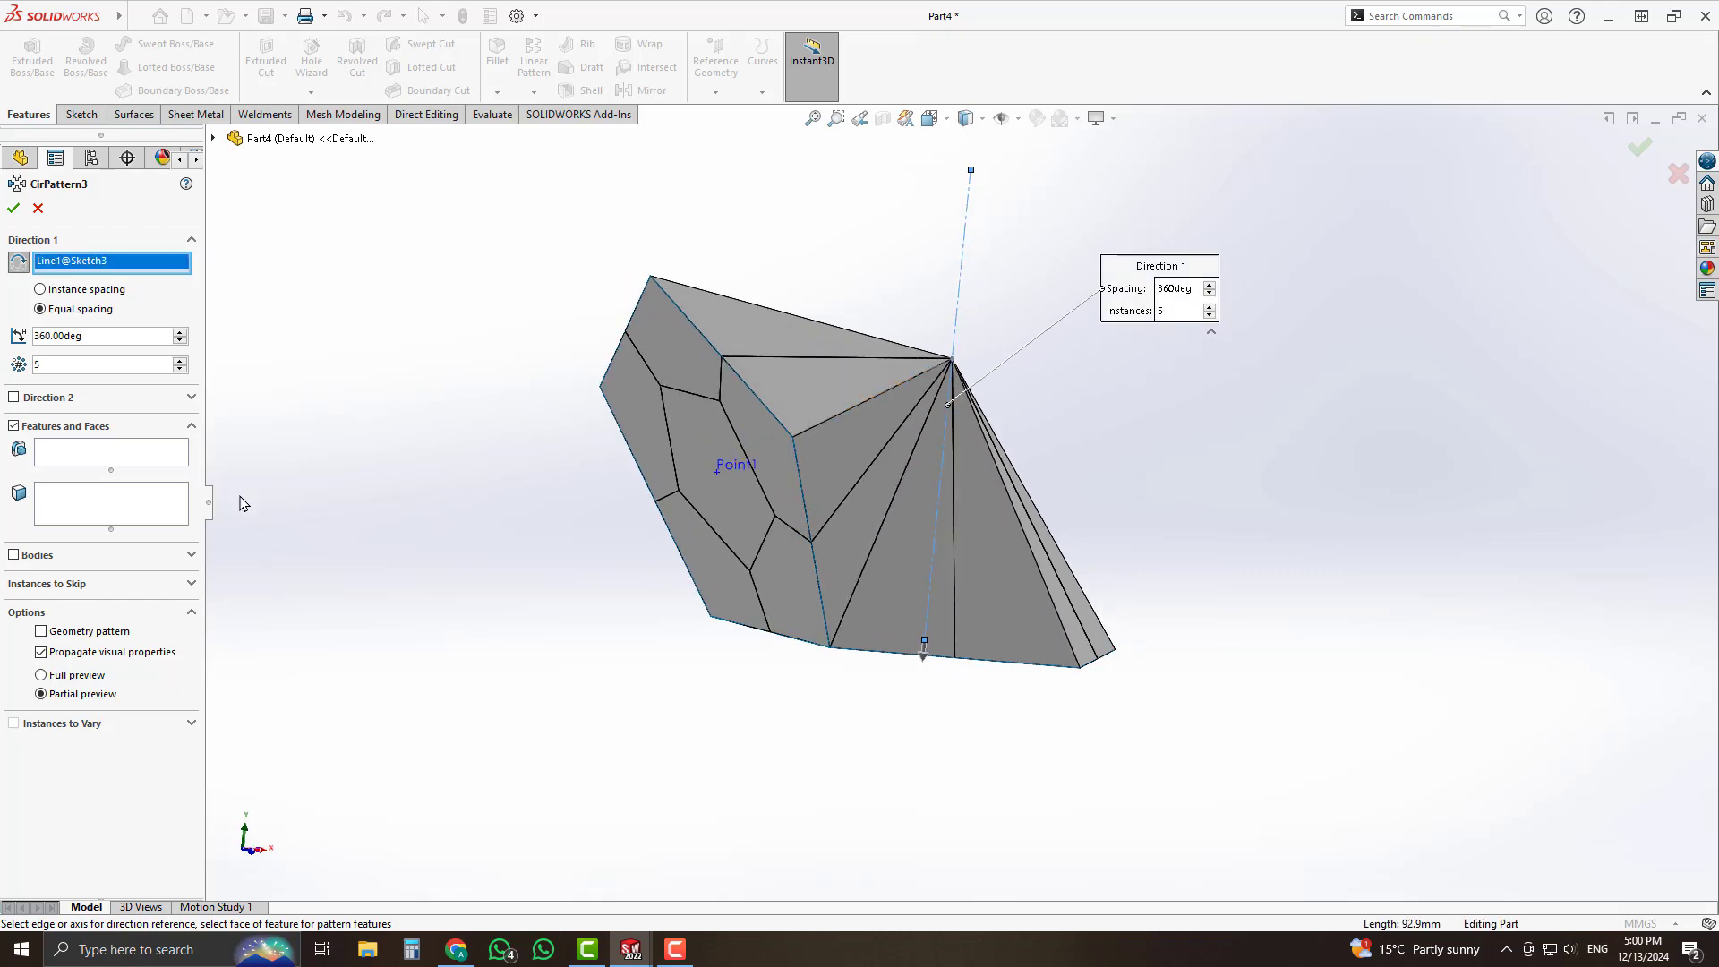
pyautogui.click(28, 555)
pyautogui.moveTo(610, 562); pyautogui.dragTo(698, 515, button='middle')
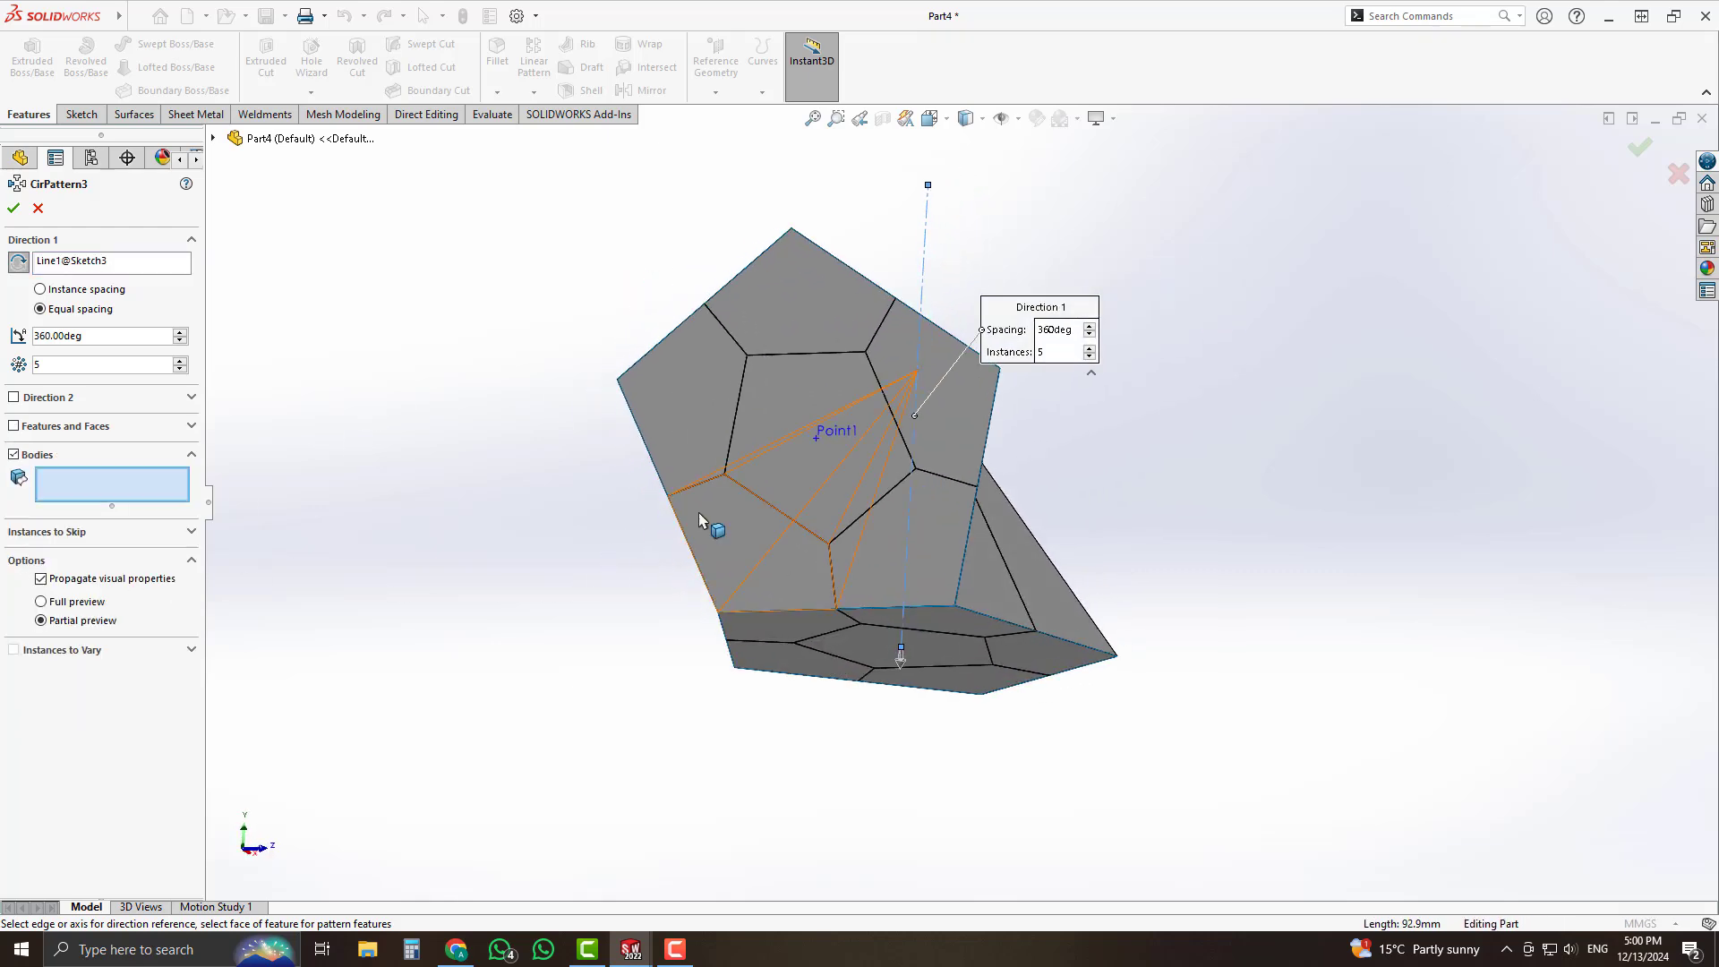
pyautogui.click(805, 310)
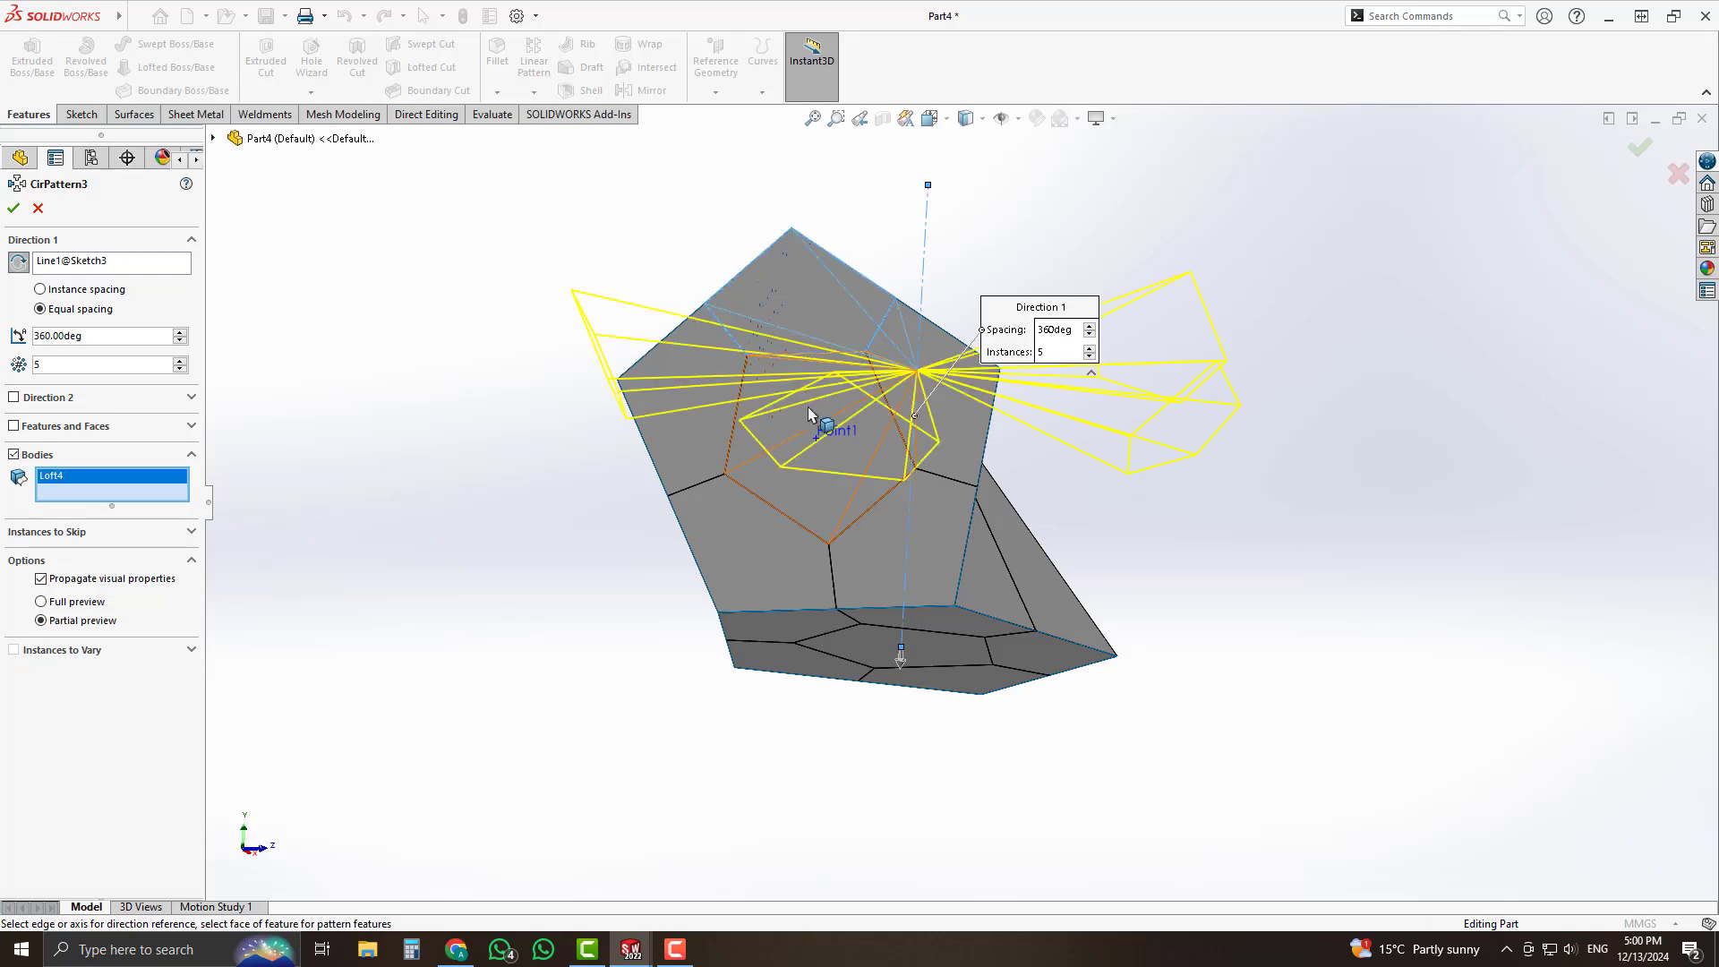
pyautogui.click(770, 461)
pyautogui.click(694, 444)
pyautogui.click(724, 539)
pyautogui.click(904, 555)
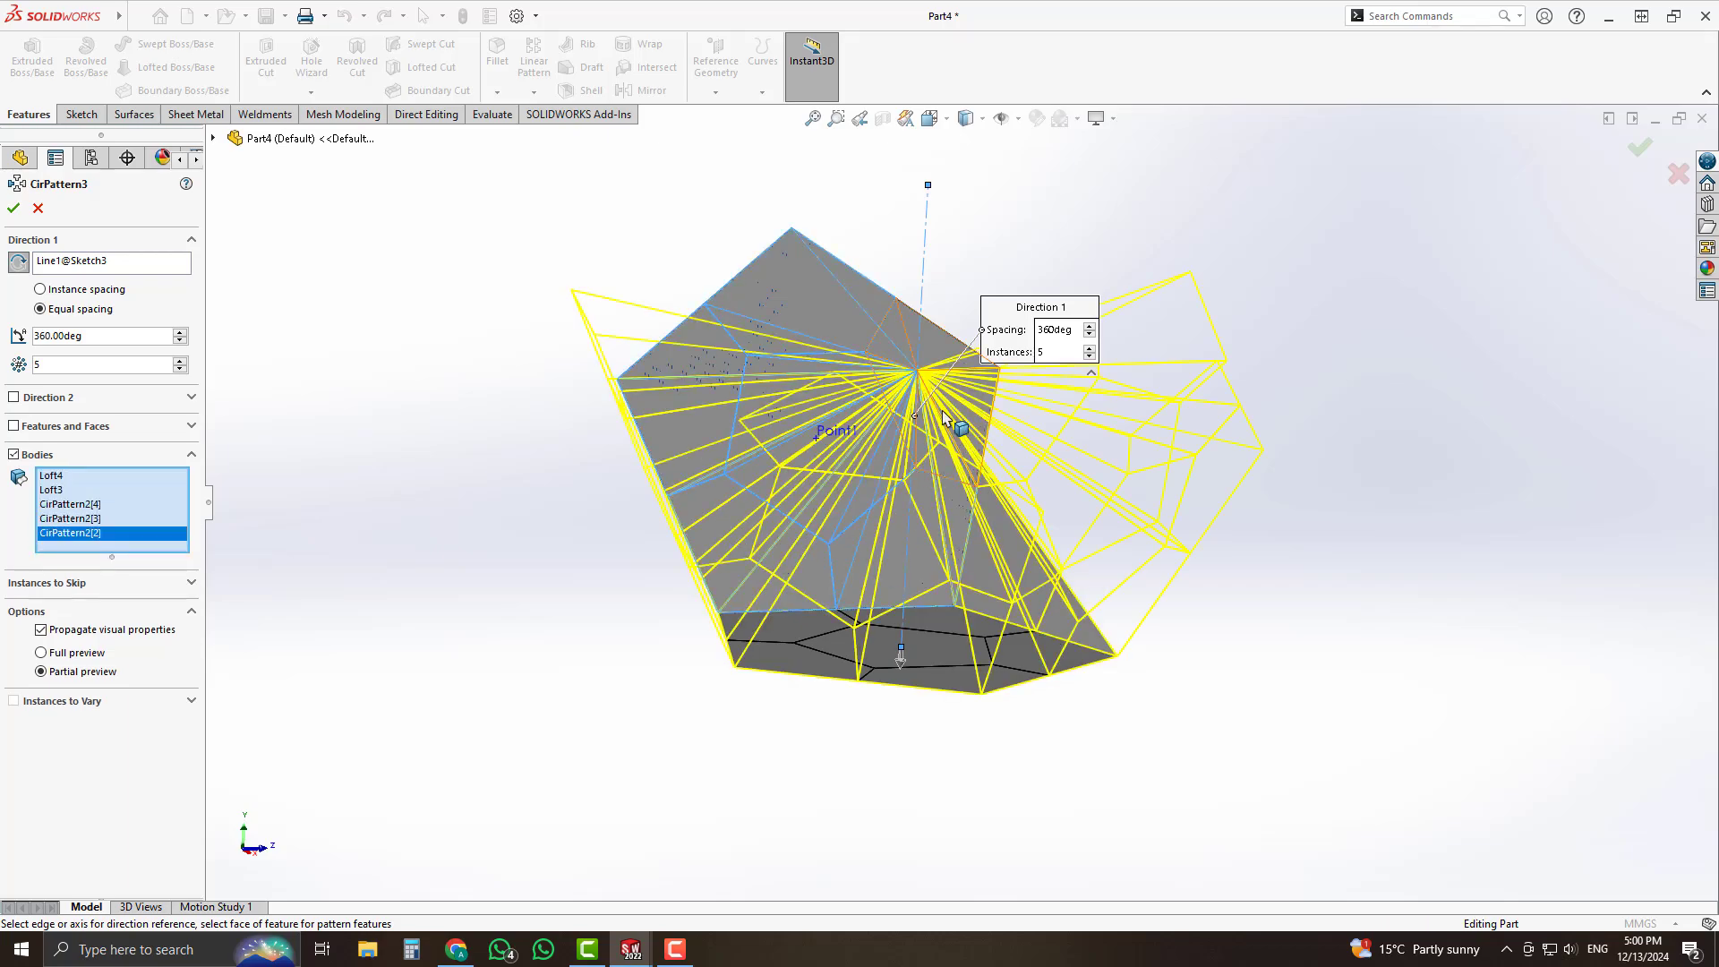
pyautogui.click(942, 414)
pyautogui.moveTo(1024, 468); pyautogui.dragTo(745, 517, button='middle')
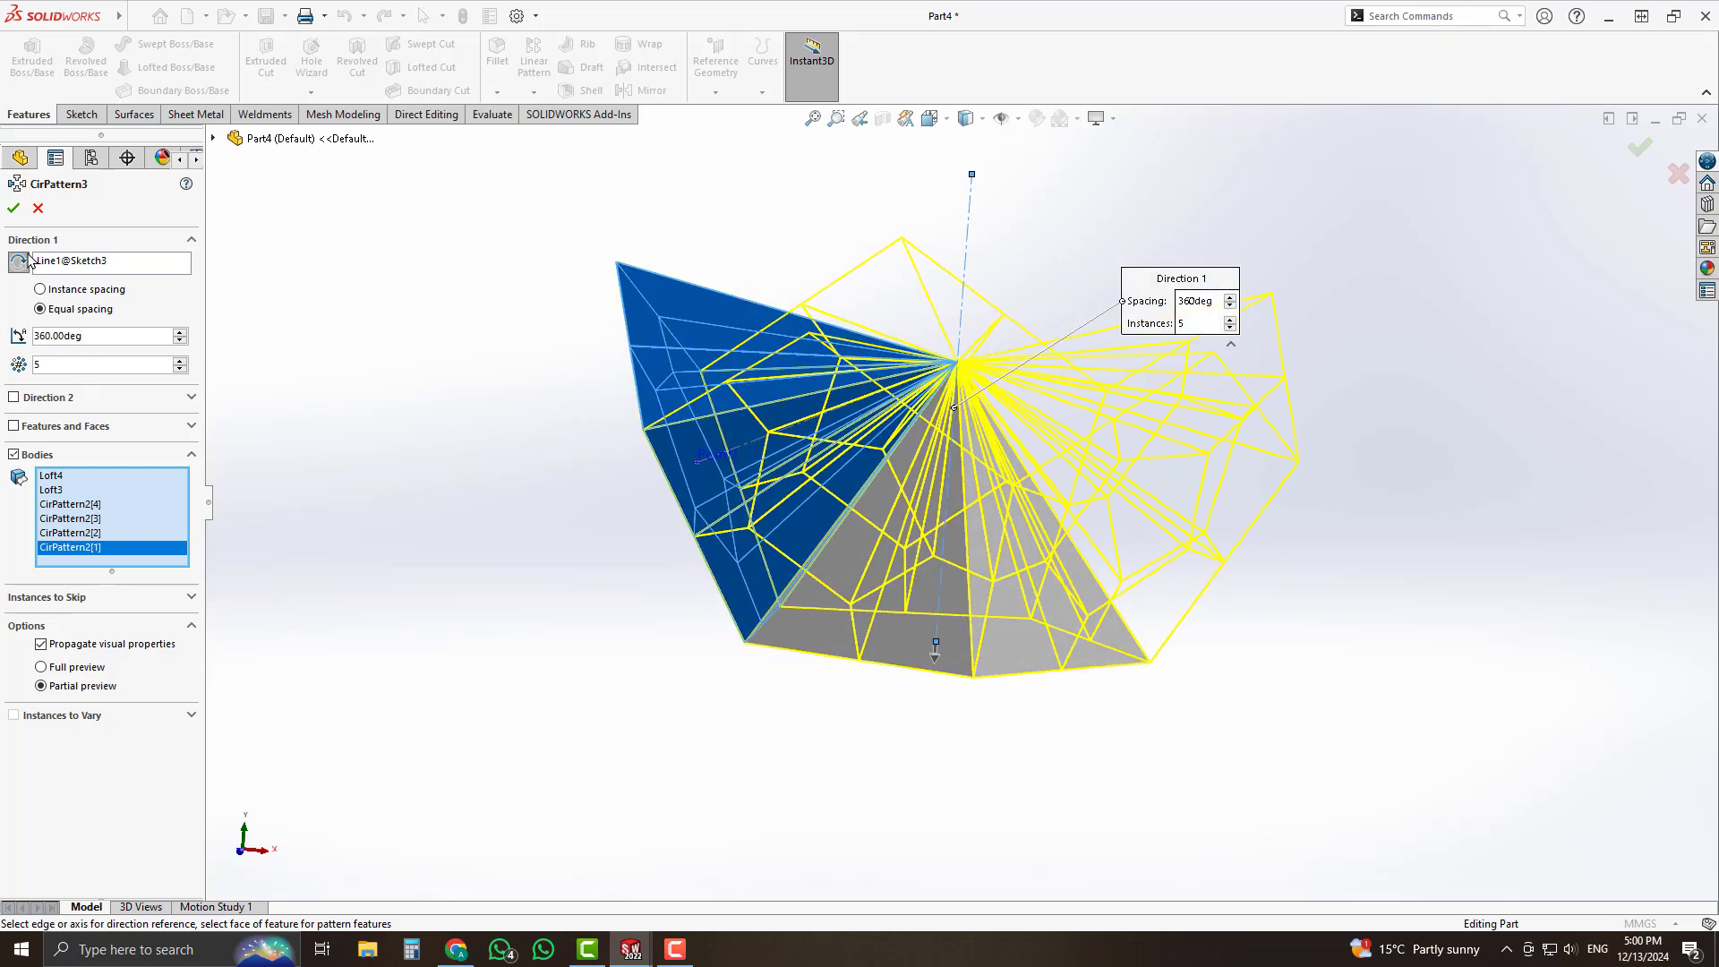
pyautogui.click(15, 211)
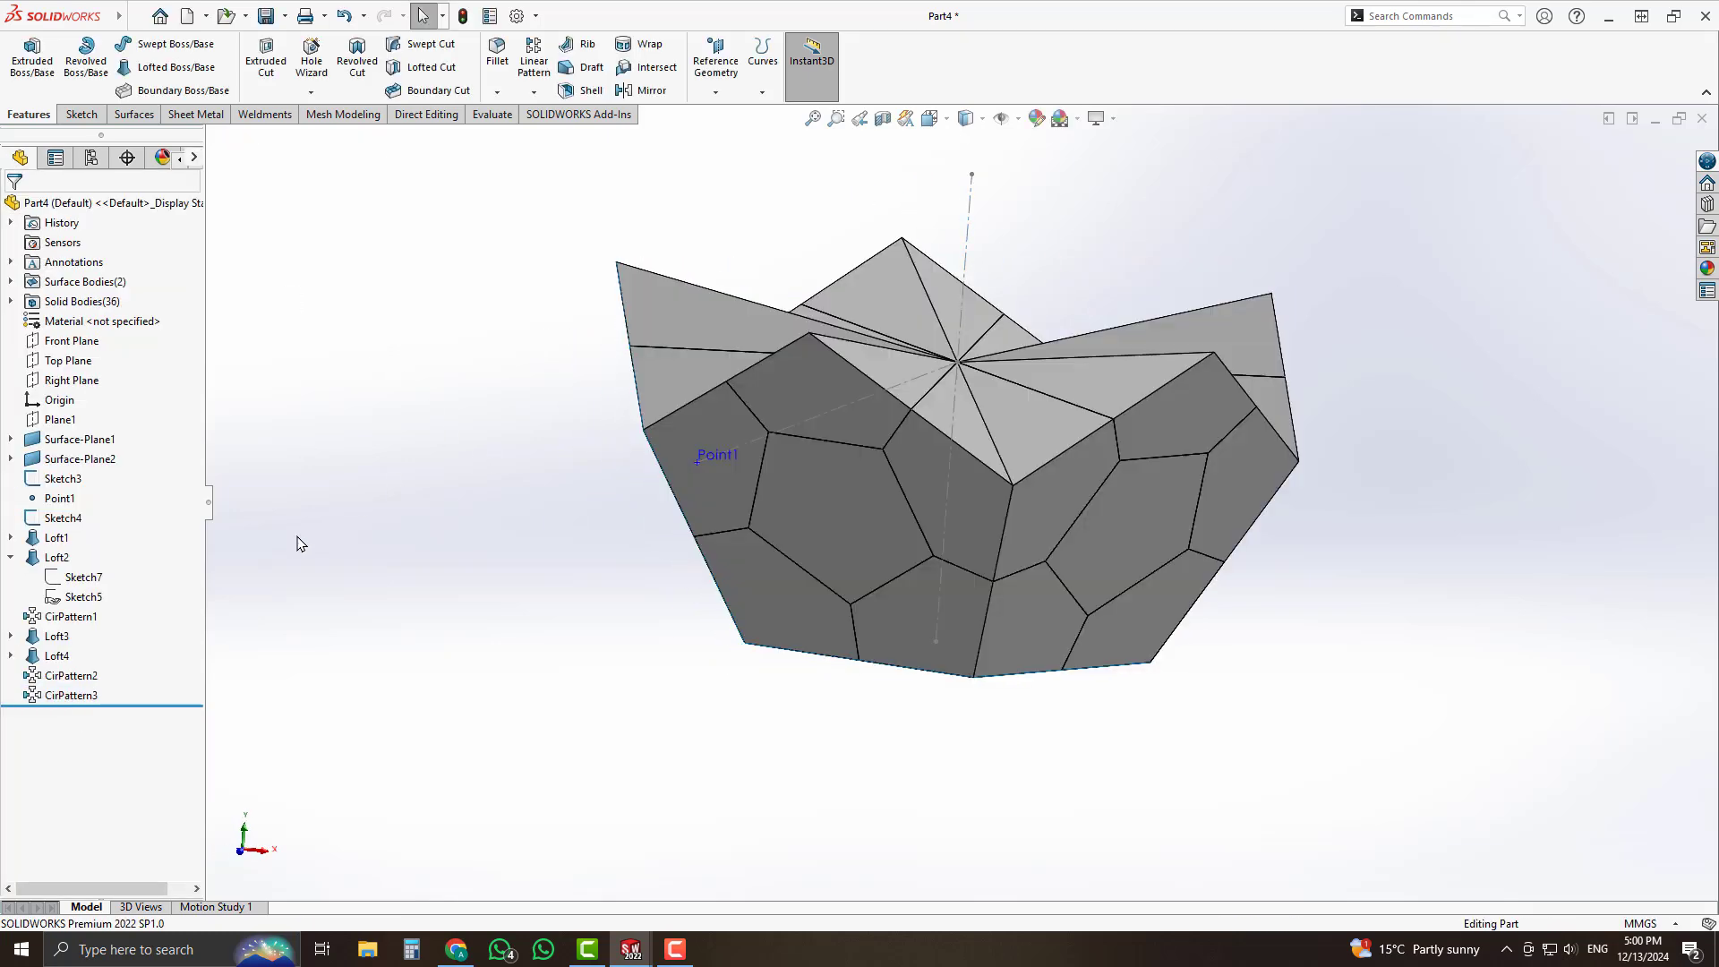
# Create a reference plane parallel to the Top Plane at an offset of 55.70 mm, through the ball centre.
pyautogui.moveTo(601, 630); pyautogui.dragTo(403, 656, button='middle')
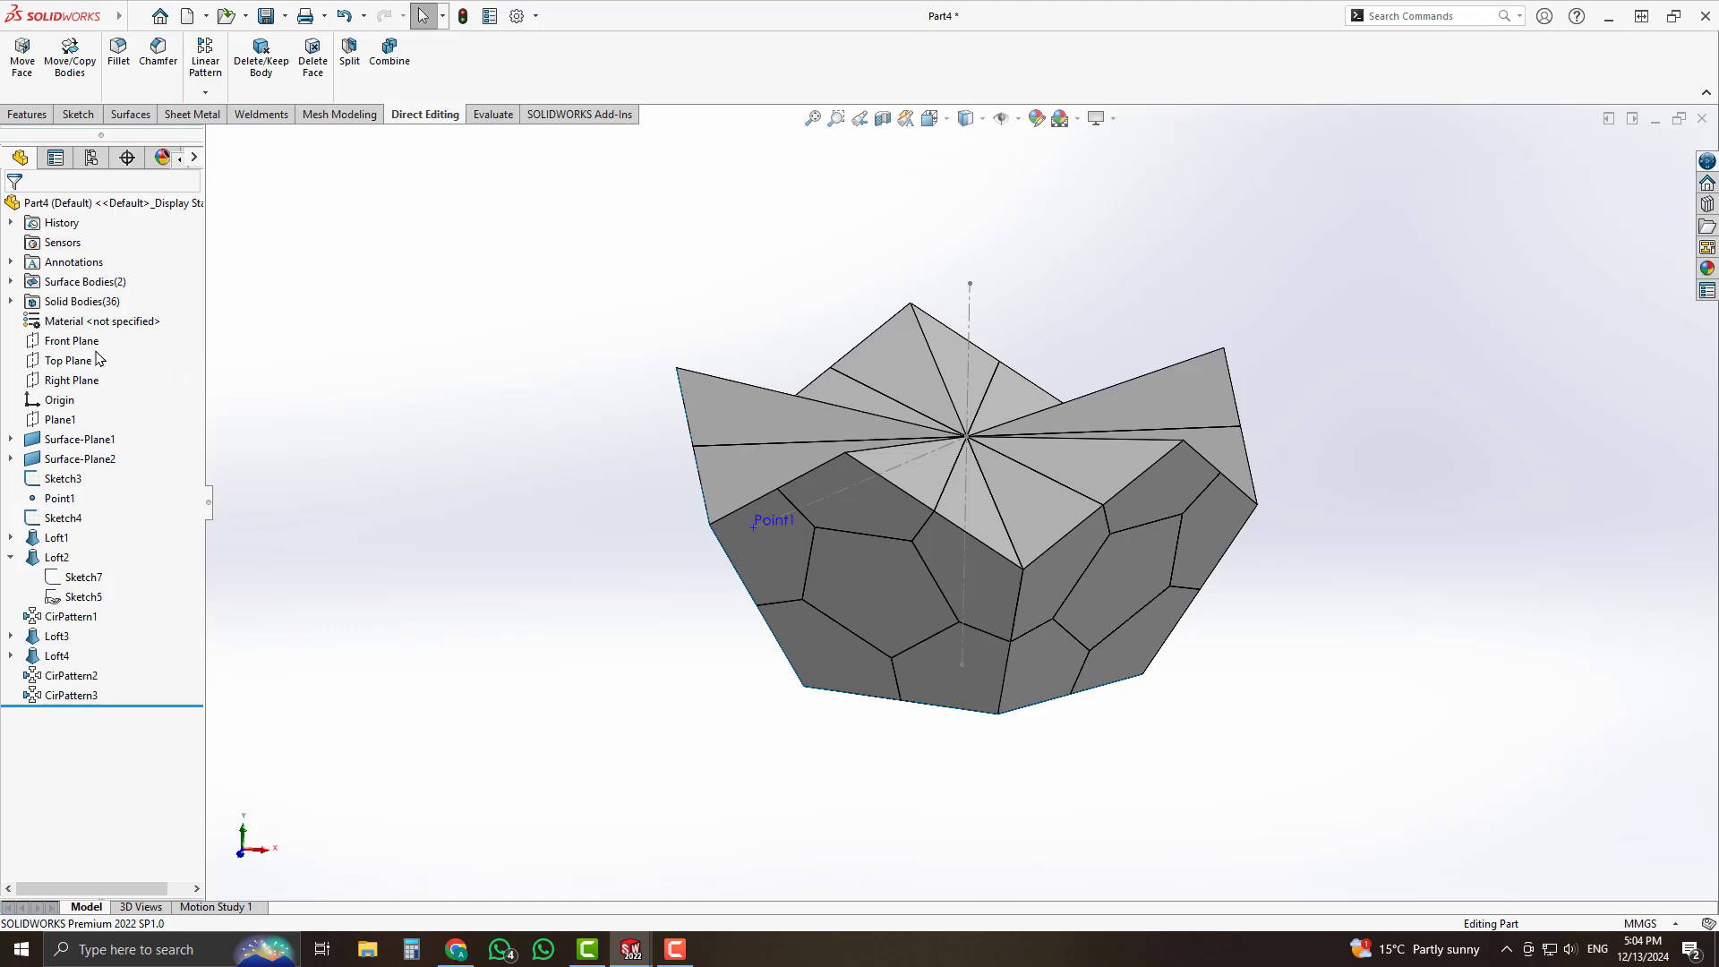
pyautogui.click(123, 360)
pyautogui.click(27, 113)
pyautogui.click(716, 71)
pyautogui.click(743, 161)
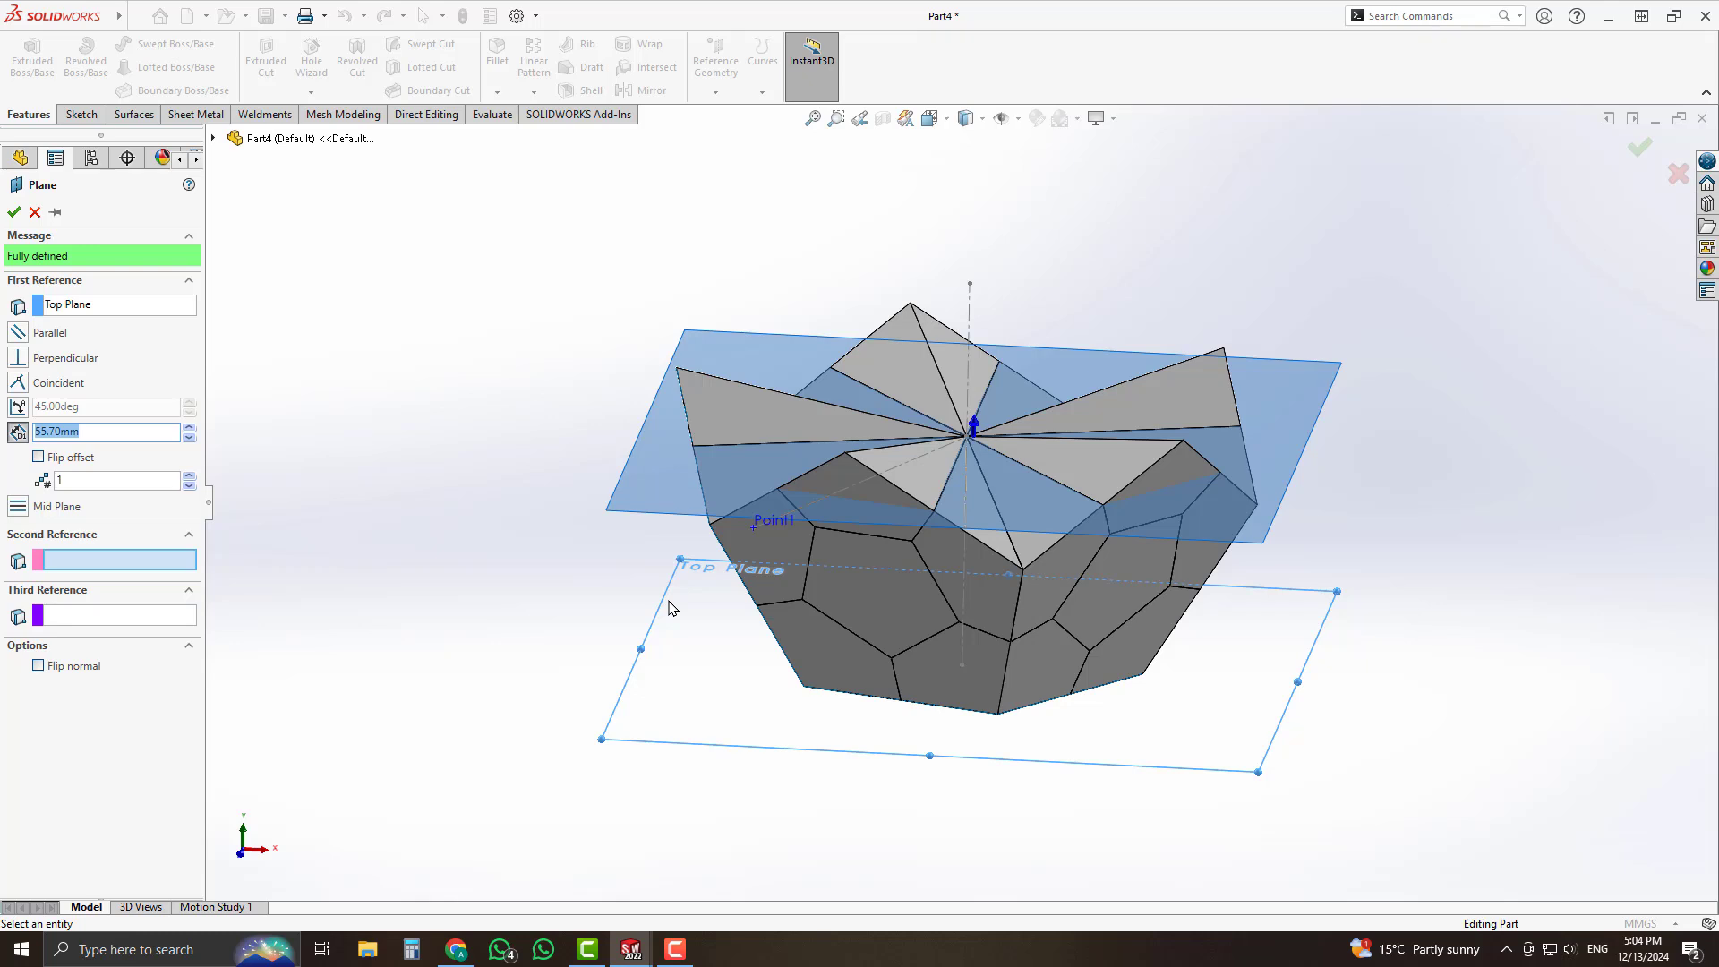
pyautogui.click(14, 213)
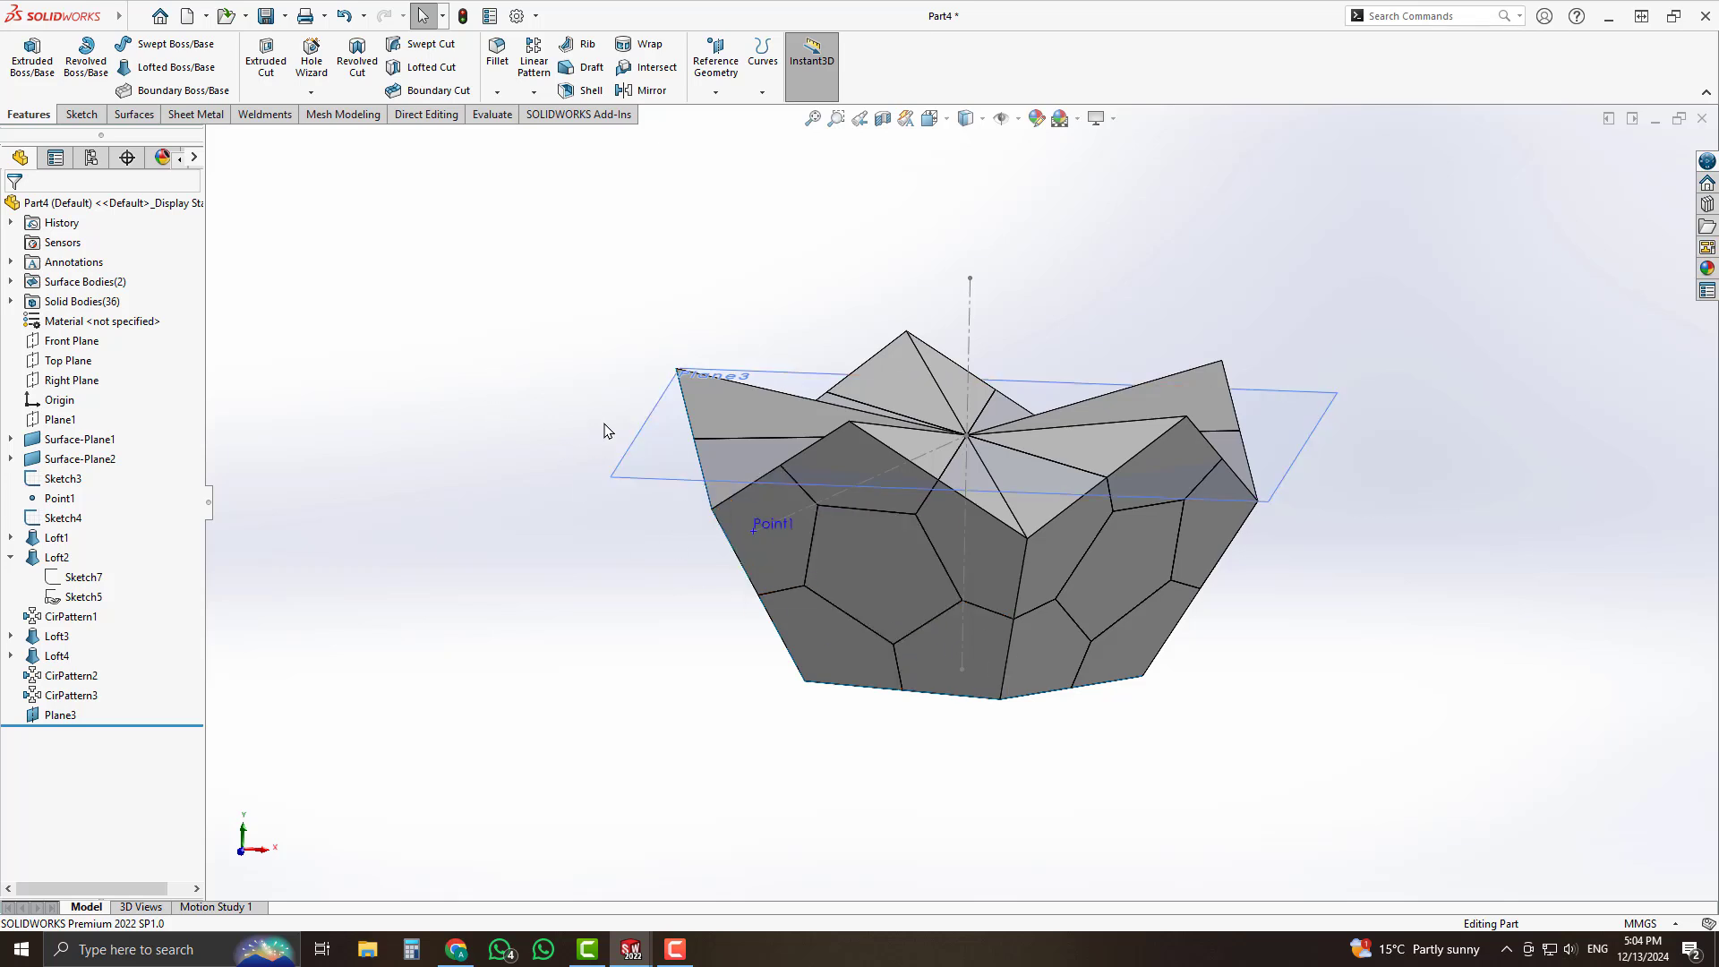
pyautogui.scroll(-2, 604, 432)
pyautogui.scroll(2, 1333, 518)
pyautogui.scroll(-1, 1330, 521)
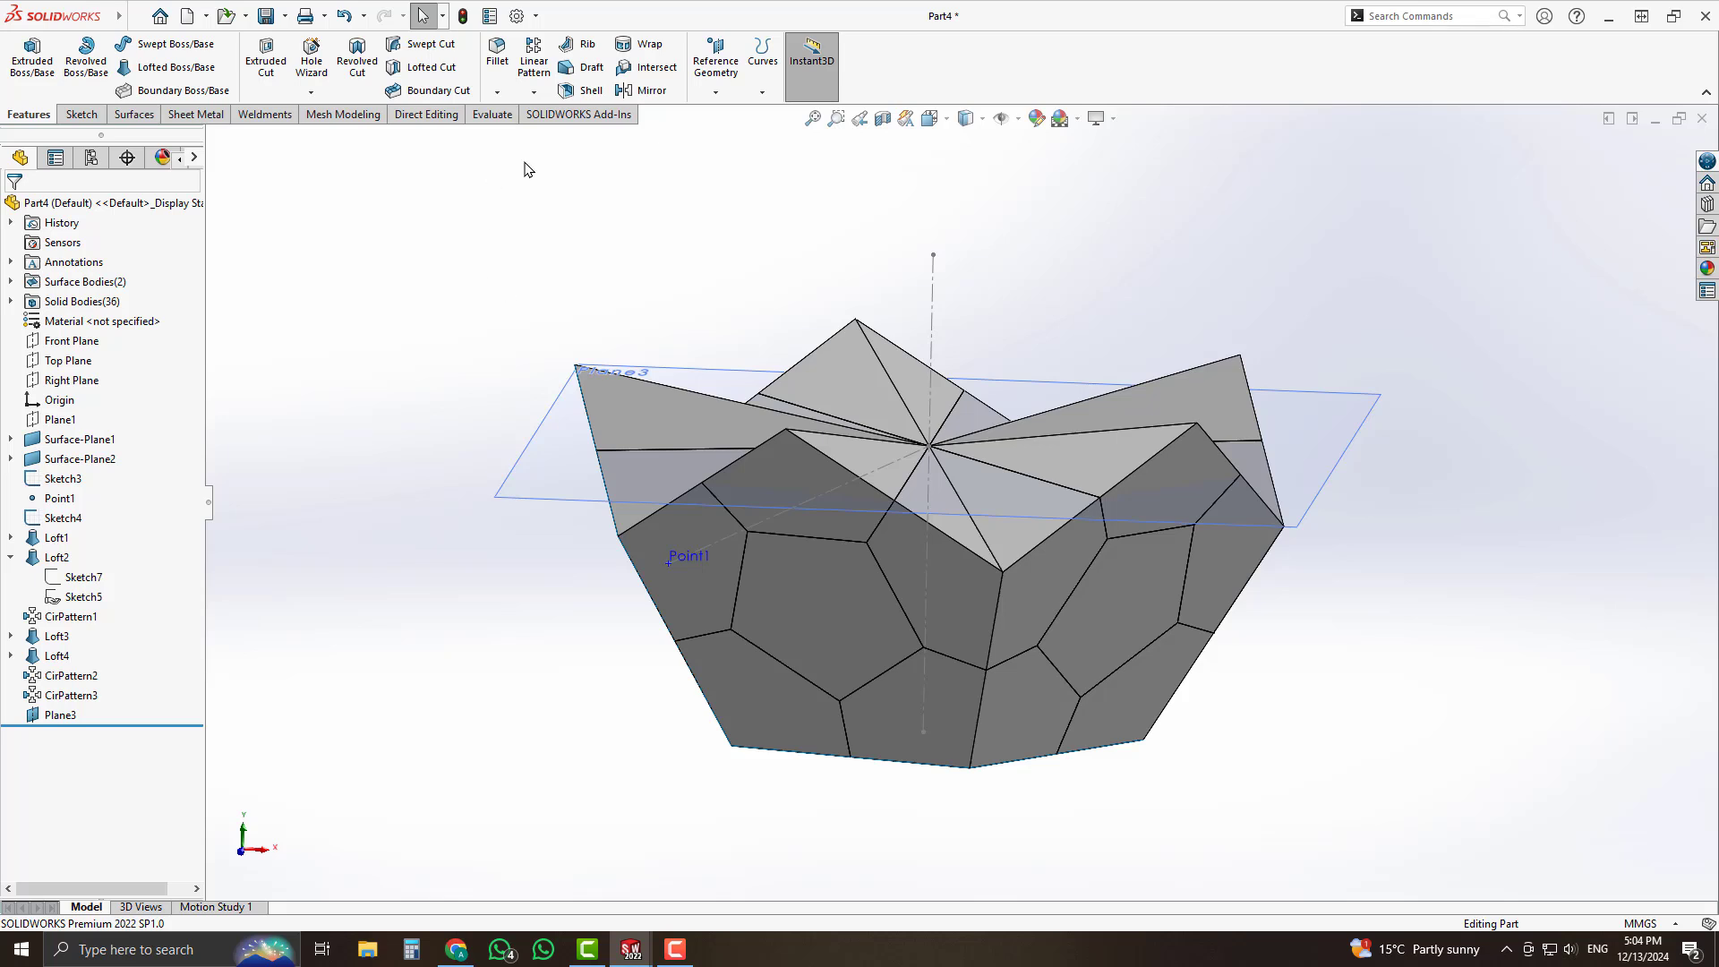
# Start a mirror about Plane3 and select the six bodies of the front inclined face as bodies to mirror.
pyautogui.click(641, 87)
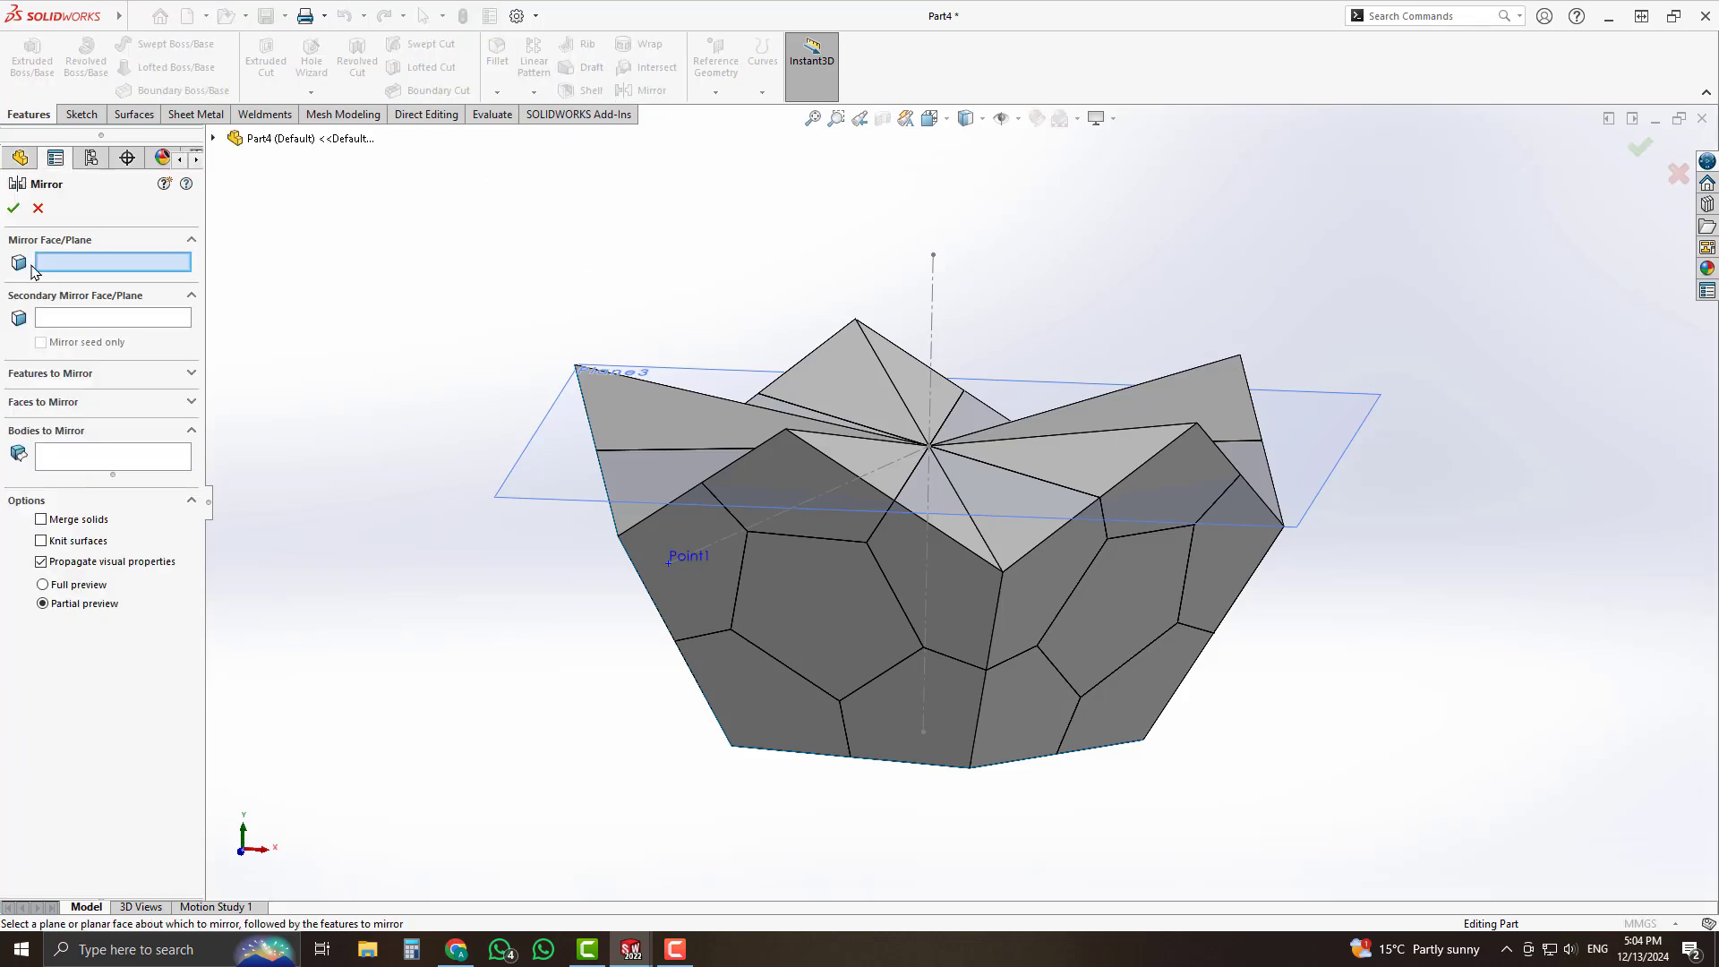
pyautogui.click(533, 433)
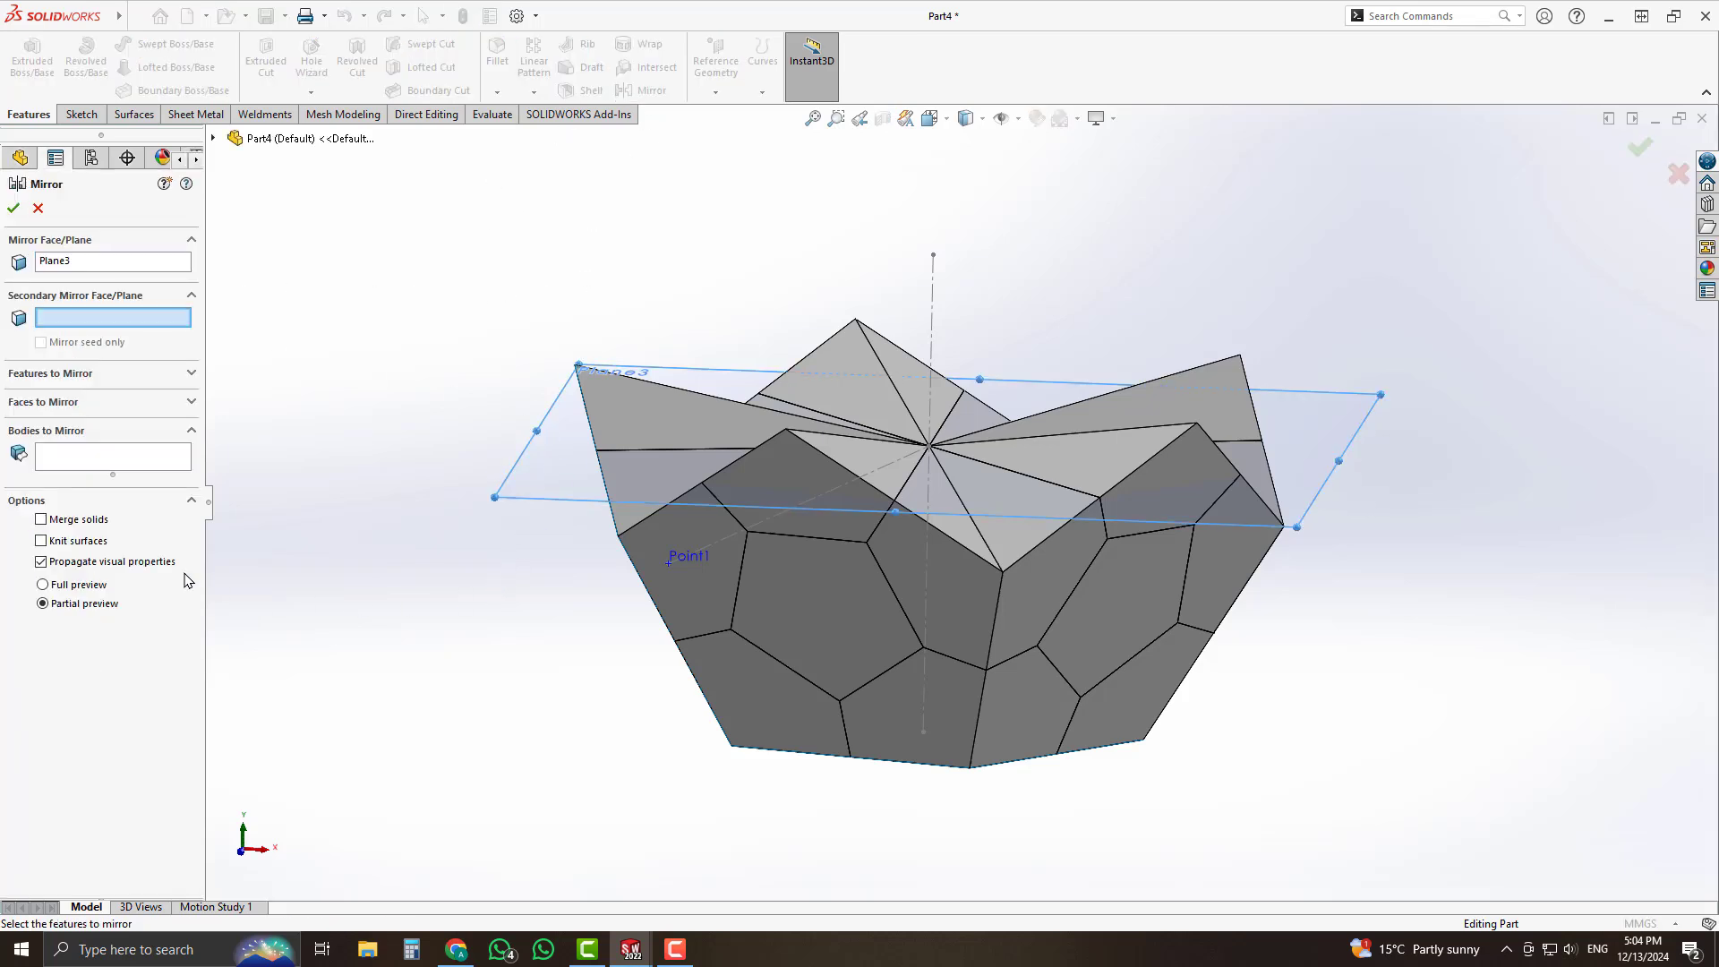
pyautogui.click(82, 466)
pyautogui.moveTo(761, 698); pyautogui.dragTo(836, 529, button='middle')
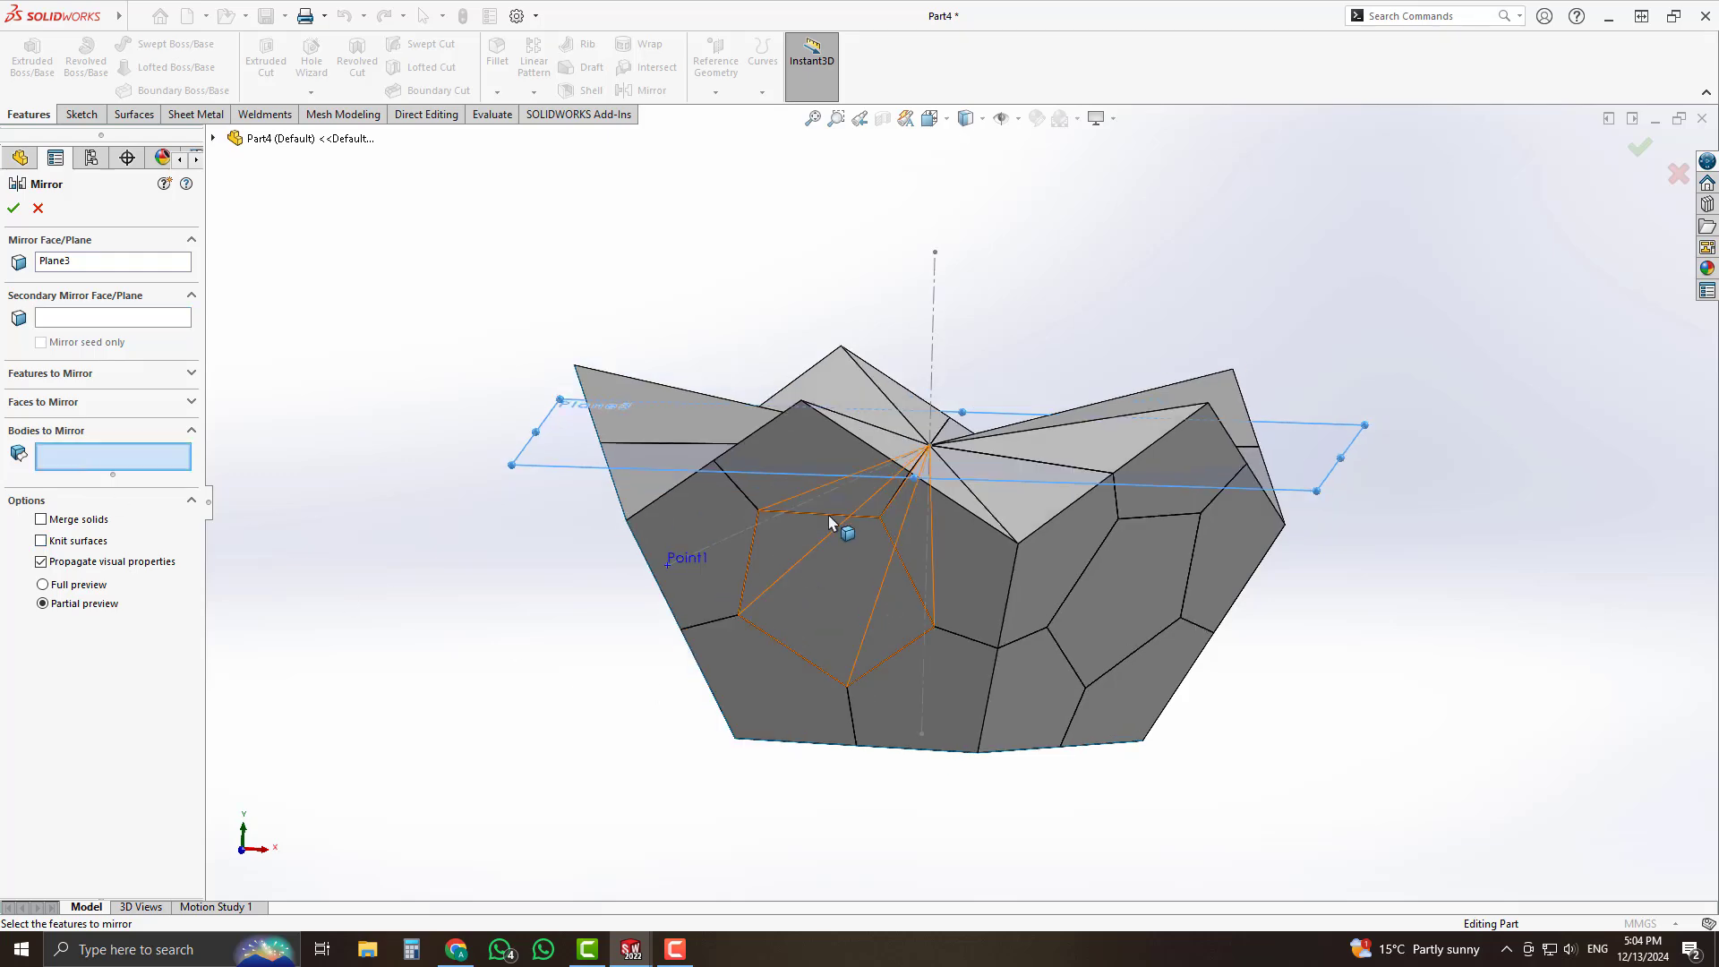
pyautogui.click(831, 506)
pyautogui.click(838, 542)
pyautogui.click(933, 569)
pyautogui.click(932, 662)
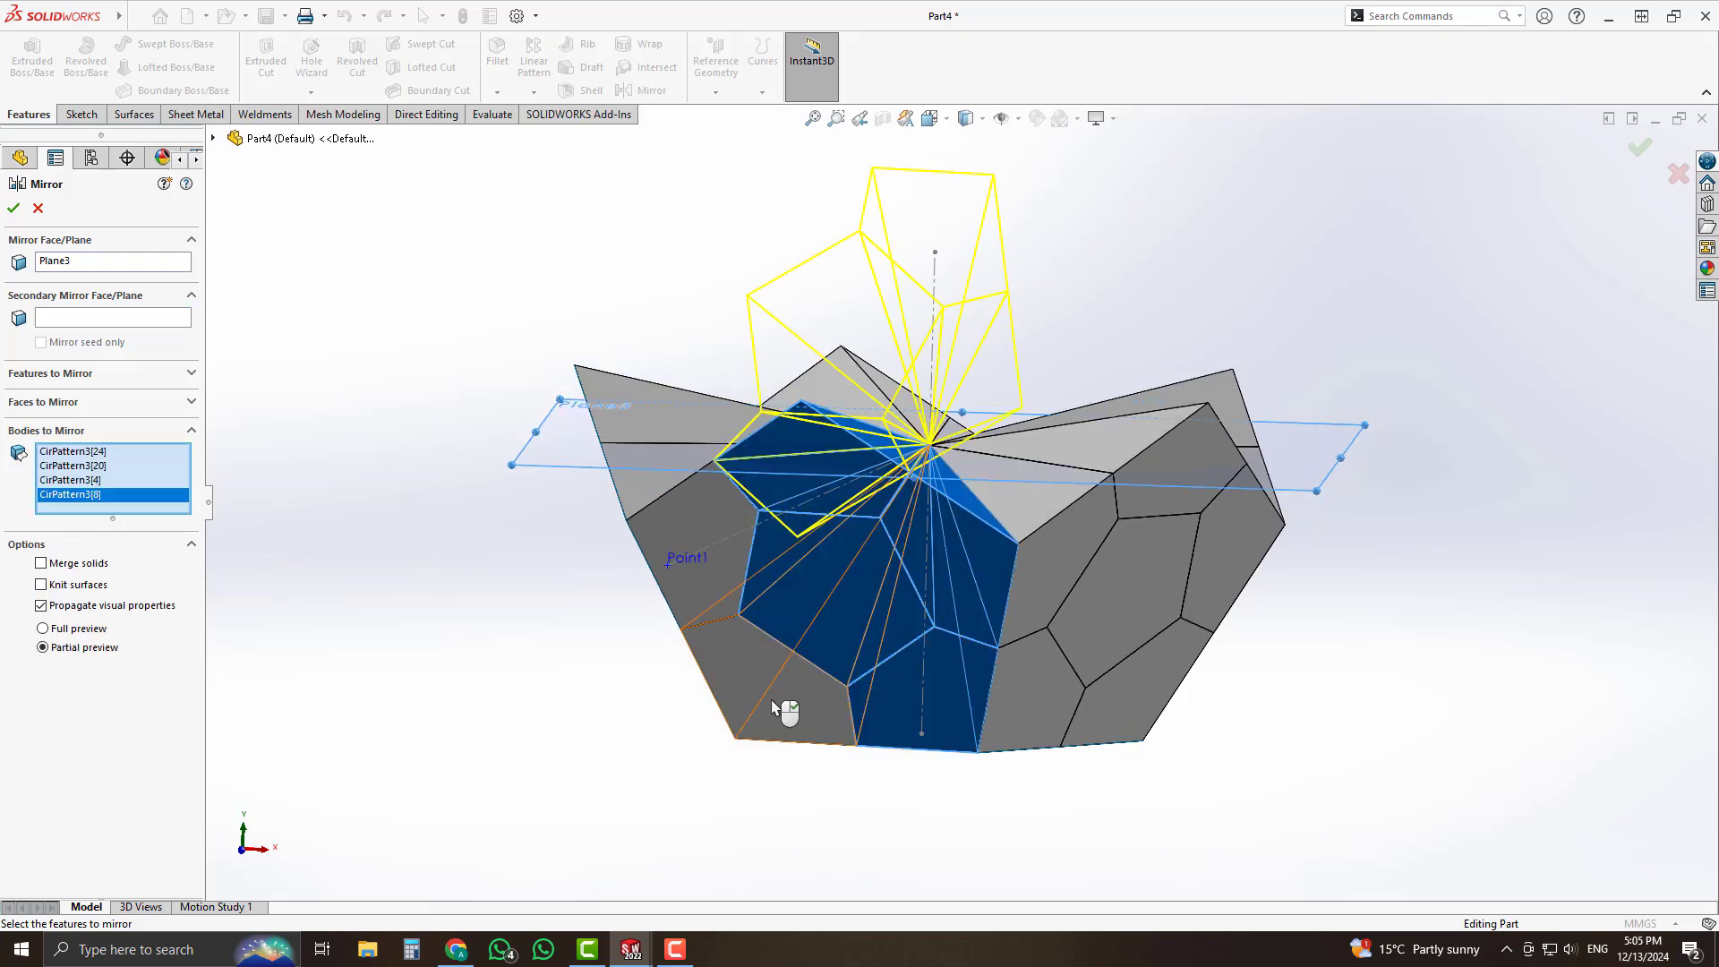
pyautogui.click(789, 713)
pyautogui.click(713, 582)
# Add the six bodies of the adjacent inclined face to the bodies to mirror.
pyautogui.moveTo(984, 573); pyautogui.dragTo(908, 573, button='middle')
pyautogui.click(962, 564)
pyautogui.click(1075, 483)
pyautogui.click(1097, 564)
pyautogui.click(1191, 573)
pyautogui.click(1102, 680)
pyautogui.click(969, 696)
# Add the six bodies of the bottom pentagon face to the mirror selection.
pyautogui.moveTo(969, 697); pyautogui.dragTo(938, 604, button='middle')
pyautogui.click(1028, 645)
pyautogui.click(959, 683)
pyautogui.click(818, 683)
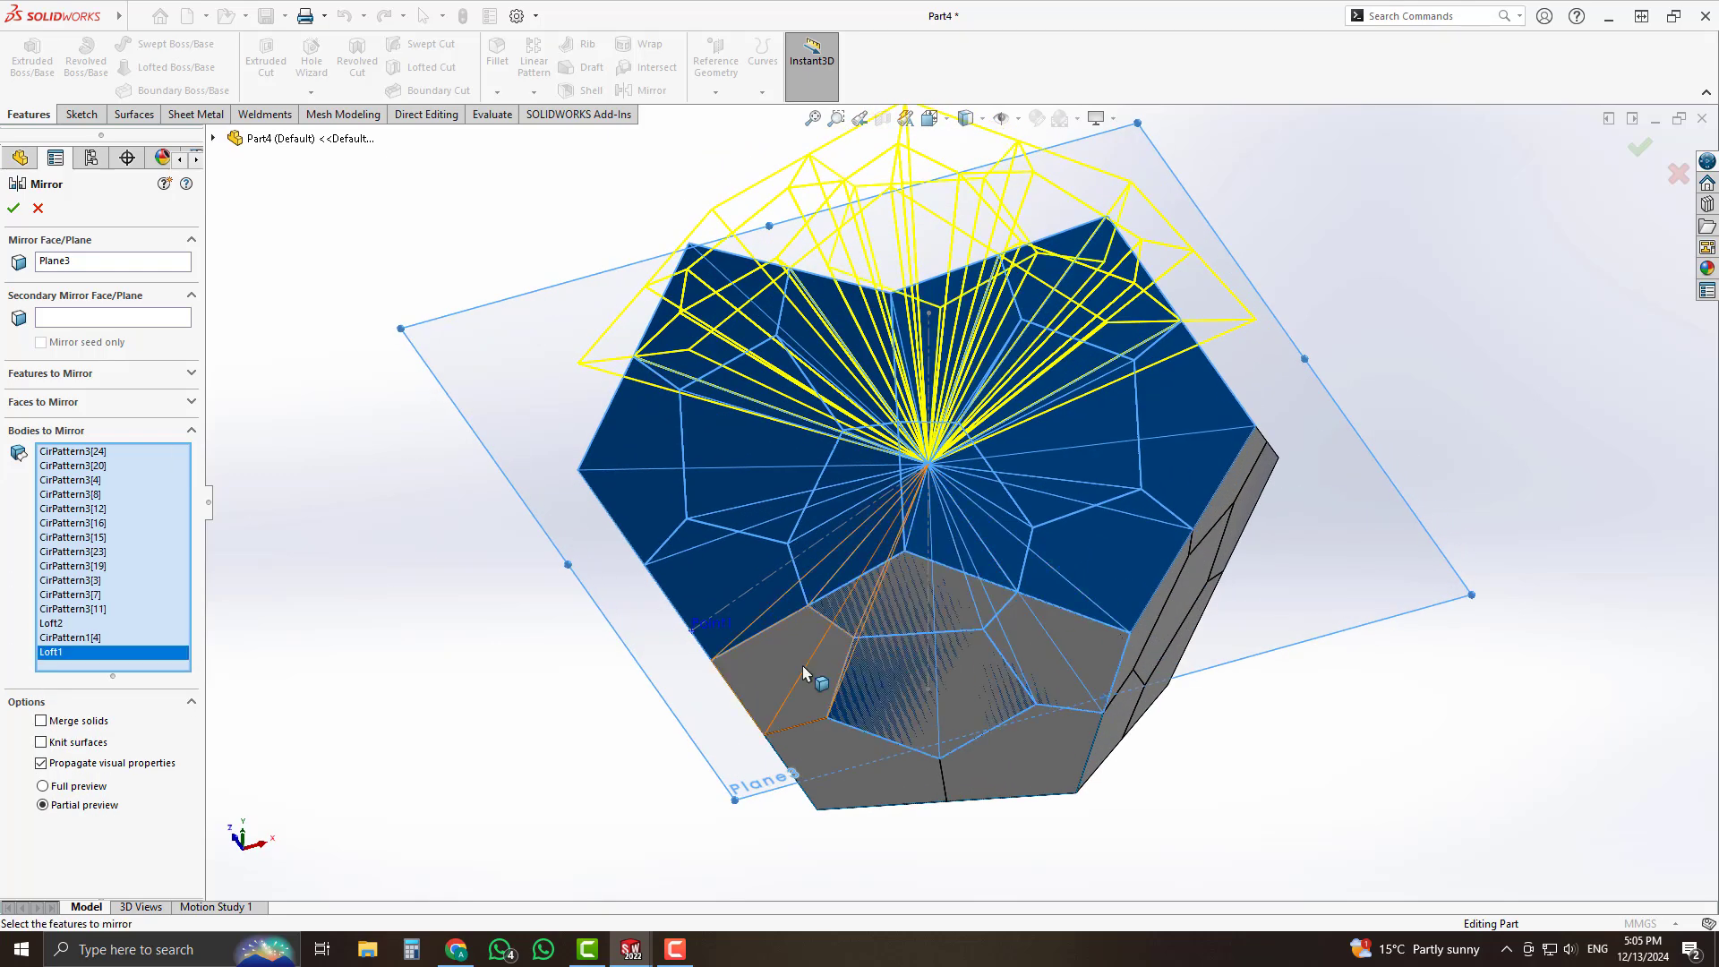
pyautogui.click(834, 768)
pyautogui.click(1043, 775)
pyautogui.click(1083, 698)
# Add the six bodies of a third inclined face to the mirror selection.
pyautogui.moveTo(1082, 699); pyautogui.dragTo(813, 487, button='middle')
pyautogui.click(1215, 418)
pyautogui.click(1328, 414)
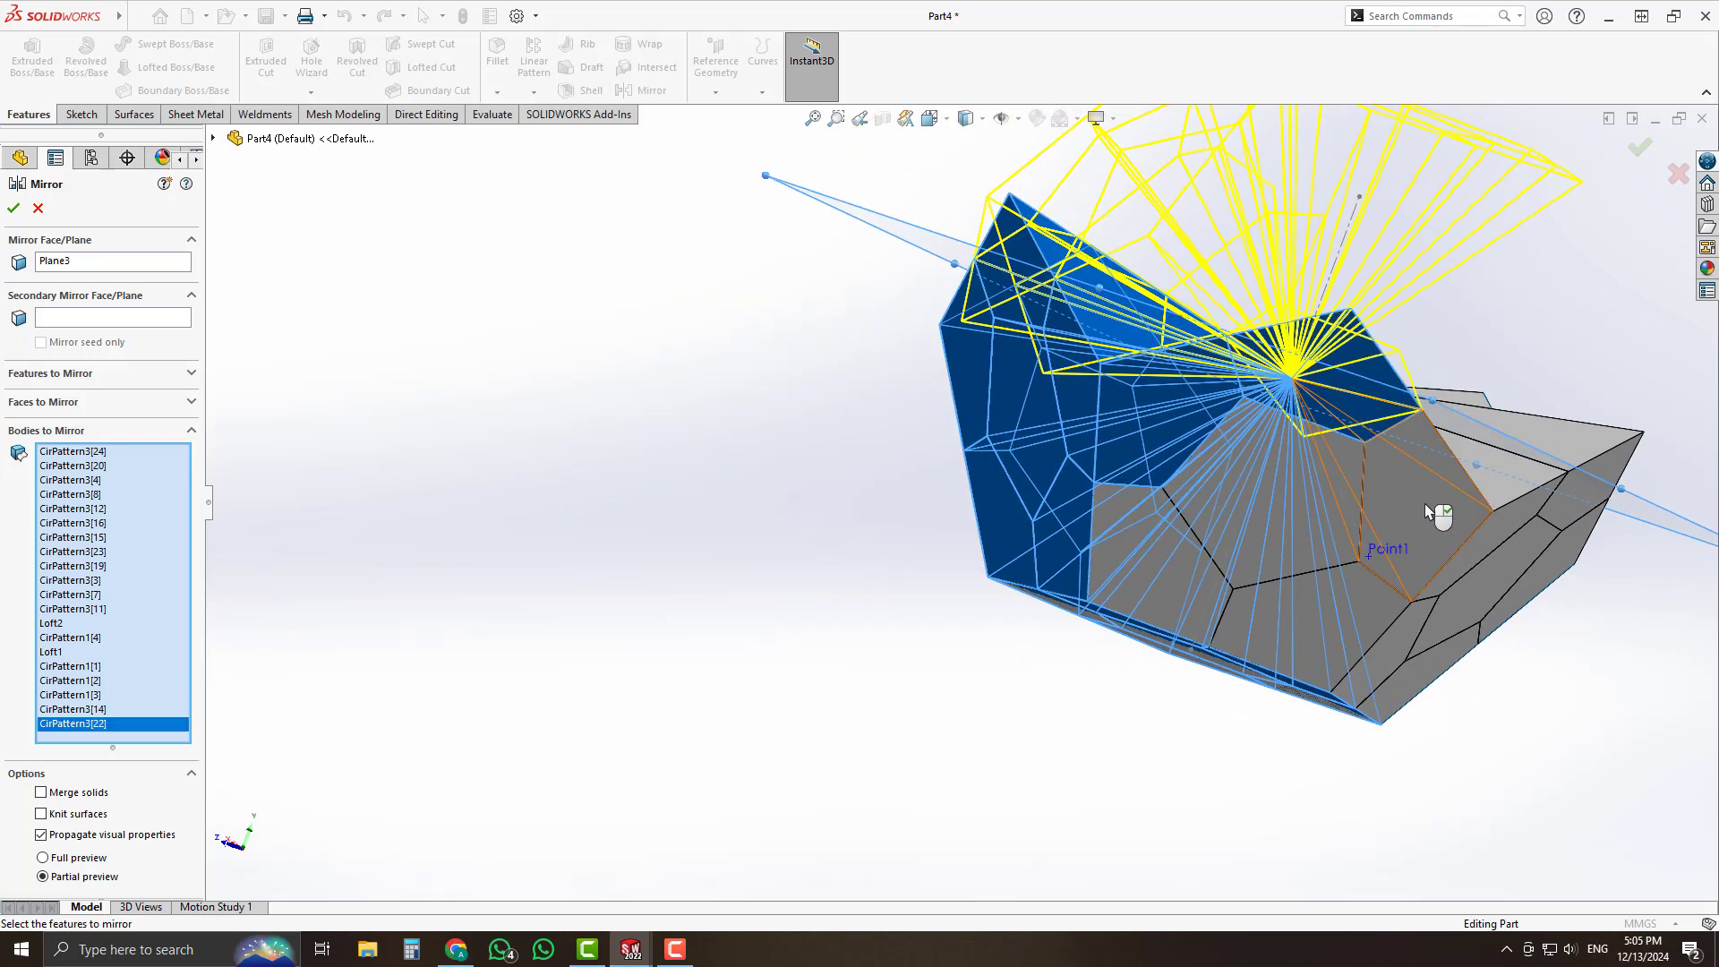
pyautogui.click(1434, 512)
pyautogui.click(1311, 530)
pyautogui.click(1270, 626)
pyautogui.click(1172, 584)
# Add the bodies of the last two inclined faces and complete the mirror across Plane3 with Merge solids off.
pyautogui.scroll(4, 1289, 553)
pyautogui.moveTo(1294, 501); pyautogui.dragTo(1132, 449, button='middle')
pyautogui.scroll(-5, 1133, 451)
pyautogui.click(951, 506)
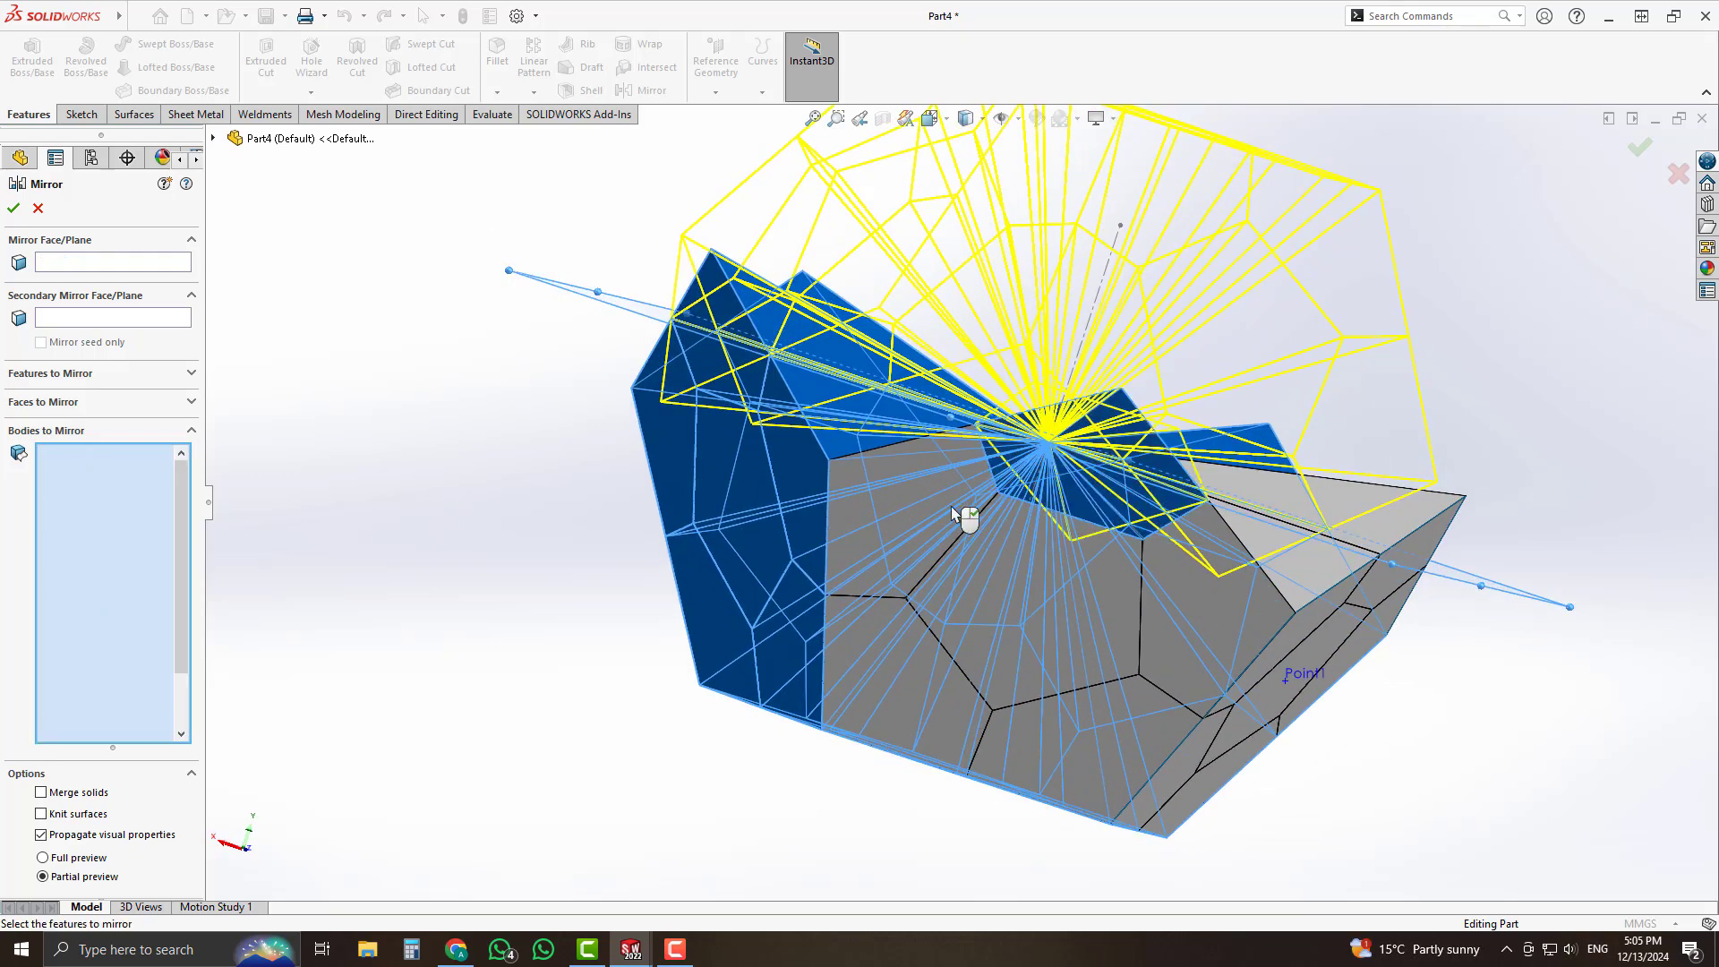
pyautogui.click(895, 631)
pyautogui.click(1191, 658)
pyautogui.moveTo(1189, 650); pyautogui.dragTo(1044, 625, button='middle')
pyautogui.click(1044, 625)
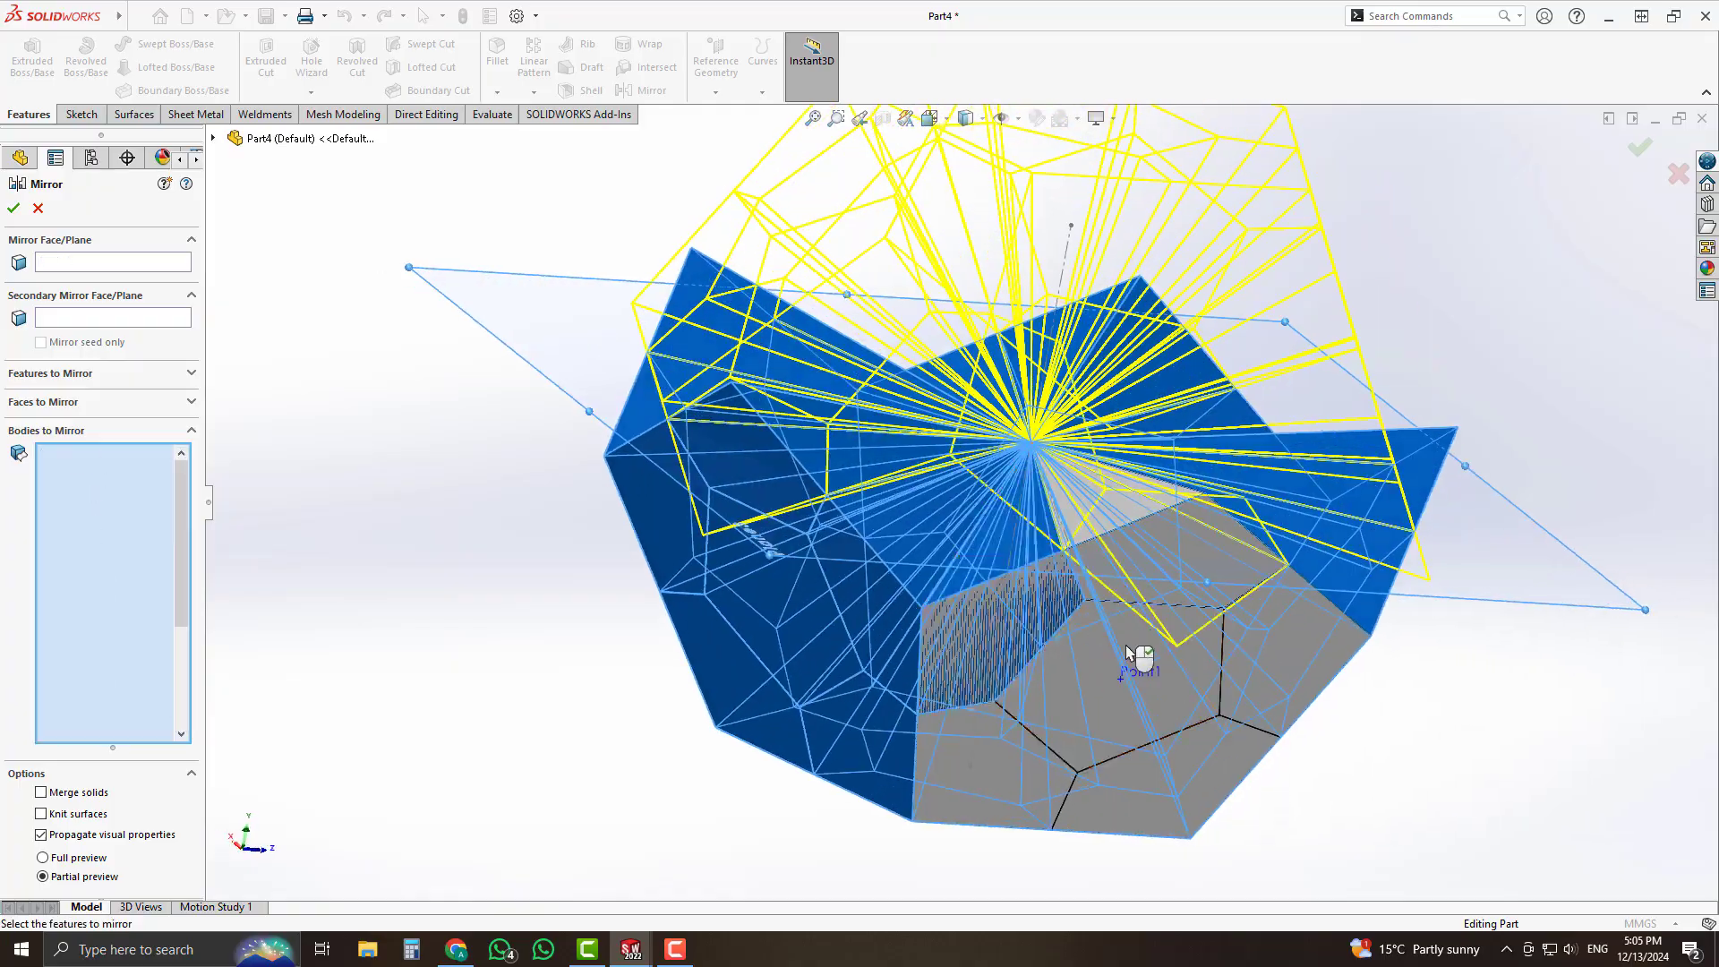
pyautogui.click(1125, 641)
pyautogui.click(996, 767)
pyautogui.moveTo(990, 738)
pyautogui.mouseDown(button='middle')
pyautogui.moveTo(893, 475)
pyautogui.moveTo(460, 549)
pyautogui.moveTo(774, 480)
pyautogui.moveTo(940, 307)
pyautogui.moveTo(1048, 652)
pyautogui.moveTo(960, 441)
pyautogui.moveTo(331, 373)
pyautogui.mouseUp(button='middle')
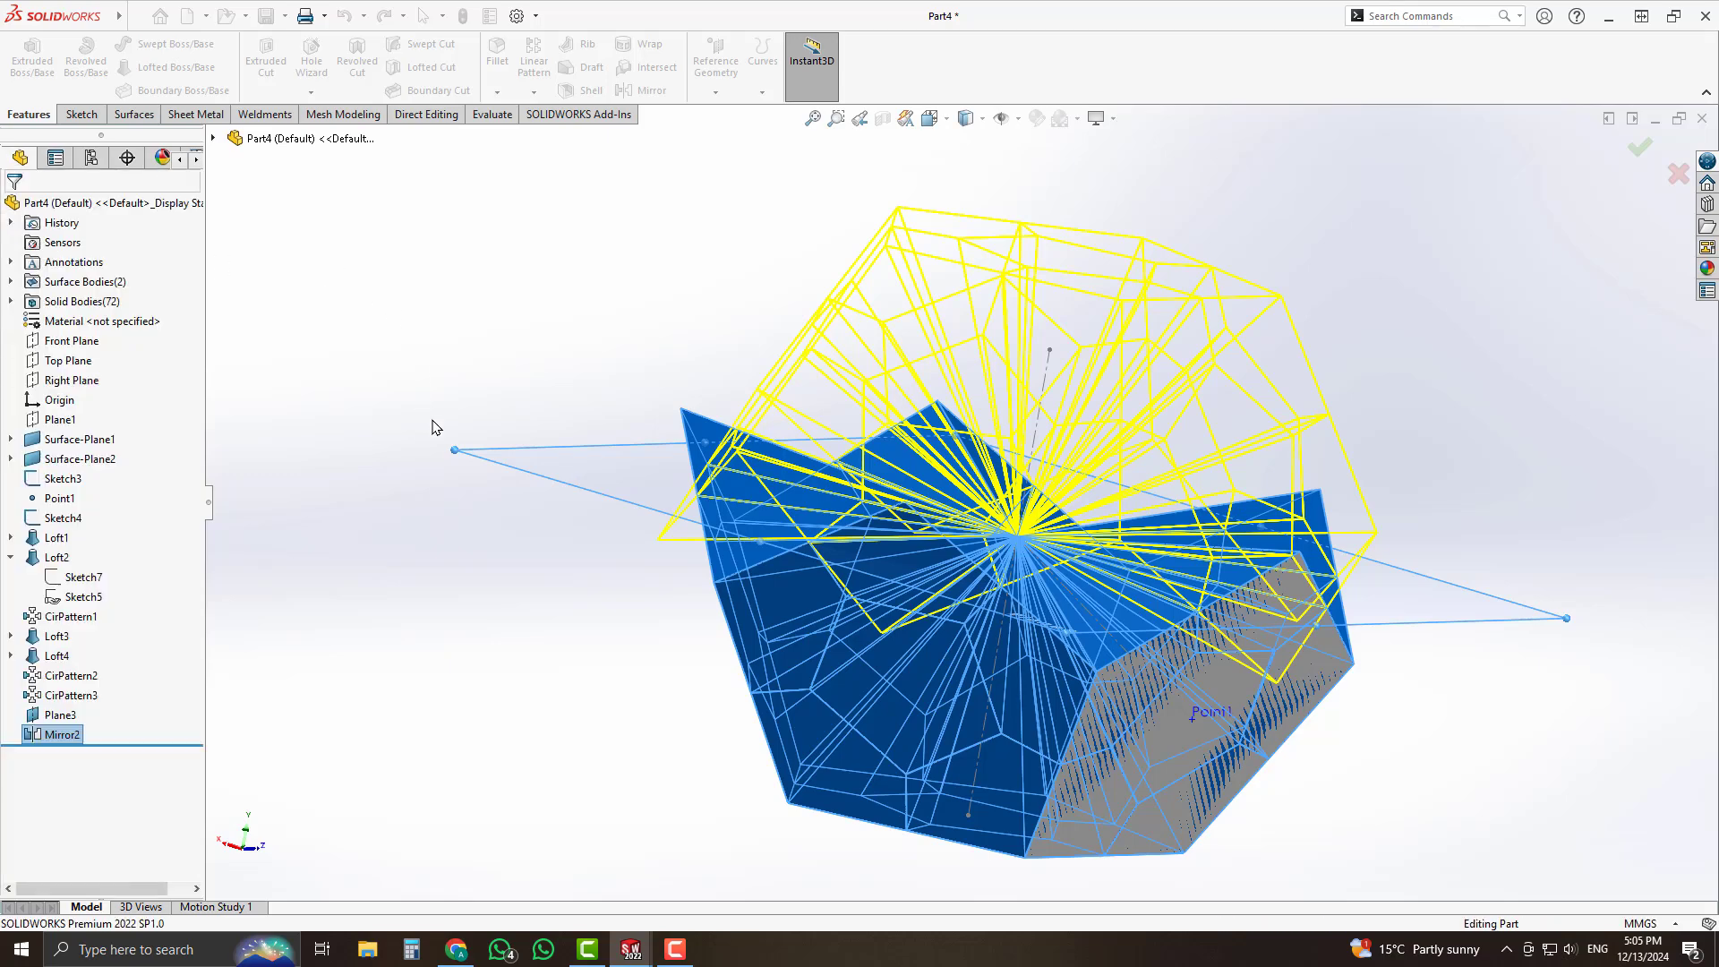
# Set up a Move/Copy Body rotation of 36 degrees about the vertical Sketch3 line, with Copy off.
pyautogui.moveTo(895, 510)
pyautogui.mouseDown(button='middle')
pyautogui.moveTo(710, 499)
pyautogui.moveTo(481, 518)
pyautogui.moveTo(827, 572)
pyautogui.moveTo(641, 438)
pyautogui.mouseUp(button='middle')
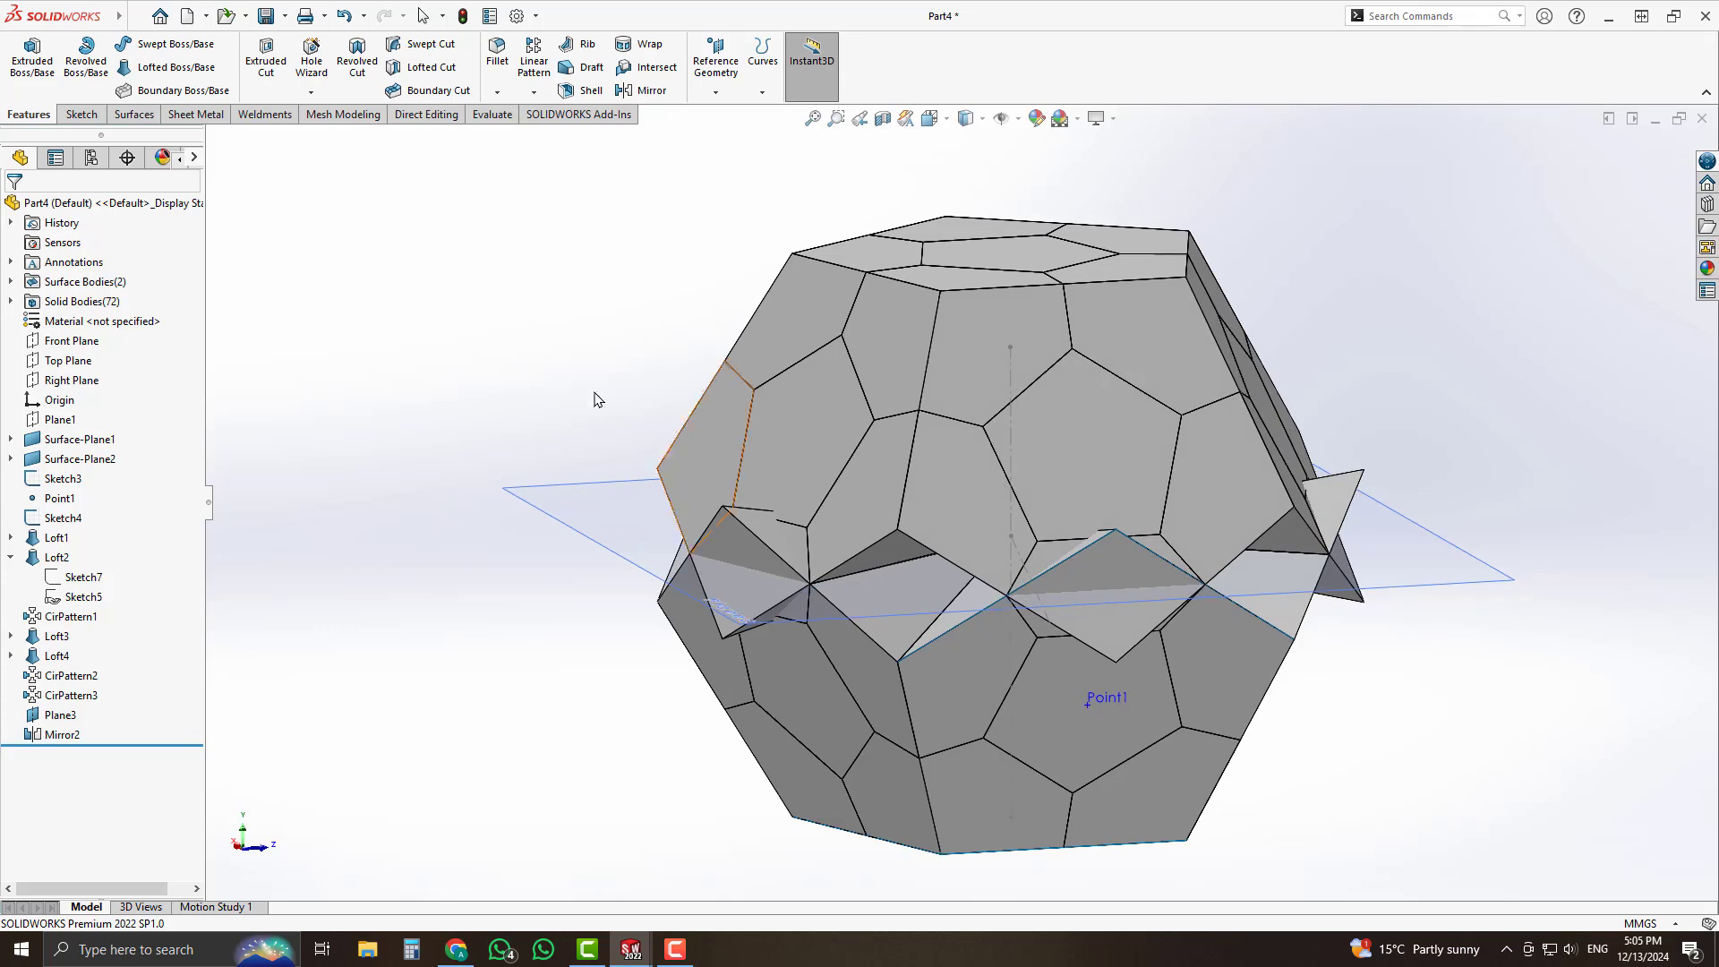
pyautogui.click(429, 116)
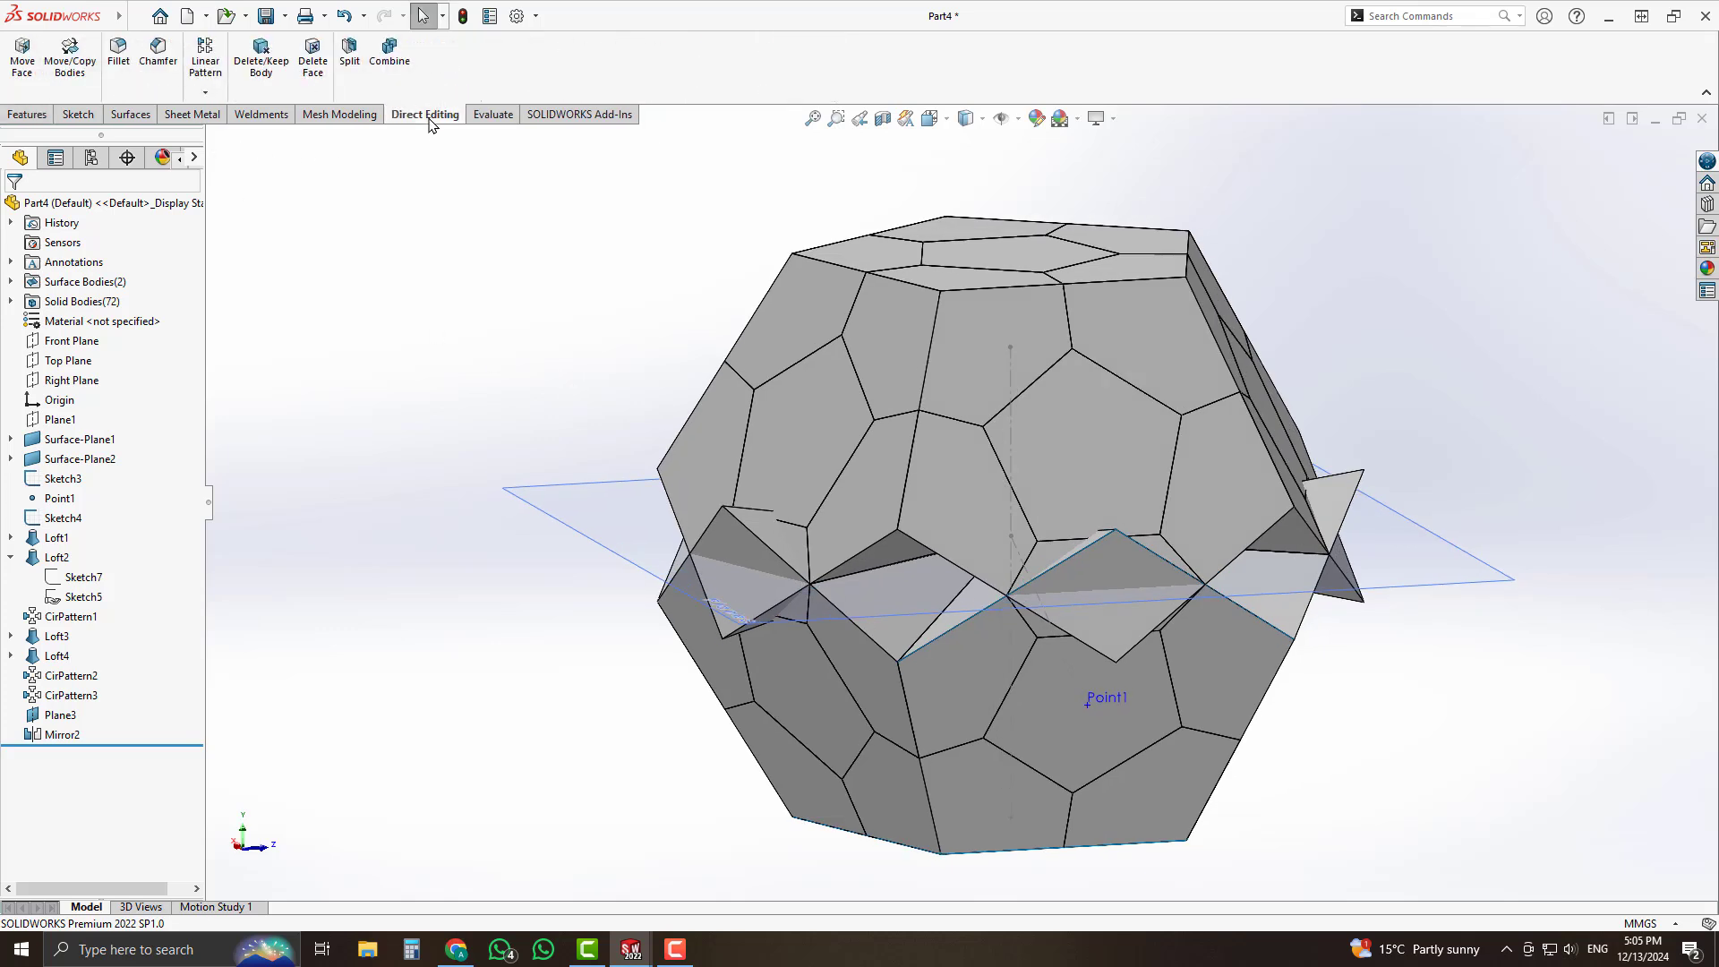
pyautogui.click(77, 77)
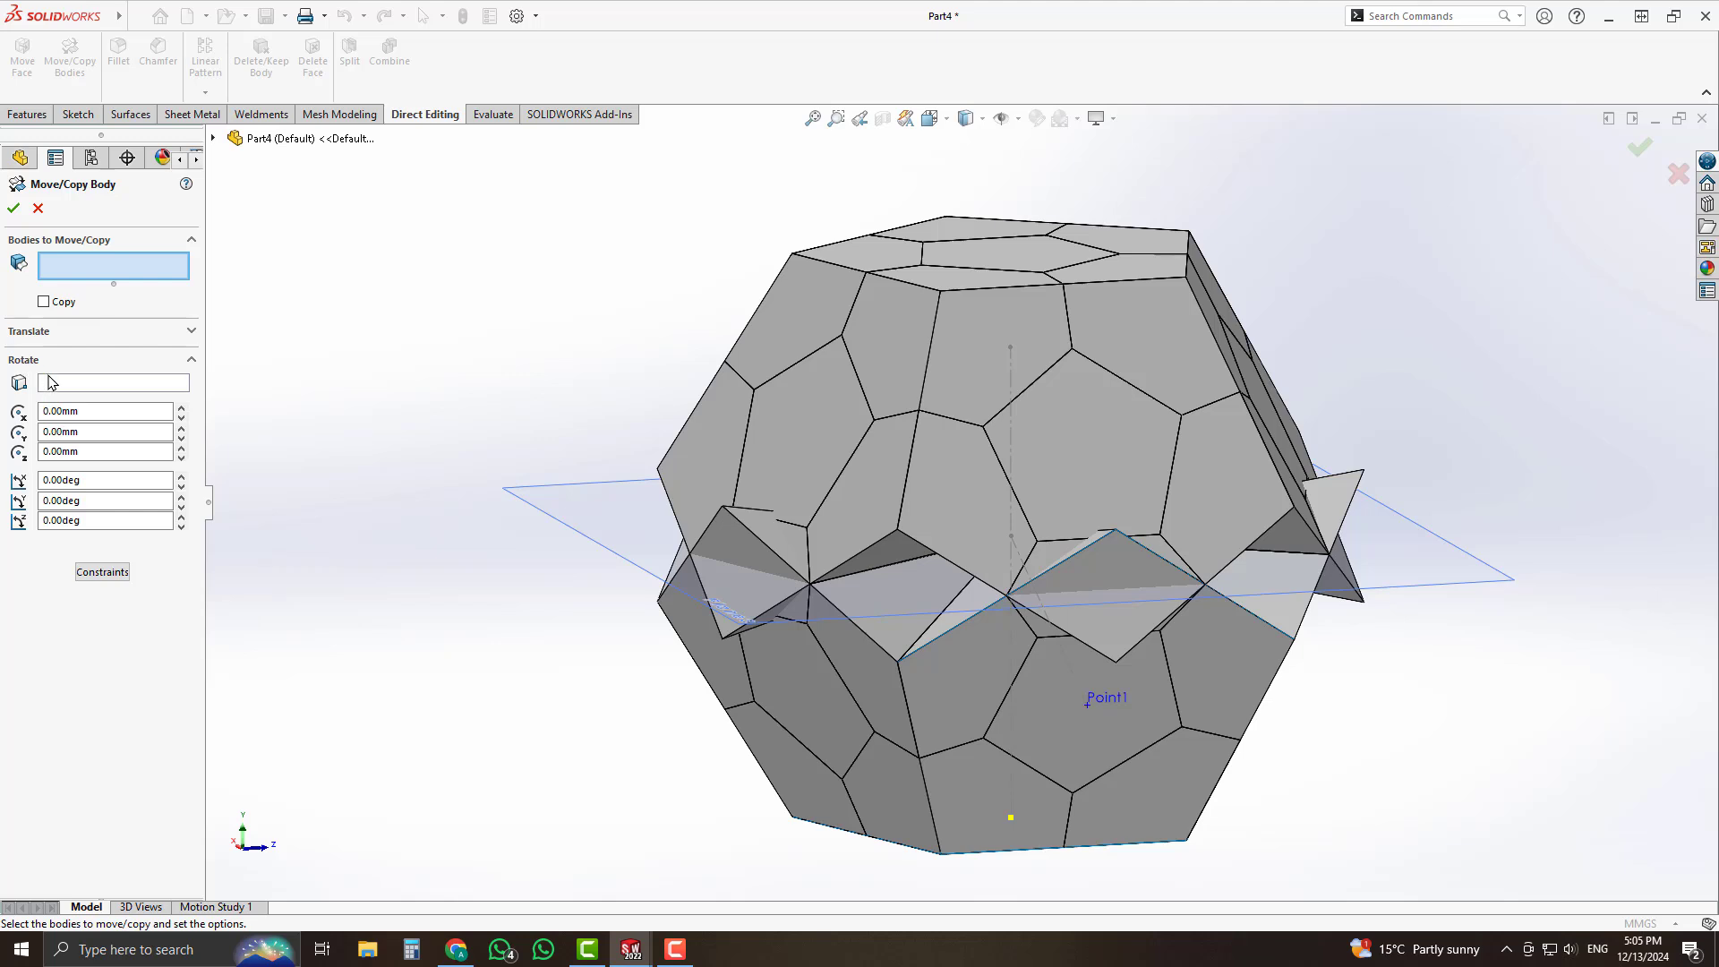
pyautogui.click(82, 387)
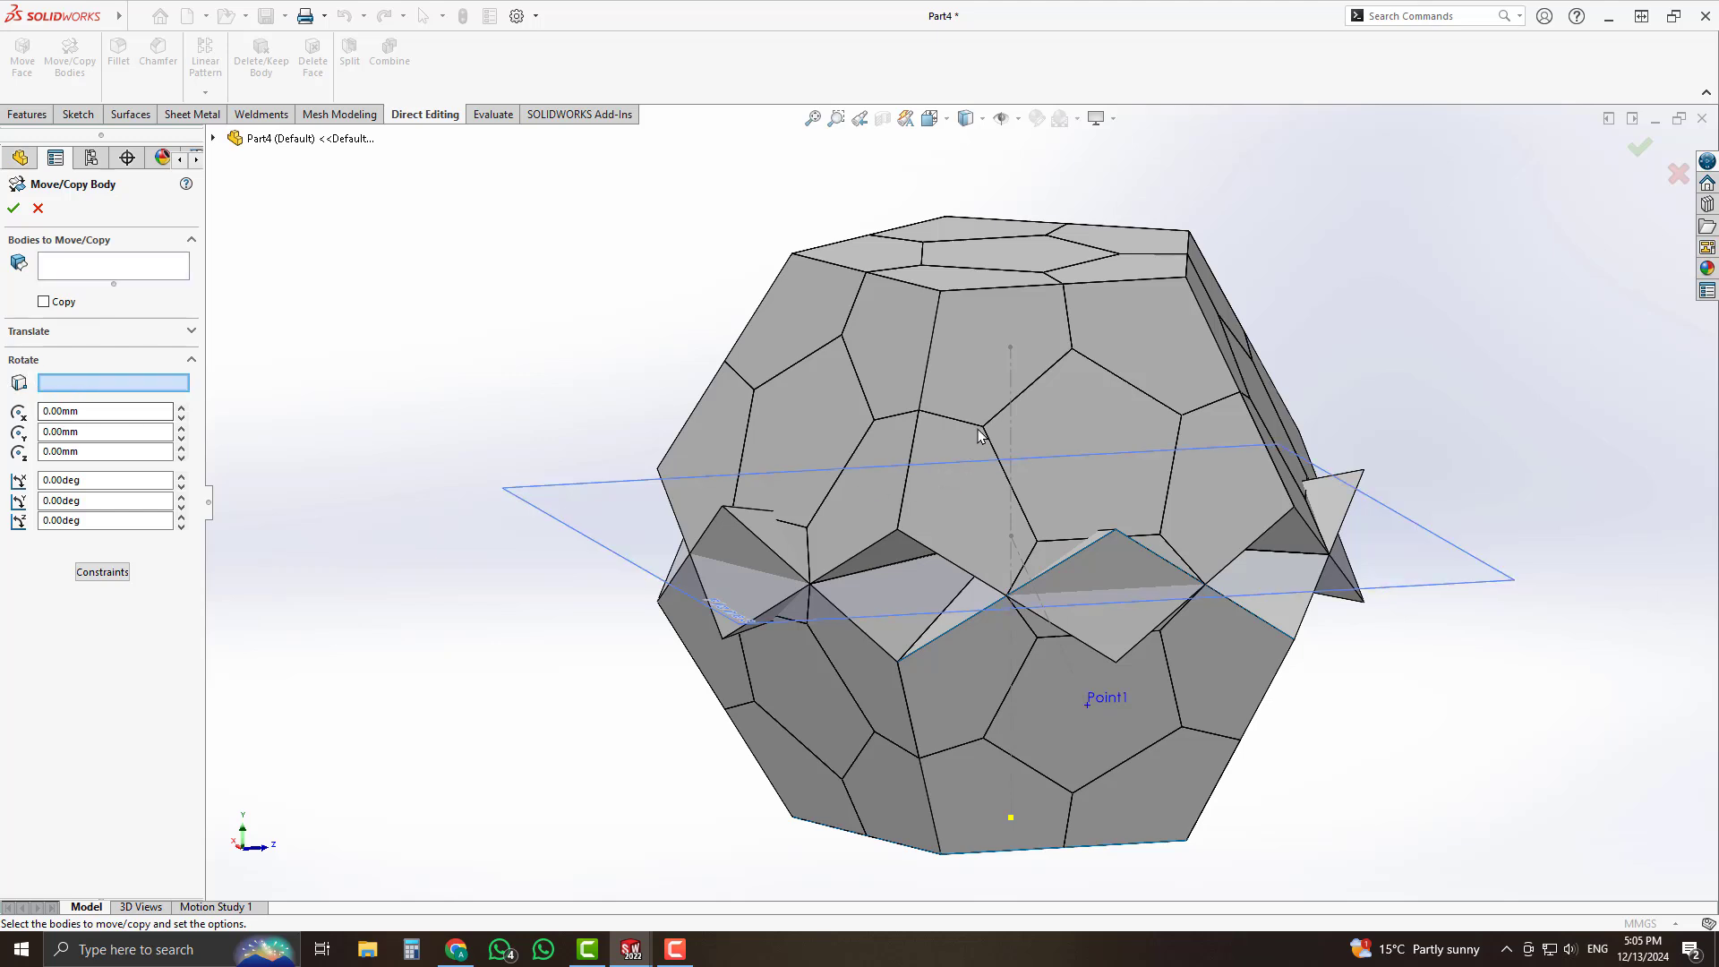
pyautogui.click(1010, 391)
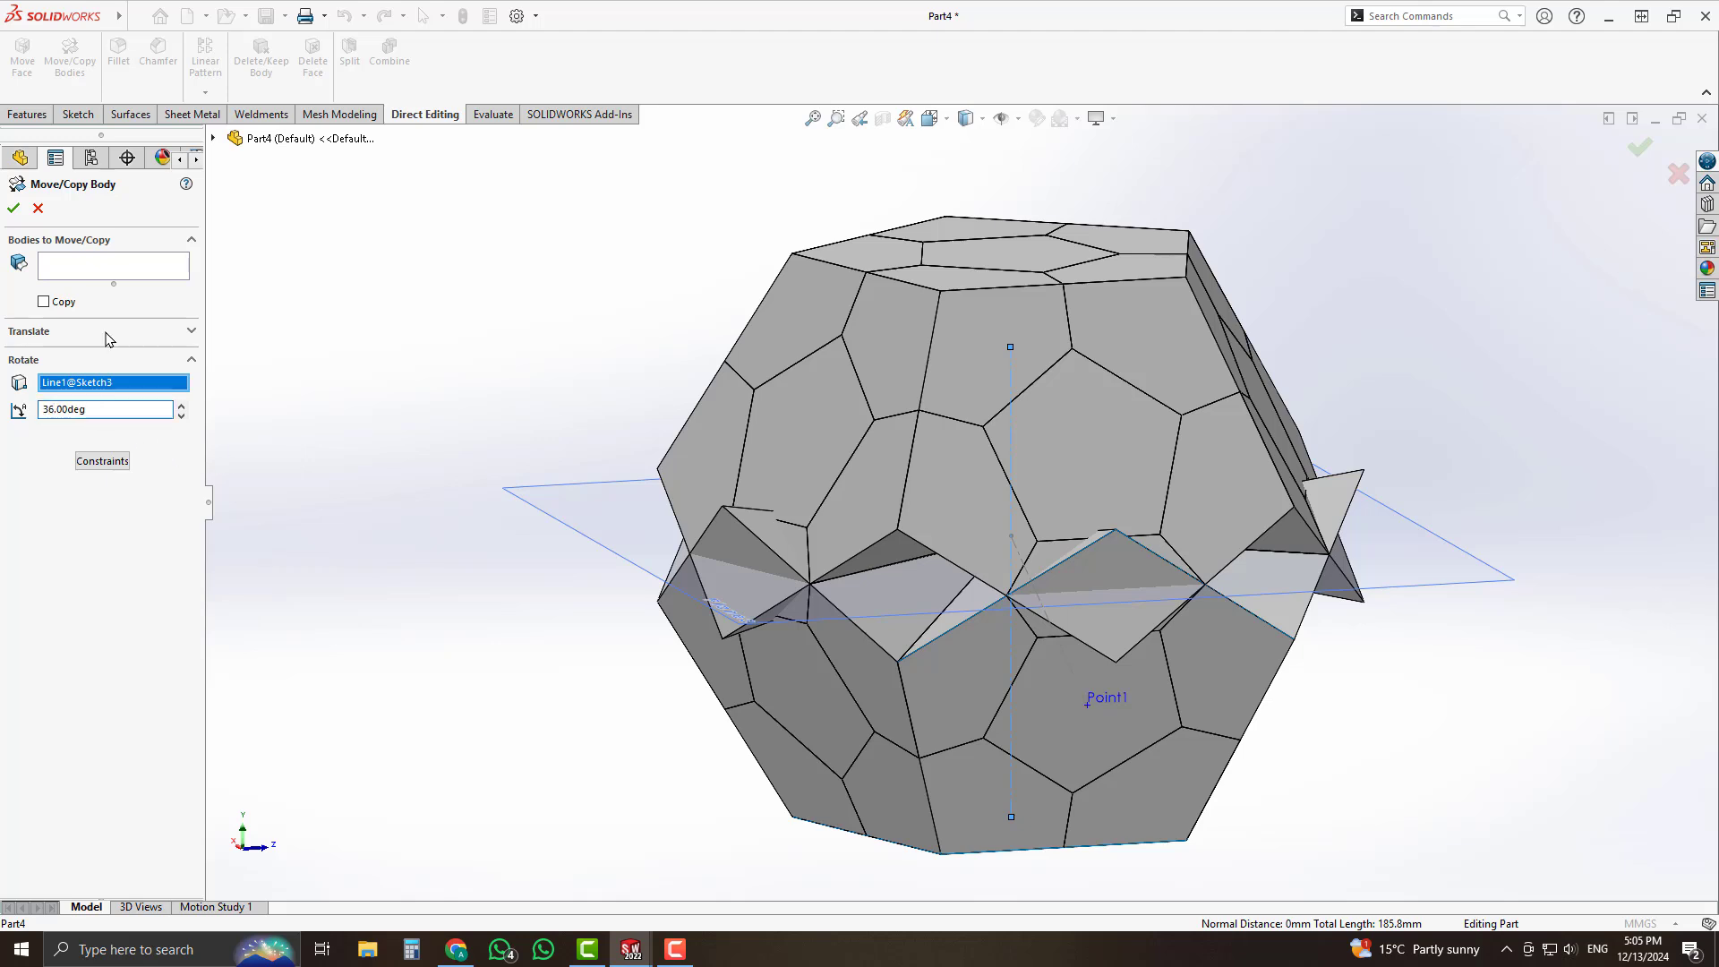
pyautogui.click(108, 269)
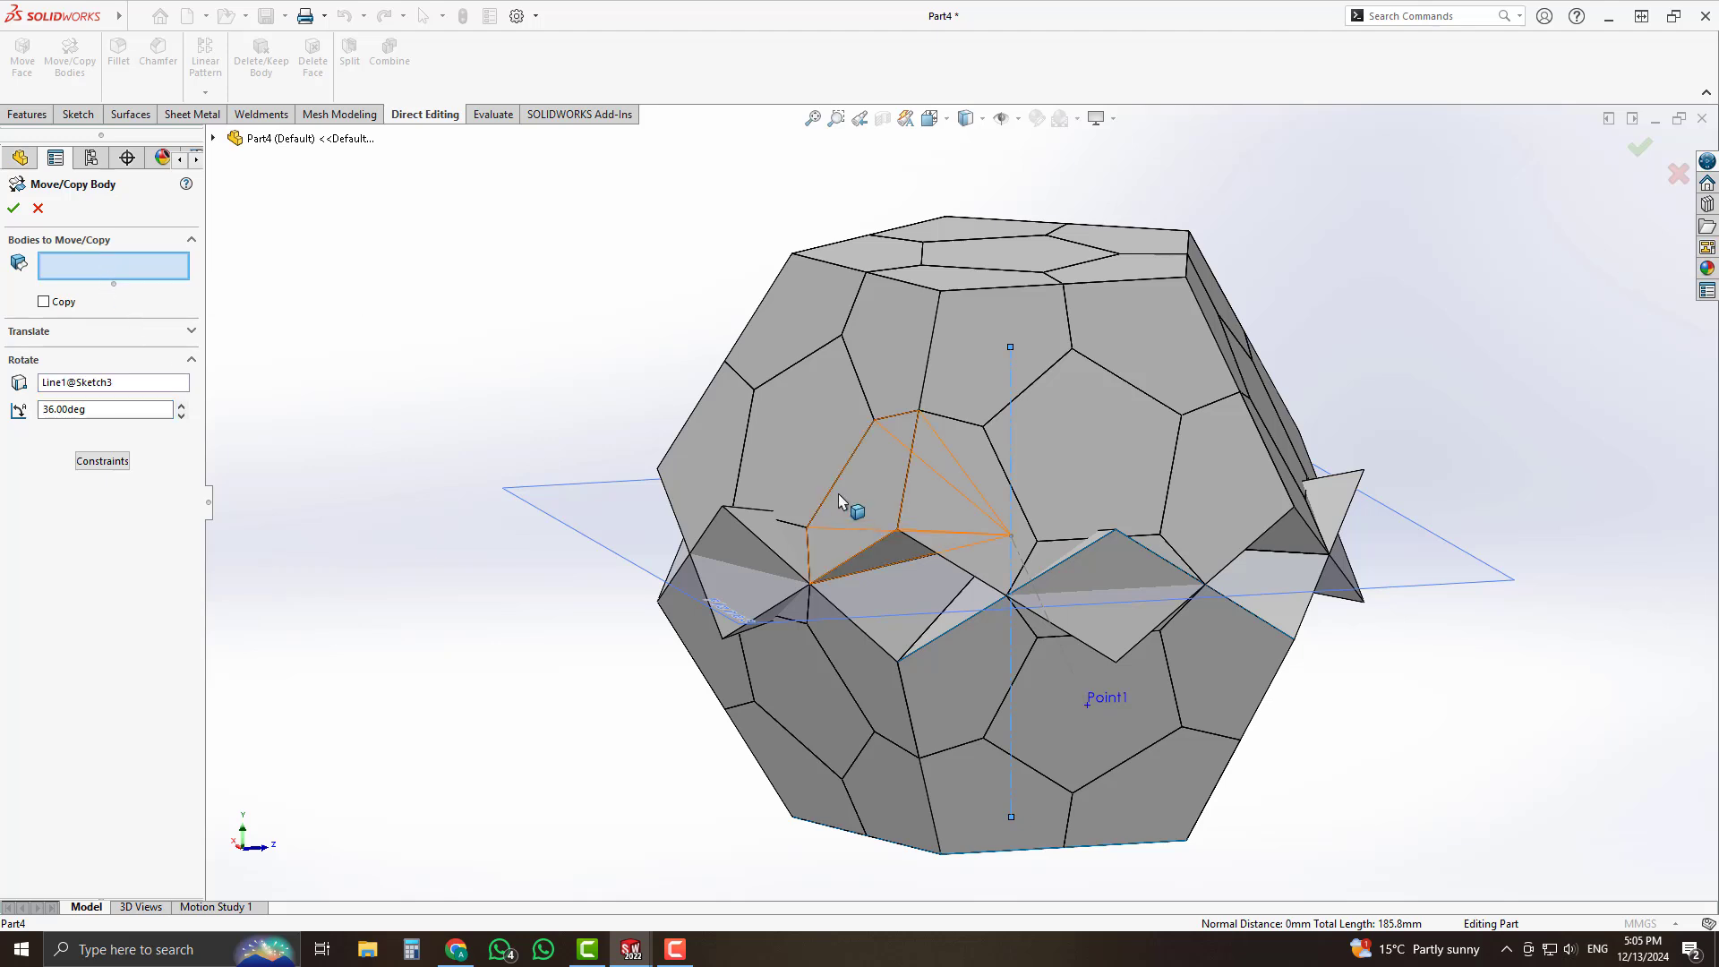
# Select the six mirrored bodies of the first upper inclined face for the 36-degree rotation.
pyautogui.moveTo(838, 492); pyautogui.dragTo(931, 569, button='middle')
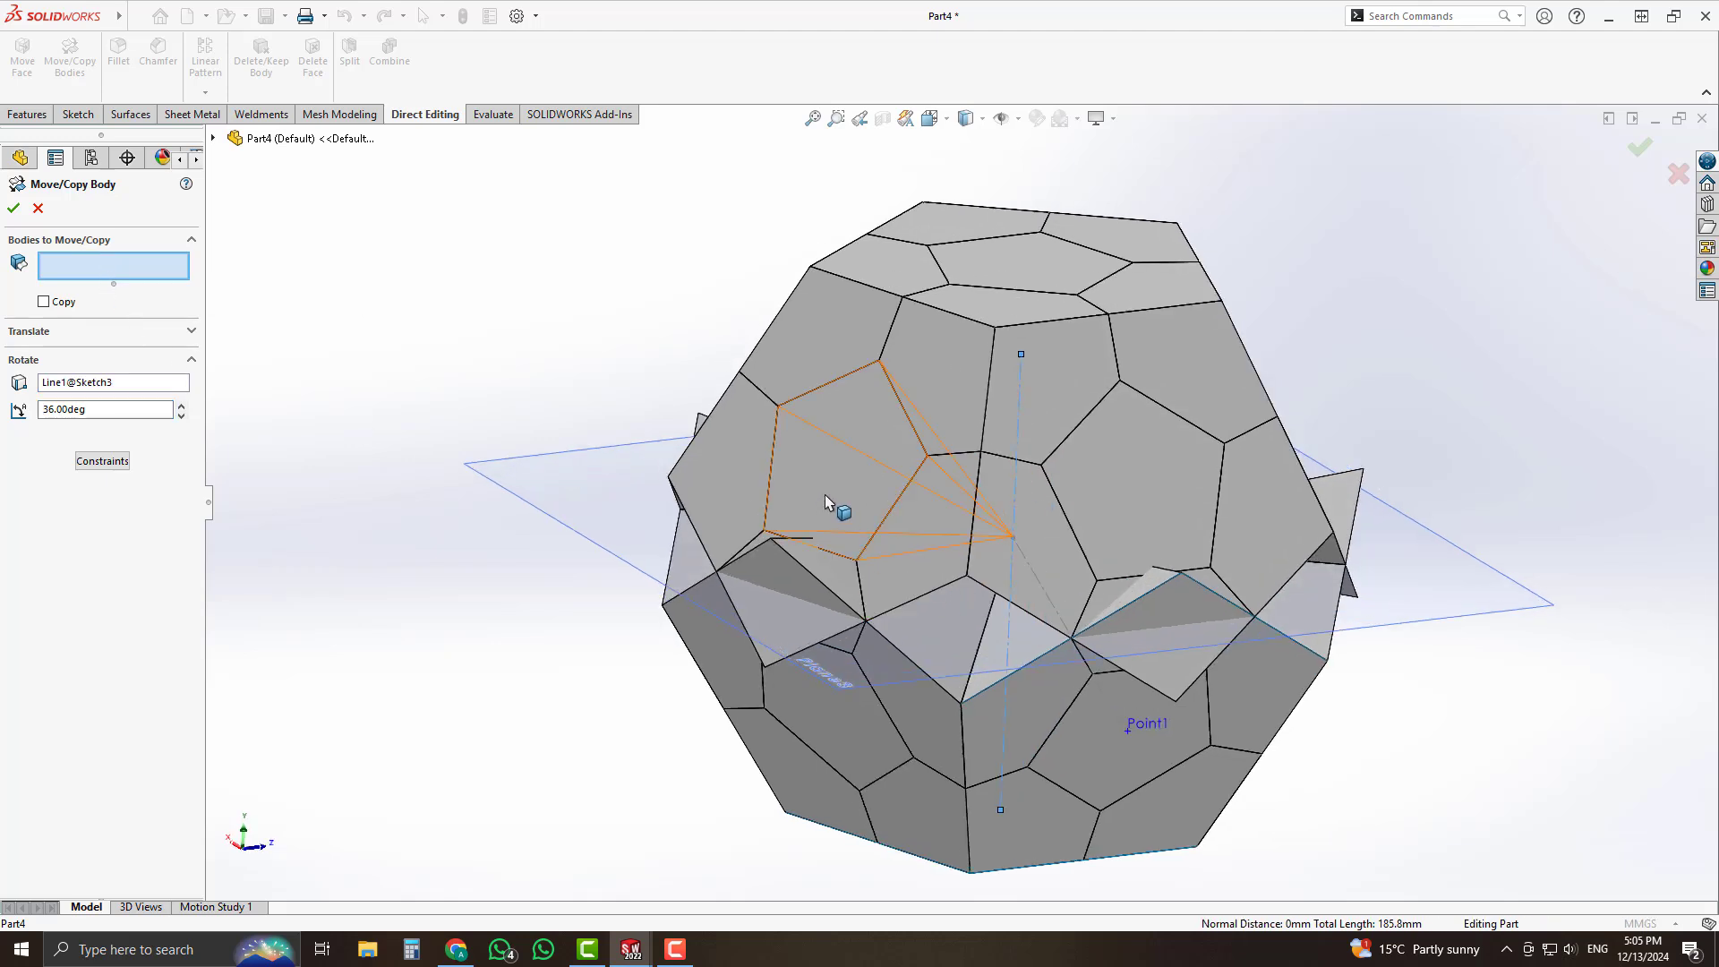
pyautogui.click(844, 462)
pyautogui.click(782, 621)
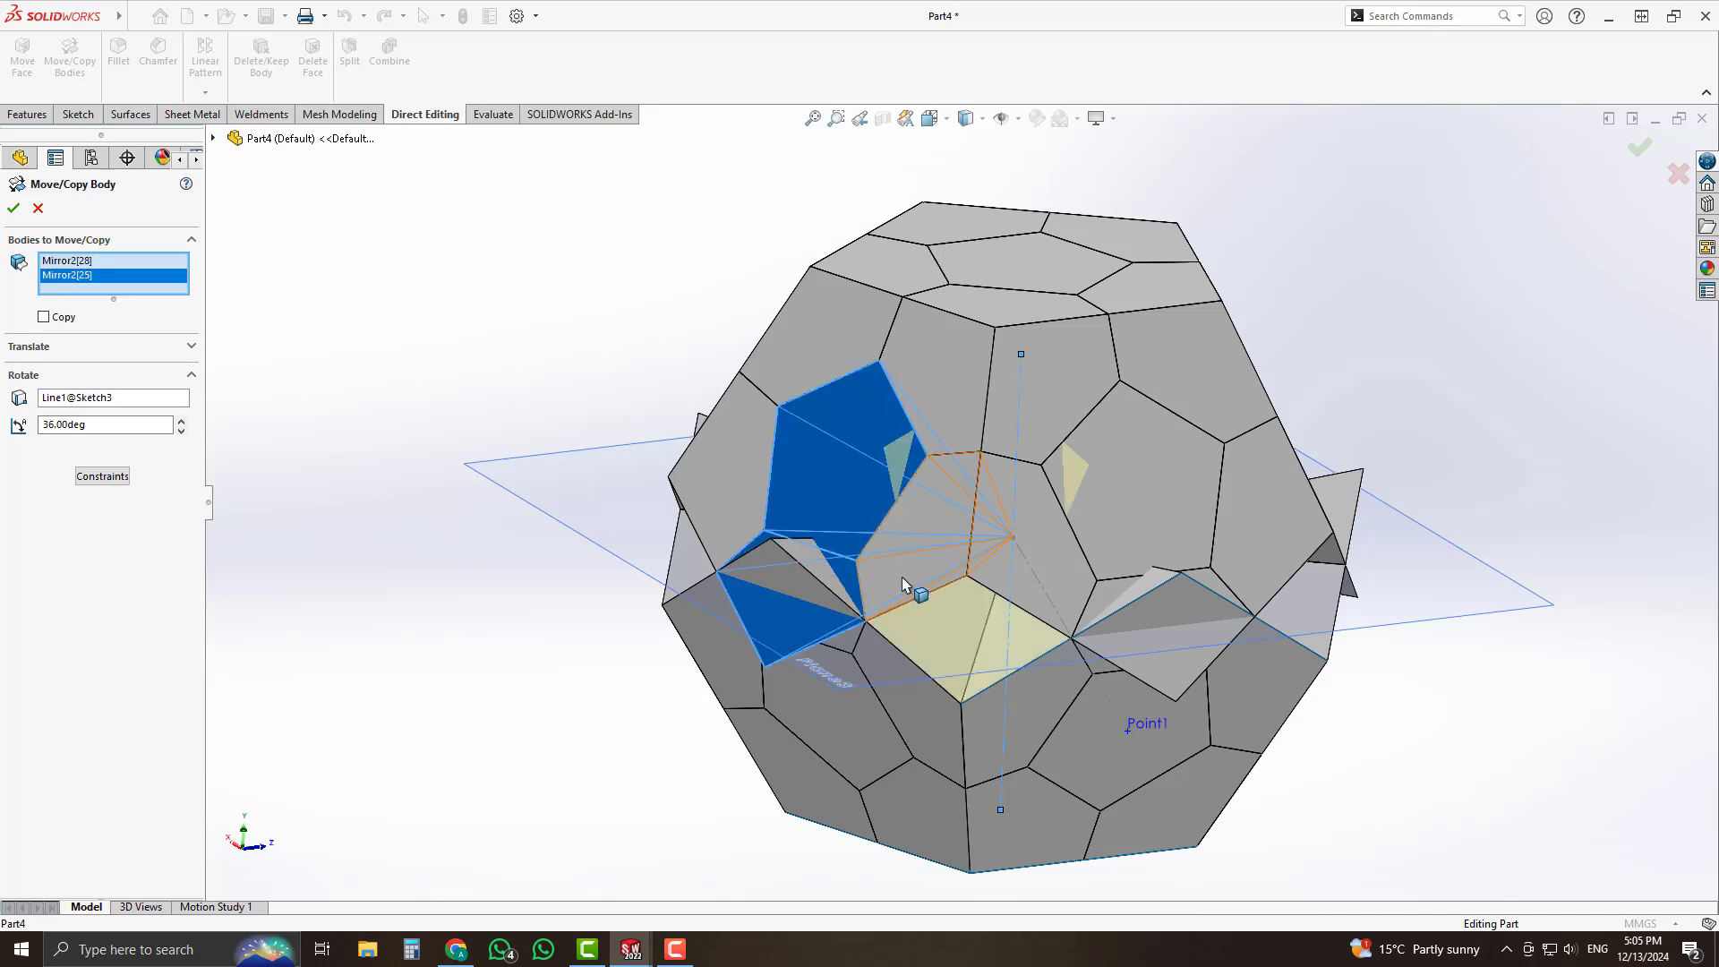
pyautogui.click(919, 564)
pyautogui.click(938, 389)
pyautogui.click(857, 331)
pyautogui.click(725, 433)
# Add the six mirrored bodies of the neighbouring upper inclined face to the bodies to rotate.
pyautogui.moveTo(886, 498); pyautogui.dragTo(1018, 412, button='middle')
pyautogui.click(1018, 412)
pyautogui.click(1003, 519)
pyautogui.click(1173, 490)
pyautogui.click(1174, 658)
pyautogui.click(1254, 519)
pyautogui.click(1223, 416)
# Add the six mirrored bodies of the third upper inclined face to the rotation selection.
pyautogui.moveTo(1223, 569); pyautogui.dragTo(1060, 587, button='middle')
pyautogui.click(1350, 425)
pyautogui.click(1347, 502)
pyautogui.click(1497, 460)
pyautogui.click(1522, 360)
pyautogui.click(1609, 455)
pyautogui.click(1500, 610)
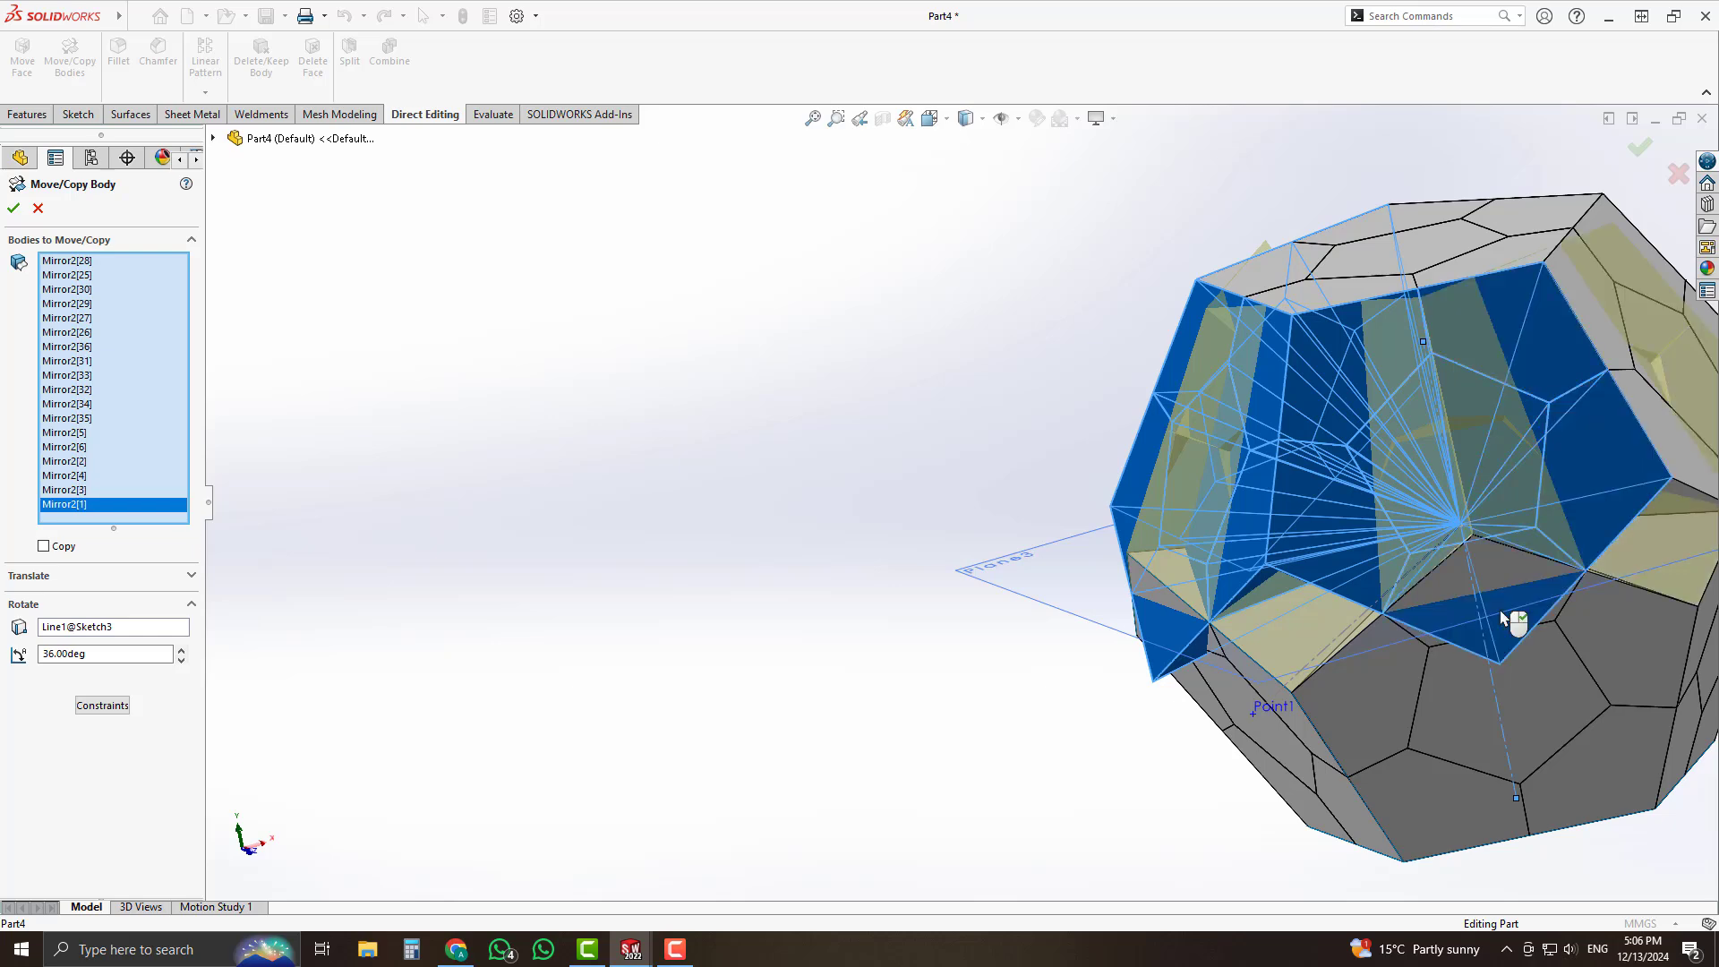
# Add the six mirrored bodies of the fourth upper inclined face to the rotation selection.
pyautogui.scroll(5, 1505, 599)
pyautogui.scroll(-4, 1501, 497)
pyautogui.moveTo(1086, 449); pyautogui.dragTo(832, 445, button='middle')
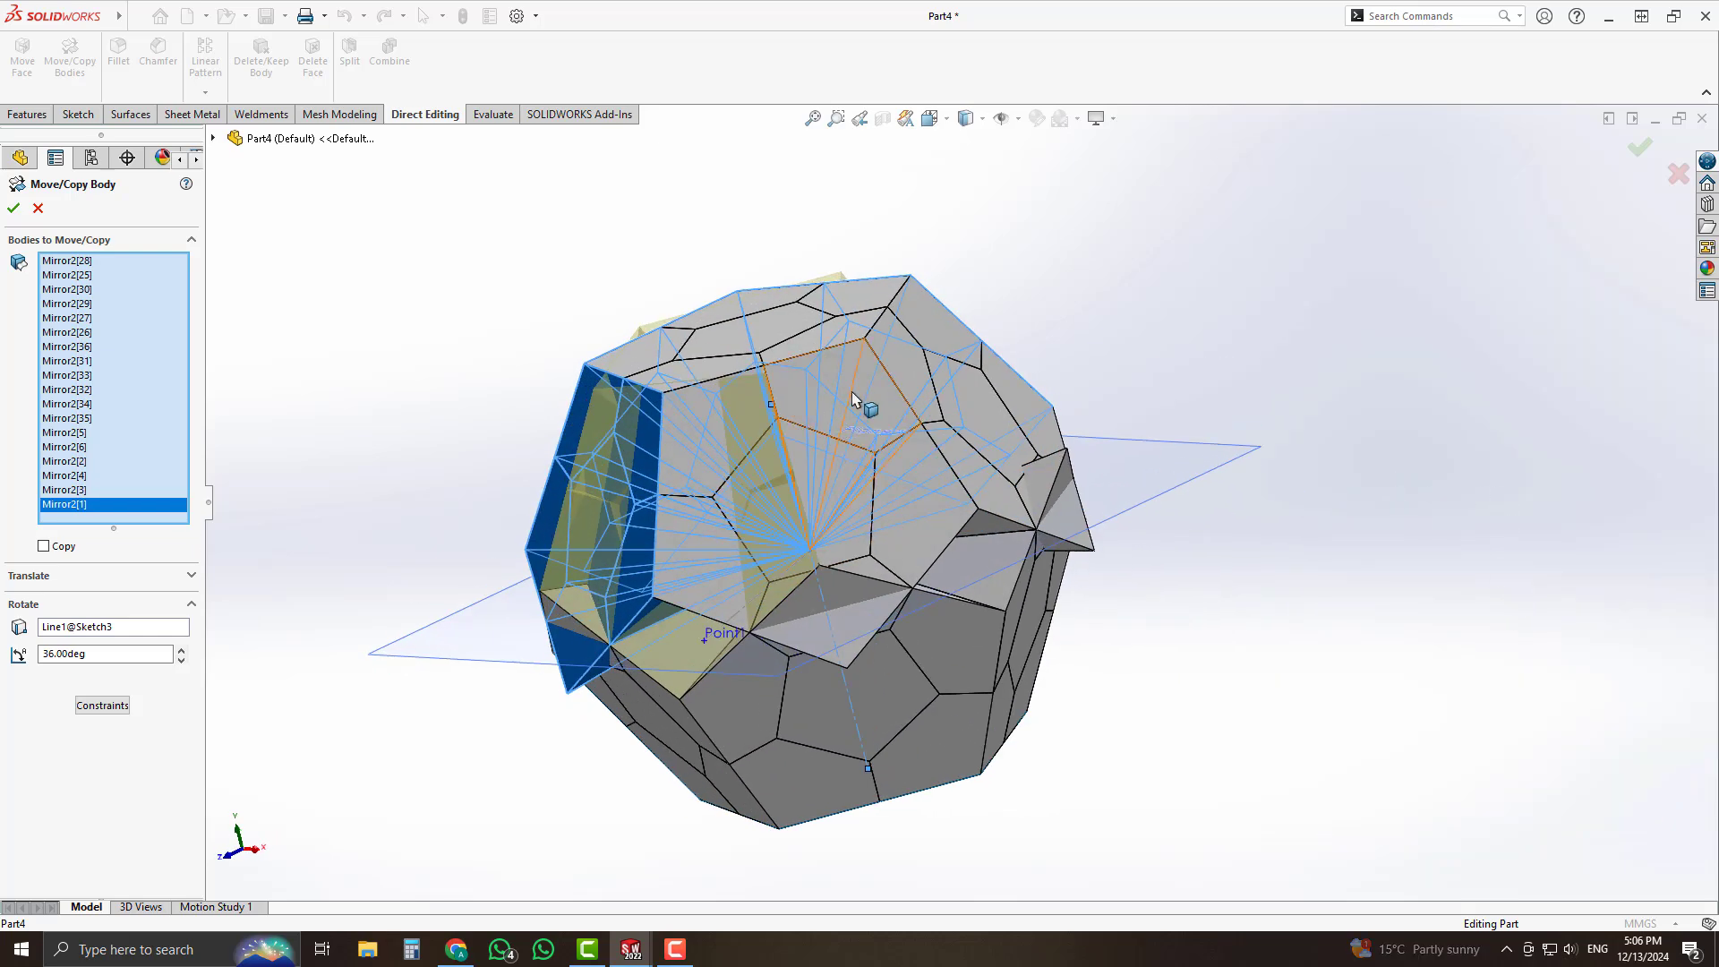
pyautogui.click(851, 399)
pyautogui.click(728, 422)
pyautogui.click(708, 524)
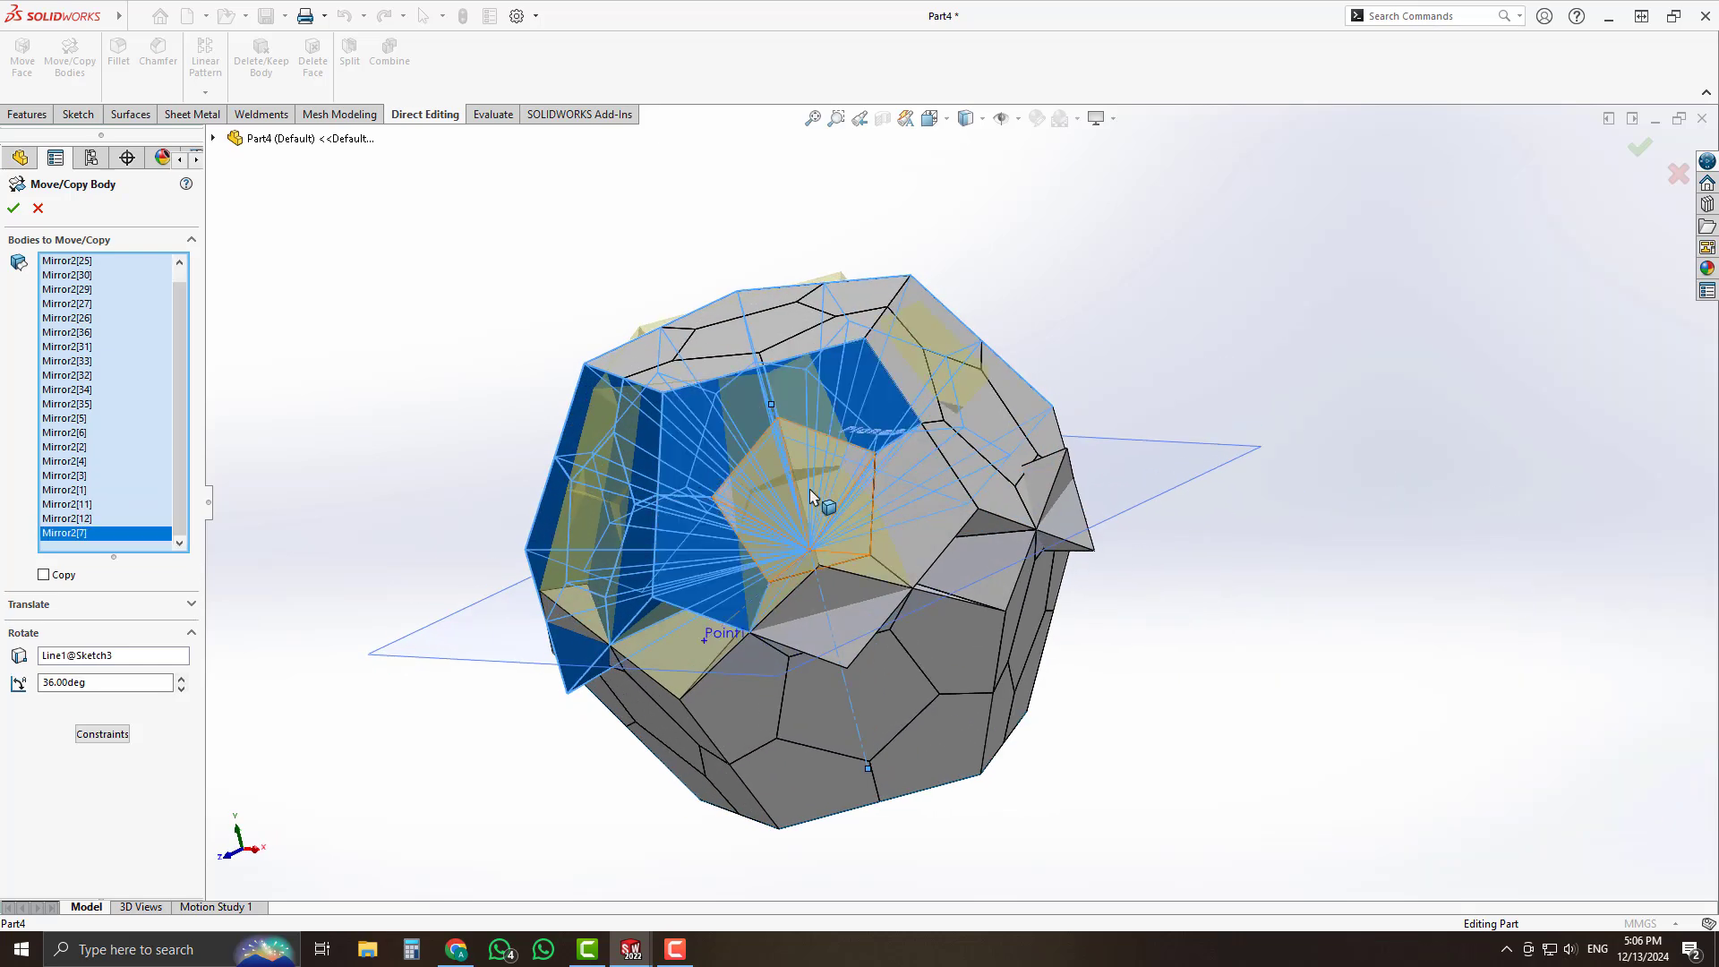
pyautogui.click(857, 504)
pyautogui.click(925, 486)
pyautogui.click(850, 628)
# Add the six mirrored bodies of the fifth upper inclined face to the bodies to rotate.
pyautogui.moveTo(985, 573); pyautogui.dragTo(806, 457, button='middle')
pyautogui.scroll(-2, 824, 456)
pyautogui.click(926, 342)
pyautogui.click(751, 401)
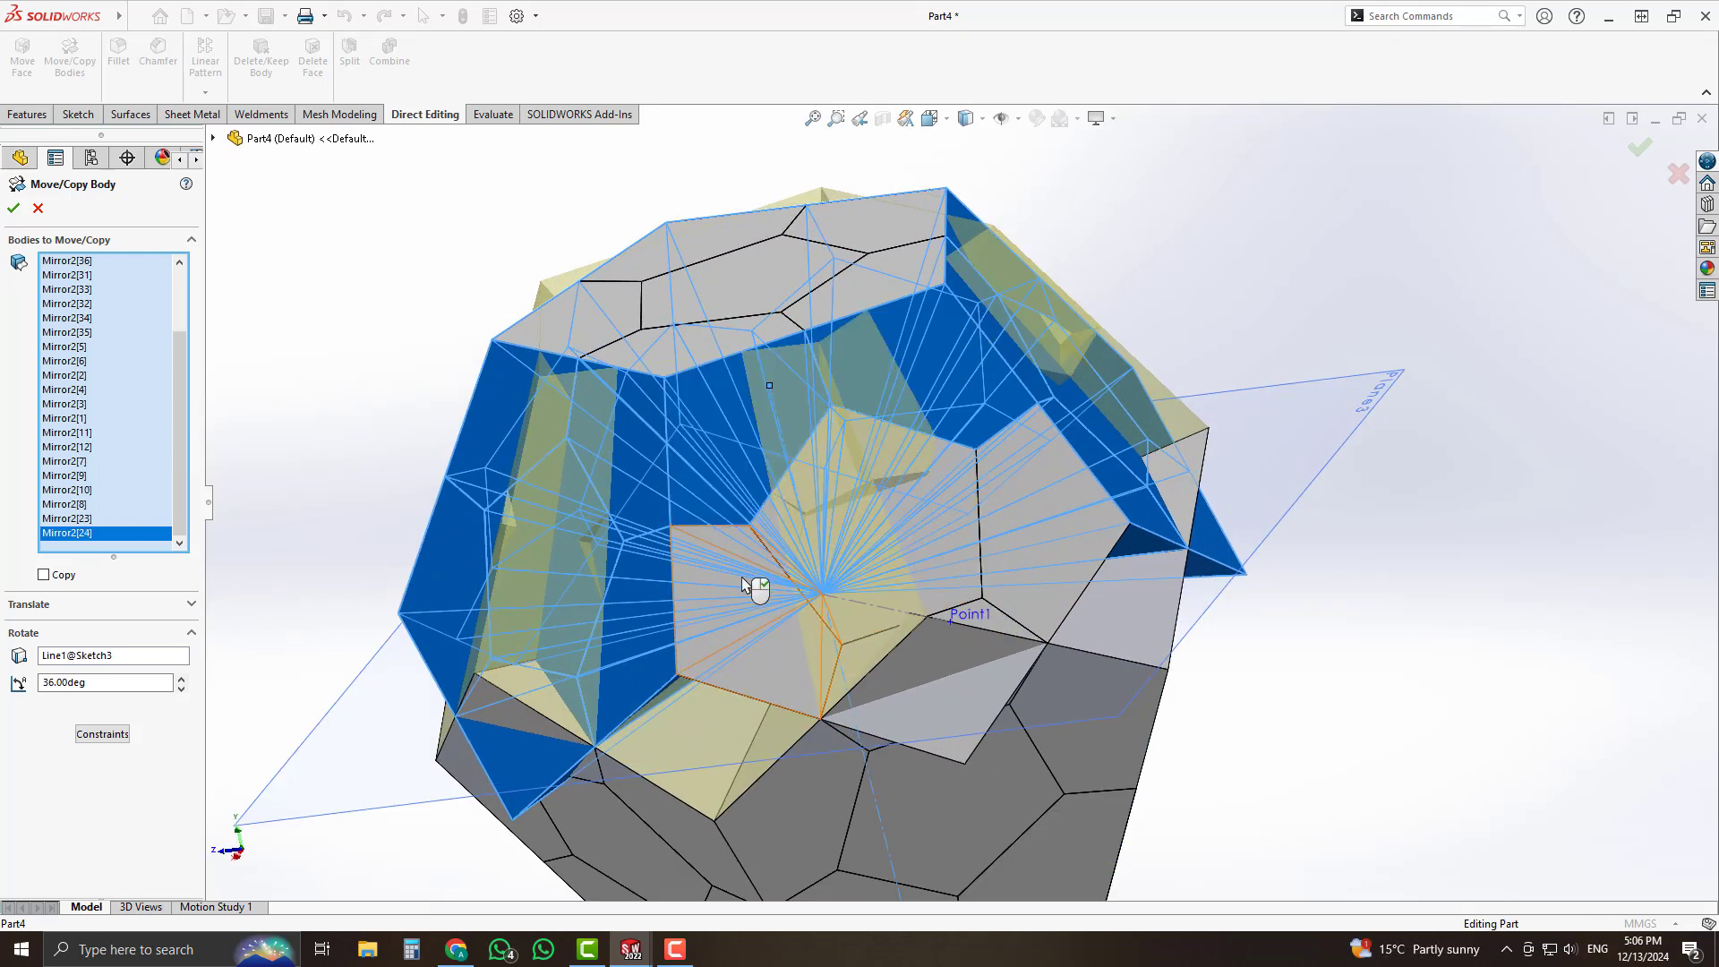
pyautogui.click(747, 580)
pyautogui.click(947, 532)
pyautogui.click(1053, 524)
pyautogui.click(1023, 625)
# Add the six bodies of the top pentagon face and rotate the whole mirrored half by 36 degrees.
pyautogui.moveTo(993, 698); pyautogui.dragTo(851, 356, button='middle')
pyautogui.scroll(2, 850, 353)
pyautogui.click(905, 326)
pyautogui.click(779, 257)
pyautogui.click(971, 230)
pyautogui.click(1078, 334)
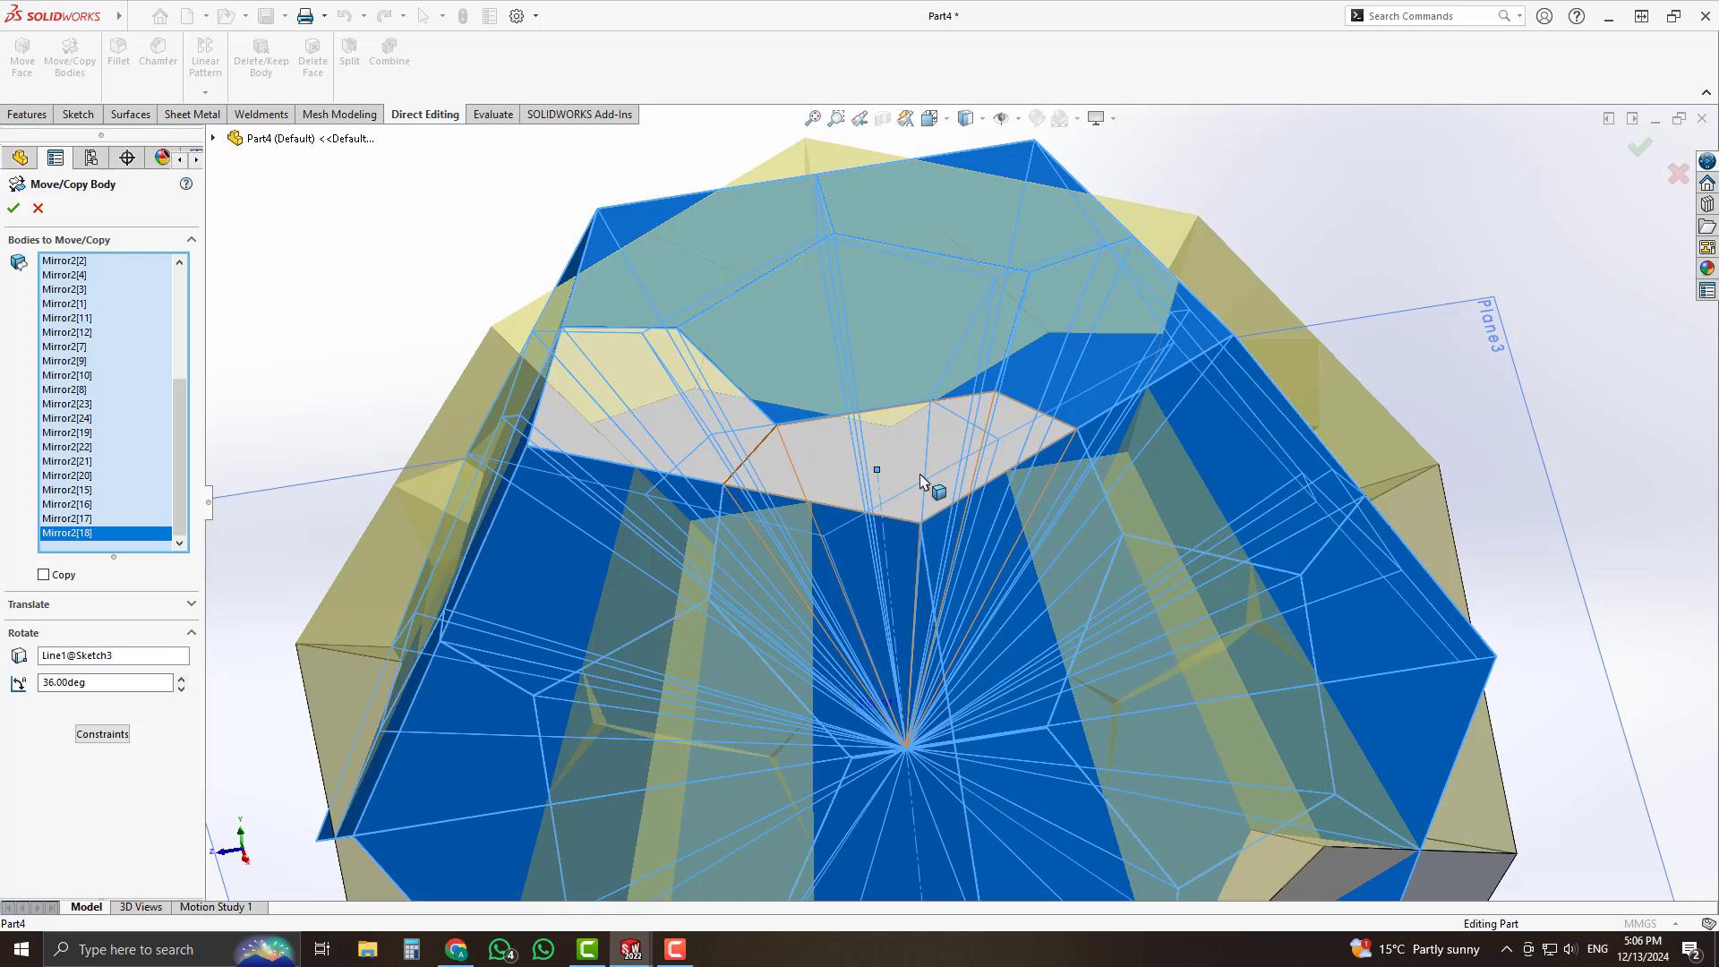
pyautogui.click(870, 479)
pyautogui.click(716, 452)
pyautogui.scroll(-3, 734, 492)
pyautogui.moveTo(744, 469); pyautogui.dragTo(780, 457, button='middle')
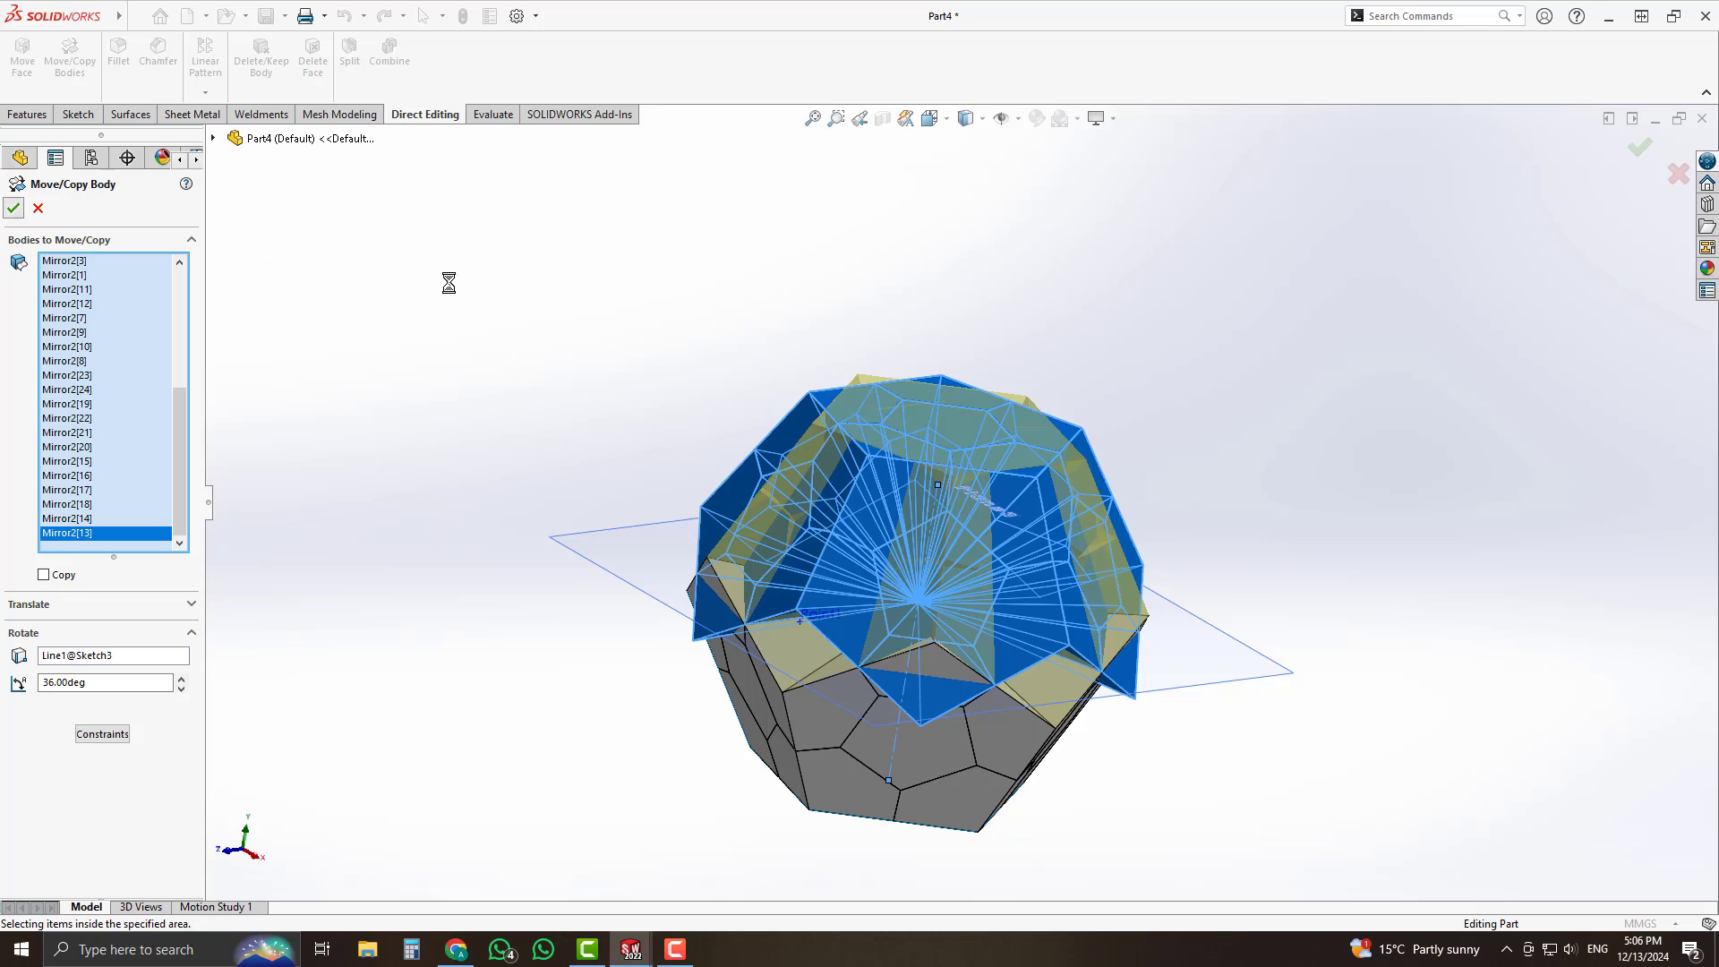
# Make the upper endpoint of the vertical centreline coincident with the ball's top edge.
pyautogui.moveTo(476, 457); pyautogui.dragTo(364, 514, button='middle')
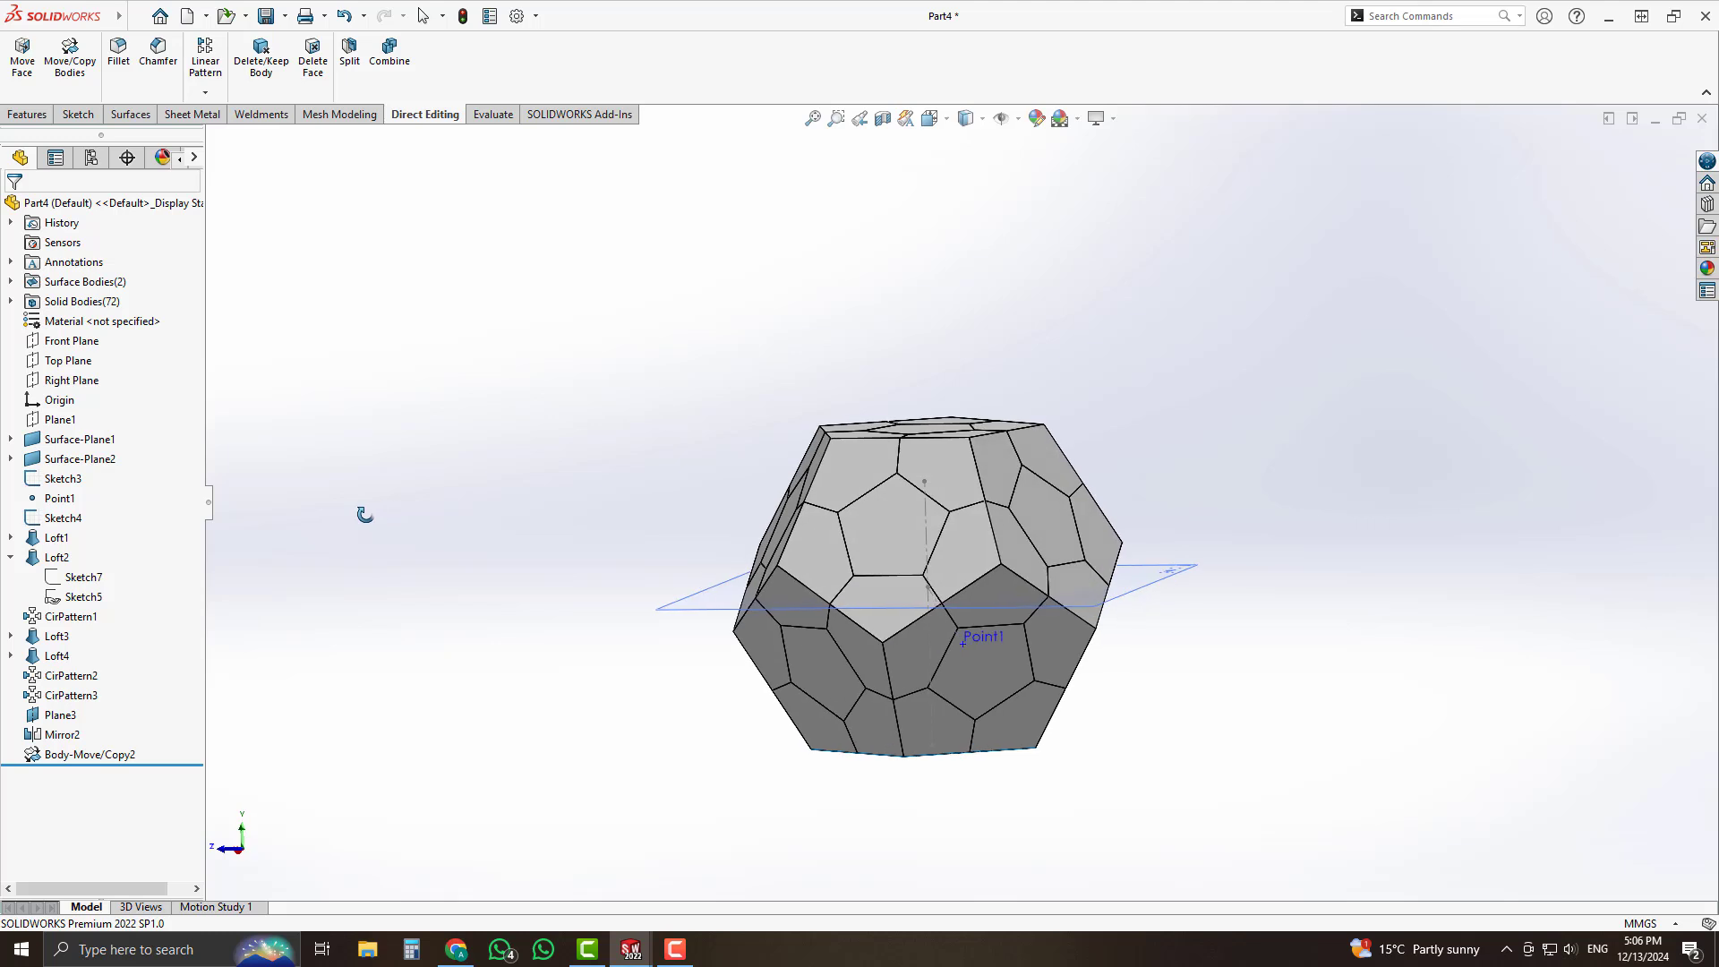
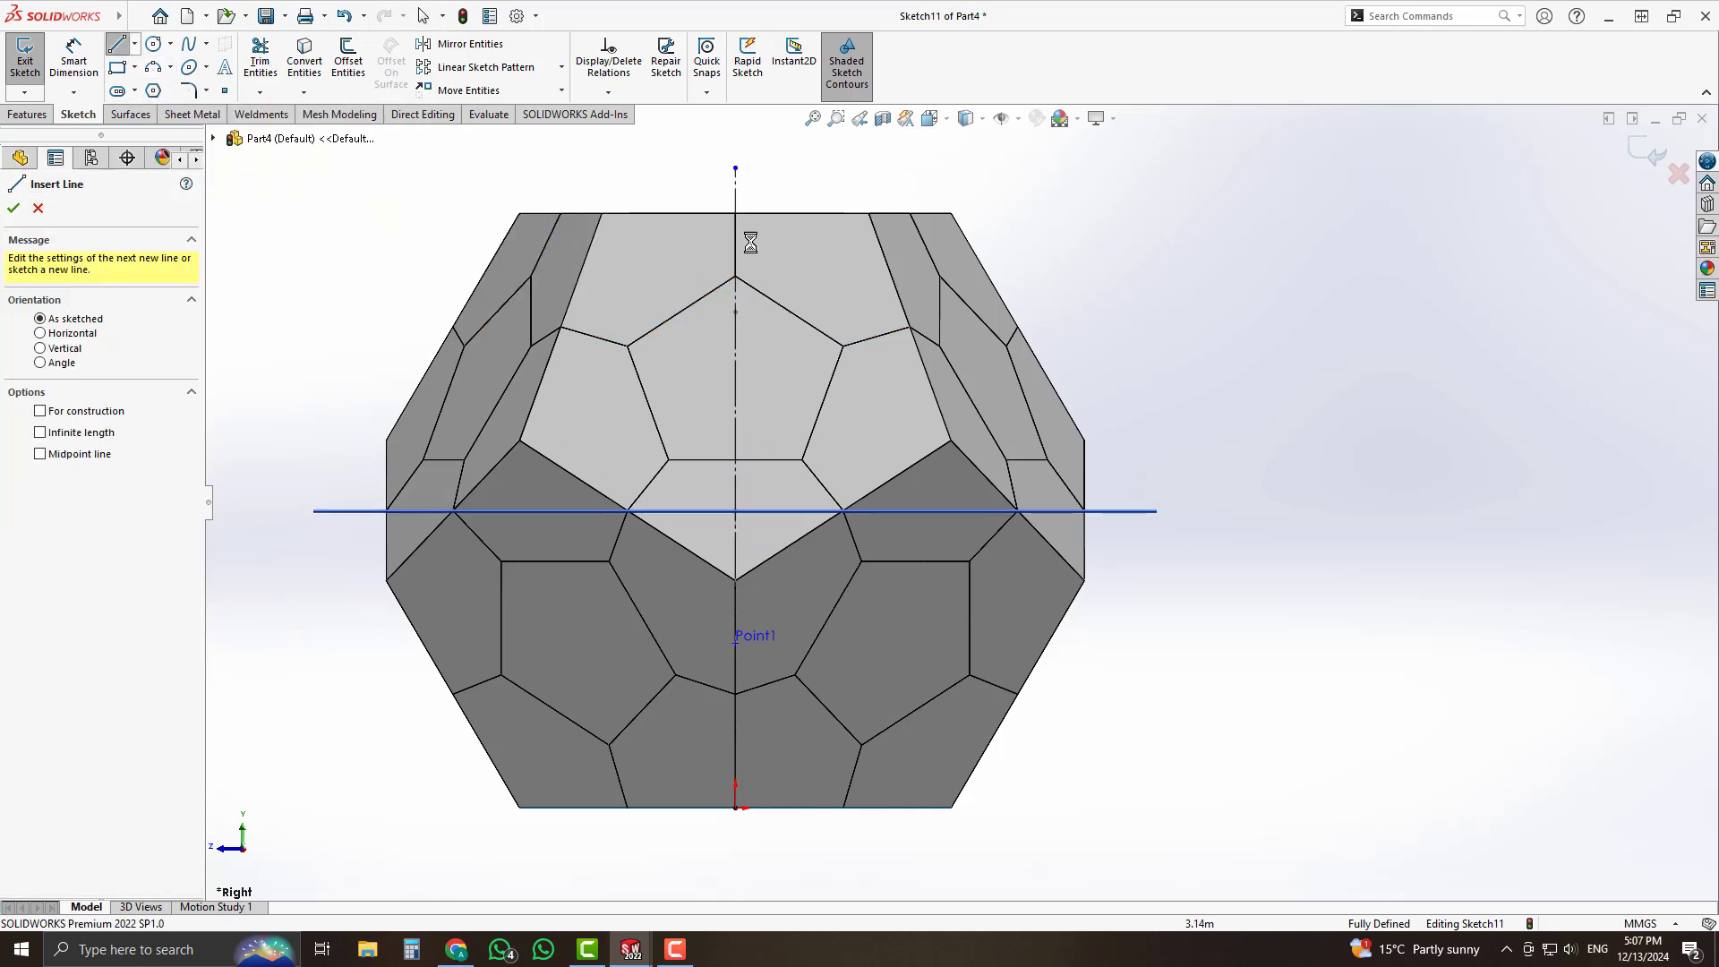
pyautogui.press('Escape')
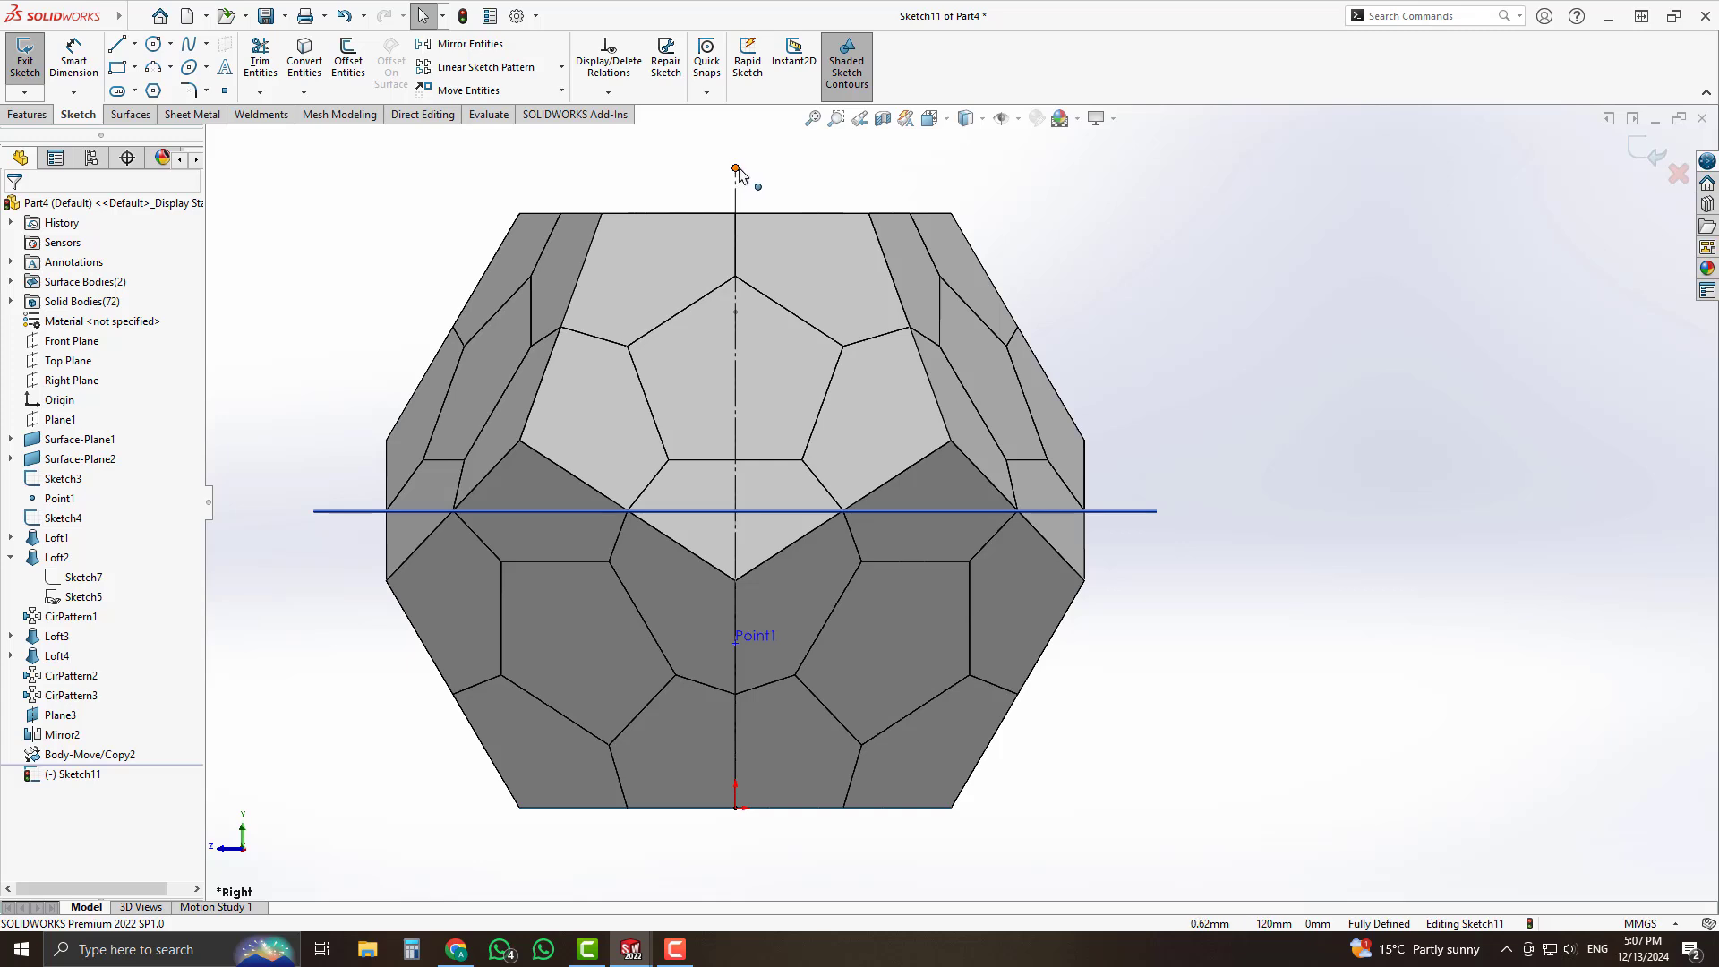
pyautogui.click(735, 169)
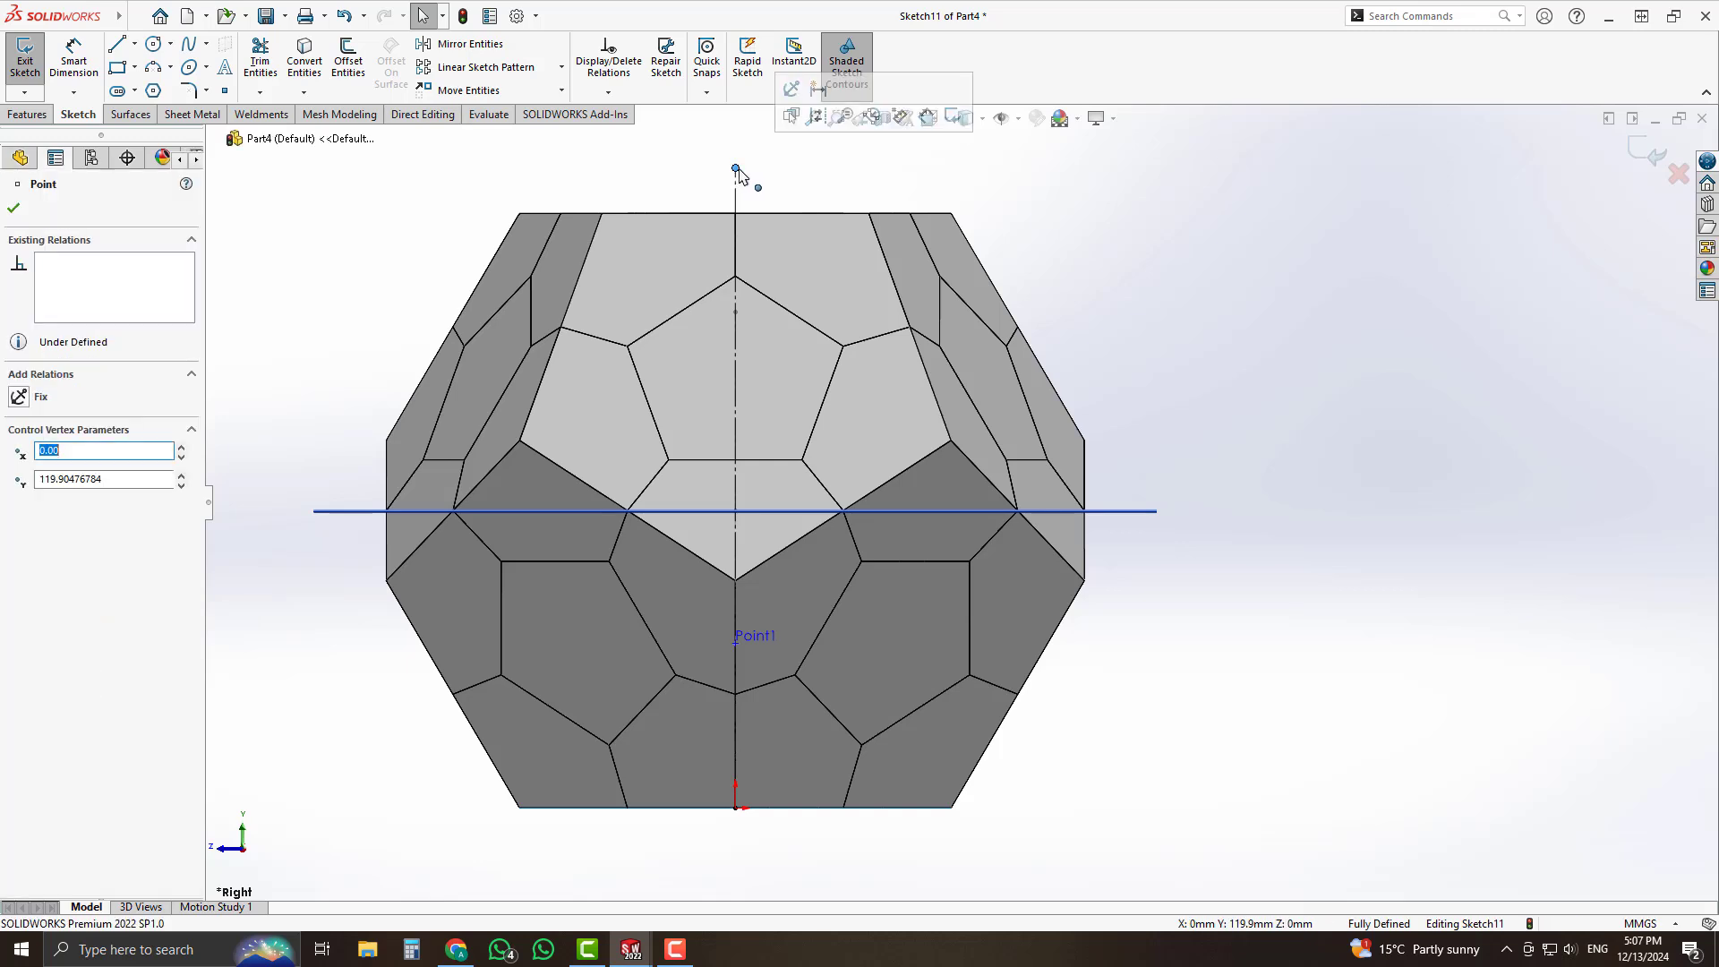
pyautogui.keyDown('ctrl'); pyautogui.click(801, 215); pyautogui.keyUp('ctrl')
pyautogui.click(864, 142)
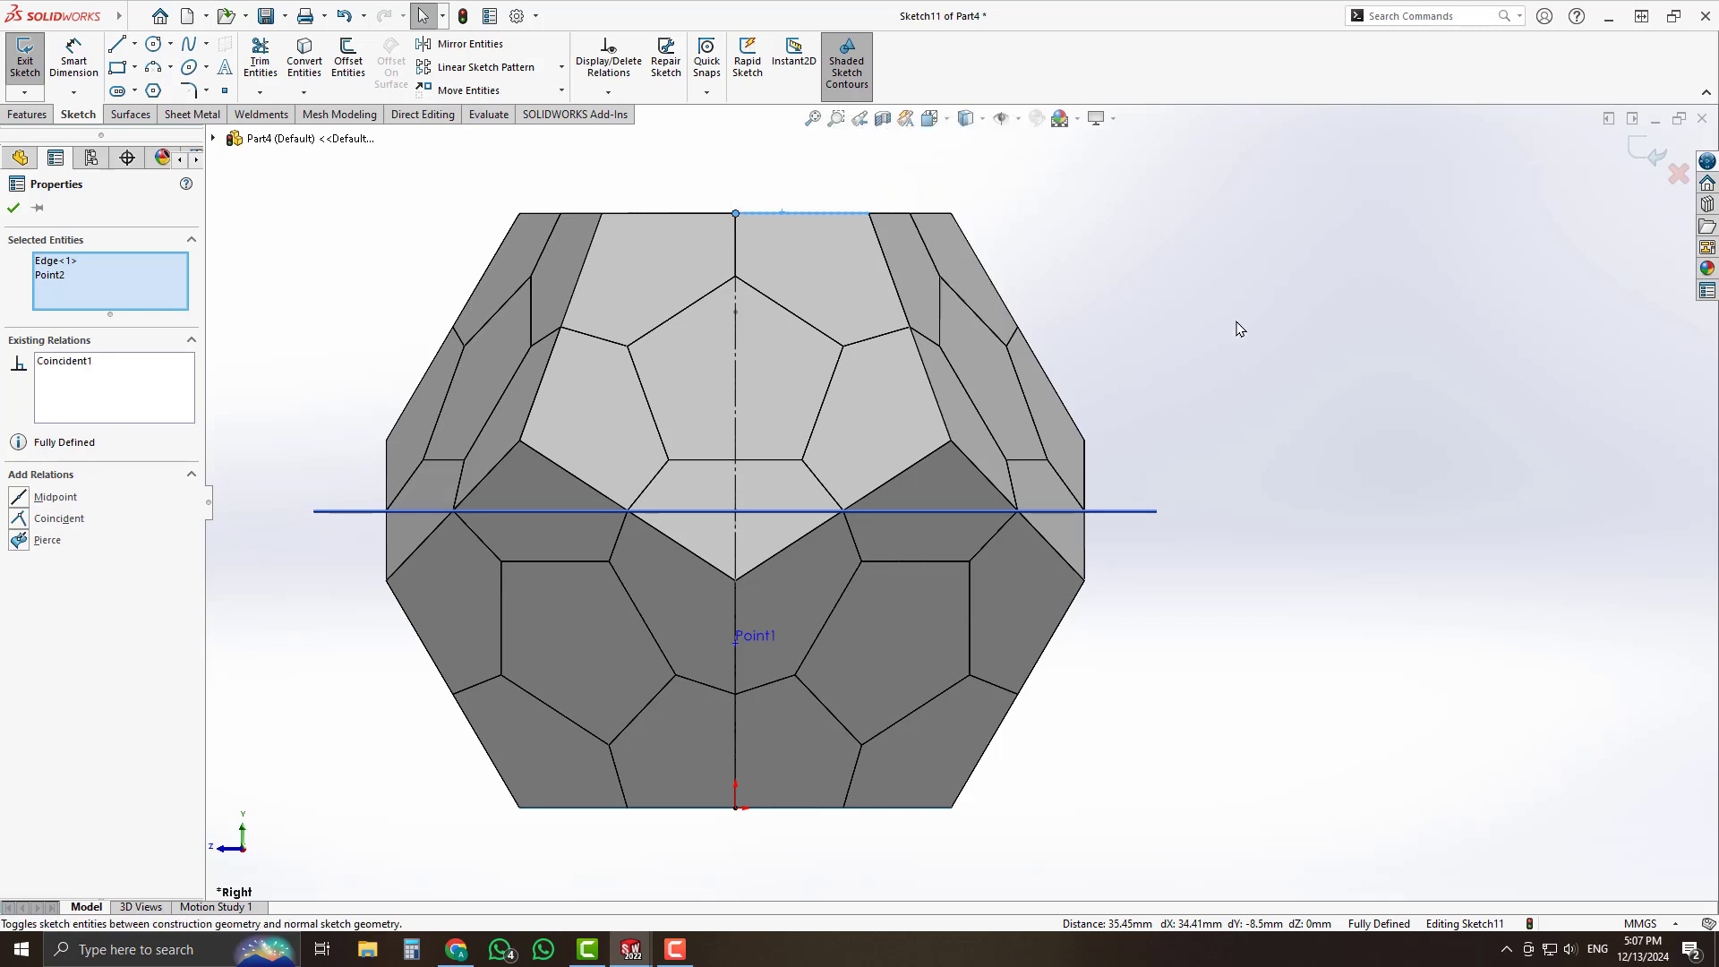
pyautogui.press('Escape')
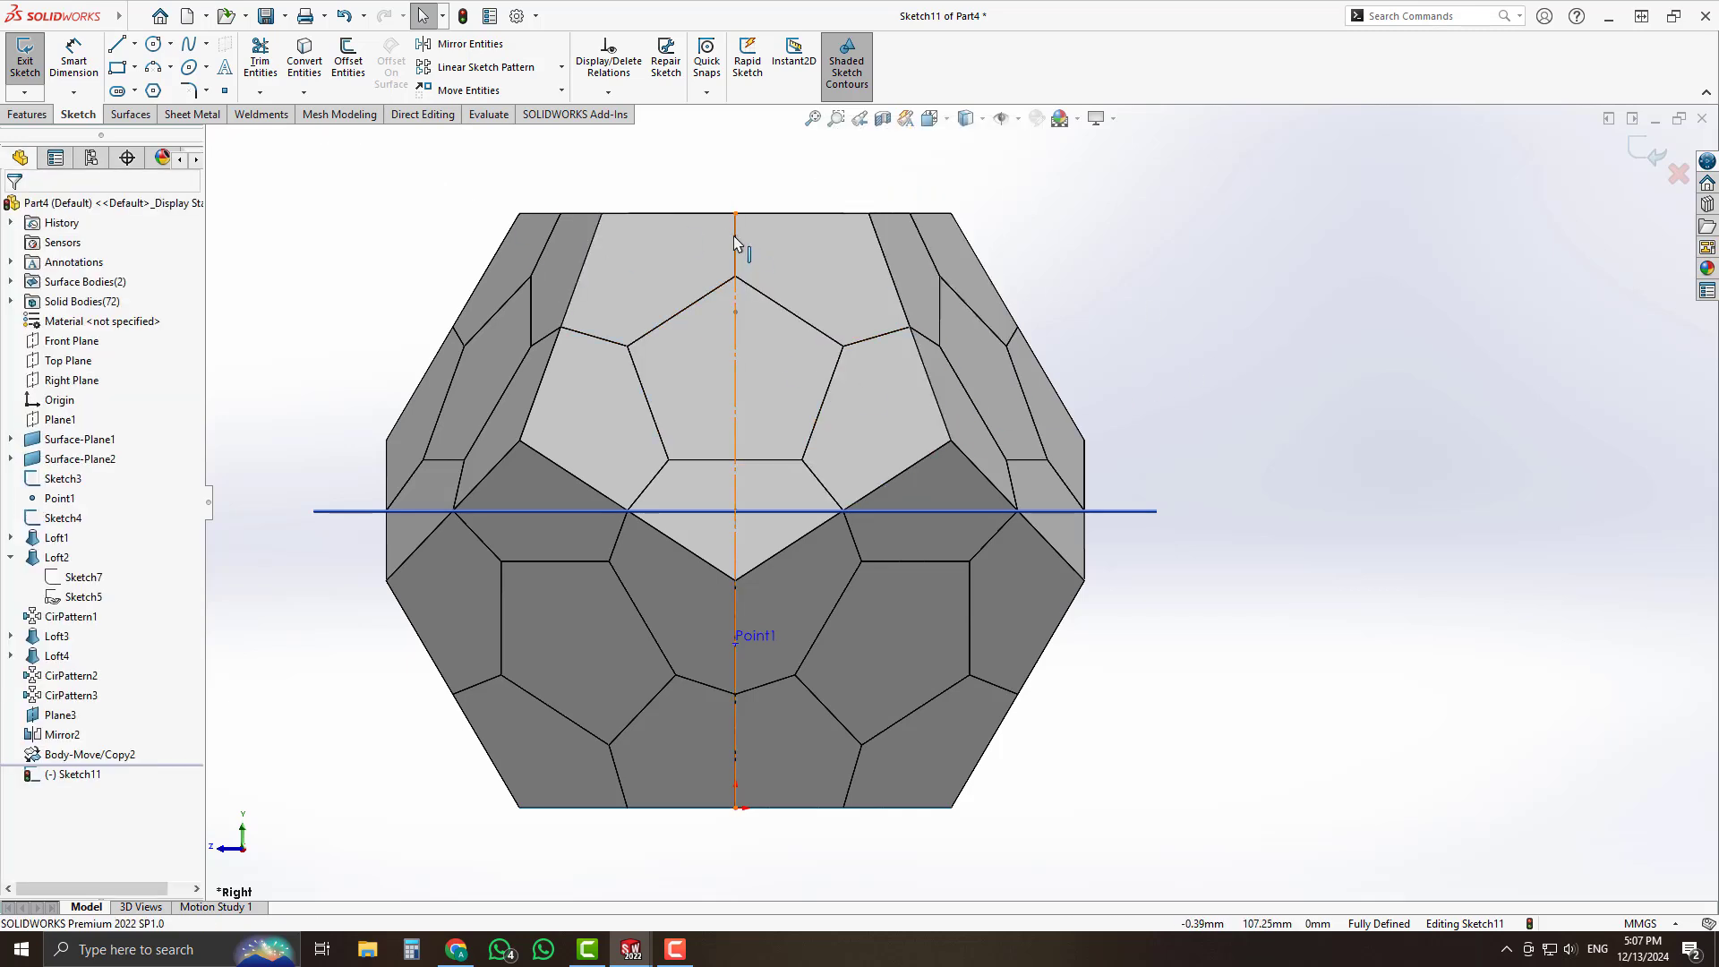
# Draw a horizontal construction line about 105 mm long outward from the vertical centreline's midpoint.
pyautogui.click(118, 46)
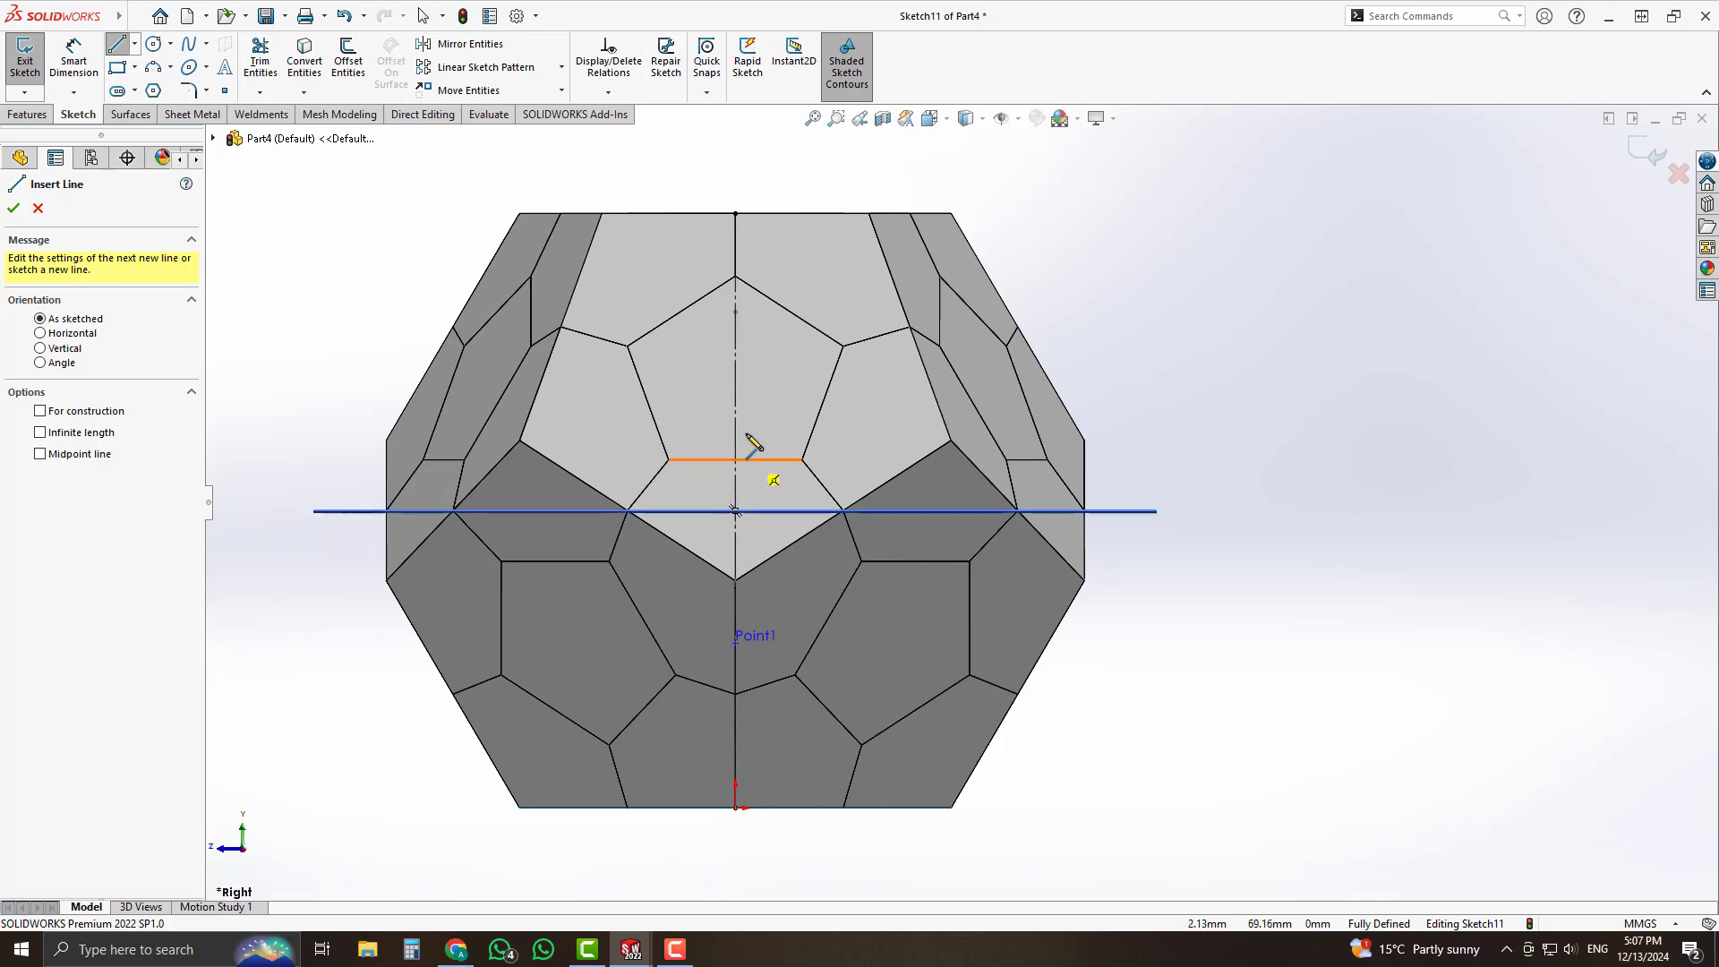
pyautogui.press('Escape')
pyautogui.click(741, 432)
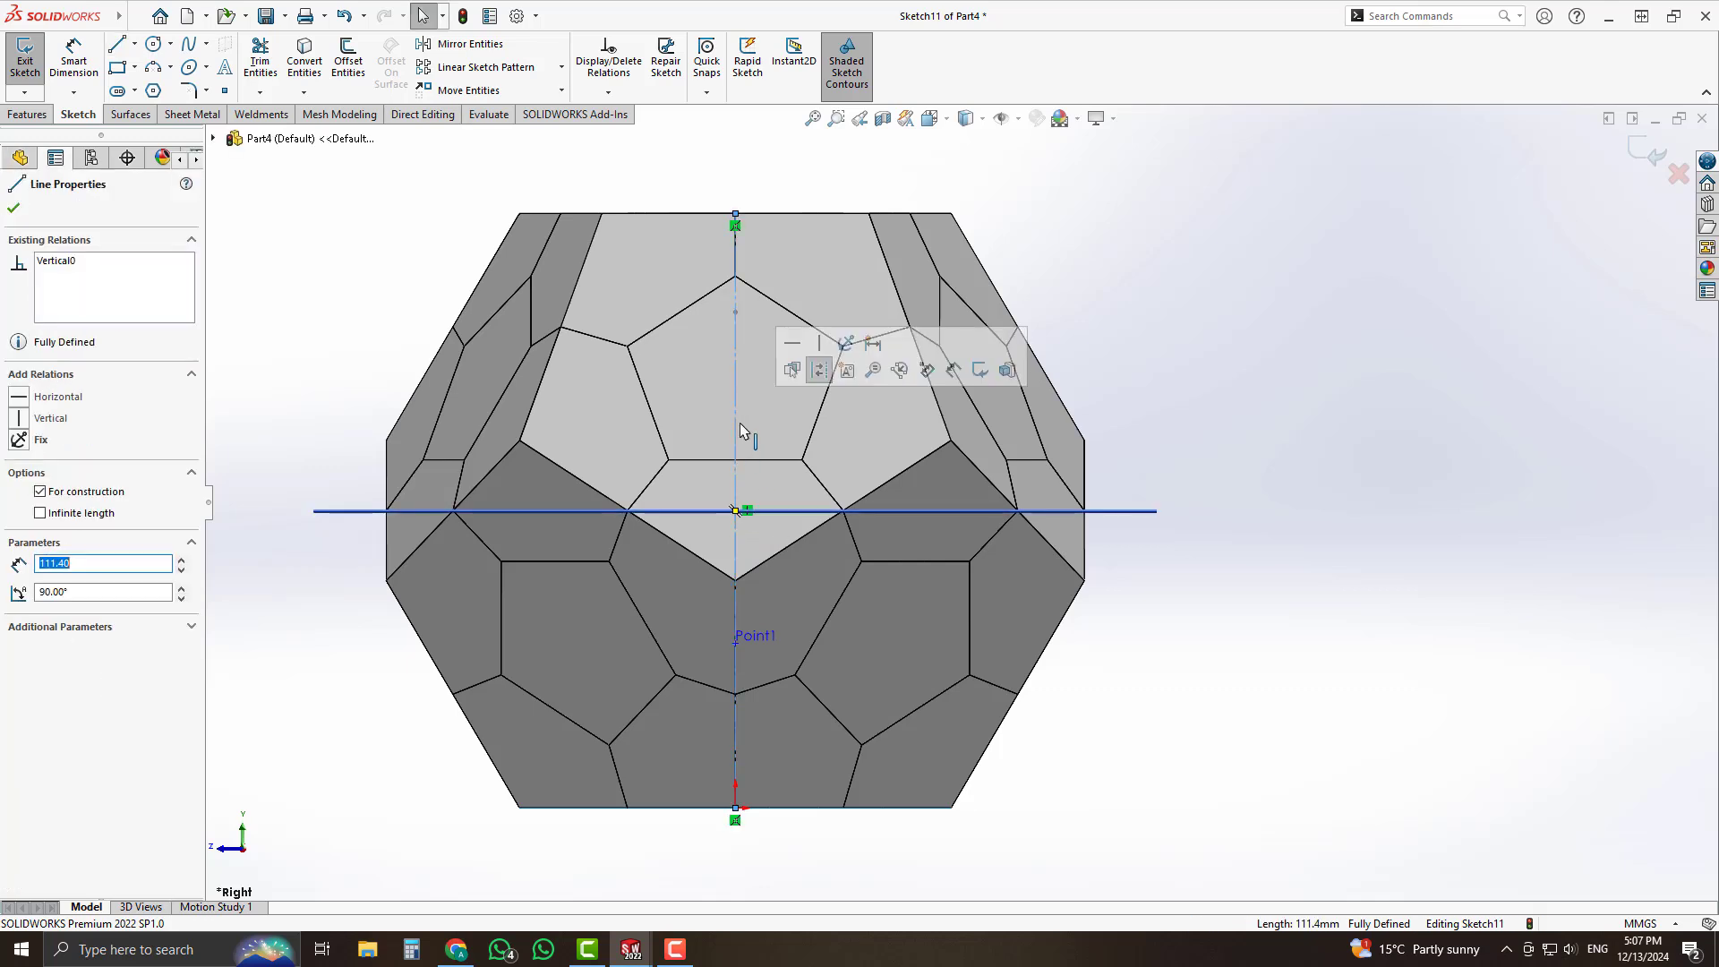
pyautogui.rightClick(738, 425)
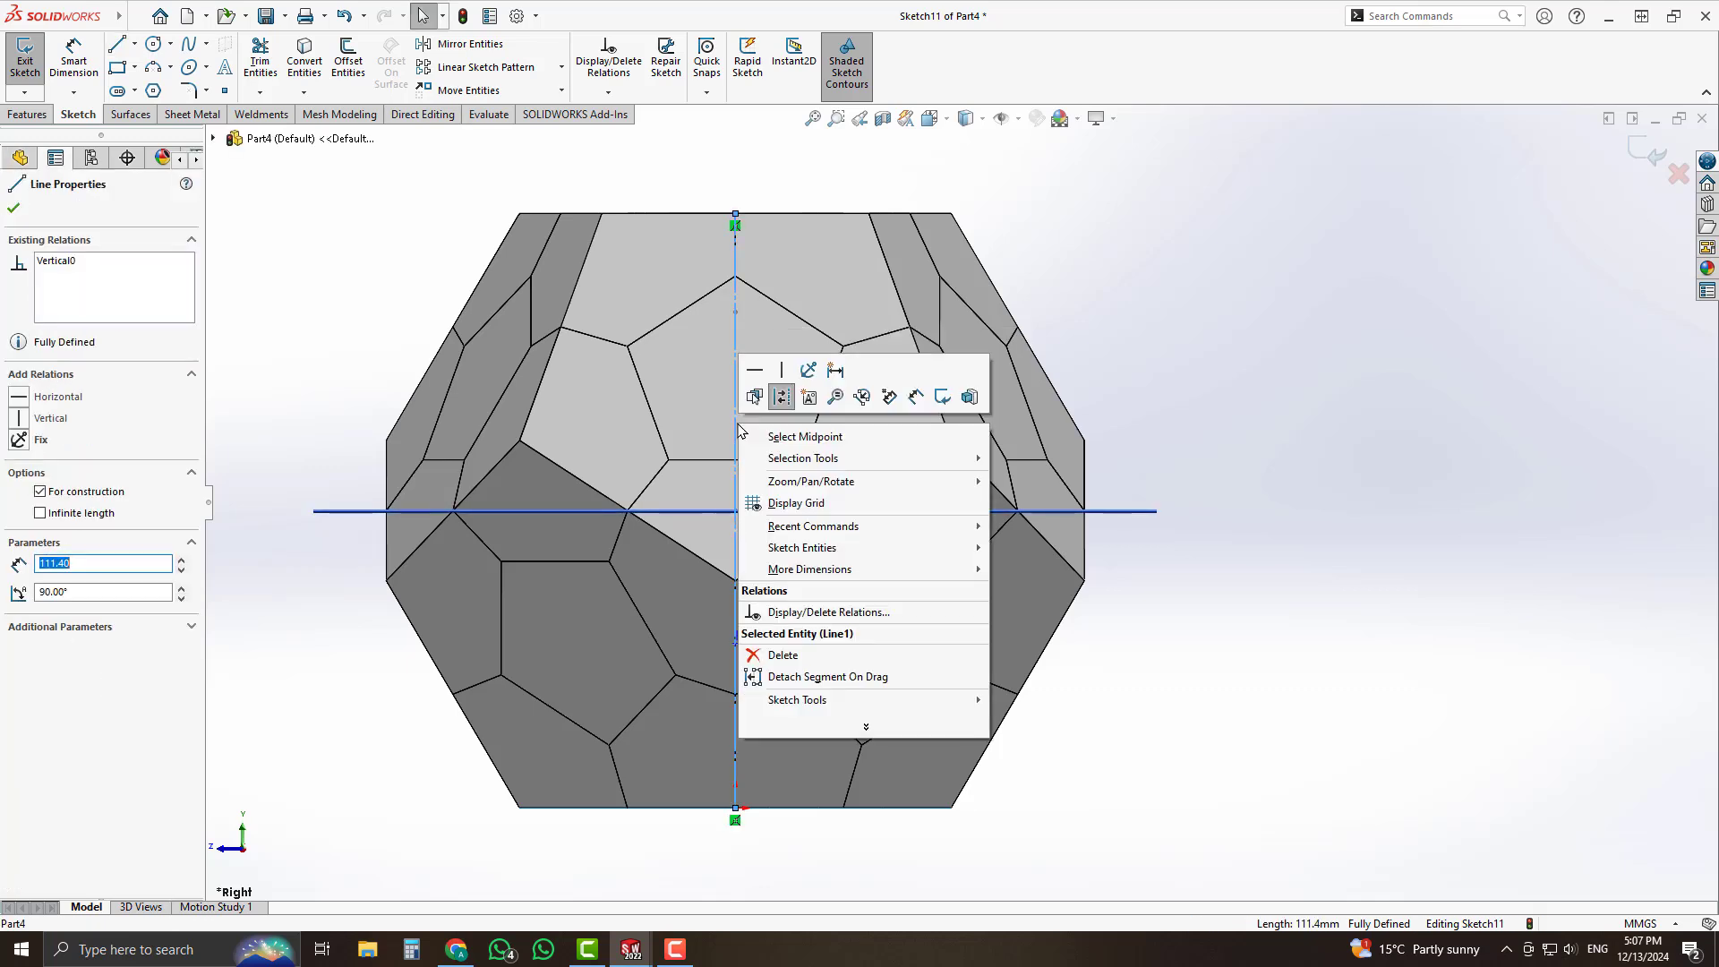
pyautogui.click(777, 434)
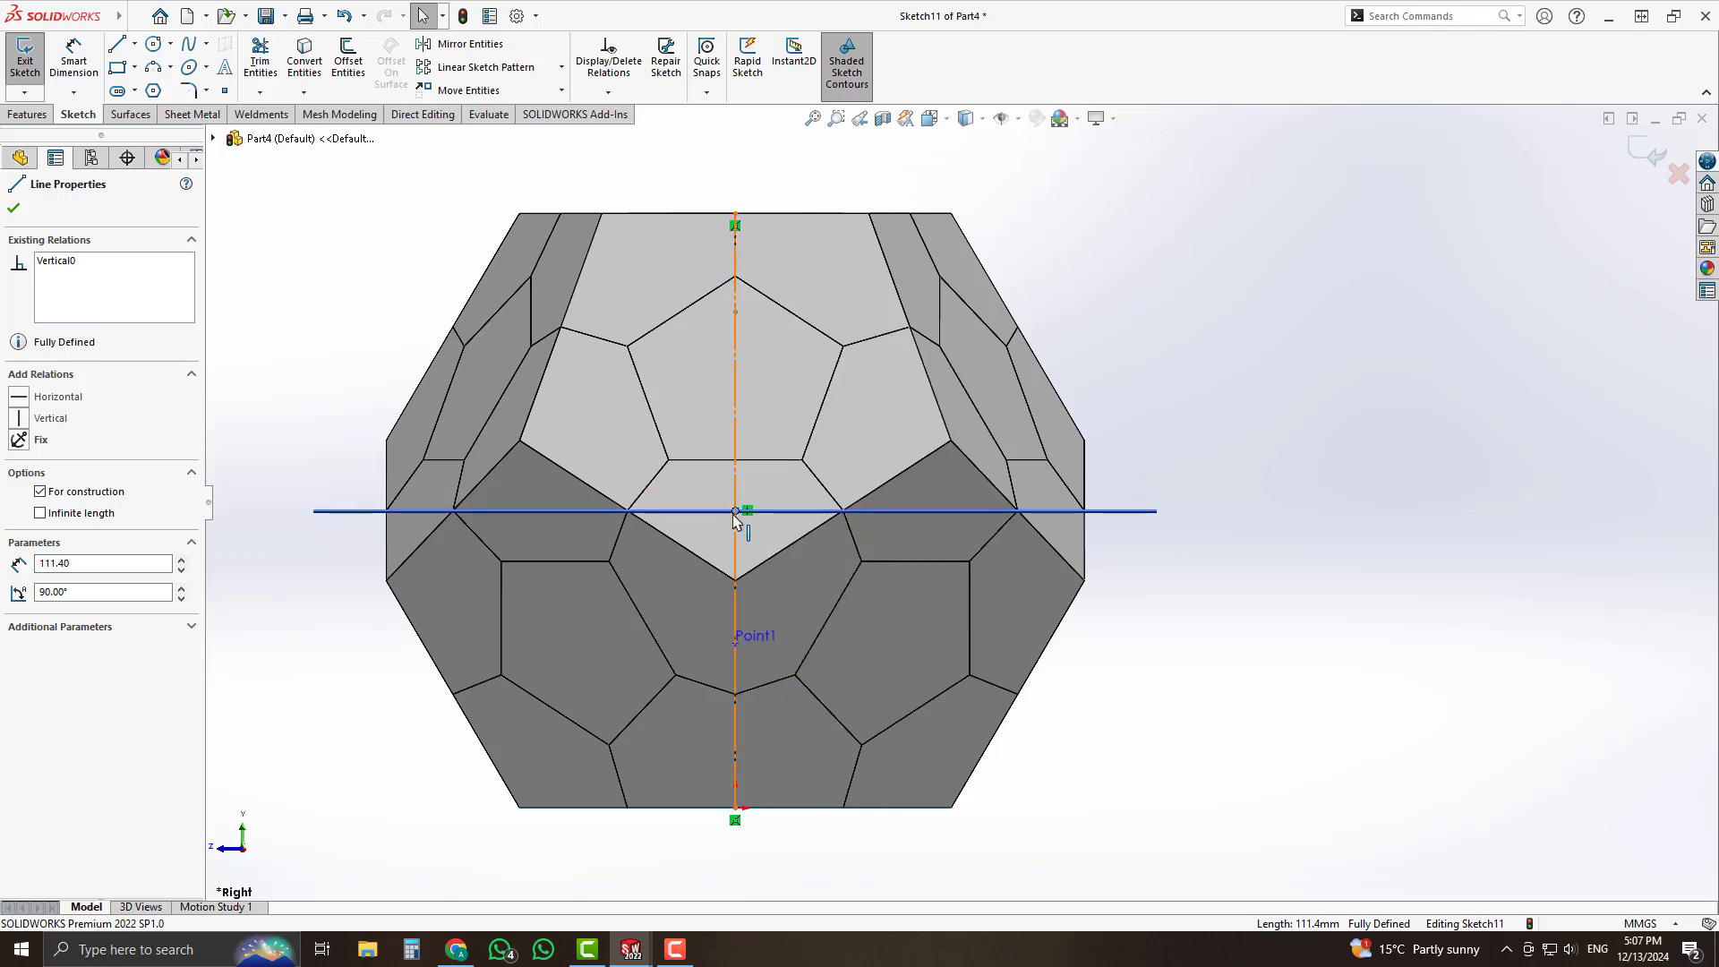
pyautogui.click(117, 43)
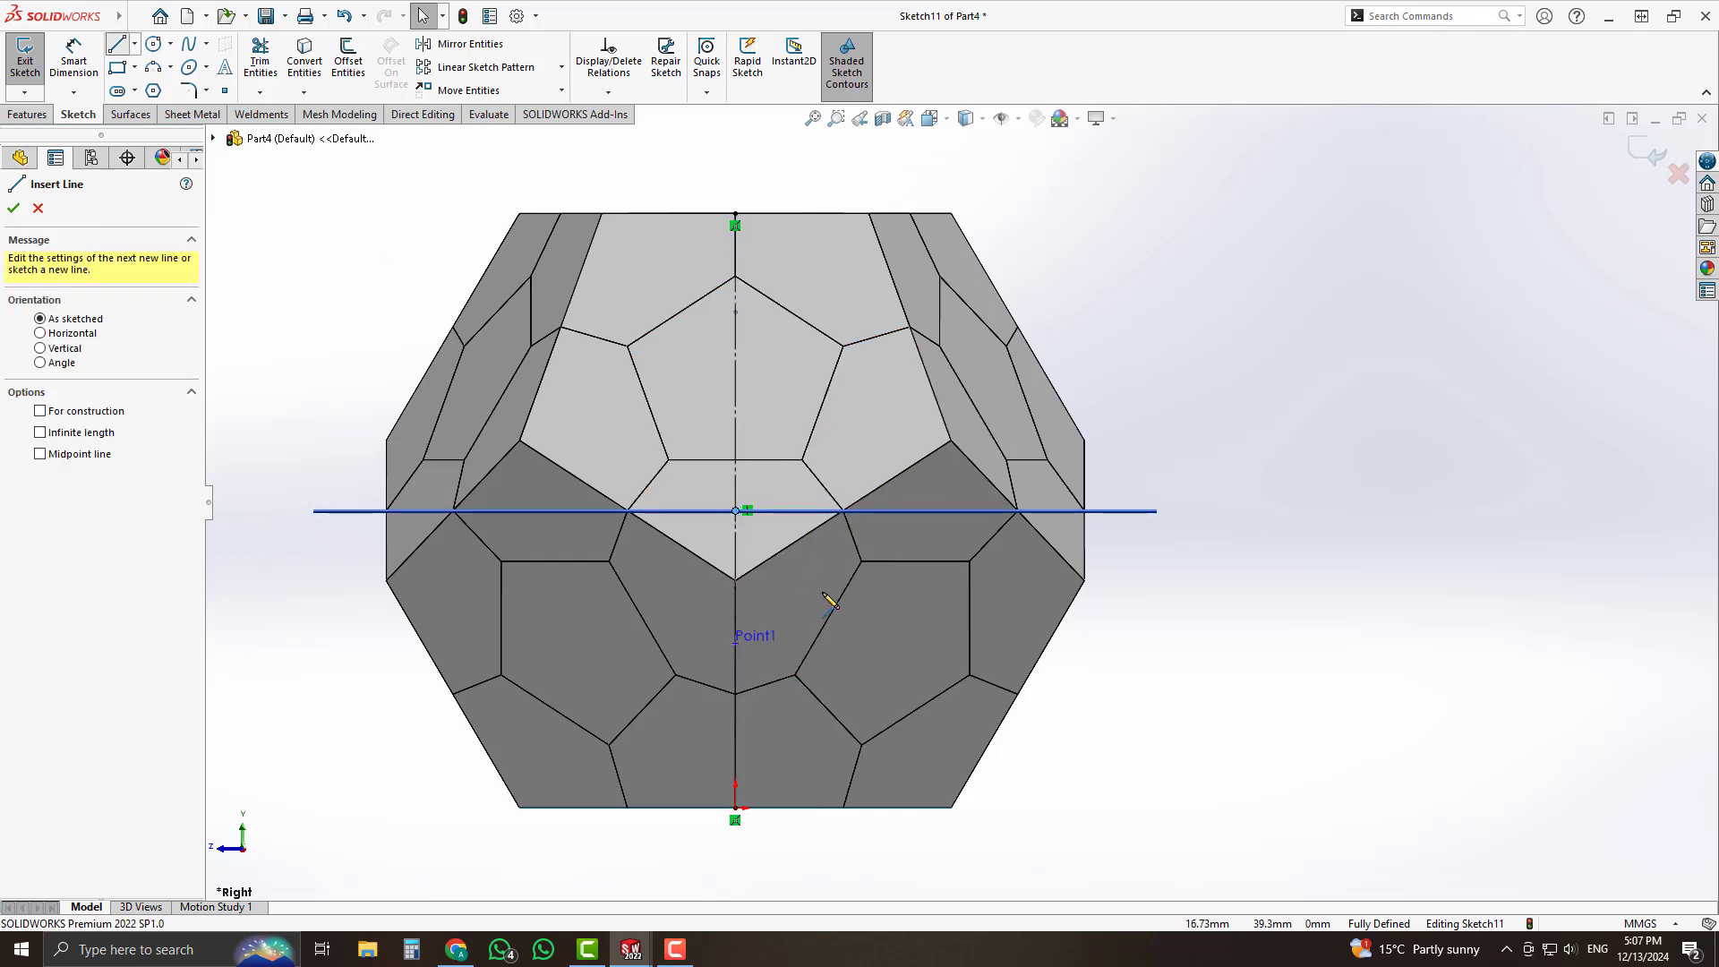
pyautogui.click(736, 510)
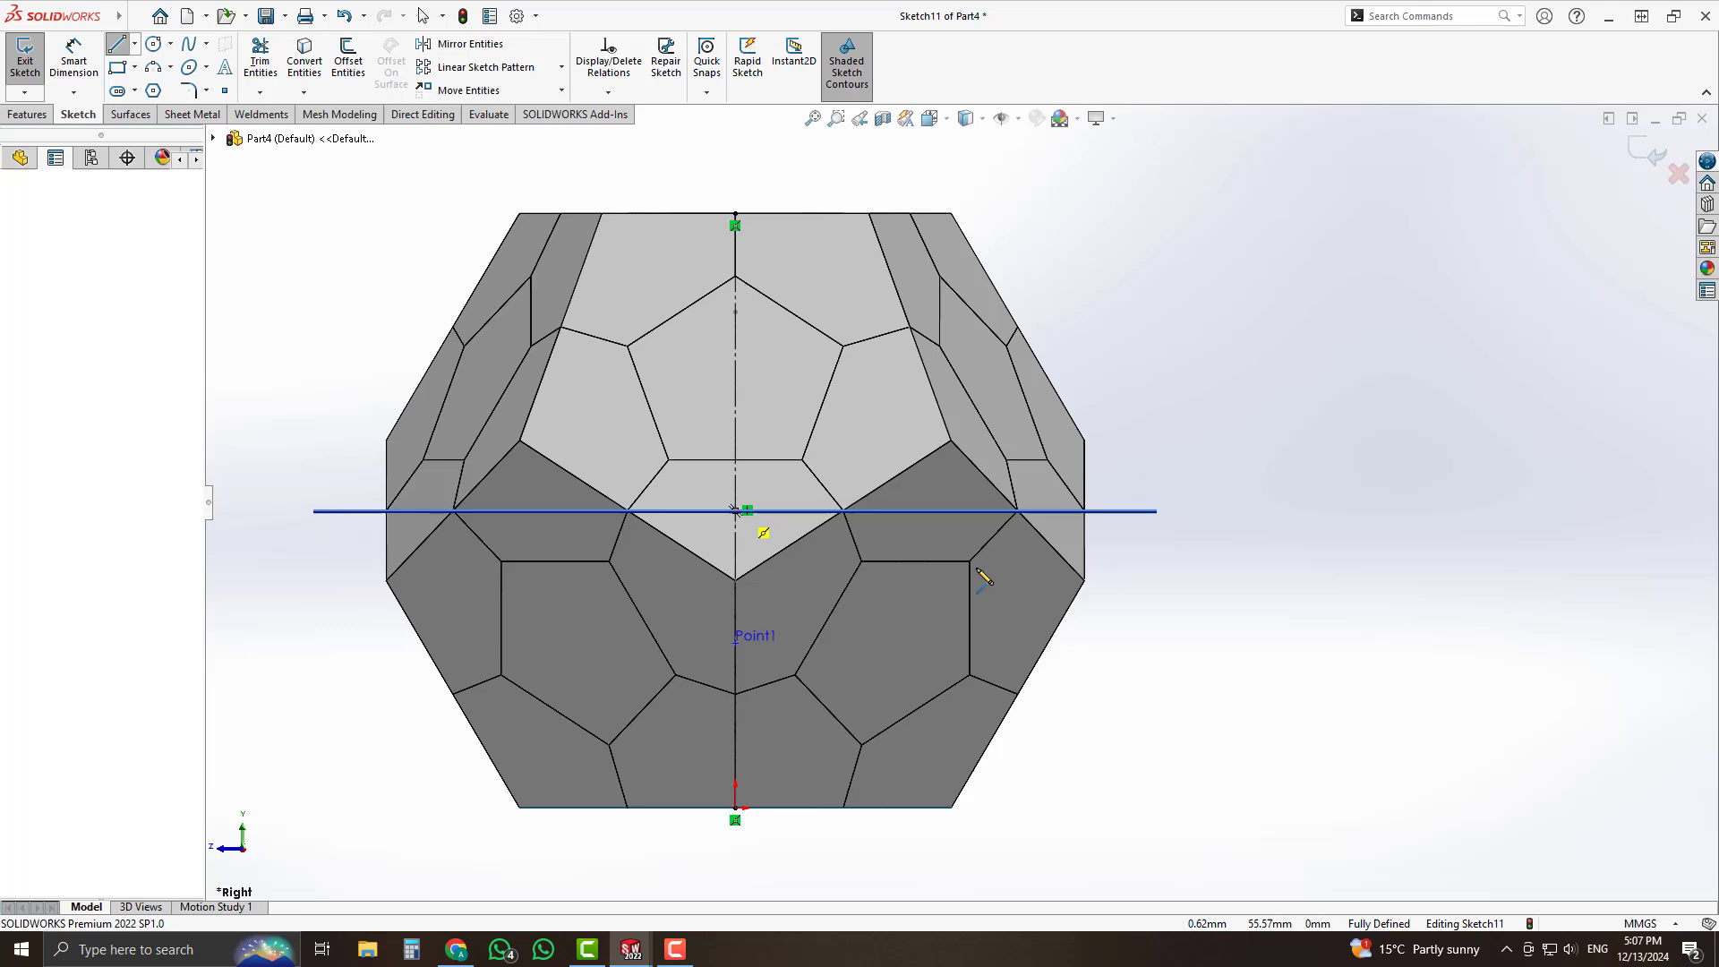
pyautogui.click(1298, 511)
pyautogui.press('Escape')
pyautogui.click(1263, 511)
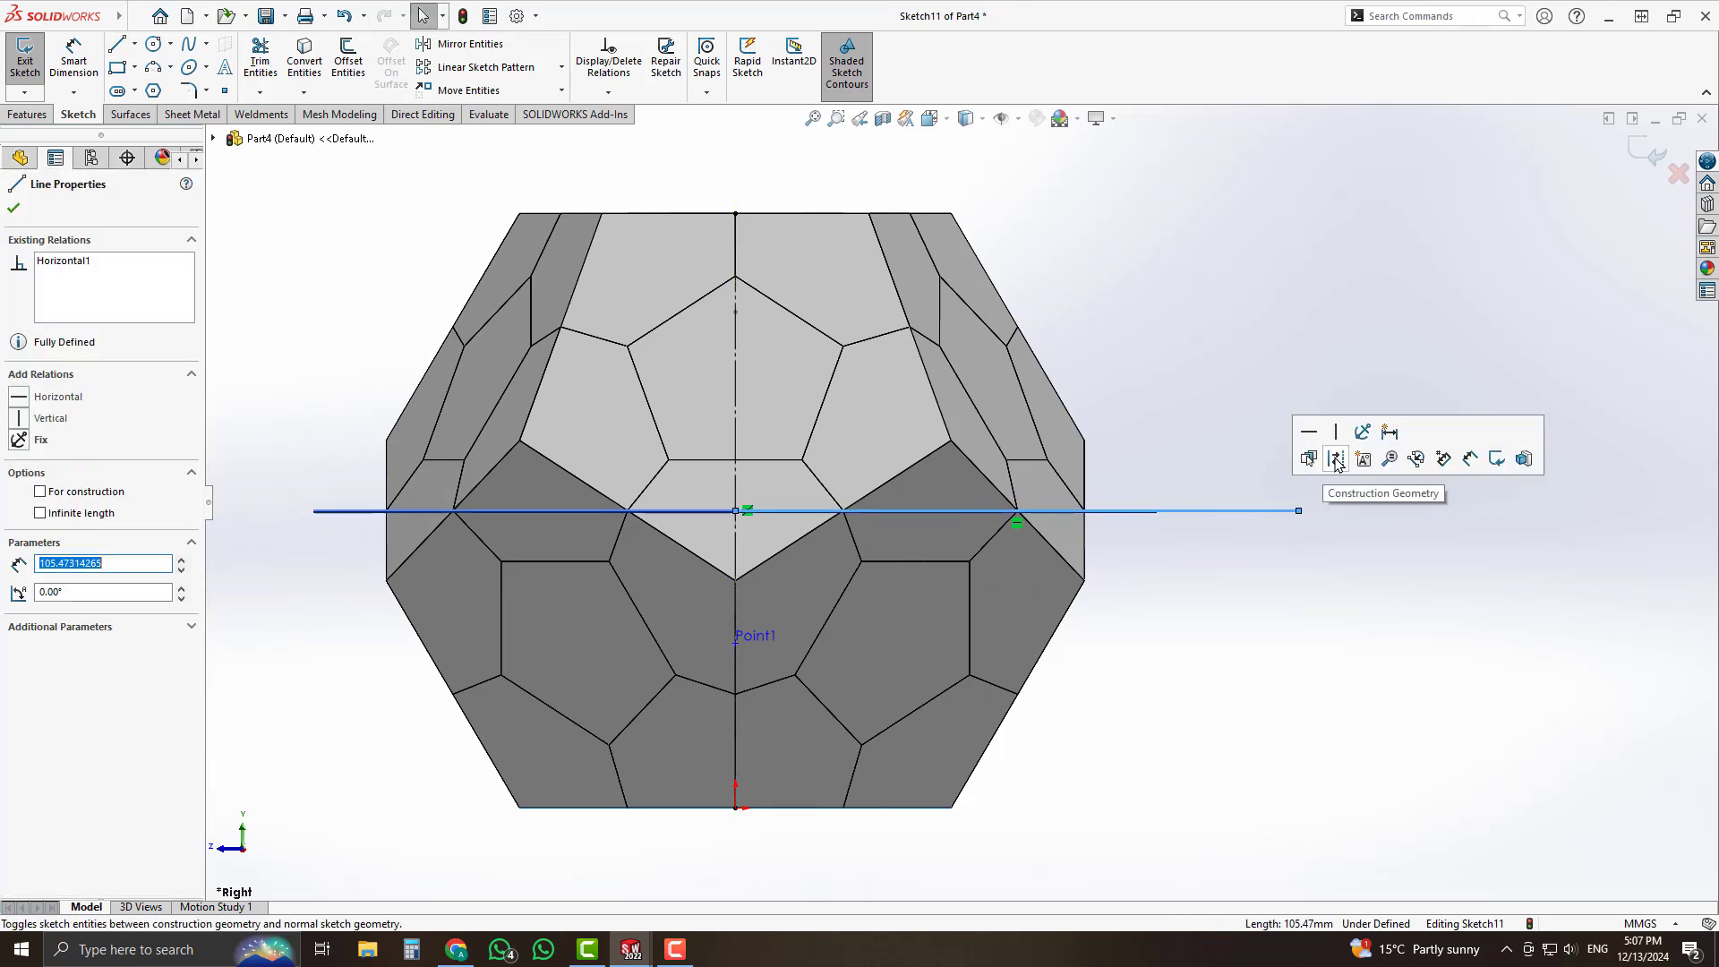
pyautogui.click(1334, 453)
# Sketch a three-point arc around the ball centre with both endpoints on the vertical centreline.
pyautogui.scroll(1, 840, 511)
pyautogui.scroll(-1, 650, 511)
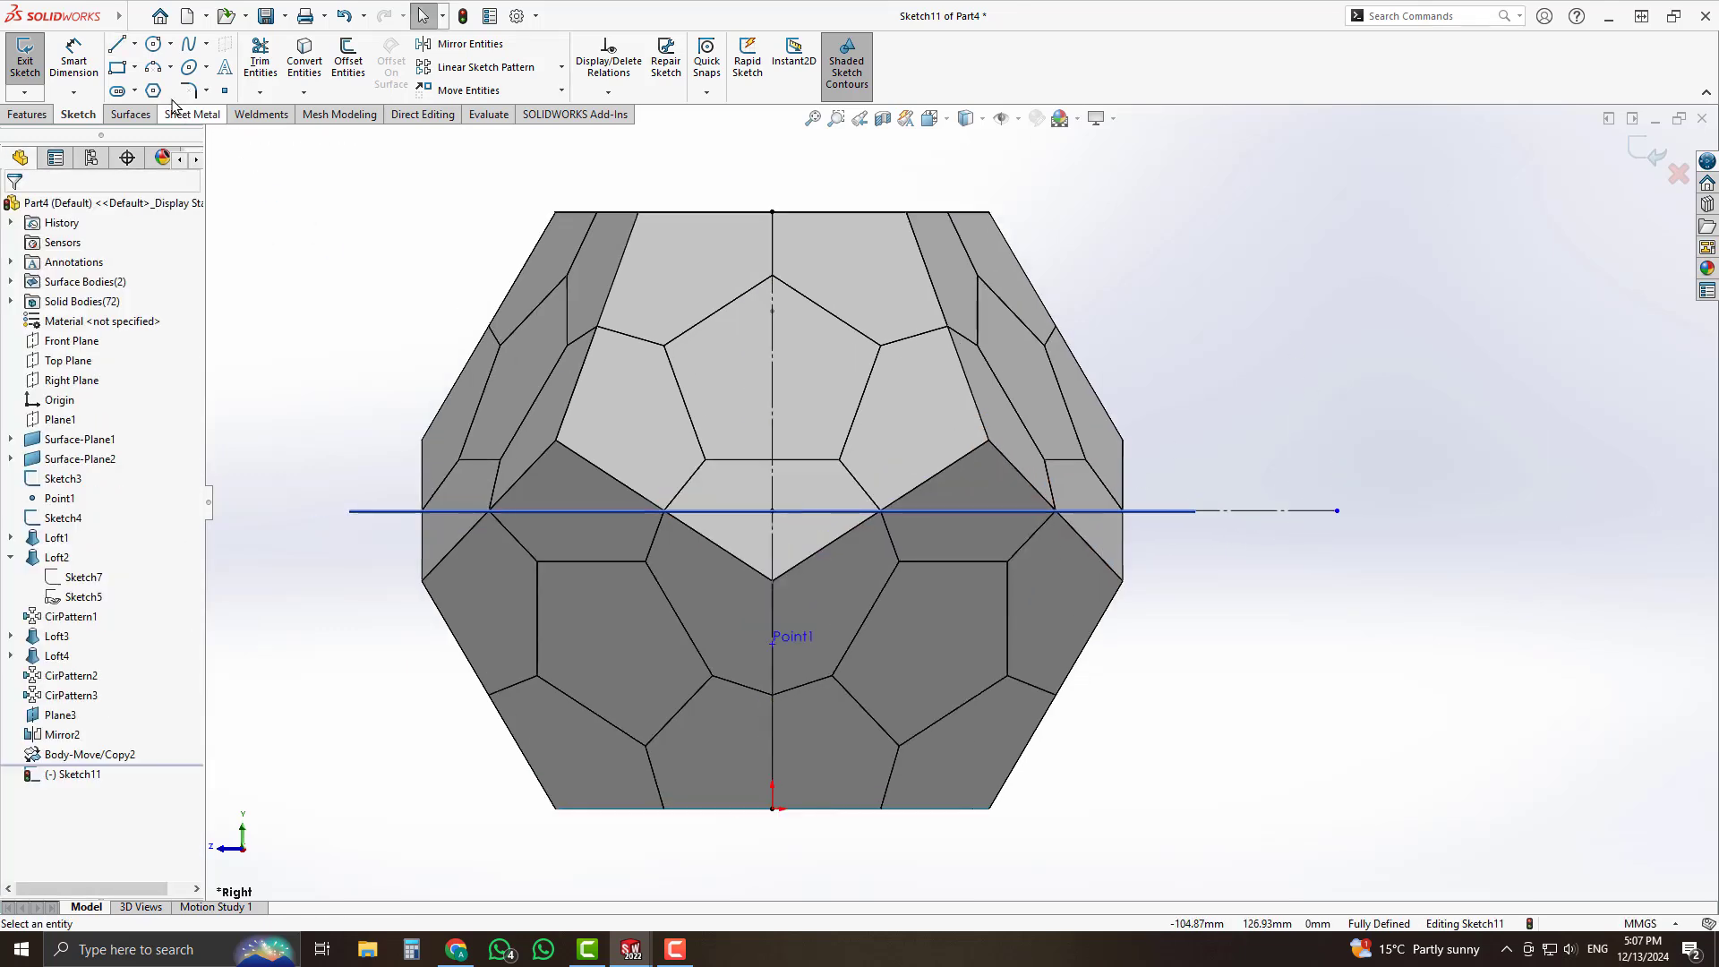
pyautogui.click(154, 69)
pyautogui.click(771, 268)
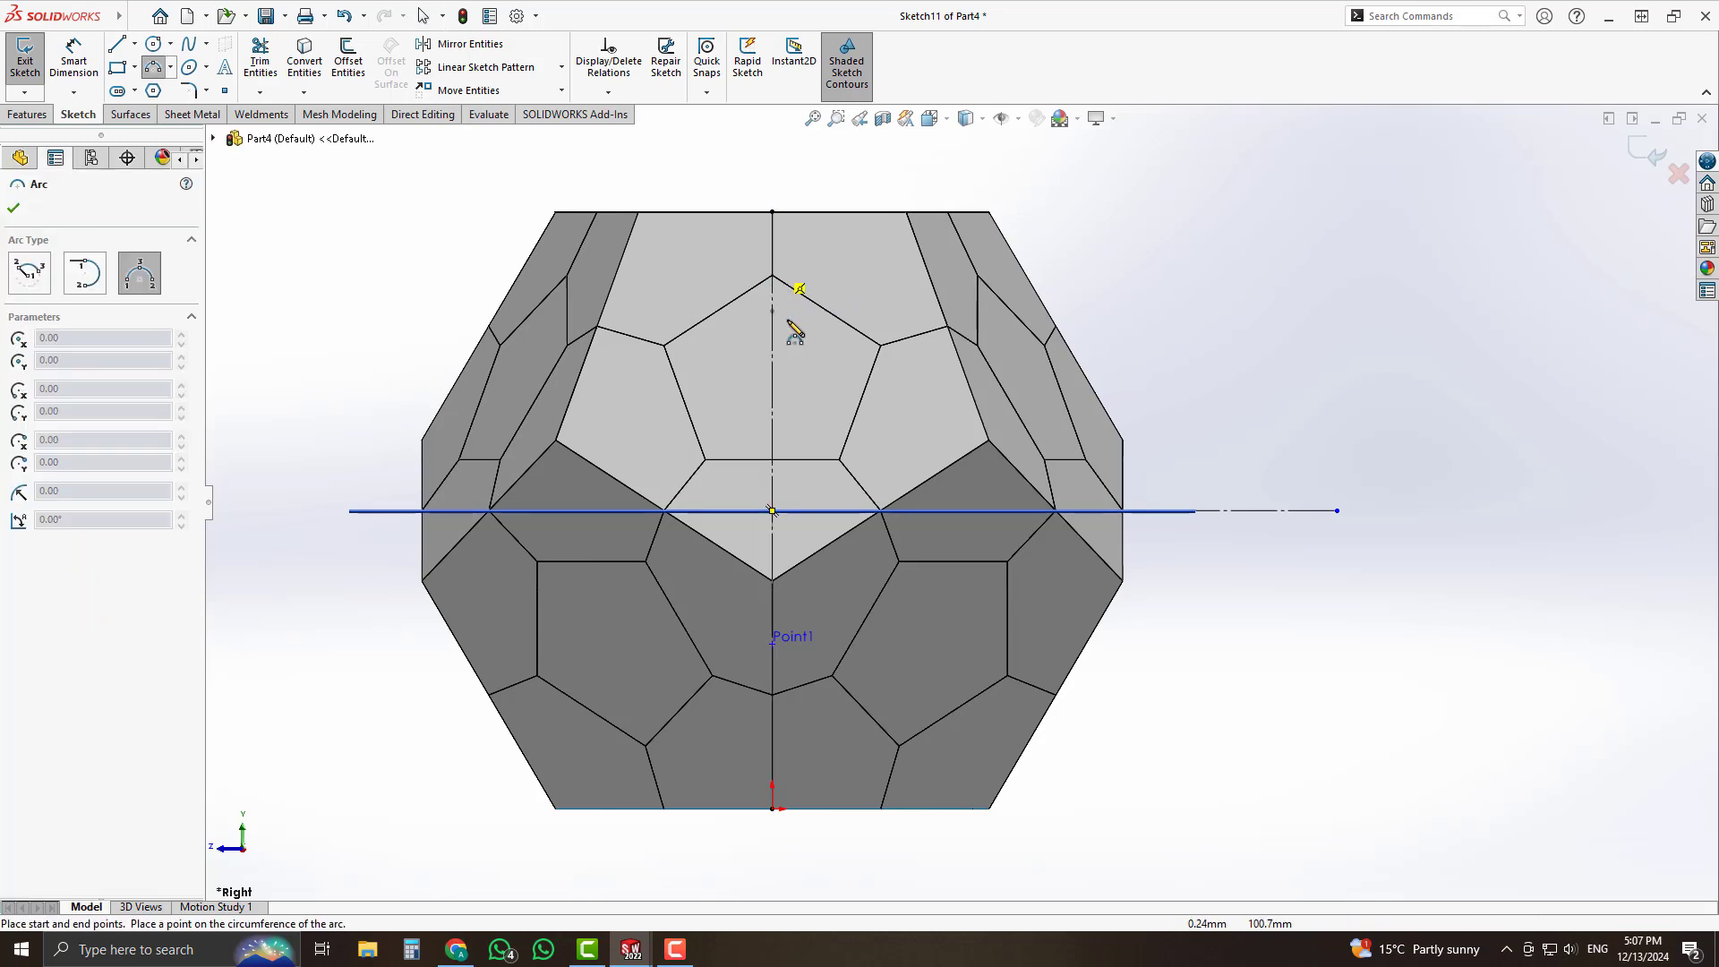
pyautogui.click(773, 725)
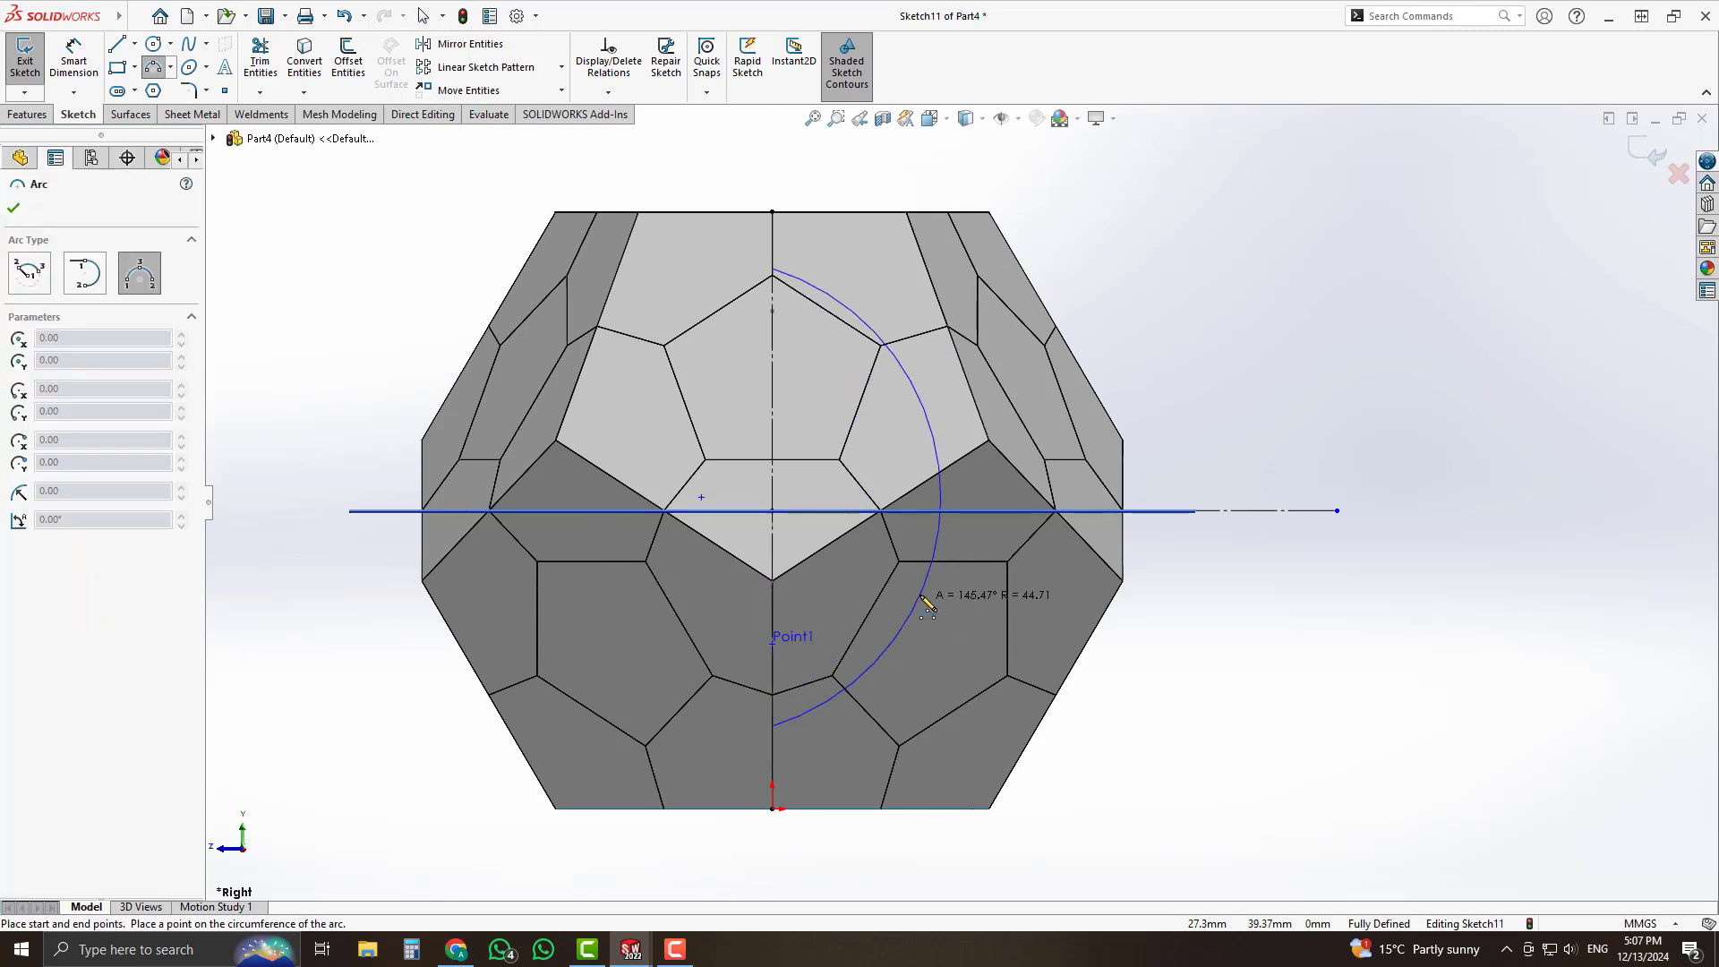
pyautogui.click(974, 541)
pyautogui.press('Escape')
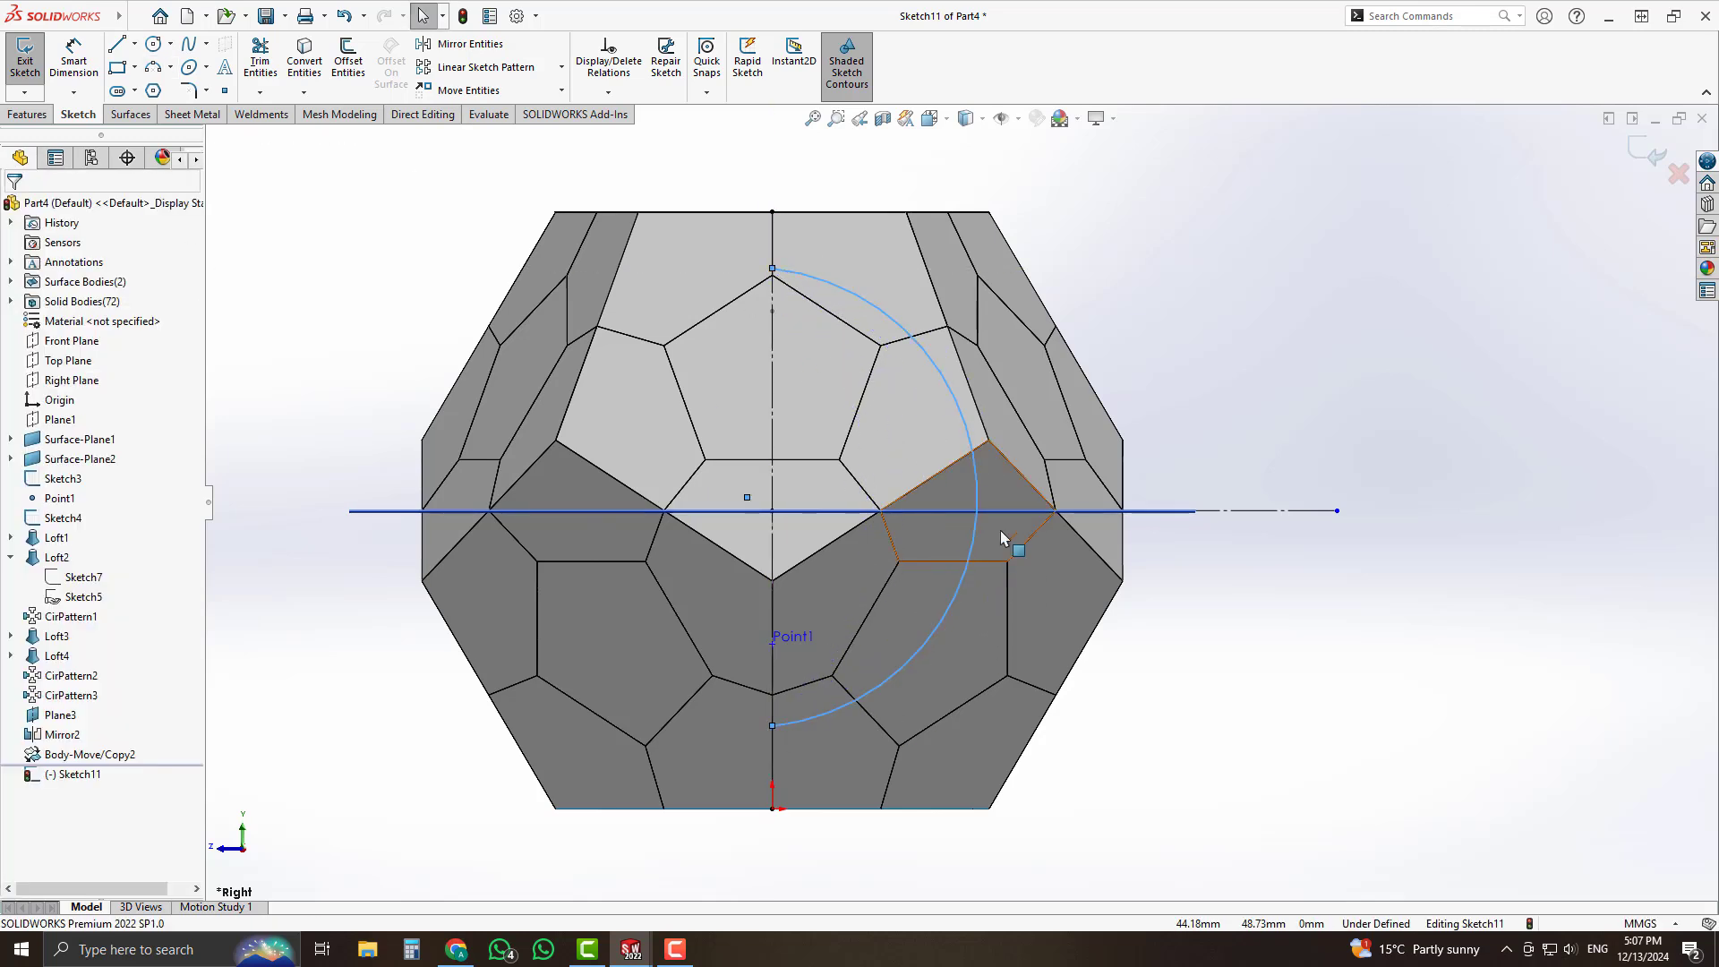
# Make the arc's two endpoints symmetric about the horizontal construction line.
pyautogui.click(772, 269)
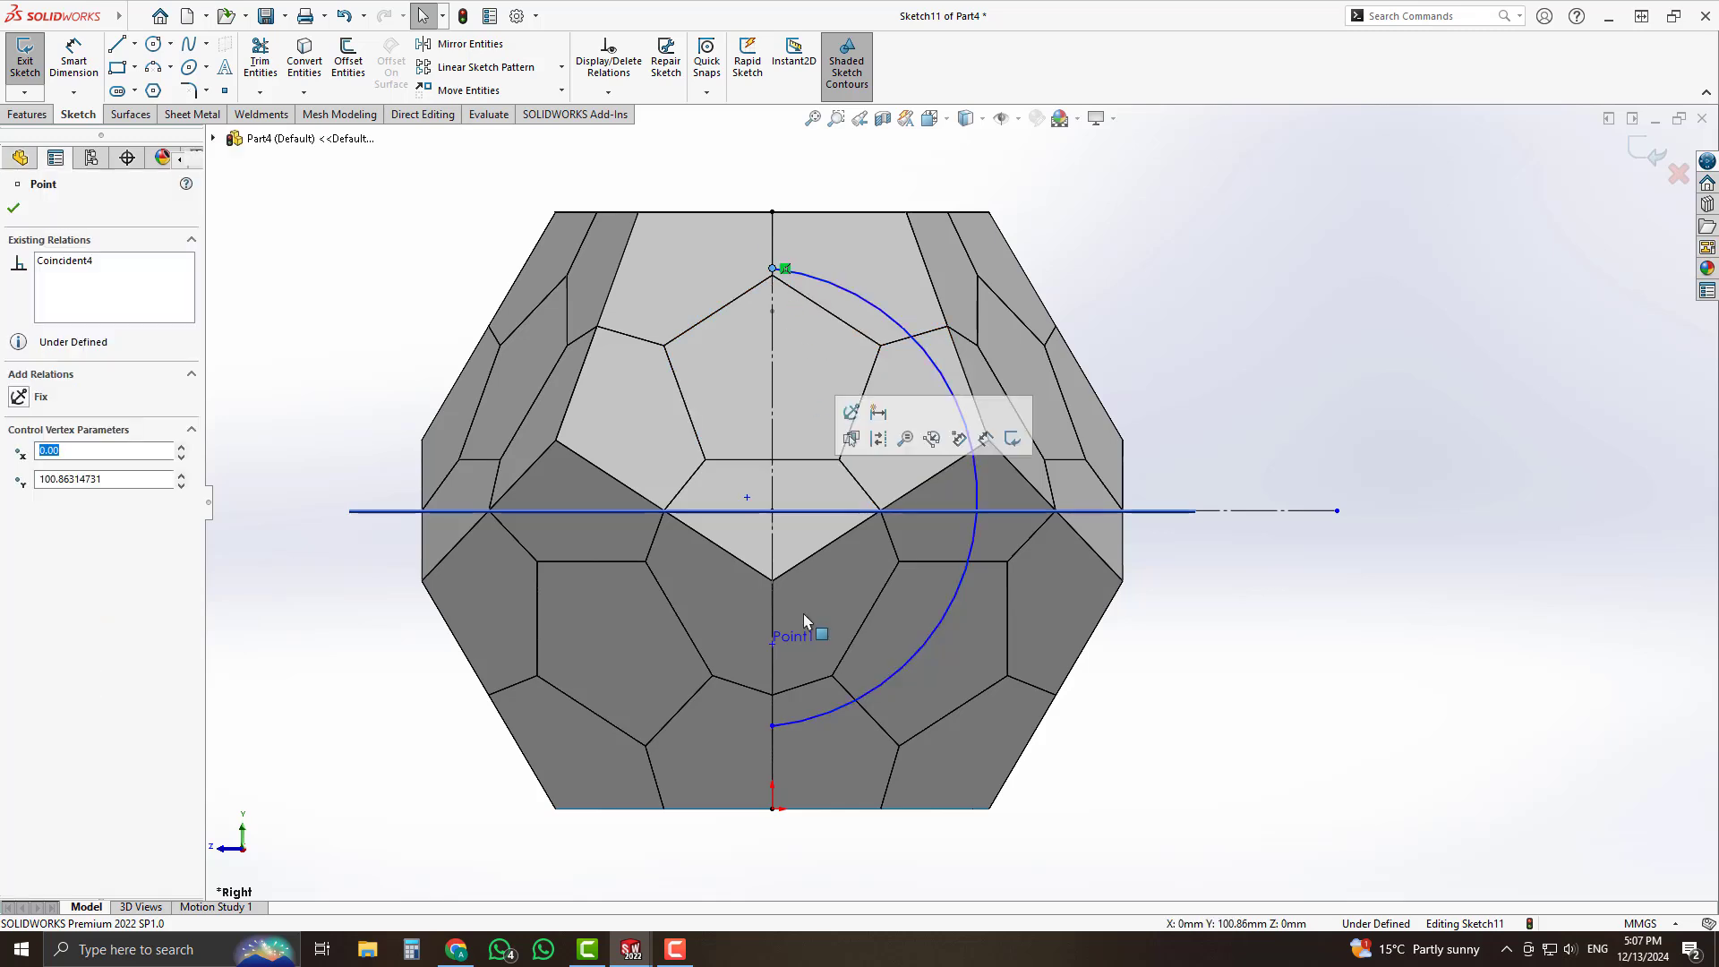
pyautogui.keyDown('ctrl'); pyautogui.click(1289, 512); pyautogui.keyUp('ctrl')
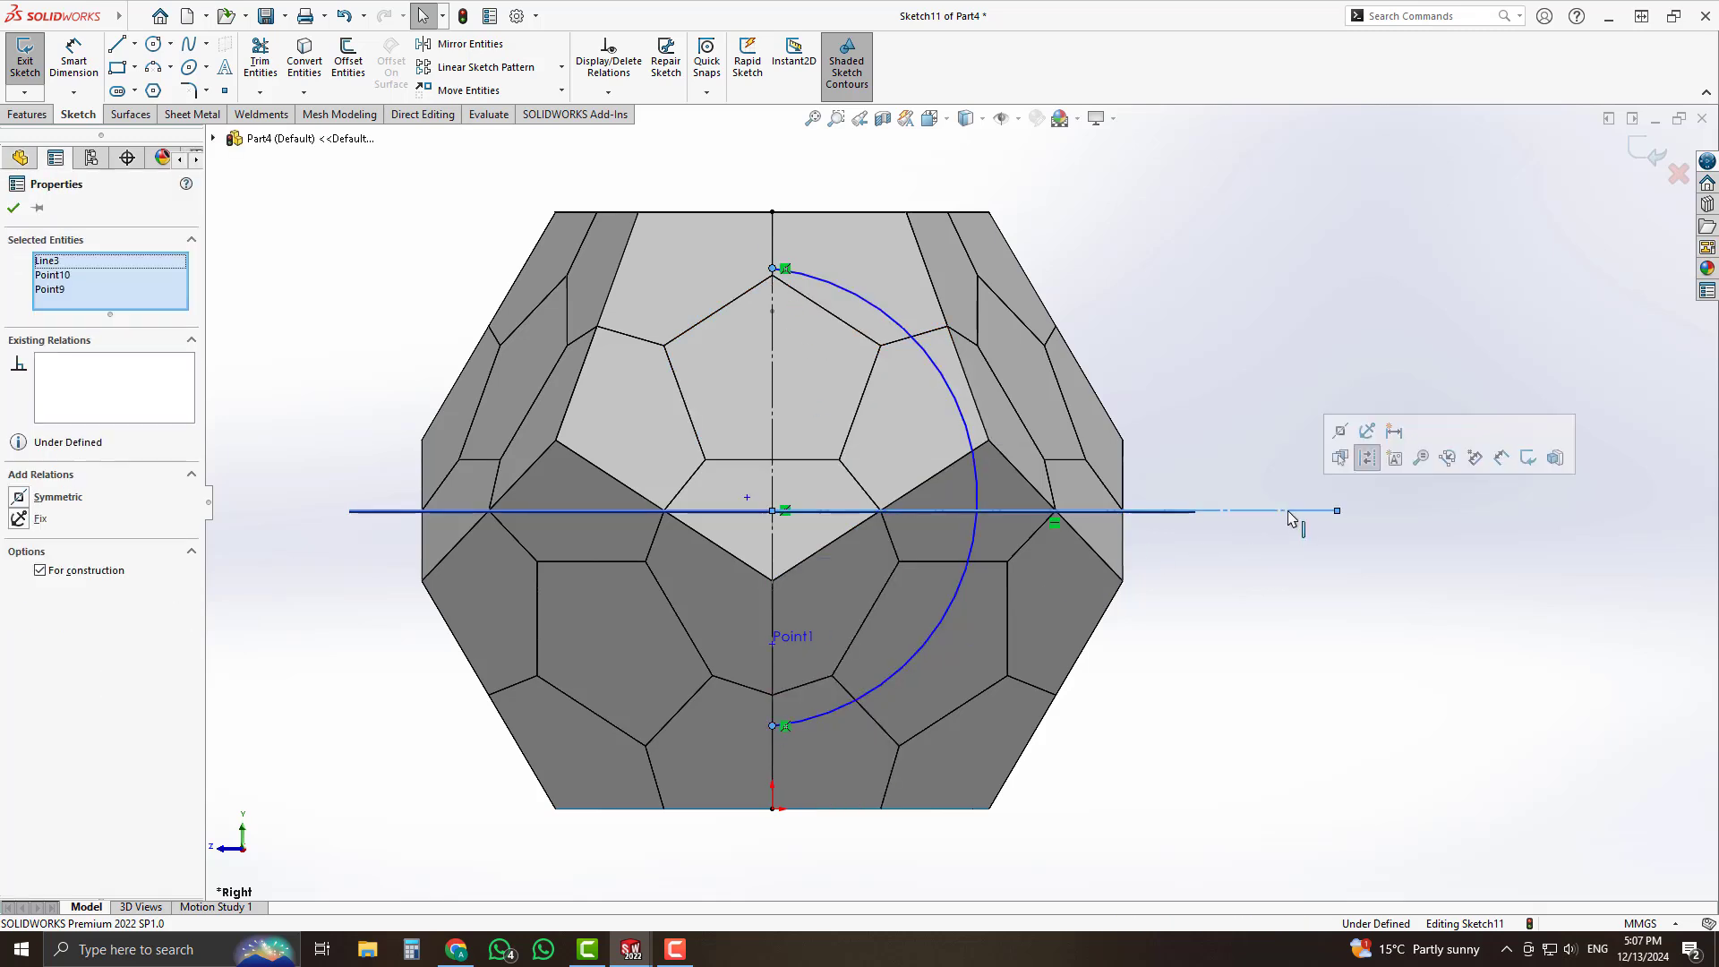
pyautogui.click(1365, 453)
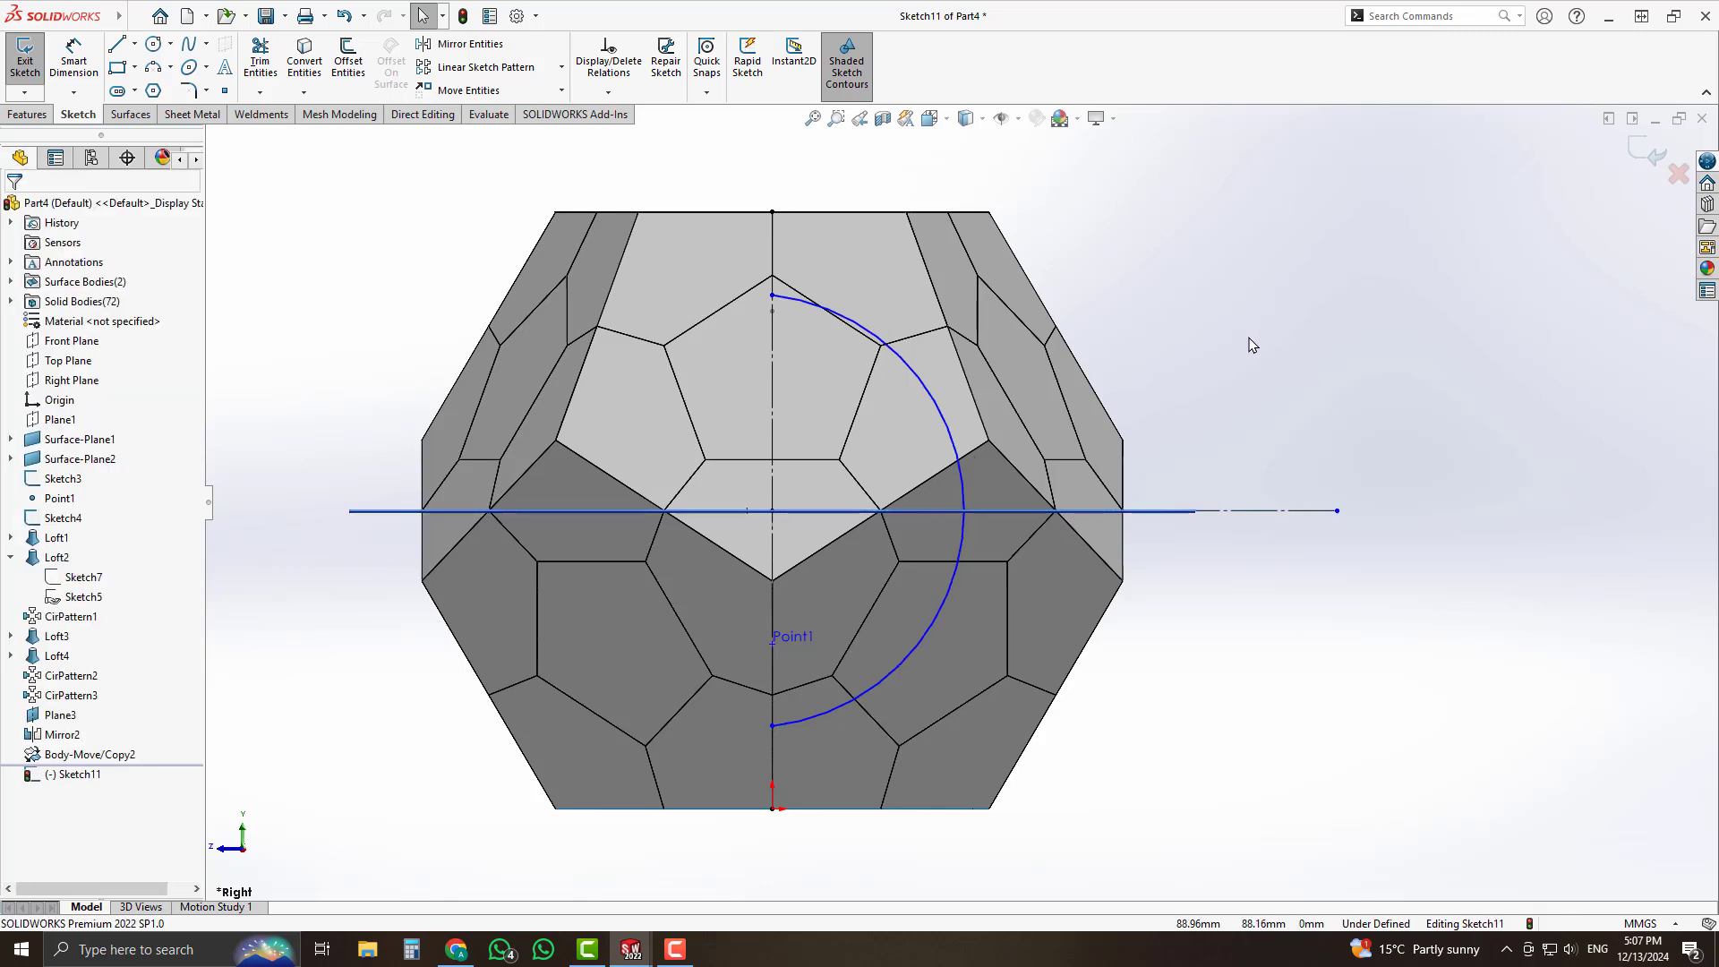
# Draw a horizontal construction line about 81 mm long from the arc's upper endpoint.
pyautogui.press('l')
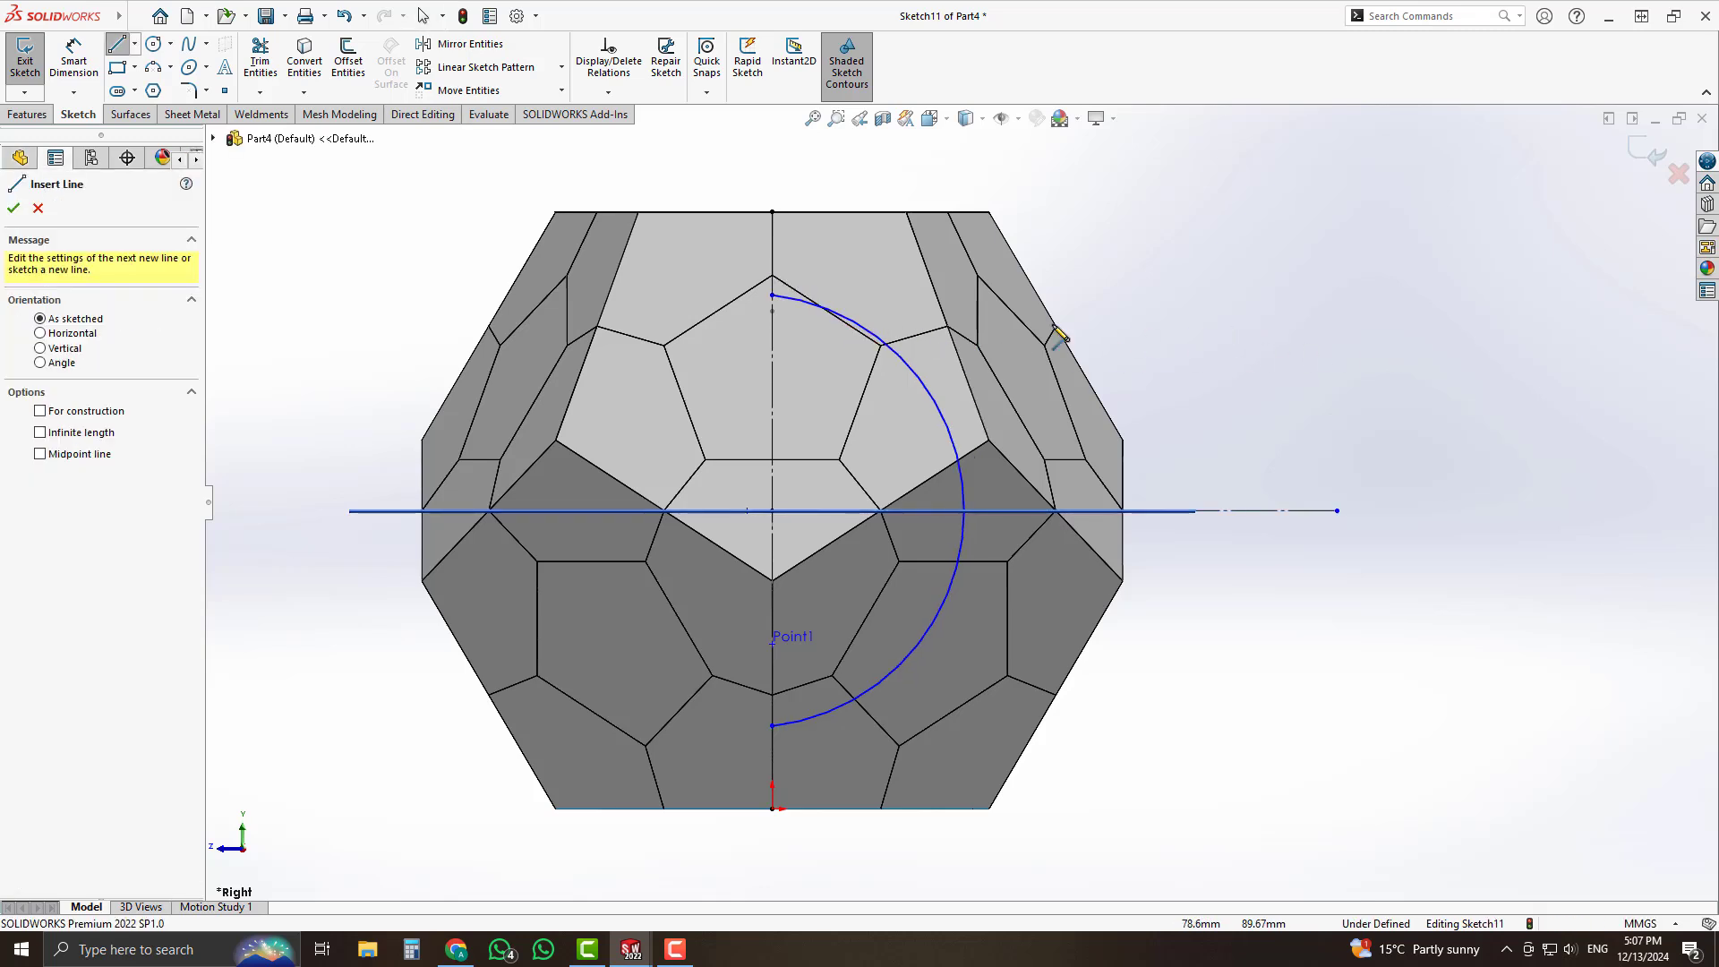
pyautogui.click(772, 295)
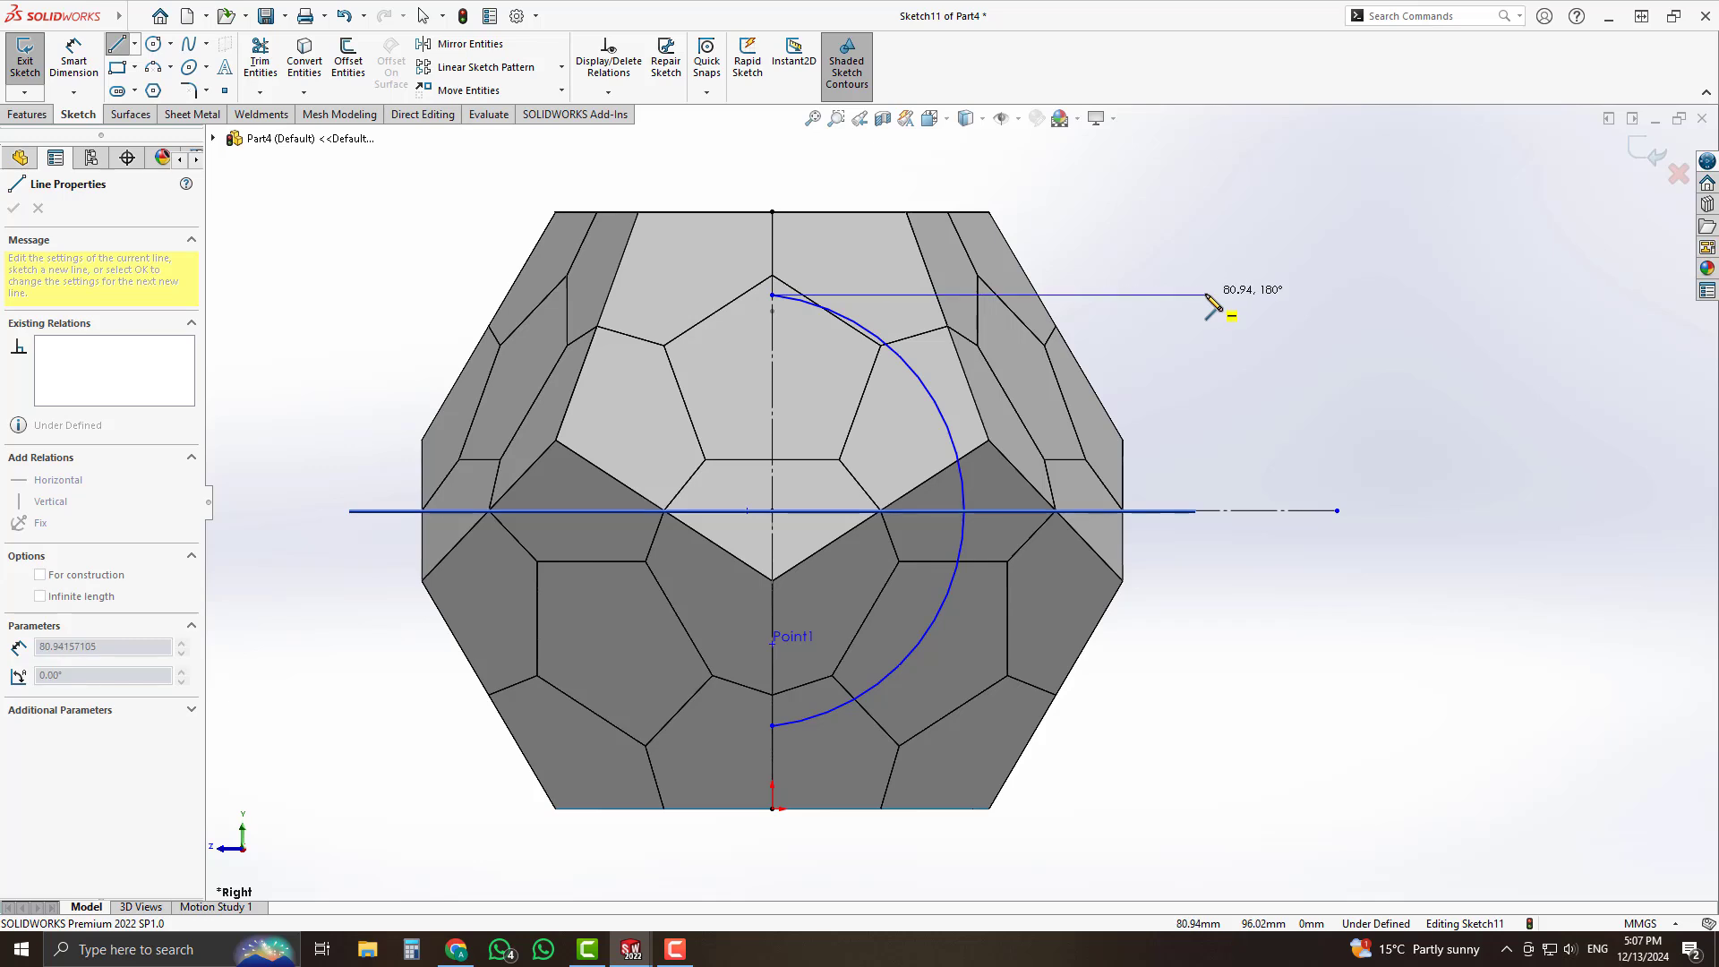
pyautogui.click(1206, 295)
pyautogui.press('Escape')
pyautogui.click(1099, 296)
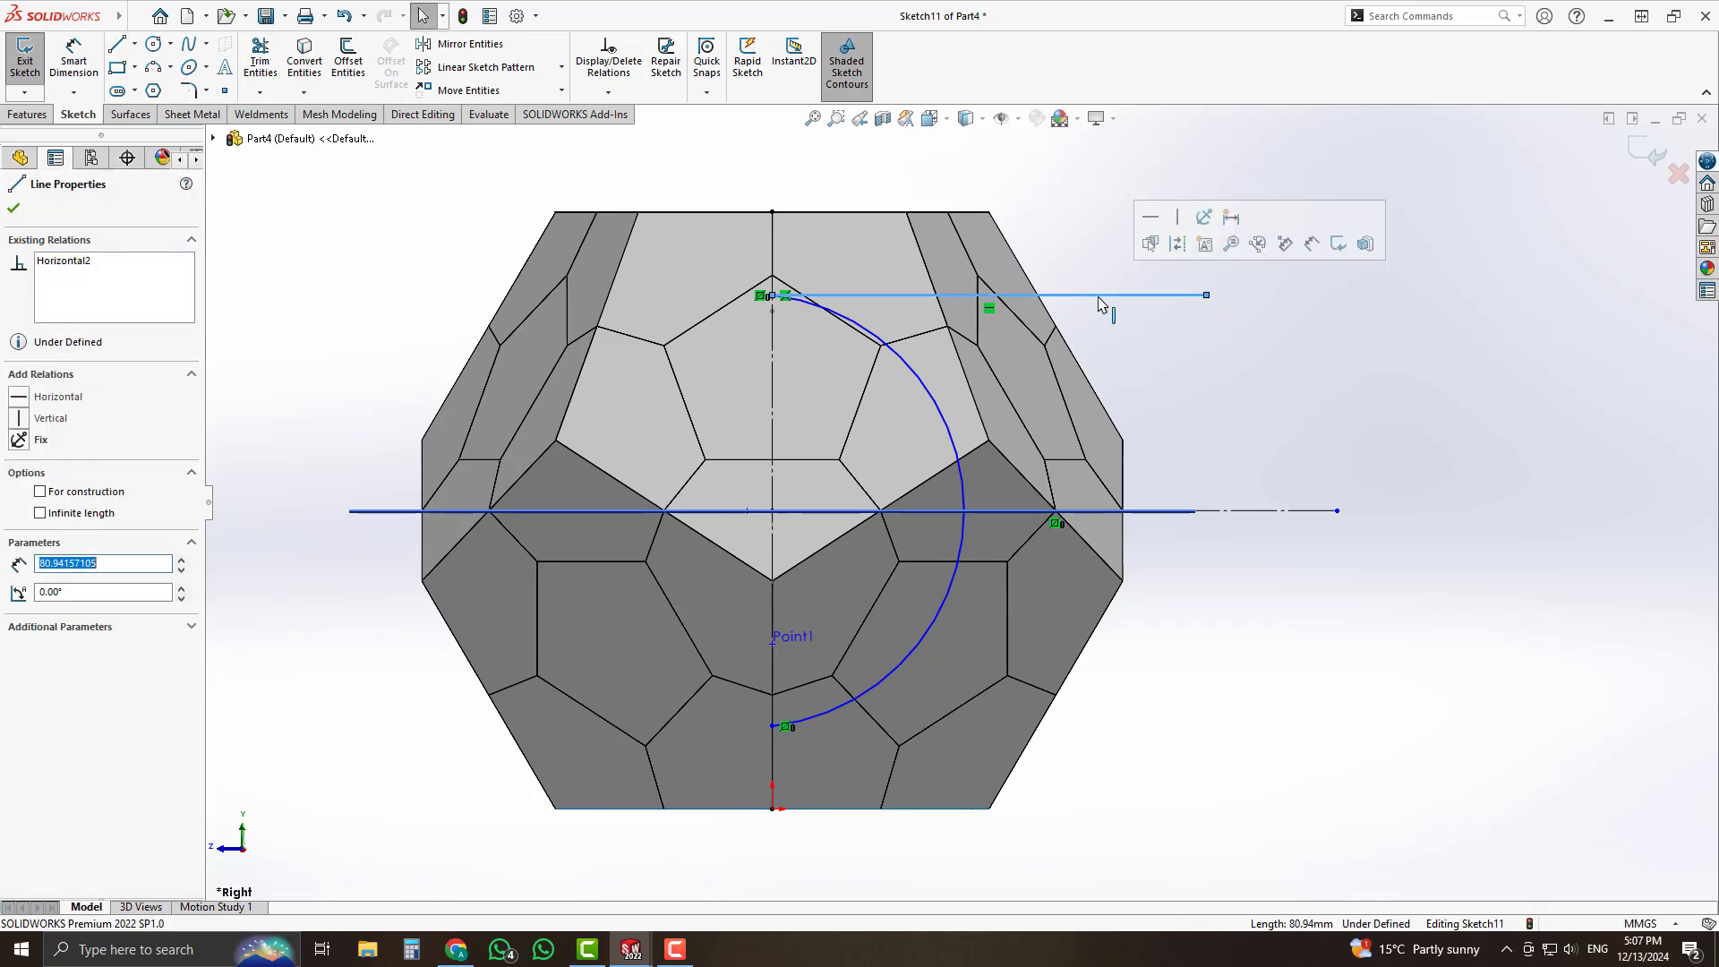
pyautogui.click(1176, 244)
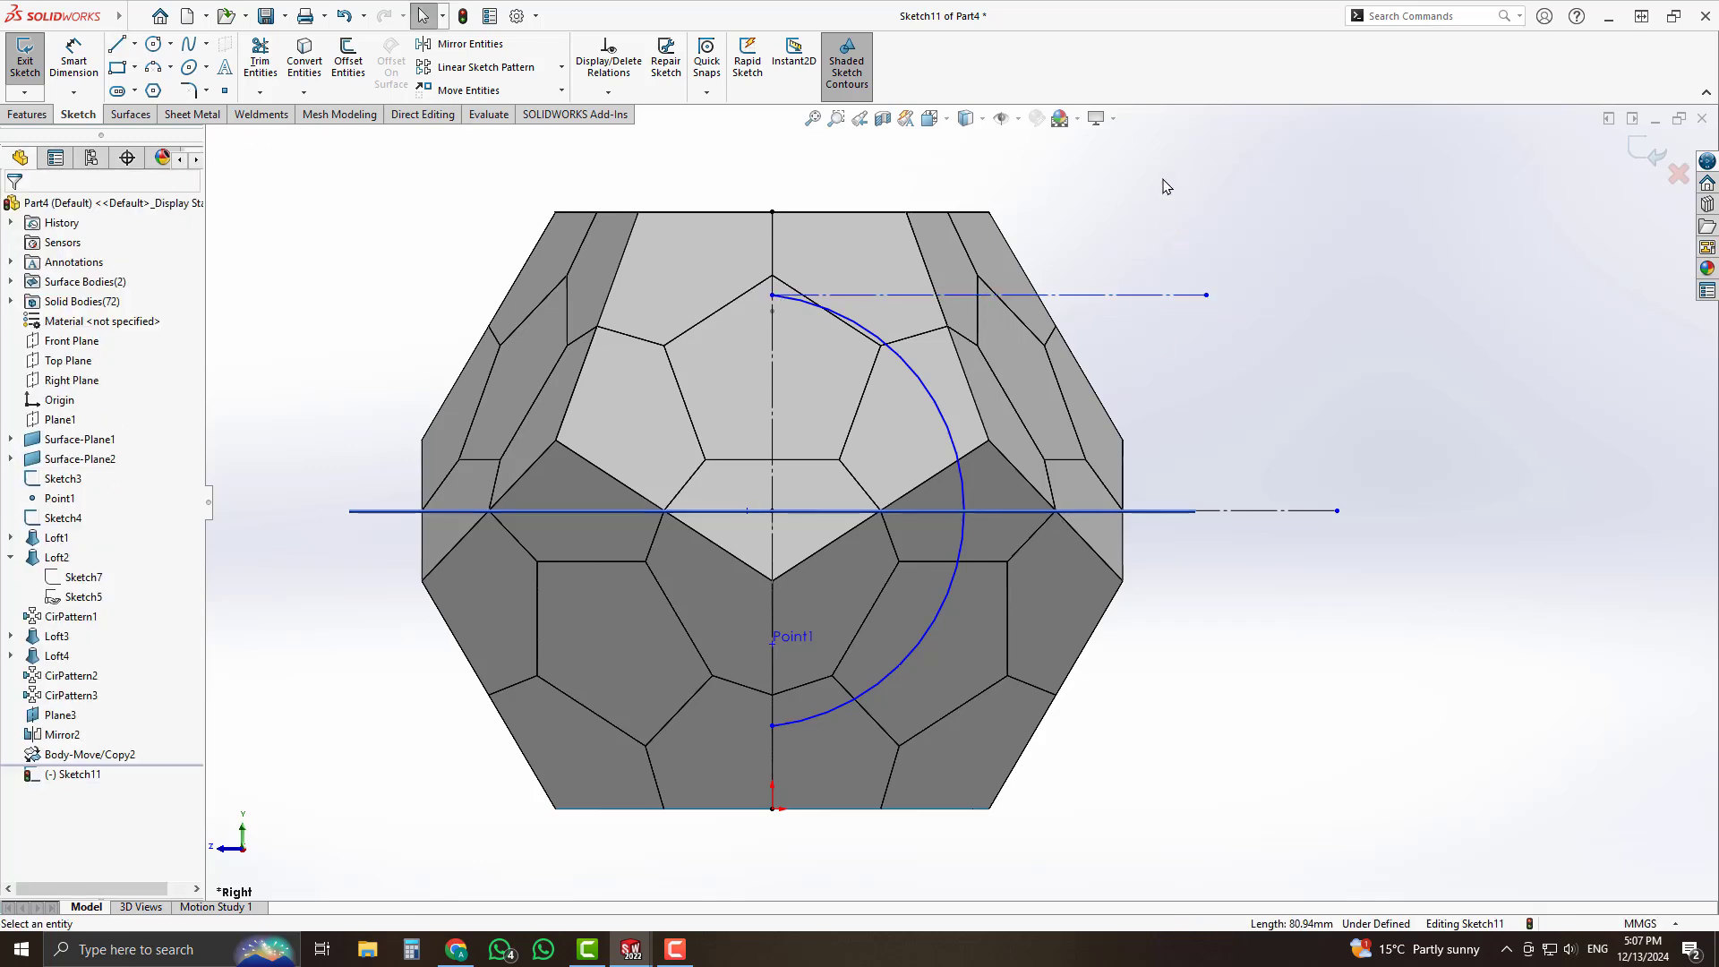
# Make the arc tangent to the upper horizontal construction line.
pyautogui.click(886, 295)
pyautogui.keyDown('ctrl'); pyautogui.click(900, 357); pyautogui.keyUp('ctrl')
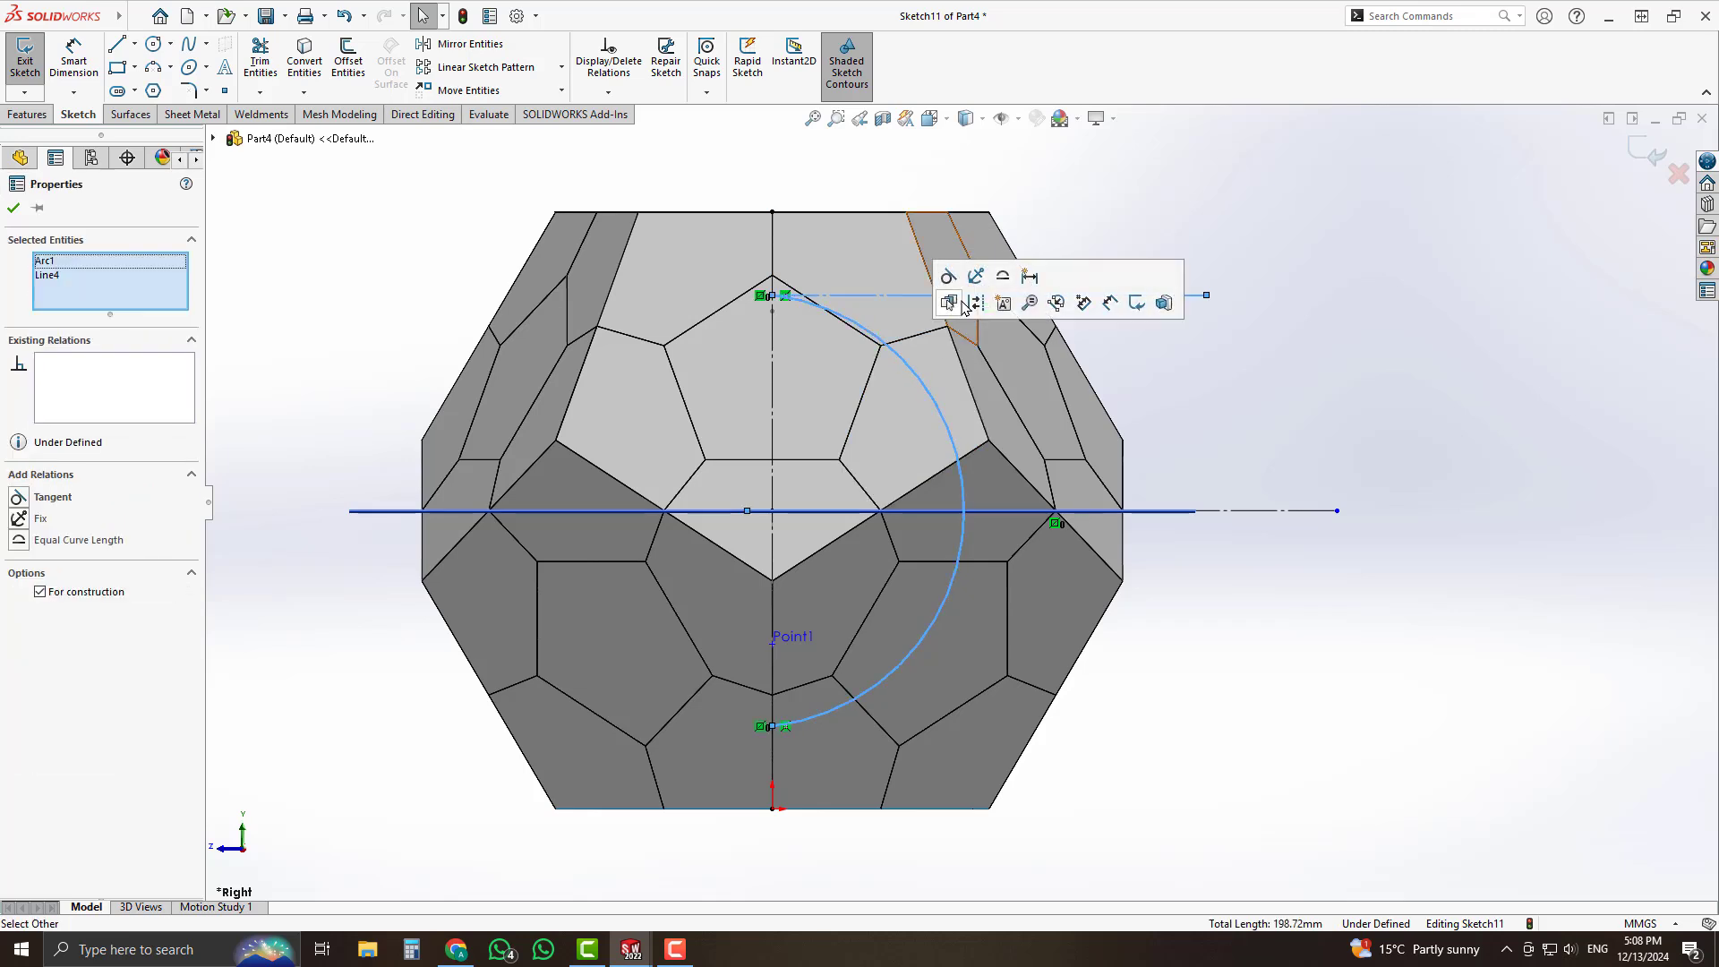
pyautogui.click(945, 278)
pyautogui.click(1164, 215)
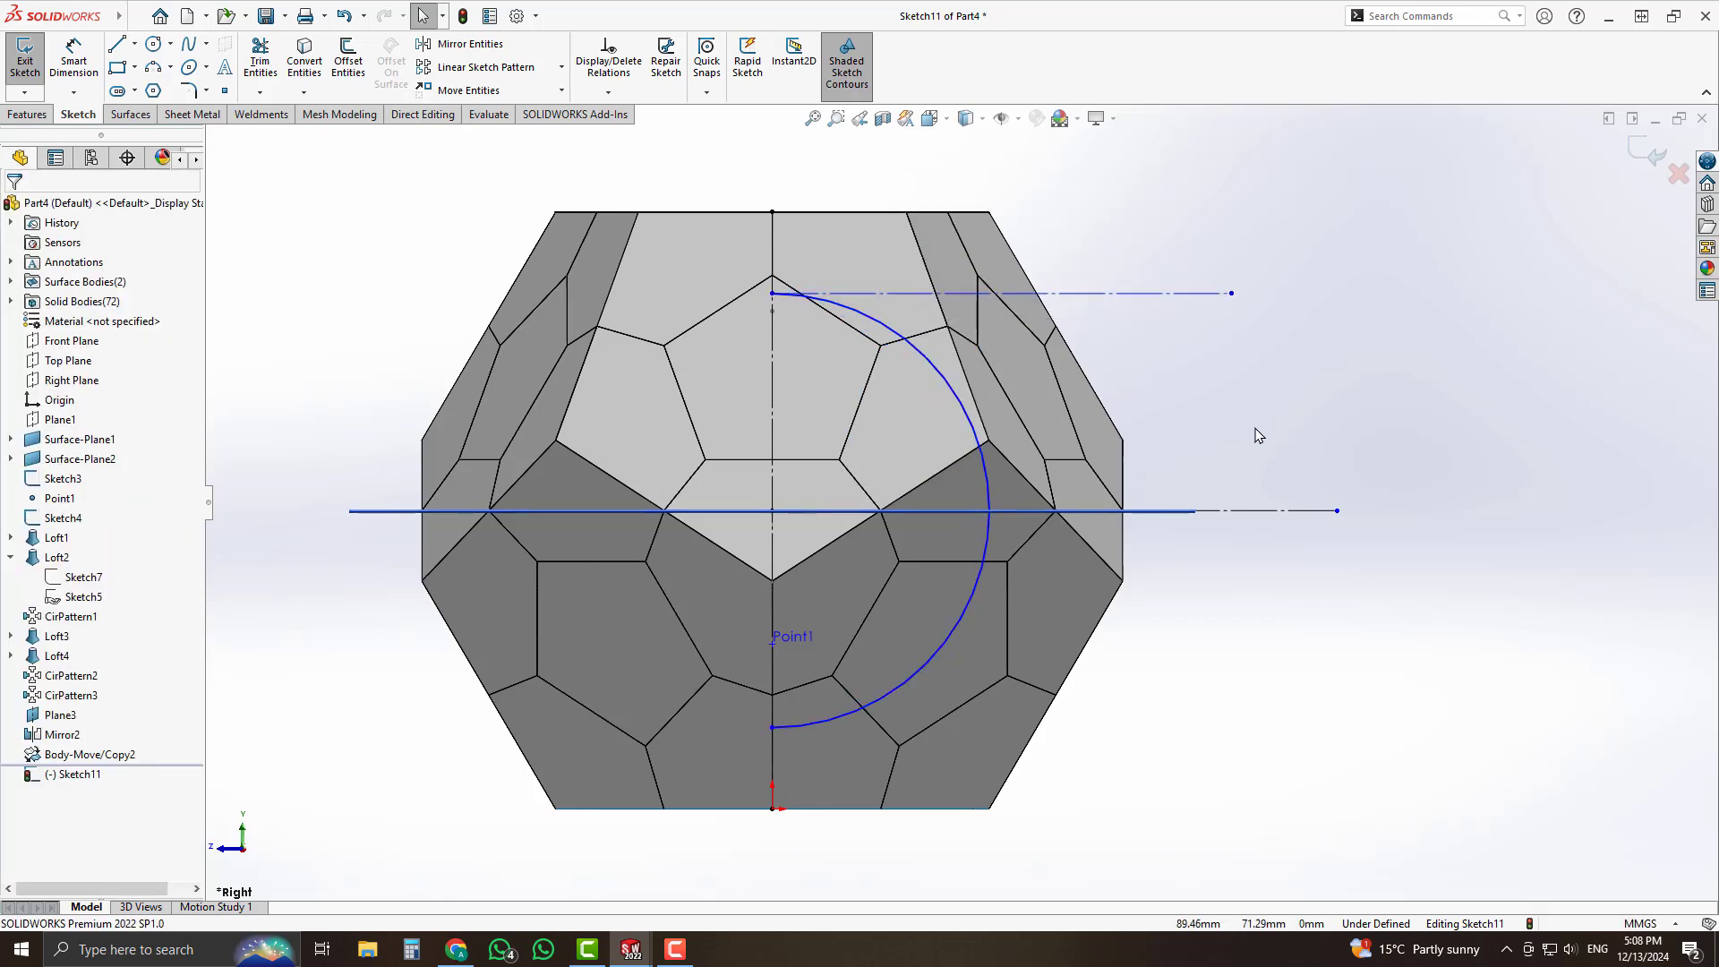
# Close the arc with a solid vertical line between its lower and upper endpoints.
pyautogui.moveTo(1259, 435); pyautogui.dragTo(1258, 248, button='right')
pyautogui.press('l')
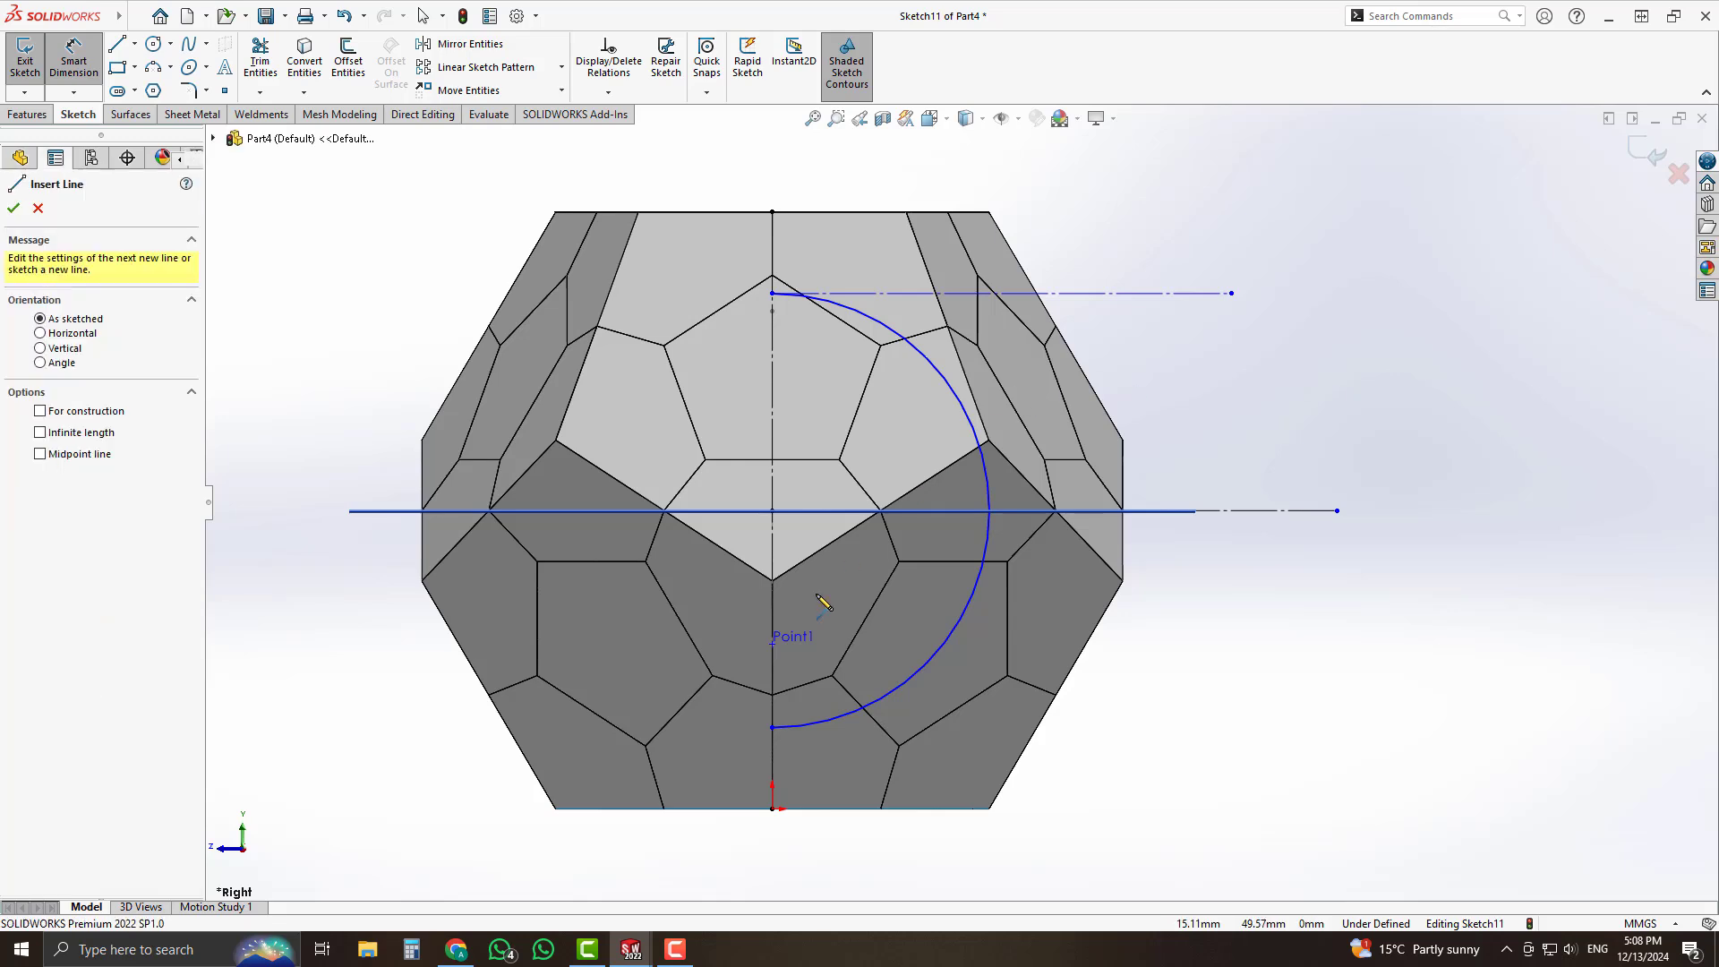
pyautogui.click(772, 727)
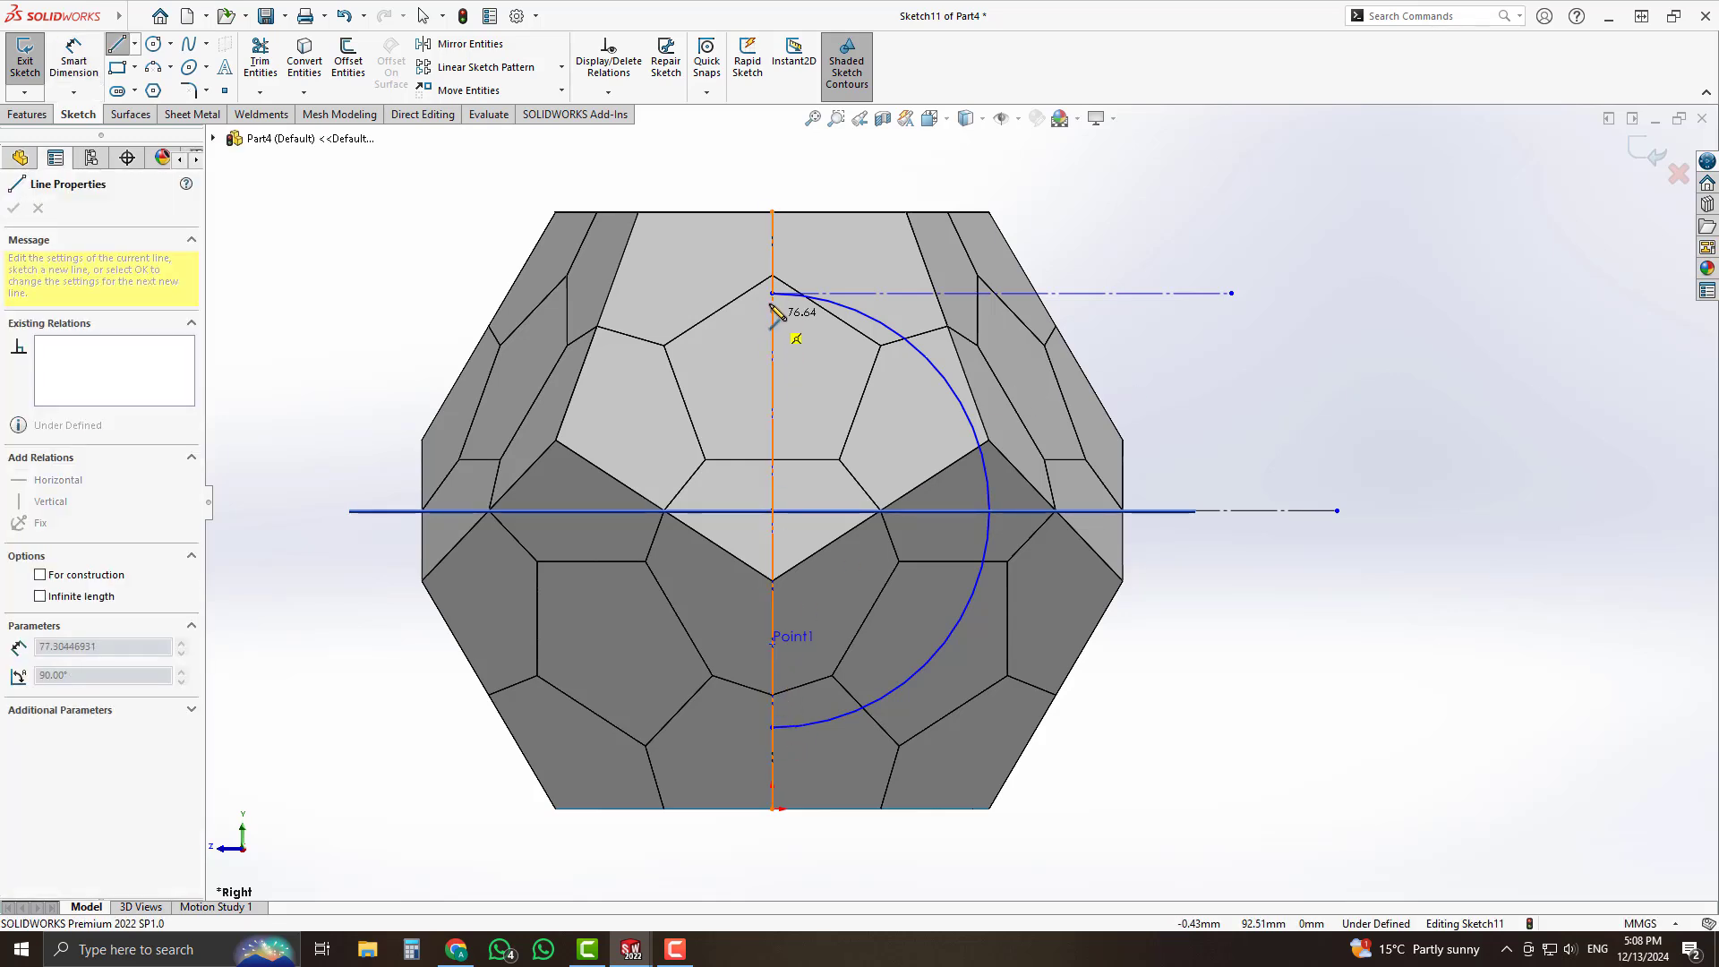
pyautogui.click(772, 293)
pyautogui.press('Escape')
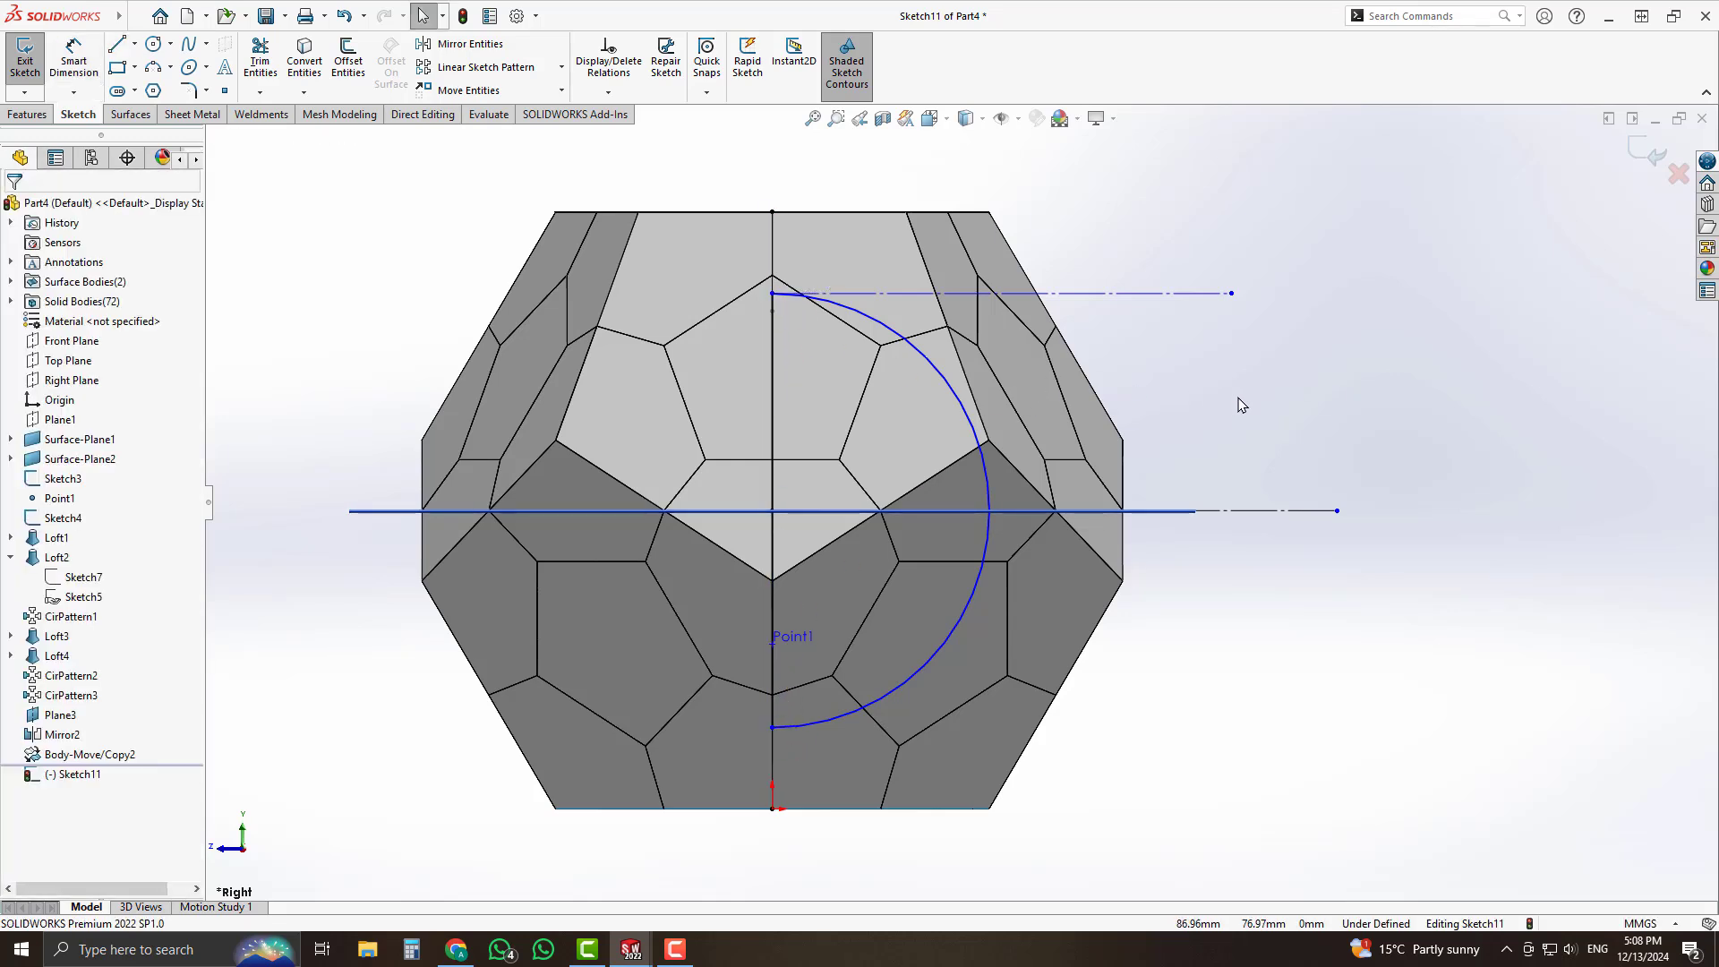
# Dimension the vertical closing line of the half circle to 90 mm.
pyautogui.press('d')
pyautogui.click(772, 405)
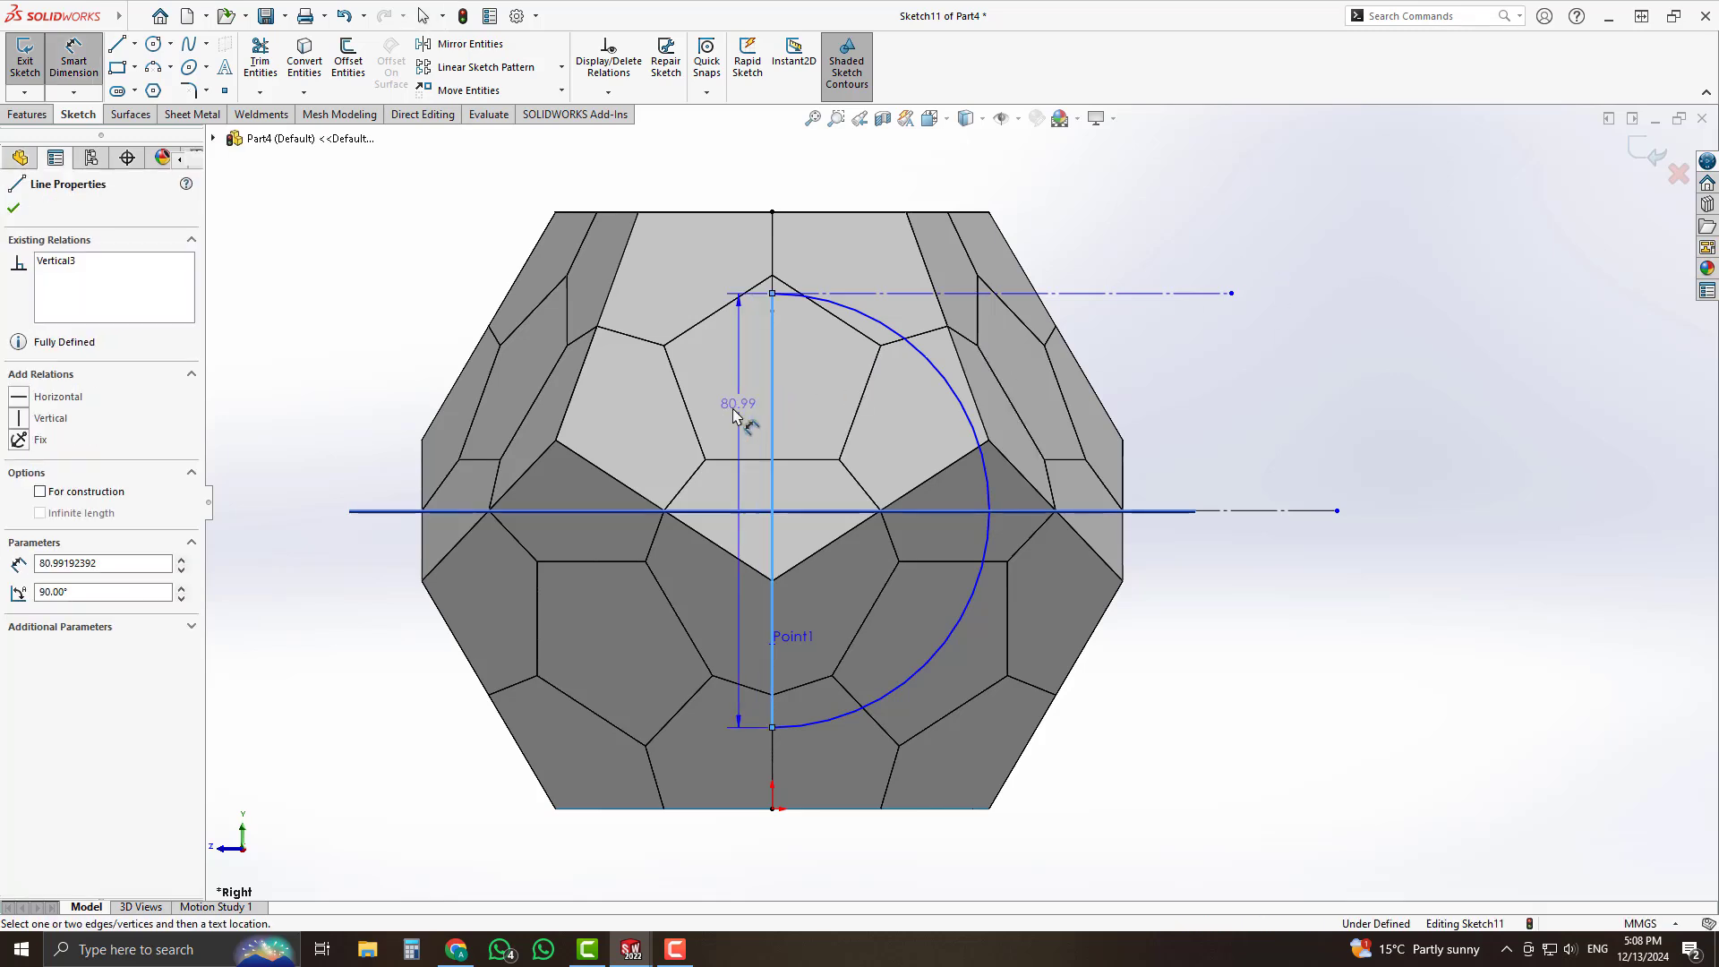
pyautogui.click(733, 414)
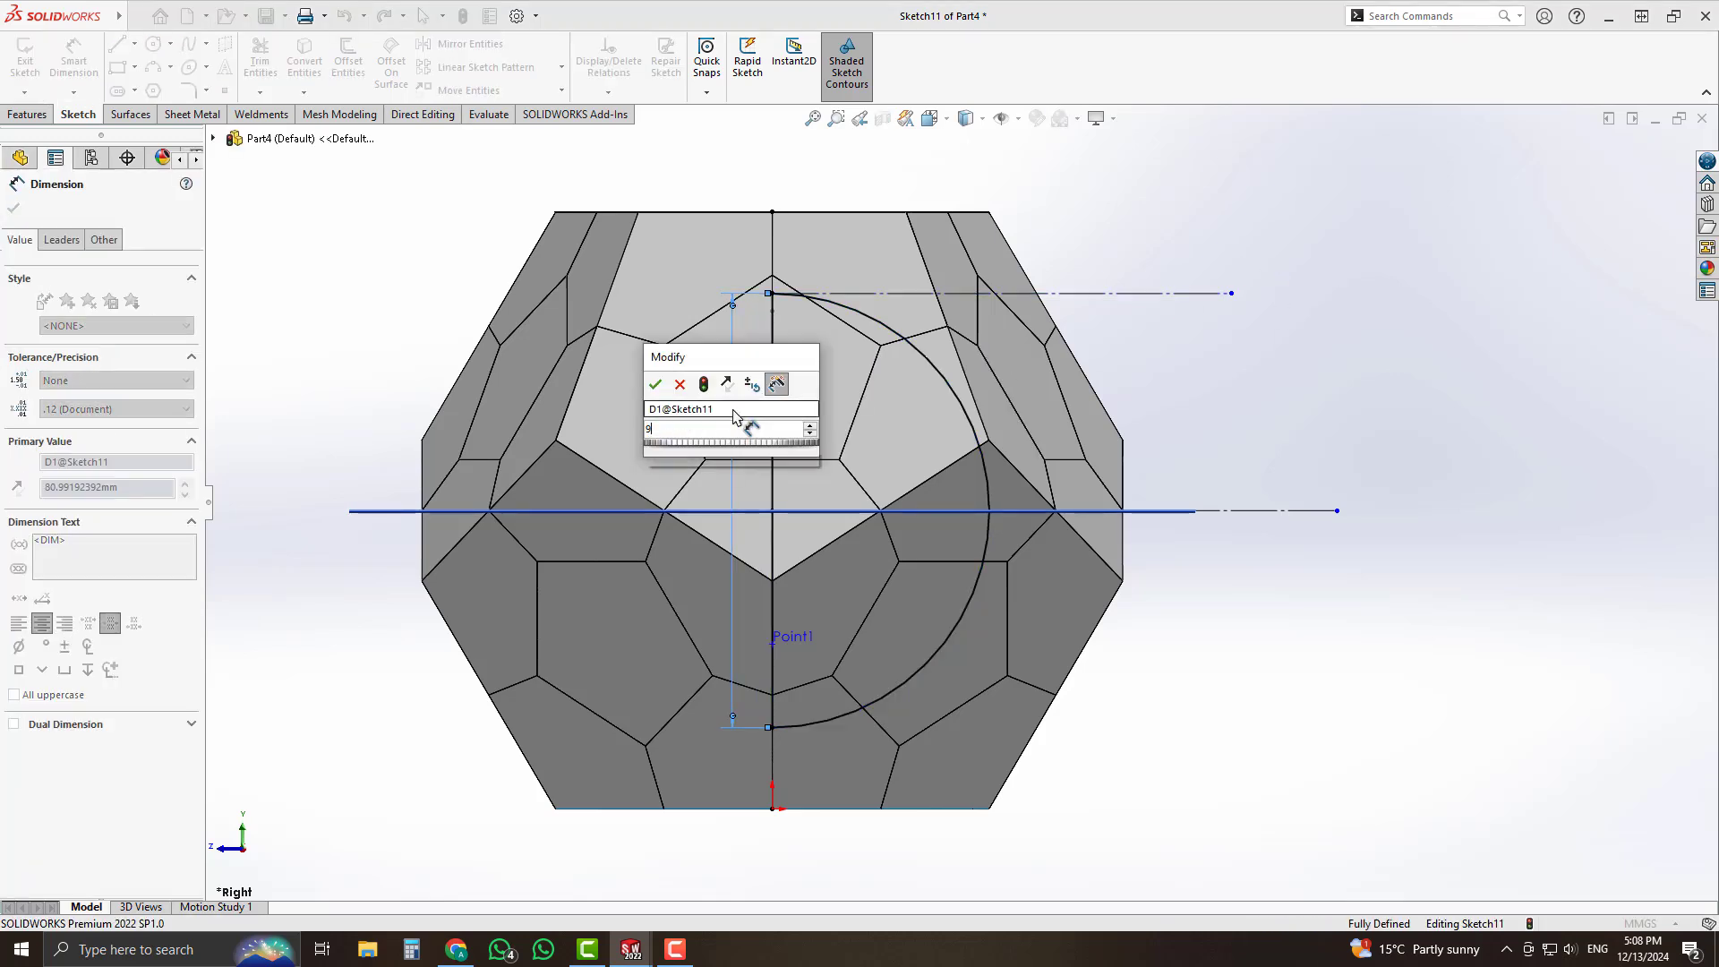
pyautogui.press('Return')
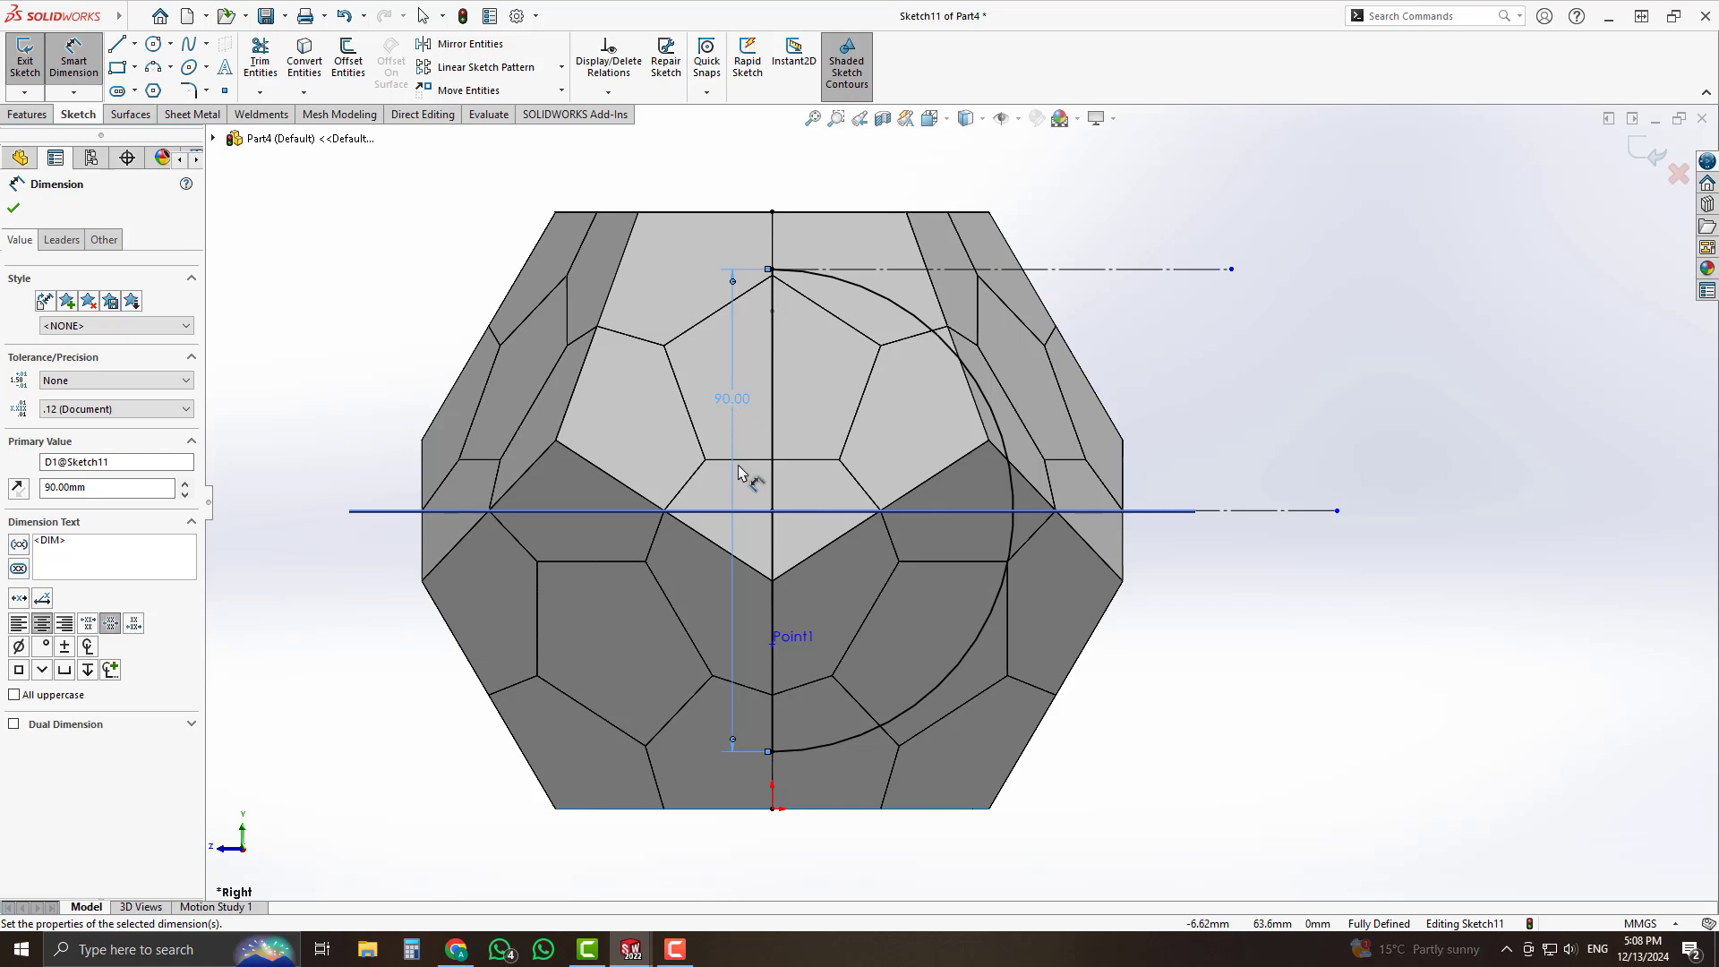
# Set the length of the half circle's closing line to 100 mm.
pyautogui.doubleClick(735, 405)
pyautogui.write('100')
pyautogui.press('Return')
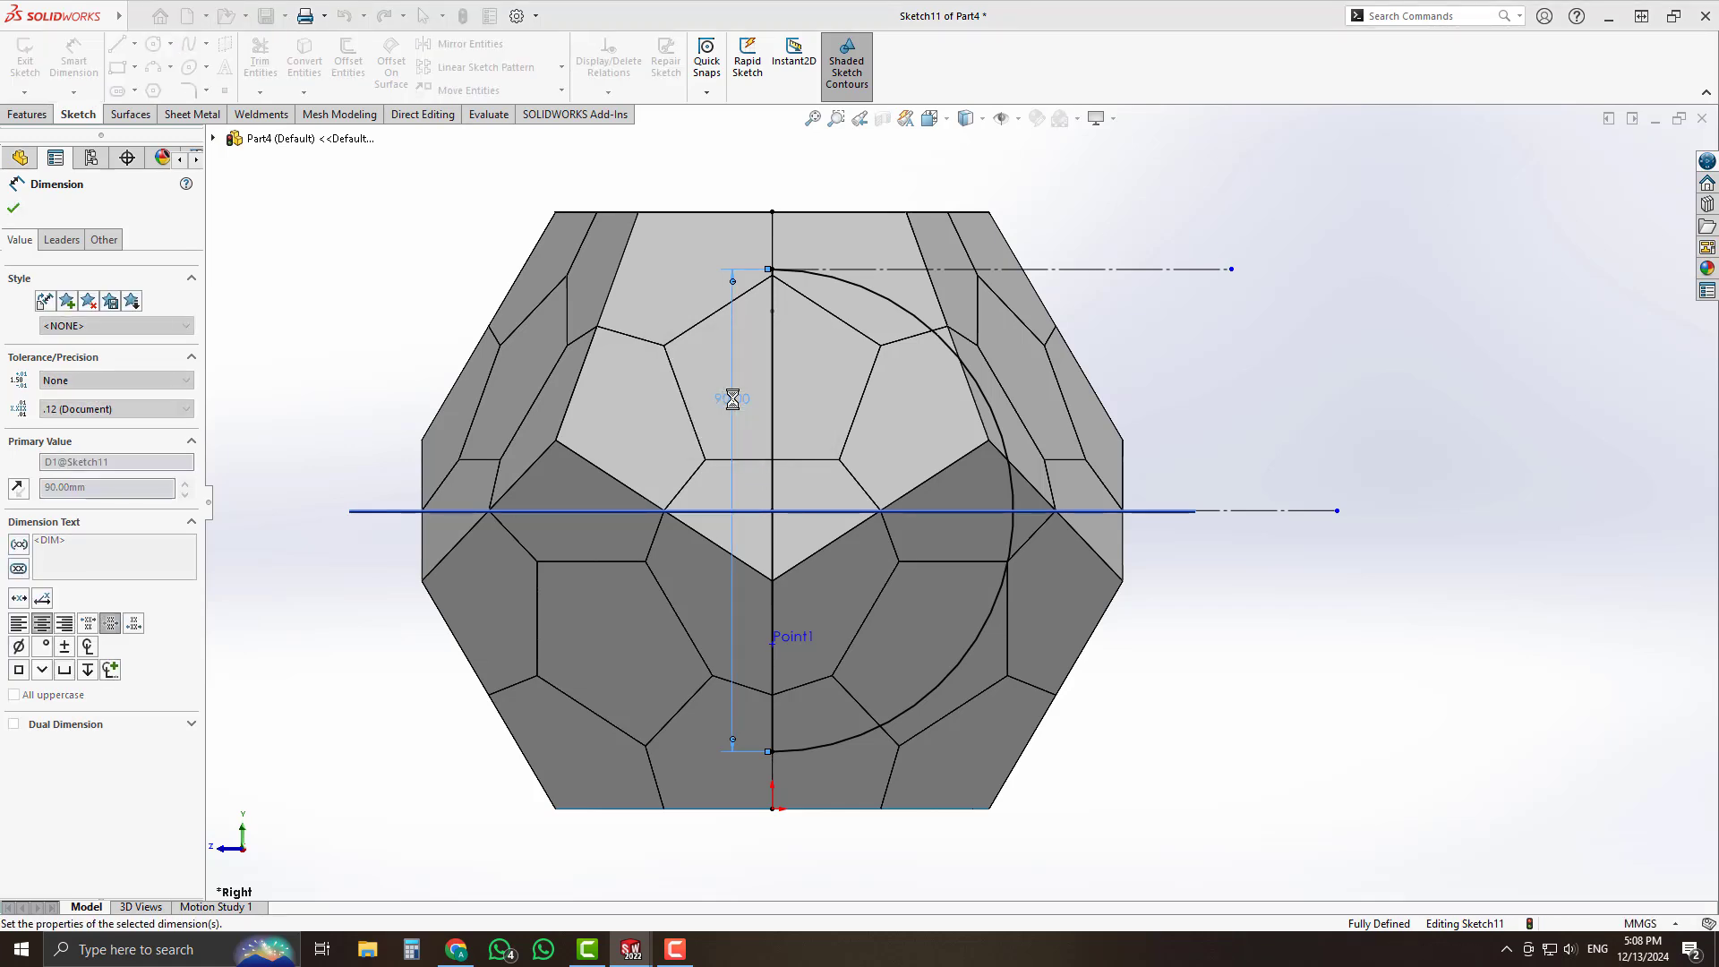
pyautogui.click(1252, 363)
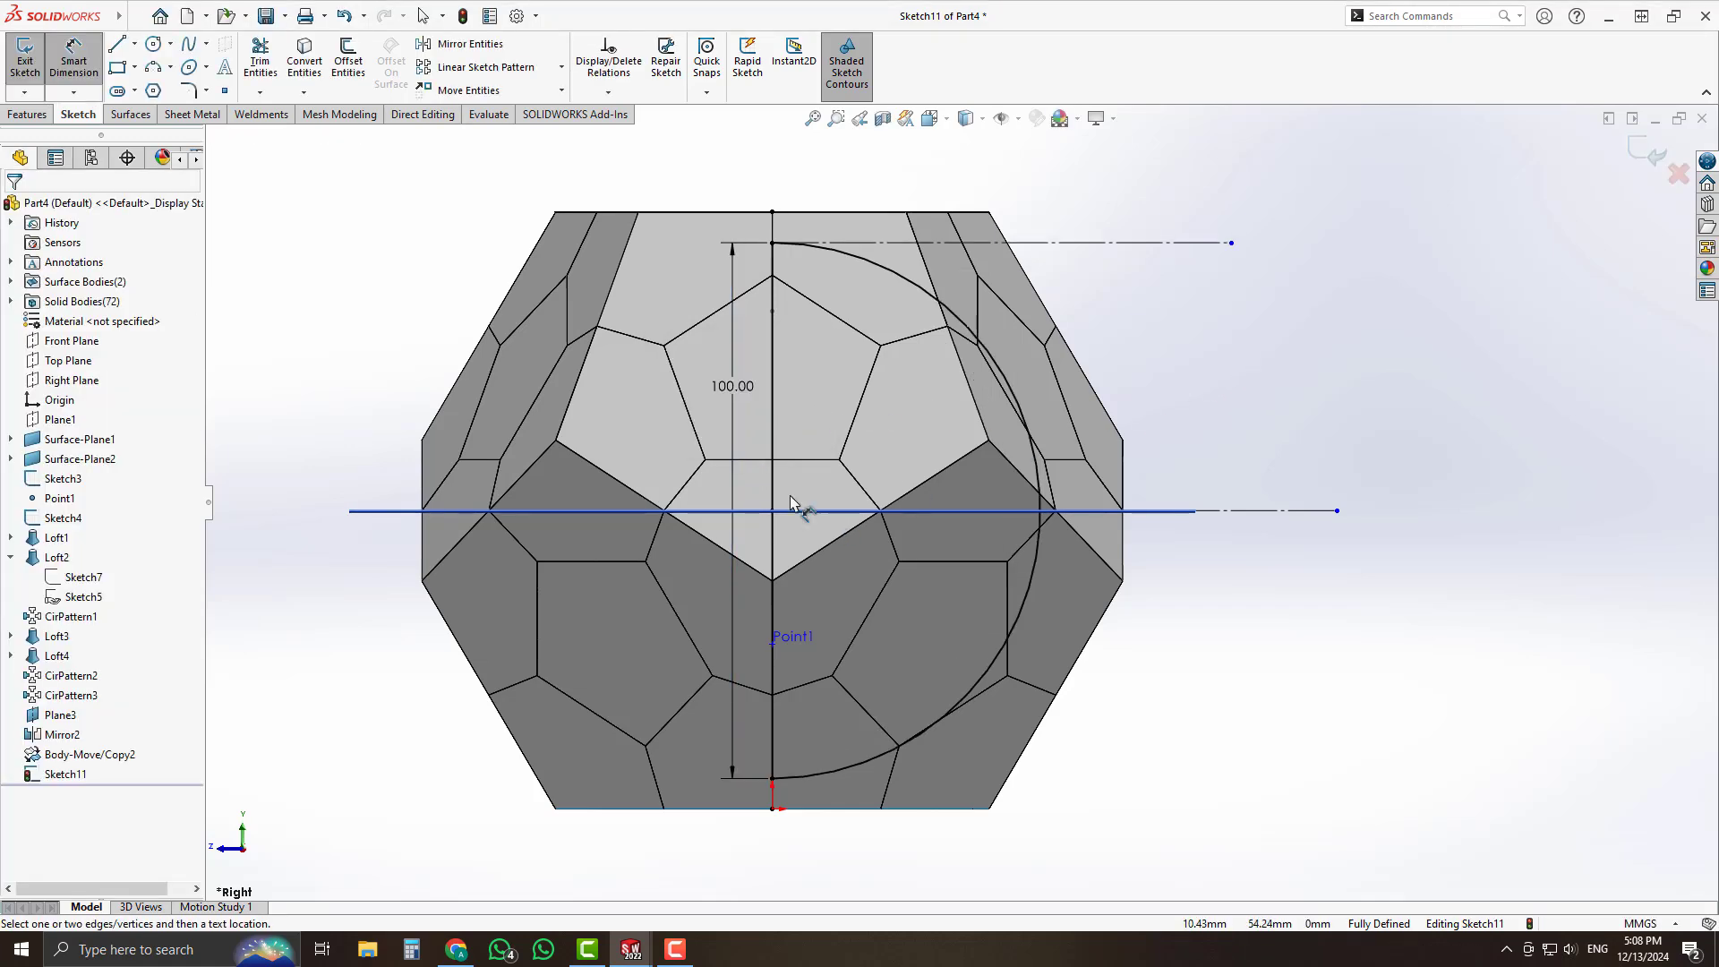
# Set the length of the half circle's closing line to 95 mm.
pyautogui.doubleClick(736, 390)
pyautogui.write('95')
pyautogui.press('Return')
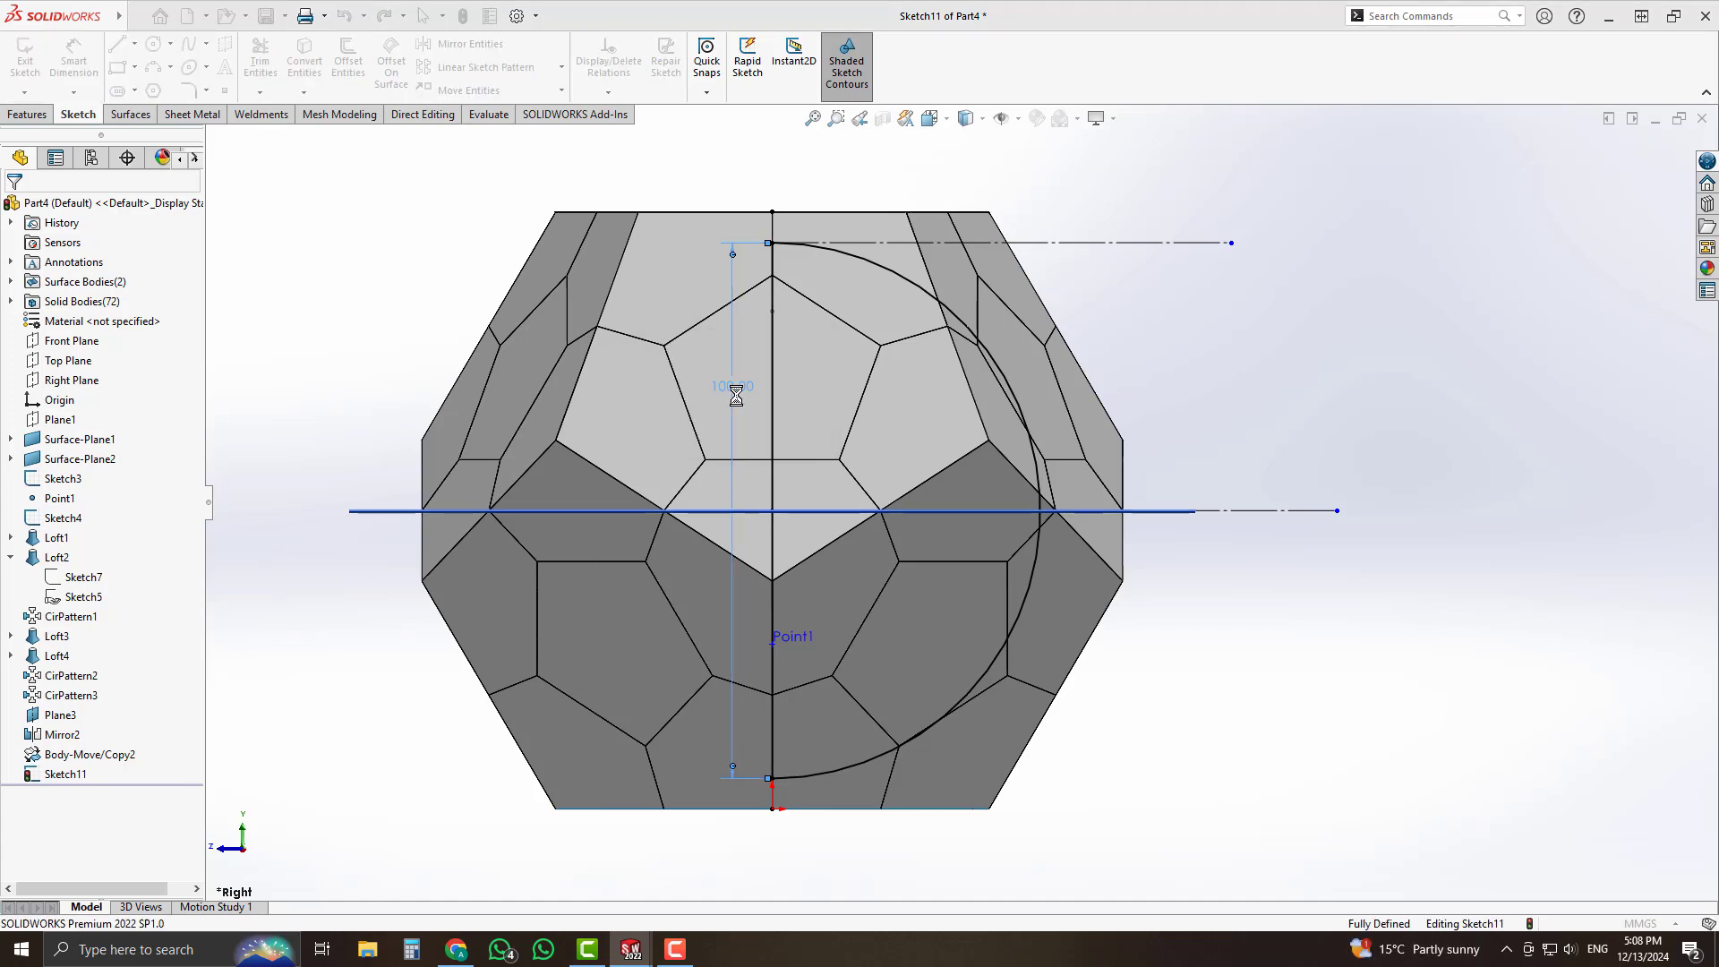
# Convert the half circle's vertical closing line into construction geometry.
pyautogui.click(1361, 351)
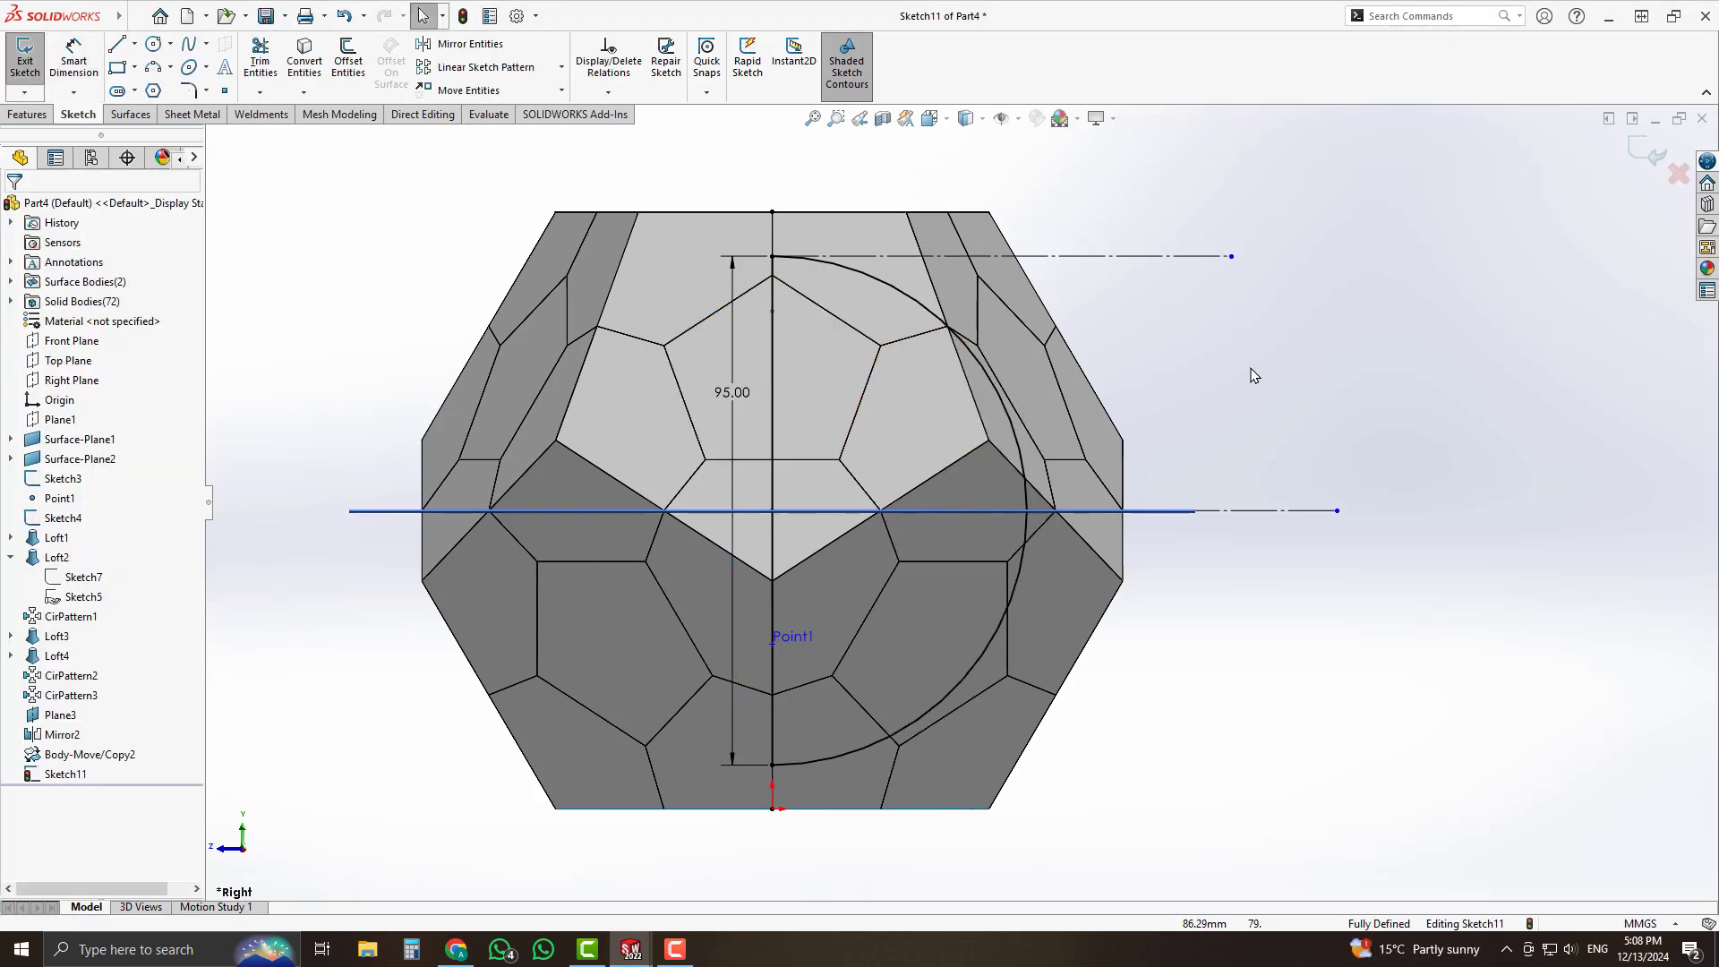
pyautogui.click(776, 395)
pyautogui.click(962, 338)
# Draw a closed rectangular outline about 133 mm tall around the outside of the arc, connecting its upper and lower endpoints.
pyautogui.moveTo(1414, 334); pyautogui.dragTo(984, 300, button='right')
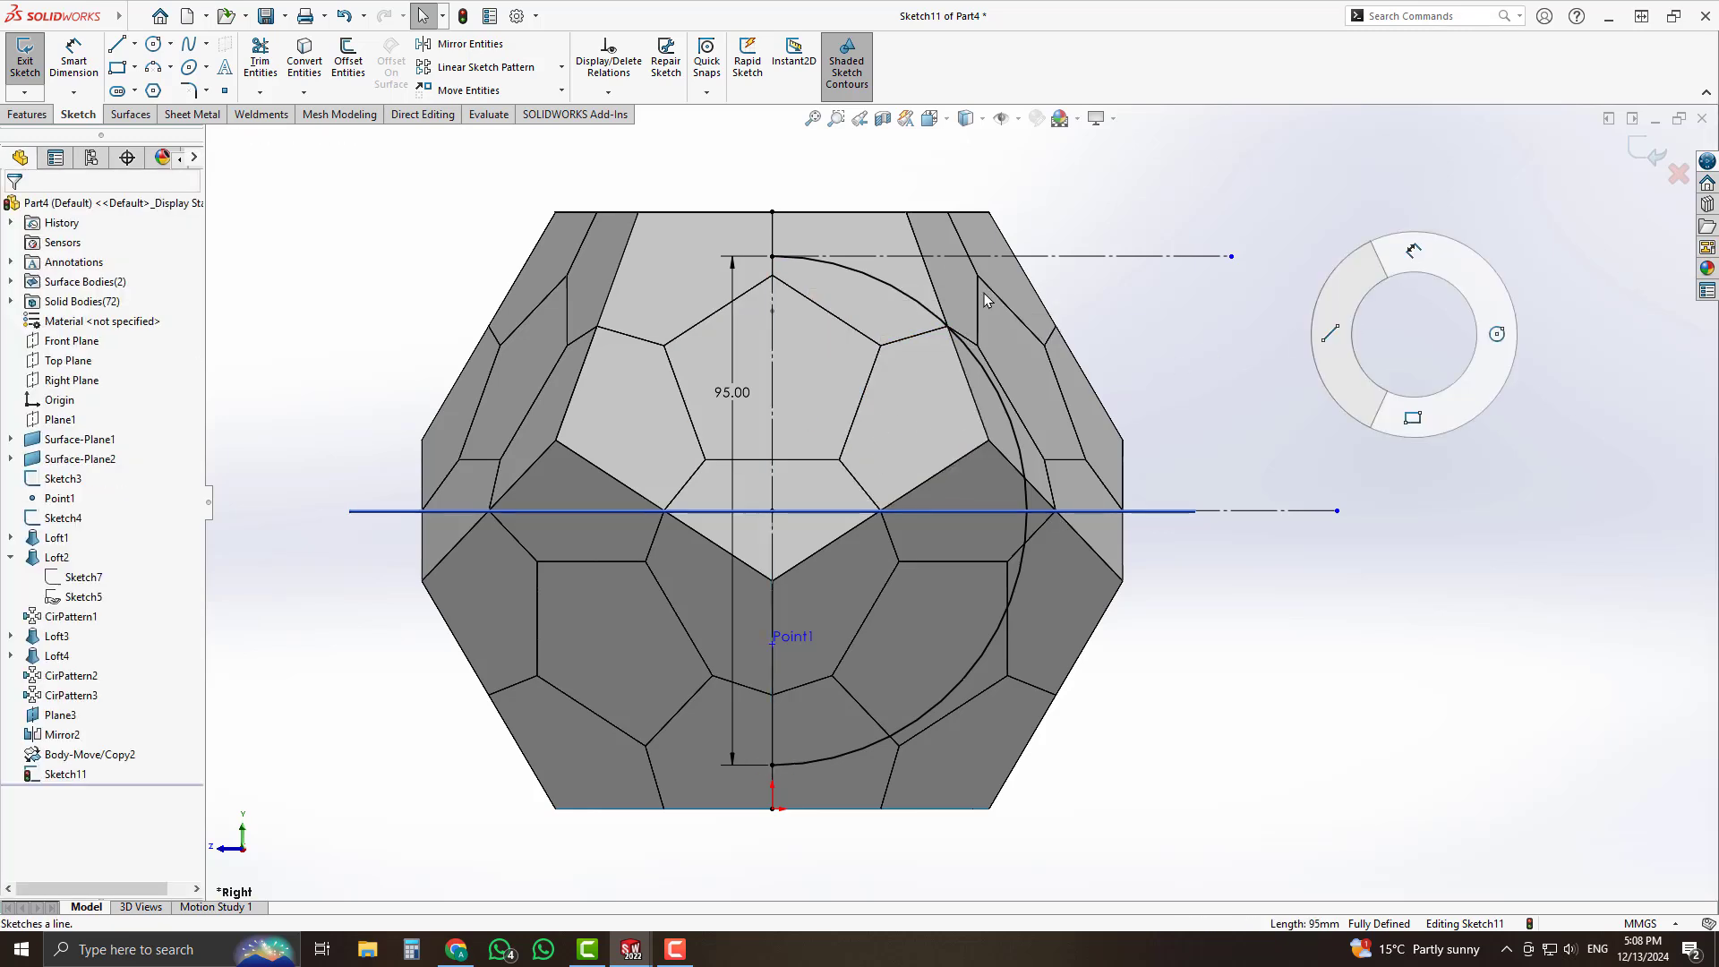
pyautogui.click(773, 257)
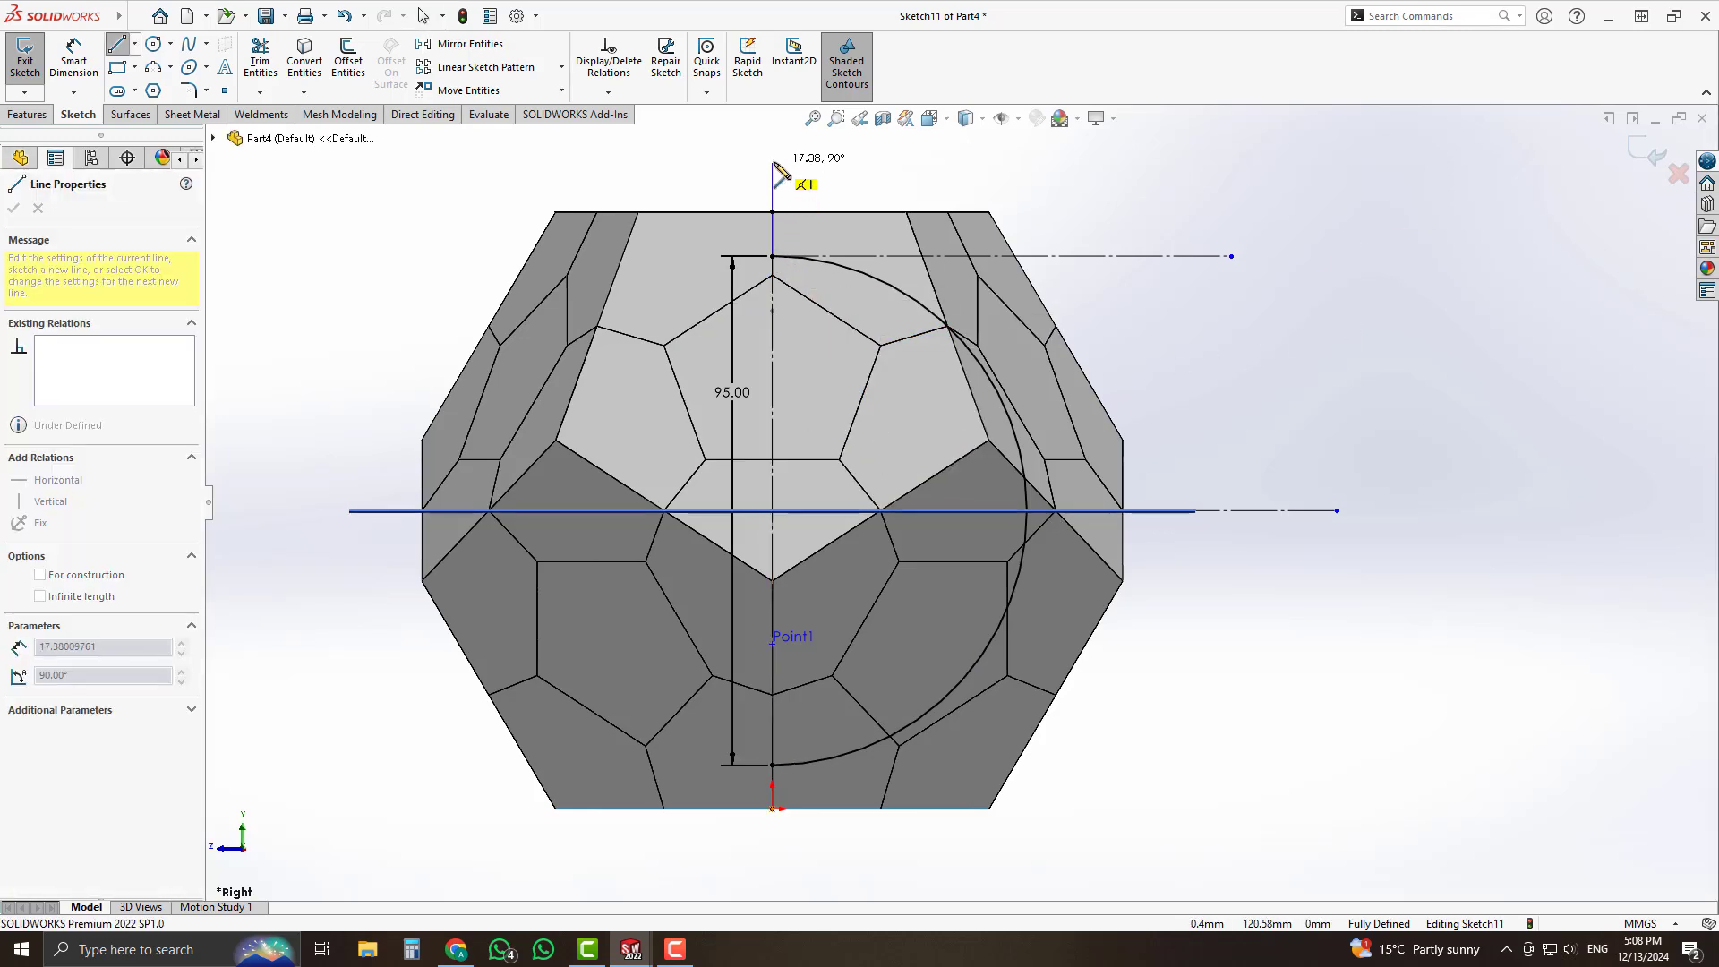
pyautogui.click(773, 158)
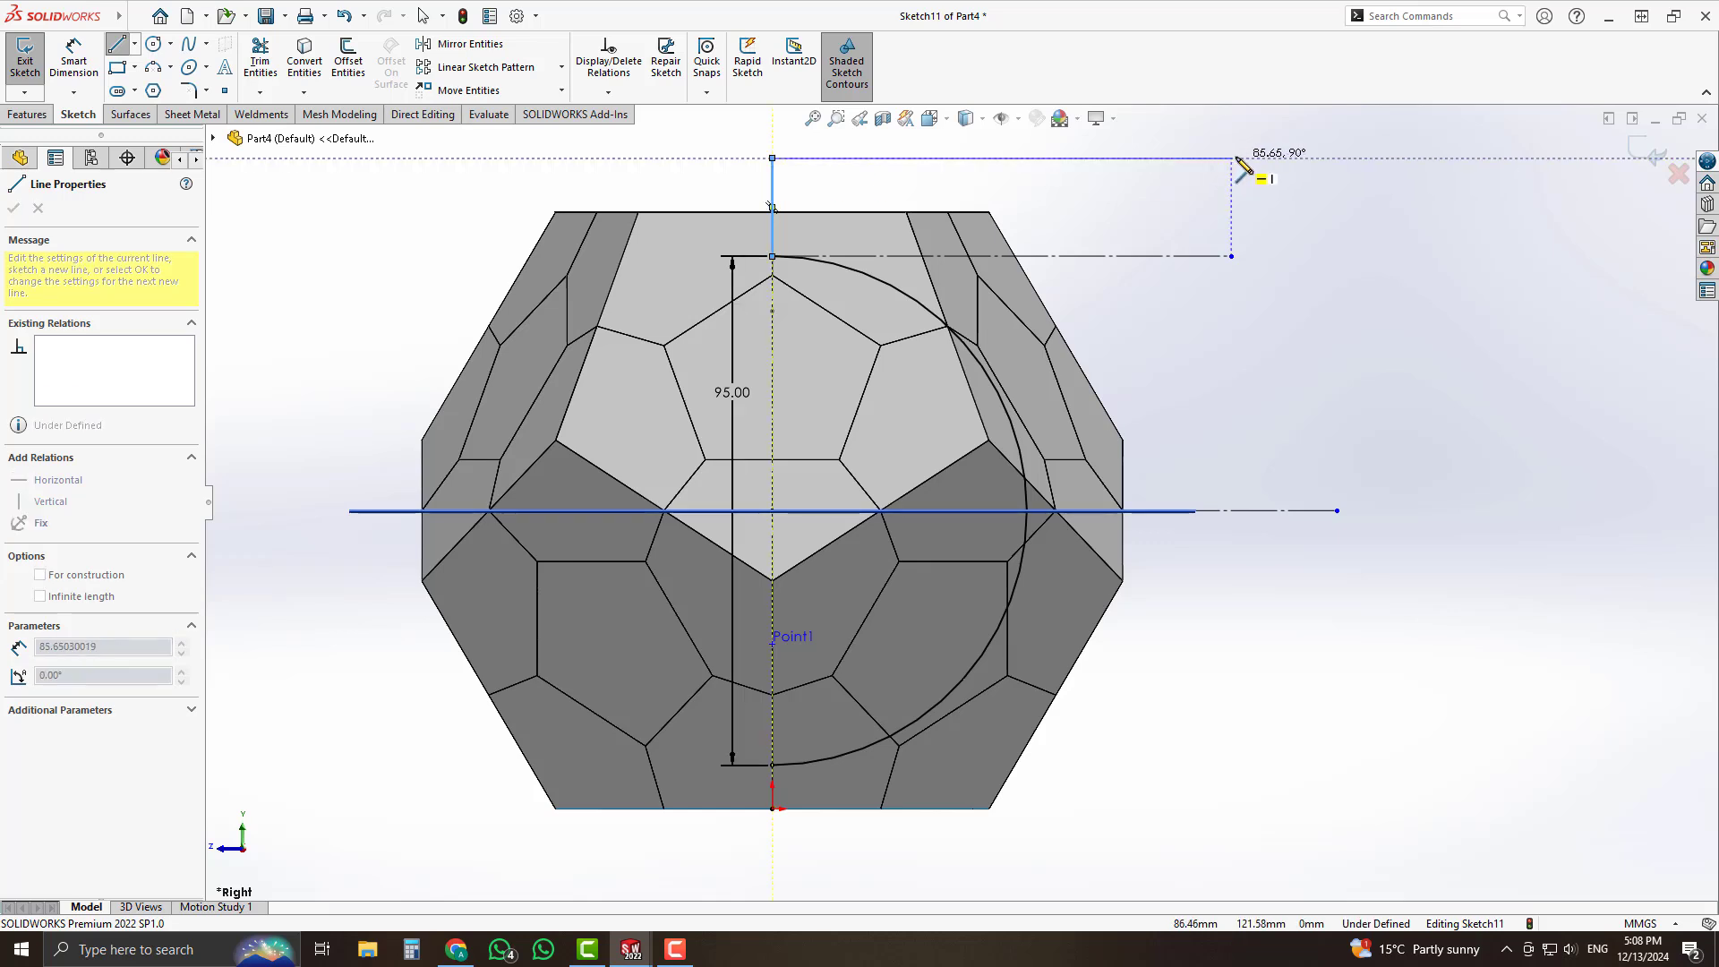
pyautogui.click(1246, 159)
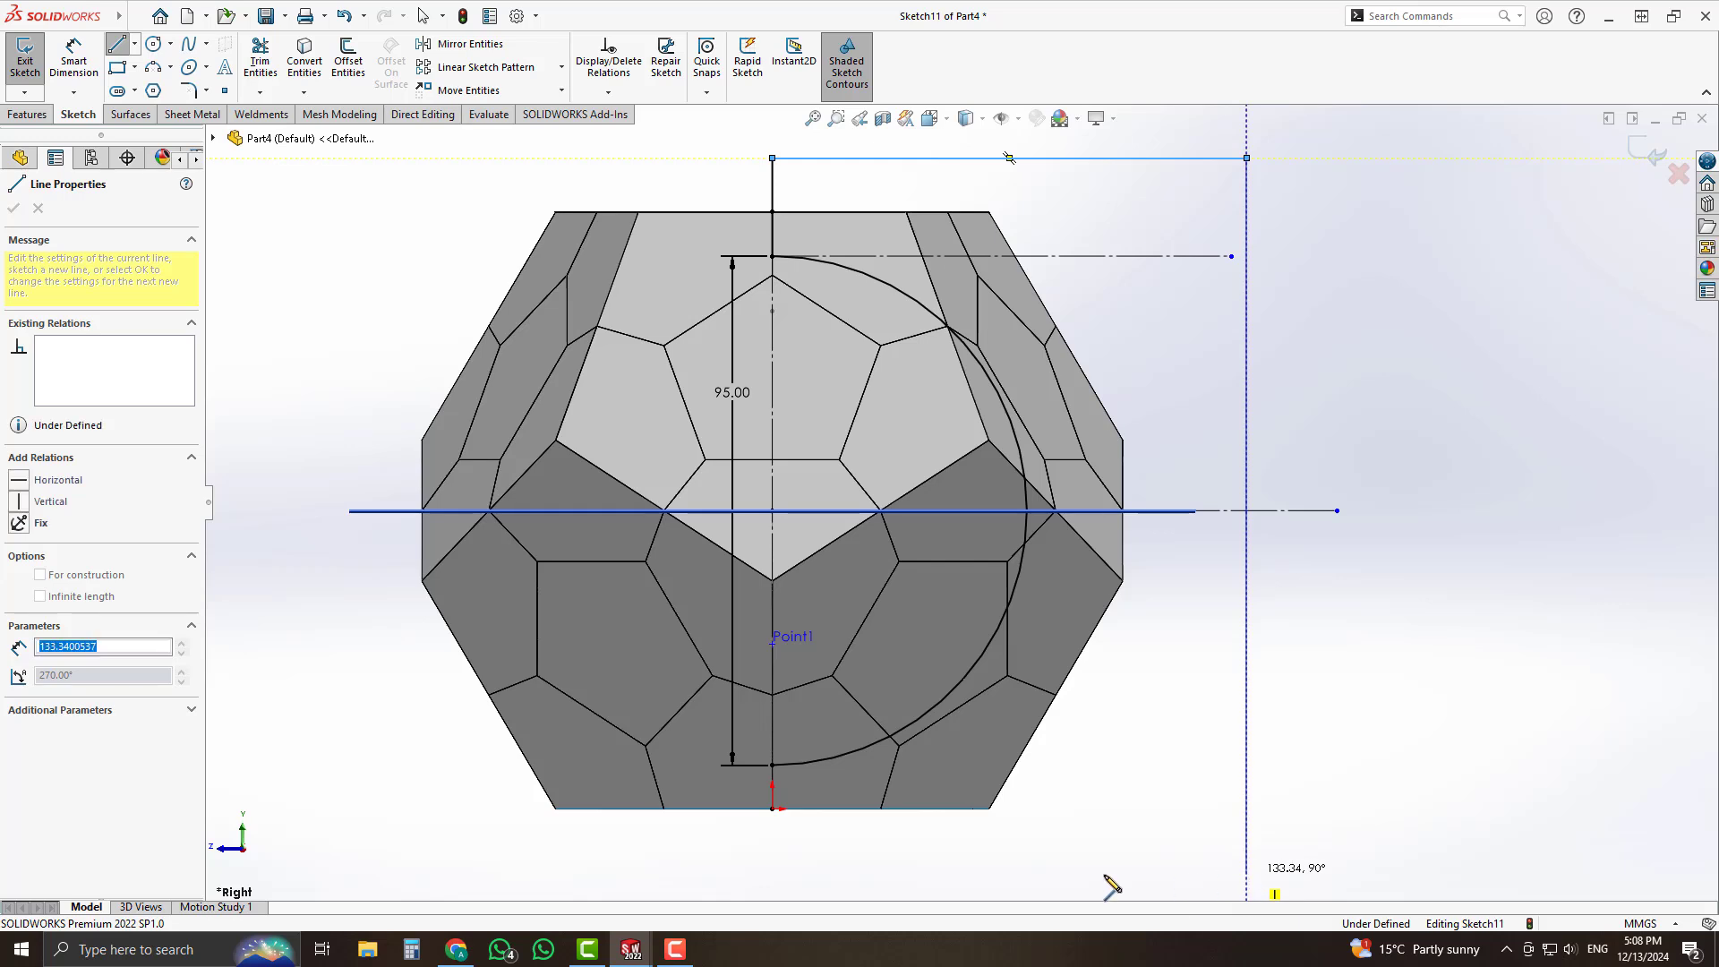
pyautogui.click(1246, 872)
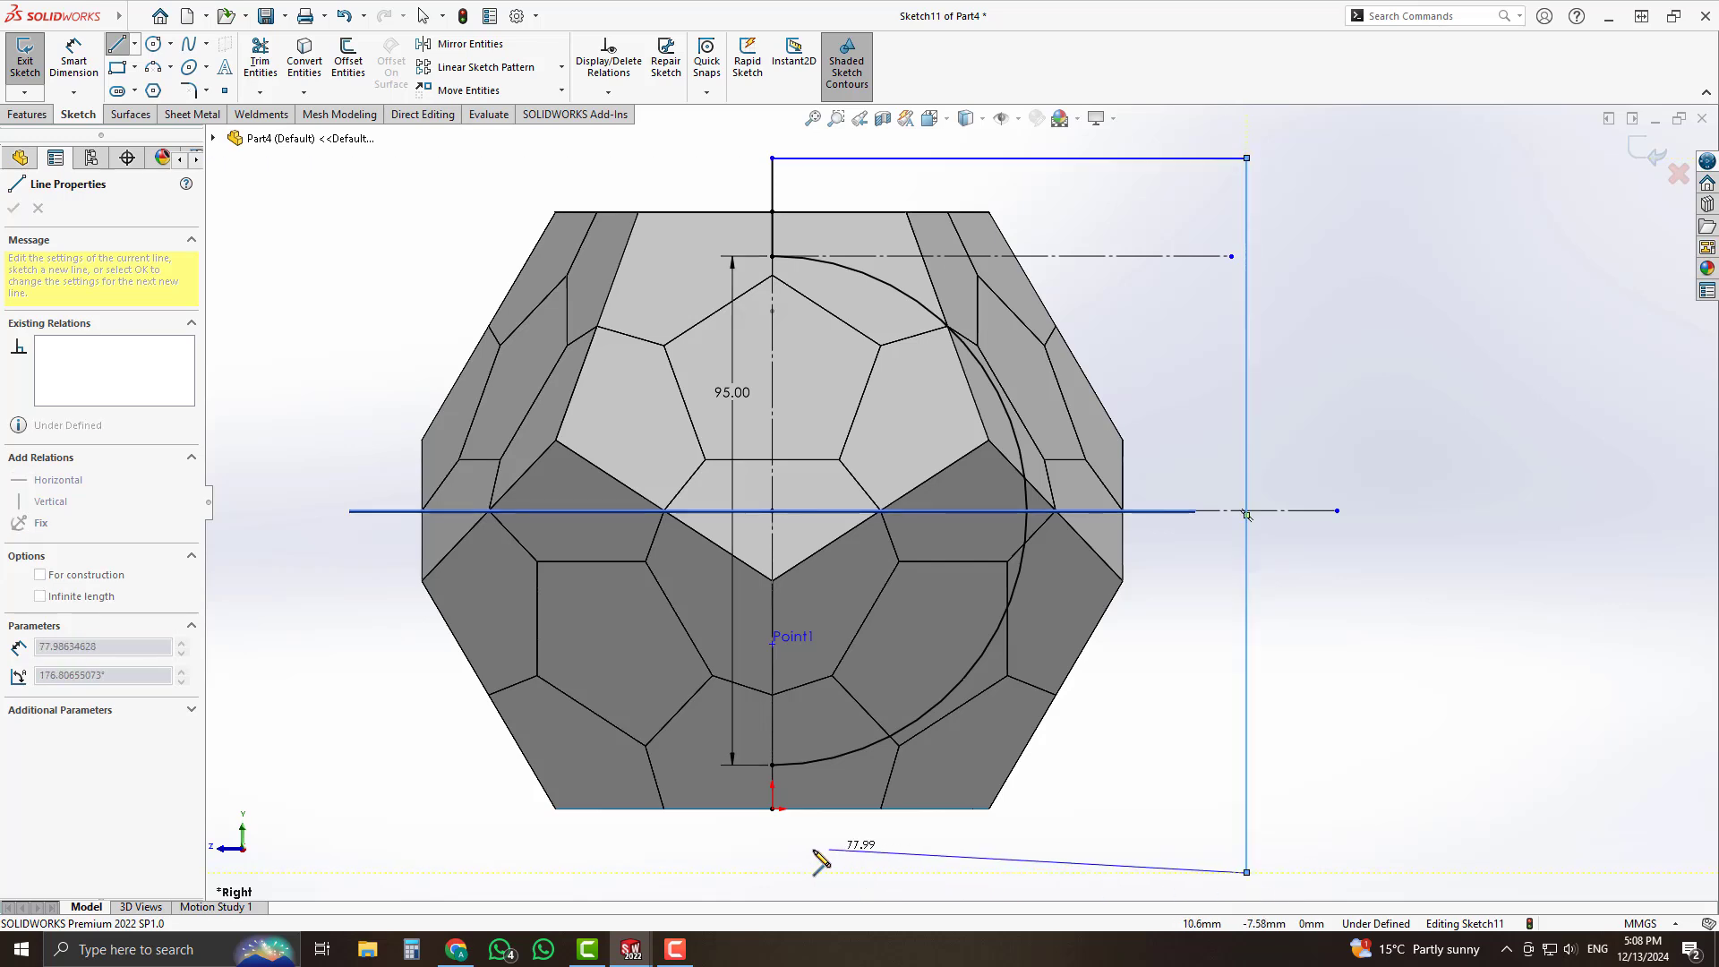
pyautogui.click(772, 872)
pyautogui.click(771, 765)
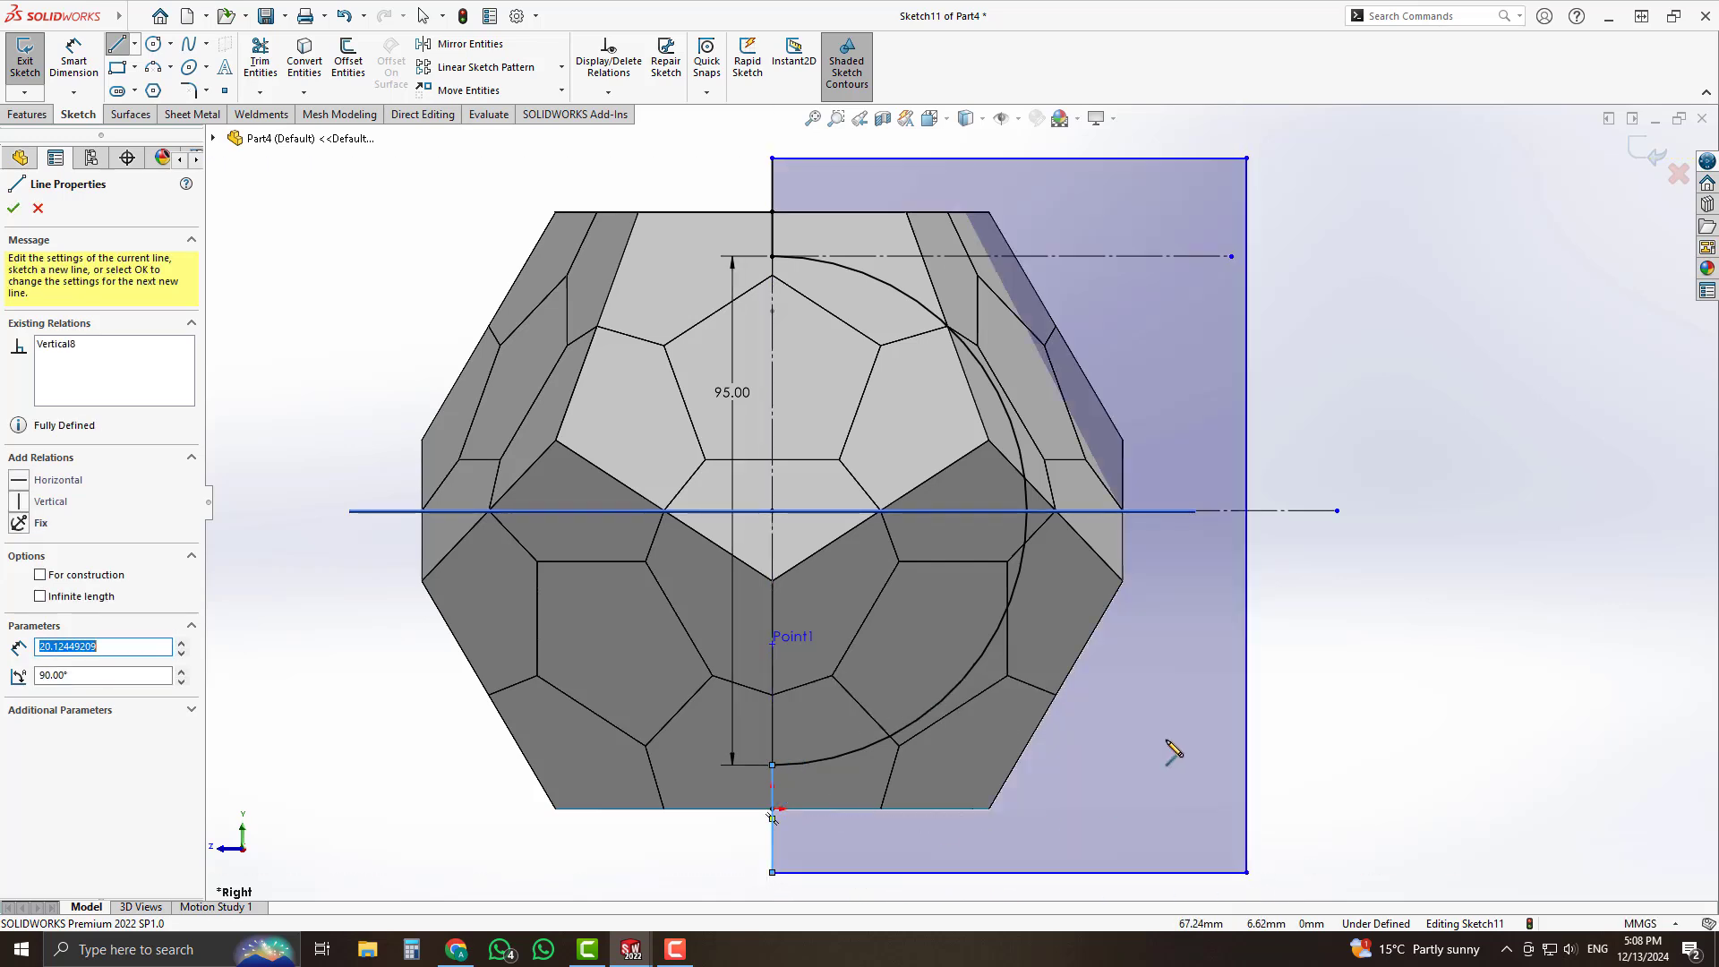
pyautogui.scroll(3, 1337, 614)
pyautogui.moveTo(1337, 614); pyautogui.dragTo(1290, 603, button='middle')
pyautogui.press('Escape')
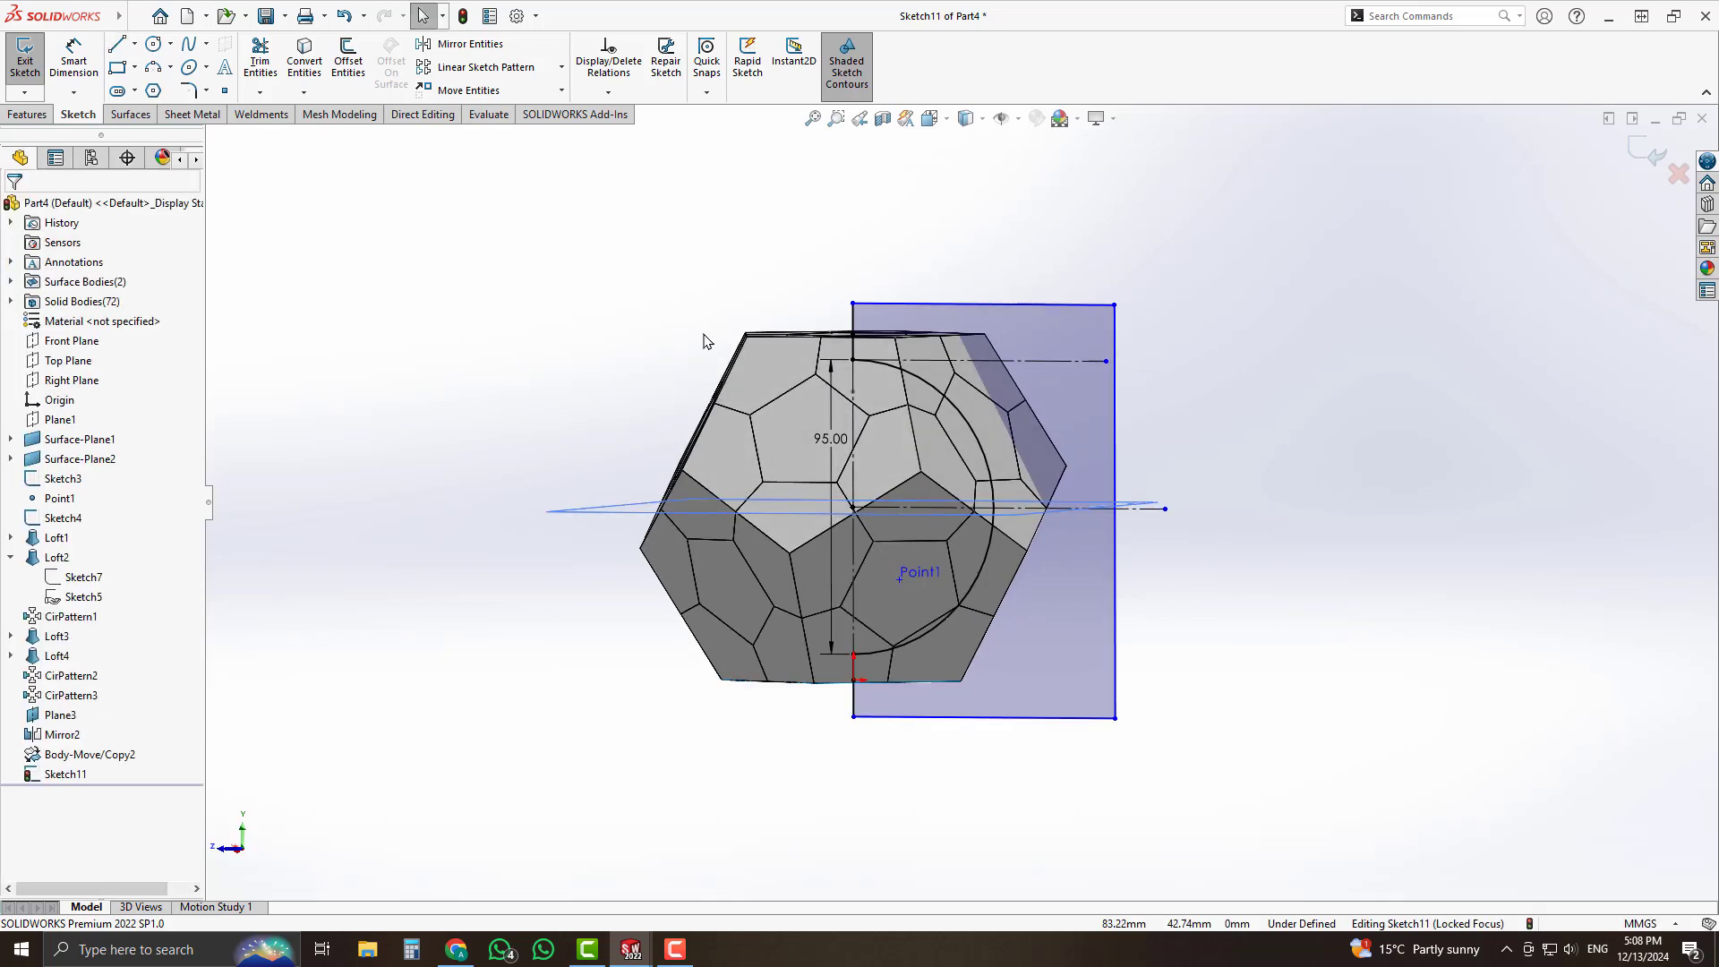
# Cut the panel bodies to a sphere with a 360-degree Revolved Cut of the profile about the vertical centreline.
pyautogui.click(27, 115)
pyautogui.click(357, 64)
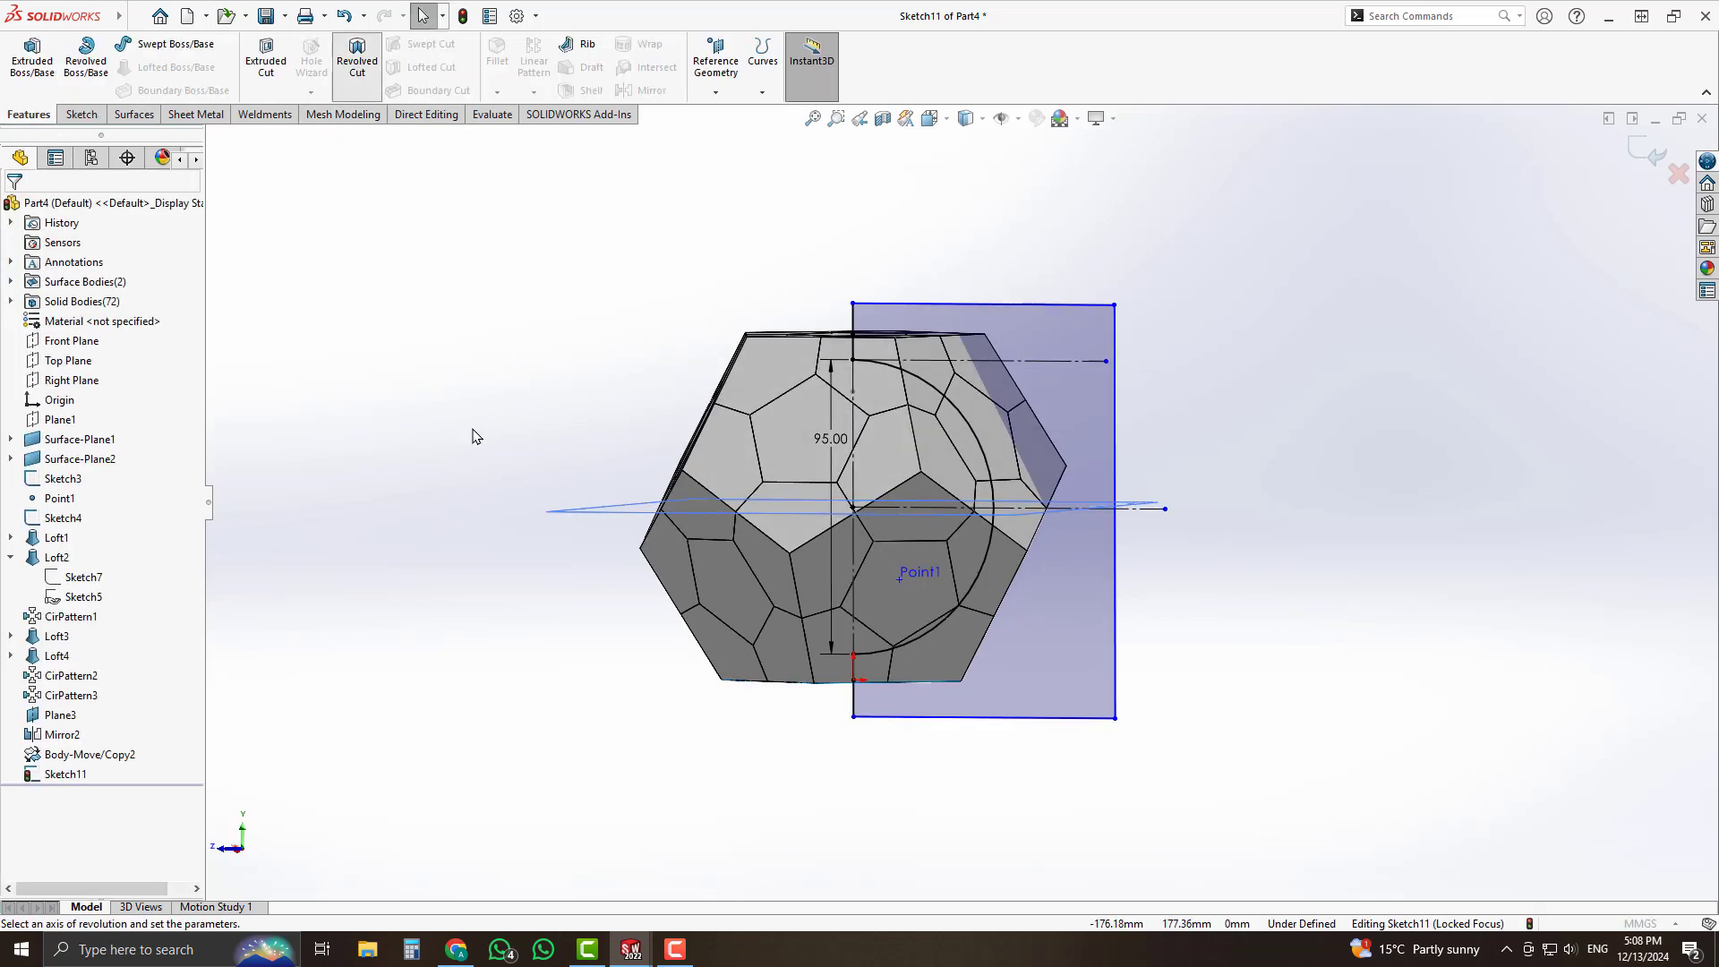
pyautogui.scroll(-3, 799, 397)
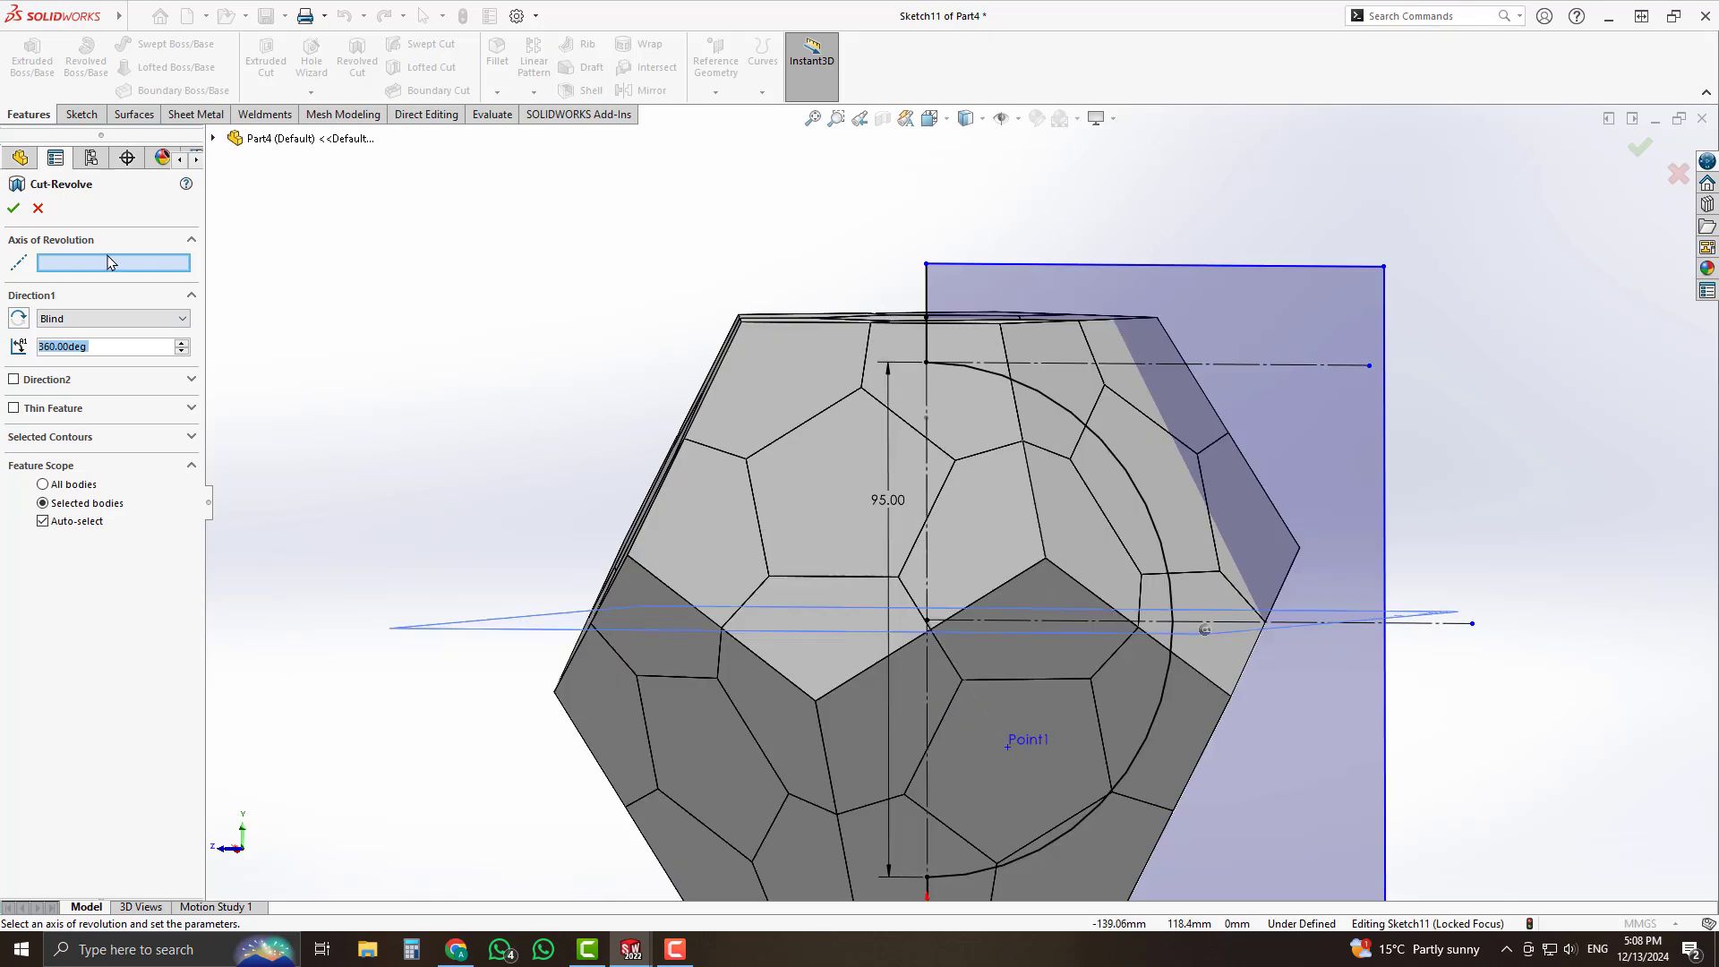
pyautogui.click(928, 413)
pyautogui.scroll(3, 938, 578)
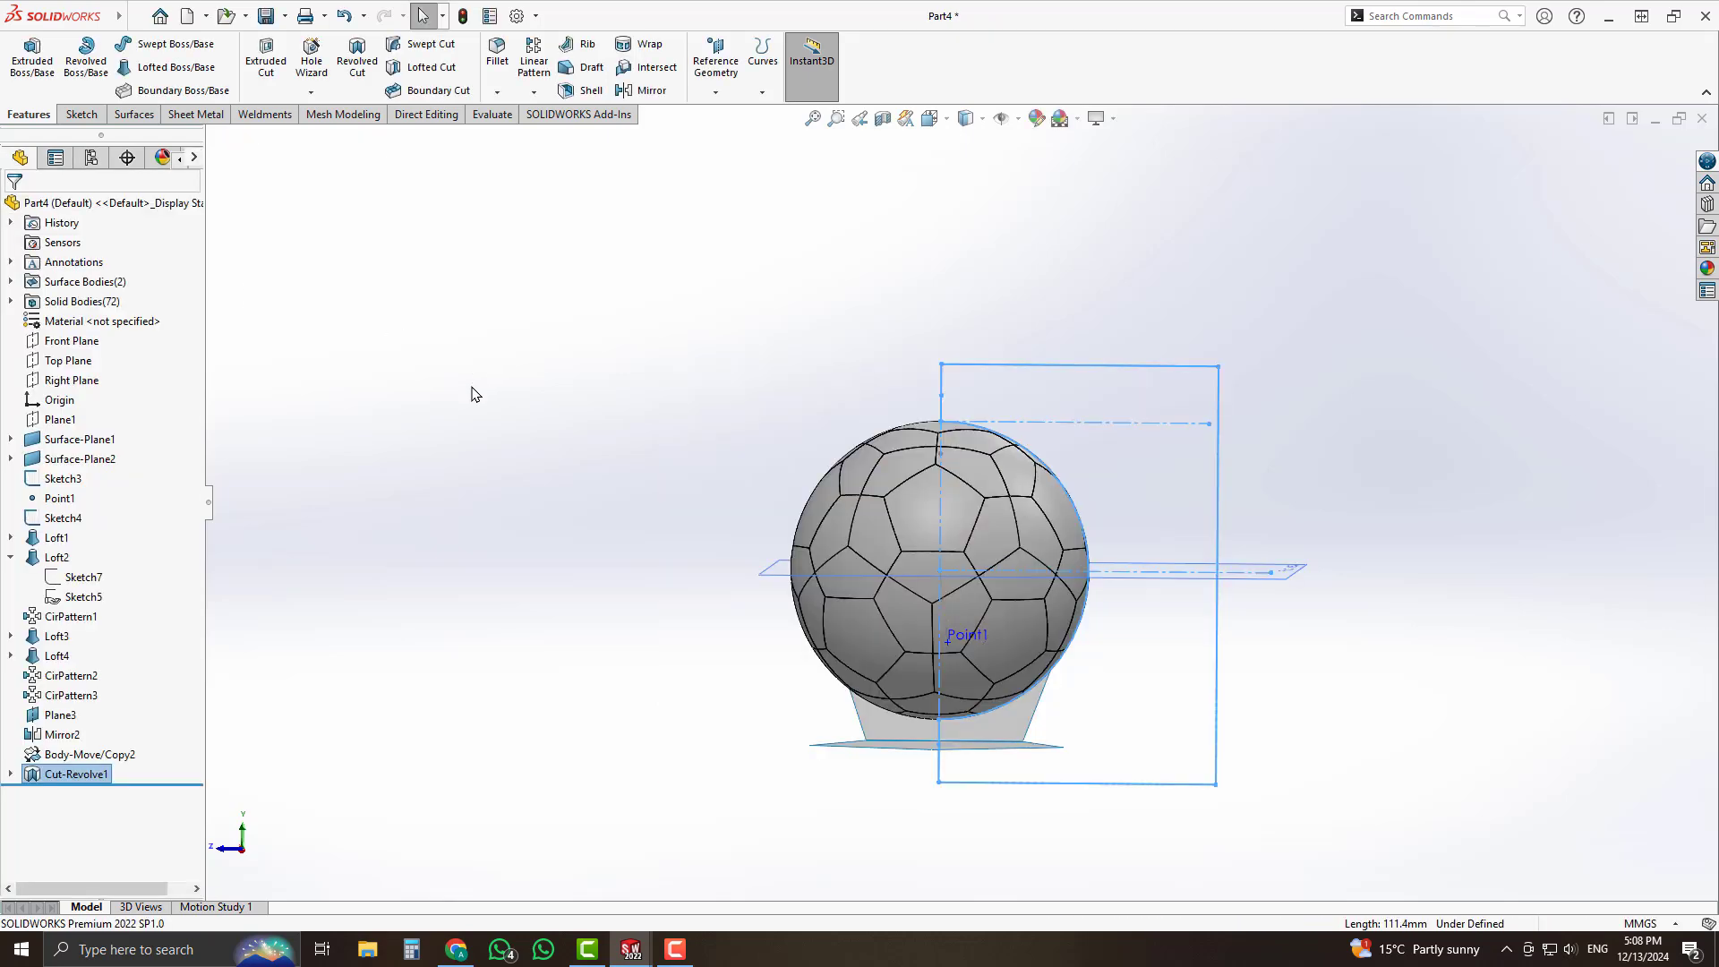
# Hide the horizontal mirror plane and the two flat surface bodies beneath the ball.
pyautogui.click(1165, 534)
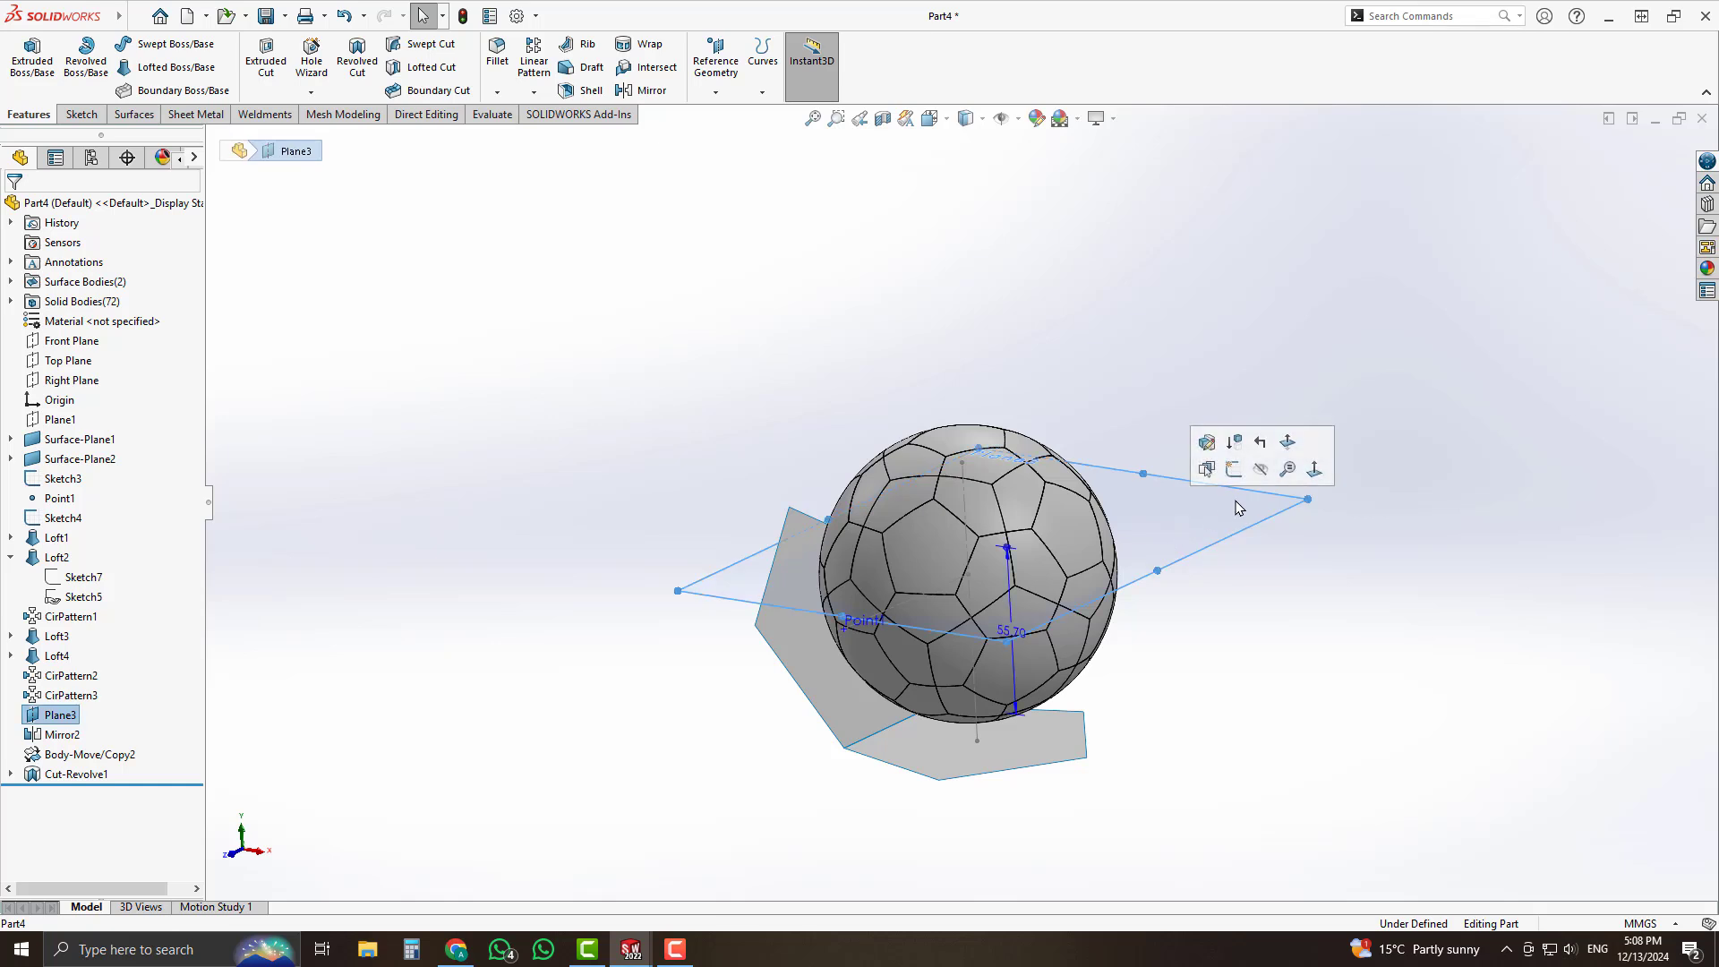
pyautogui.click(1261, 469)
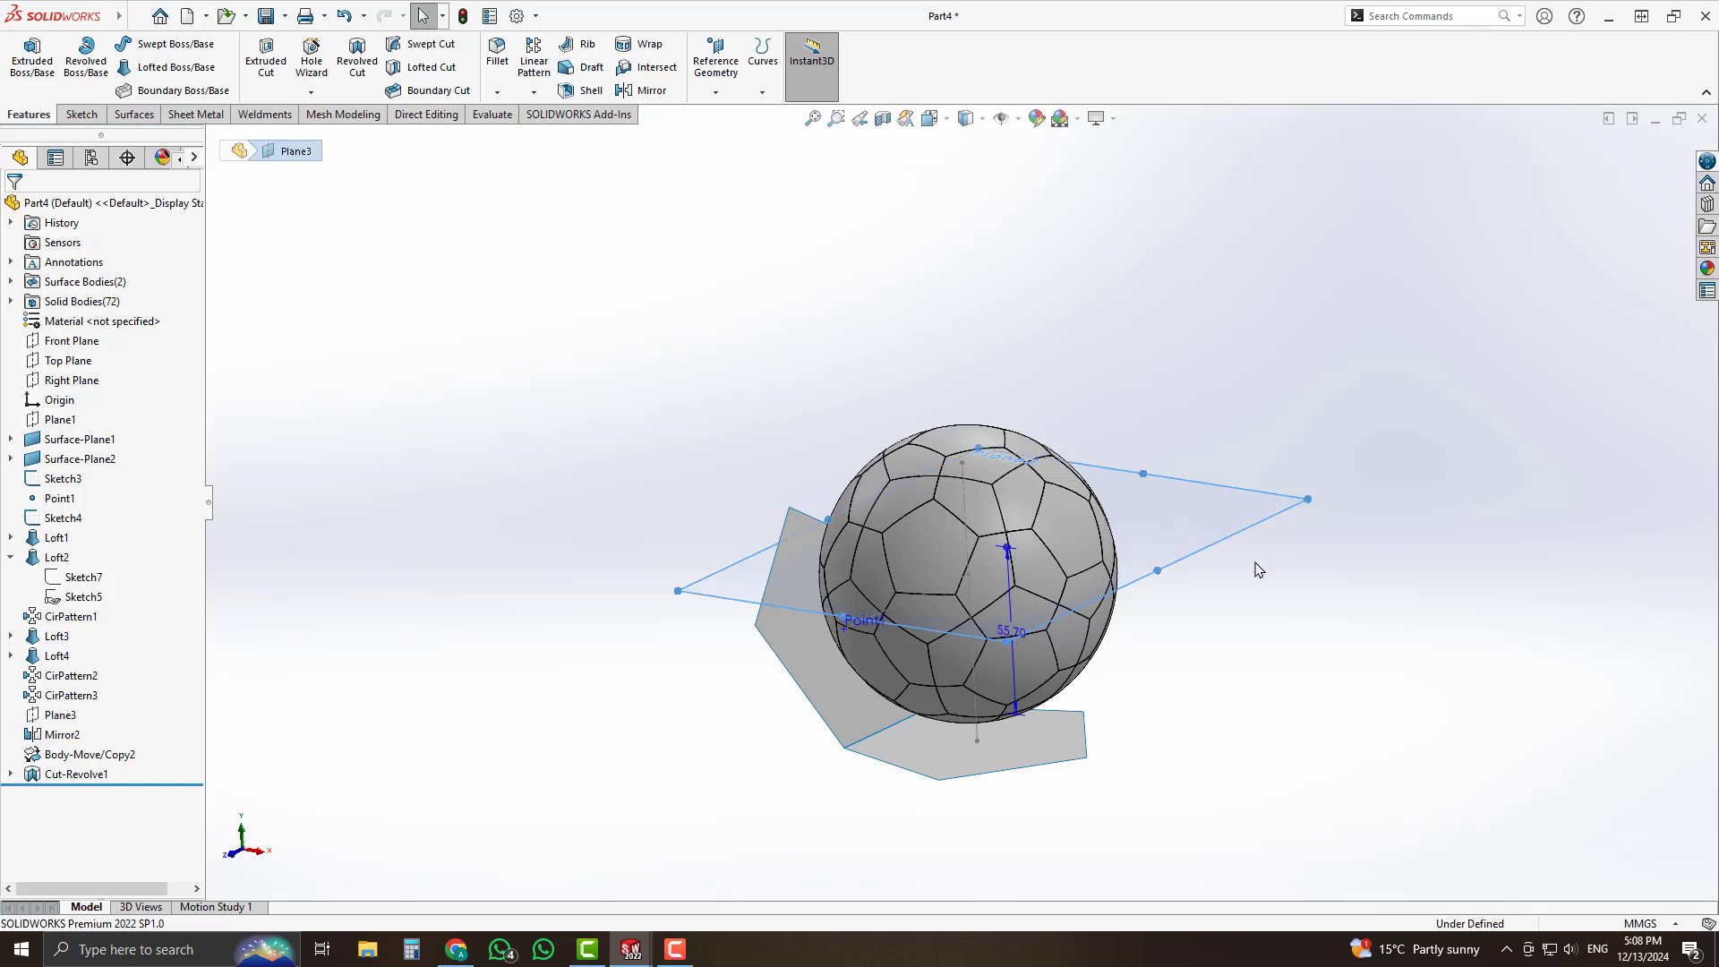
pyautogui.click(1079, 734)
pyautogui.click(877, 666)
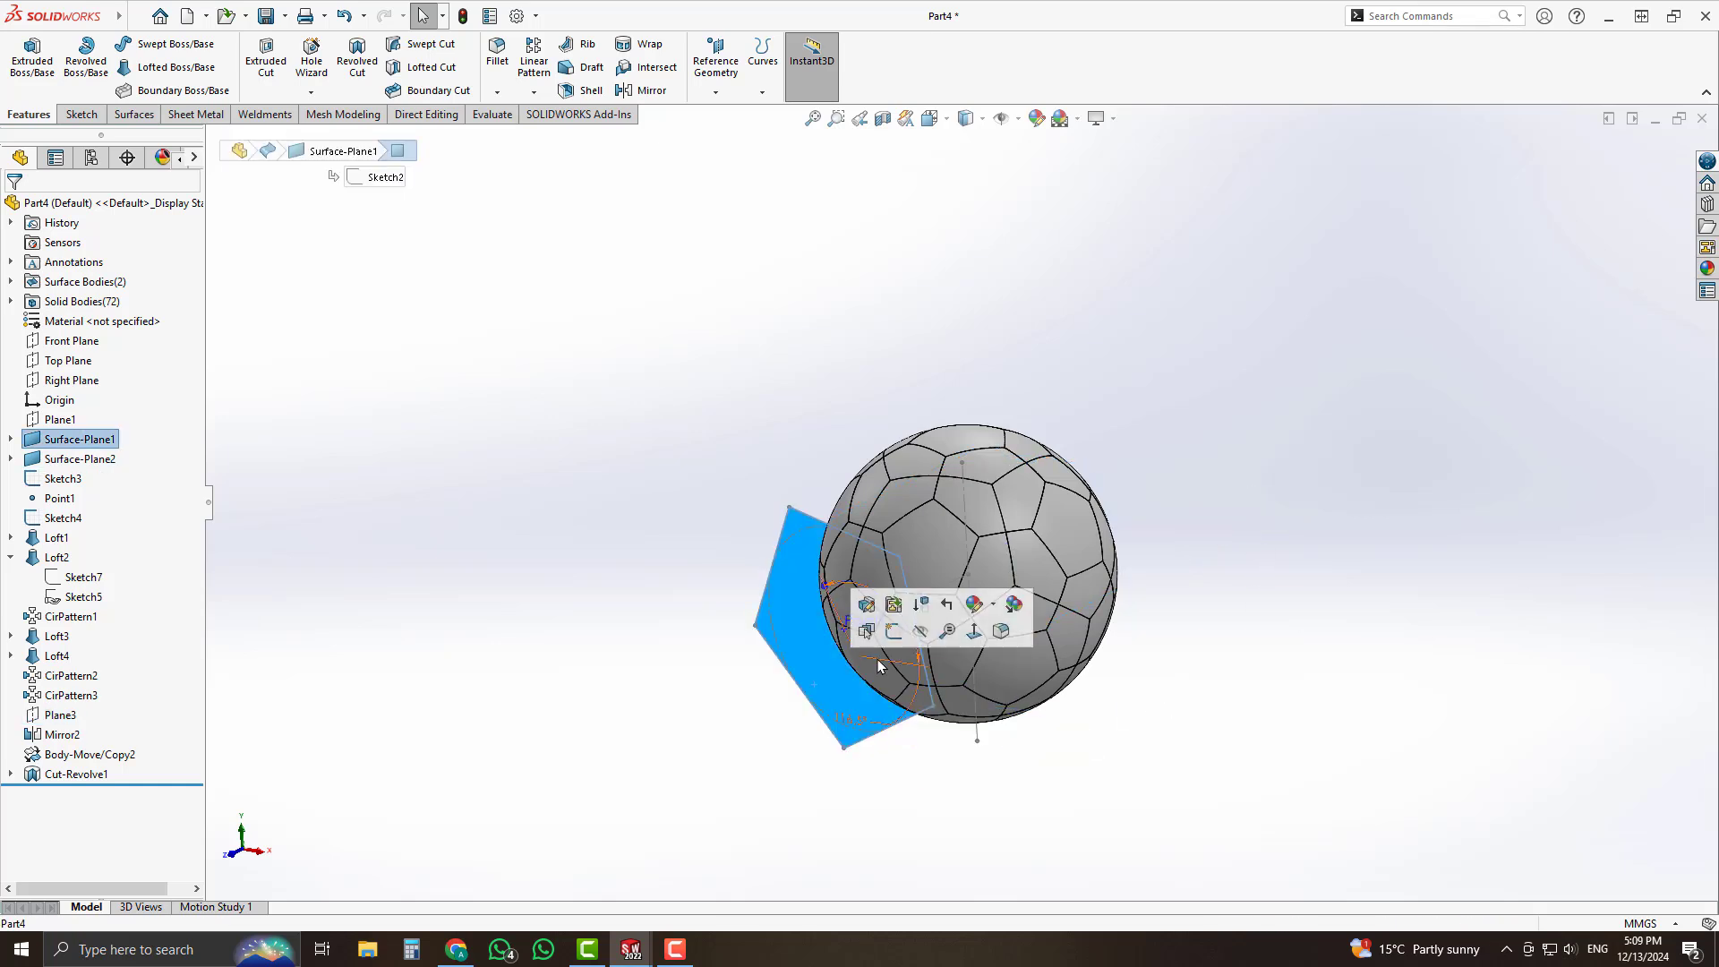
pyautogui.click(920, 630)
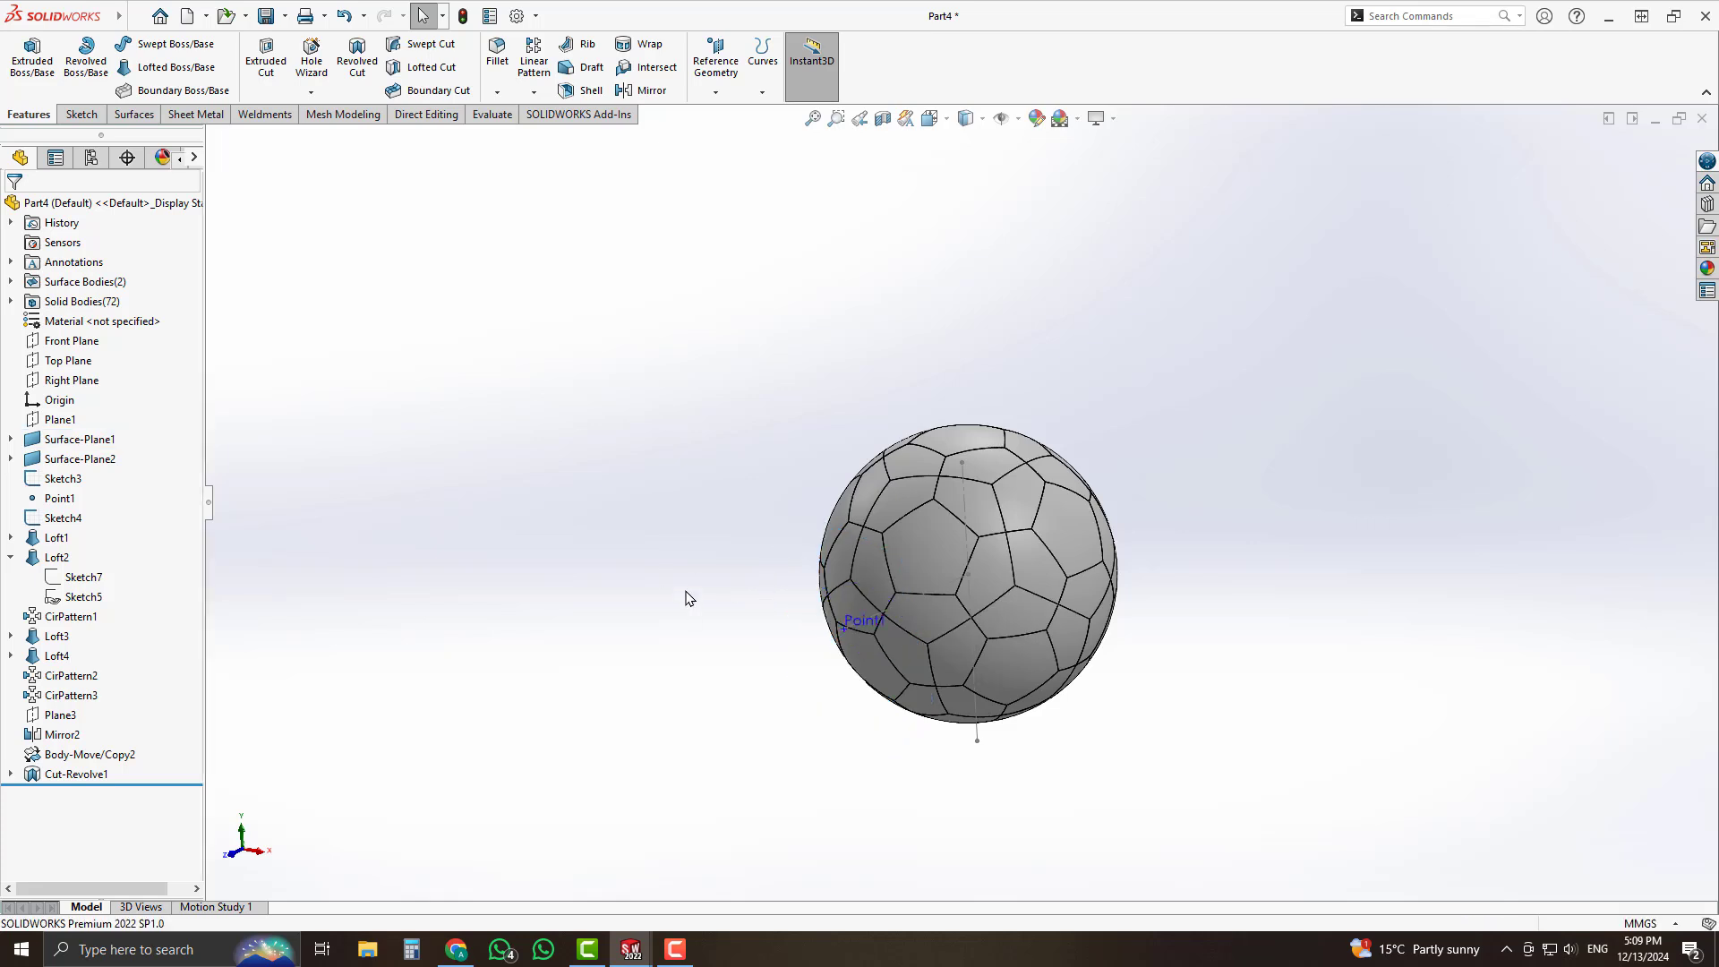
# Hide the leftover construction sketches and the reference point around the ball.
pyautogui.click(974, 736)
pyautogui.click(1049, 686)
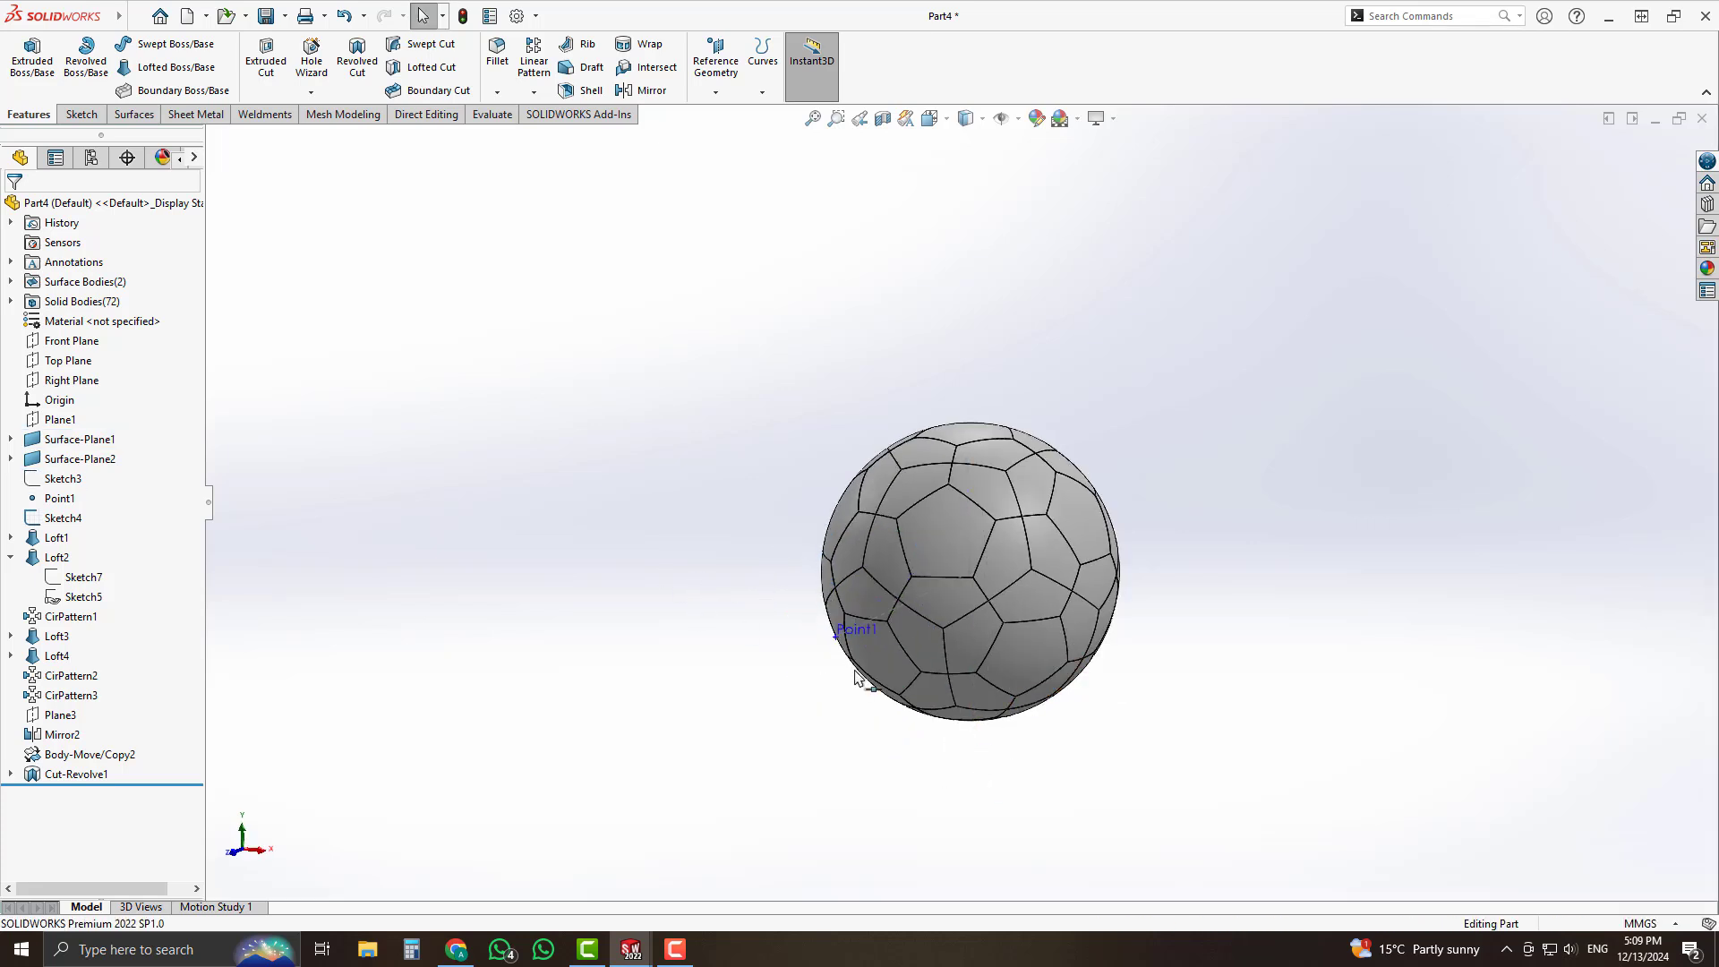
pyautogui.scroll(-3, 830, 710)
pyautogui.click(889, 556)
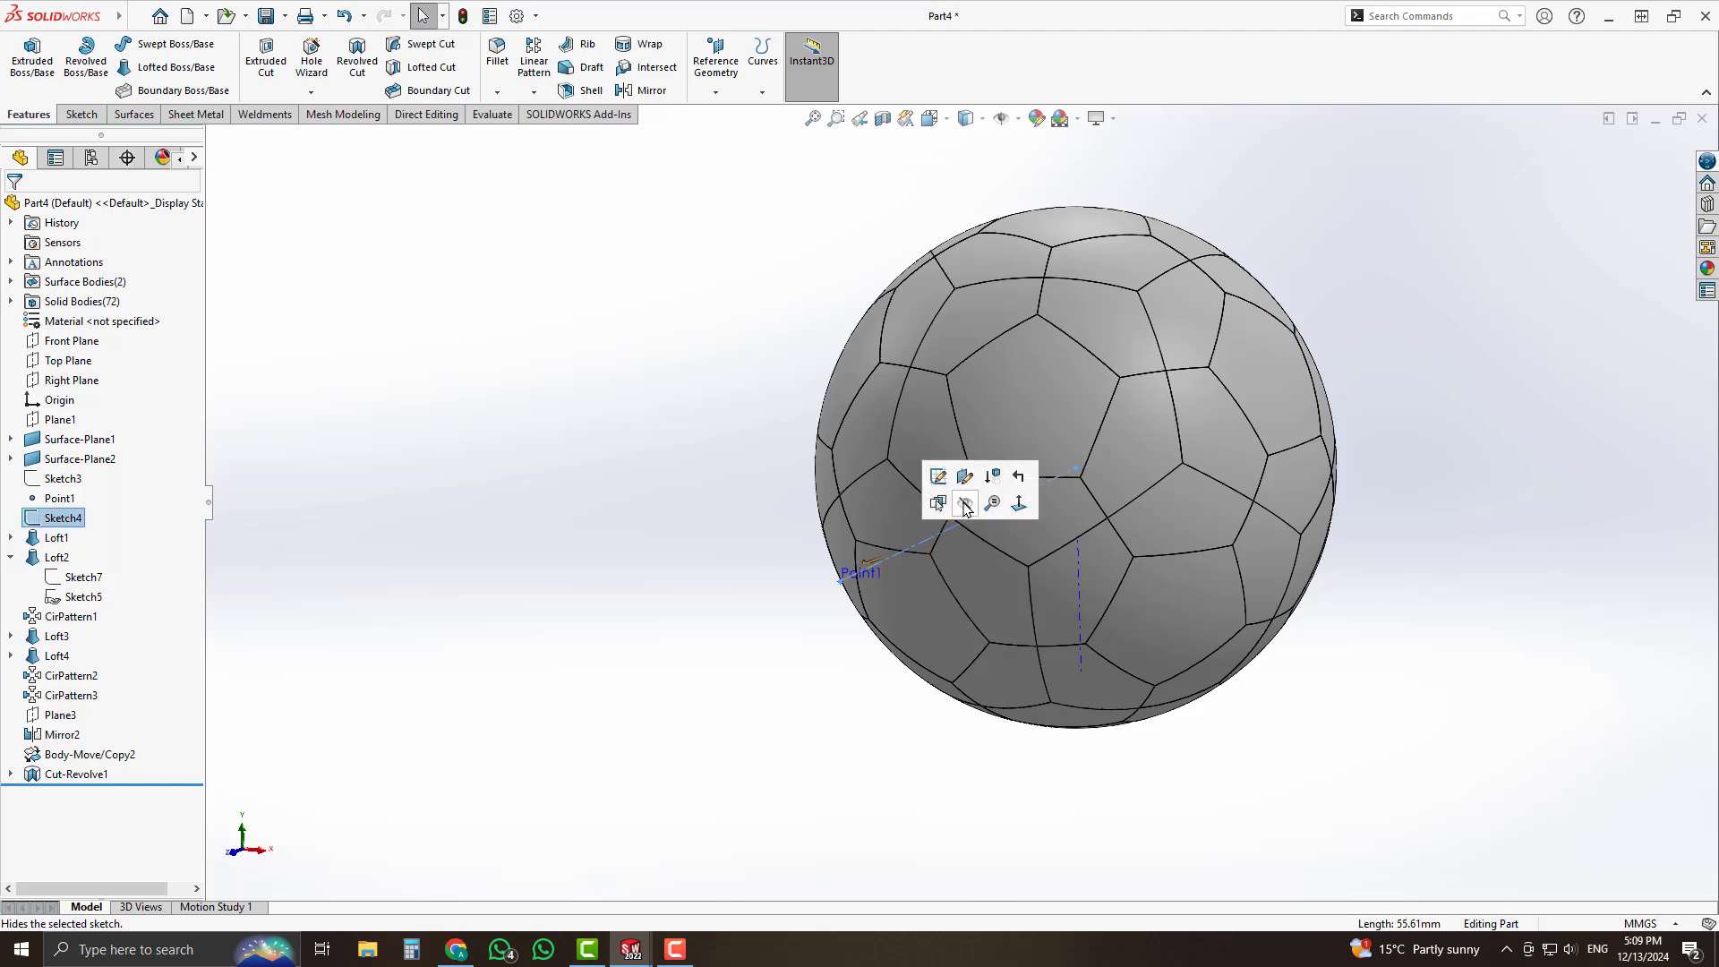
pyautogui.click(963, 503)
pyautogui.click(877, 572)
pyautogui.click(951, 518)
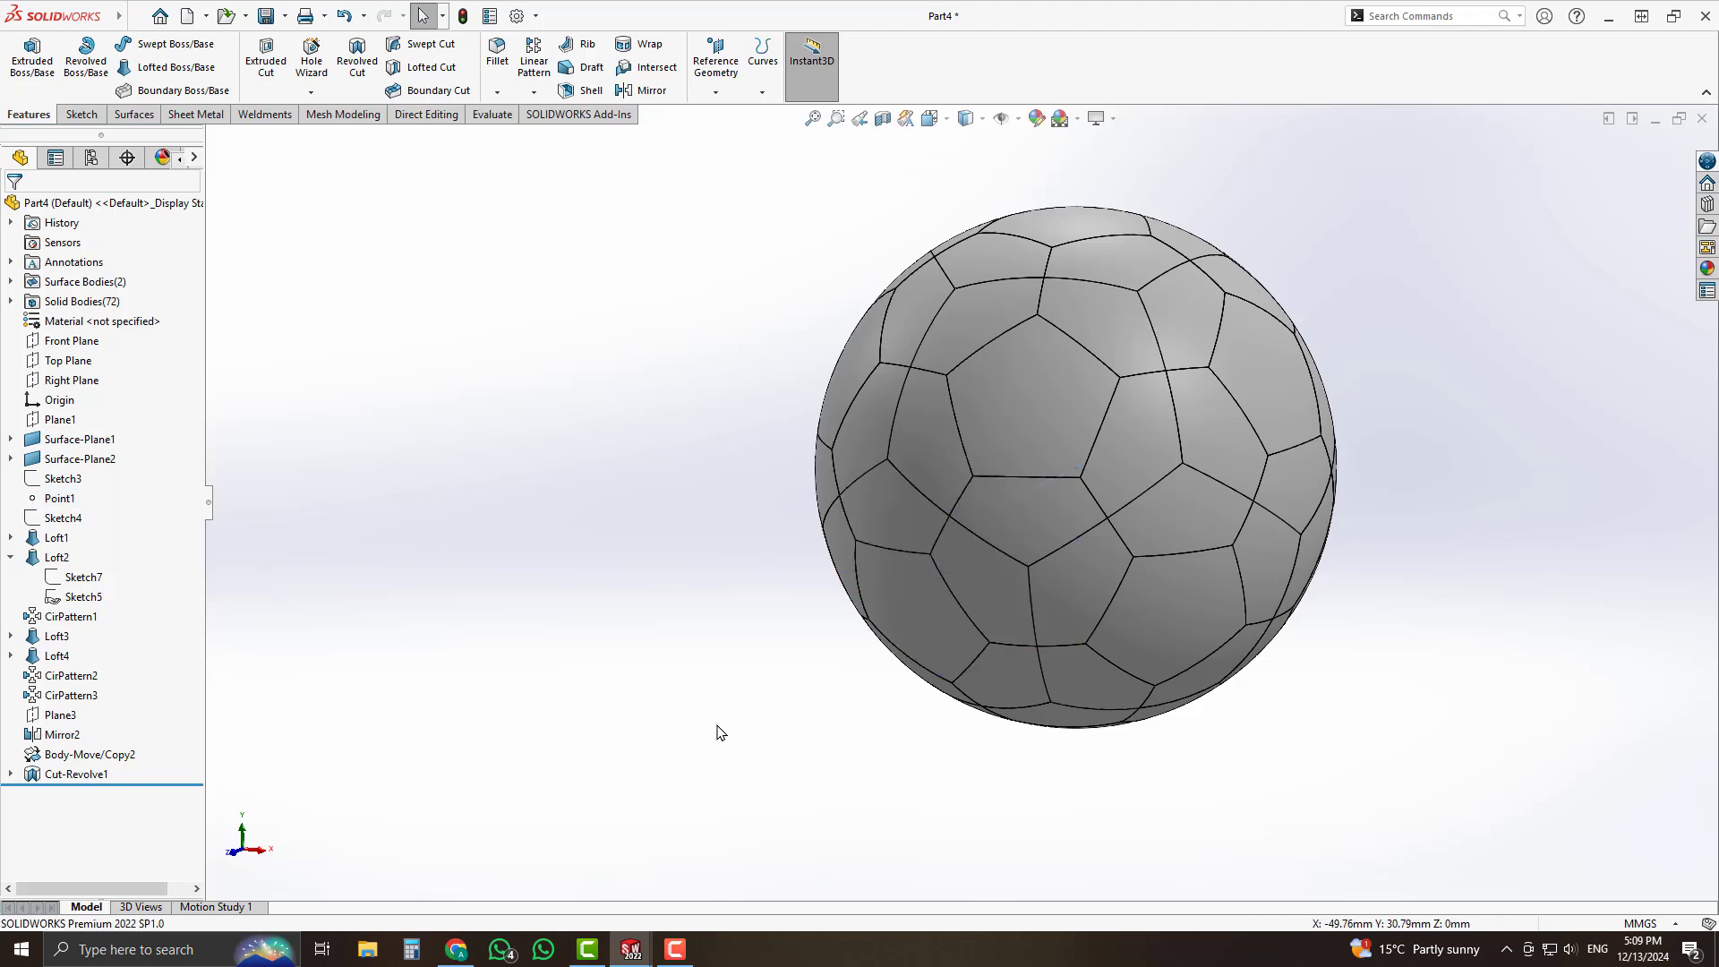
pyautogui.press('f')
pyautogui.moveTo(1036, 467); pyautogui.dragTo(886, 533, button='middle')
pyautogui.scroll(-3, 886, 532)
pyautogui.scroll(2, 1390, 468)
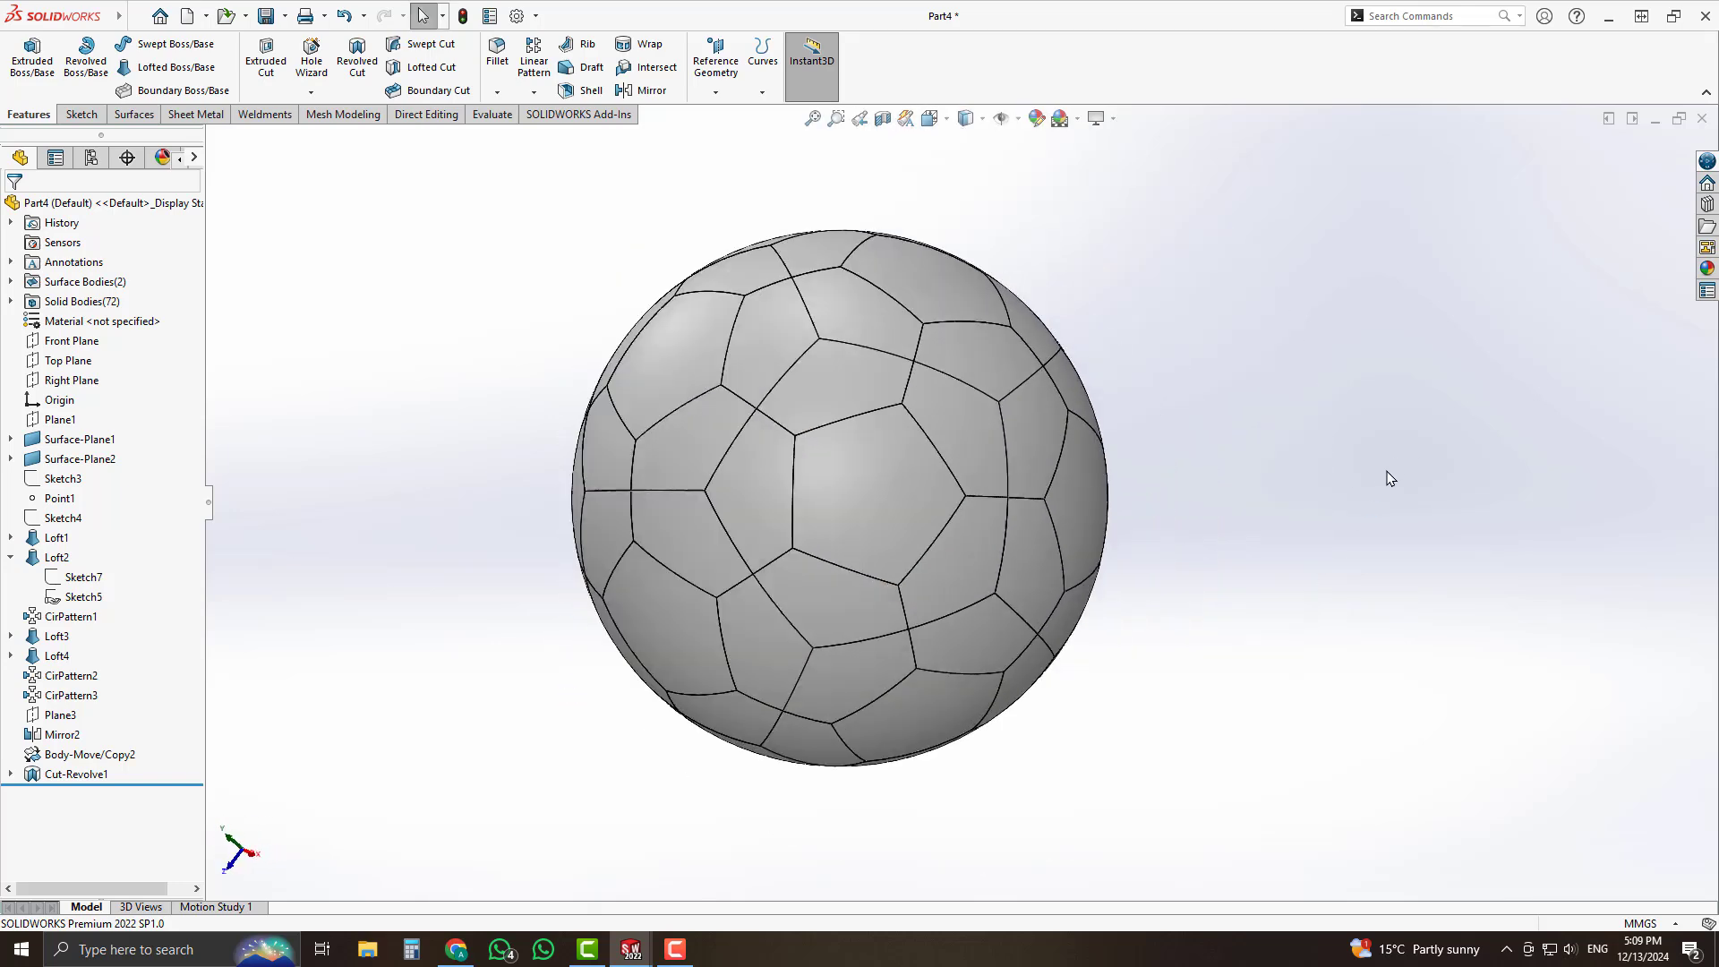
pyautogui.scroll(-1, 990, 510)
pyautogui.click(838, 430)
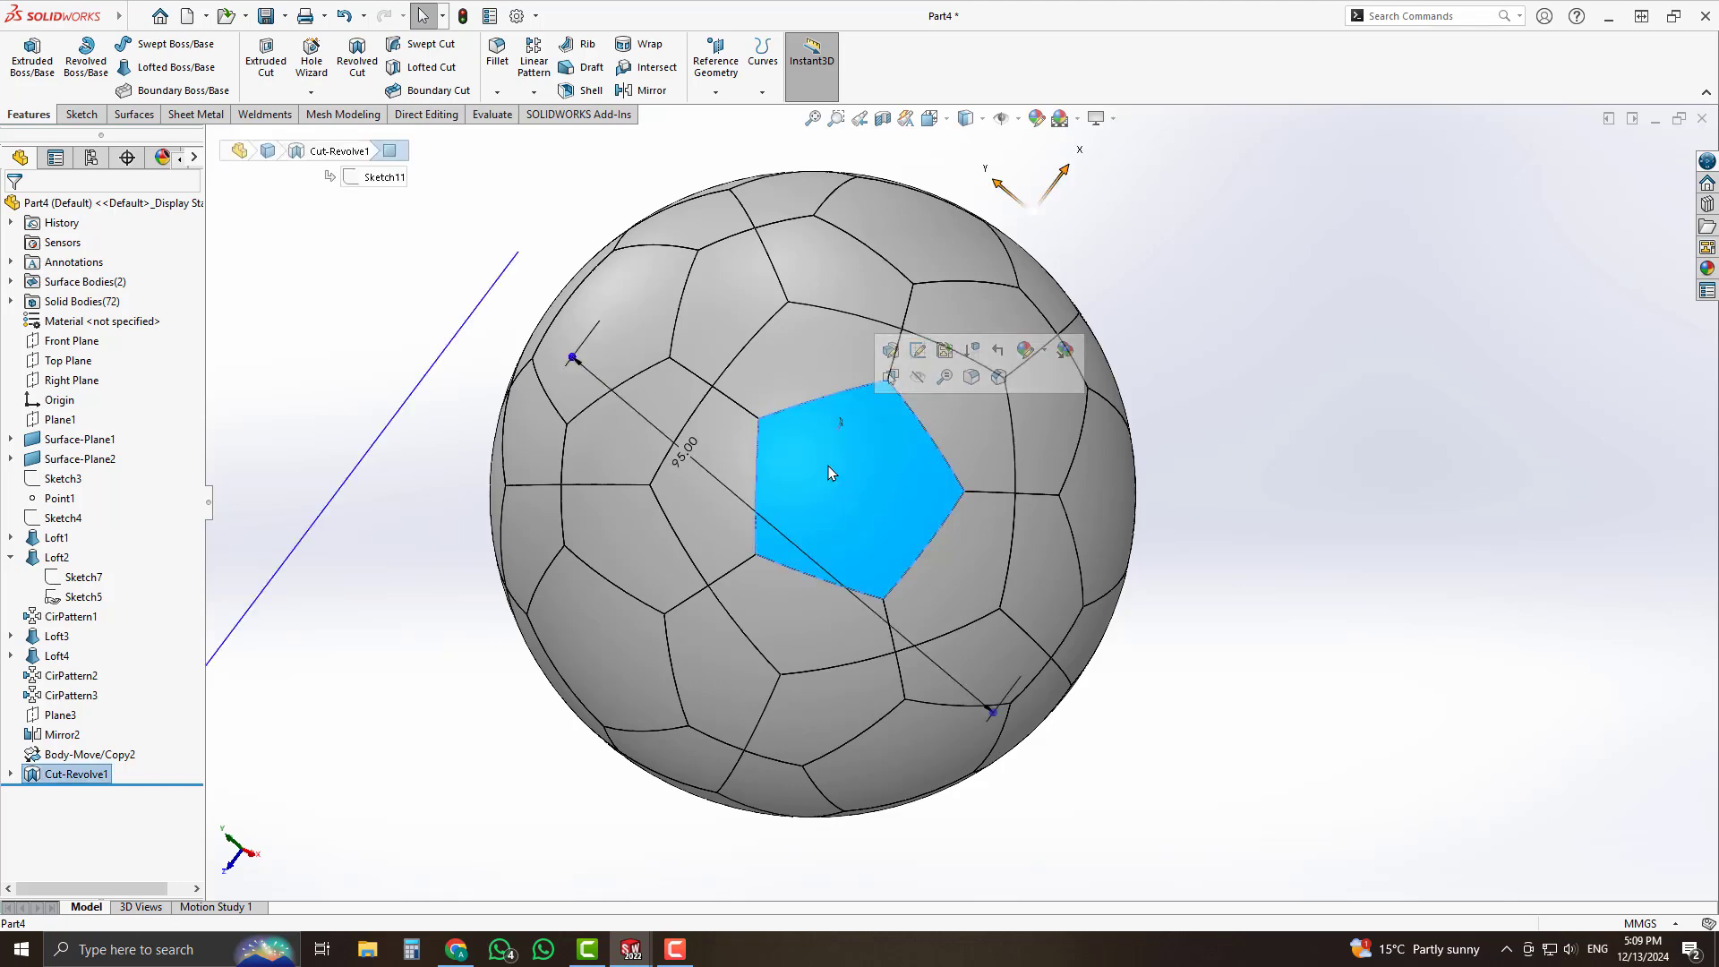
pyautogui.click(1604, 341)
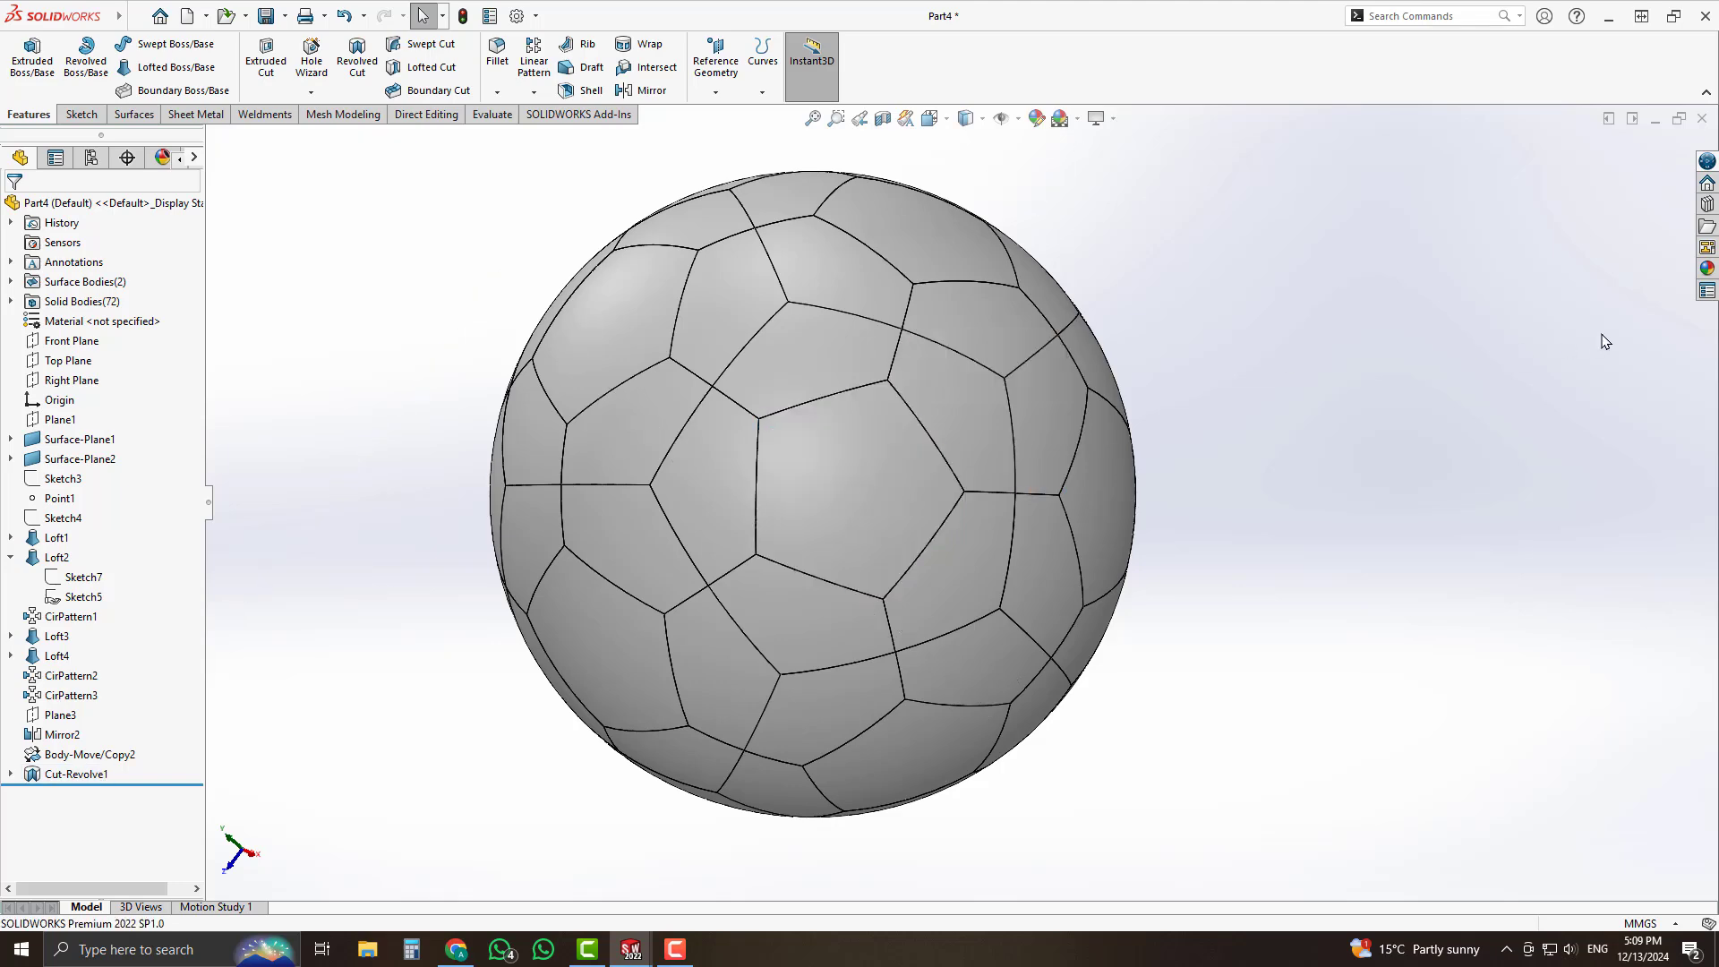
# Apply the black high gloss plastic appearance to all the large pentagon faces around the ball.
pyautogui.click(867, 448)
pyautogui.keyDown('ctrl'); pyautogui.click(601, 358); pyautogui.keyUp('ctrl')
pyautogui.keyDown('ctrl'); pyautogui.click(605, 629); pyautogui.keyUp('ctrl')
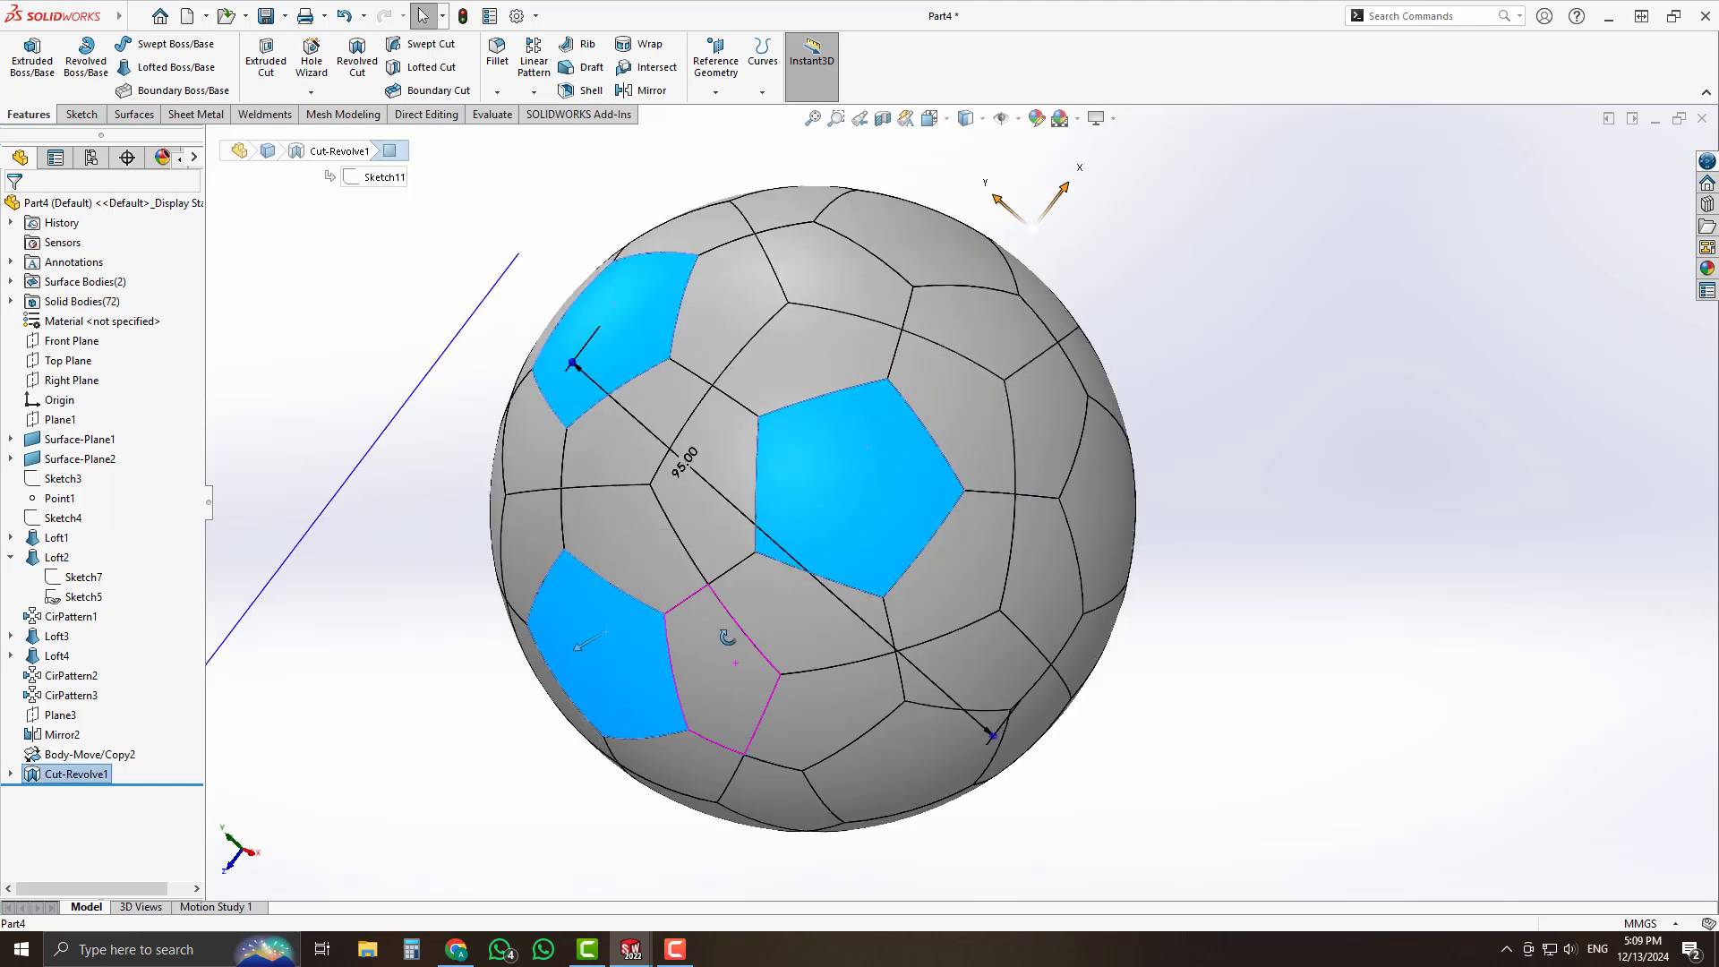
pyautogui.moveTo(727, 638); pyautogui.dragTo(591, 627, button='middle')
pyautogui.keyDown('ctrl'); pyautogui.click(1078, 546); pyautogui.keyUp('ctrl')
pyautogui.keyDown('ctrl'); pyautogui.click(985, 731); pyautogui.keyUp('ctrl')
pyautogui.moveTo(1093, 626); pyautogui.dragTo(903, 601, button='middle')
pyautogui.keyDown('ctrl'); pyautogui.click(1341, 401); pyautogui.keyUp('ctrl')
pyautogui.moveTo(1347, 408); pyautogui.dragTo(1392, 497, button='middle')
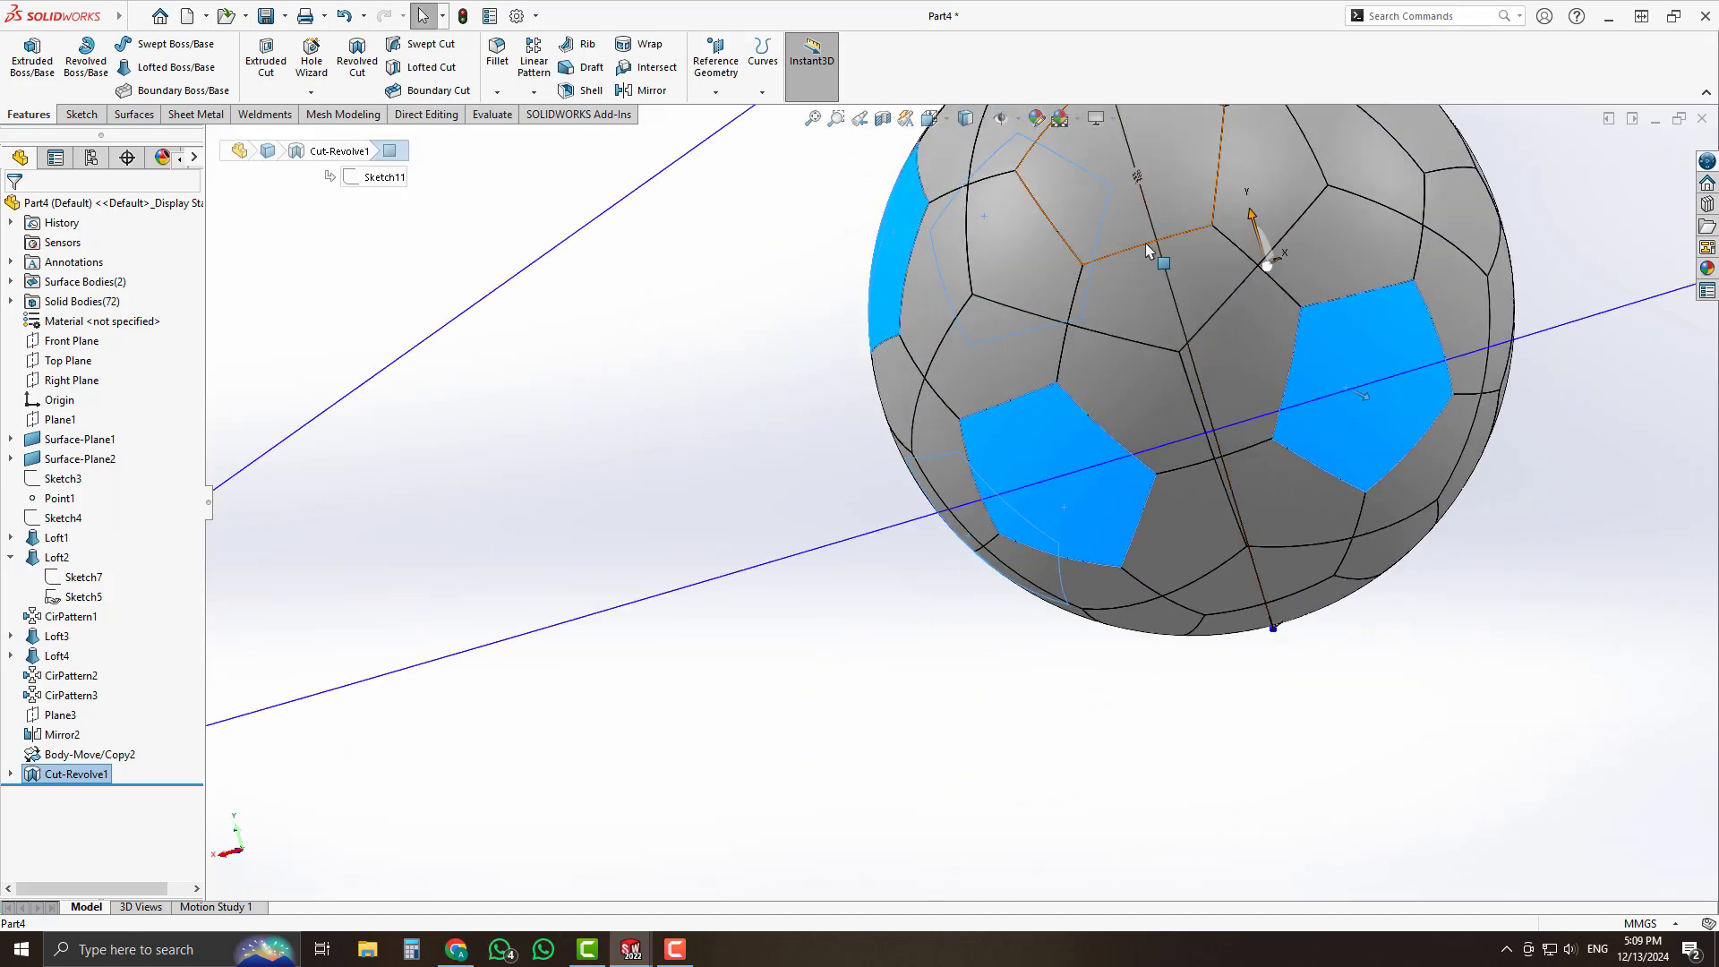
pyautogui.scroll(4, 1149, 250)
pyautogui.moveTo(1219, 365); pyautogui.dragTo(1119, 364, button='middle')
pyautogui.moveTo(1106, 489); pyautogui.dragTo(1136, 361, button='middle')
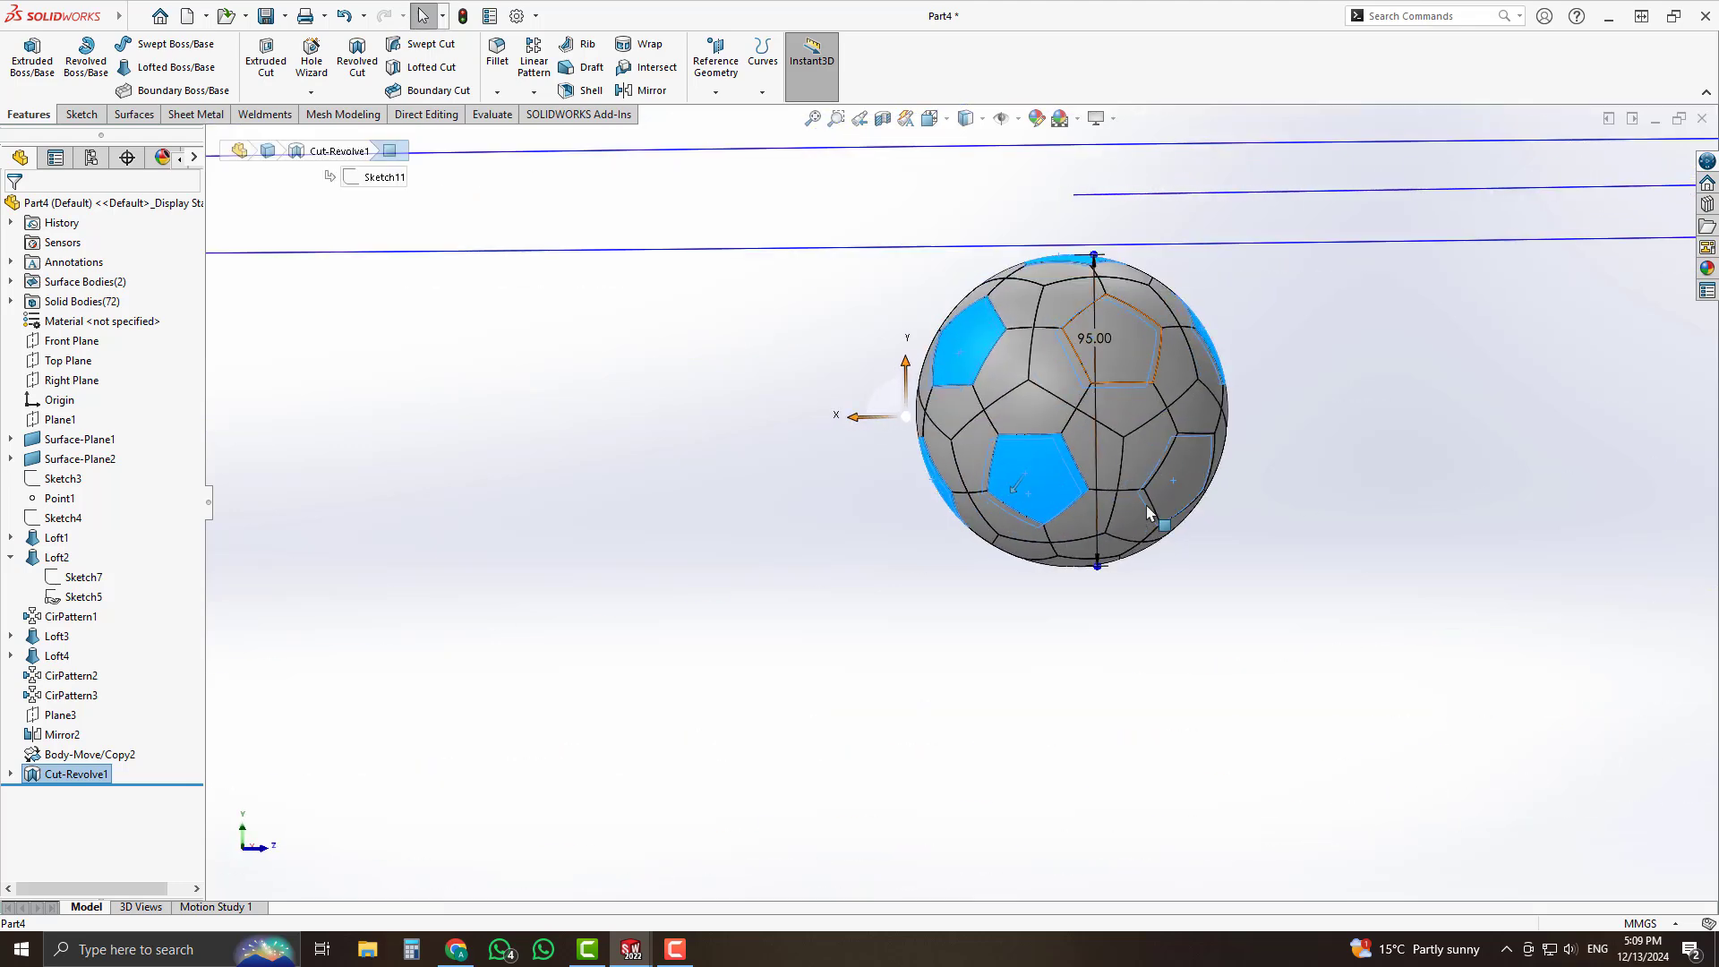
pyautogui.moveTo(1148, 512); pyautogui.dragTo(1537, 479, button='middle')
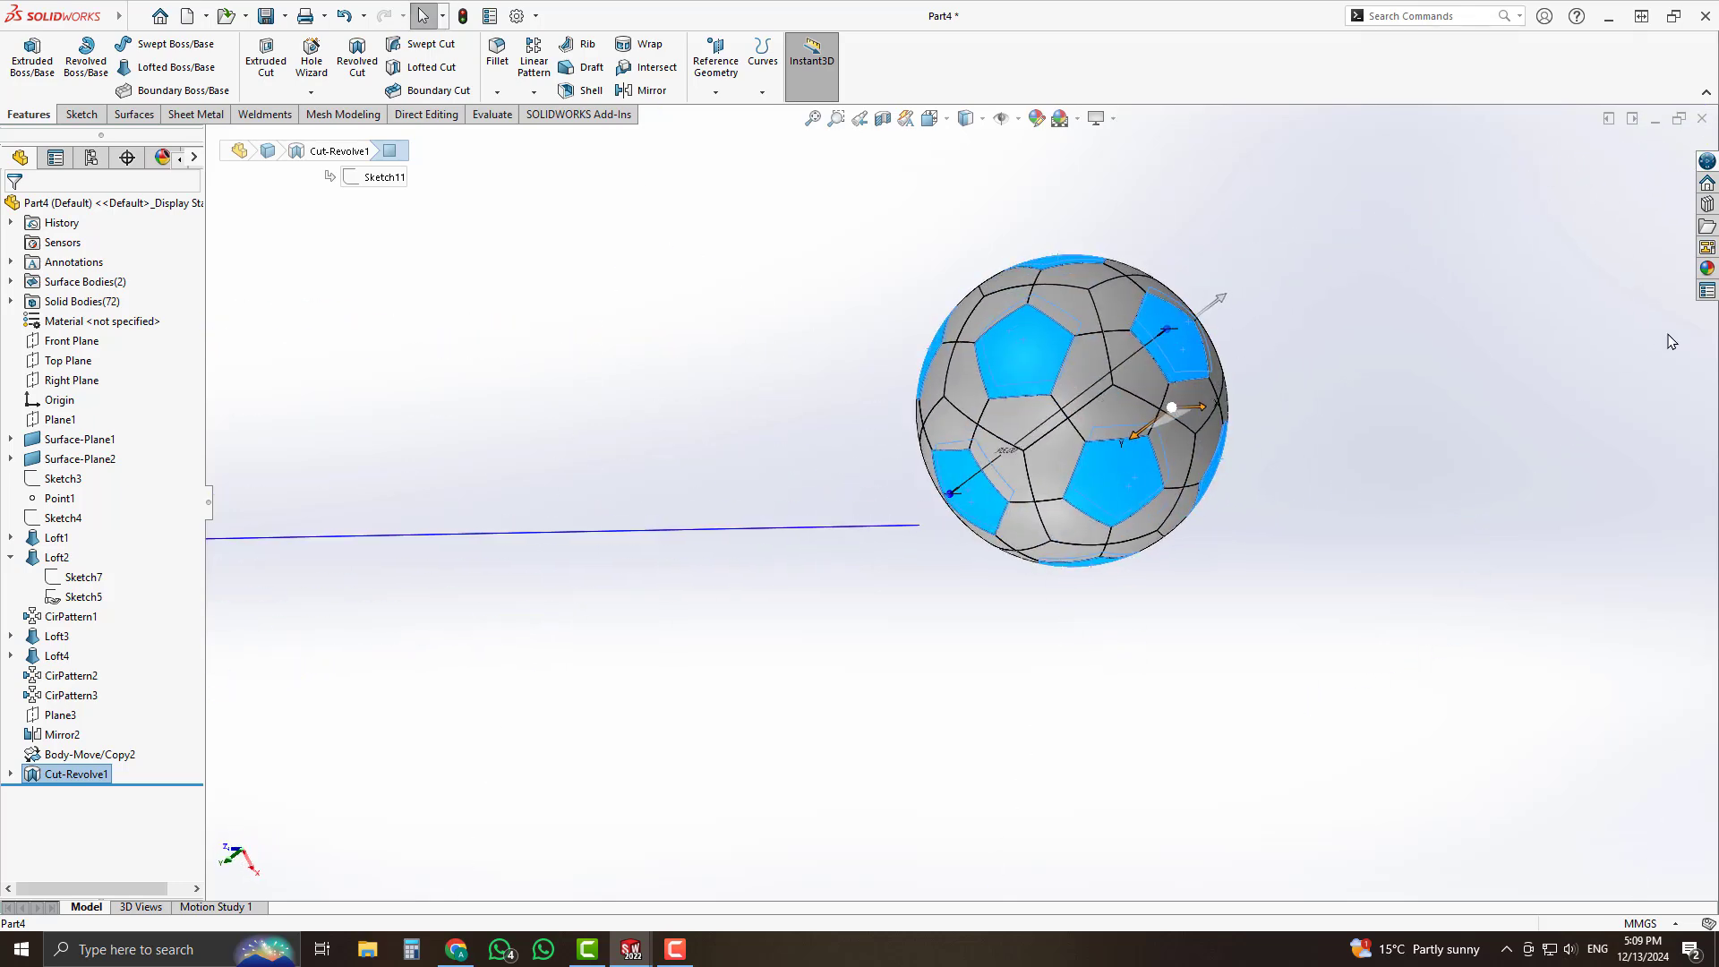
pyautogui.click(1707, 272)
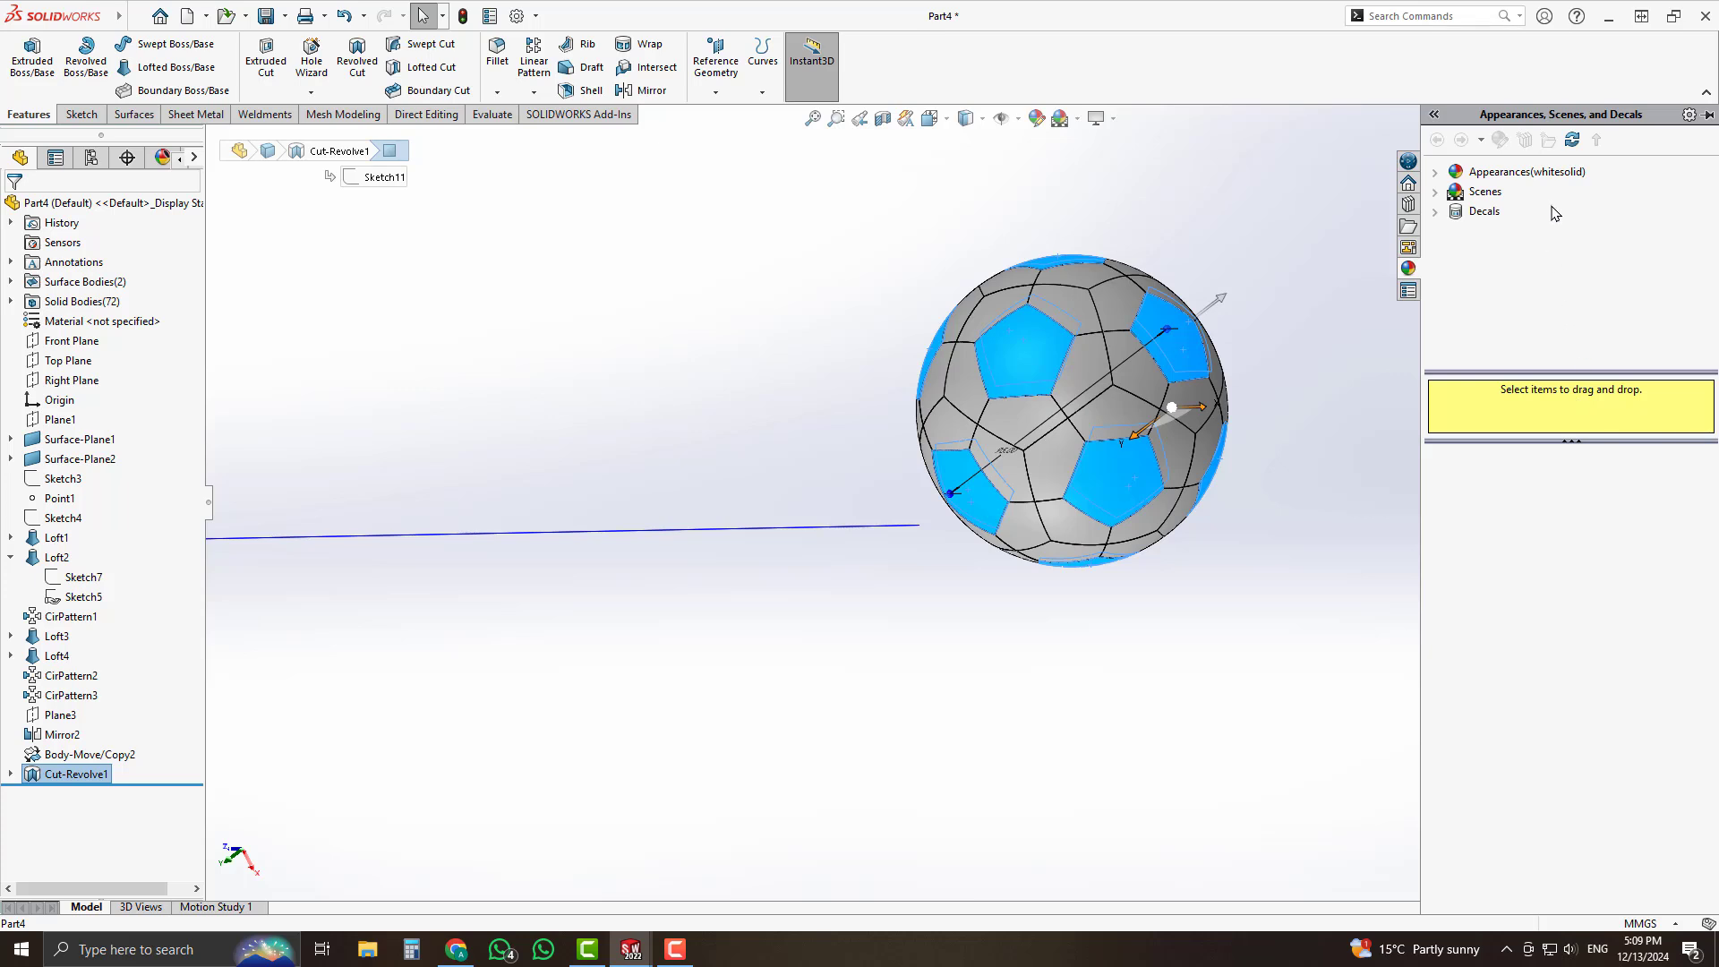
pyautogui.click(1436, 173)
pyautogui.click(1456, 192)
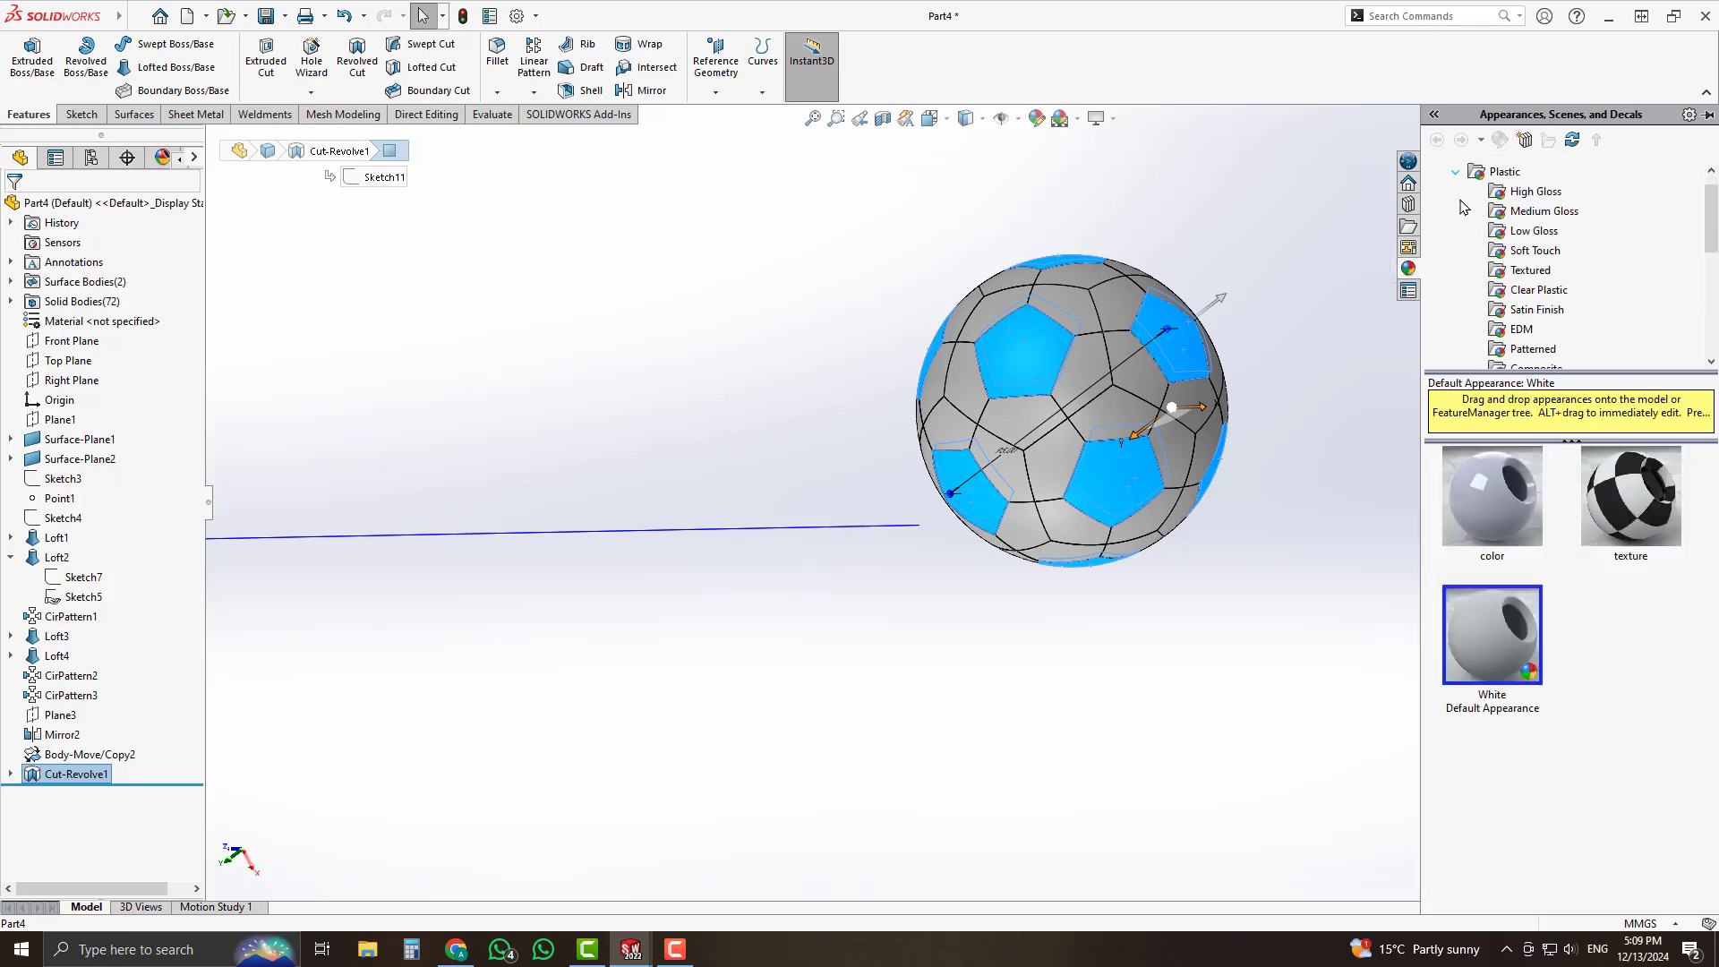
pyautogui.click(1511, 195)
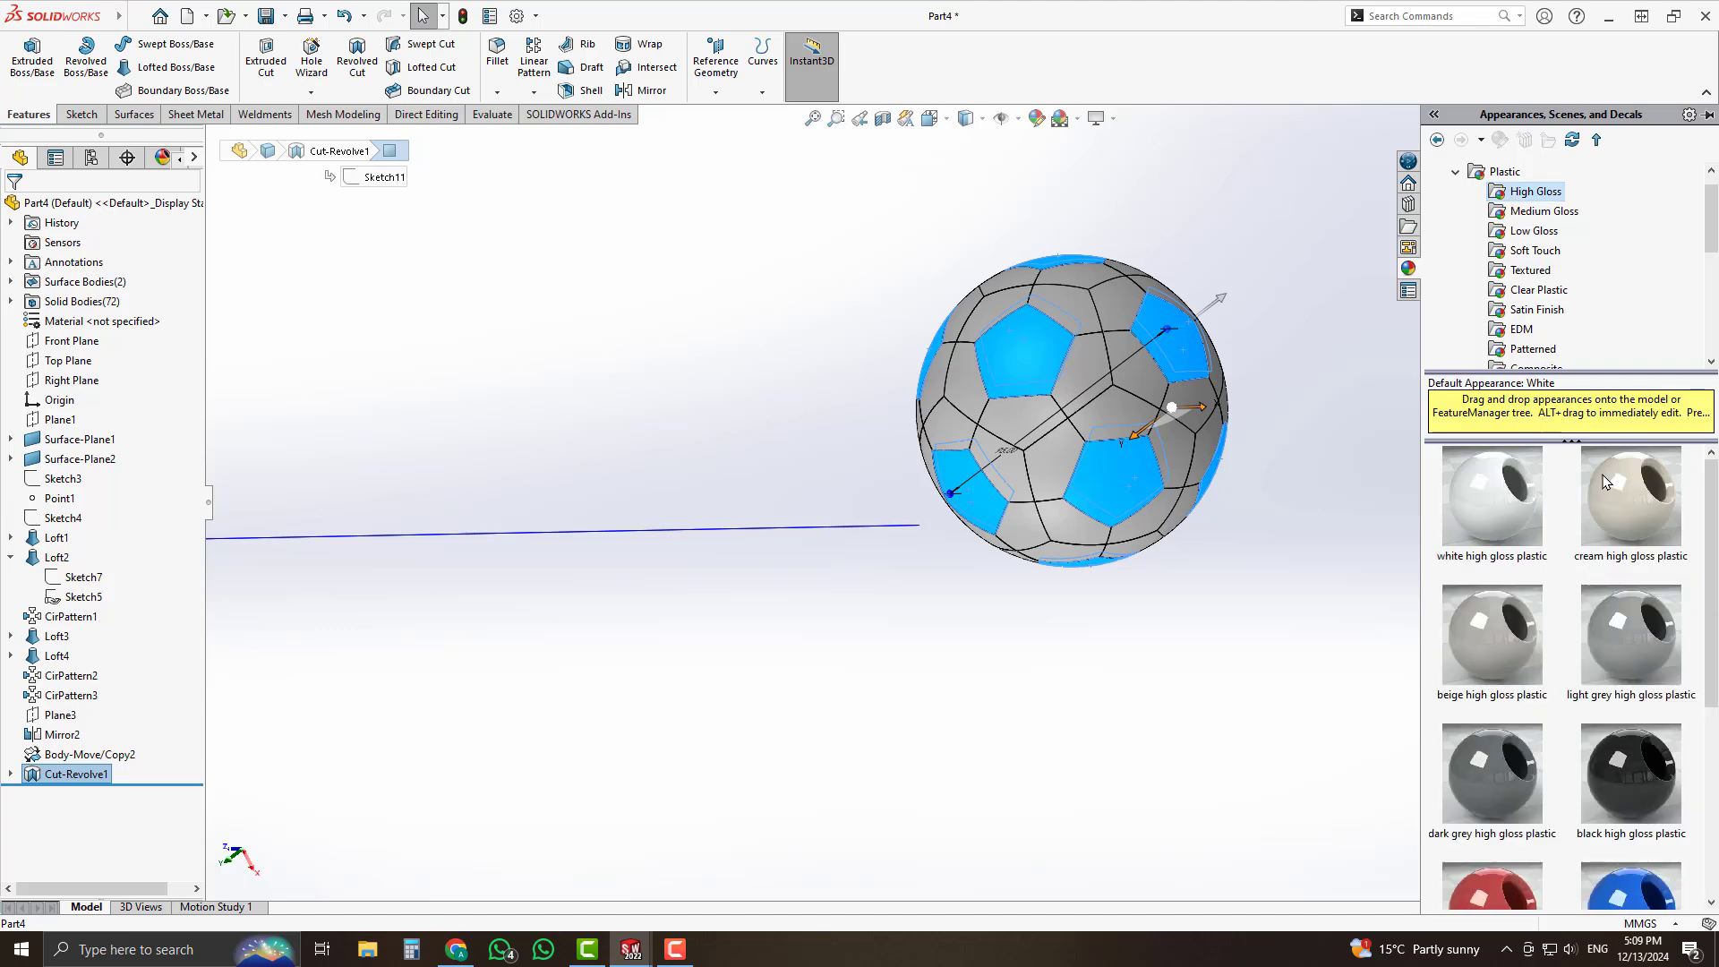
pyautogui.doubleClick(1619, 784)
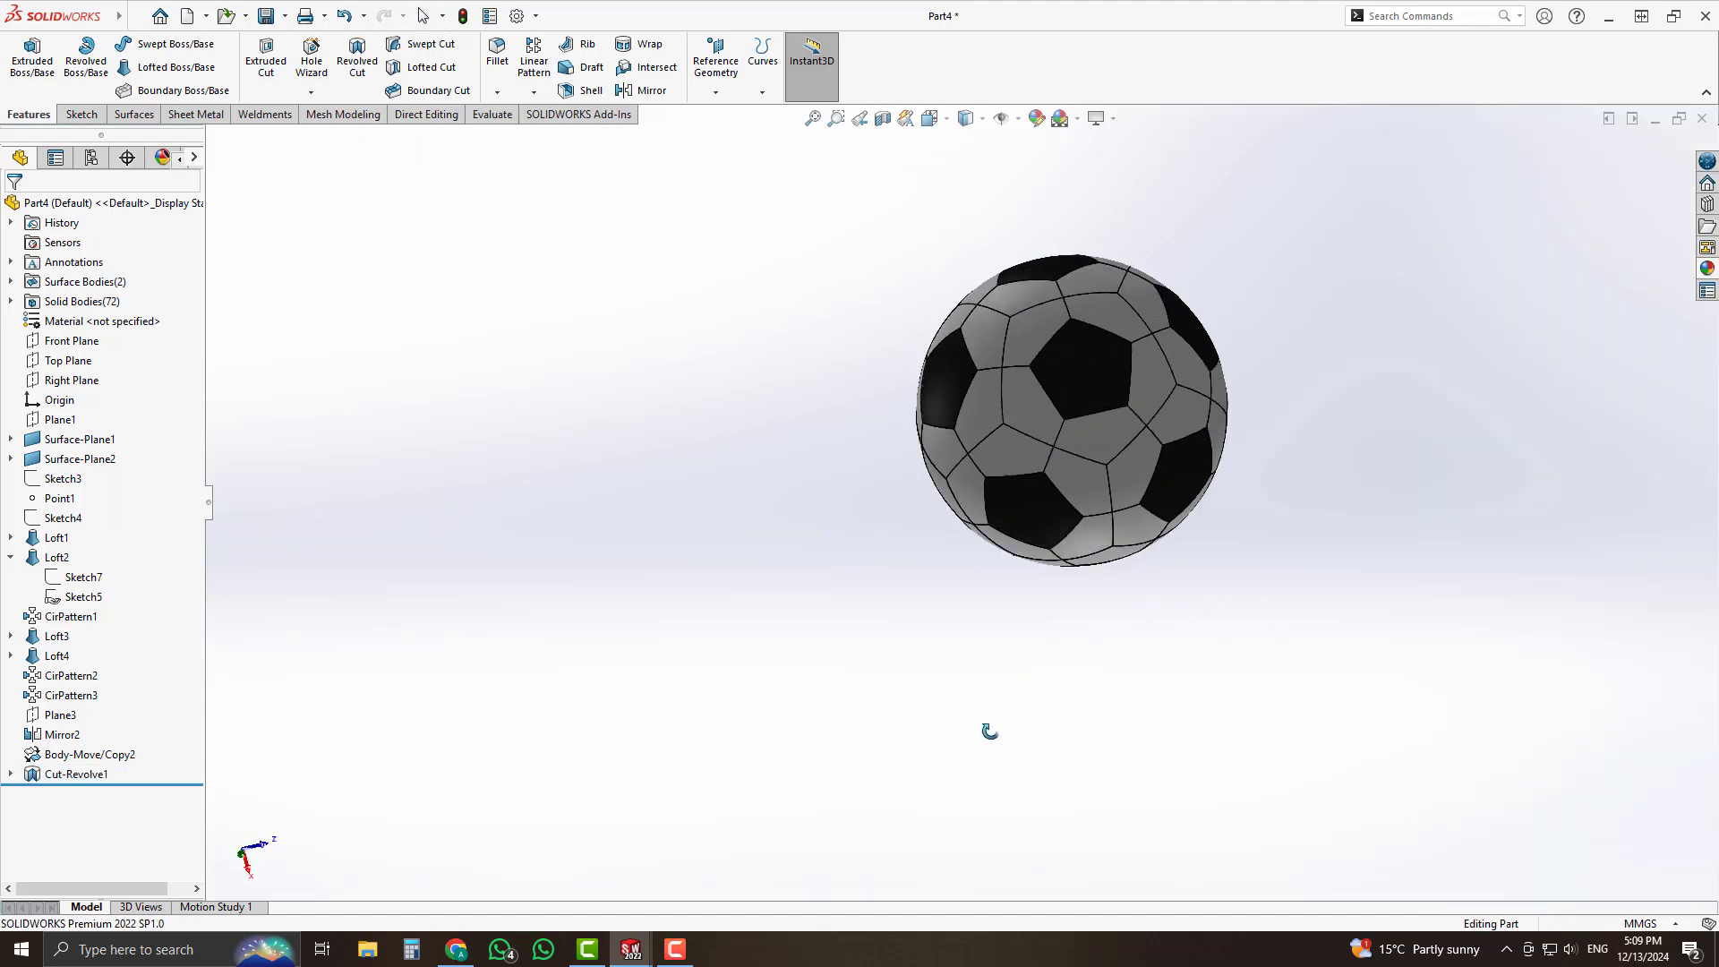
# Preview a section through the ball on the Front Plane and close it without applying.
pyautogui.moveTo(990, 730); pyautogui.dragTo(960, 727, button='middle')
pyautogui.scroll(2, 1236, 292)
pyautogui.scroll(-4, 1195, 372)
pyautogui.moveTo(1097, 484); pyautogui.dragTo(833, 502, button='middle')
pyautogui.click(883, 117)
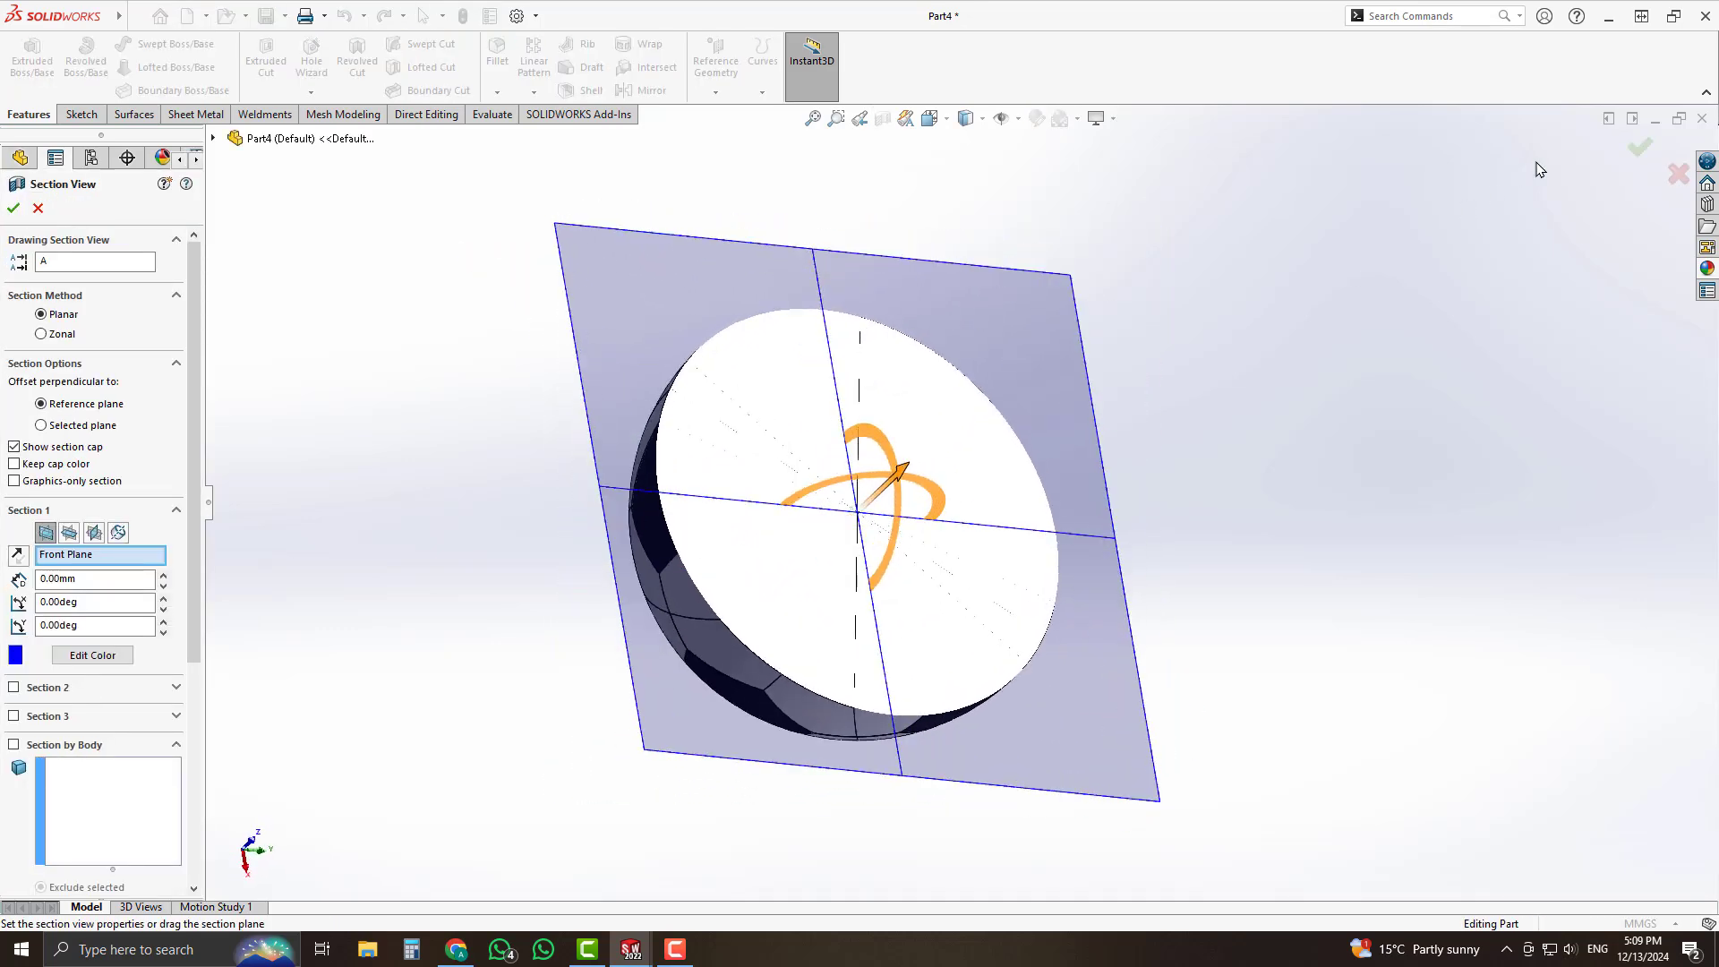
pyautogui.click(1681, 175)
# Examine the black and grey panel pattern on the ball from different sides.
pyautogui.scroll(2, 1055, 429)
pyautogui.moveTo(1055, 430); pyautogui.dragTo(886, 484, button='middle')
pyautogui.scroll(2, 874, 535)
pyautogui.scroll(-5, 874, 534)
pyautogui.scroll(1, 1071, 430)
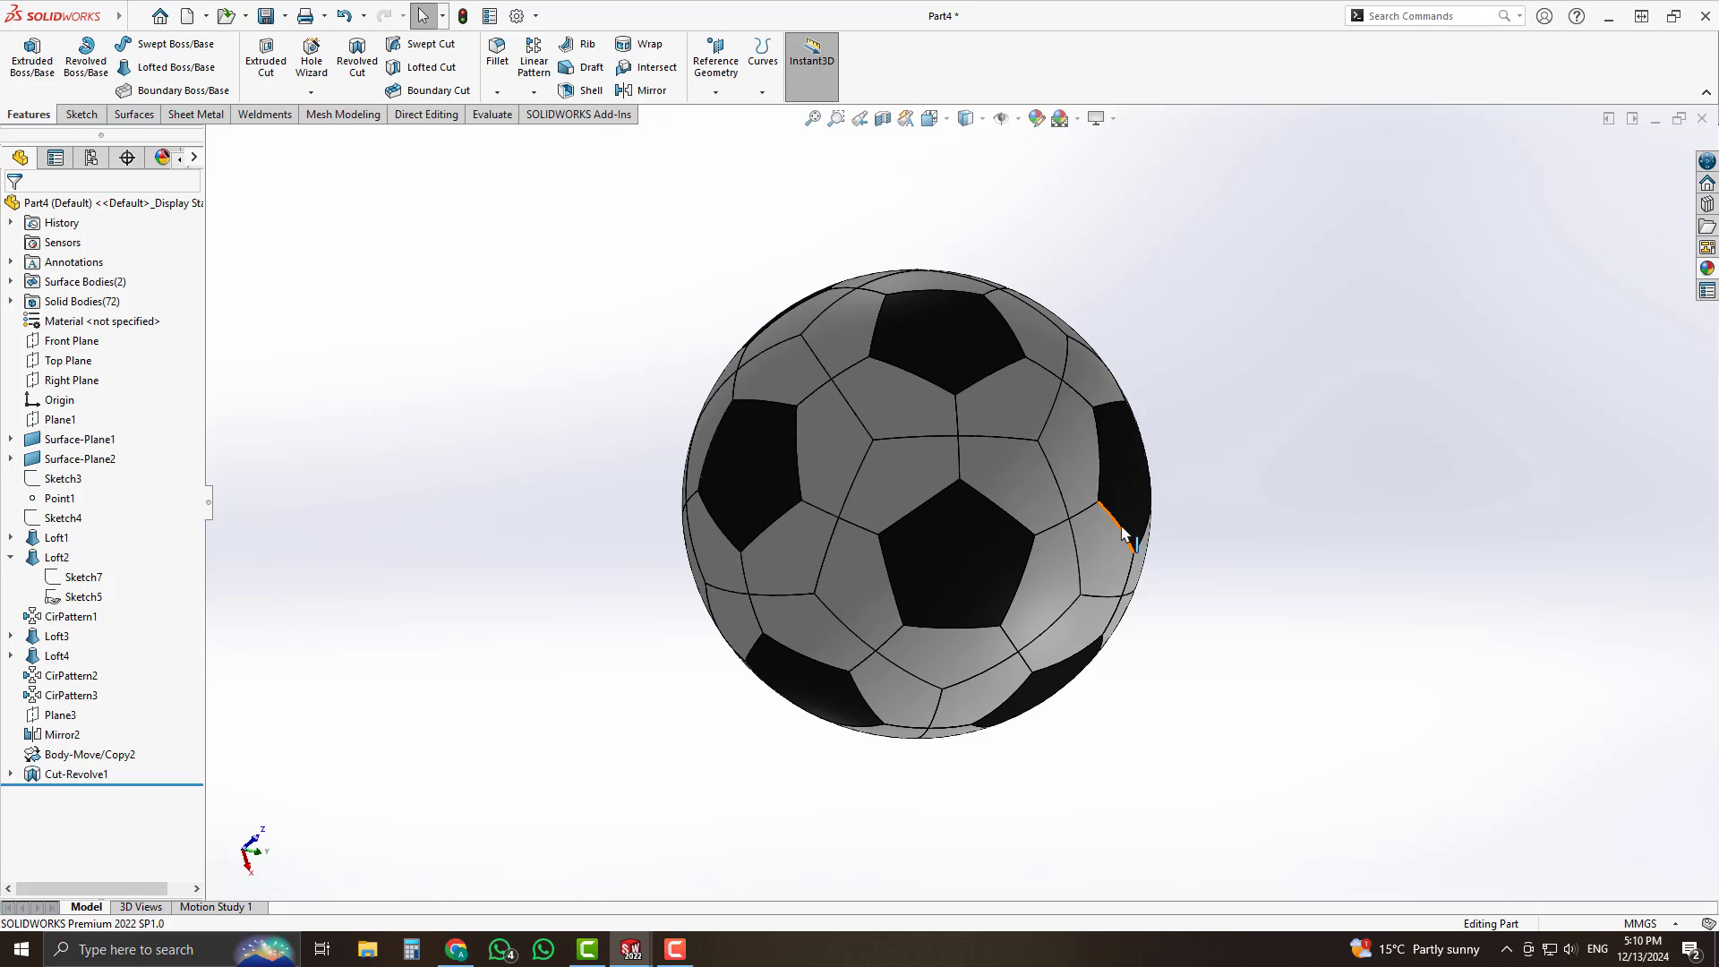
pyautogui.scroll(-2, 1024, 567)
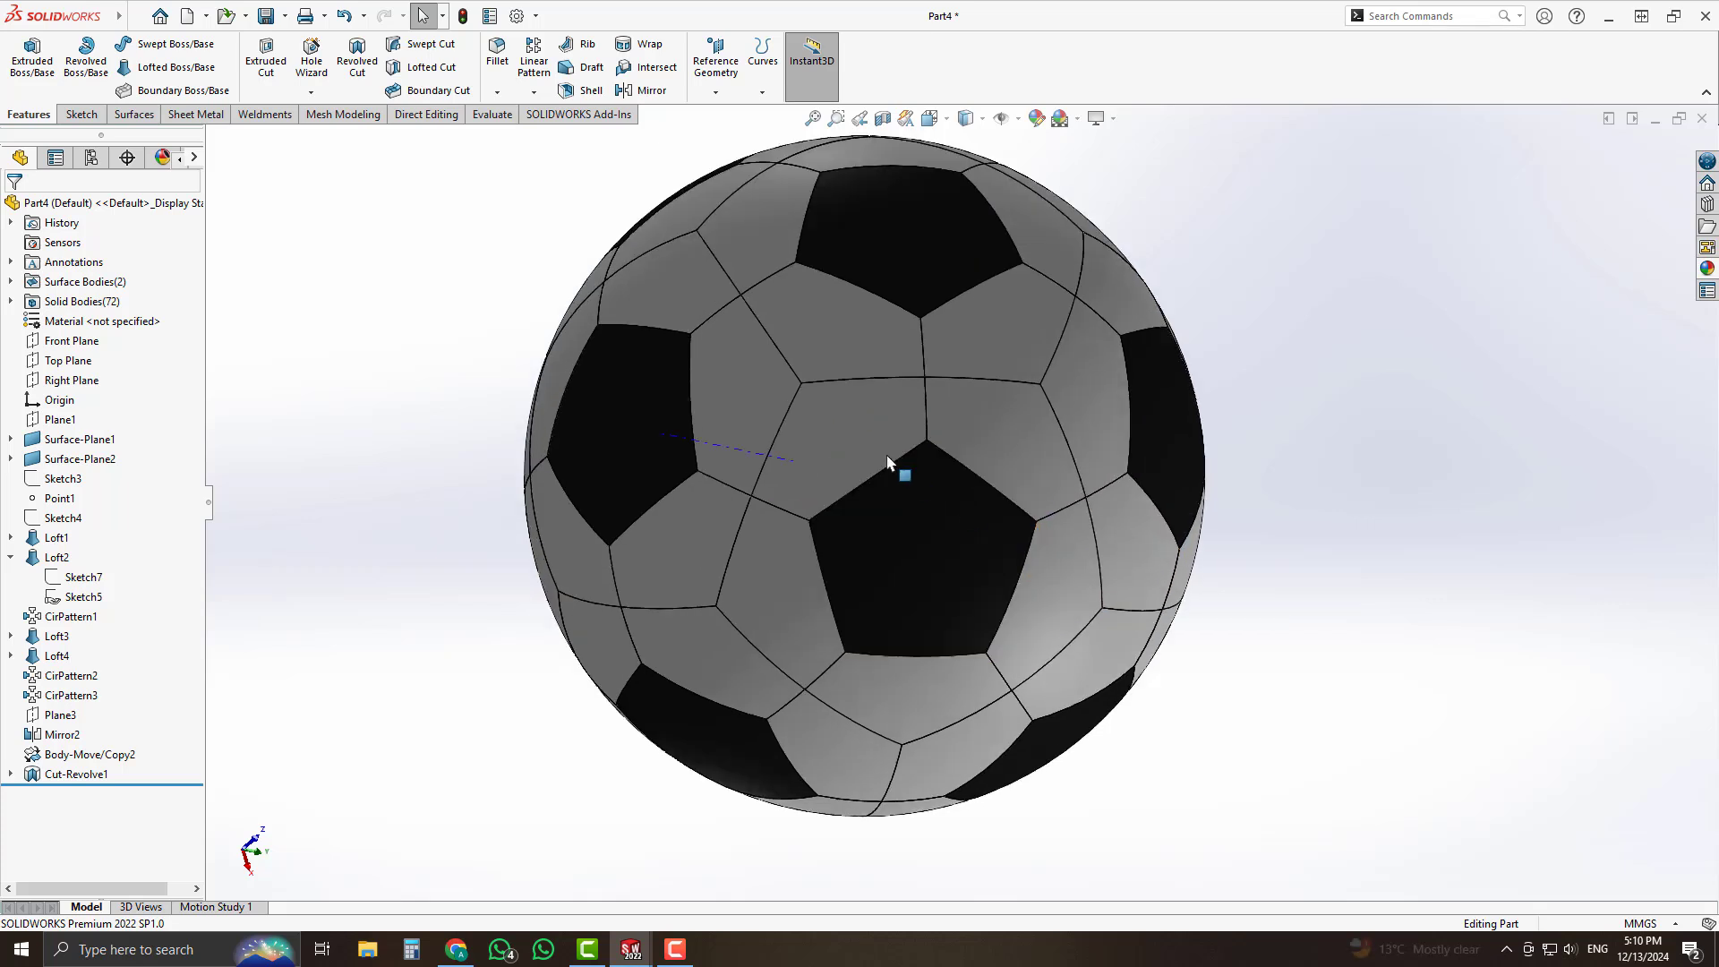
pyautogui.scroll(2, 888, 462)
pyautogui.scroll(-1, 966, 506)
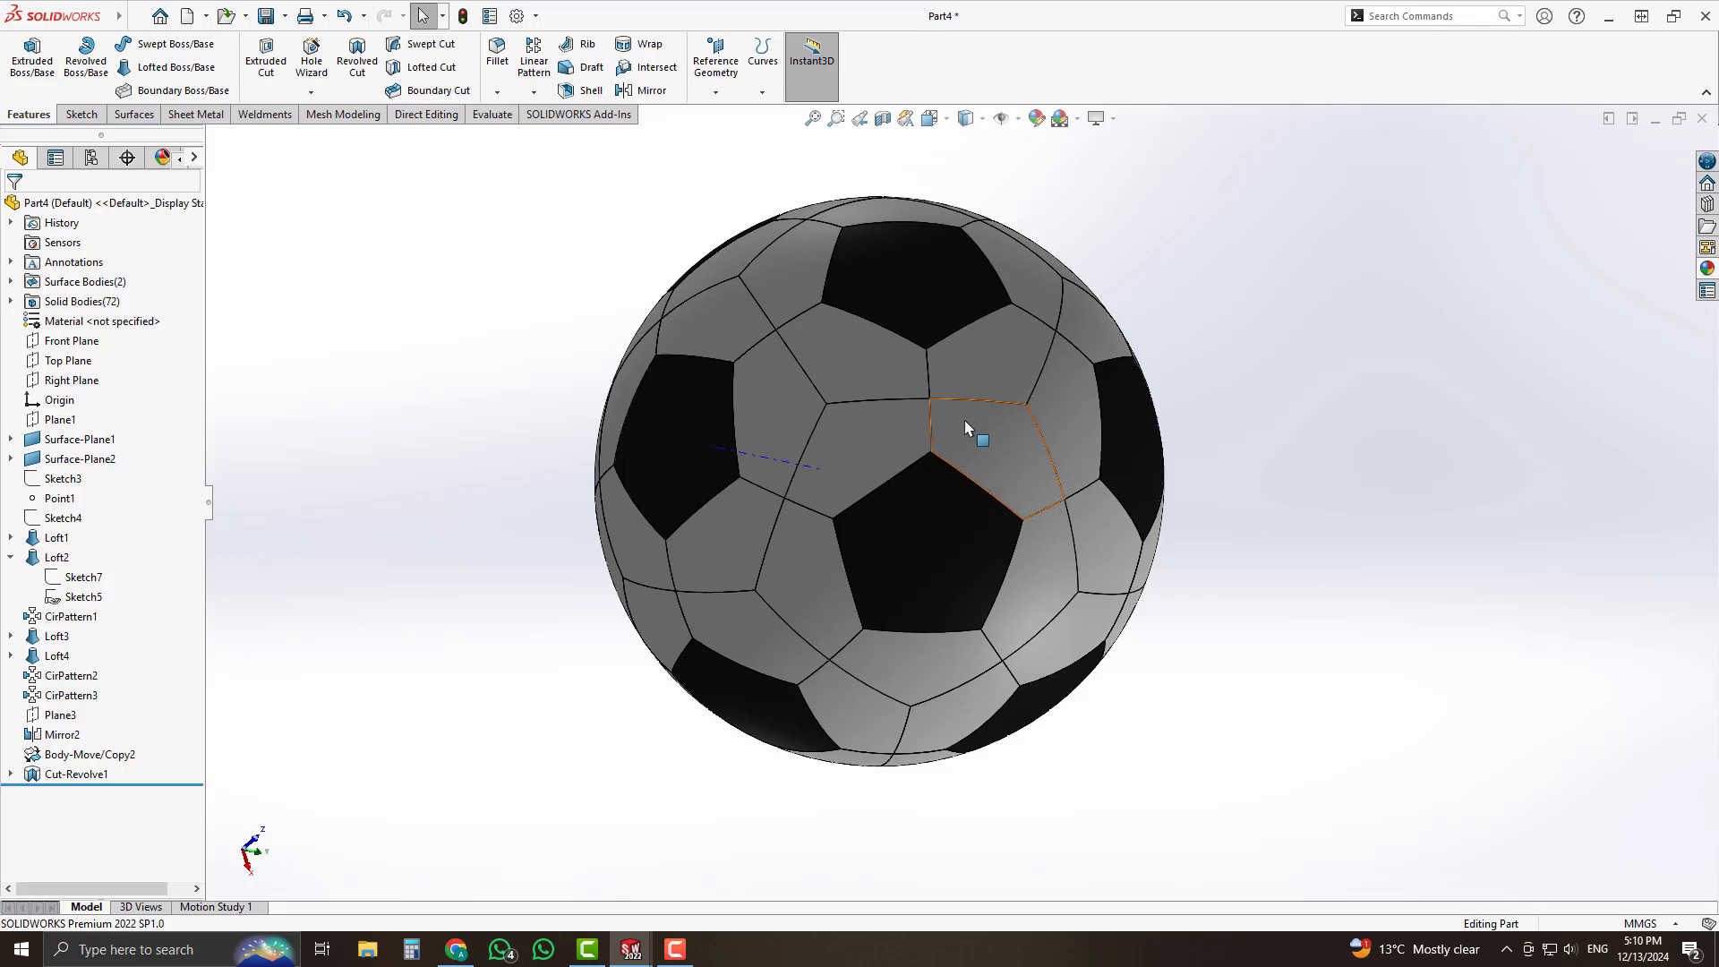